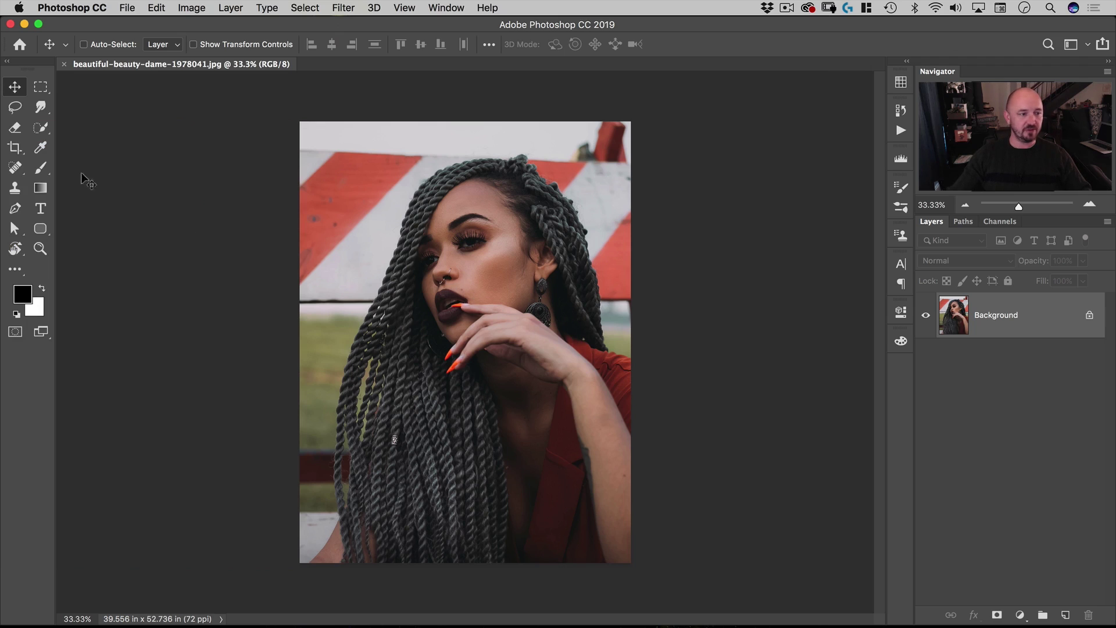
Select the woman with the Quick Selection Tool's Select Subject command and open the selection in Select and Mask
{"action": "left_click", "coordinate": [39, 129]}
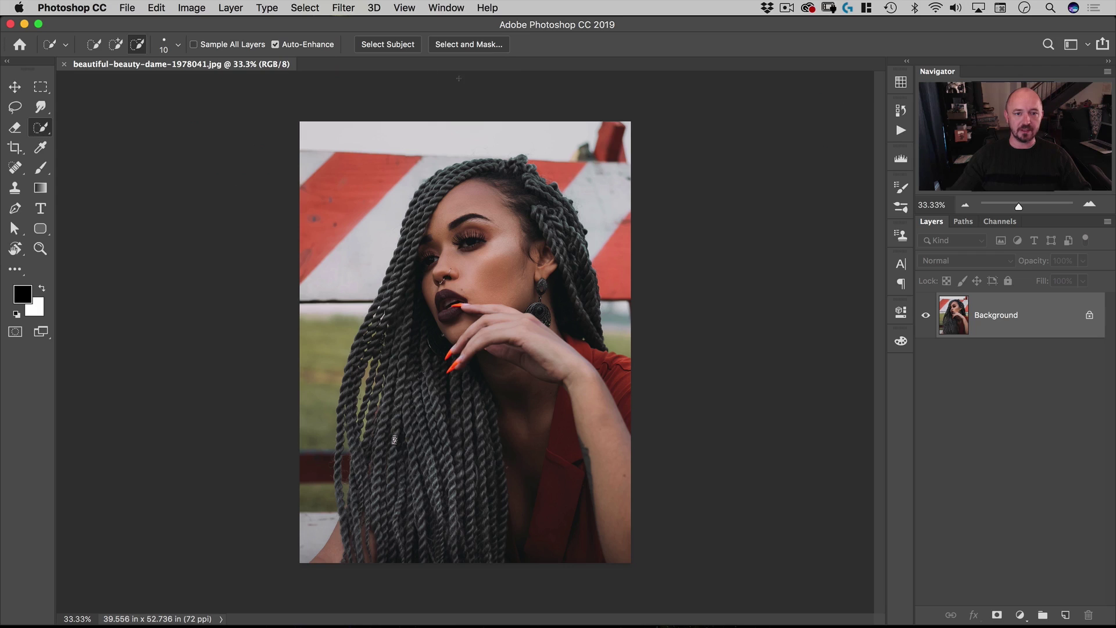
{"action": "left_click", "coordinate": [40, 127]}
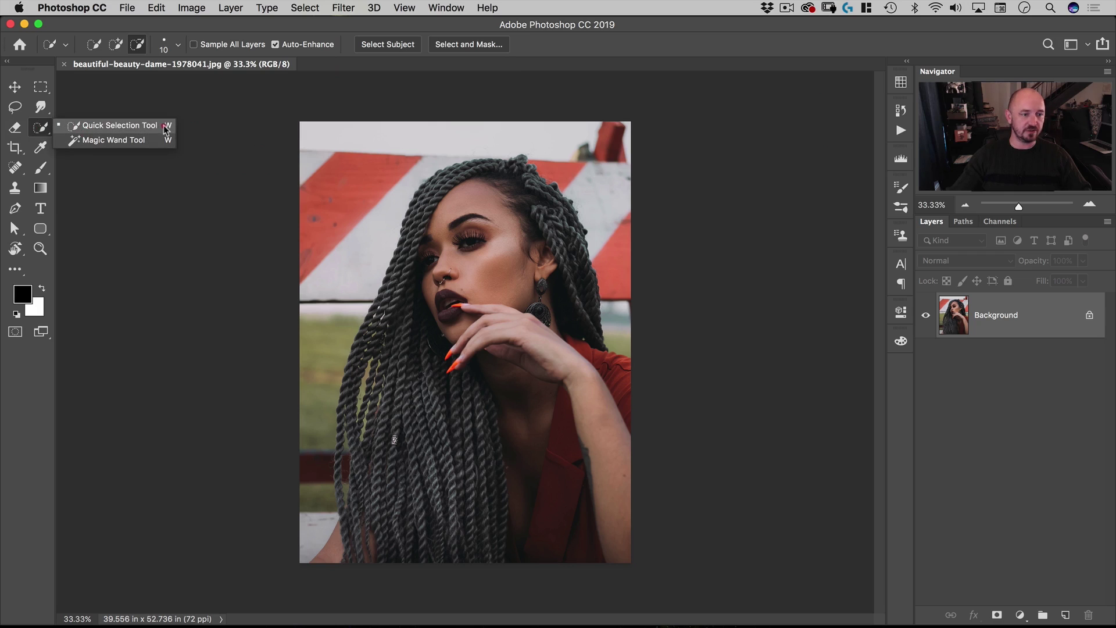
{"action": "left_click", "coordinate": [39, 127]}
{"action": "left_click", "coordinate": [384, 45]}
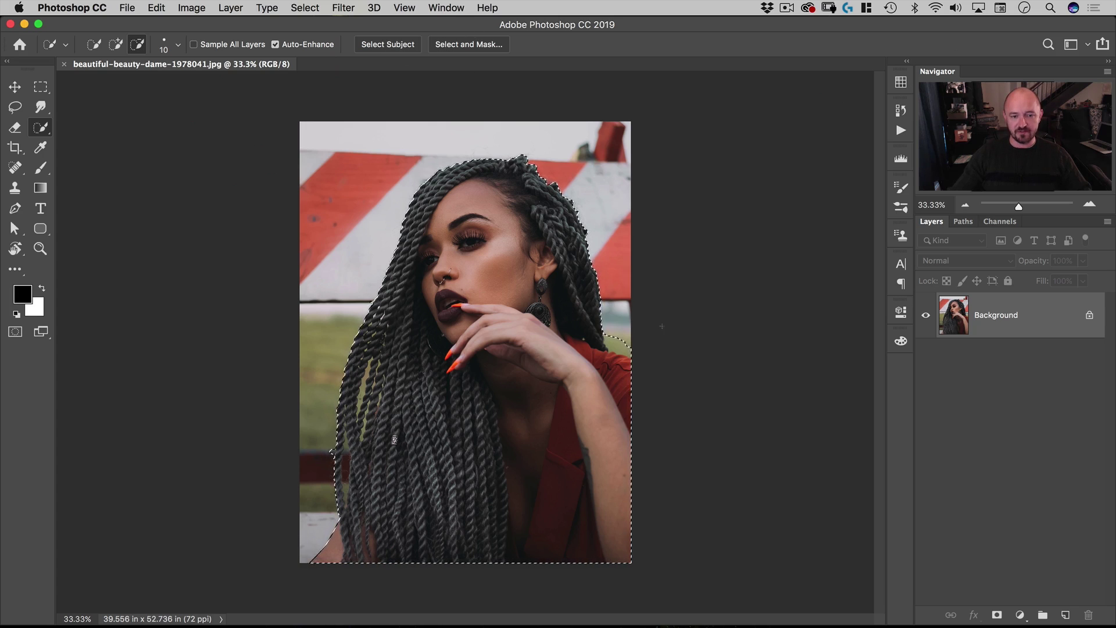
{"action": "left_click", "coordinate": [469, 45]}
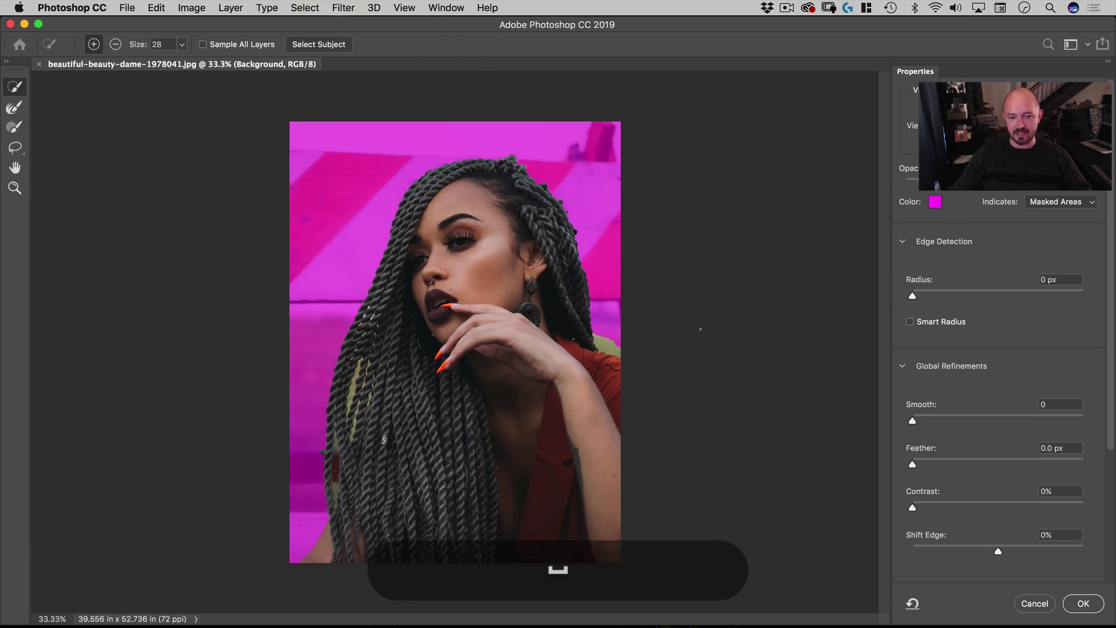
Subtract the leftover green background patch above the red shoulder from the selection with the Quick Selection Tool
{"action": "left_click_drag", "start_coordinate": [632, 351], "coordinate": [390, 345]}
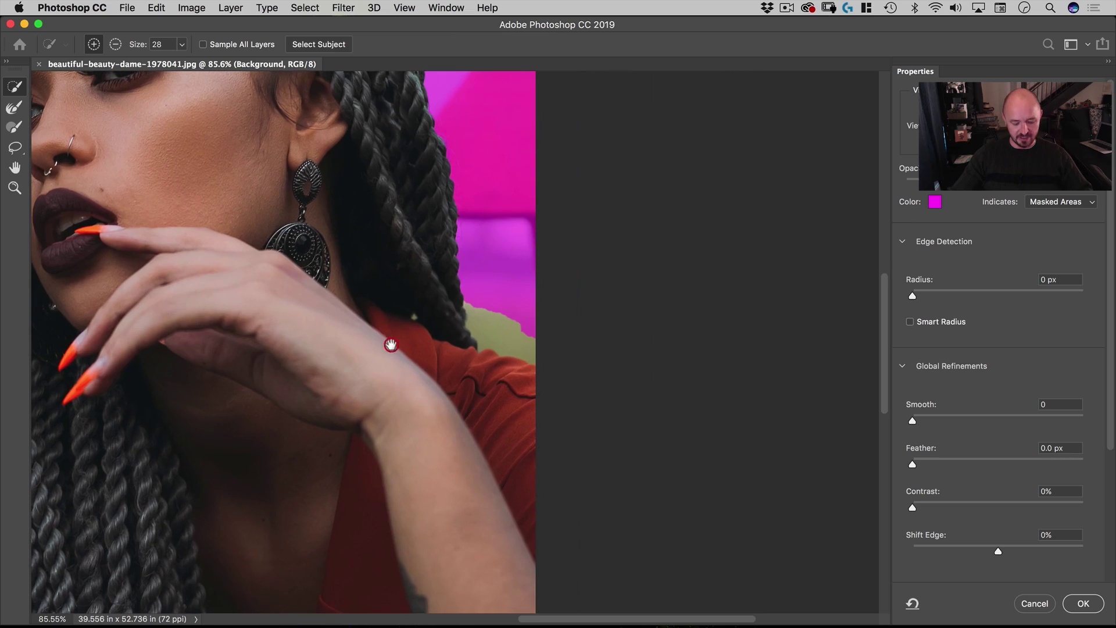
{"action": "key", "text": "space"}
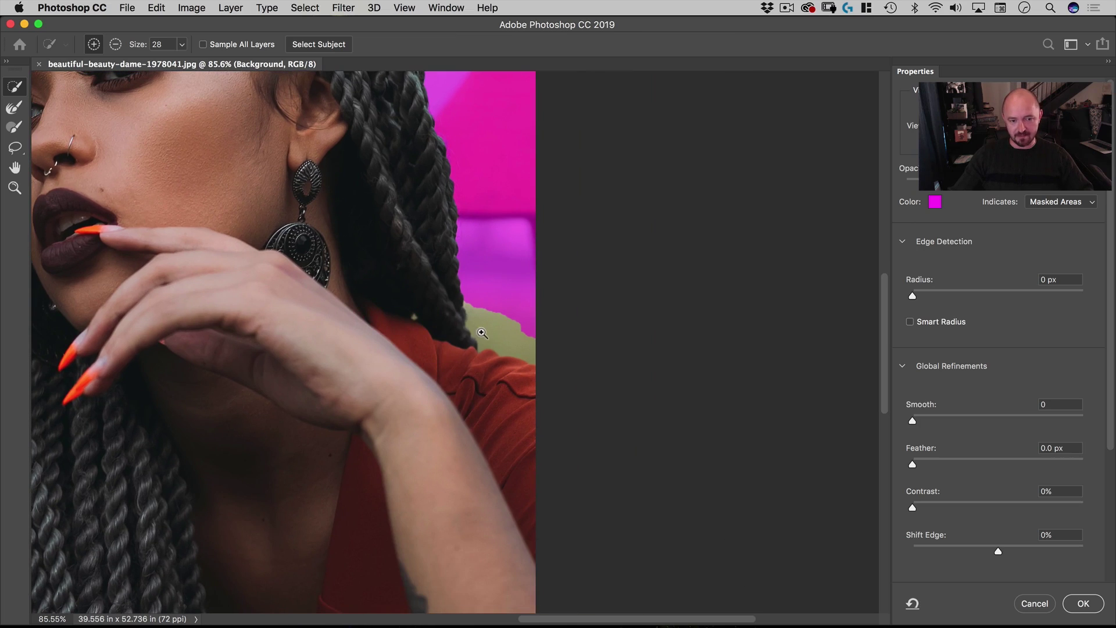
{"action": "mouse_move", "coordinate": [482, 333]}
{"action": "left_mouse_down"}
{"action": "mouse_move", "coordinate": [536, 323]}
{"action": "mouse_move", "coordinate": [481, 336]}
{"action": "mouse_move", "coordinate": [461, 361]}
{"action": "mouse_move", "coordinate": [468, 341]}
{"action": "left_mouse_up"}
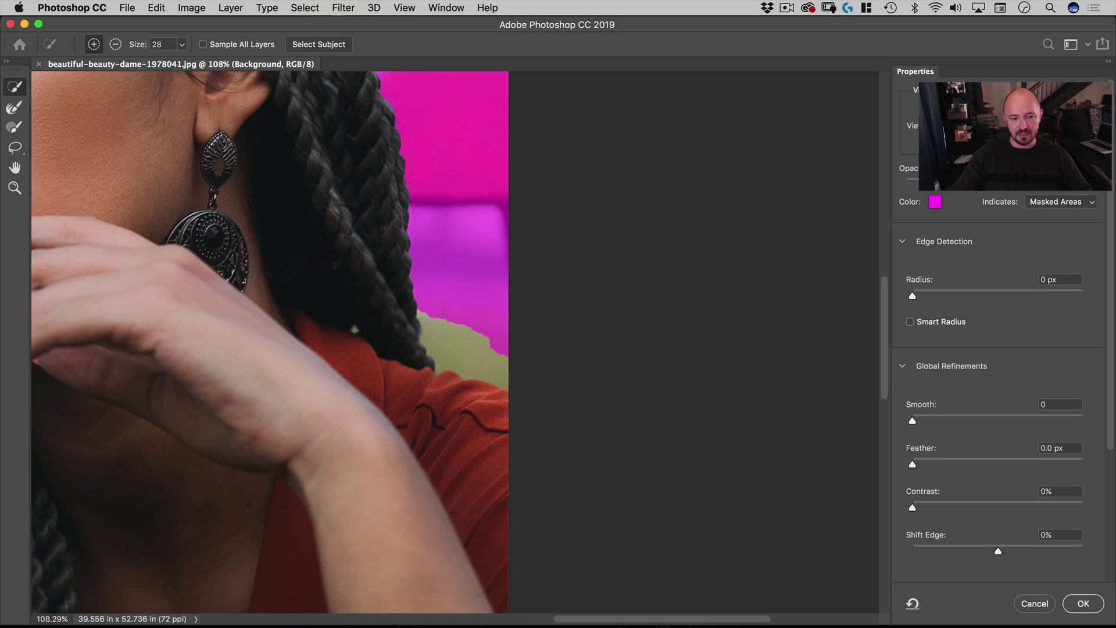
{"action": "key", "text": "alt"}
{"action": "mouse_move", "coordinate": [435, 316]}
{"action": "left_mouse_down"}
{"action": "mouse_move", "coordinate": [444, 331]}
{"action": "mouse_move", "coordinate": [890, 316]}
{"action": "left_mouse_up"}
Subtract the largest background gap between the long braids from the selection using a size 28 Quick Selection brush
{"action": "key", "text": "space"}
{"action": "scroll", "coordinate": [436, 361], "scroll_direction": "up", "scroll_amount": 5}
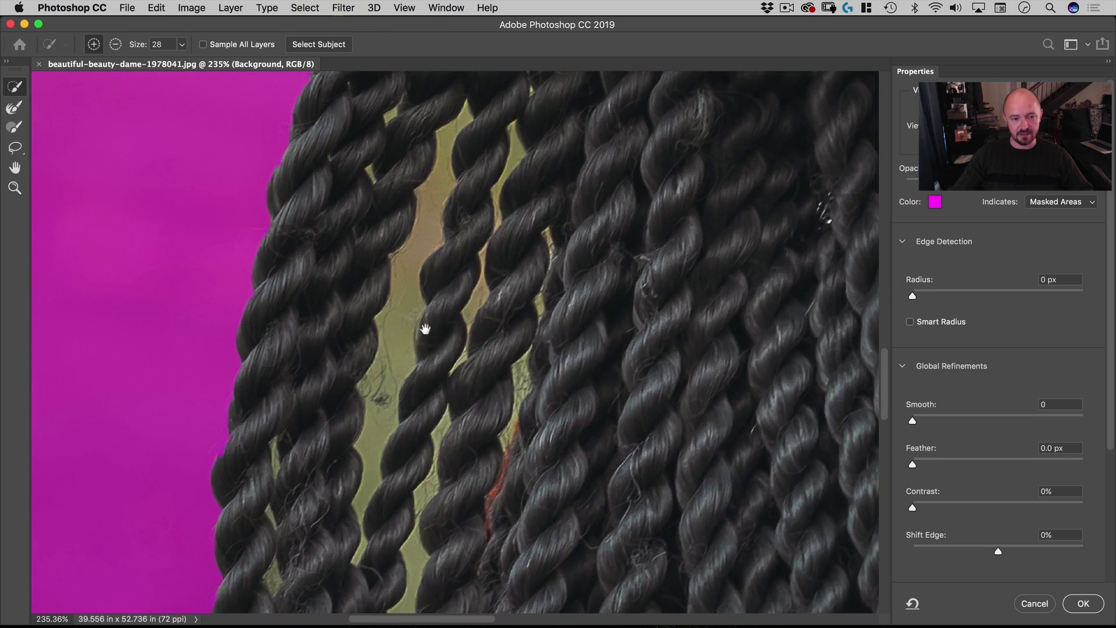
{"action": "left_click_drag", "start_coordinate": [425, 329], "coordinate": [411, 354]}
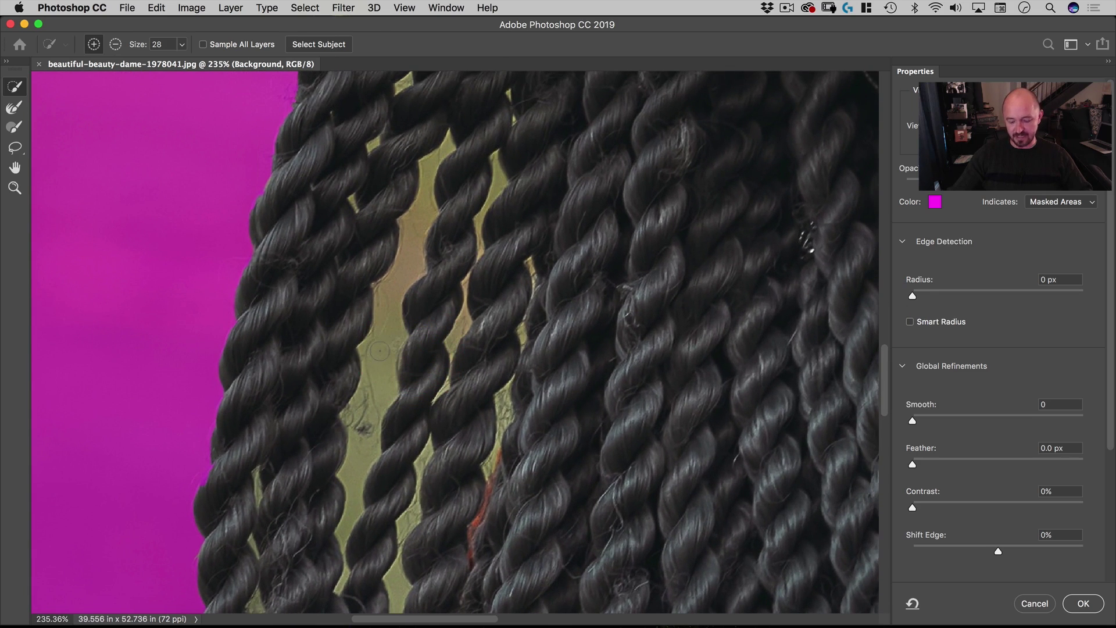
{"action": "key", "text": "bracketright"}
{"action": "key", "text": "bracketright"}
{"action": "key", "text": "bracketright"}
{"action": "key", "text": "bracketleft"}
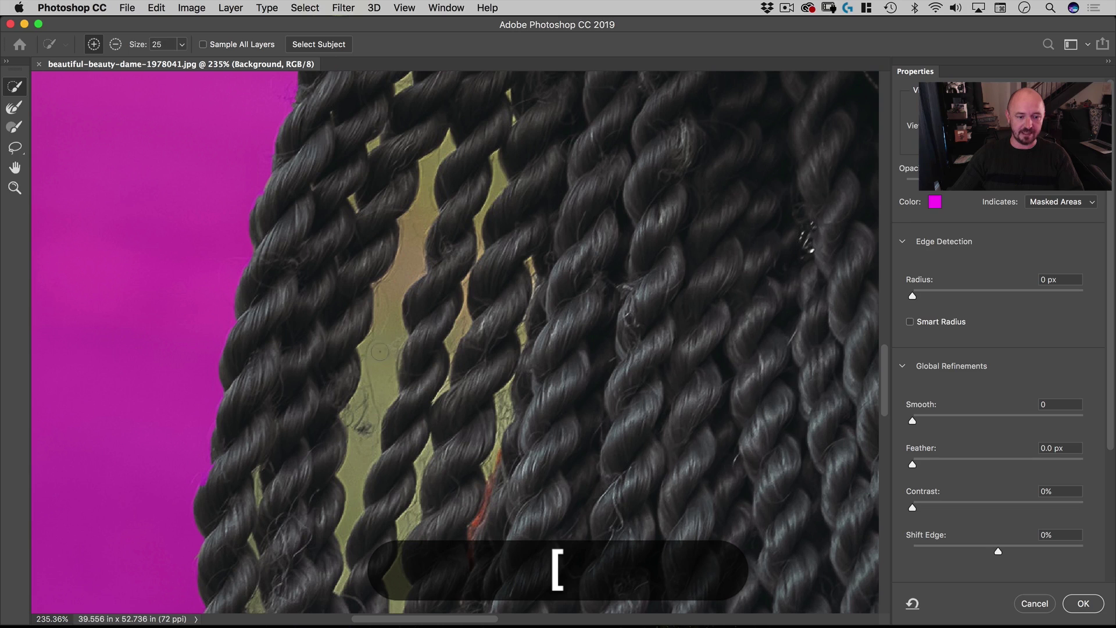
{"action": "key", "text": "bracketright"}
{"action": "key", "text": "bracketleft"}
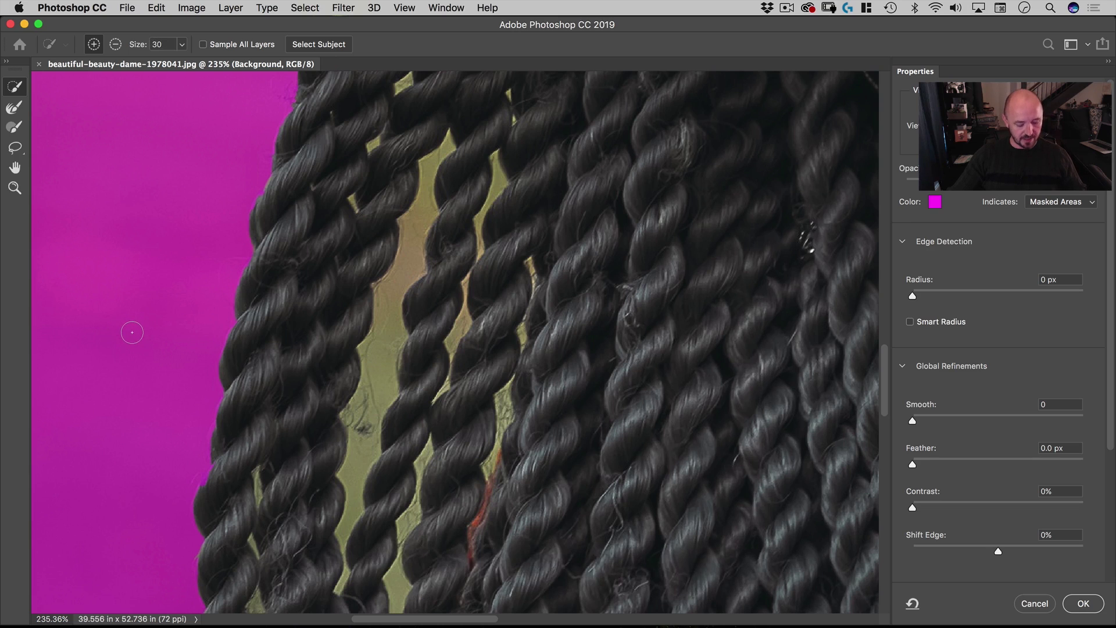
{"action": "key", "text": "ctrl+alt"}
{"action": "mouse_move", "coordinate": [382, 360]}
{"action": "left_mouse_down"}
{"action": "mouse_move", "coordinate": [475, 361]}
{"action": "mouse_move", "coordinate": [375, 363]}
{"action": "left_mouse_up"}
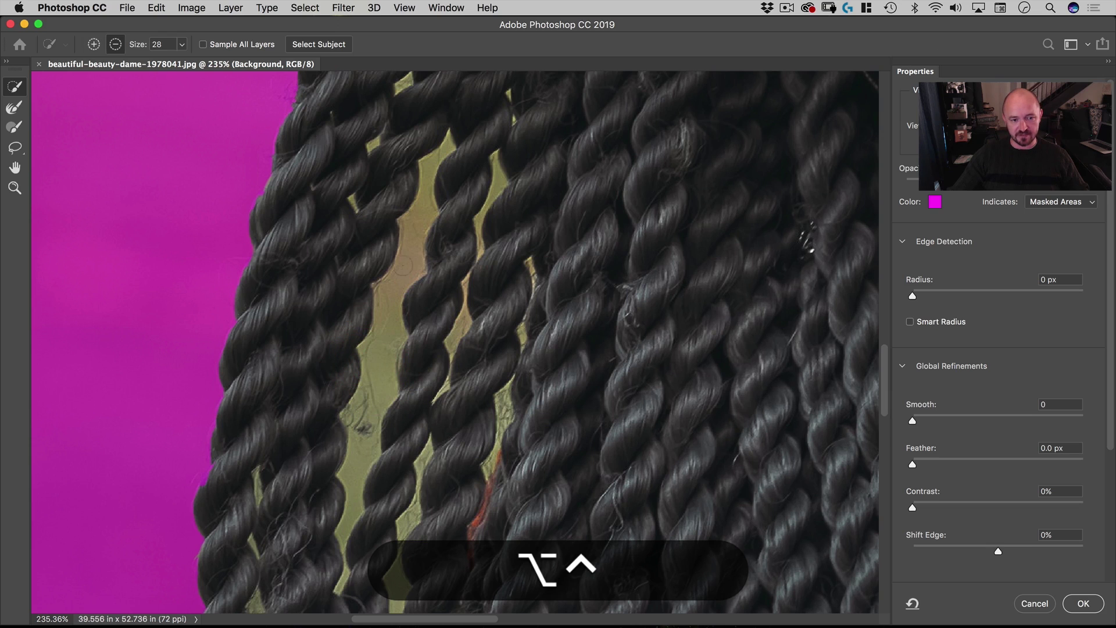
{"action": "left_click", "coordinate": [386, 317], "text": "alt"}
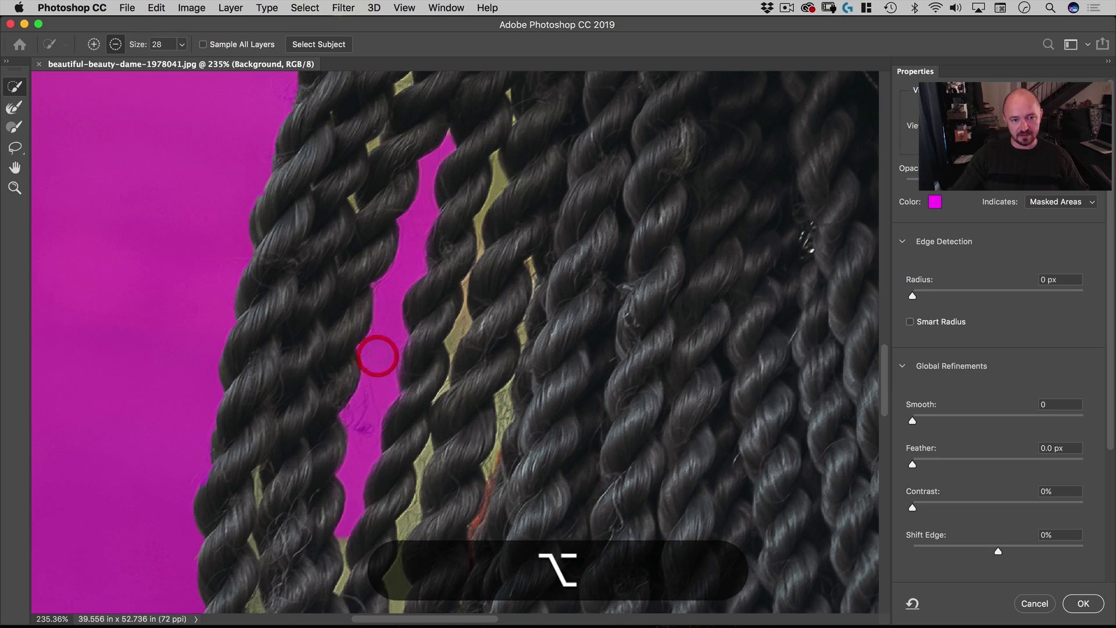
Subtract the narrower gaps beside the large braid opening from the selection with the brush size reduced to 10
{"action": "left_click_drag", "start_coordinate": [511, 223], "coordinate": [497, 186]}
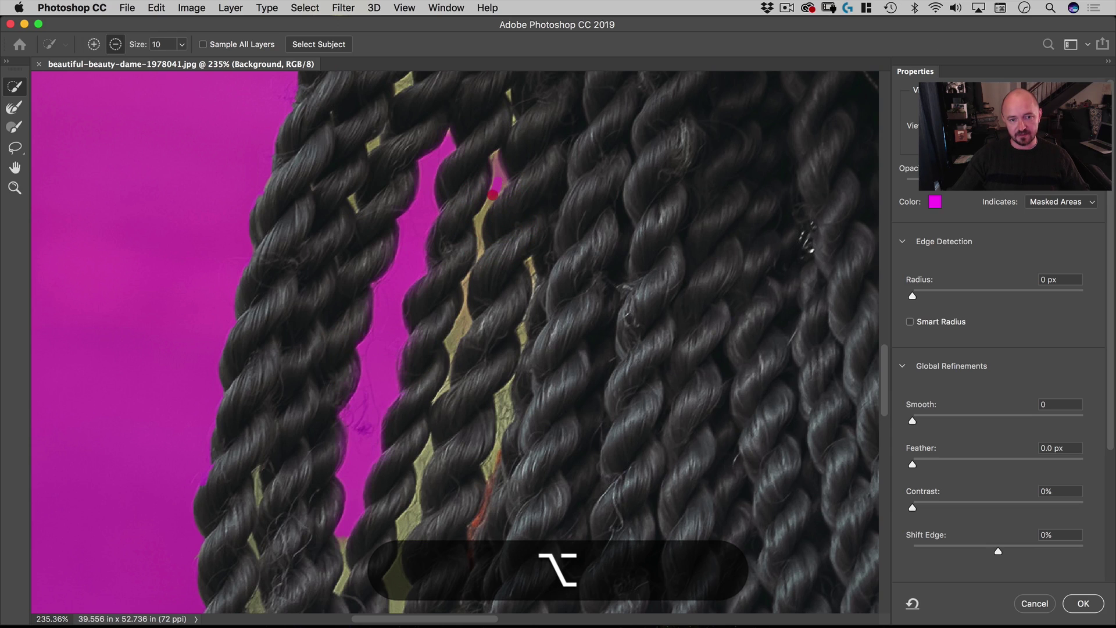
{"action": "left_click", "coordinate": [495, 184], "text": "alt"}
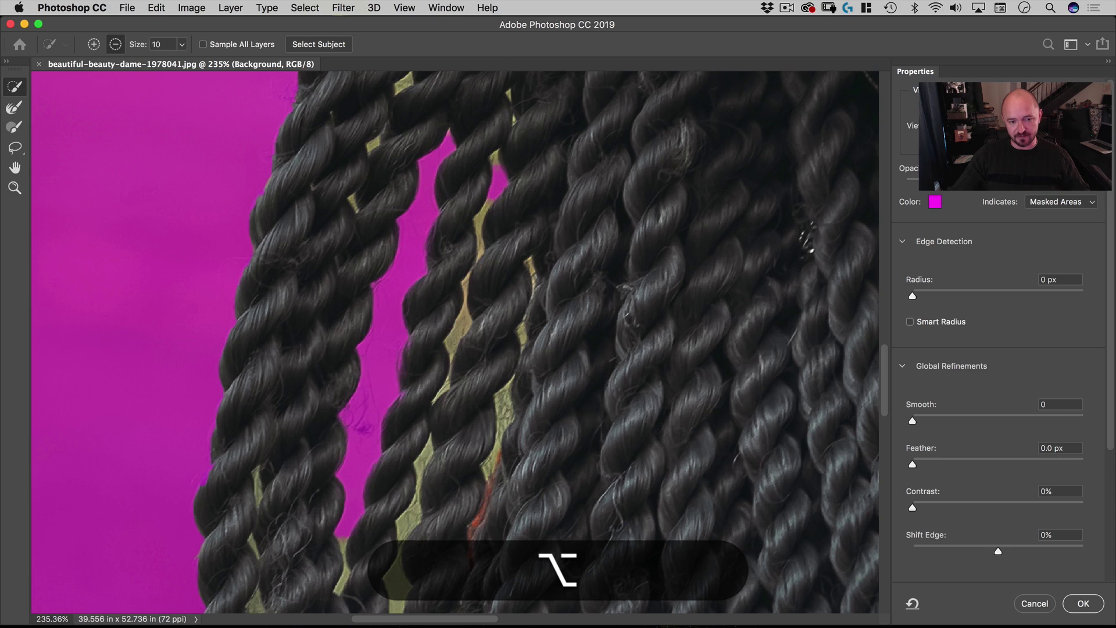
{"action": "left_click", "coordinate": [462, 321], "text": "alt"}
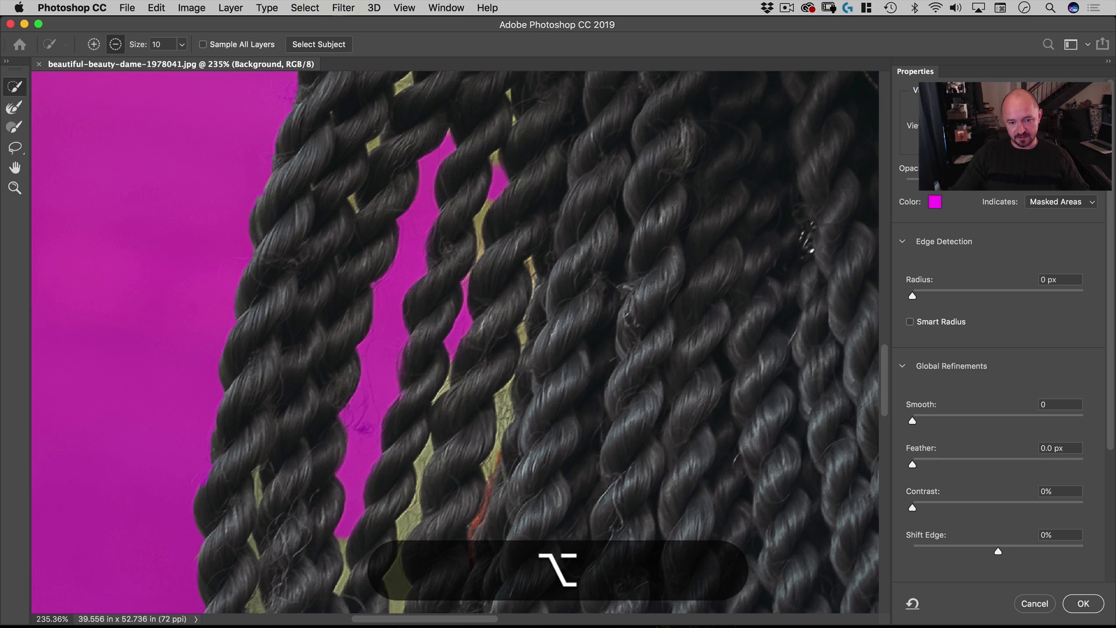
{"action": "scroll", "coordinate": [429, 191], "scroll_direction": "down", "scroll_amount": 5}
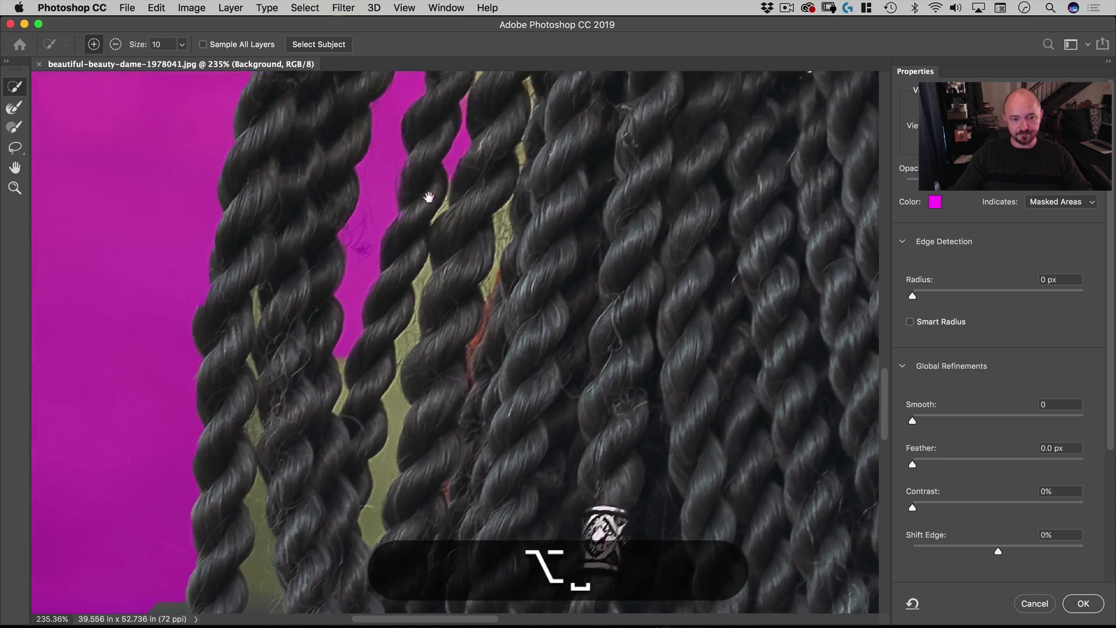
{"action": "mouse_move", "coordinate": [388, 265]}
{"action": "left_mouse_down"}
{"action": "mouse_move", "coordinate": [364, 407]}
{"action": "mouse_move", "coordinate": [378, 429]}
{"action": "mouse_move", "coordinate": [459, 75]}
{"action": "left_mouse_up"}
Try to subtract the background gap behind the outermost braid near the lower end of the hair, and undo it
{"action": "key", "text": "space"}
{"action": "key", "text": "alt"}
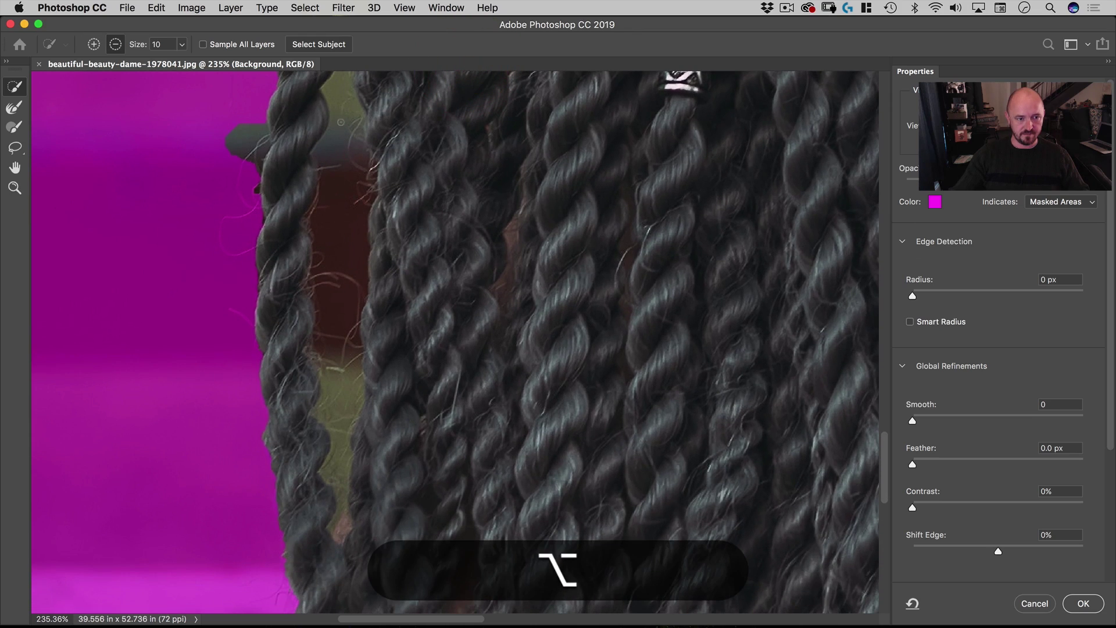
{"action": "mouse_move", "coordinate": [341, 122]}
{"action": "left_mouse_down"}
{"action": "mouse_move", "coordinate": [324, 319]}
{"action": "mouse_move", "coordinate": [330, 418]}
{"action": "left_mouse_up"}
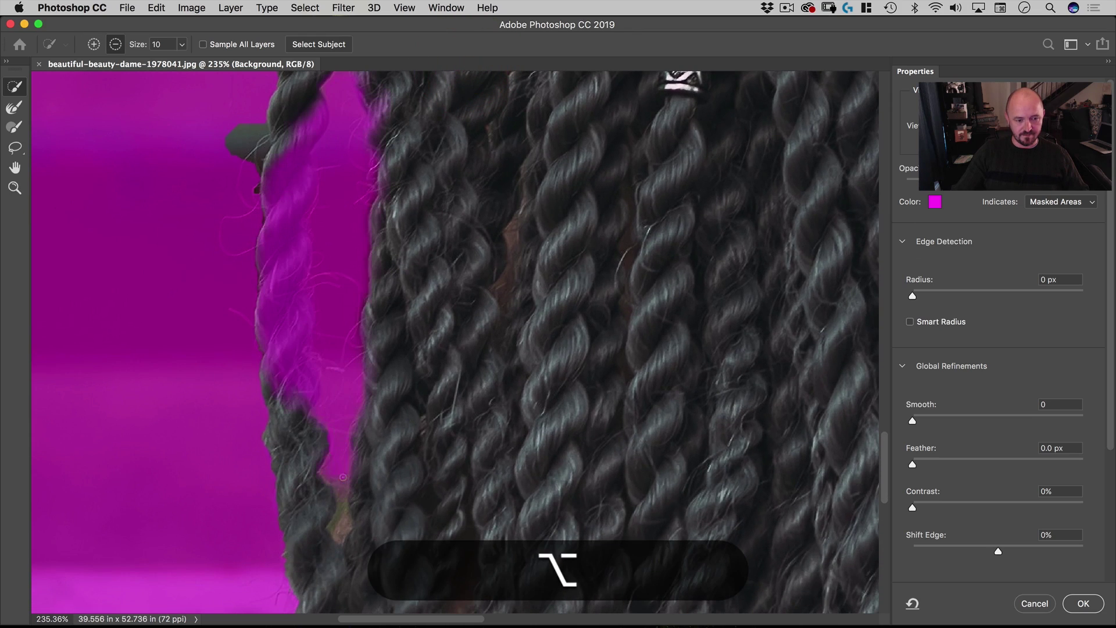
{"action": "left_click_drag", "start_coordinate": [343, 477], "coordinate": [342, 480]}
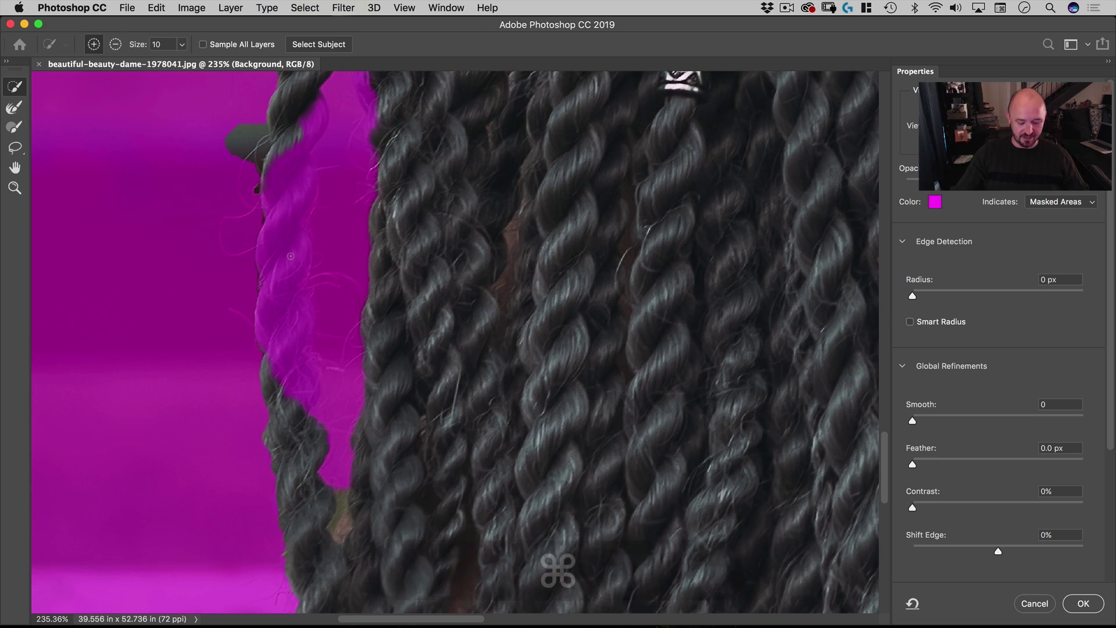
{"action": "key", "text": "super+z"}
Paint over the central row of small background gaps in the upper braids with the Refine Edge Brush at size 31
{"action": "left_click_drag", "start_coordinate": [340, 454], "coordinate": [311, 164]}
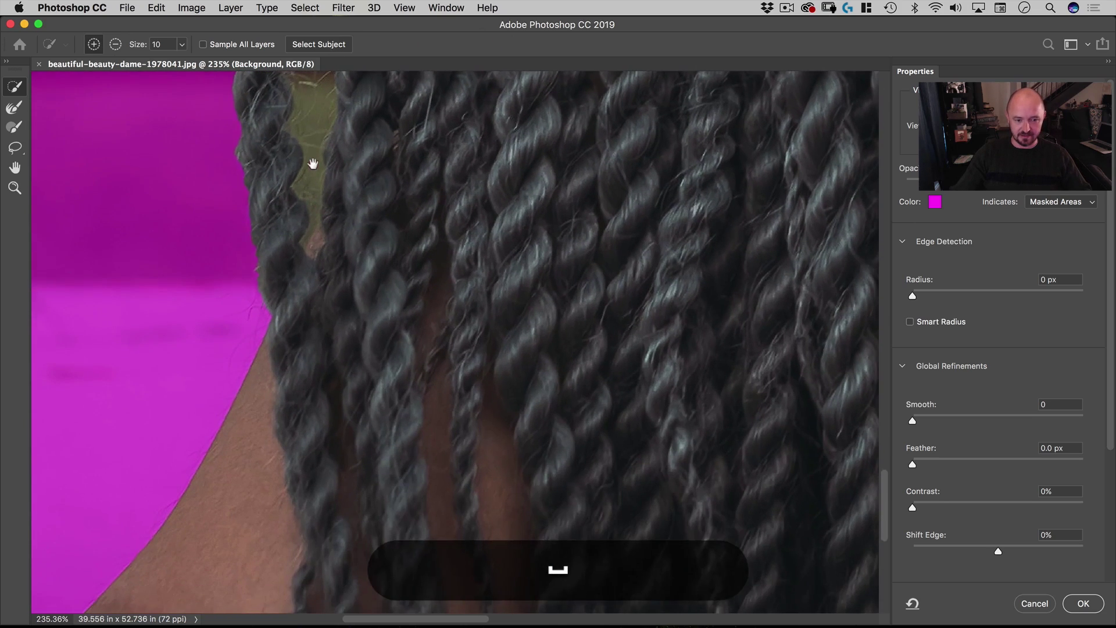
{"action": "left_click_drag", "start_coordinate": [425, 169], "coordinate": [375, 593]}
{"action": "left_click_drag", "start_coordinate": [563, 338], "coordinate": [616, 558]}
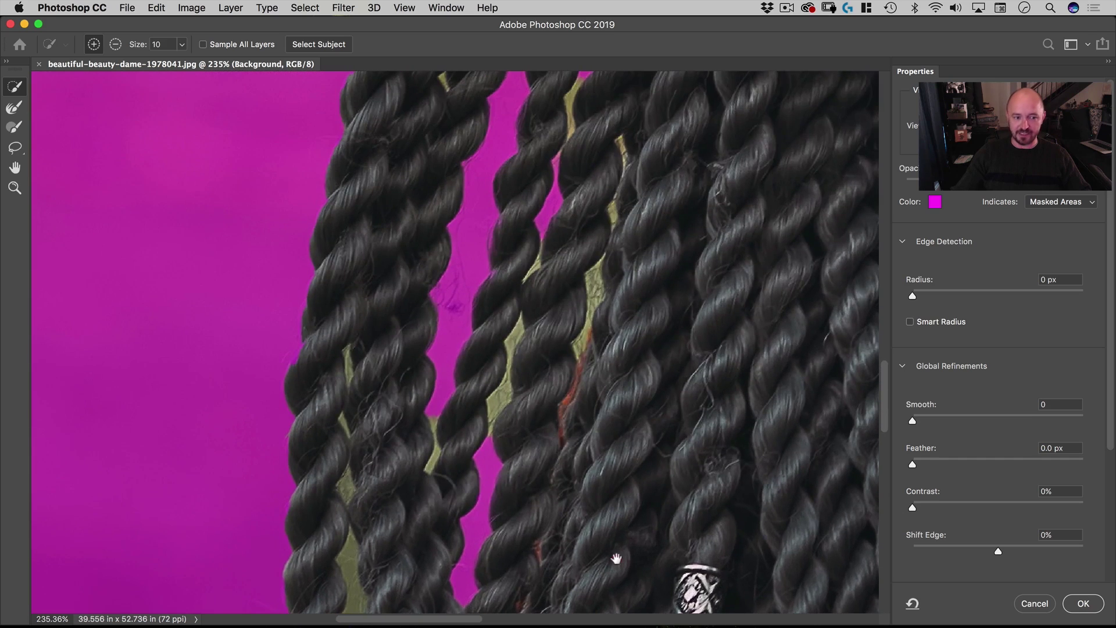
{"action": "left_click_drag", "start_coordinate": [571, 256], "coordinate": [499, 509]}
{"action": "left_click_drag", "start_coordinate": [631, 181], "coordinate": [560, 437]}
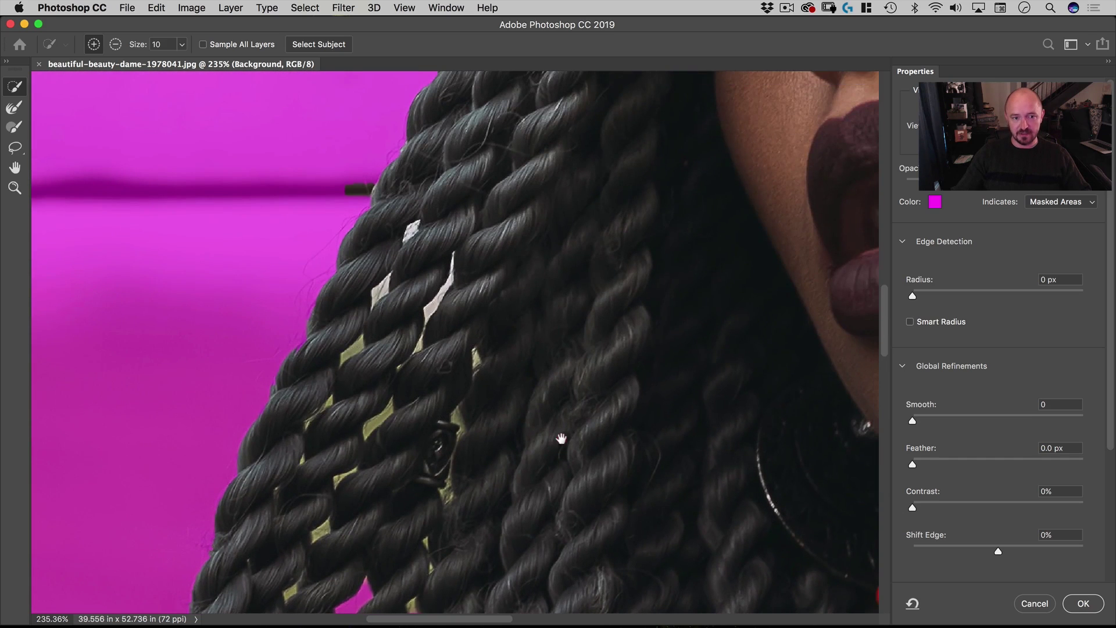
{"action": "key", "text": "alt"}
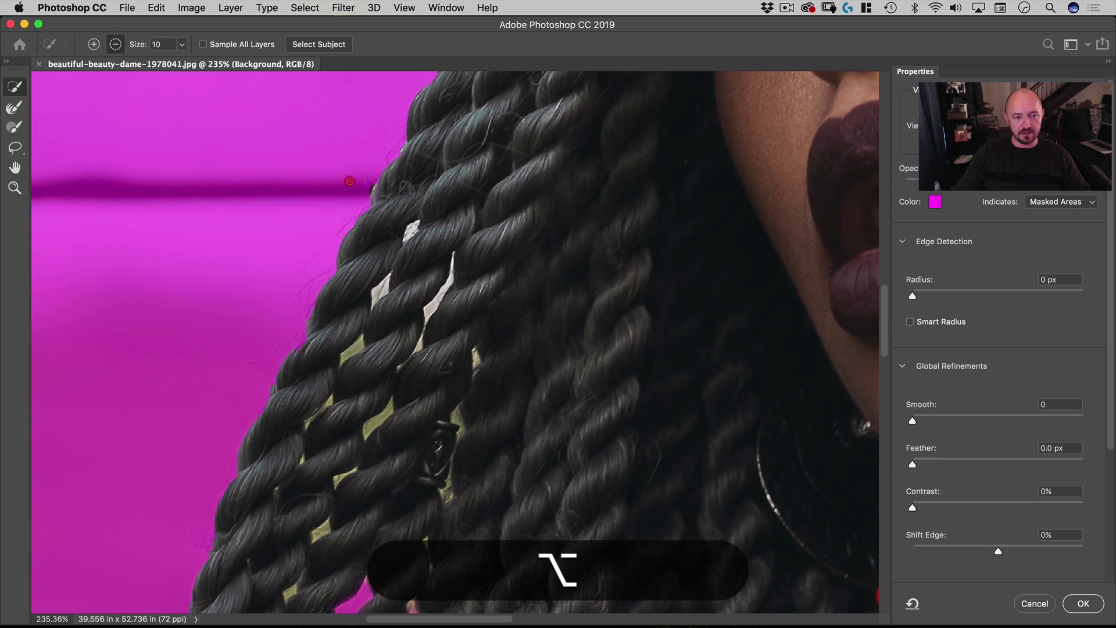
{"action": "left_click", "coordinate": [13, 109]}
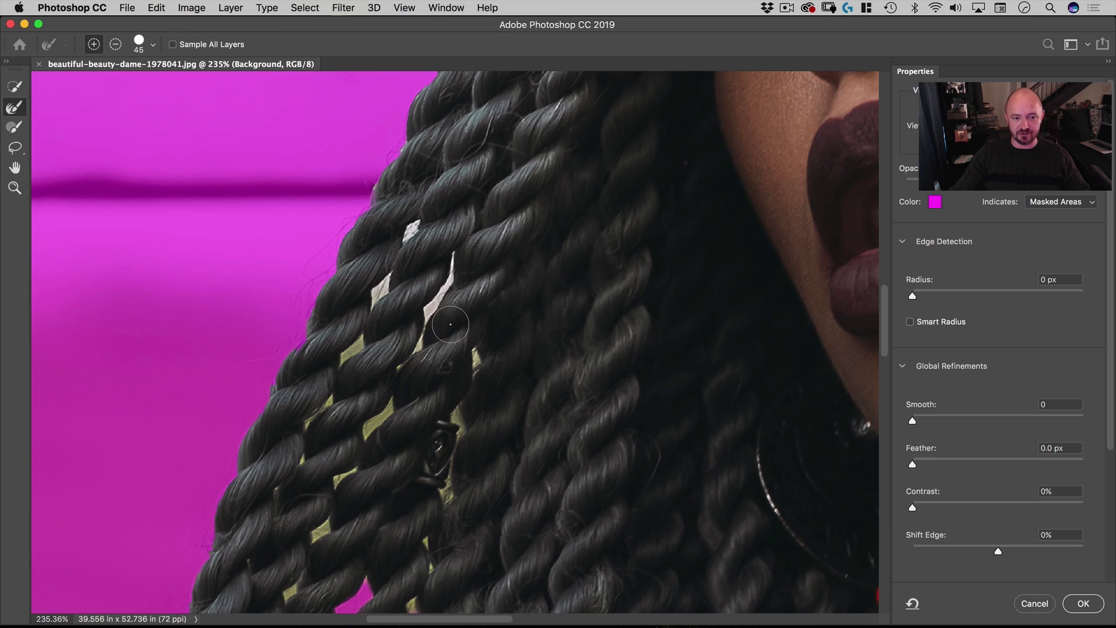
{"action": "key", "text": "ctrl+alt"}
{"action": "mouse_move", "coordinate": [450, 268]}
{"action": "left_mouse_down"}
{"action": "mouse_move", "coordinate": [439, 269]}
{"action": "mouse_move", "coordinate": [430, 316]}
{"action": "mouse_move", "coordinate": [316, 541]}
{"action": "left_mouse_up"}
{"action": "key", "text": "space"}
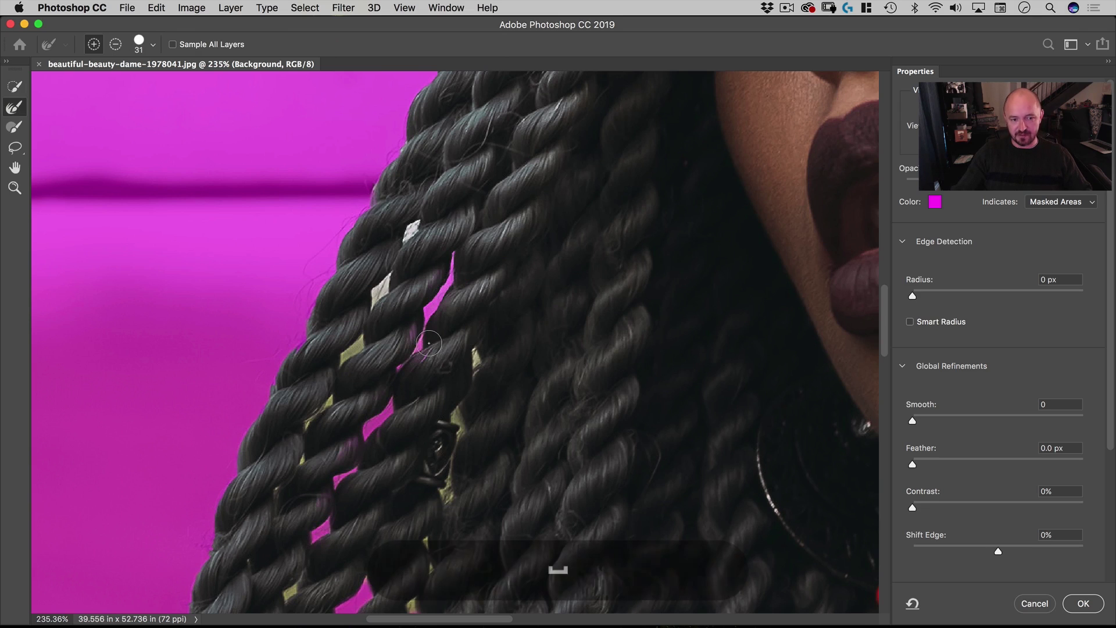
Refine the remaining white and green gaps on both sides of that row in the upper braids
{"action": "left_click_drag", "start_coordinate": [443, 325], "coordinate": [461, 216]}
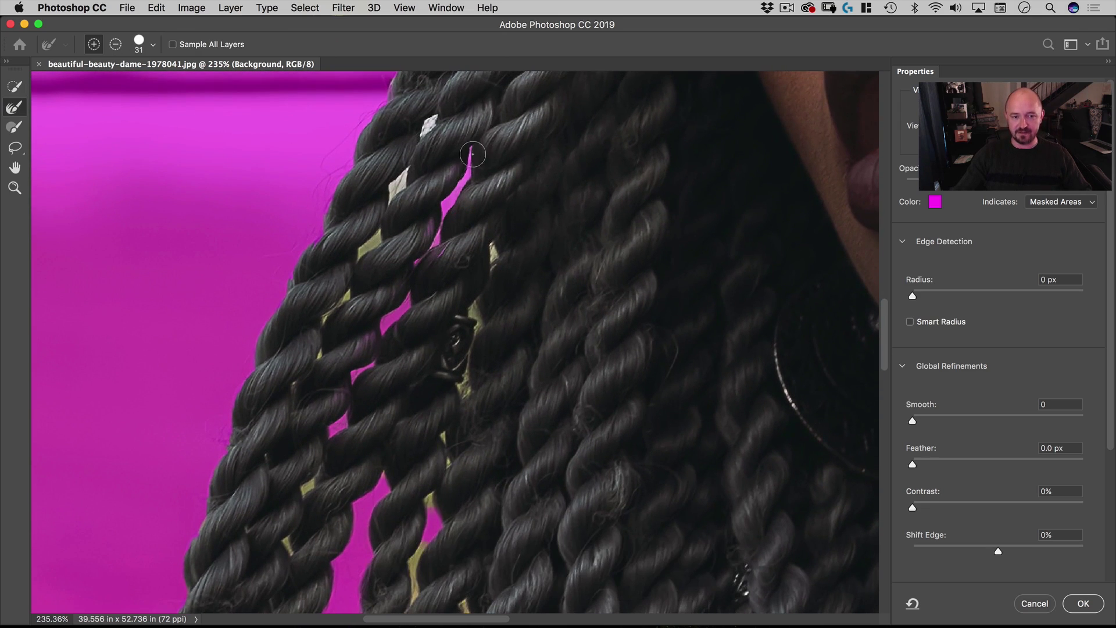
{"action": "mouse_move", "coordinate": [433, 117]}
{"action": "left_mouse_down"}
{"action": "mouse_move", "coordinate": [354, 262]}
{"action": "mouse_move", "coordinate": [351, 292]}
{"action": "mouse_move", "coordinate": [325, 322]}
{"action": "mouse_move", "coordinate": [296, 535]}
{"action": "mouse_move", "coordinate": [315, 481]}
{"action": "mouse_move", "coordinate": [287, 562]}
{"action": "left_mouse_up"}
{"action": "key", "text": "space"}
{"action": "left_click_drag", "start_coordinate": [587, 320], "coordinate": [578, 118]}
{"action": "left_click_drag", "start_coordinate": [498, 181], "coordinate": [492, 282]}
{"action": "left_click_drag", "start_coordinate": [488, 142], "coordinate": [452, 281]}
Refine the thin green and red background gaps between the braids in the middle section of the hair
{"action": "key", "text": "space"}
{"action": "mouse_move", "coordinate": [479, 407]}
{"action": "left_mouse_down"}
{"action": "mouse_move", "coordinate": [510, 208]}
{"action": "mouse_move", "coordinate": [464, 131]}
{"action": "mouse_move", "coordinate": [469, 155]}
{"action": "mouse_move", "coordinate": [432, 296]}
{"action": "left_mouse_up"}
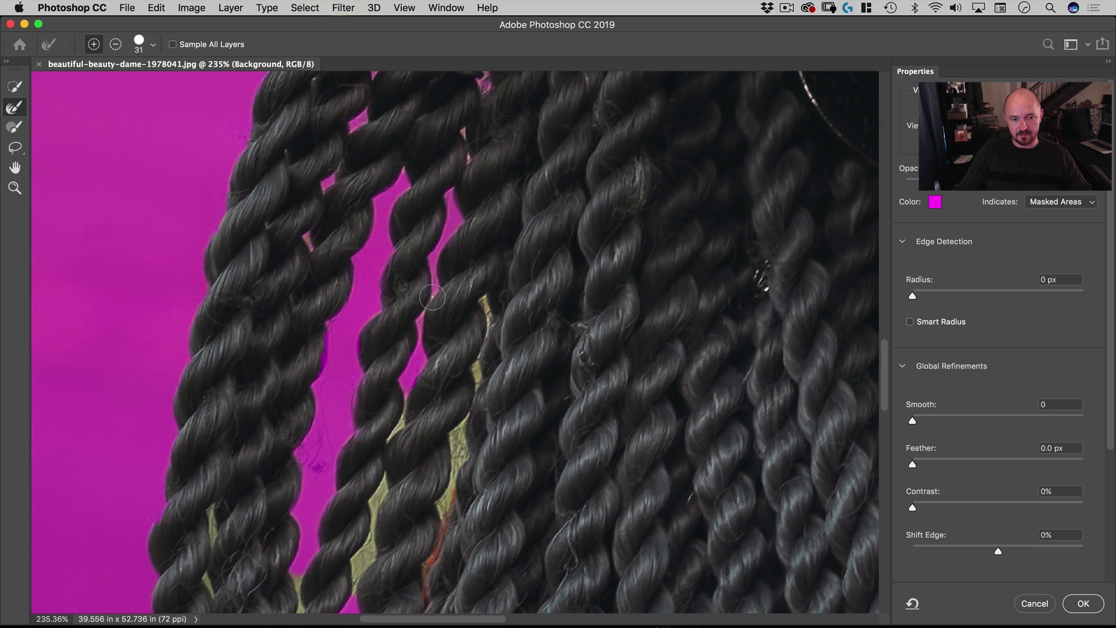
{"action": "key", "text": "space"}
{"action": "left_click_drag", "start_coordinate": [569, 269], "coordinate": [576, 131]}
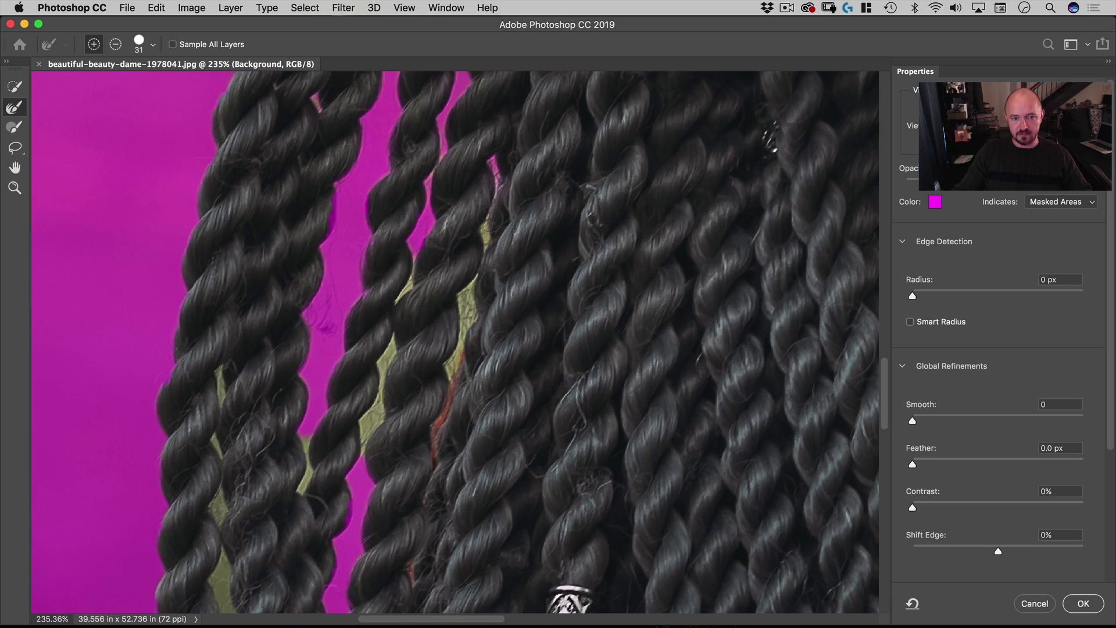
{"action": "left_click_drag", "start_coordinate": [468, 310], "coordinate": [448, 381]}
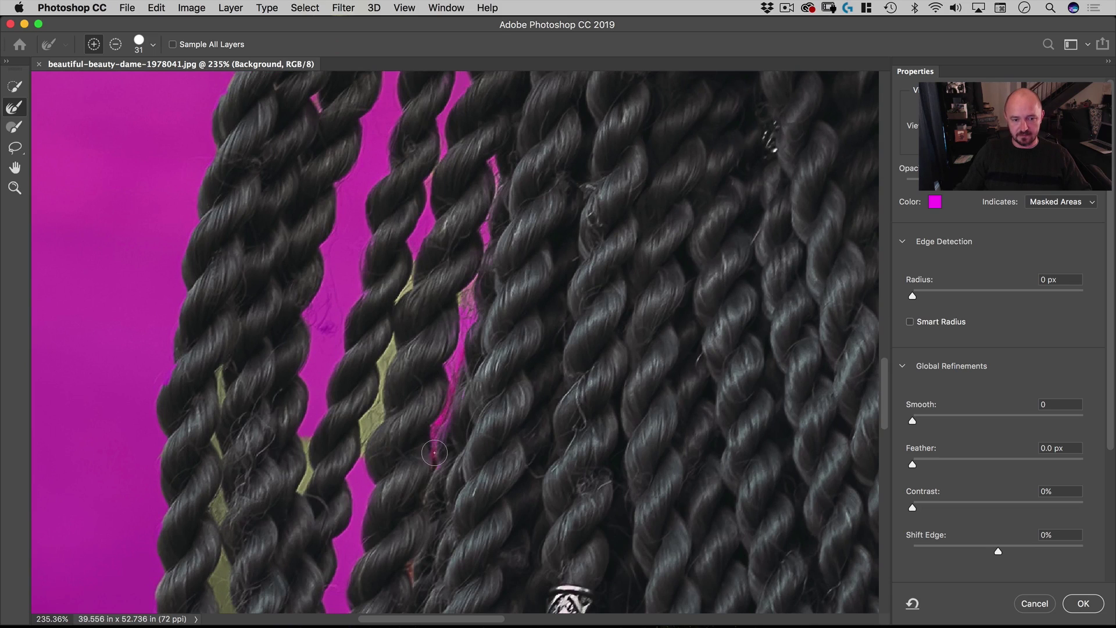
{"action": "mouse_move", "coordinate": [386, 308]}
{"action": "left_mouse_down"}
{"action": "mouse_move", "coordinate": [414, 271]}
{"action": "mouse_move", "coordinate": [363, 454]}
{"action": "mouse_move", "coordinate": [299, 458]}
{"action": "mouse_move", "coordinate": [293, 440]}
{"action": "mouse_move", "coordinate": [308, 431]}
{"action": "mouse_move", "coordinate": [303, 491]}
{"action": "left_mouse_up"}
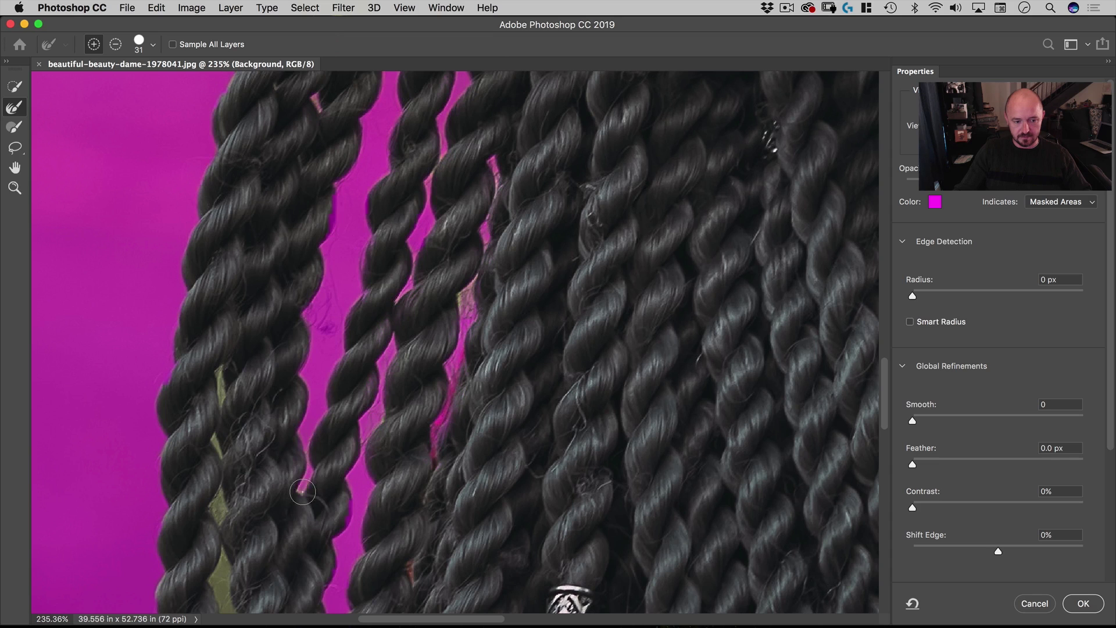
Refine the long green gap between the outermost braid and its neighbour, down to the dark fence rail
{"action": "key", "text": "space"}
{"action": "left_click_drag", "start_coordinate": [363, 404], "coordinate": [490, 157]}
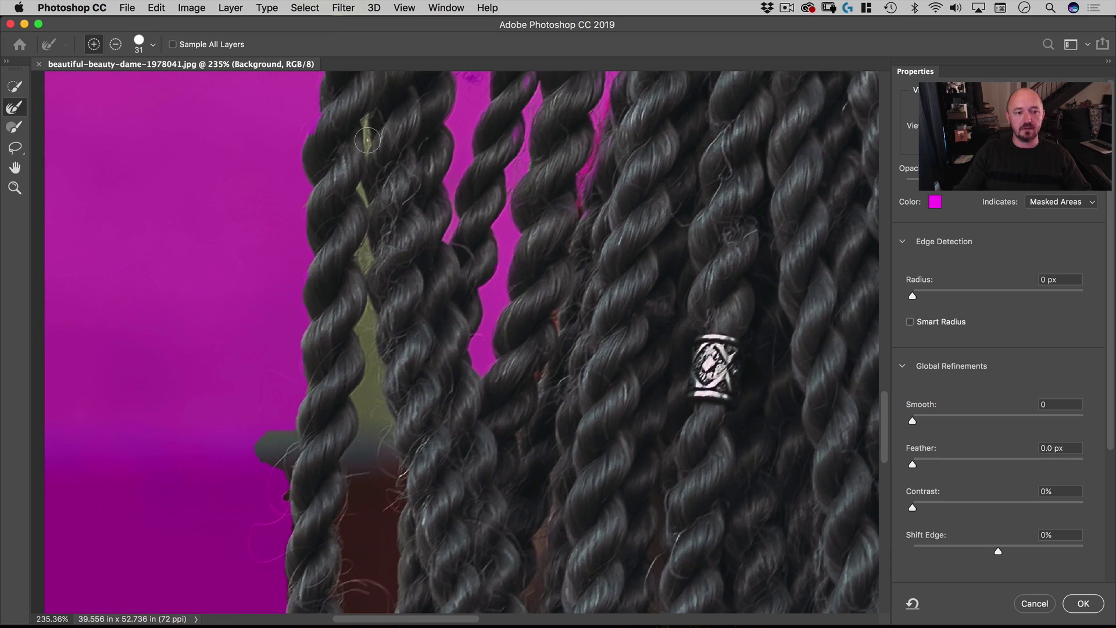
{"action": "mouse_move", "coordinate": [367, 122]}
{"action": "left_mouse_down"}
{"action": "mouse_move", "coordinate": [360, 370]}
{"action": "mouse_move", "coordinate": [378, 434]}
{"action": "left_mouse_up"}
{"action": "key", "text": "space"}
{"action": "left_click_drag", "start_coordinate": [376, 337], "coordinate": [389, 140]}
Refine the frizzy hair edge along the back of the head with the Refine Edge Brush at size 31
{"action": "left_click_drag", "start_coordinate": [536, 435], "coordinate": [314, 428]}
{"action": "left_click_drag", "start_coordinate": [606, 256], "coordinate": [538, 290]}
{"action": "left_click_drag", "start_coordinate": [770, 224], "coordinate": [573, 527]}
{"action": "scroll", "coordinate": [710, 209], "scroll_direction": "down", "scroll_amount": 2}
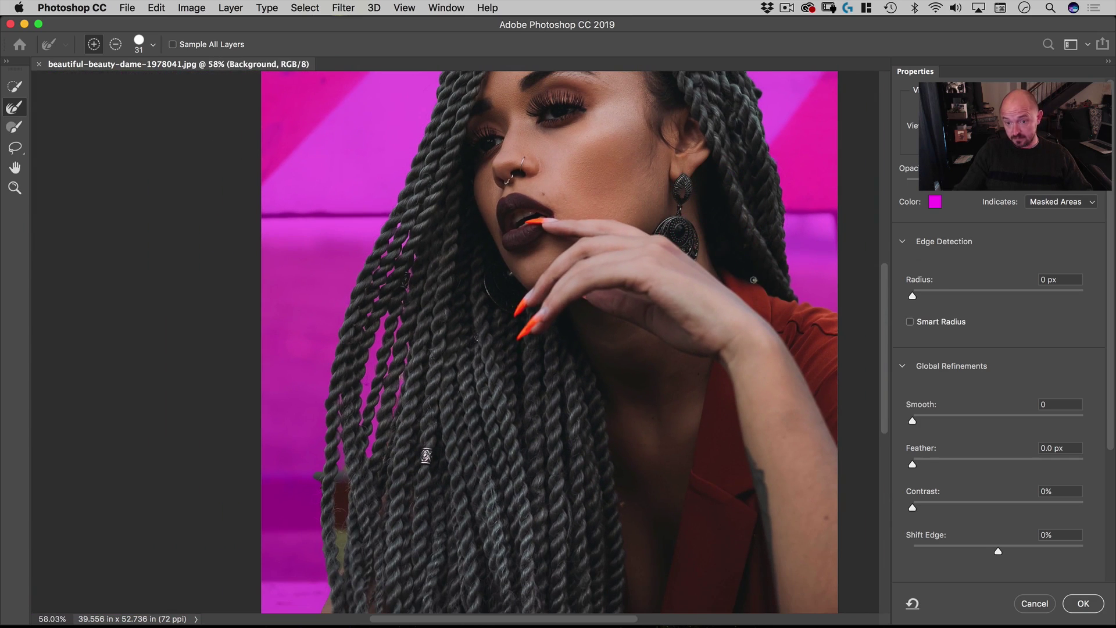
{"action": "left_click_drag", "start_coordinate": [755, 279], "coordinate": [742, 366]}
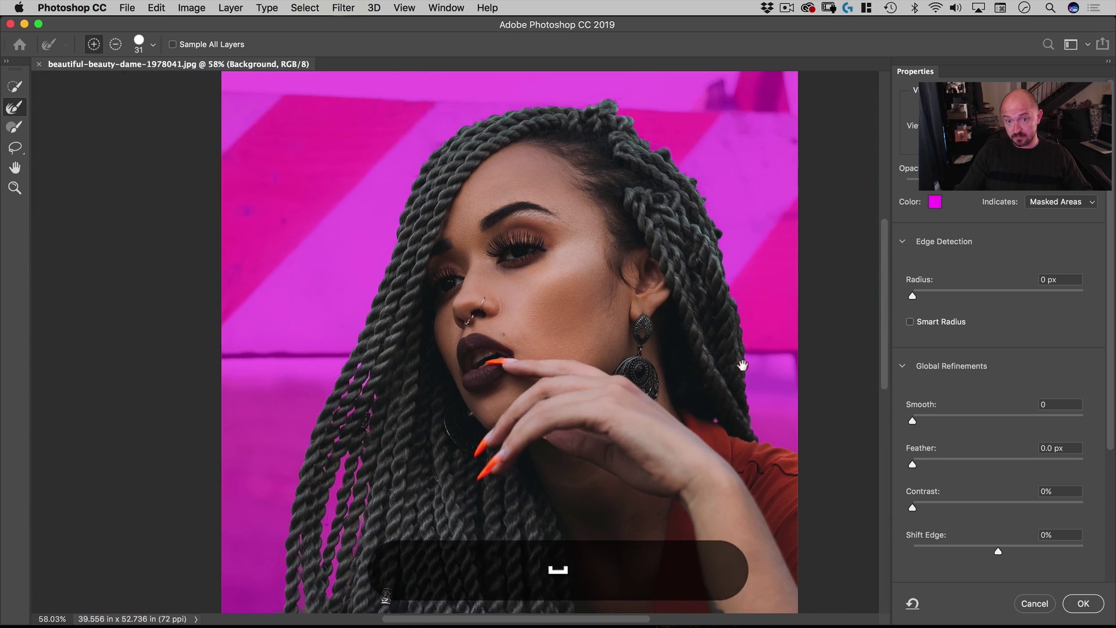
{"action": "scroll", "coordinate": [690, 124], "scroll_direction": "up", "scroll_amount": 8}
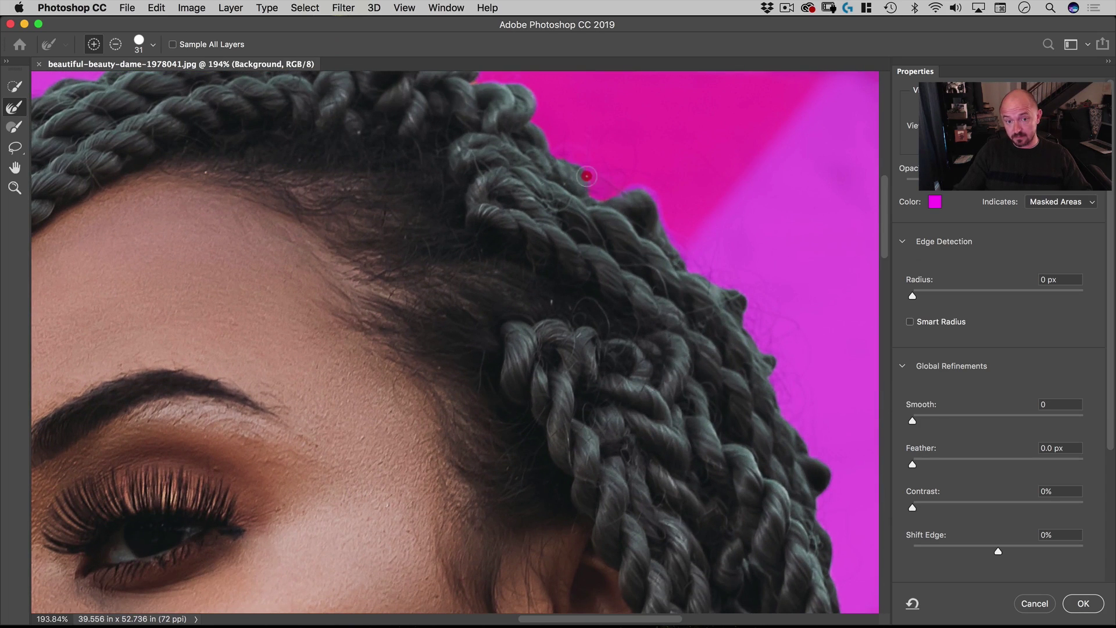
{"action": "left_click_drag", "start_coordinate": [596, 197], "coordinate": [612, 193]}
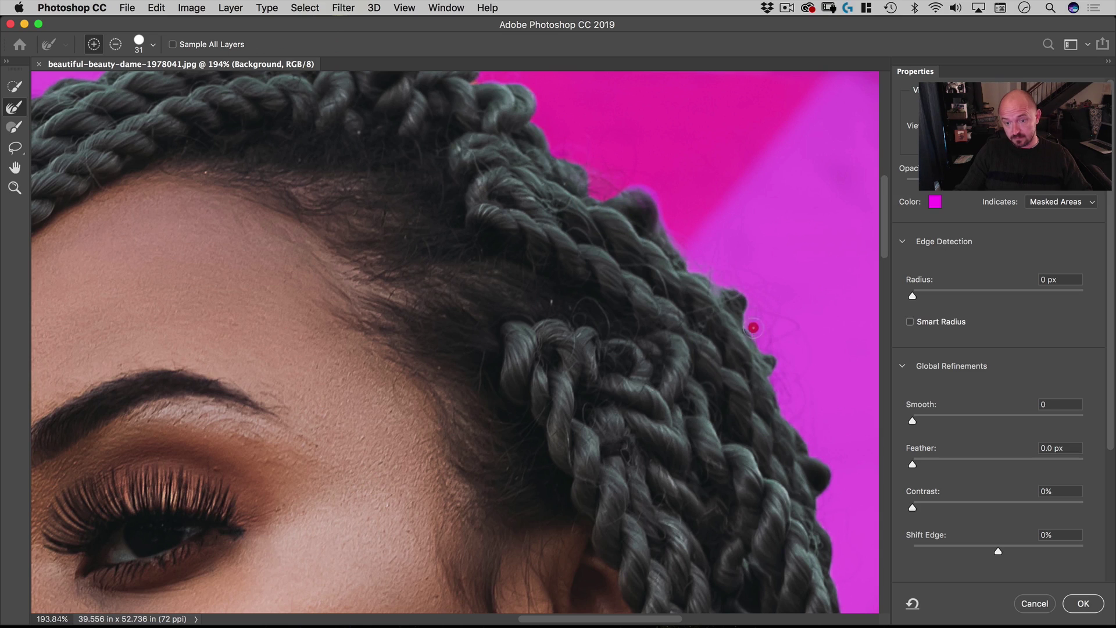
{"action": "left_click_drag", "start_coordinate": [802, 418], "coordinate": [821, 437]}
Enable Smart Radius with an edge detection radius of 3 px and accept the refined selection
{"action": "key", "text": "super+space"}
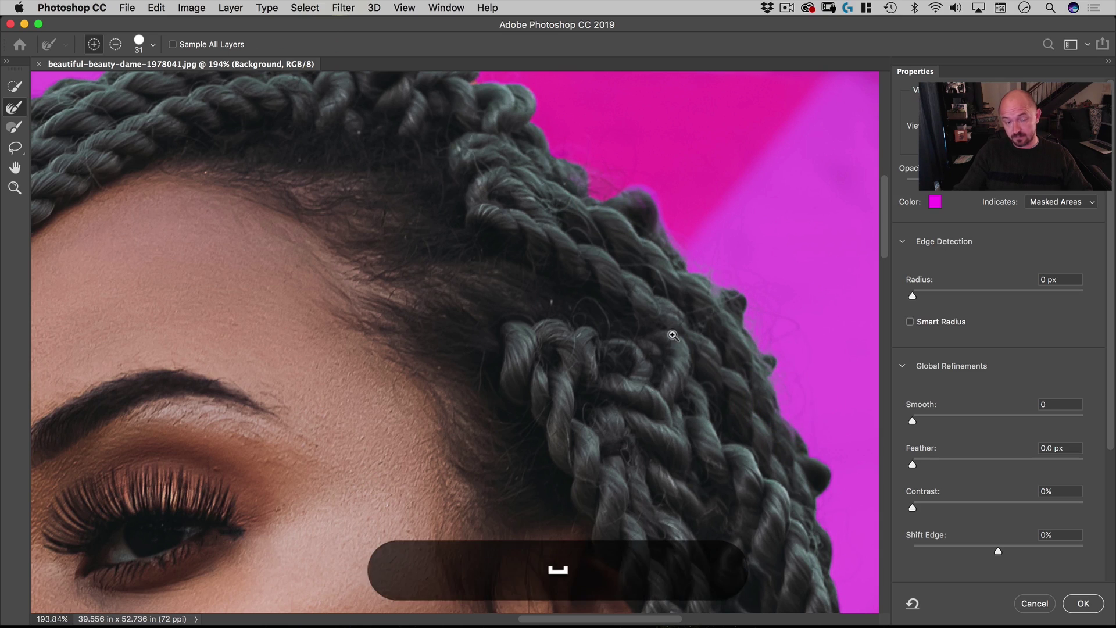
{"action": "mouse_move", "coordinate": [638, 290]}
{"action": "left_mouse_down", "text": "super"}
{"action": "mouse_move", "coordinate": [595, 314]}
{"action": "mouse_move", "coordinate": [569, 353]}
{"action": "left_mouse_up", "text": "super"}
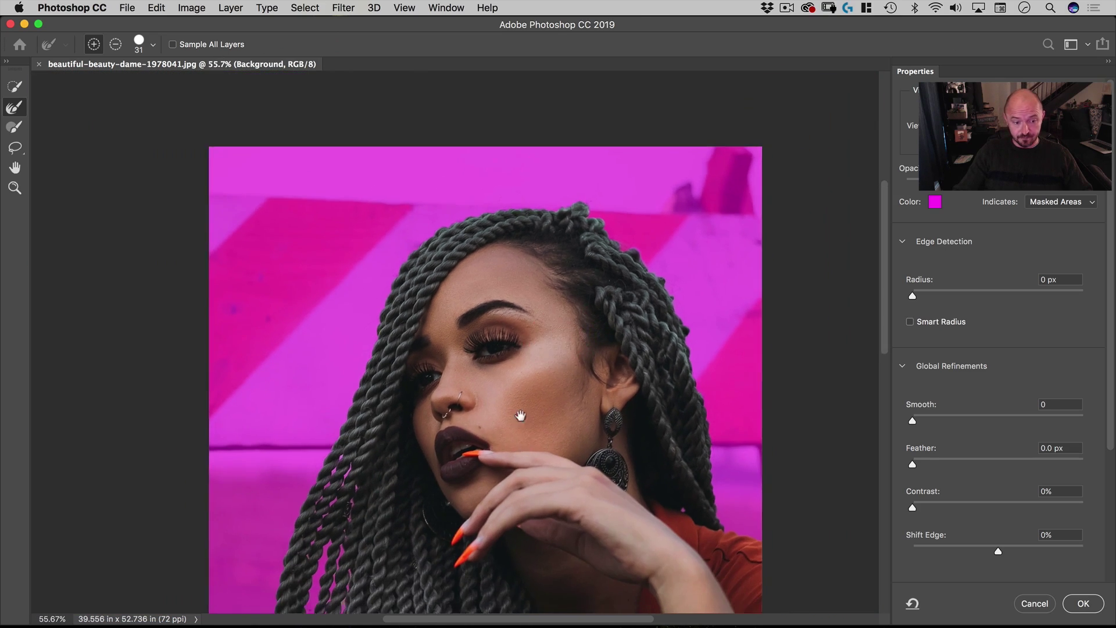
{"action": "mouse_move", "coordinate": [528, 407]}
{"action": "left_mouse_down"}
{"action": "mouse_move", "coordinate": [523, 149]}
{"action": "mouse_move", "coordinate": [514, 168]}
{"action": "left_mouse_up"}
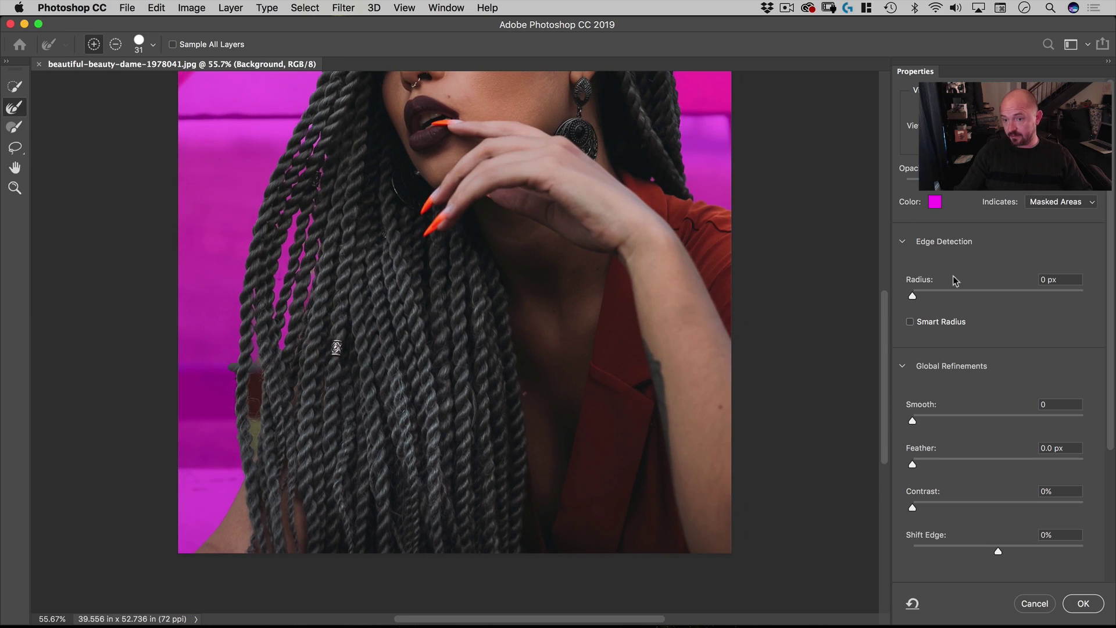
{"action": "left_click", "coordinate": [919, 323]}
{"action": "left_click", "coordinate": [1084, 603]}
Inspect the selection around the woman and display it as a Quick Mask overlay
{"action": "key", "text": "space"}
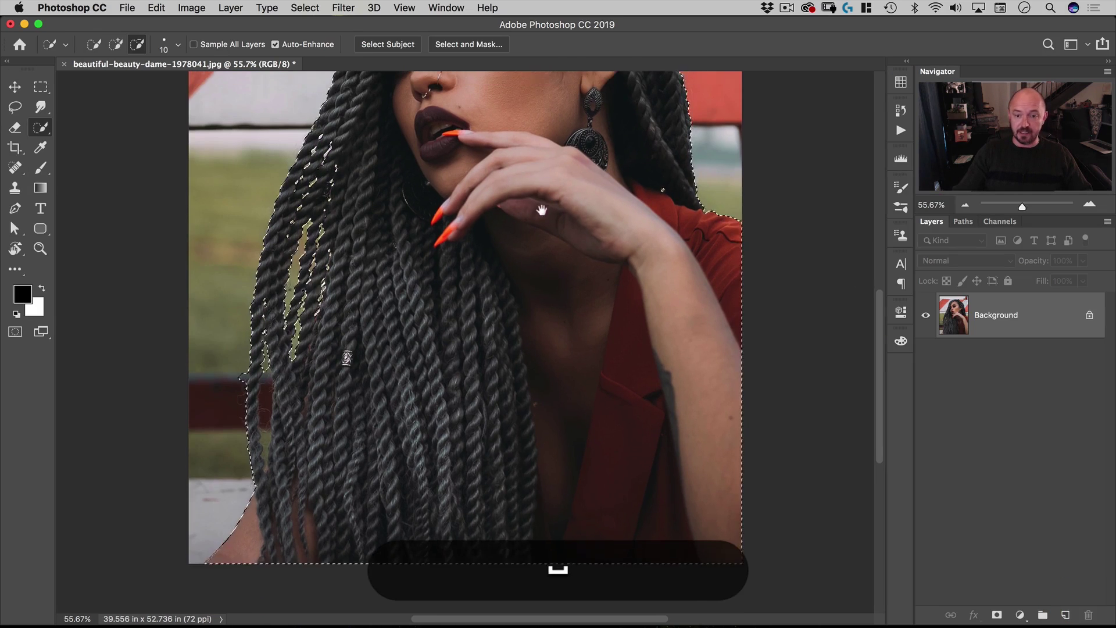
{"action": "left_click_drag", "start_coordinate": [541, 209], "coordinate": [519, 390]}
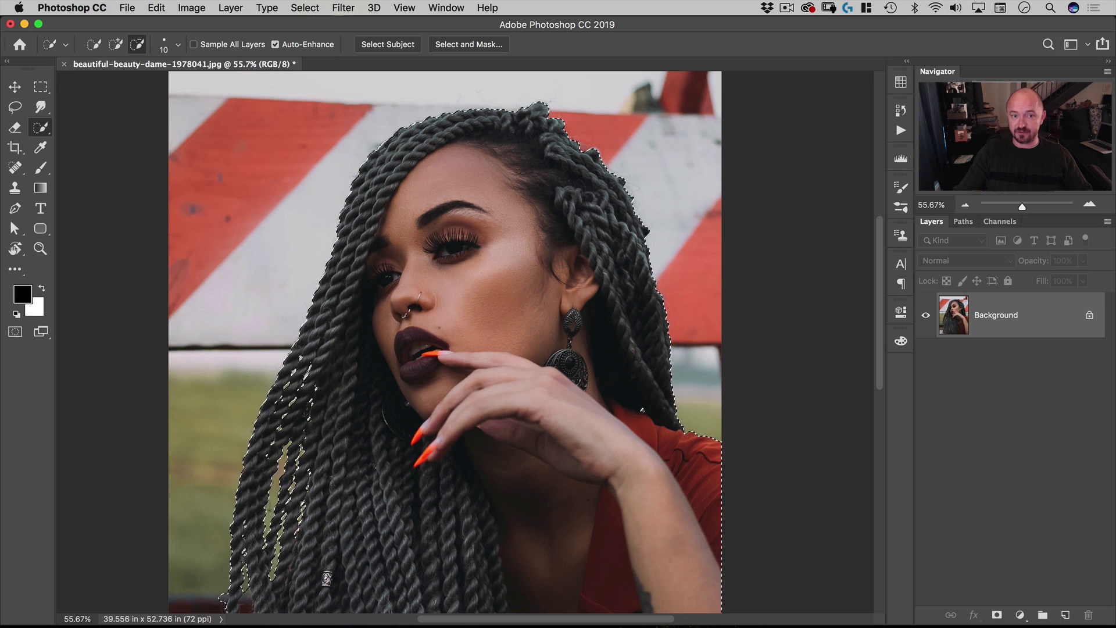
{"action": "key", "text": "space"}
{"action": "left_click_drag", "start_coordinate": [457, 468], "coordinate": [480, 229]}
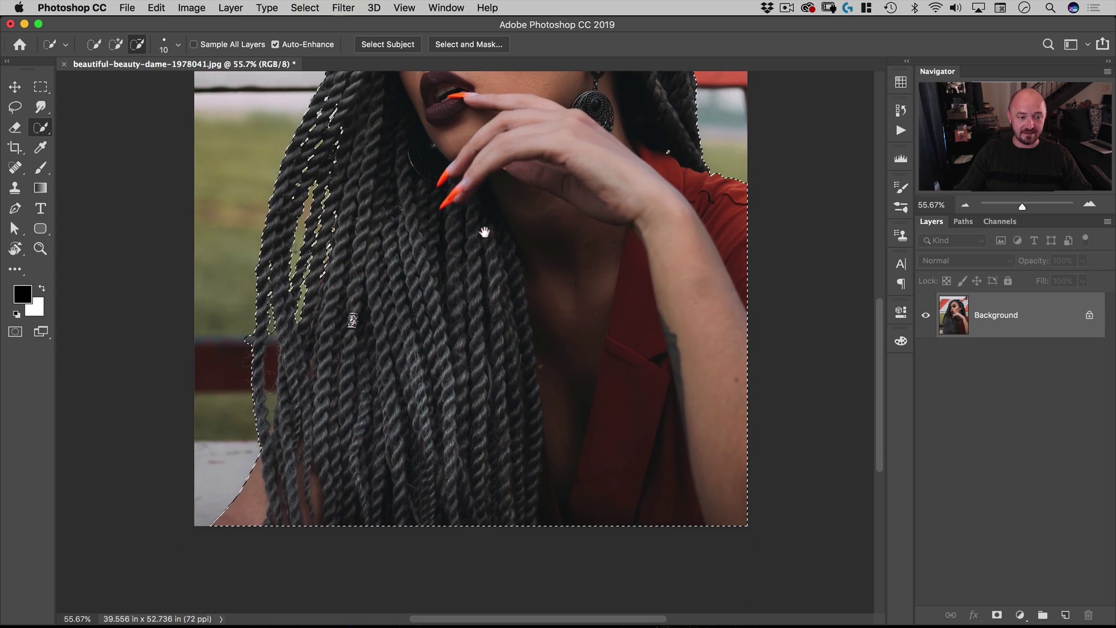
{"action": "left_click", "coordinate": [15, 332]}
{"action": "key", "text": "space"}
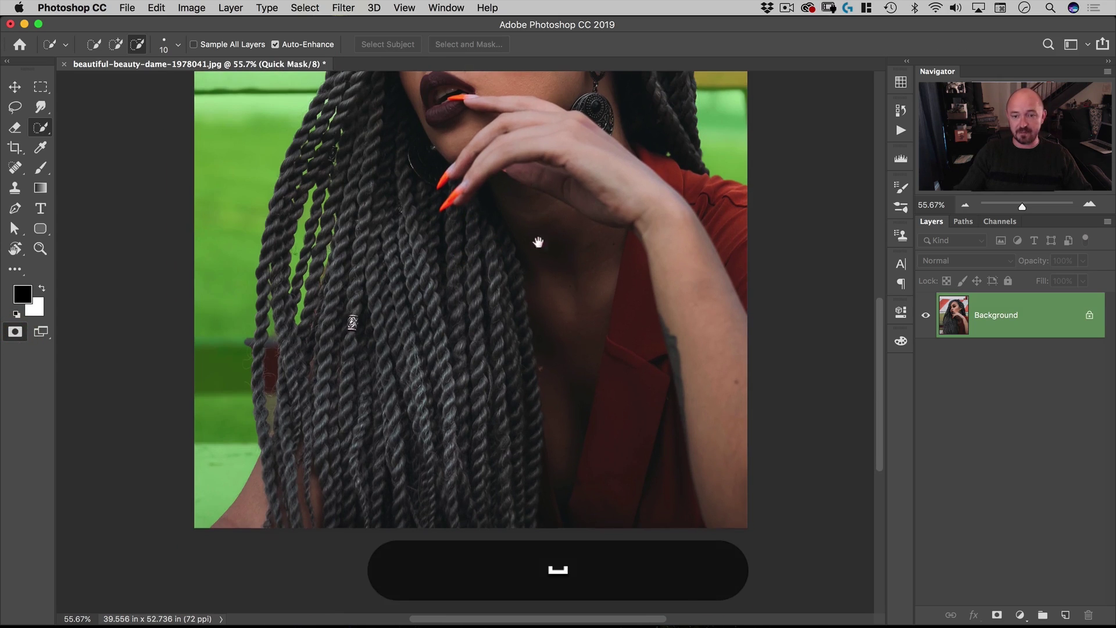
{"action": "left_click_drag", "start_coordinate": [538, 242], "coordinate": [524, 413]}
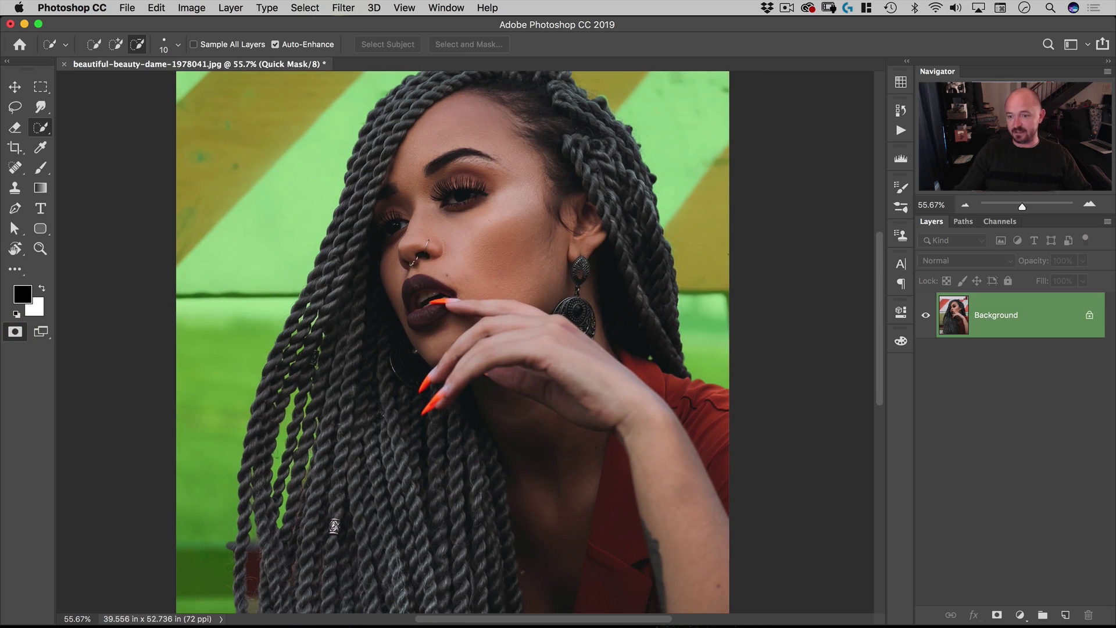
Set the Quick Mask overlay colour to C 0, M 100, Y 0, K 0 with 50% opacity
{"action": "left_click", "coordinate": [1009, 224]}
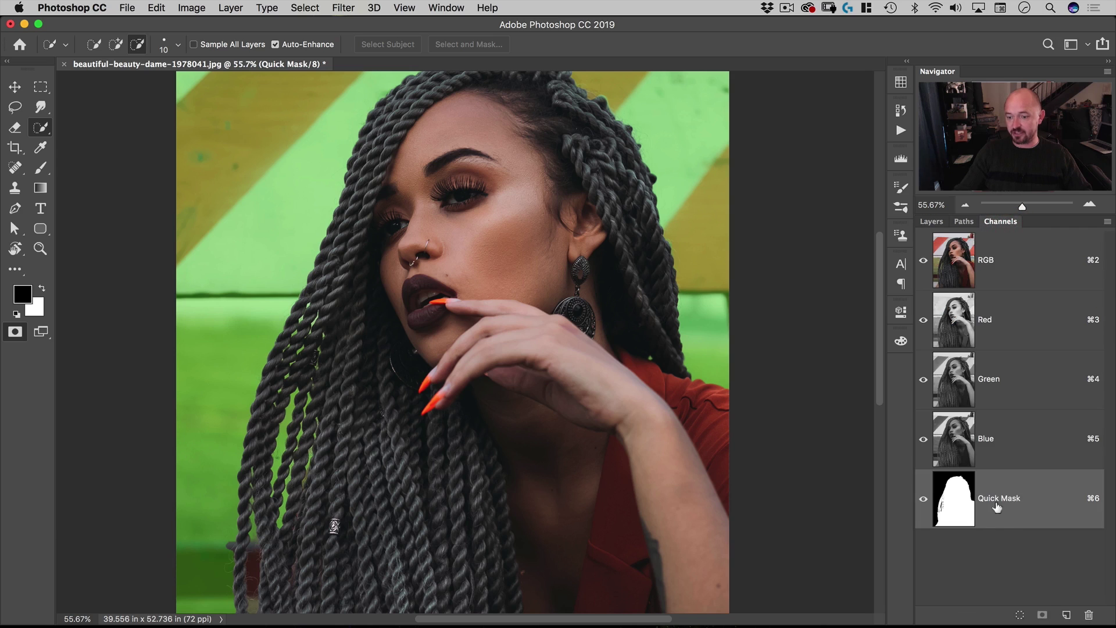
{"action": "double_click", "coordinate": [1034, 504]}
{"action": "left_click_drag", "start_coordinate": [863, 119], "coordinate": [663, 189]}
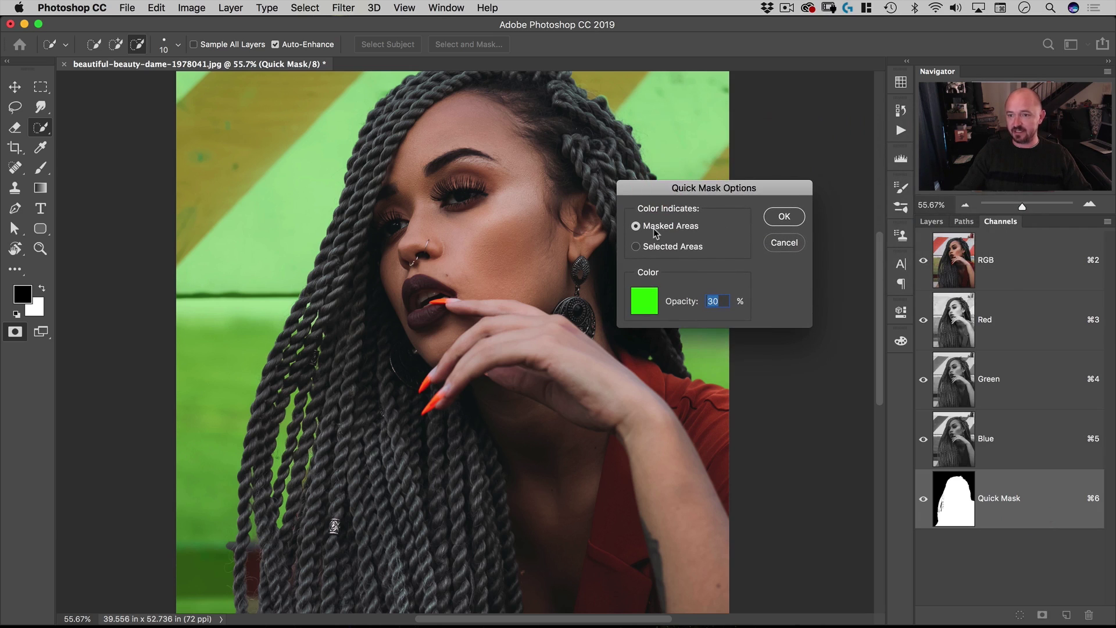
{"action": "left_click", "coordinate": [645, 300]}
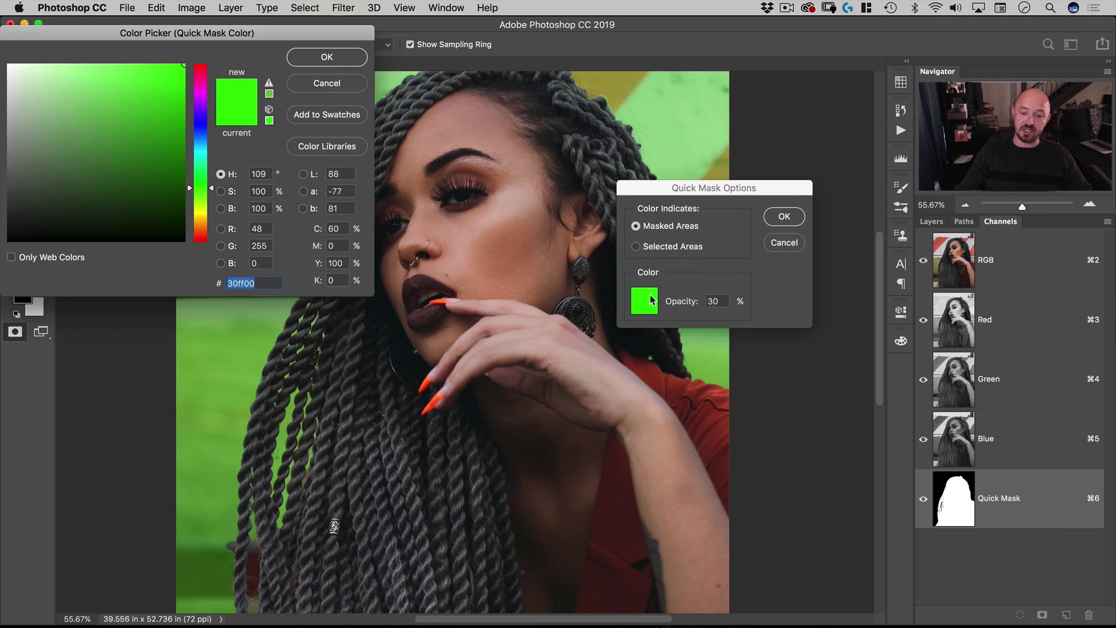
{"action": "left_click", "coordinate": [200, 94]}
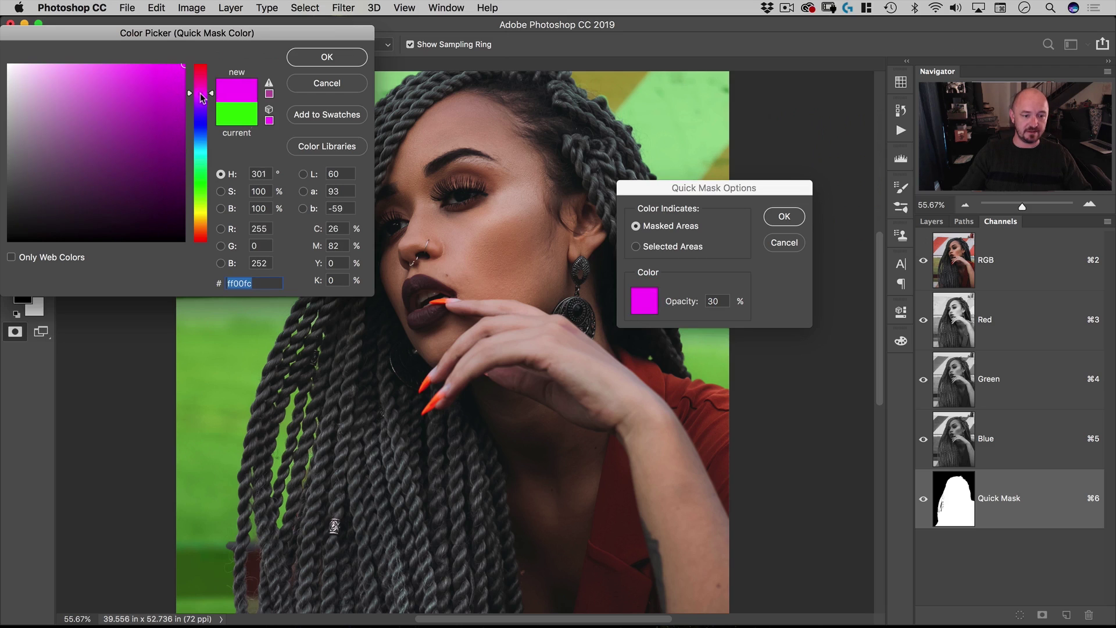
{"action": "double_click", "coordinate": [337, 228]}
{"action": "type", "text": "0"}
{"action": "key", "text": "Tab"}
{"action": "type", "text": "100"}
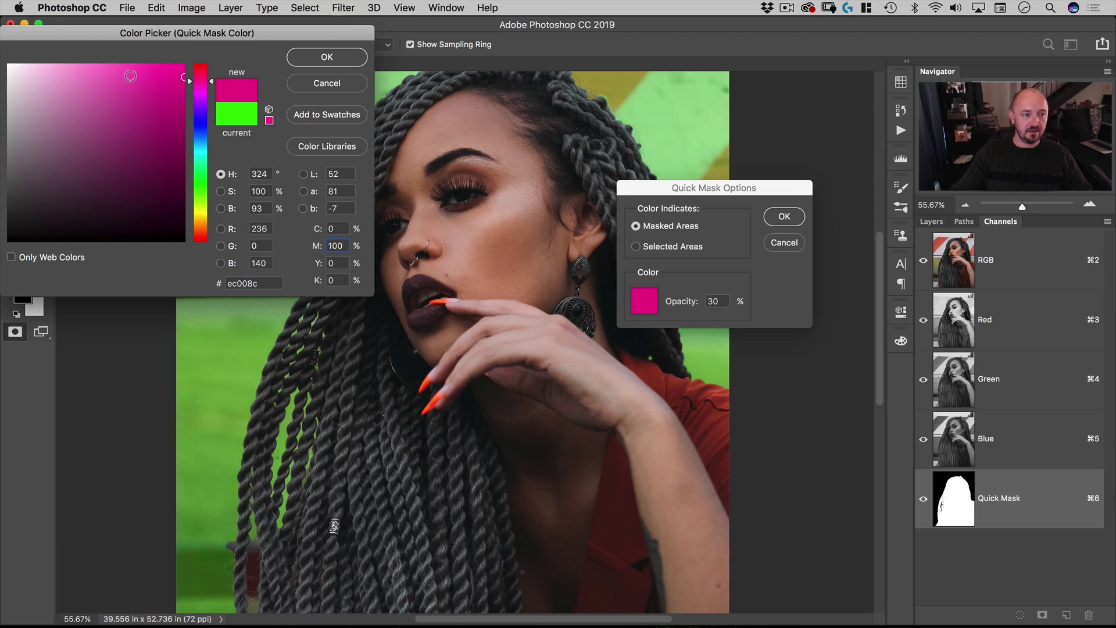
{"action": "left_click", "coordinate": [360, 55]}
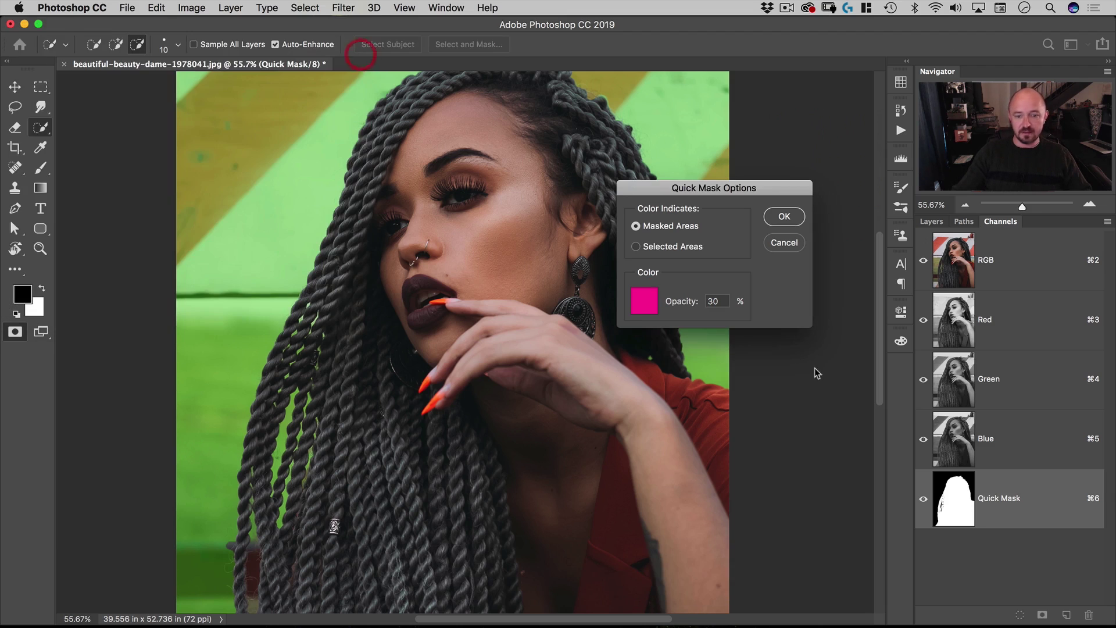
{"action": "type", "text": "50"}
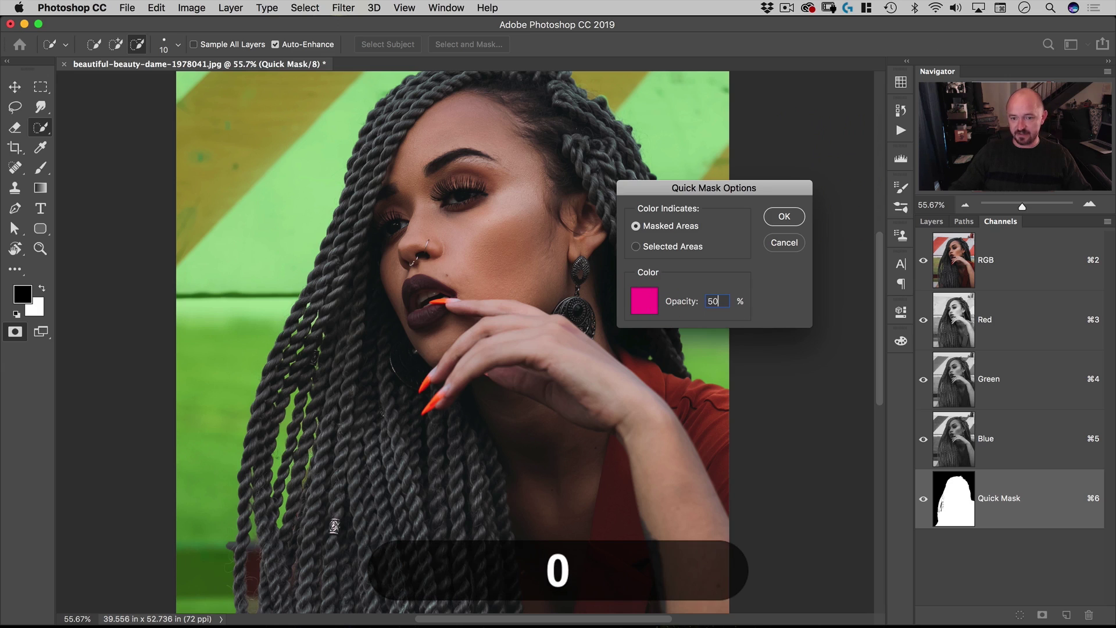
{"action": "left_click", "coordinate": [792, 221]}
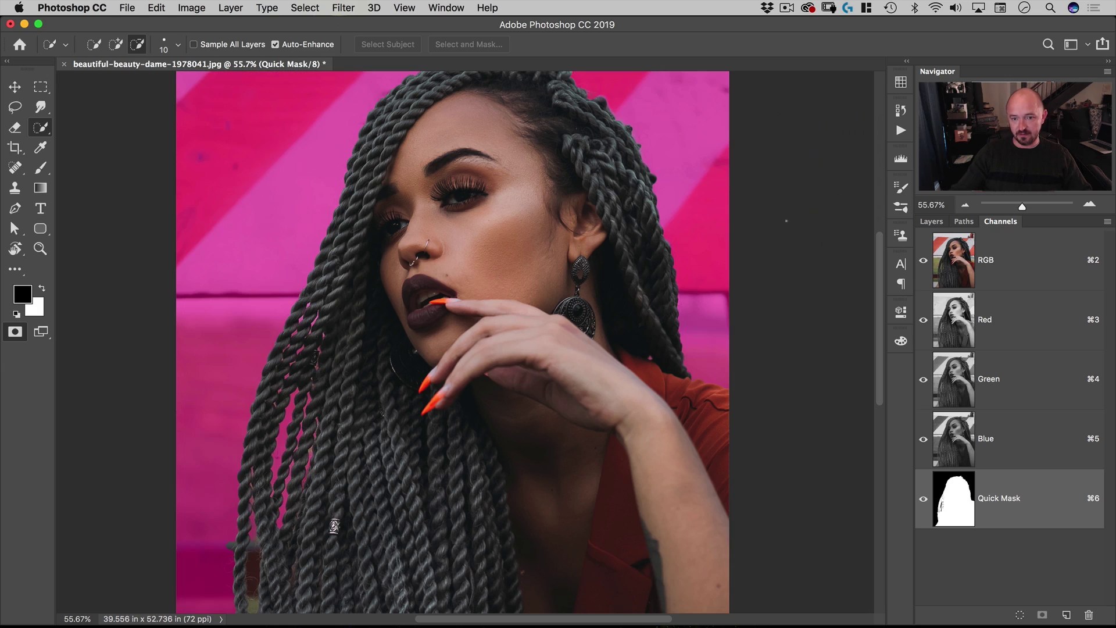
Set up the Brush tool with a soft tapered tip from General Brushes and black (000000) as foreground colour for the lower outer braids
{"action": "key", "text": "space"}
{"action": "left_click_drag", "start_coordinate": [335, 526], "coordinate": [435, 222]}
{"action": "left_click_drag", "start_coordinate": [348, 274], "coordinate": [346, 331]}
{"action": "key", "text": "space"}
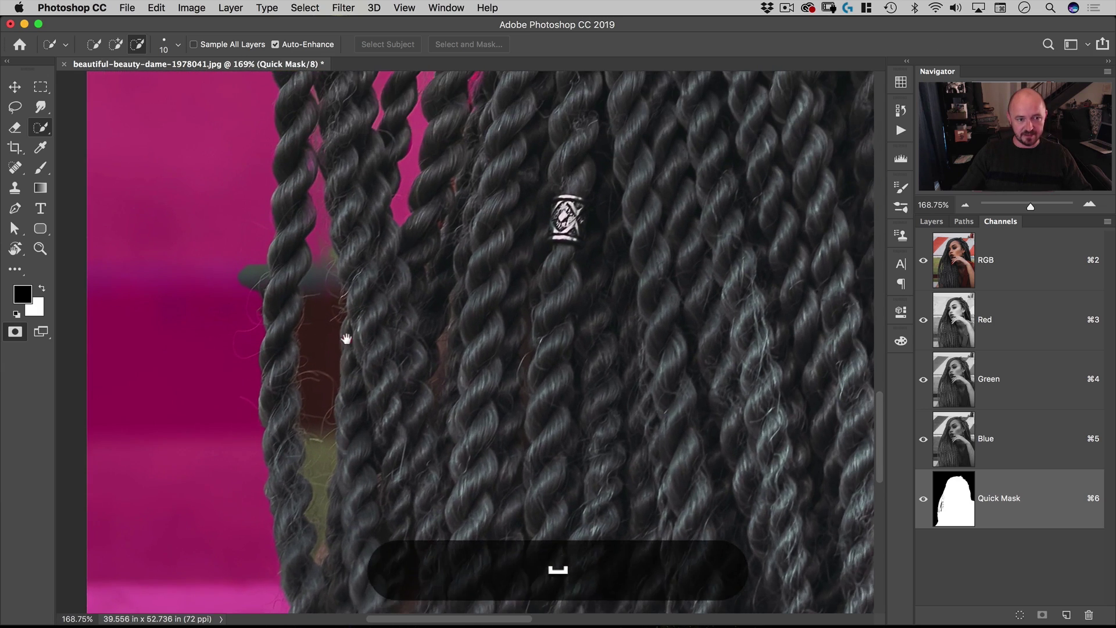
{"action": "left_click_drag", "start_coordinate": [354, 256], "coordinate": [404, 200]}
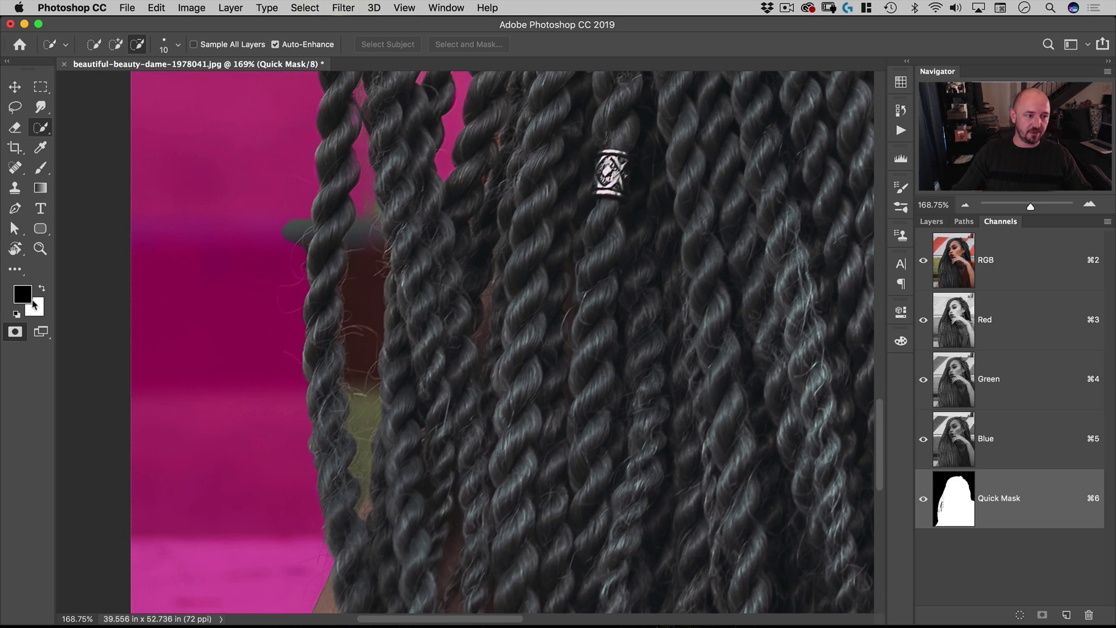
{"action": "left_click", "coordinate": [40, 169]}
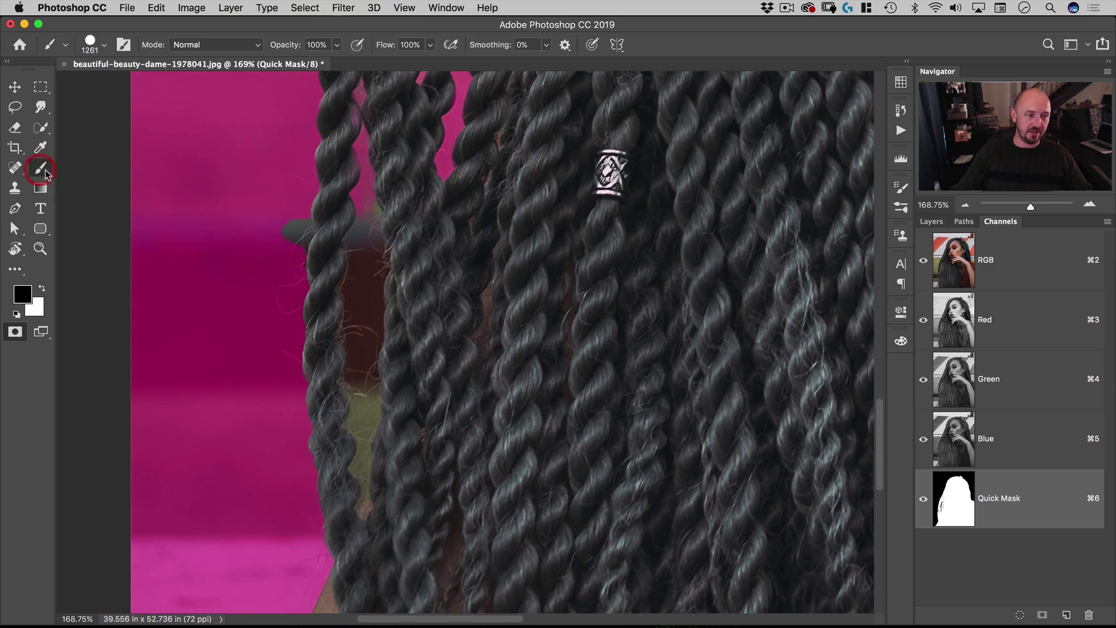
{"action": "right_click", "coordinate": [350, 270]}
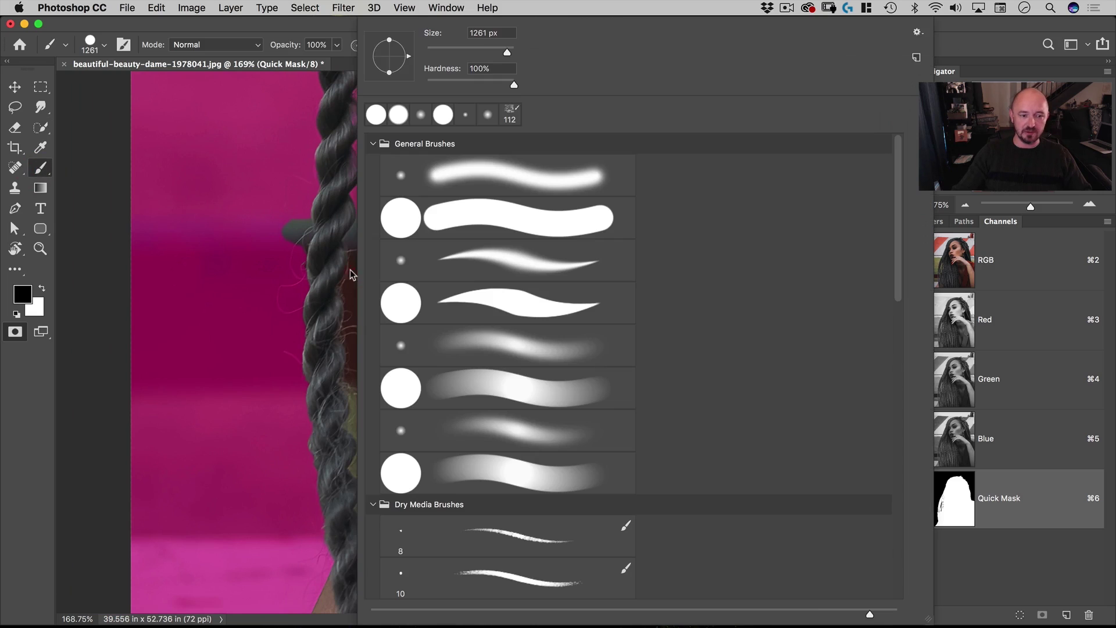
{"action": "left_click", "coordinate": [411, 260]}
{"action": "left_click", "coordinate": [19, 303]}
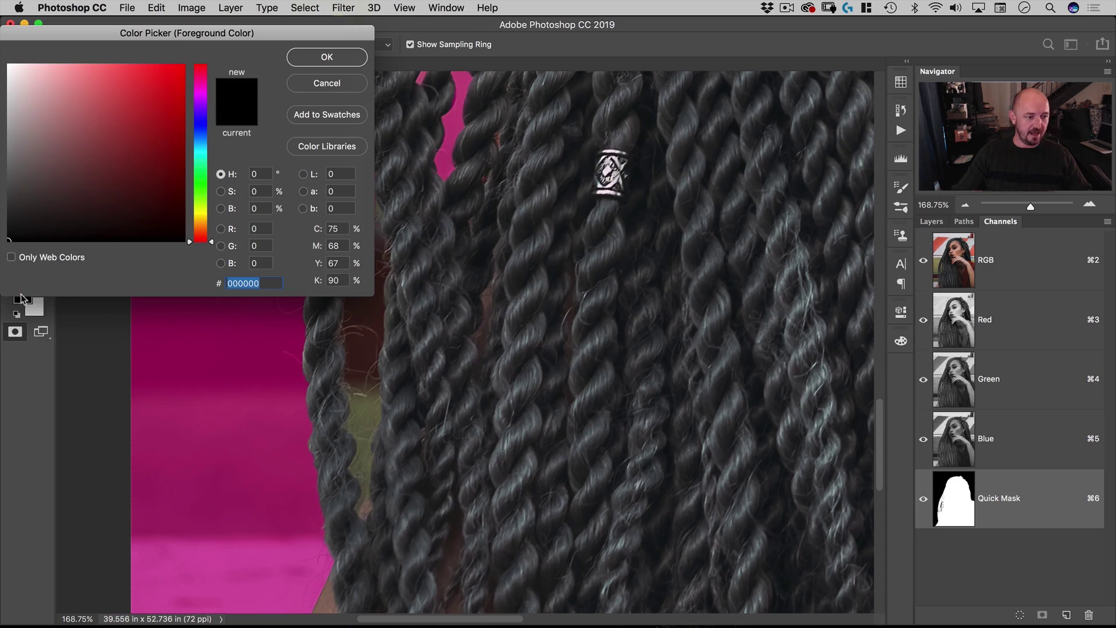
{"action": "left_click", "coordinate": [349, 59]}
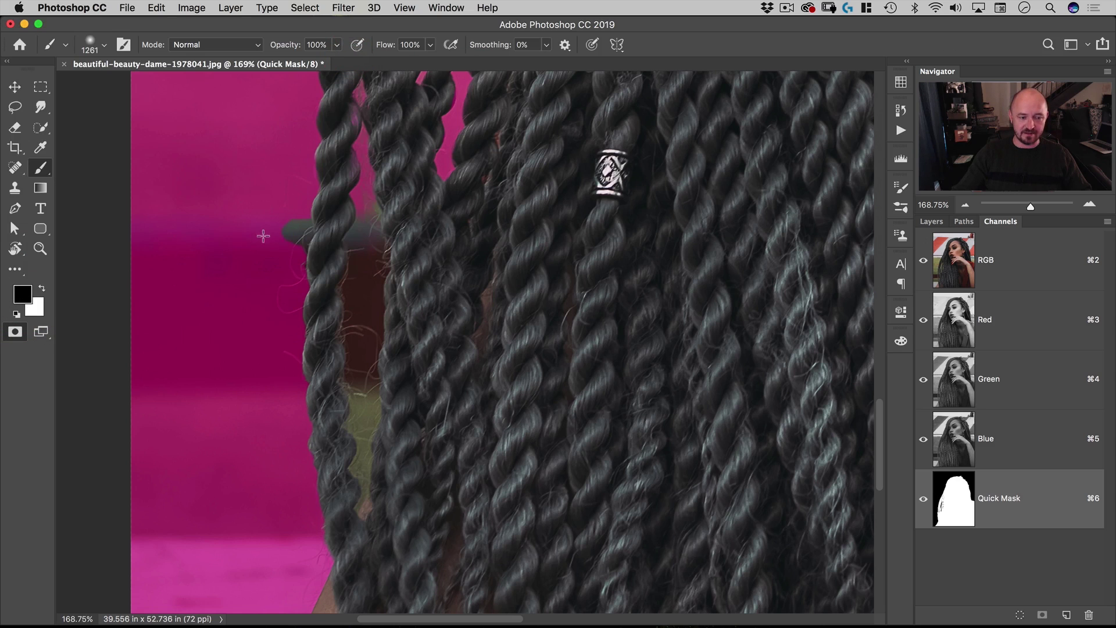
Mask out the fence rail end outside the outermost braid, painting with brush size 52 and refining the braid edge at size 24
{"action": "mouse_move", "coordinate": [264, 235]}
{"action": "left_mouse_down"}
{"action": "mouse_move", "coordinate": [274, 231]}
{"action": "mouse_move", "coordinate": [87, 239]}
{"action": "mouse_move", "coordinate": [341, 259]}
{"action": "mouse_move", "coordinate": [141, 259]}
{"action": "left_mouse_up"}
{"action": "mouse_move", "coordinate": [509, 281]}
{"action": "left_mouse_down"}
{"action": "mouse_move", "coordinate": [370, 281]}
{"action": "mouse_move", "coordinate": [382, 283]}
{"action": "left_mouse_up"}
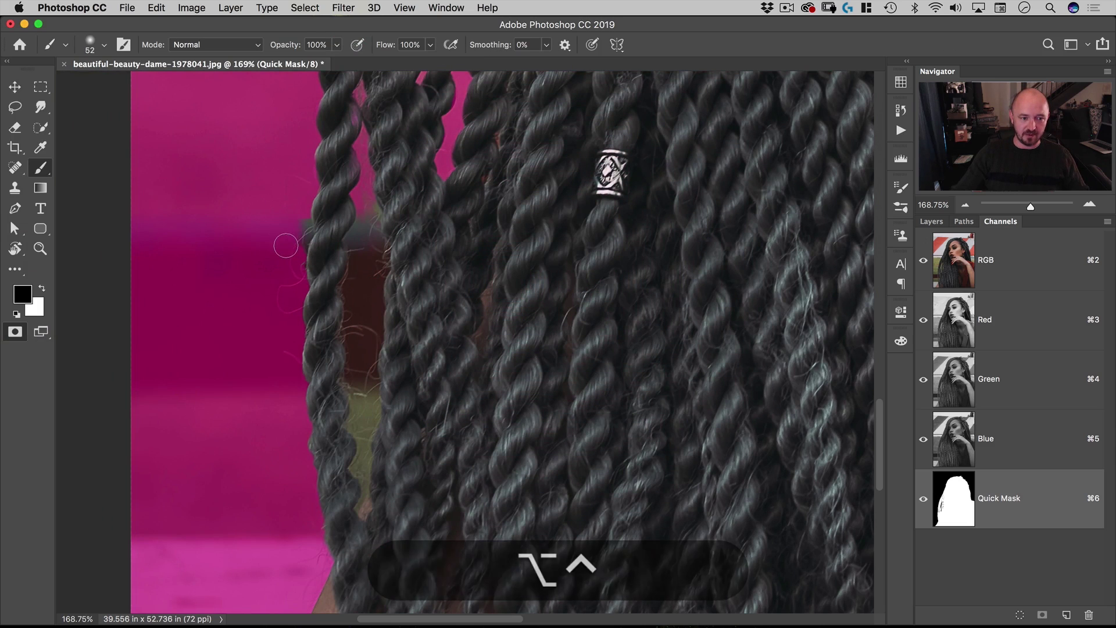
{"action": "left_click_drag", "start_coordinate": [285, 238], "coordinate": [300, 237]}
{"action": "mouse_move", "coordinate": [526, 284]}
{"action": "left_mouse_down"}
{"action": "mouse_move", "coordinate": [532, 423]}
{"action": "mouse_move", "coordinate": [540, 166]}
{"action": "mouse_move", "coordinate": [547, 445]}
{"action": "left_mouse_up"}
{"action": "left_click_drag", "start_coordinate": [369, 232], "coordinate": [331, 239]}
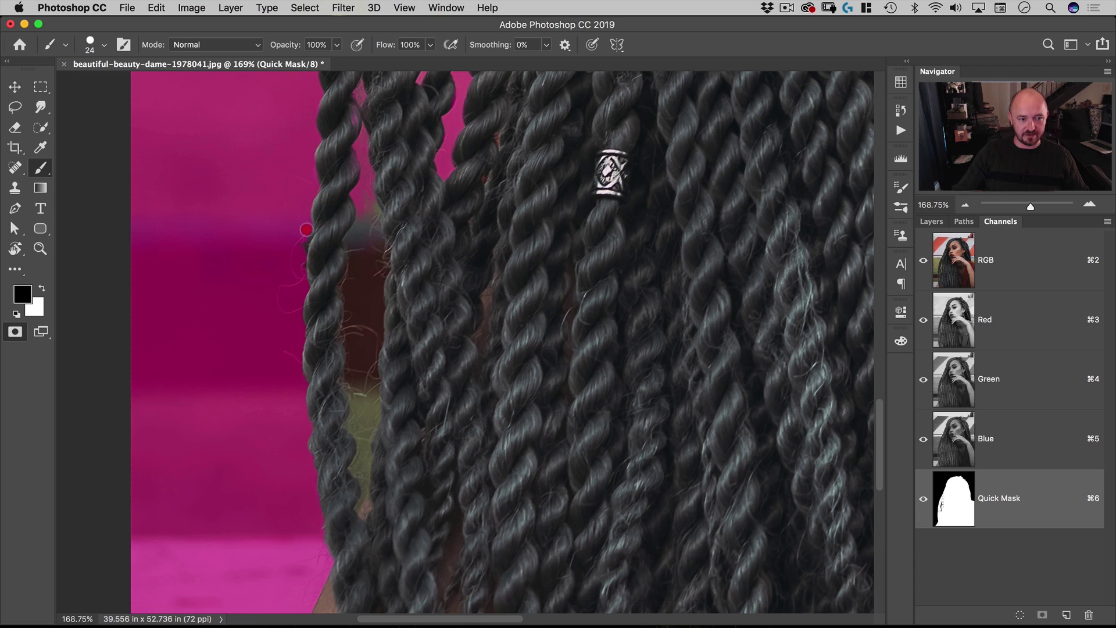
{"action": "key", "text": "alt"}
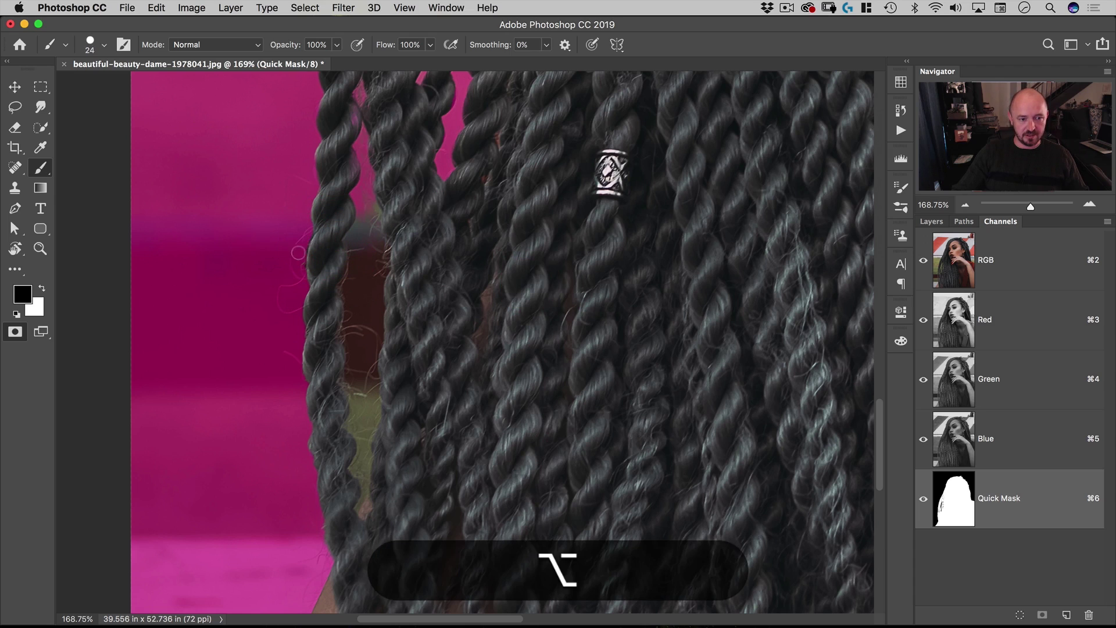
{"action": "left_click", "coordinate": [299, 236]}
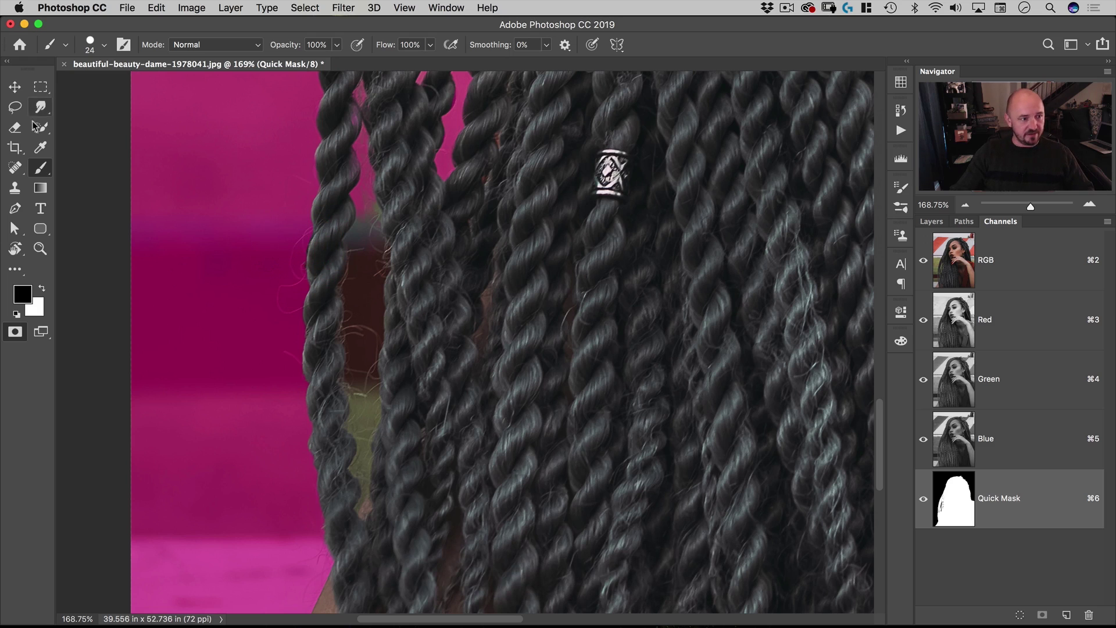
Trace the inner edge of the outermost braid down to the bottom of the unmasked gap with the Lasso tool
{"action": "left_click", "coordinate": [14, 106]}
{"action": "key", "text": "space"}
{"action": "left_click_drag", "start_coordinate": [449, 240], "coordinate": [461, 290]}
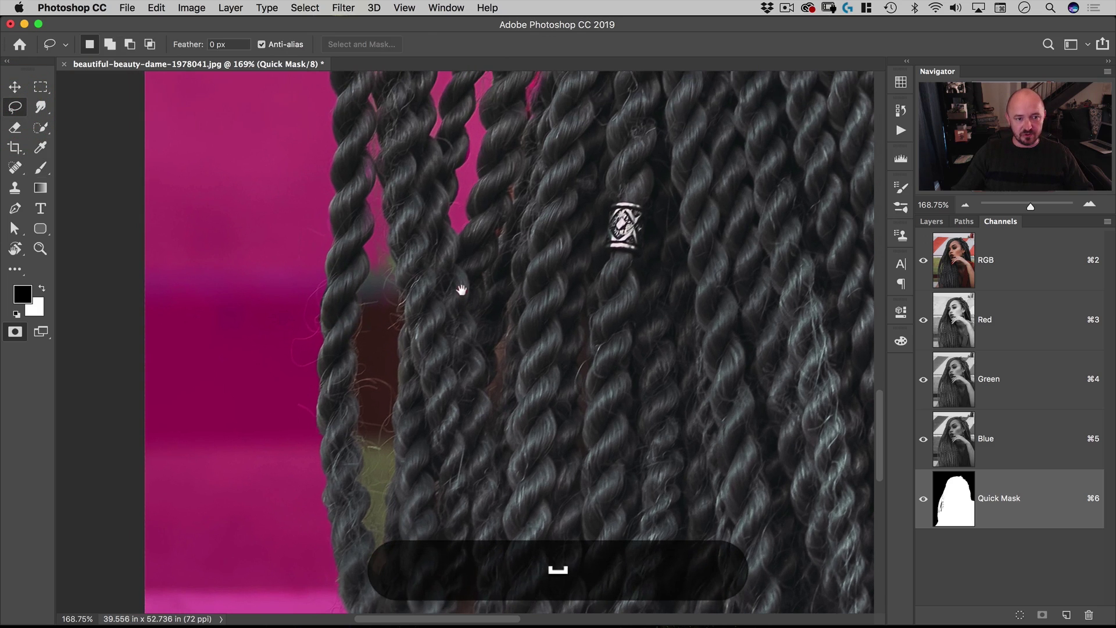
{"action": "left_click_drag", "start_coordinate": [379, 353], "coordinate": [411, 336]}
{"action": "mouse_move", "coordinate": [372, 243]}
{"action": "left_mouse_down"}
{"action": "mouse_move", "coordinate": [376, 257]}
{"action": "mouse_move", "coordinate": [425, 197]}
{"action": "left_mouse_up"}
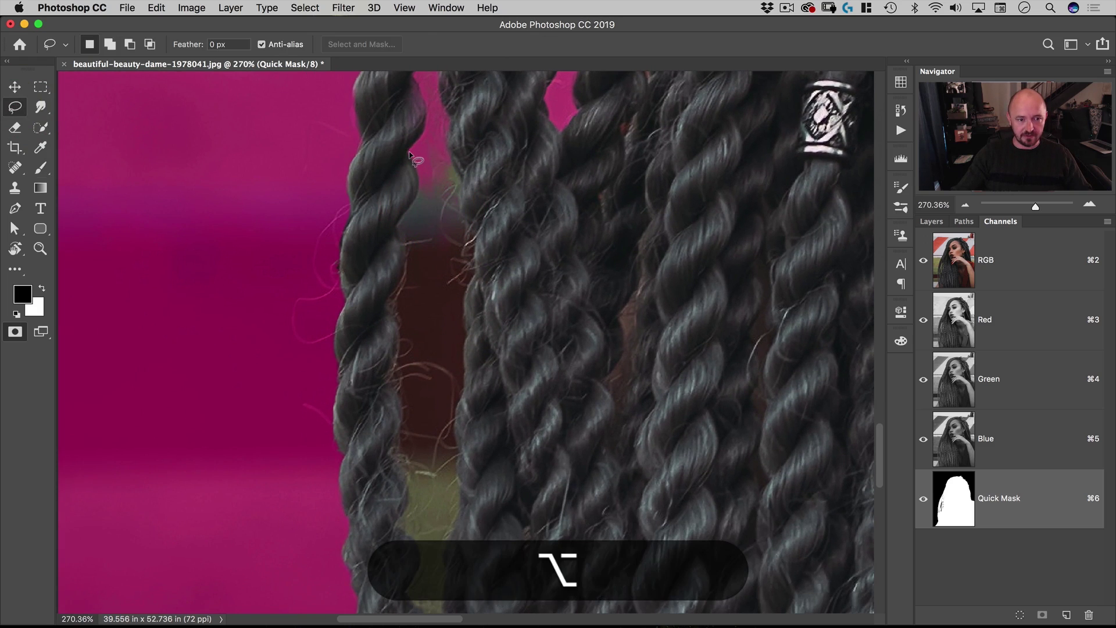
{"action": "left_click_drag", "start_coordinate": [412, 162], "coordinate": [417, 171]}
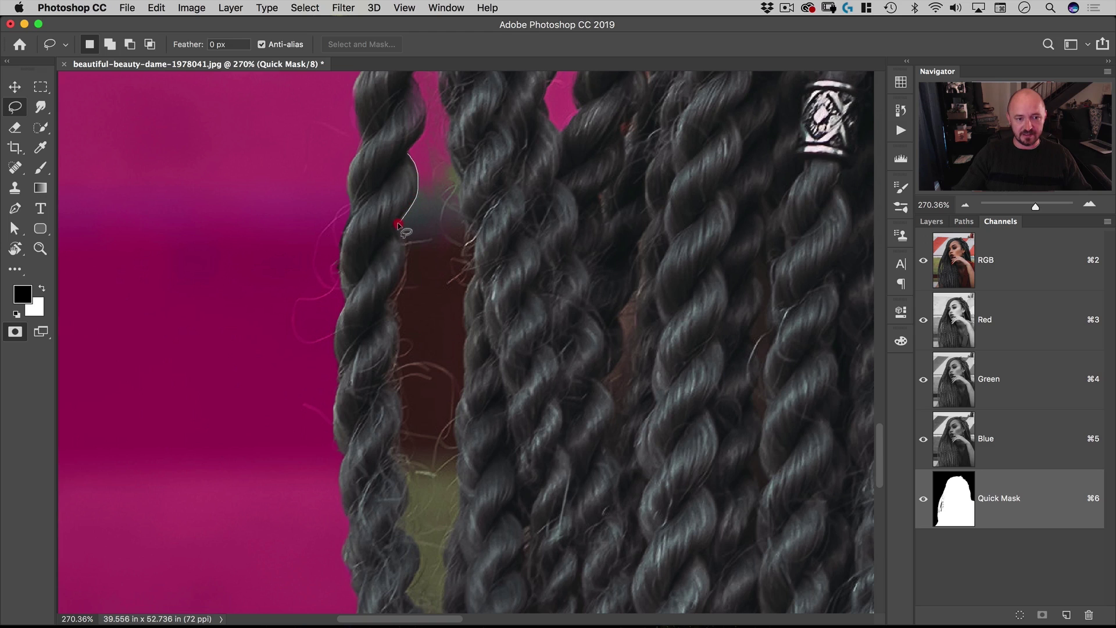
{"action": "left_click_drag", "start_coordinate": [397, 227], "coordinate": [398, 224]}
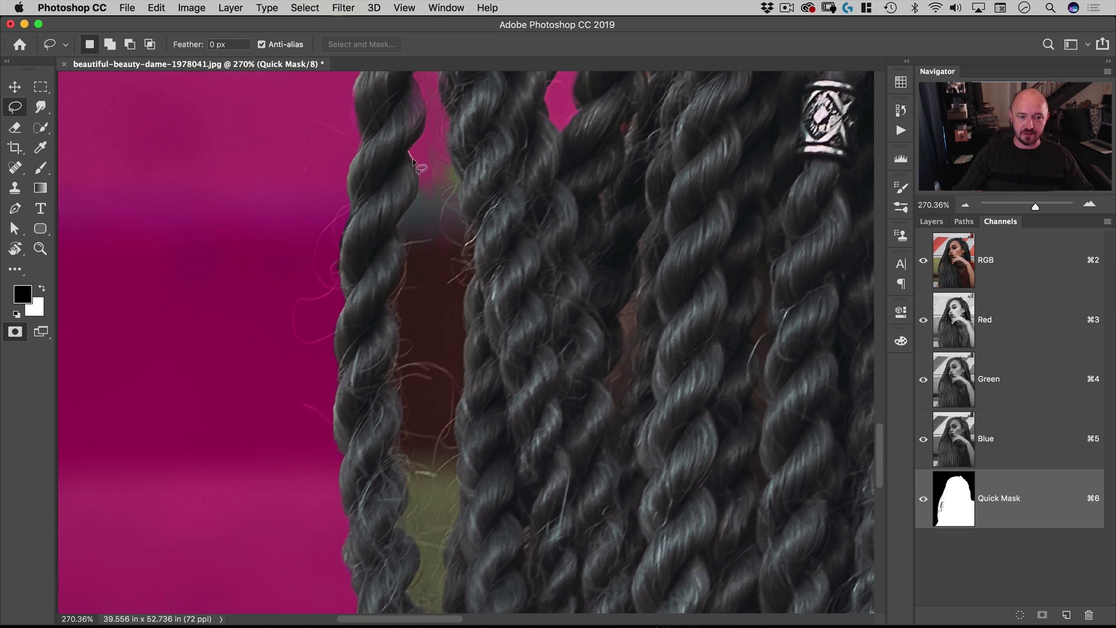
{"action": "left_click", "coordinate": [413, 162], "text": "alt"}
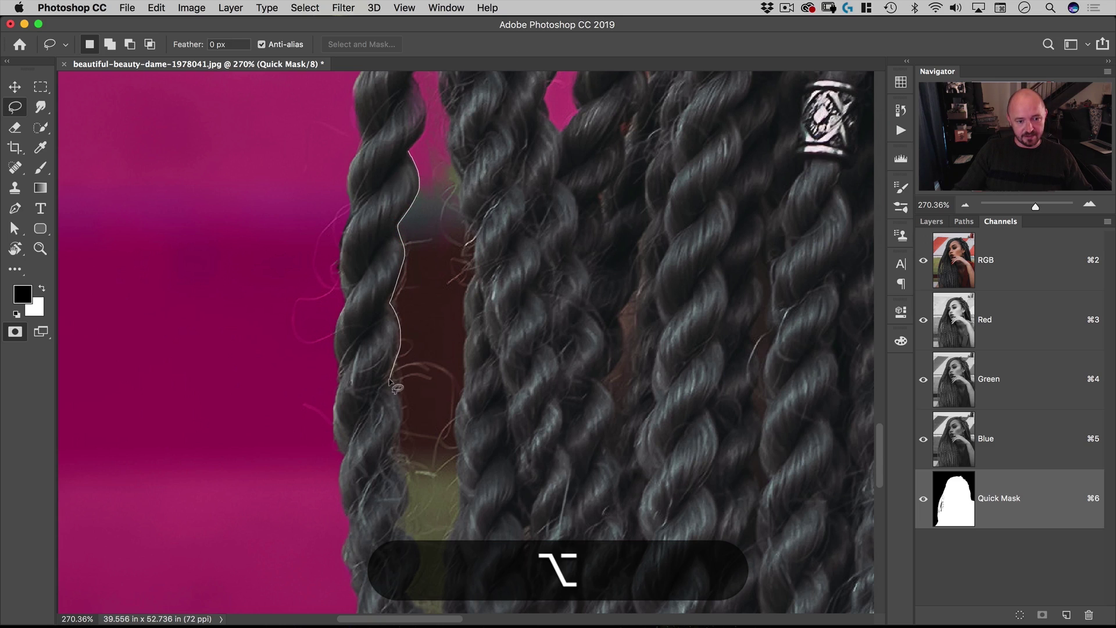
{"action": "left_click_drag", "start_coordinate": [390, 382], "coordinate": [399, 397]}
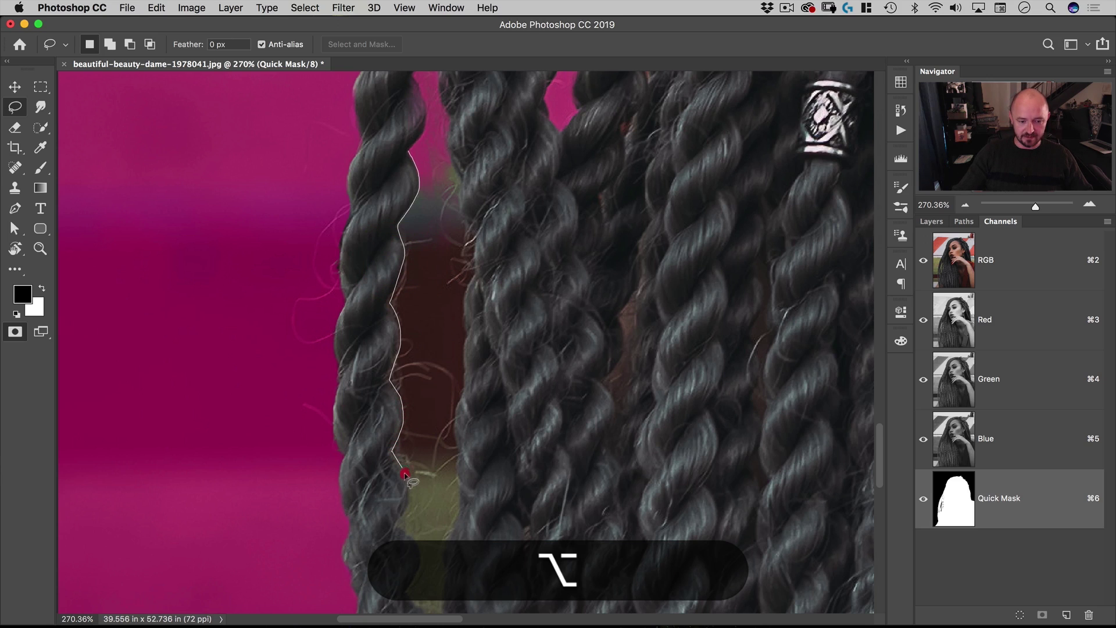
{"action": "mouse_move", "coordinate": [396, 523]}
{"action": "left_mouse_down"}
{"action": "mouse_move", "coordinate": [435, 550]}
{"action": "mouse_move", "coordinate": [424, 626]}
{"action": "mouse_move", "coordinate": [447, 433]}
{"action": "mouse_move", "coordinate": [466, 471]}
{"action": "mouse_move", "coordinate": [486, 620]}
{"action": "left_mouse_up"}
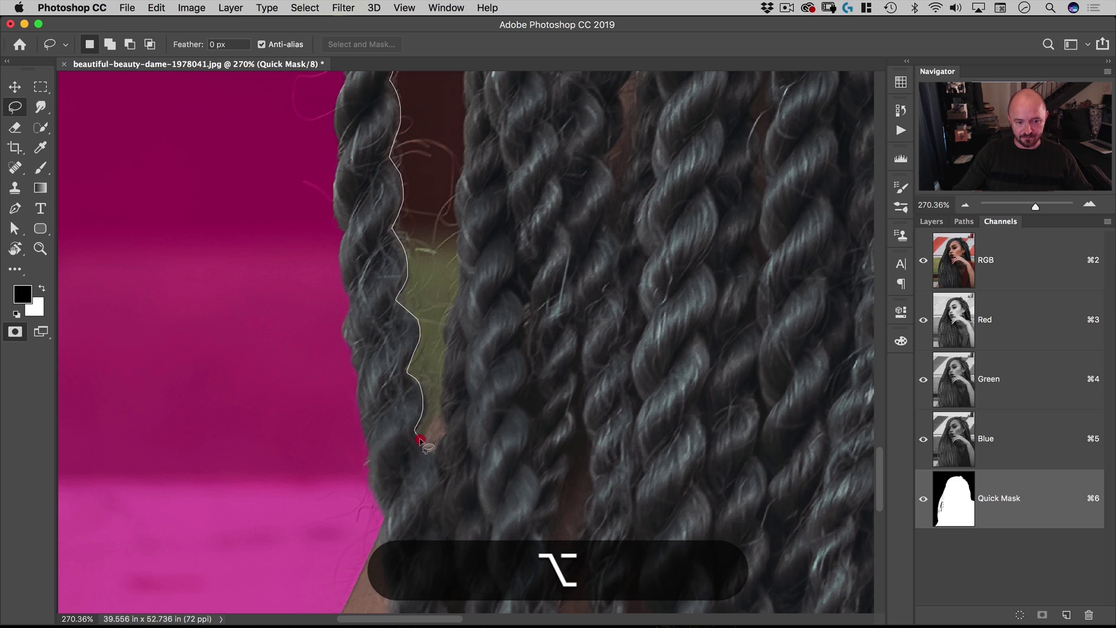
Close the lasso outline up along the neighbouring braid and fill the enclosed gap with black in the Quick Mask
{"action": "left_click", "coordinate": [447, 350]}
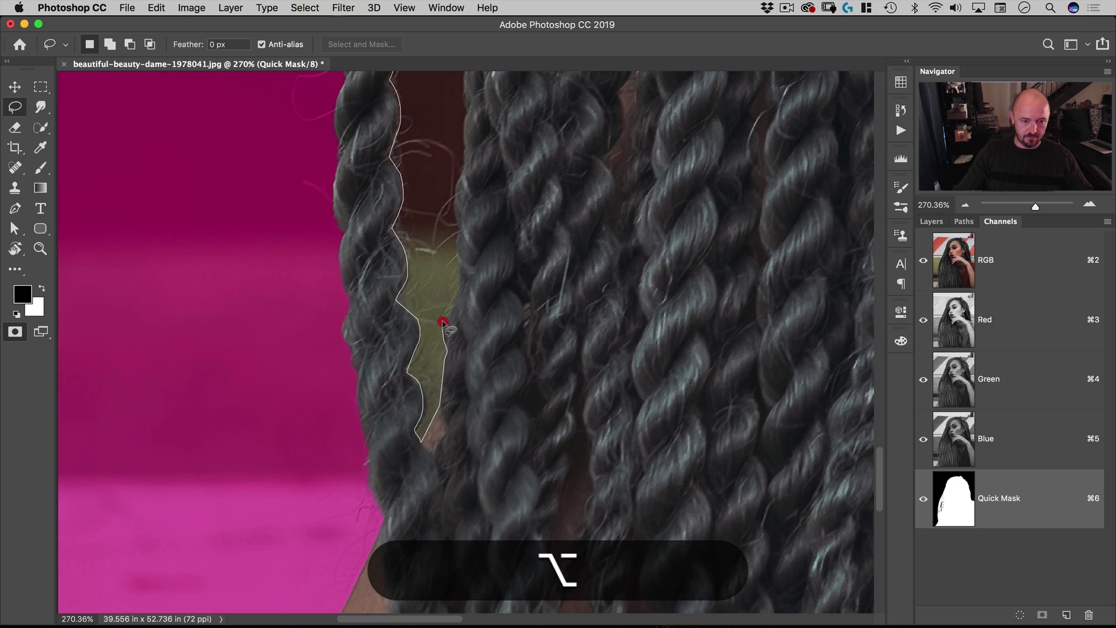
{"action": "left_click", "coordinate": [460, 281]}
{"action": "left_click", "coordinate": [457, 189]}
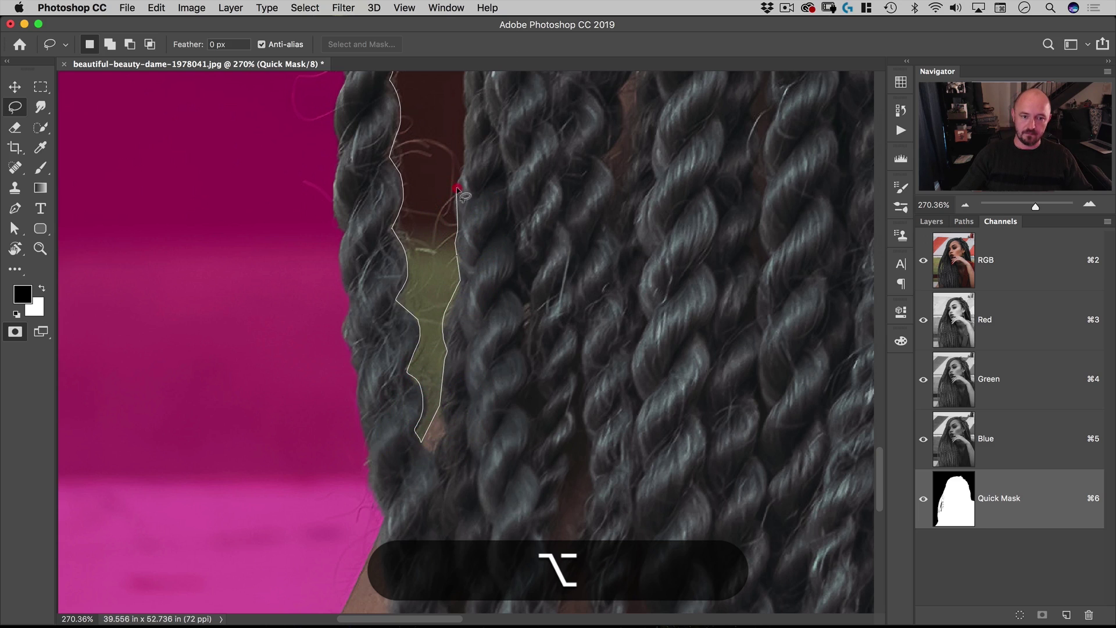
{"action": "scroll", "coordinate": [465, 175], "scroll_direction": "up", "scroll_amount": 5}
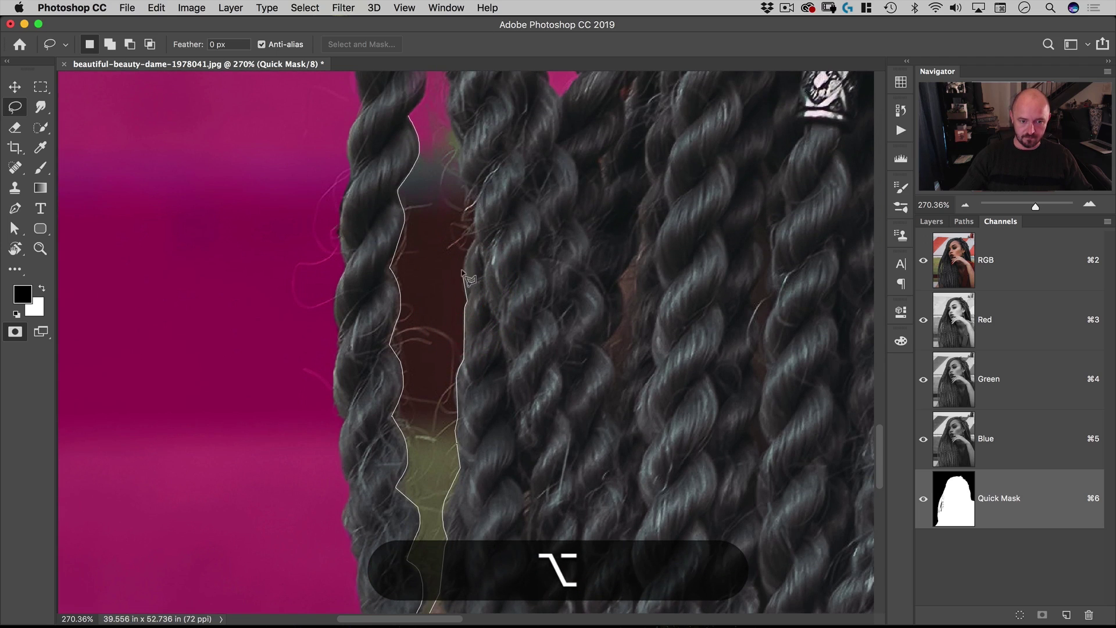
{"action": "left_click", "coordinate": [469, 202]}
{"action": "scroll", "coordinate": [465, 146], "scroll_direction": "up", "scroll_amount": 4}
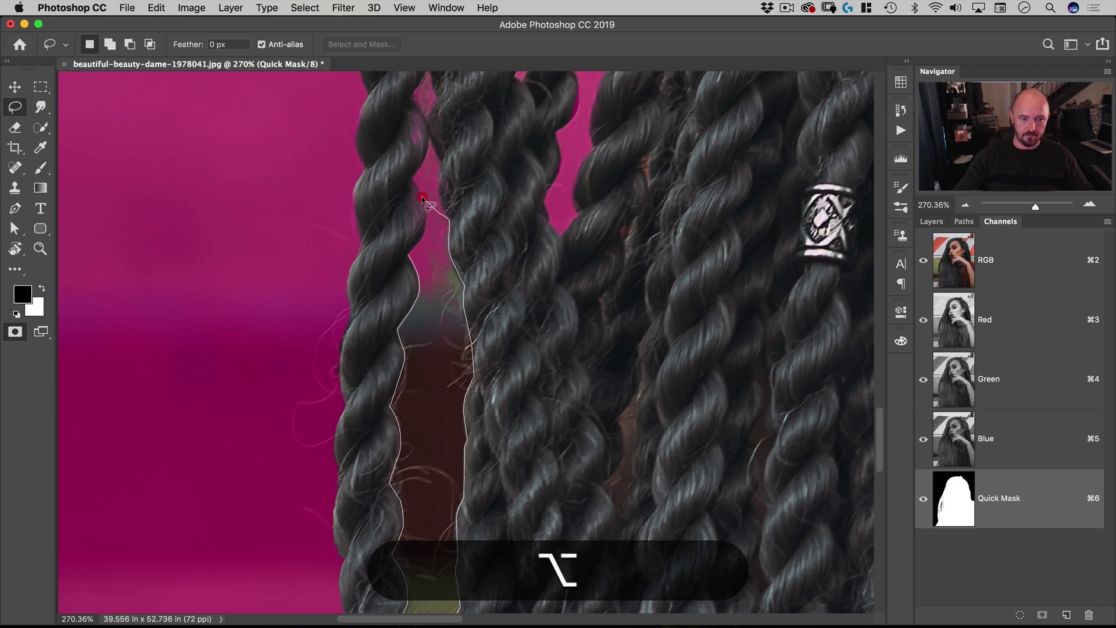
{"action": "left_click", "coordinate": [416, 250], "text": "alt"}
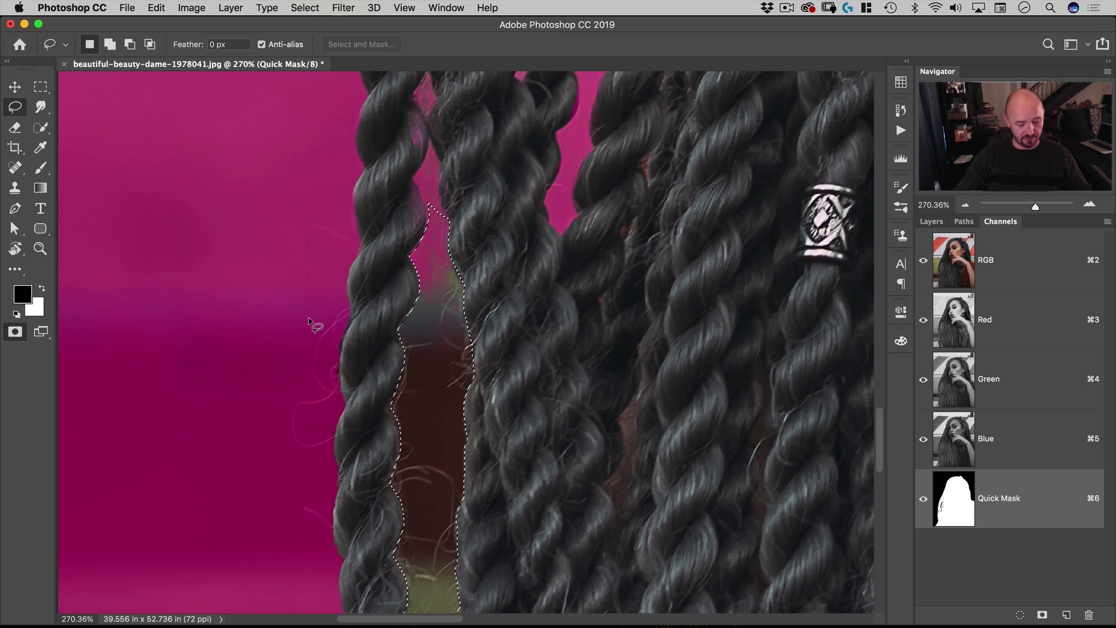
{"action": "key", "text": "alt+BackSpace"}
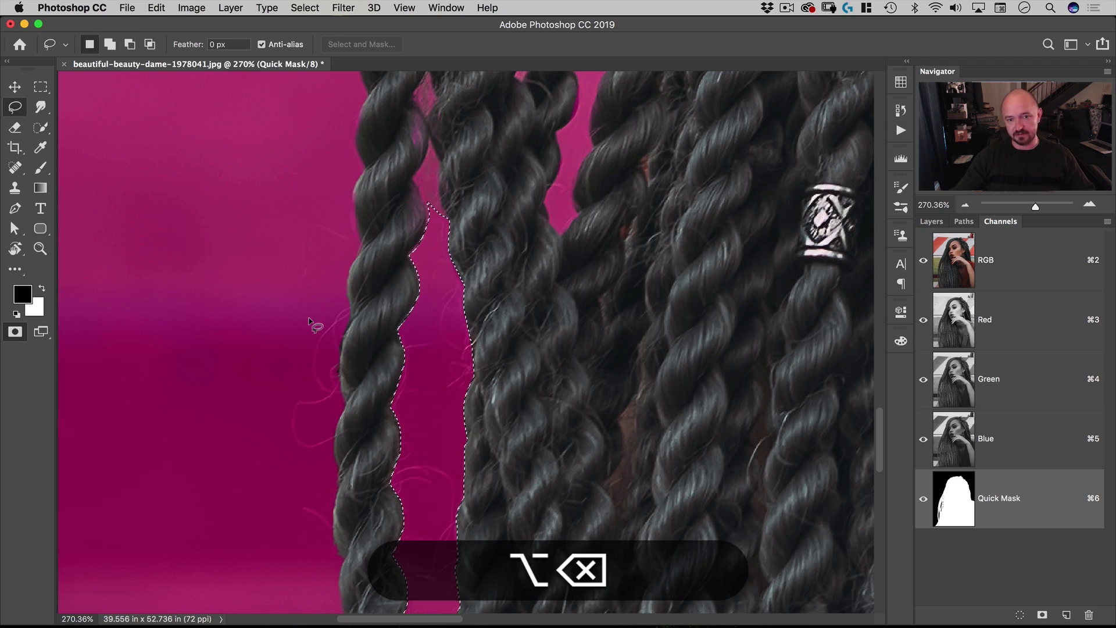
Examine the Quick Mask overlay along the braids, around the face and at the shoulder for leftover areas
{"action": "left_click_drag", "start_coordinate": [560, 426], "coordinate": [322, 319]}
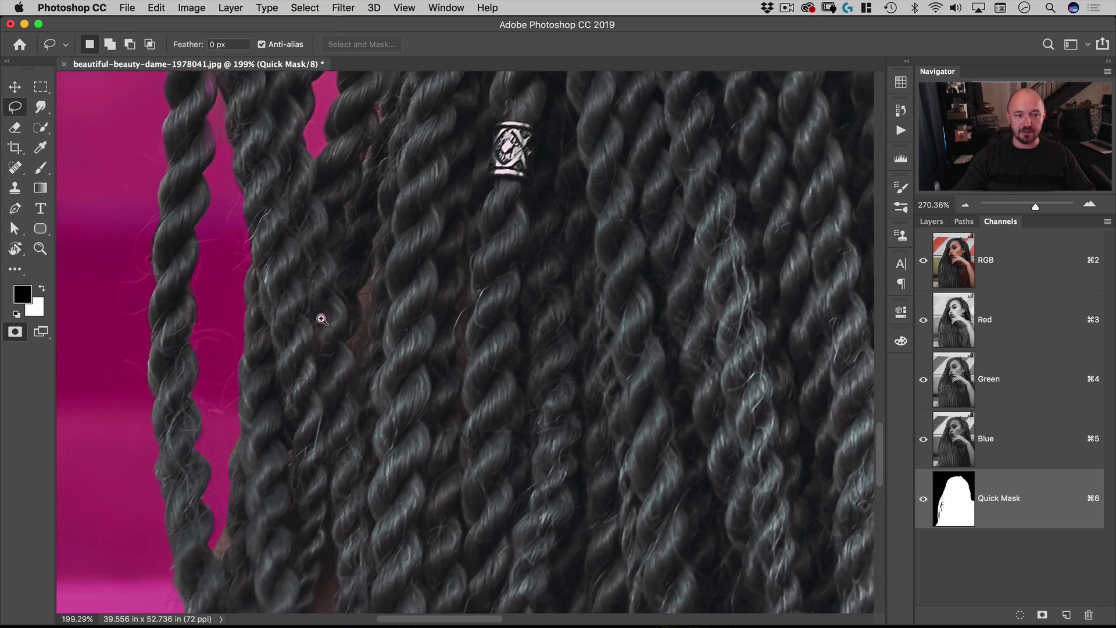
{"action": "left_click", "coordinate": [321, 319], "text": "alt"}
{"action": "left_click_drag", "start_coordinate": [384, 259], "coordinate": [402, 498]}
{"action": "left_click_drag", "start_coordinate": [397, 276], "coordinate": [379, 387]}
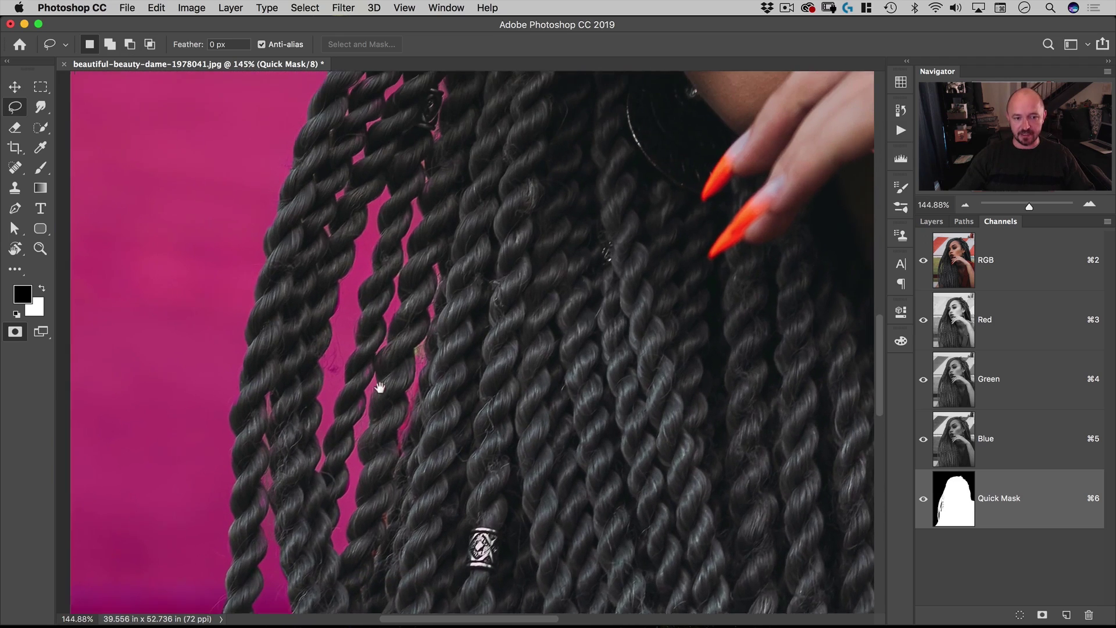
{"action": "left_click", "coordinate": [478, 263], "text": "alt"}
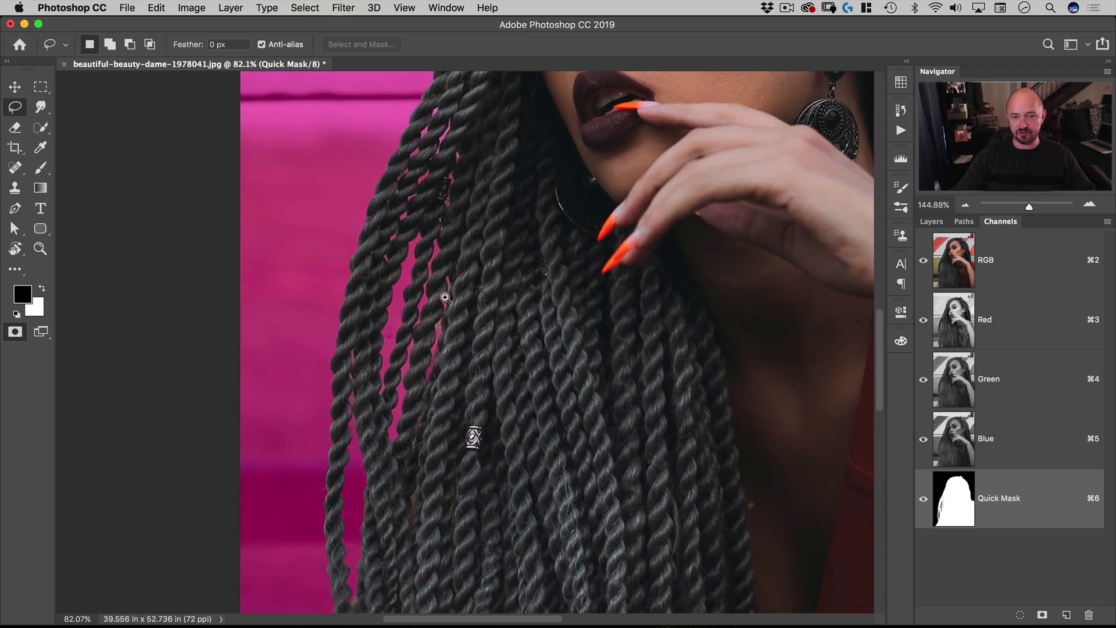
{"action": "left_click_drag", "start_coordinate": [585, 236], "coordinate": [421, 396]}
{"action": "left_click_drag", "start_coordinate": [797, 331], "coordinate": [580, 337]}
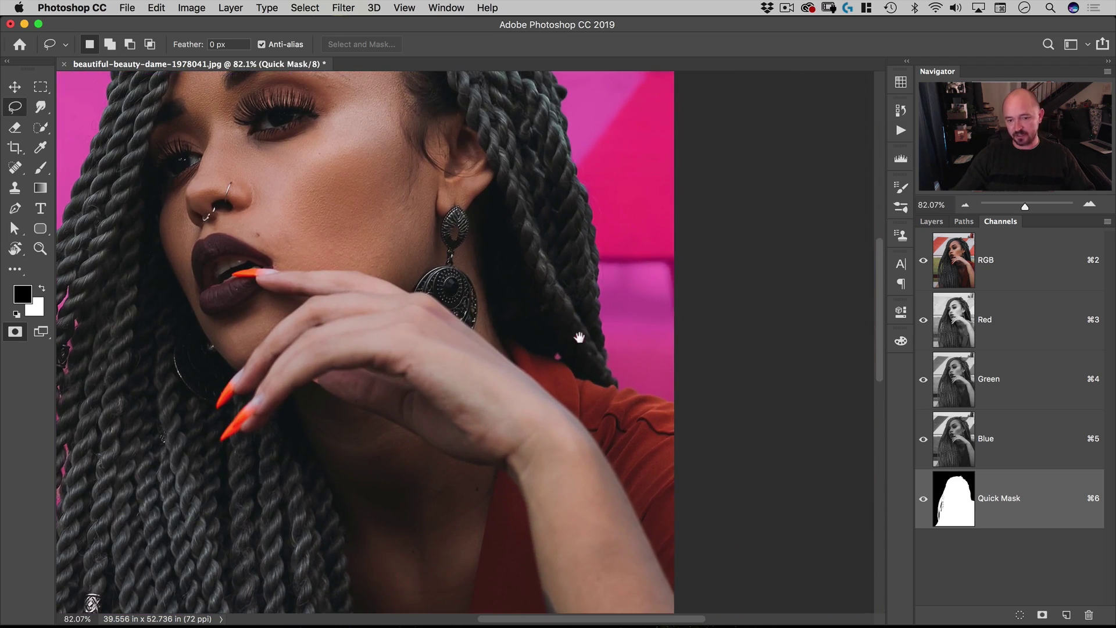
{"action": "left_click_drag", "start_coordinate": [648, 213], "coordinate": [790, 411]}
{"action": "left_click_drag", "start_coordinate": [511, 508], "coordinate": [609, 329]}
{"action": "left_click", "coordinate": [414, 451], "text": "alt"}
{"action": "left_click_drag", "start_coordinate": [417, 466], "coordinate": [483, 265]}
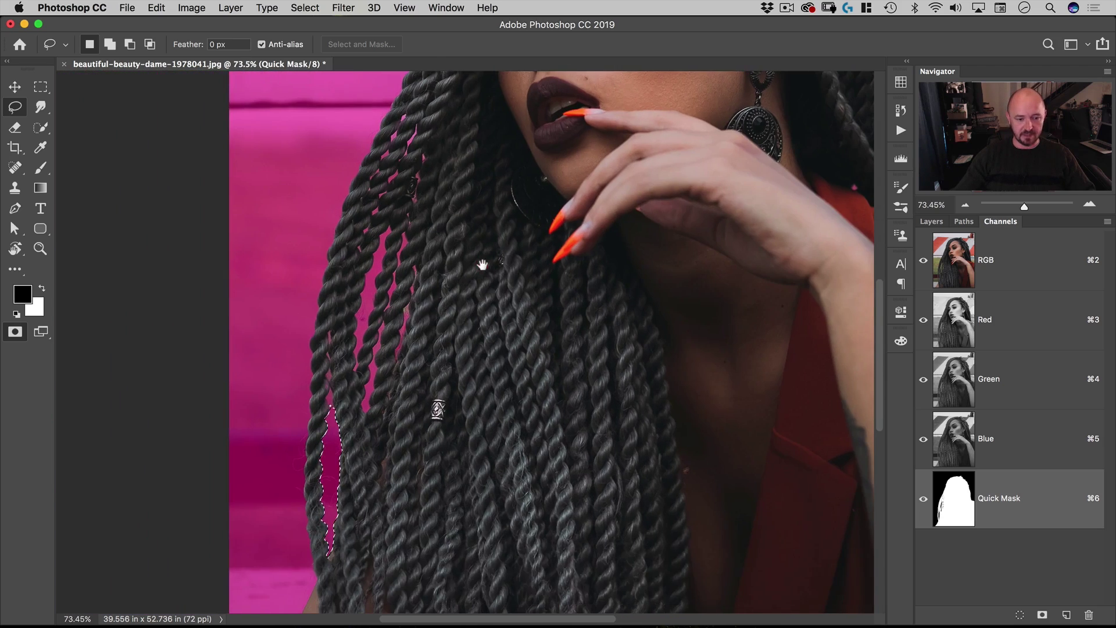
Deselect the braid gap and exit Quick Mask to turn the mask into a selection of the woman
{"action": "key", "text": "super+d"}
{"action": "scroll", "coordinate": [483, 384], "scroll_direction": "down", "scroll_amount": 4}
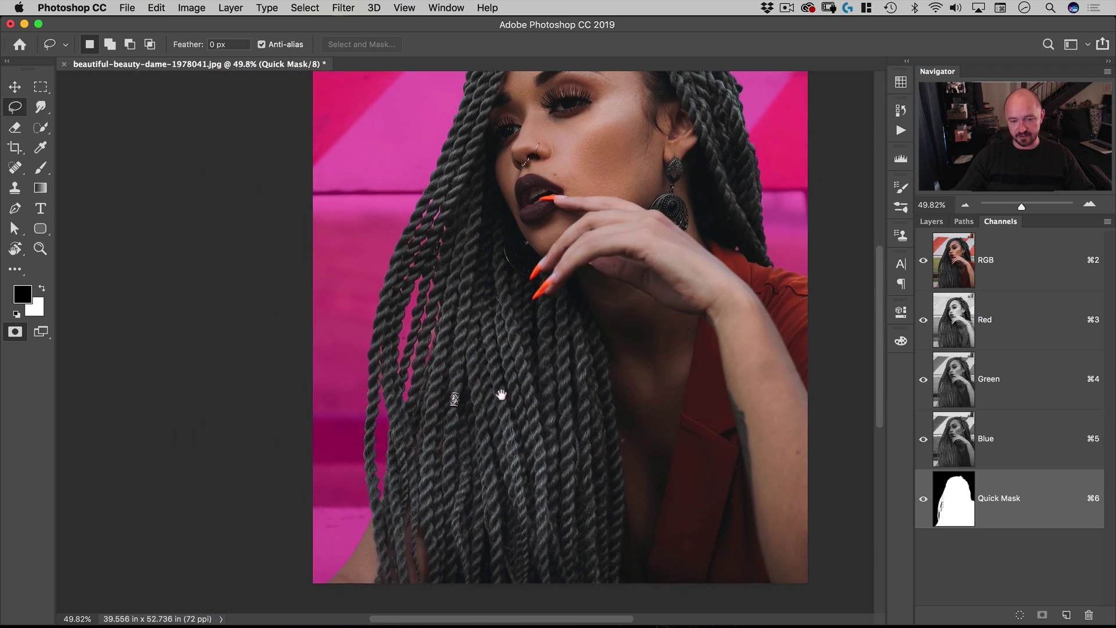
{"action": "left_click_drag", "start_coordinate": [501, 395], "coordinate": [438, 407]}
{"action": "key", "text": "q"}
{"action": "left_click_drag", "start_coordinate": [498, 389], "coordinate": [469, 415]}
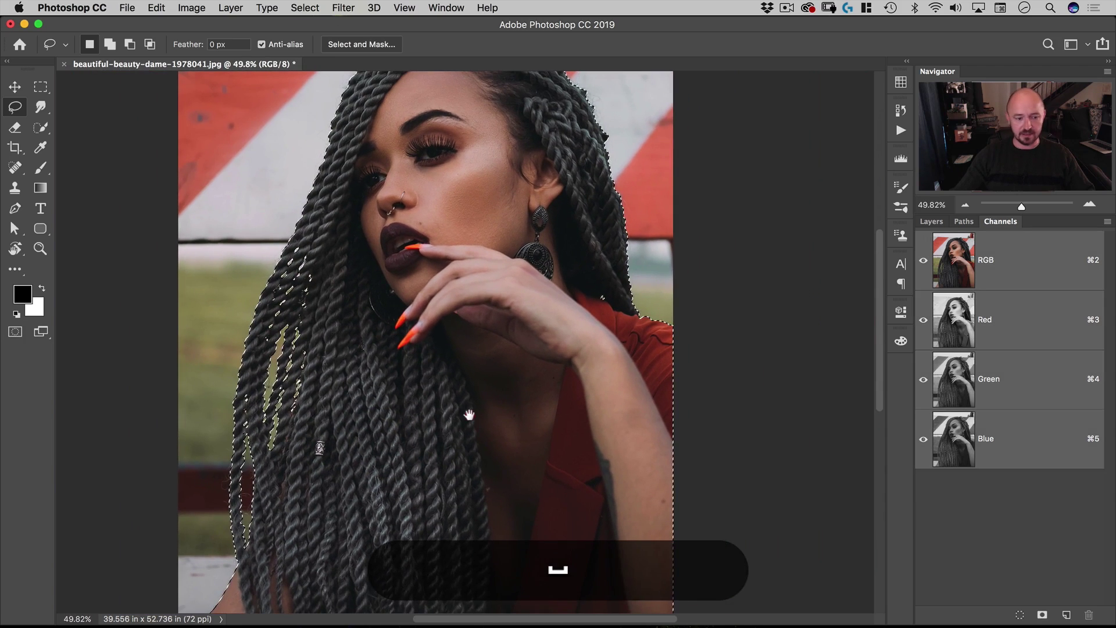
Add a layer mask to the Background layer from the selection and check the cut-out around the head and braids
{"action": "left_click", "coordinate": [932, 221]}
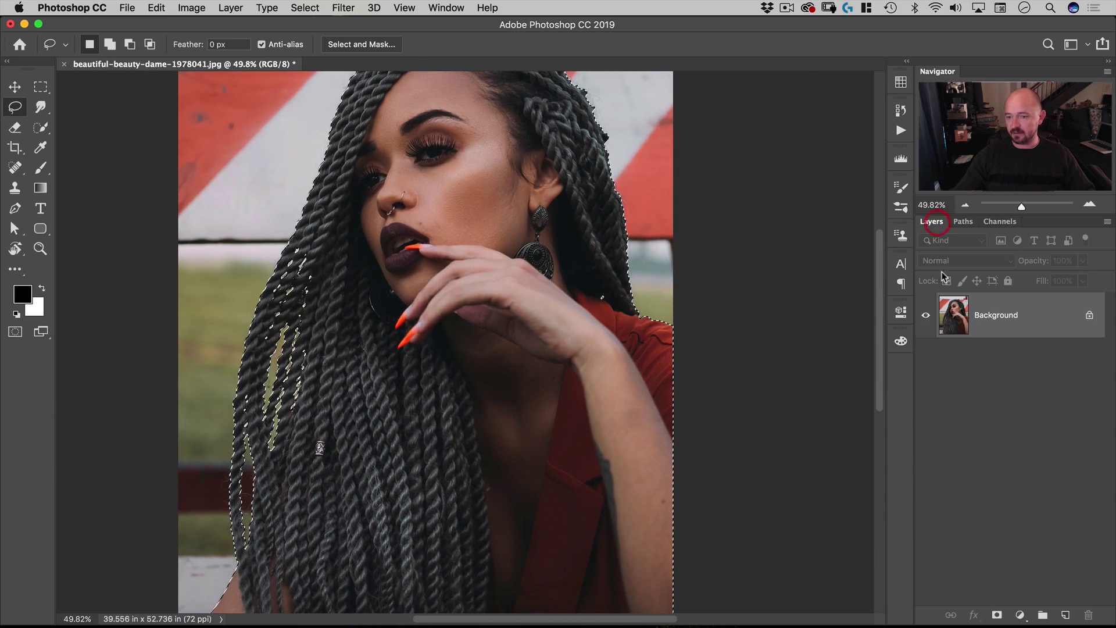
{"action": "left_click", "coordinate": [996, 615]}
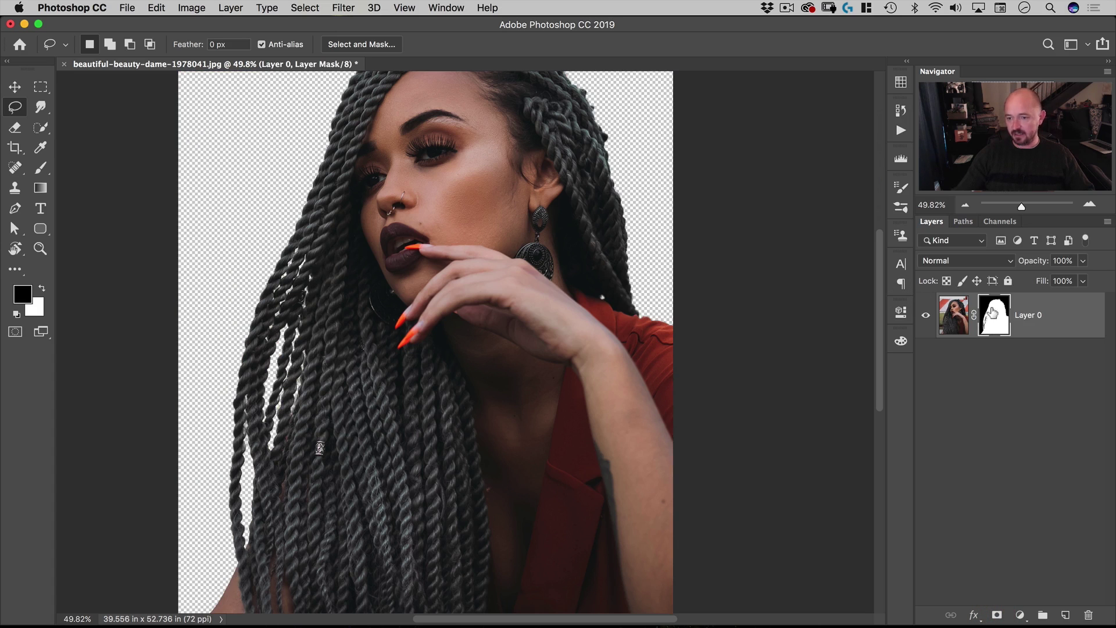
{"action": "key", "text": "space"}
{"action": "left_click_drag", "start_coordinate": [536, 271], "coordinate": [553, 306]}
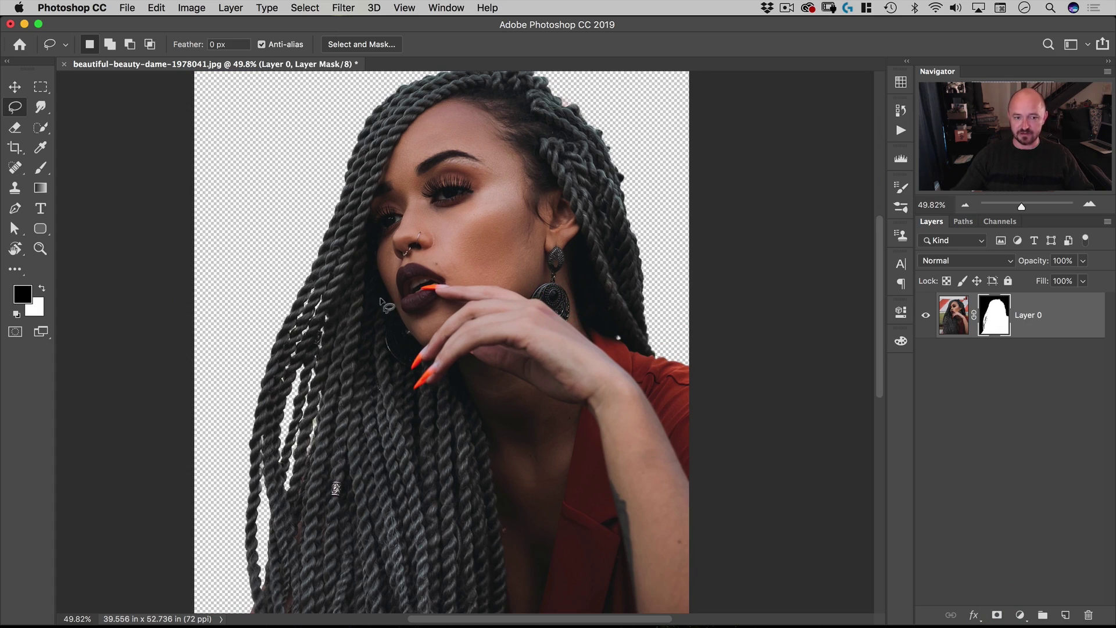
{"action": "key", "text": "space"}
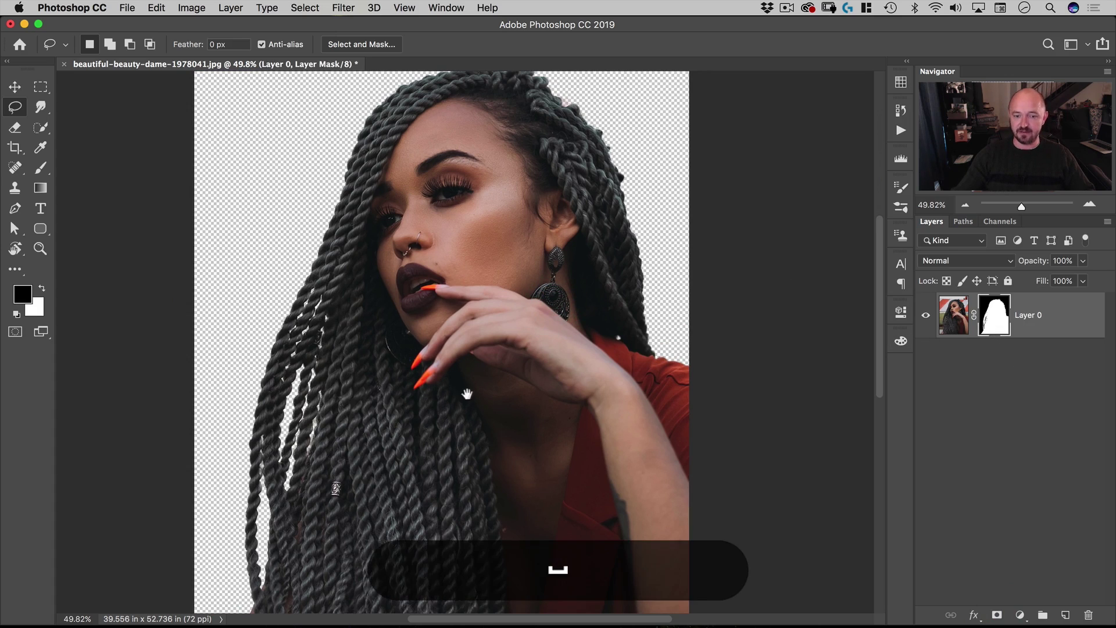
{"action": "left_click_drag", "start_coordinate": [465, 389], "coordinate": [514, 289]}
{"action": "left_click", "coordinate": [486, 338]}
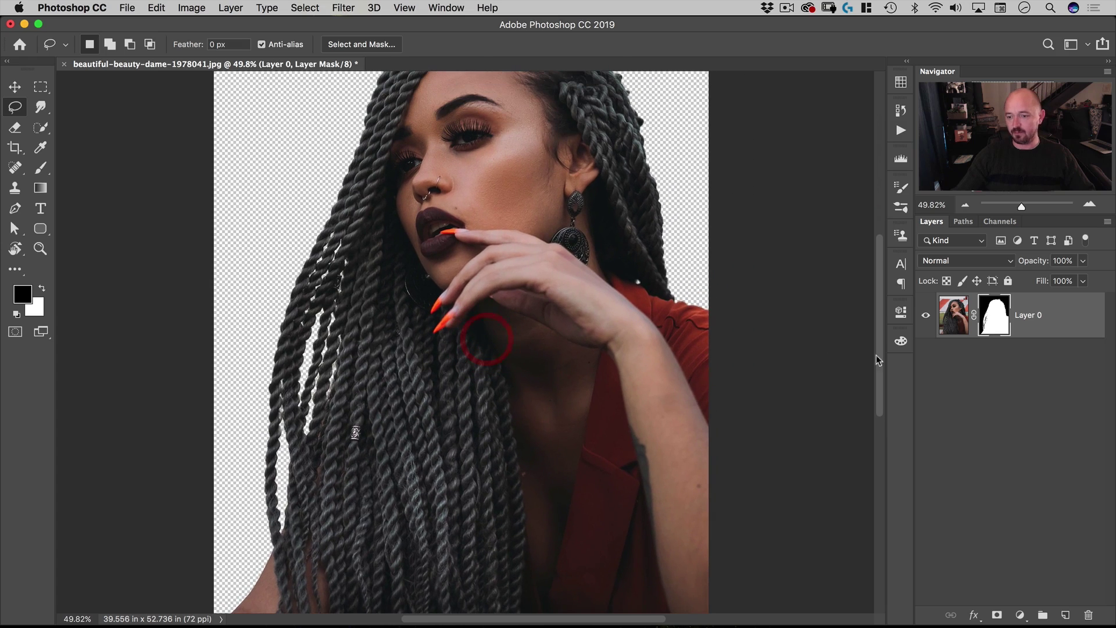
Display the layer mask on its own at the upper braid gaps and ready the Brush with white as foreground colour
{"action": "left_click", "coordinate": [988, 323], "text": "alt"}
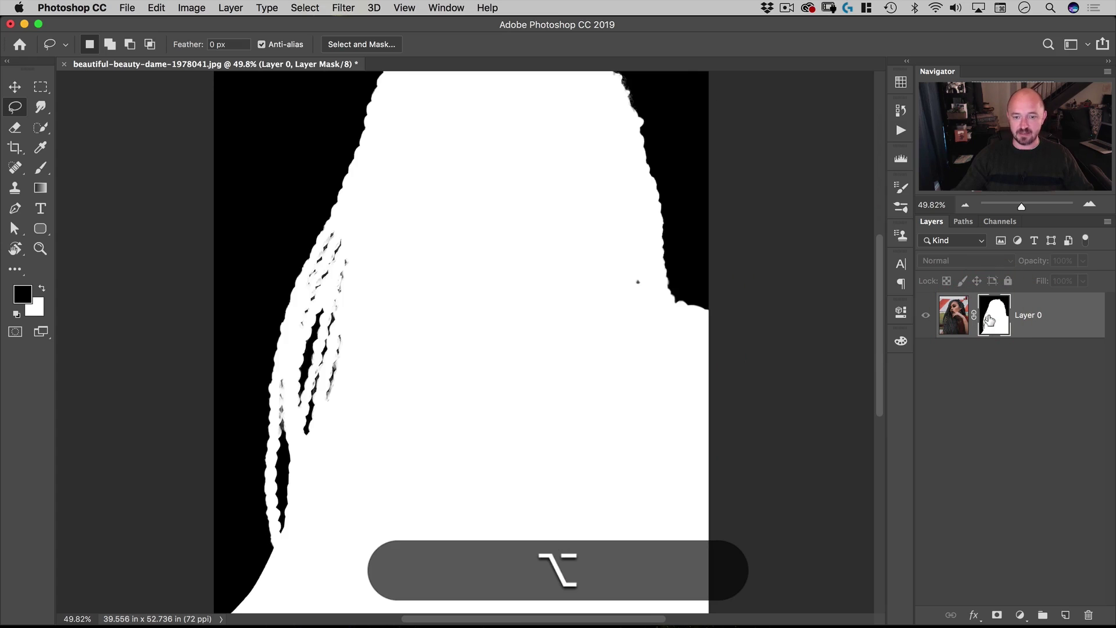
{"action": "left_click_drag", "start_coordinate": [345, 294], "coordinate": [440, 316]}
{"action": "left_click_drag", "start_coordinate": [412, 243], "coordinate": [454, 232]}
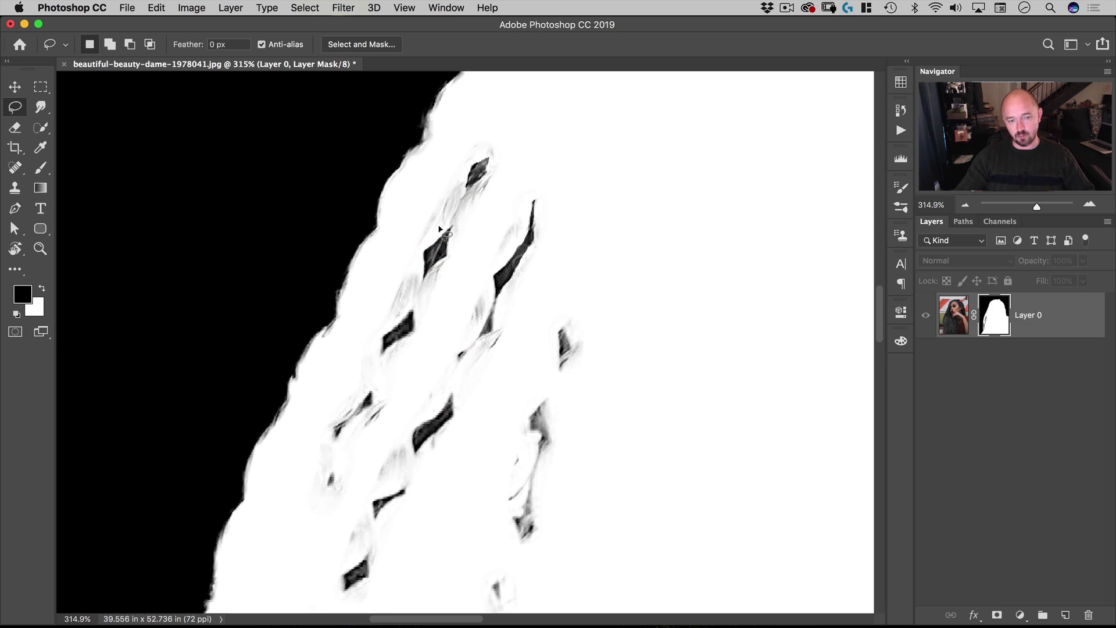
{"action": "key", "text": "b"}
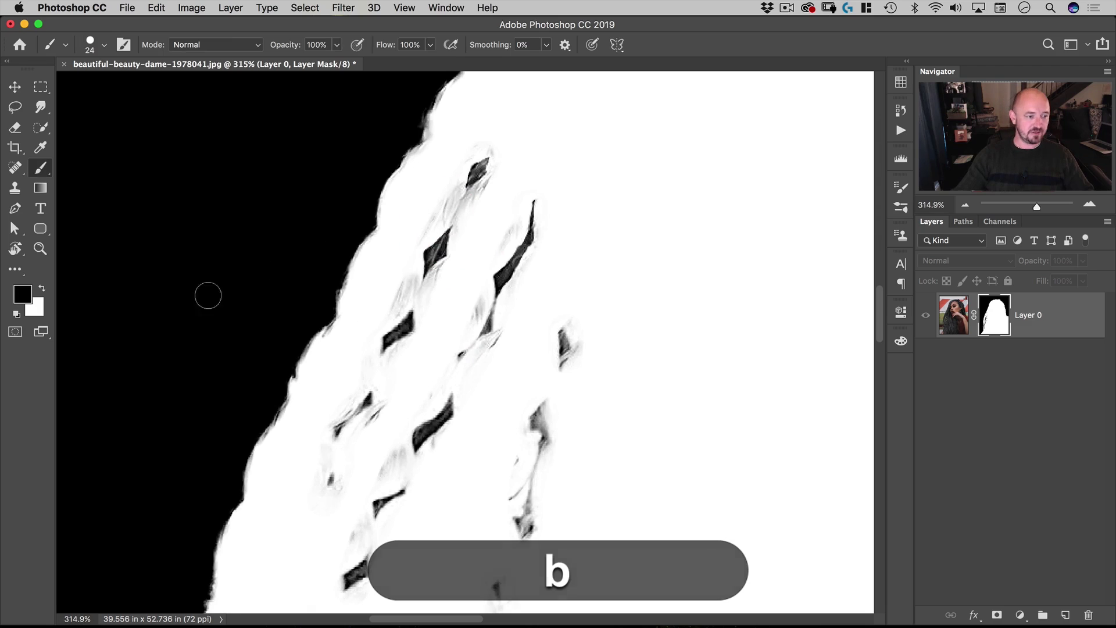
{"action": "key", "text": "x"}
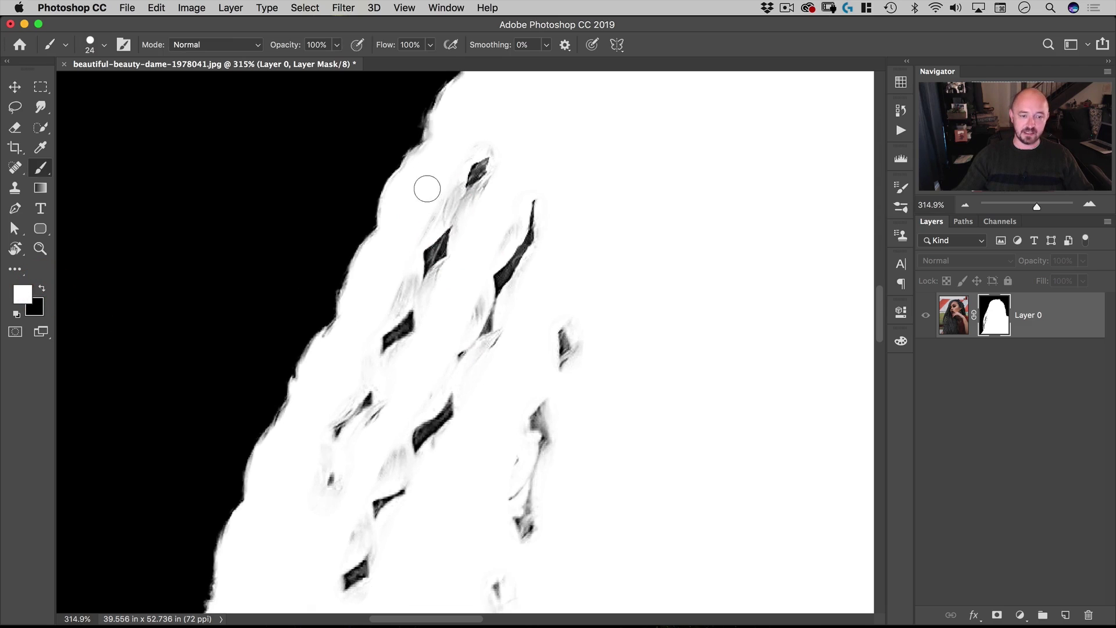
{"action": "key", "text": "x"}
{"action": "key", "text": "x"}
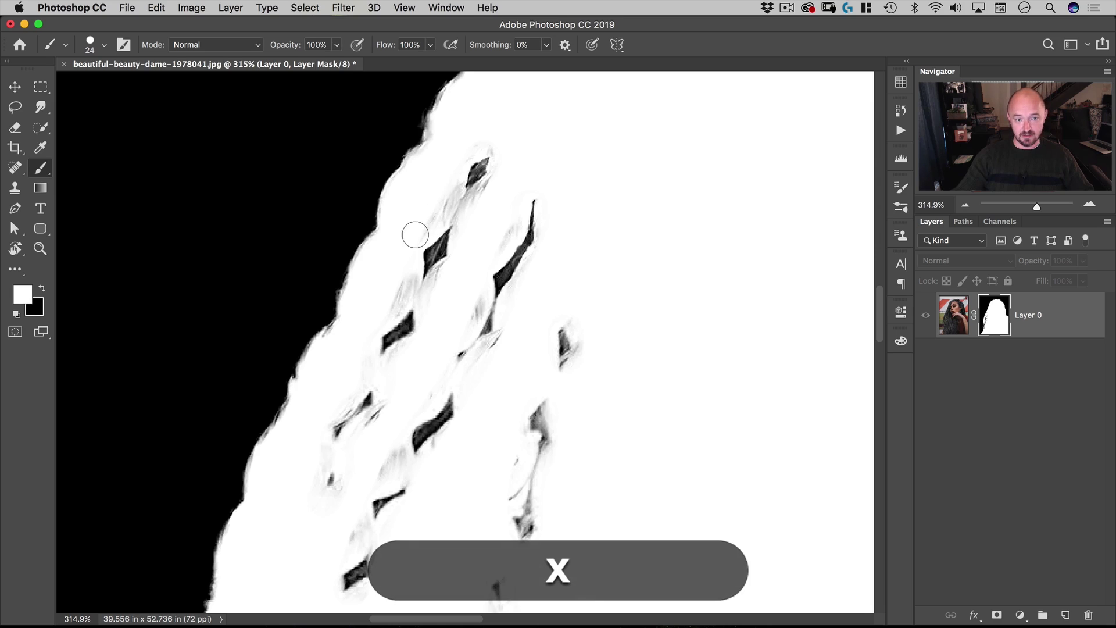
Examine the gaps between the braids along the layer mask, and return to the normal image view with the Move tool active
{"action": "mouse_move", "coordinate": [414, 234]}
{"action": "left_mouse_down"}
{"action": "mouse_move", "coordinate": [443, 187]}
{"action": "mouse_move", "coordinate": [448, 215]}
{"action": "mouse_move", "coordinate": [452, 171]}
{"action": "mouse_move", "coordinate": [511, 229]}
{"action": "mouse_move", "coordinate": [419, 294]}
{"action": "mouse_move", "coordinate": [486, 354]}
{"action": "mouse_move", "coordinate": [399, 402]}
{"action": "mouse_move", "coordinate": [394, 467]}
{"action": "left_mouse_up"}
{"action": "left_click_drag", "start_coordinate": [474, 489], "coordinate": [498, 103]}
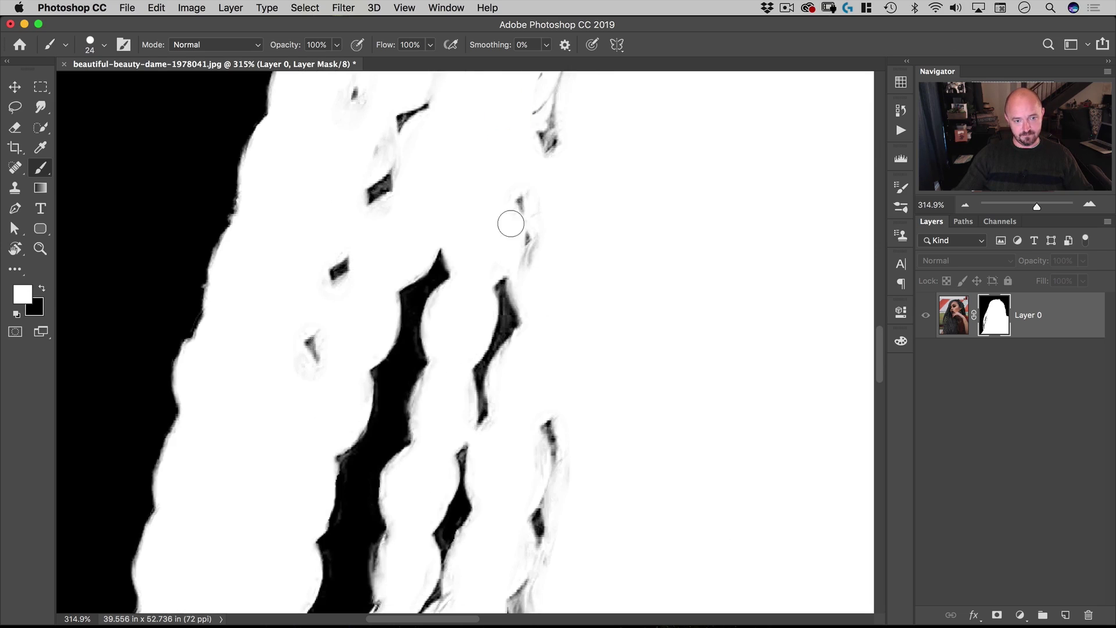
{"action": "mouse_move", "coordinate": [546, 493]}
{"action": "left_mouse_down"}
{"action": "mouse_move", "coordinate": [571, 259]}
{"action": "mouse_move", "coordinate": [574, 327]}
{"action": "mouse_move", "coordinate": [545, 456]}
{"action": "left_mouse_up"}
{"action": "mouse_move", "coordinate": [472, 383]}
{"action": "left_mouse_down"}
{"action": "mouse_move", "coordinate": [487, 344]}
{"action": "mouse_move", "coordinate": [413, 440]}
{"action": "left_mouse_up"}
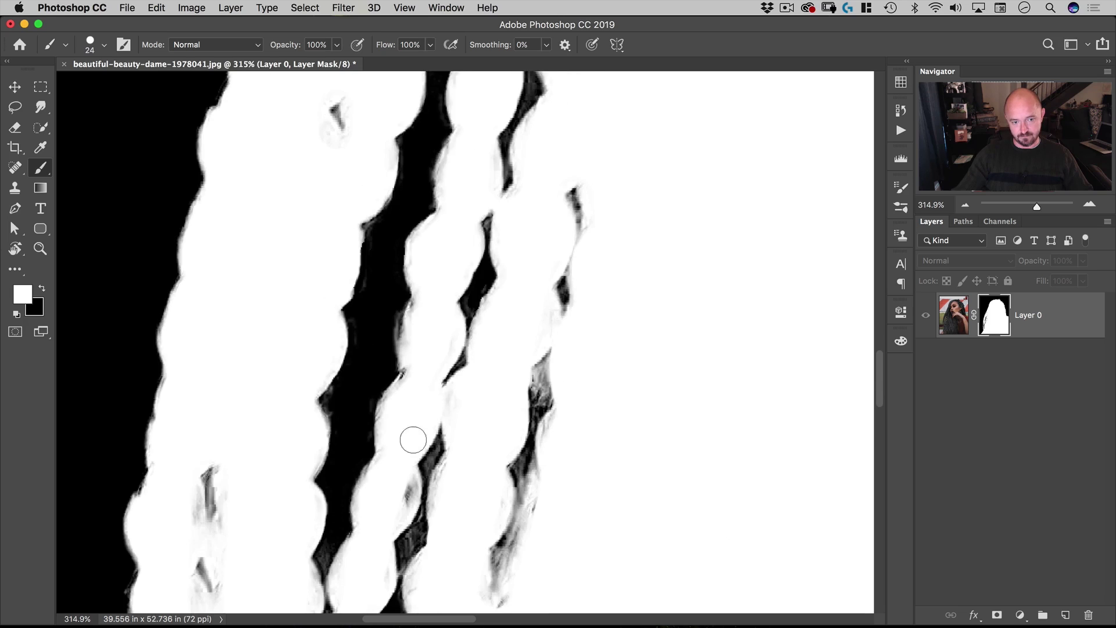
{"action": "left_click_drag", "start_coordinate": [406, 499], "coordinate": [449, 221]}
{"action": "left_click_drag", "start_coordinate": [287, 294], "coordinate": [178, 294]}
{"action": "left_click_drag", "start_coordinate": [478, 217], "coordinate": [459, 279]}
{"action": "left_click_drag", "start_coordinate": [493, 115], "coordinate": [482, 192]}
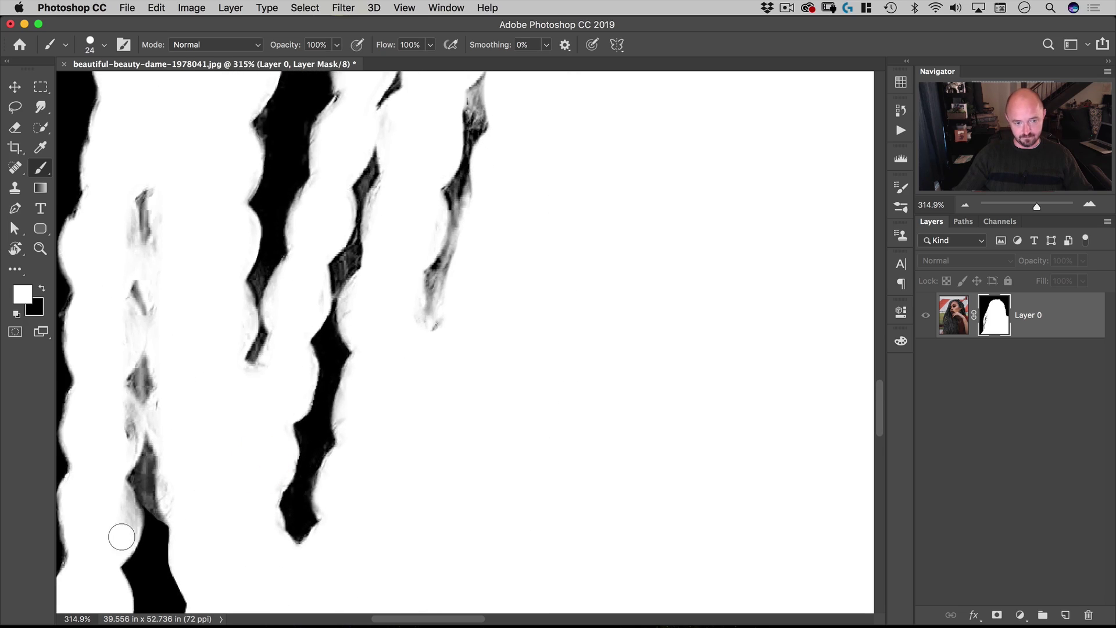
{"action": "mouse_move", "coordinate": [121, 537]}
{"action": "left_mouse_down"}
{"action": "mouse_move", "coordinate": [115, 246]}
{"action": "mouse_move", "coordinate": [159, 302]}
{"action": "mouse_move", "coordinate": [169, 349]}
{"action": "left_mouse_up"}
{"action": "mouse_move", "coordinate": [298, 322]}
{"action": "left_mouse_down"}
{"action": "mouse_move", "coordinate": [216, 383]}
{"action": "mouse_move", "coordinate": [391, 402]}
{"action": "mouse_move", "coordinate": [431, 357]}
{"action": "mouse_move", "coordinate": [418, 368]}
{"action": "left_mouse_up"}
{"action": "left_click", "coordinate": [998, 327], "text": "alt"}
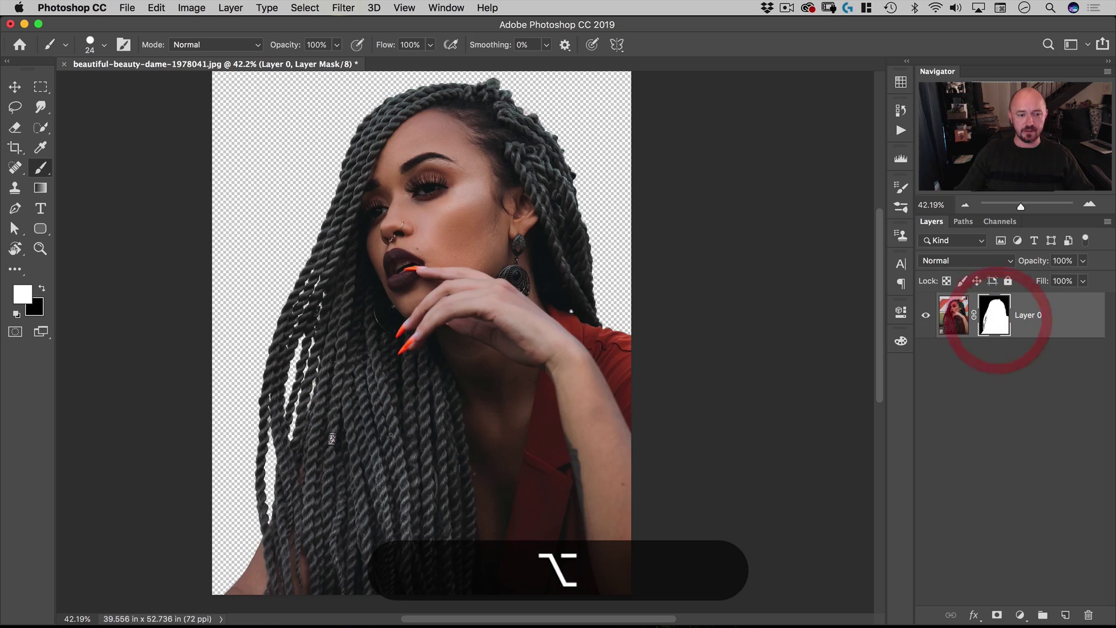
{"action": "key", "text": "v"}
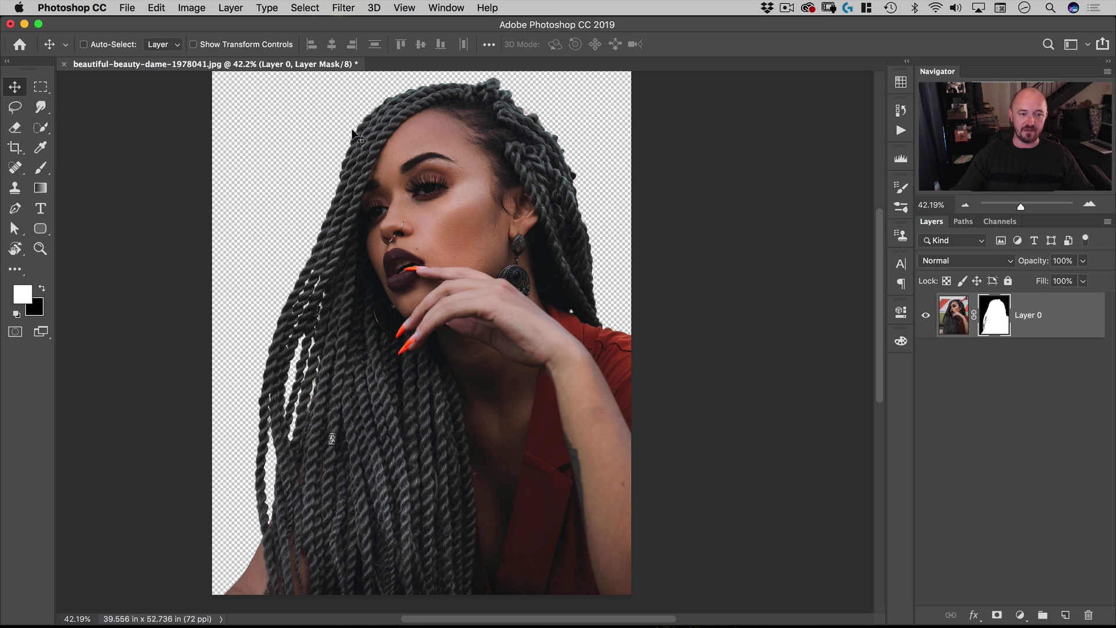
Try to select the braids along the chest with the Quick Selection tool, and undo the selection
{"action": "left_click_drag", "start_coordinate": [353, 135], "coordinate": [358, 152]}
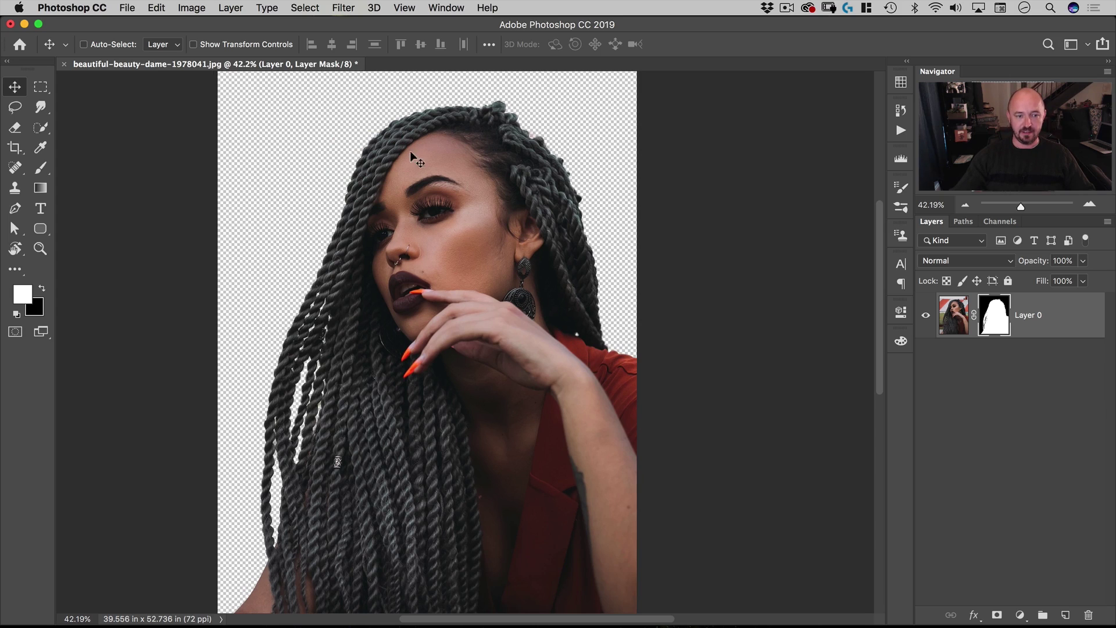
{"action": "left_click_drag", "start_coordinate": [469, 491], "coordinate": [463, 384]}
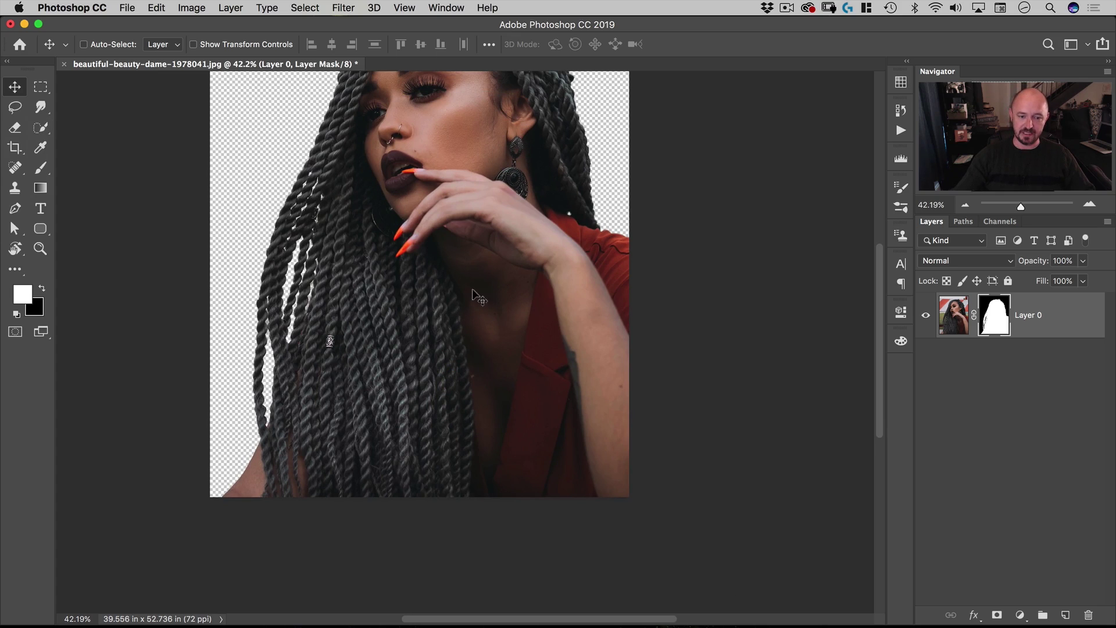
{"action": "left_click", "coordinate": [40, 128]}
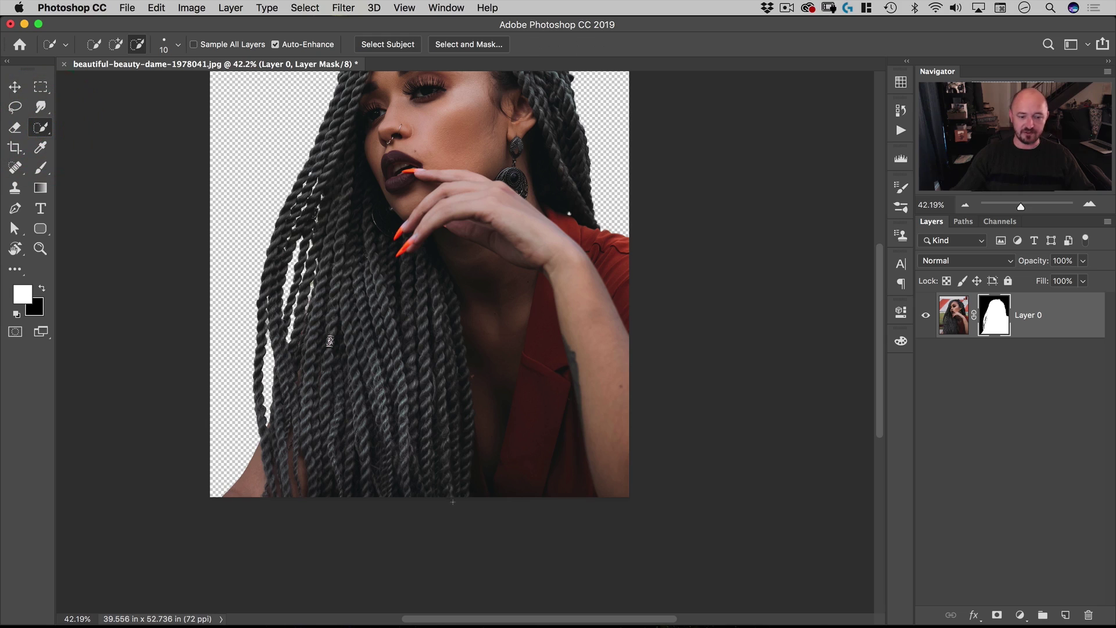
{"action": "left_click_drag", "start_coordinate": [459, 494], "coordinate": [460, 400]}
{"action": "left_click_drag", "start_coordinate": [451, 332], "coordinate": [433, 266]}
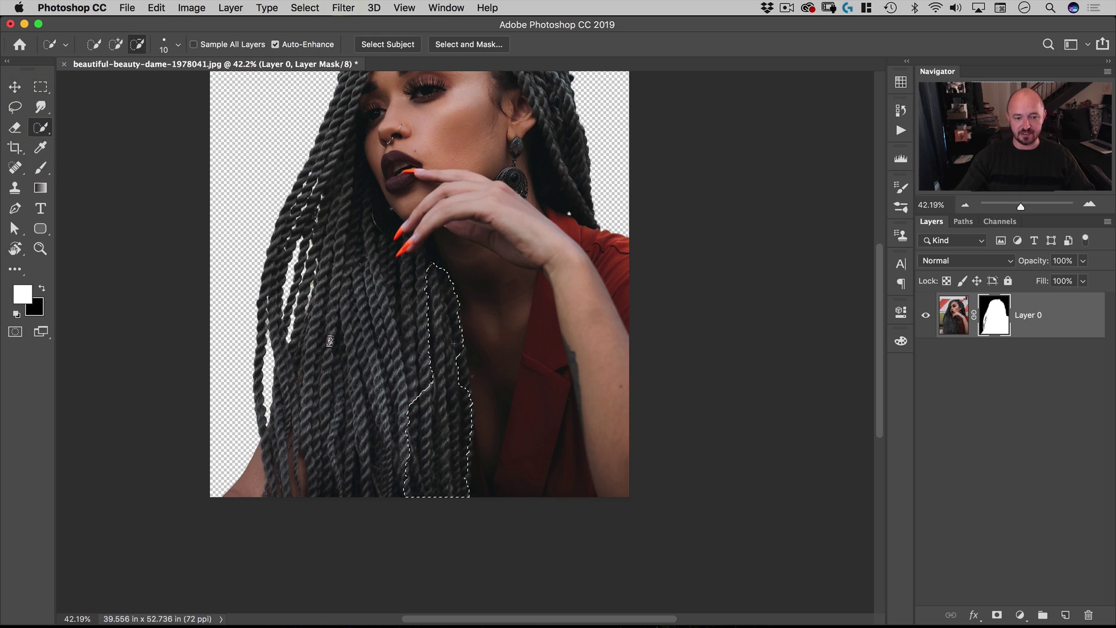
{"action": "left_click_drag", "start_coordinate": [458, 383], "coordinate": [433, 302]}
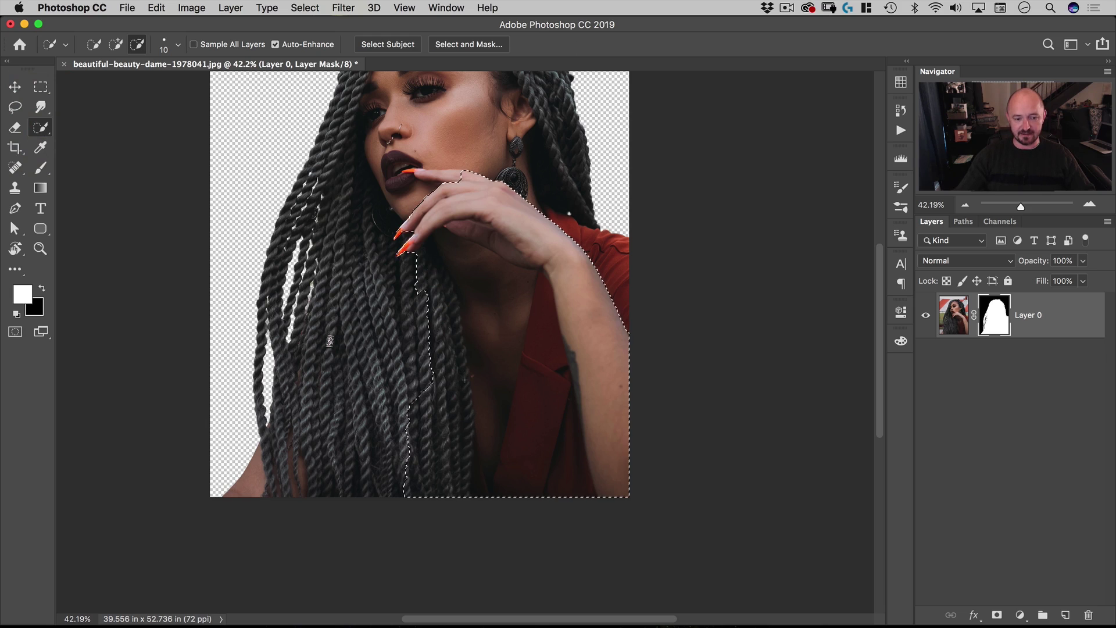
{"action": "left_click_drag", "start_coordinate": [432, 262], "coordinate": [433, 303]}
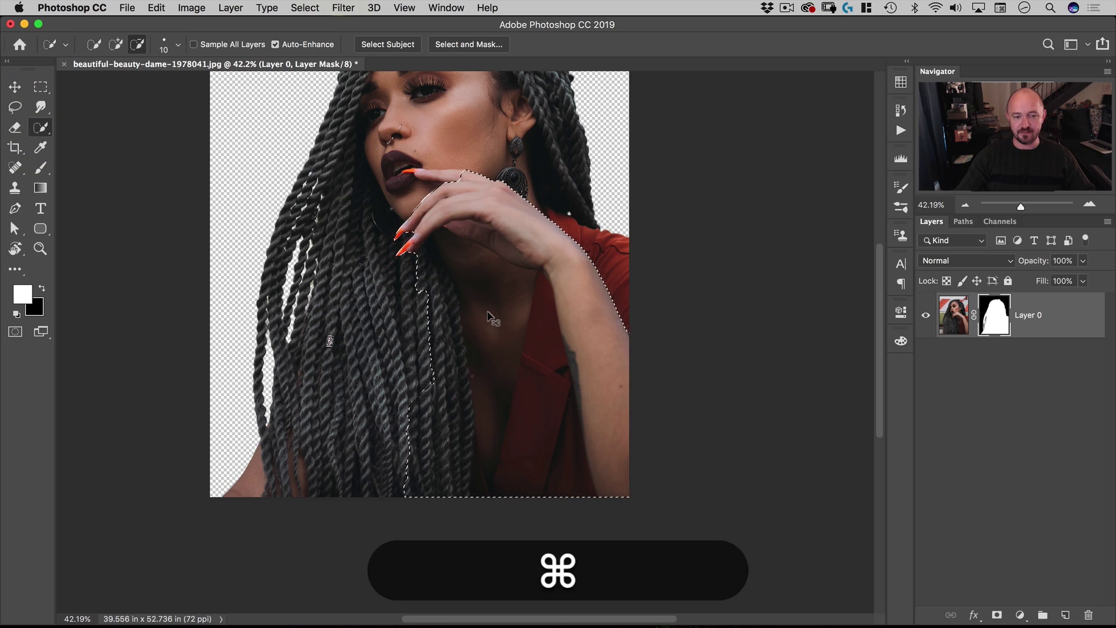
{"action": "key", "text": "super+z"}
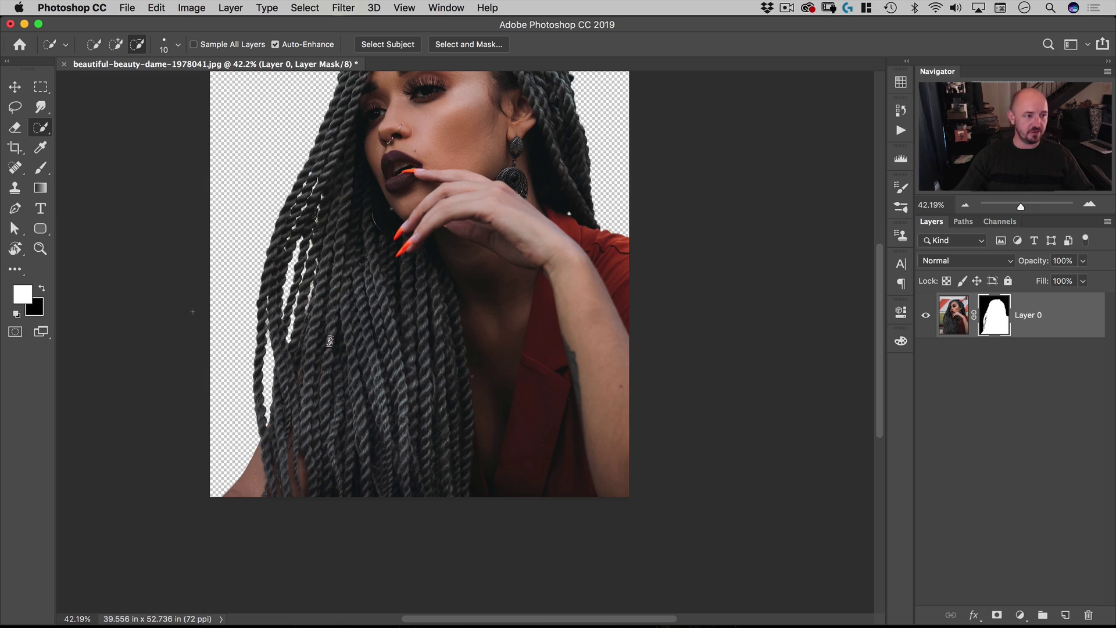
Ready the Pen tool in Path mode
{"action": "left_click", "coordinate": [15, 208]}
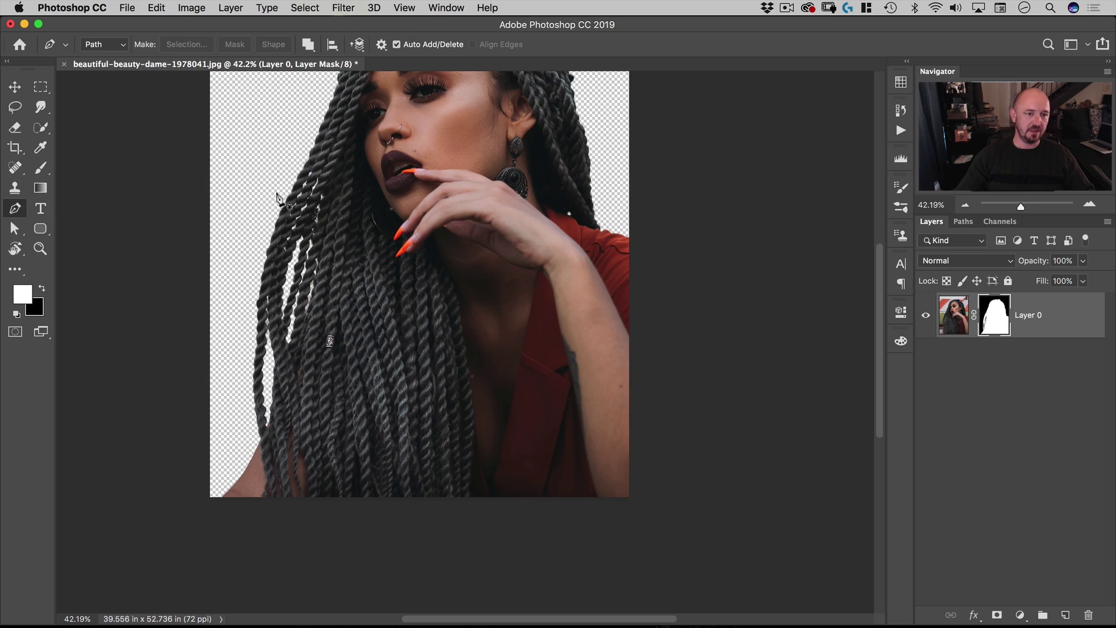
{"action": "left_click", "coordinate": [100, 45]}
{"action": "left_click", "coordinate": [98, 43]}
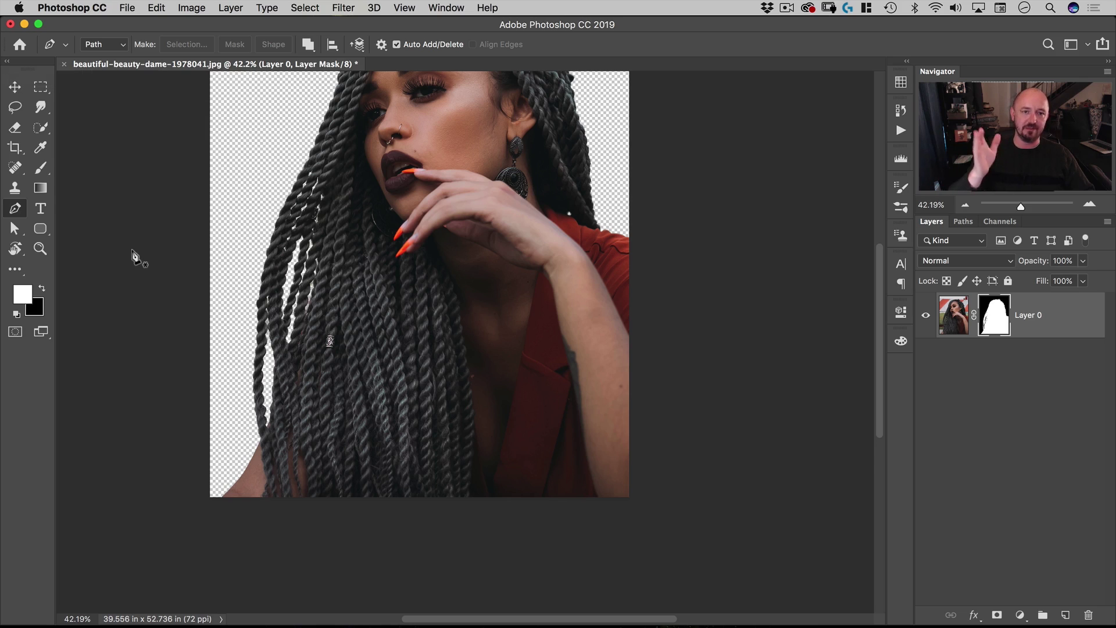
{"action": "left_click", "coordinate": [117, 44]}
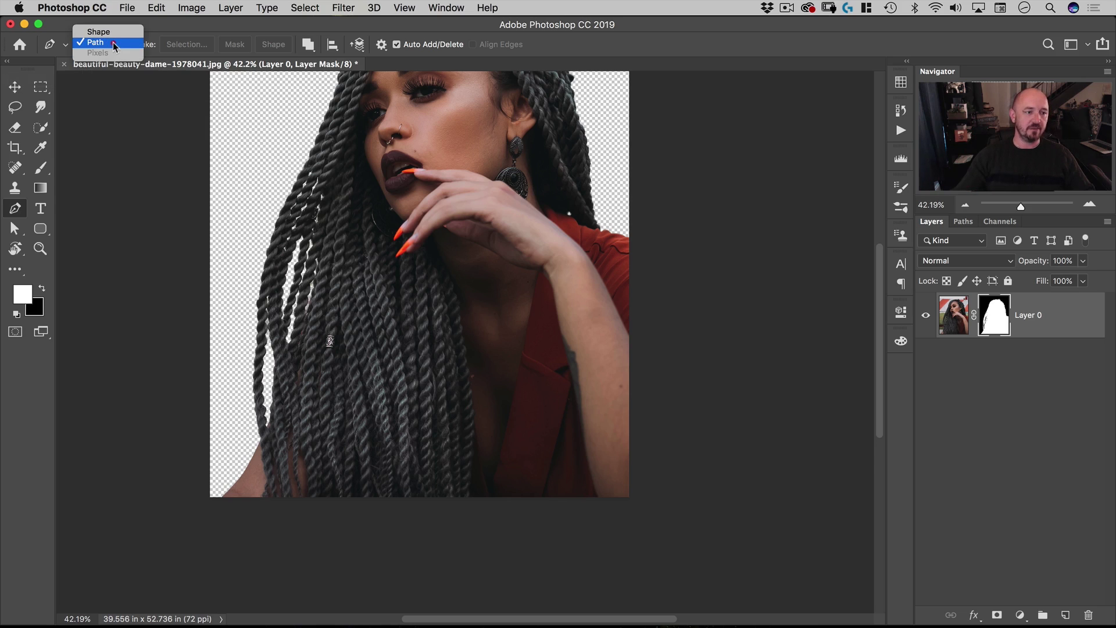
{"action": "left_click", "coordinate": [104, 43]}
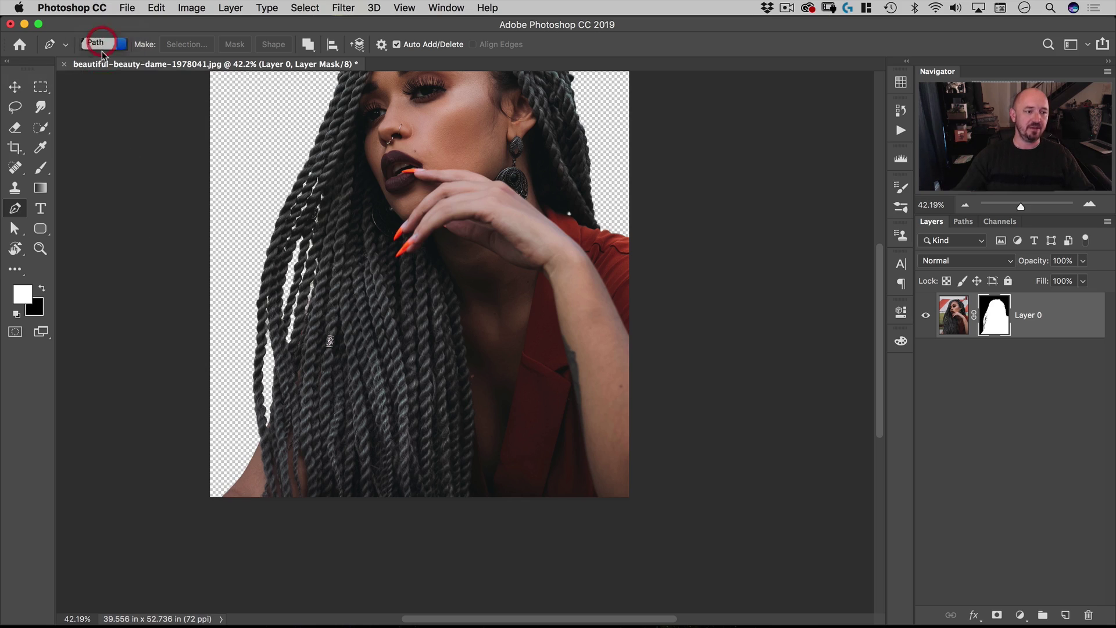
Start a path where the chest-side braid meets the lower image edge and curve it around the braid's first twists
{"action": "left_click_drag", "start_coordinate": [461, 490], "coordinate": [503, 473]}
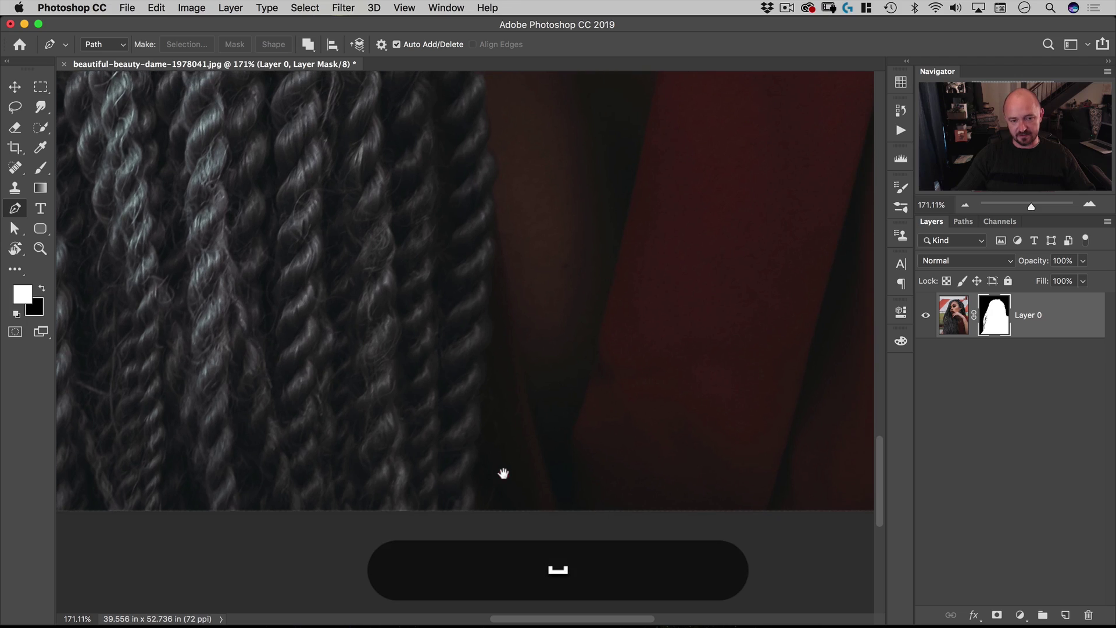
{"action": "left_click", "coordinate": [472, 510]}
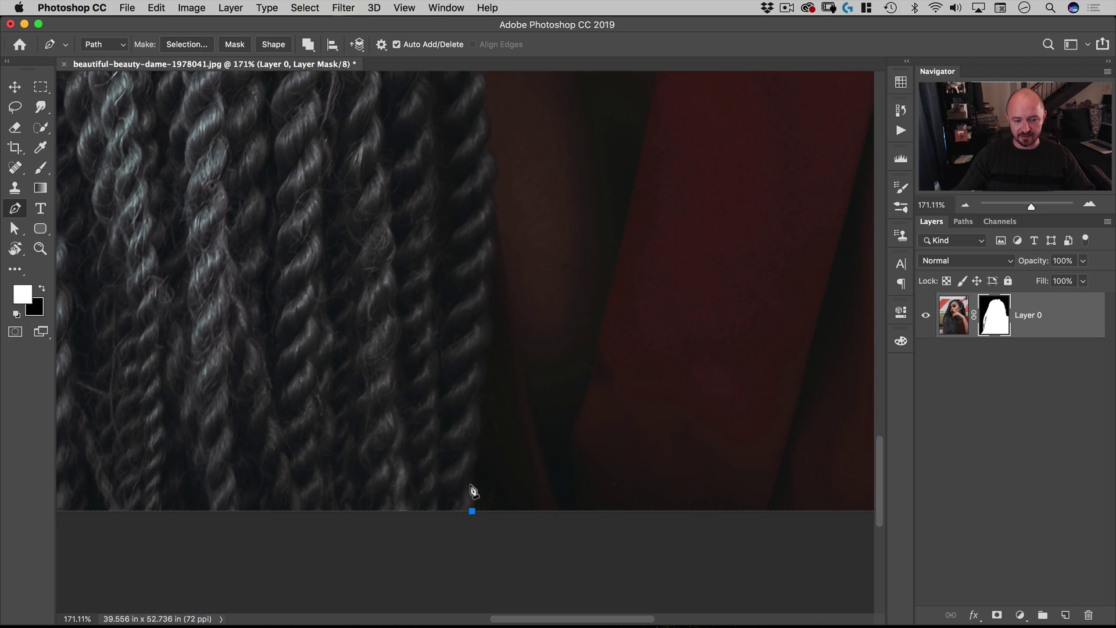
{"action": "mouse_move", "coordinate": [476, 498]}
{"action": "left_mouse_down"}
{"action": "mouse_move", "coordinate": [500, 481]}
{"action": "mouse_move", "coordinate": [447, 462]}
{"action": "left_mouse_up"}
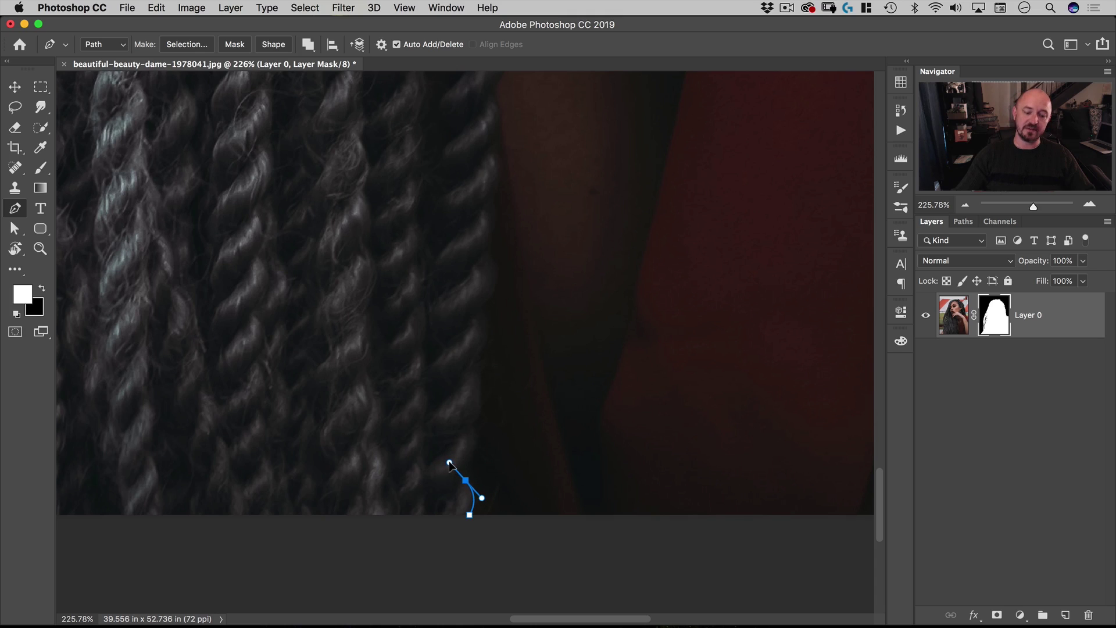
{"action": "left_click_drag", "start_coordinate": [449, 462], "coordinate": [449, 462]}
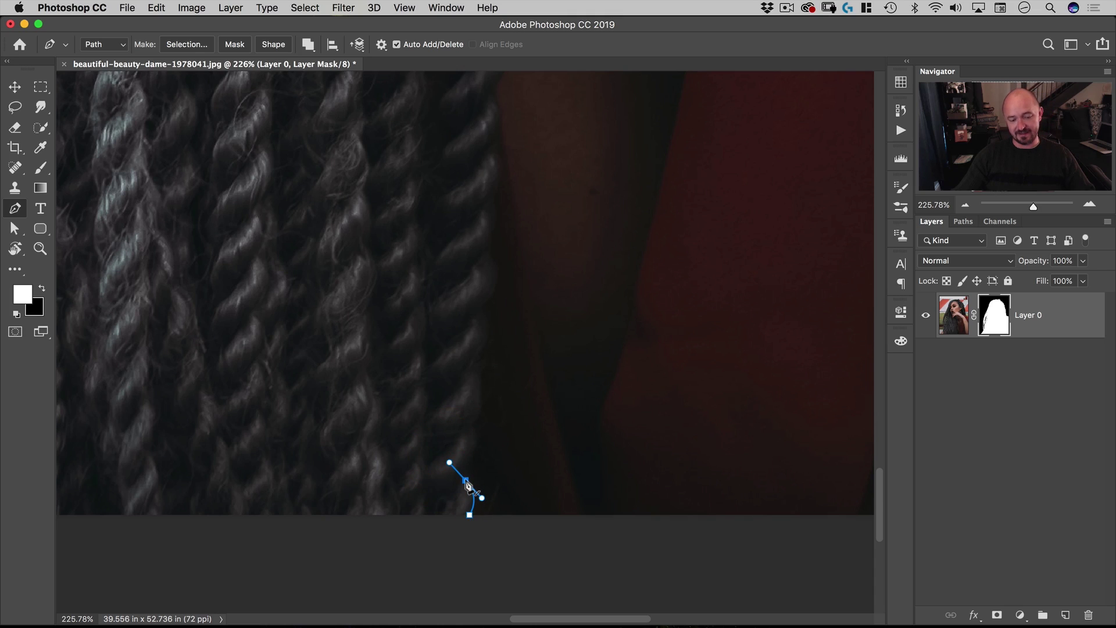
{"action": "key", "text": "alt"}
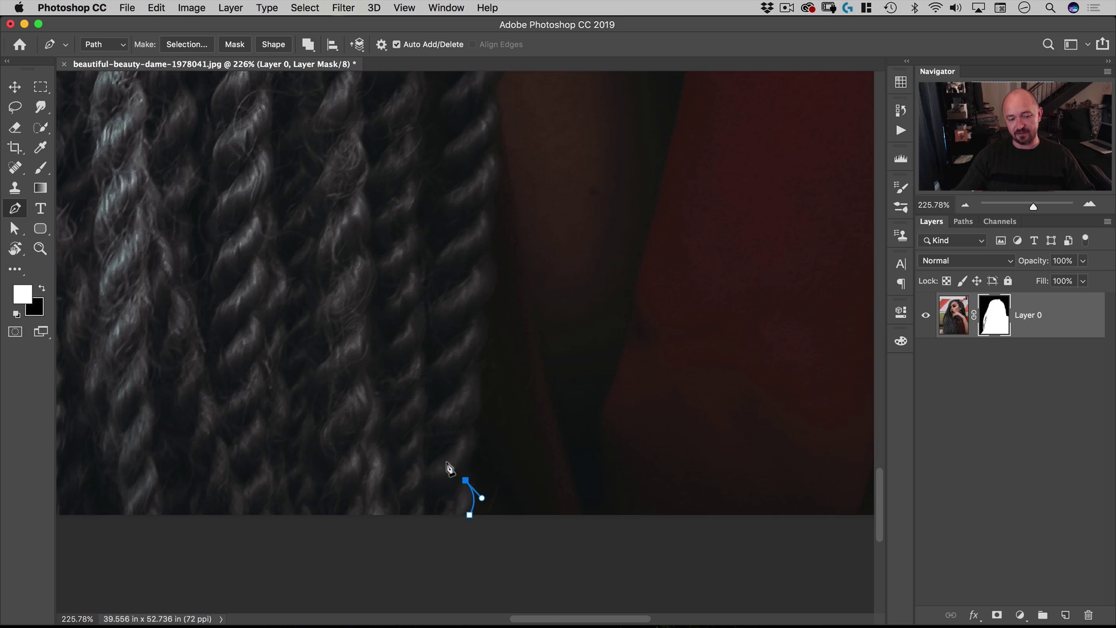
{"action": "key", "text": "super+z"}
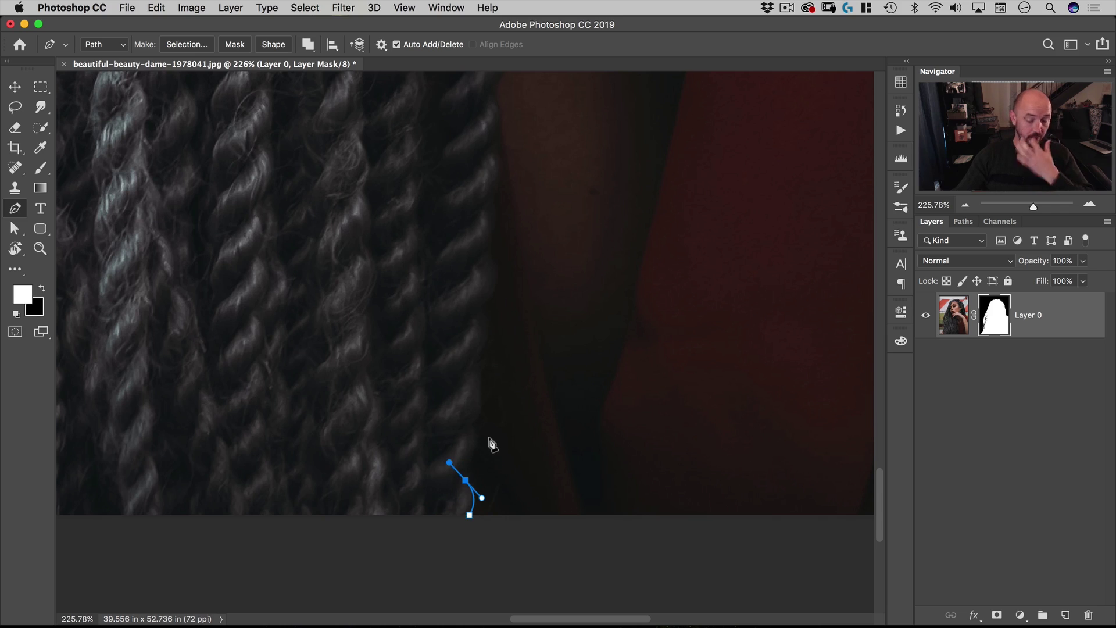
{"action": "left_click_drag", "start_coordinate": [474, 425], "coordinate": [460, 403]}
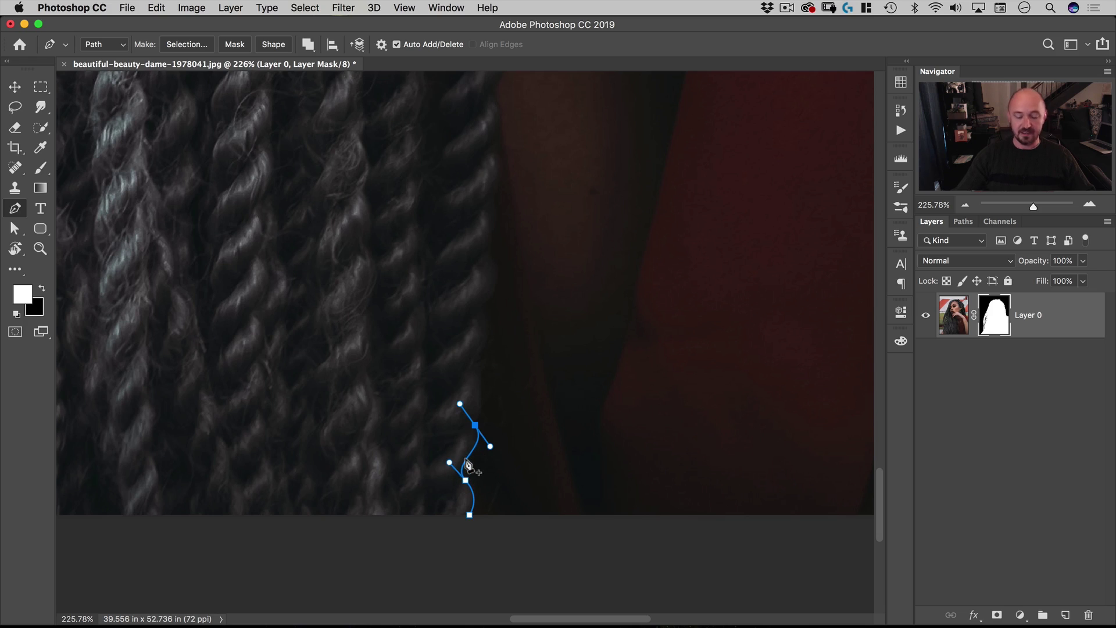
{"action": "key", "text": "alt"}
{"action": "left_click_drag", "start_coordinate": [450, 462], "coordinate": [464, 462]}
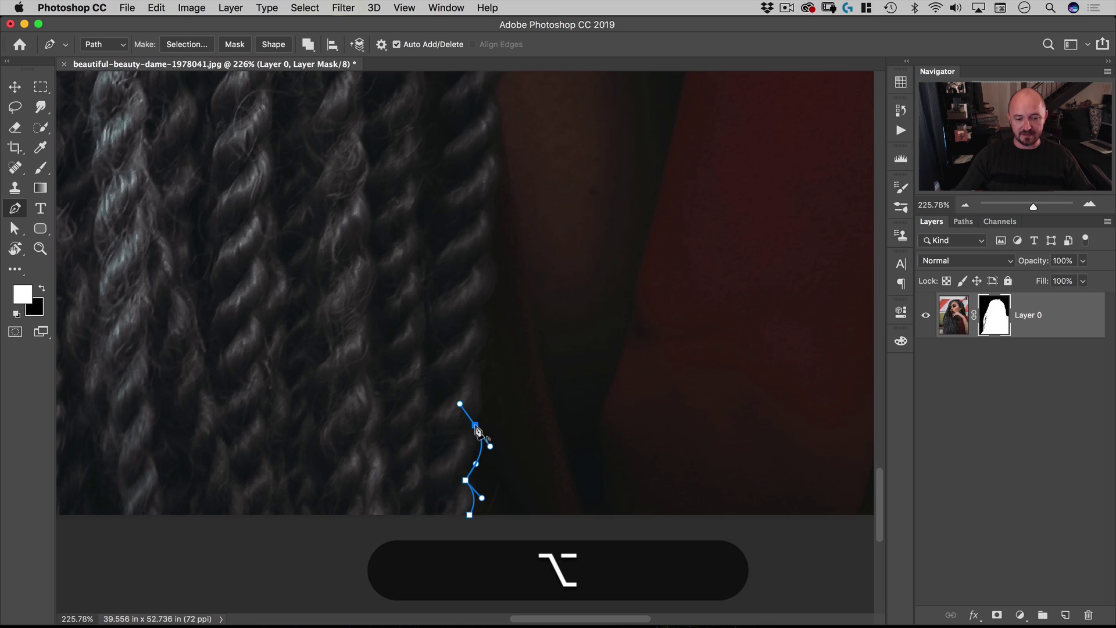
Continue the path up the lower chest-side braid with a curved segment around each twist, removing the outgoing handles
{"action": "left_click_drag", "start_coordinate": [475, 427], "coordinate": [474, 431]}
{"action": "mouse_move", "coordinate": [476, 366]}
{"action": "left_mouse_down"}
{"action": "mouse_move", "coordinate": [458, 338]}
{"action": "mouse_move", "coordinate": [506, 421]}
{"action": "mouse_move", "coordinate": [467, 372]}
{"action": "left_mouse_up"}
{"action": "left_click", "coordinate": [476, 366], "text": "alt"}
{"action": "left_click", "coordinate": [487, 394], "text": "alt"}
{"action": "left_click_drag", "start_coordinate": [496, 335], "coordinate": [475, 307]}
{"action": "left_click", "coordinate": [496, 335], "text": "alt"}
{"action": "left_click_drag", "start_coordinate": [494, 291], "coordinate": [478, 273]}
{"action": "left_click", "coordinate": [494, 291], "text": "alt"}
{"action": "left_click_drag", "start_coordinate": [500, 229], "coordinate": [476, 206]}
{"action": "left_click", "coordinate": [501, 229], "text": "alt"}
{"action": "left_click_drag", "start_coordinate": [498, 180], "coordinate": [480, 167]}
{"action": "left_click", "coordinate": [499, 180], "text": "alt"}
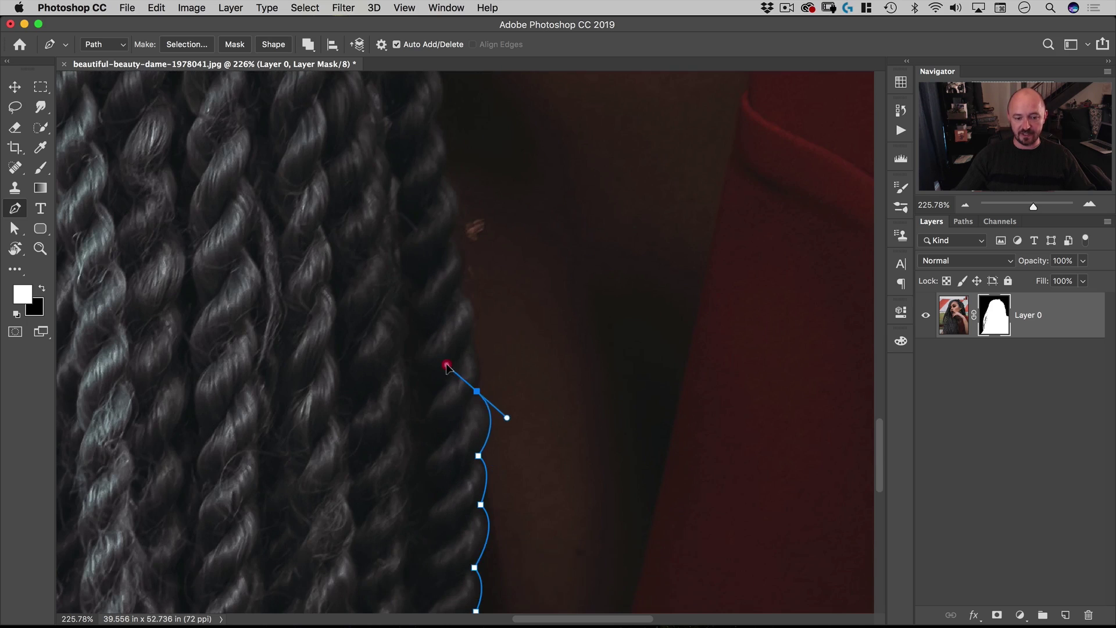
Extend the path twist by twist along the upper part of the chest-side braid towards the fingers
{"action": "left_click_drag", "start_coordinate": [457, 289], "coordinate": [430, 275]}
{"action": "left_click", "coordinate": [457, 289], "text": "alt"}
{"action": "left_click_drag", "start_coordinate": [453, 236], "coordinate": [431, 216]}
{"action": "left_click", "coordinate": [453, 237], "text": "alt"}
{"action": "left_click_drag", "start_coordinate": [444, 174], "coordinate": [417, 161]}
{"action": "left_click", "coordinate": [444, 174], "text": "alt"}
{"action": "left_click_drag", "start_coordinate": [444, 174], "coordinate": [463, 326]}
{"action": "left_click_drag", "start_coordinate": [455, 271], "coordinate": [434, 259]}
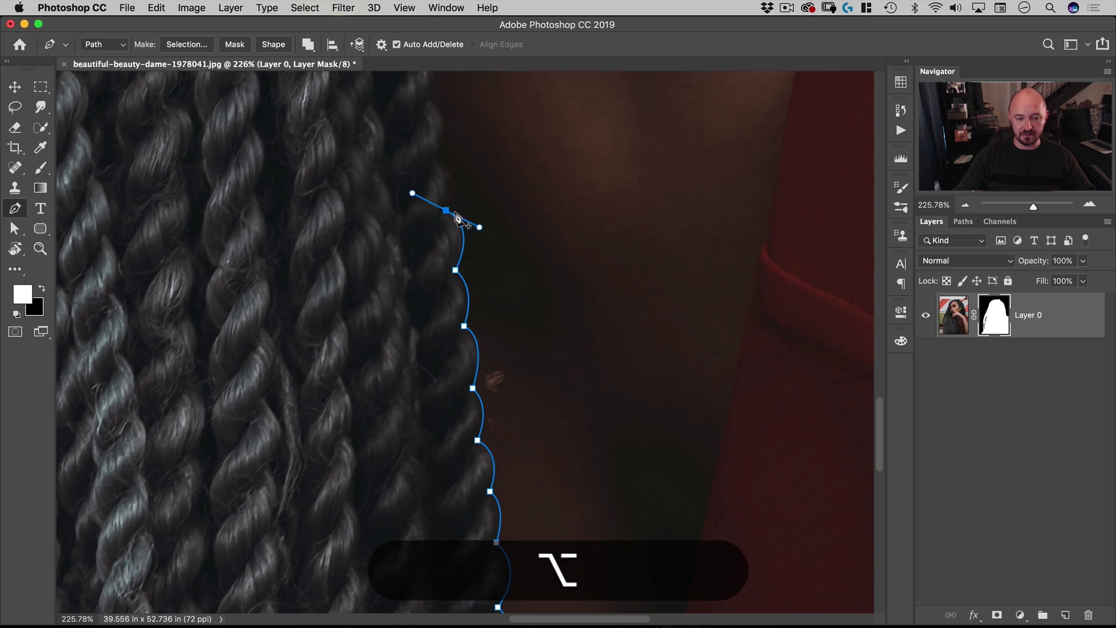
{"action": "left_click_drag", "start_coordinate": [371, 278], "coordinate": [346, 263]}
{"action": "left_click", "coordinate": [371, 278], "text": "alt"}
{"action": "left_click_drag", "start_coordinate": [361, 225], "coordinate": [336, 207]}
{"action": "left_click", "coordinate": [361, 224], "text": "alt"}
{"action": "left_click_drag", "start_coordinate": [353, 168], "coordinate": [320, 153]}
{"action": "left_click", "coordinate": [354, 167], "text": "alt"}
{"action": "left_click_drag", "start_coordinate": [353, 167], "coordinate": [505, 416]}
{"action": "left_click_drag", "start_coordinate": [486, 354], "coordinate": [454, 342]}
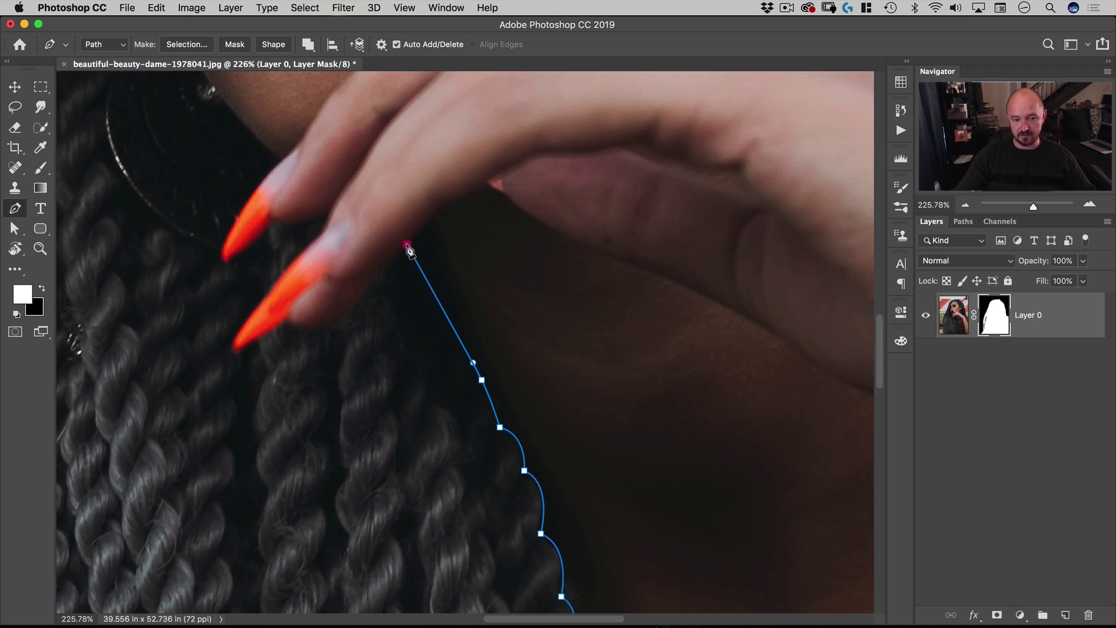
Trace the path around the fingertips and the two orange fingernails that overlap the braids
{"action": "left_click", "coordinate": [373, 274]}
{"action": "left_click_drag", "start_coordinate": [287, 324], "coordinate": [242, 350]}
{"action": "left_click", "coordinate": [287, 323], "text": "alt"}
{"action": "left_click_drag", "start_coordinate": [235, 336], "coordinate": [242, 324]}
{"action": "left_click_drag", "start_coordinate": [321, 234], "coordinate": [343, 218]}
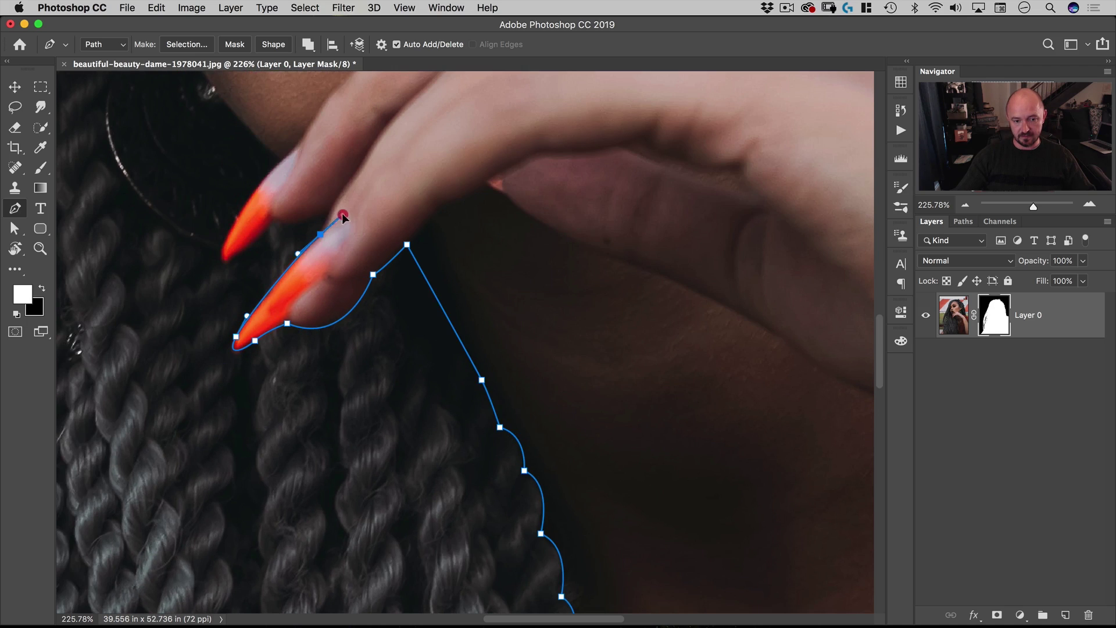
{"action": "left_click", "coordinate": [321, 234], "text": "alt"}
{"action": "left_click", "coordinate": [330, 209]}
{"action": "left_click", "coordinate": [274, 219], "text": "alt"}
{"action": "left_click_drag", "start_coordinate": [237, 252], "coordinate": [468, 493]}
Trace the path around the hoop earring below the jaw and up along the cheek
{"action": "left_click_drag", "start_coordinate": [356, 393], "coordinate": [332, 319]}
{"action": "left_click_drag", "start_coordinate": [424, 271], "coordinate": [455, 456]}
{"action": "left_click", "coordinate": [424, 272], "text": "alt"}
{"action": "left_click_drag", "start_coordinate": [383, 316], "coordinate": [352, 349]}
{"action": "left_click_drag", "start_coordinate": [345, 193], "coordinate": [372, 354]}
{"action": "left_click_drag", "start_coordinate": [366, 297], "coordinate": [361, 290]}
{"action": "left_click_drag", "start_coordinate": [329, 213], "coordinate": [330, 327]}
Continue the path along the braid edge beside the eye up to the side of the forehead
{"action": "left_click", "coordinate": [327, 181]}
{"action": "left_click_drag", "start_coordinate": [344, 276], "coordinate": [339, 251]}
{"action": "left_click_drag", "start_coordinate": [369, 211], "coordinate": [364, 187]}
{"action": "left_click_drag", "start_coordinate": [368, 211], "coordinate": [329, 354]}
{"action": "left_click_drag", "start_coordinate": [350, 307], "coordinate": [351, 280]}
{"action": "left_click_drag", "start_coordinate": [367, 278], "coordinate": [381, 217]}
{"action": "left_click_drag", "start_coordinate": [403, 194], "coordinate": [315, 430]}
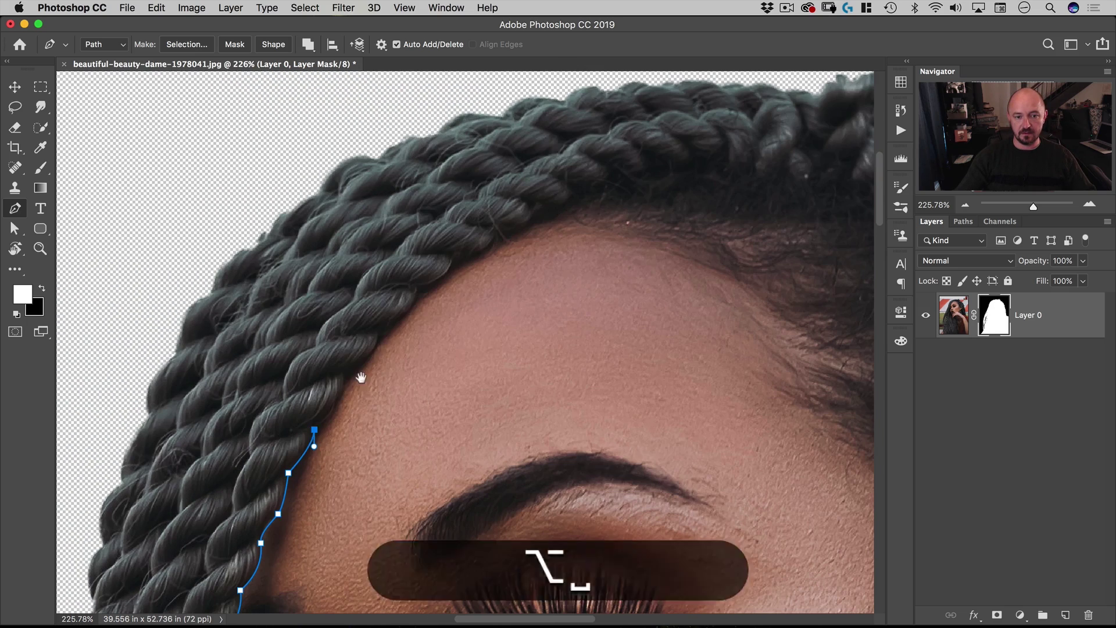
Trace the path along the braids and hairline across the top of the forehead
{"action": "left_click_drag", "start_coordinate": [349, 372], "coordinate": [351, 349]}
{"action": "left_click_drag", "start_coordinate": [382, 330], "coordinate": [427, 267]}
{"action": "left_click", "coordinate": [382, 330], "text": "alt"}
{"action": "left_click_drag", "start_coordinate": [453, 261], "coordinate": [508, 221]}
{"action": "left_click_drag", "start_coordinate": [540, 220], "coordinate": [553, 214]}
{"action": "left_click_drag", "start_coordinate": [647, 230], "coordinate": [663, 235]}
{"action": "left_click_drag", "start_coordinate": [663, 236], "coordinate": [111, 90]}
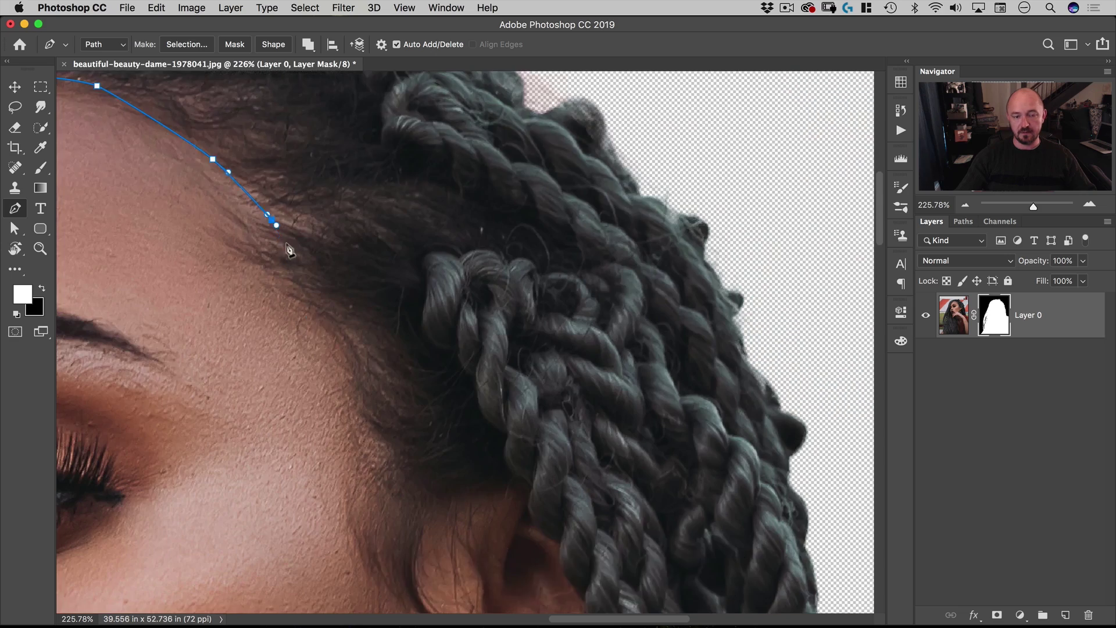
Bring the path down the temple hairline to the ear and loop it back up around the ear's front edge
{"action": "left_click_drag", "start_coordinate": [446, 491], "coordinate": [486, 515]}
{"action": "left_click_drag", "start_coordinate": [558, 514], "coordinate": [590, 503]}
{"action": "left_click", "coordinate": [557, 513], "text": "alt"}
{"action": "left_click_drag", "start_coordinate": [414, 424], "coordinate": [404, 396]}
{"action": "left_click_drag", "start_coordinate": [432, 369], "coordinate": [436, 364]}
{"action": "left_click_drag", "start_coordinate": [502, 338], "coordinate": [507, 336]}
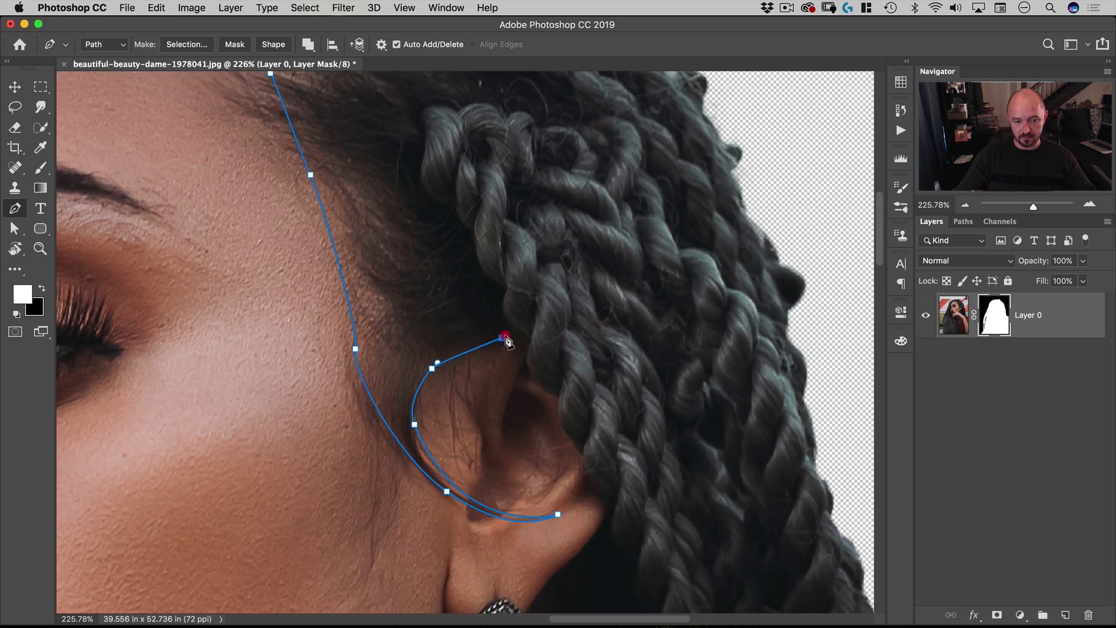
Follow the braid edge behind the ear with the path down past the earlobe to the top of the dangling earring
{"action": "left_click", "coordinate": [533, 338]}
{"action": "left_click_drag", "start_coordinate": [559, 399], "coordinate": [435, 310]}
{"action": "left_click", "coordinate": [559, 398], "text": "alt"}
{"action": "left_click", "coordinate": [585, 454], "text": "alt"}
{"action": "left_click", "coordinate": [442, 334], "text": "alt"}
{"action": "left_click_drag", "start_coordinate": [442, 334], "coordinate": [399, 395]}
{"action": "left_click_drag", "start_coordinate": [373, 425], "coordinate": [371, 442]}
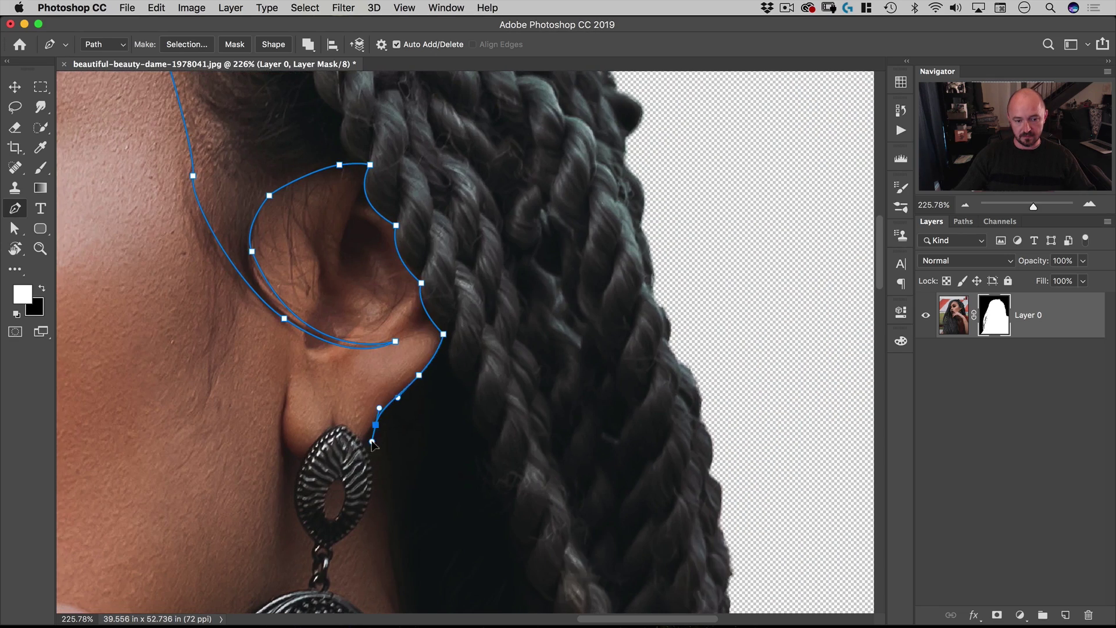
Trace the path down the neck and along the red jacket's shoulder to the end of the back braids
{"action": "left_click_drag", "start_coordinate": [415, 542], "coordinate": [386, 227]}
{"action": "left_click_drag", "start_coordinate": [381, 216], "coordinate": [395, 219]}
{"action": "left_click_drag", "start_coordinate": [434, 229], "coordinate": [483, 272]}
{"action": "left_click_drag", "start_coordinate": [570, 298], "coordinate": [580, 305]}
{"action": "left_click_drag", "start_coordinate": [594, 332], "coordinate": [621, 343]}
{"action": "left_click_drag", "start_coordinate": [711, 361], "coordinate": [716, 369]}
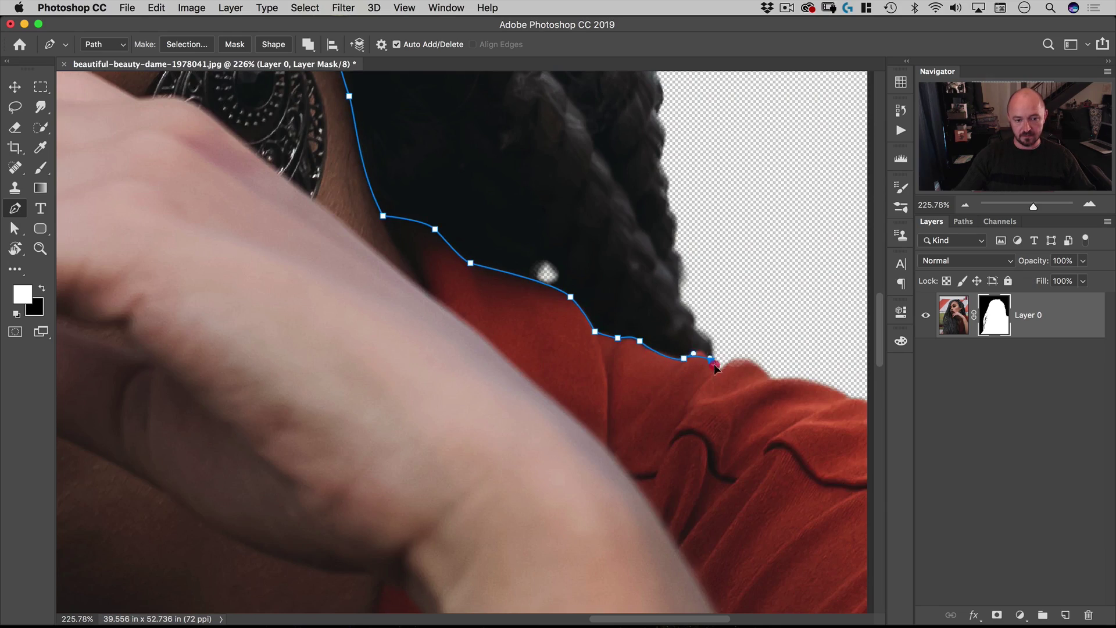
Sweep the path loosely around the outside of the hair, over the head and down the other side
{"action": "left_click_drag", "start_coordinate": [758, 273], "coordinate": [765, 258]}
{"action": "left_click_drag", "start_coordinate": [720, 315], "coordinate": [779, 599]}
{"action": "left_click_drag", "start_coordinate": [291, 312], "coordinate": [235, 409]}
{"action": "left_click_drag", "start_coordinate": [259, 481], "coordinate": [302, 116]}
Trace the outer braid over the arm down to the lower image edge and close the path at its starting point
{"action": "left_click", "coordinate": [357, 310]}
{"action": "left_click", "coordinate": [365, 280]}
{"action": "left_click_drag", "start_coordinate": [376, 392], "coordinate": [400, 472]}
{"action": "left_click_drag", "start_coordinate": [381, 488], "coordinate": [380, 524]}
{"action": "left_click_drag", "start_coordinate": [367, 551], "coordinate": [368, 564]}
{"action": "left_click_drag", "start_coordinate": [564, 428], "coordinate": [237, 244]}
{"action": "left_click_drag", "start_coordinate": [536, 283], "coordinate": [521, 292]}
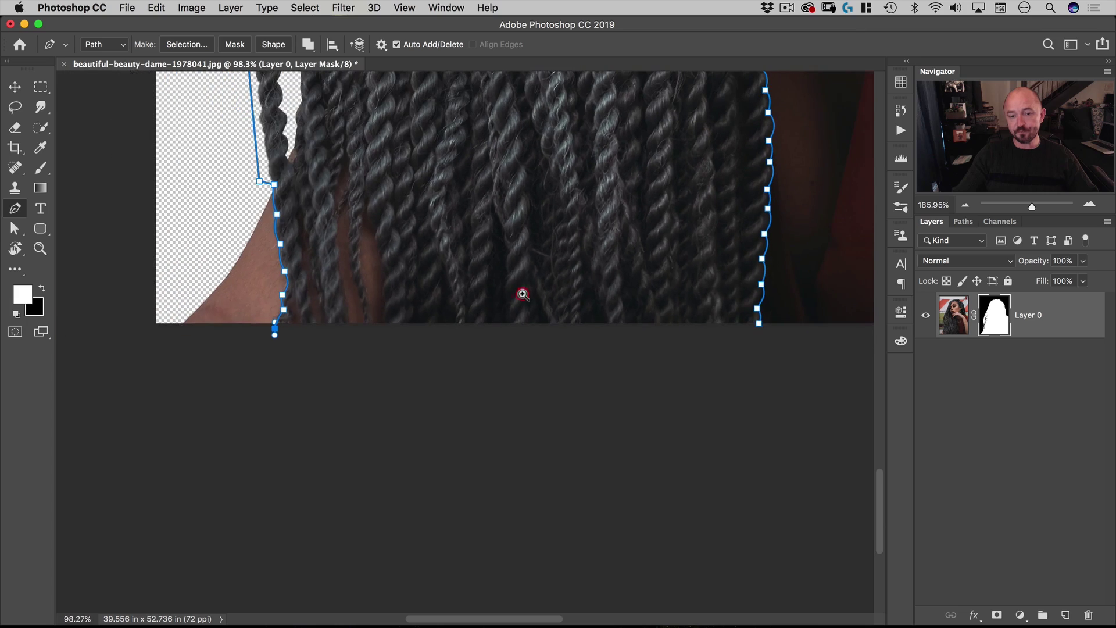
{"action": "left_click_drag", "start_coordinate": [632, 311], "coordinate": [444, 403]}
{"action": "left_click", "coordinate": [525, 451]}
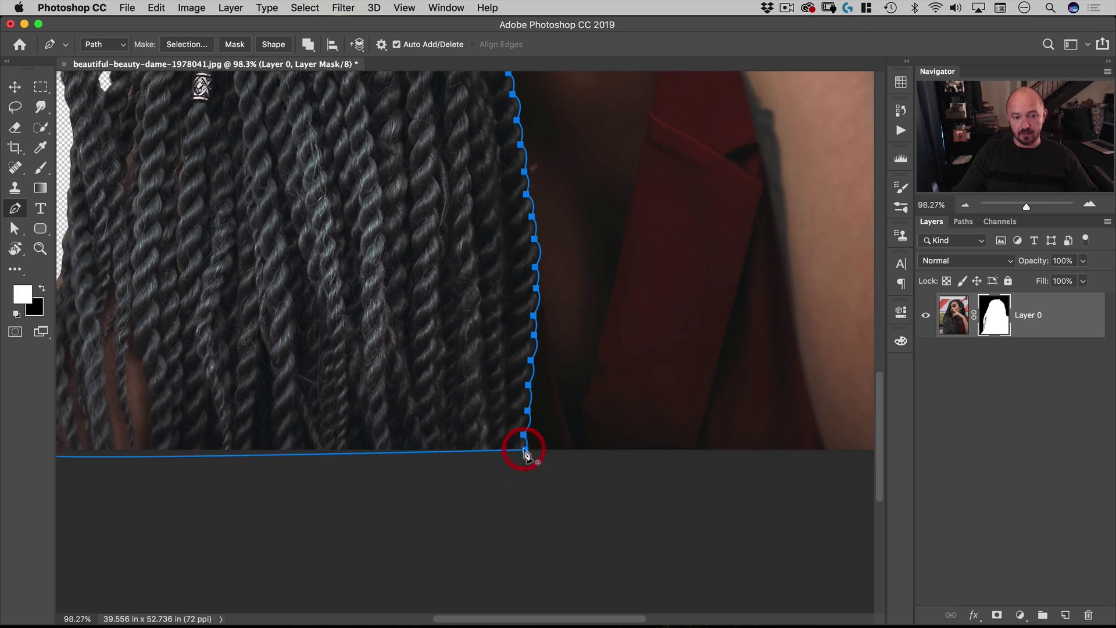
Examine the closed path around the hand, face, hairline and ear
{"action": "left_click_drag", "start_coordinate": [636, 259], "coordinate": [578, 471]}
{"action": "left_click_drag", "start_coordinate": [487, 207], "coordinate": [464, 228]}
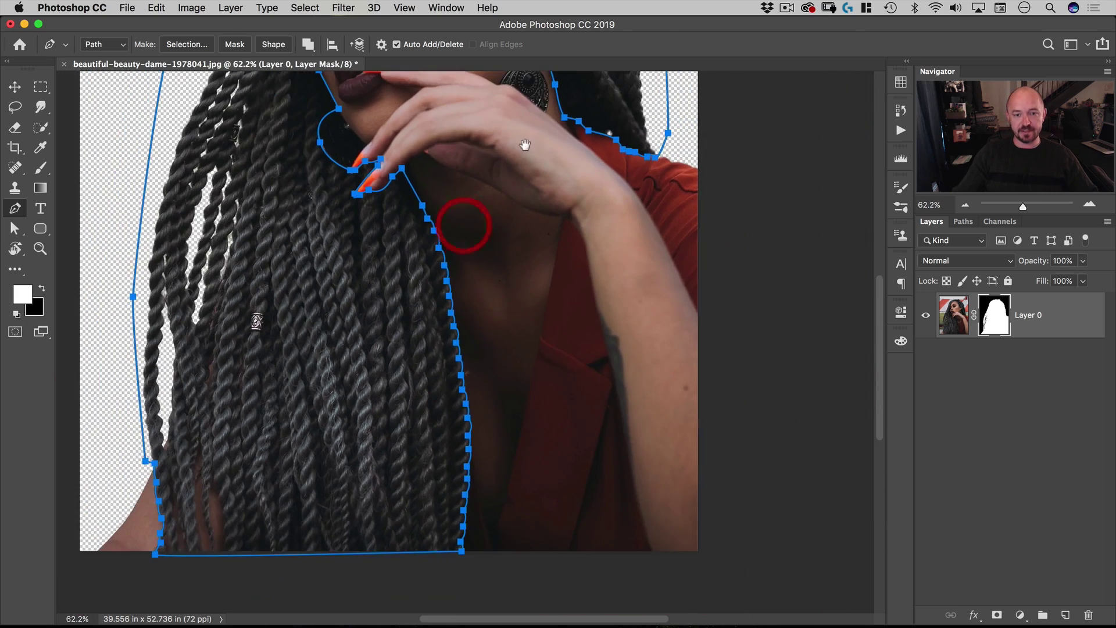
{"action": "left_click_drag", "start_coordinate": [525, 145], "coordinate": [510, 403]}
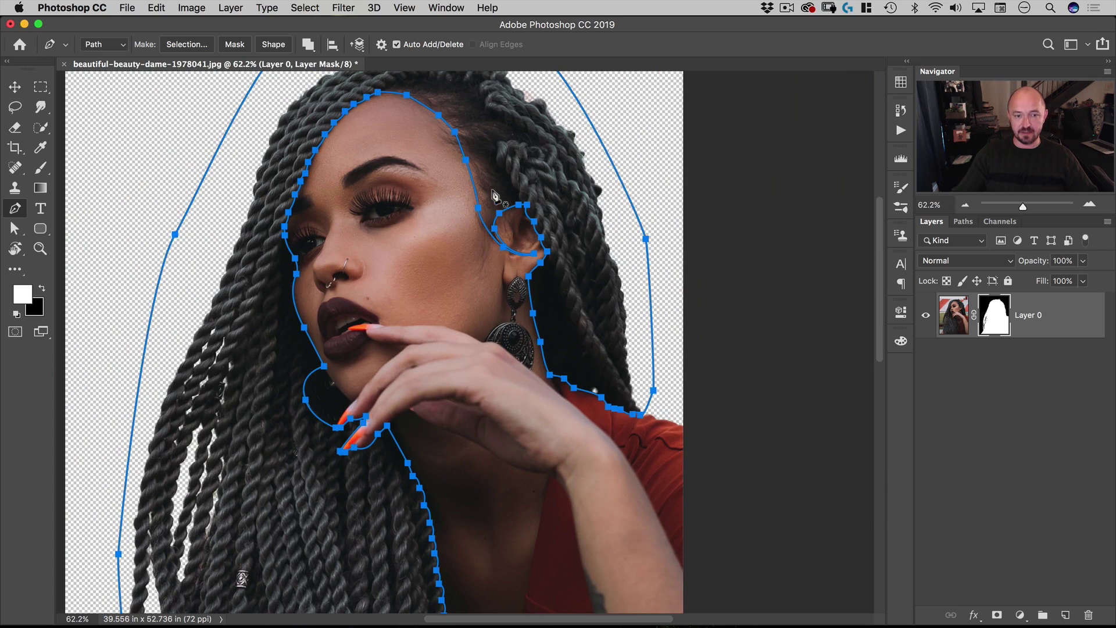
{"action": "left_click_drag", "start_coordinate": [498, 199], "coordinate": [489, 309]}
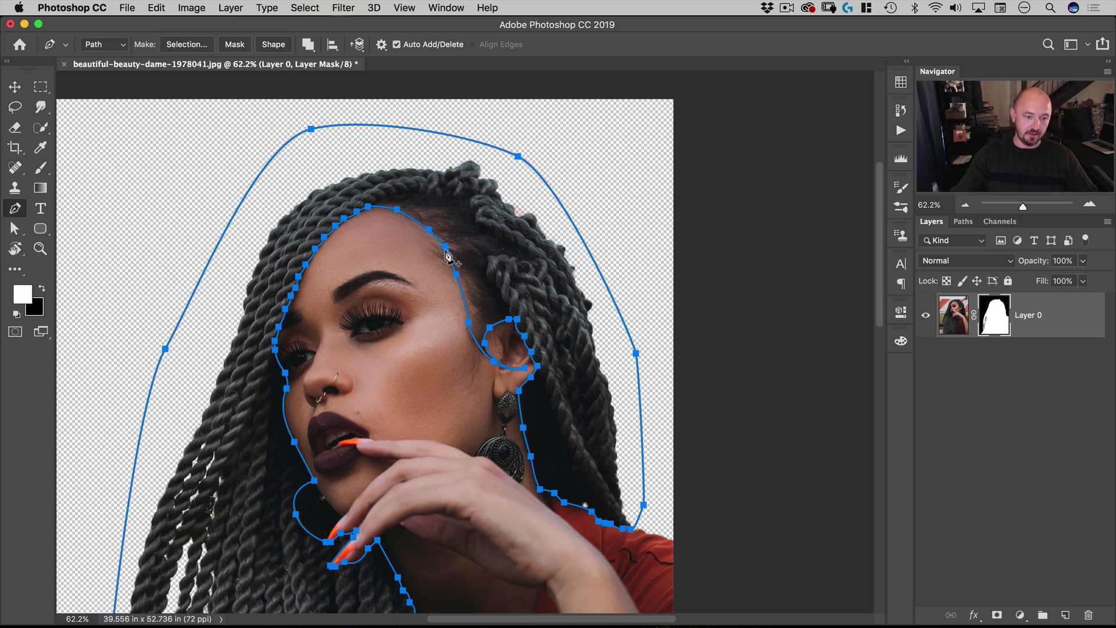
{"action": "left_click_drag", "start_coordinate": [433, 213], "coordinate": [491, 204]}
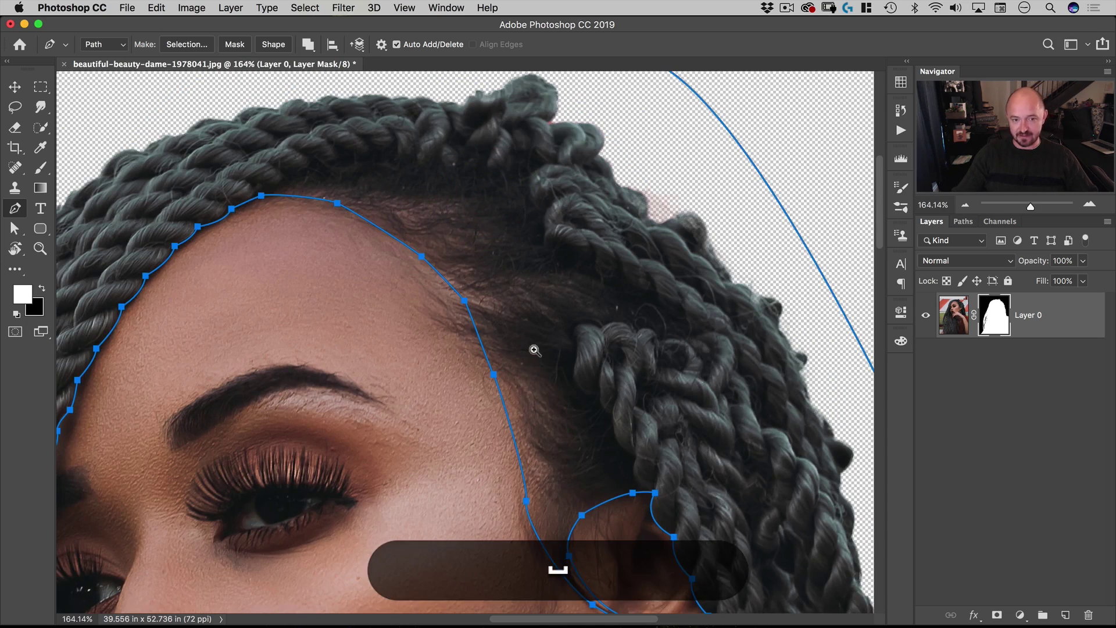
{"action": "left_click_drag", "start_coordinate": [531, 349], "coordinate": [522, 289]}
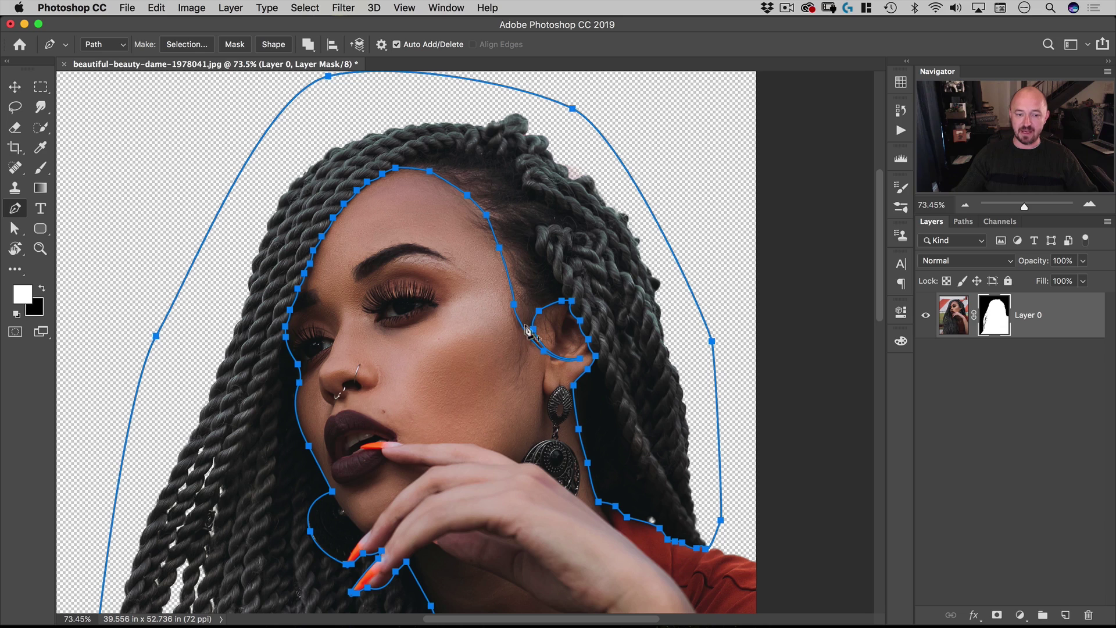
Convert the closed hair path into a new anti-aliased selection with a 0.2-pixel feather radius
{"action": "right_click", "coordinate": [523, 174]}
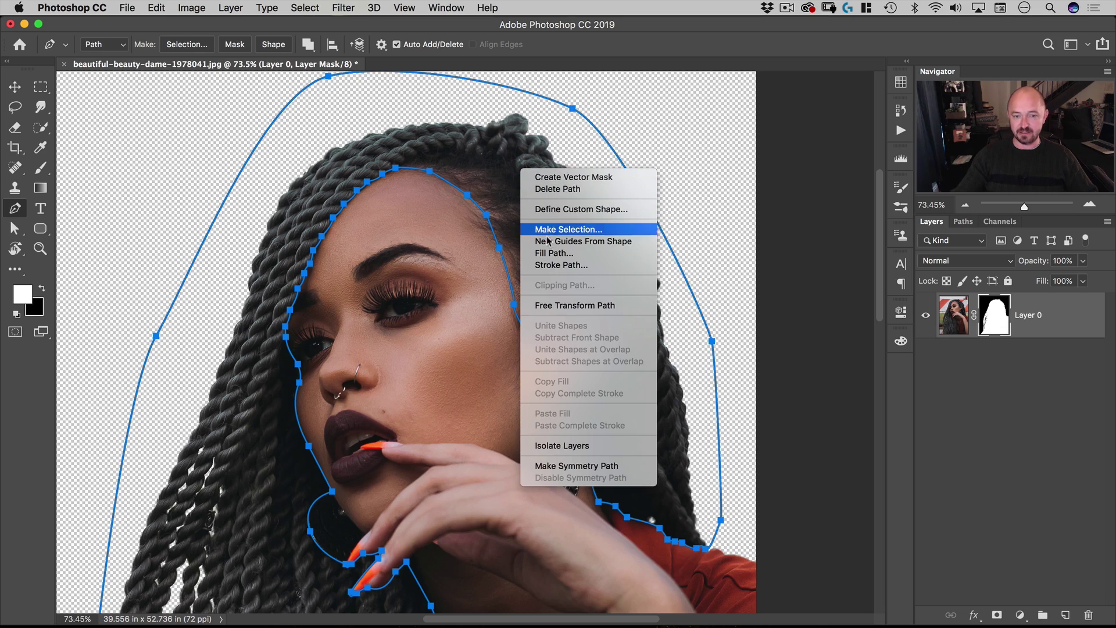
{"action": "left_click", "coordinate": [593, 230]}
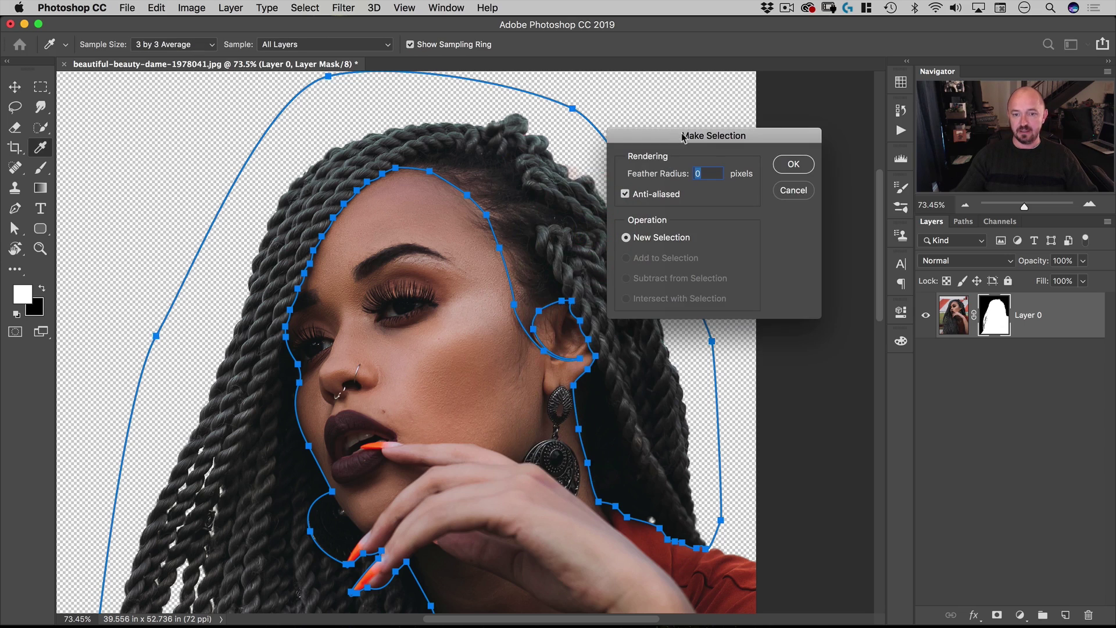
{"action": "left_click_drag", "start_coordinate": [683, 137], "coordinate": [561, 148]}
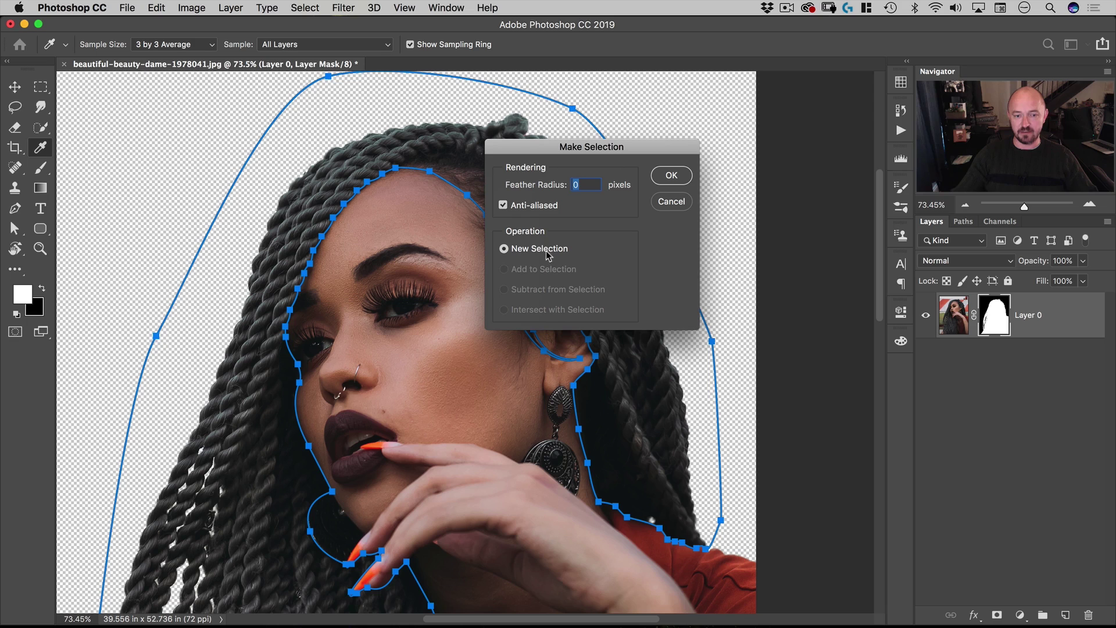
{"action": "left_click_drag", "start_coordinate": [586, 146], "coordinate": [570, 149]}
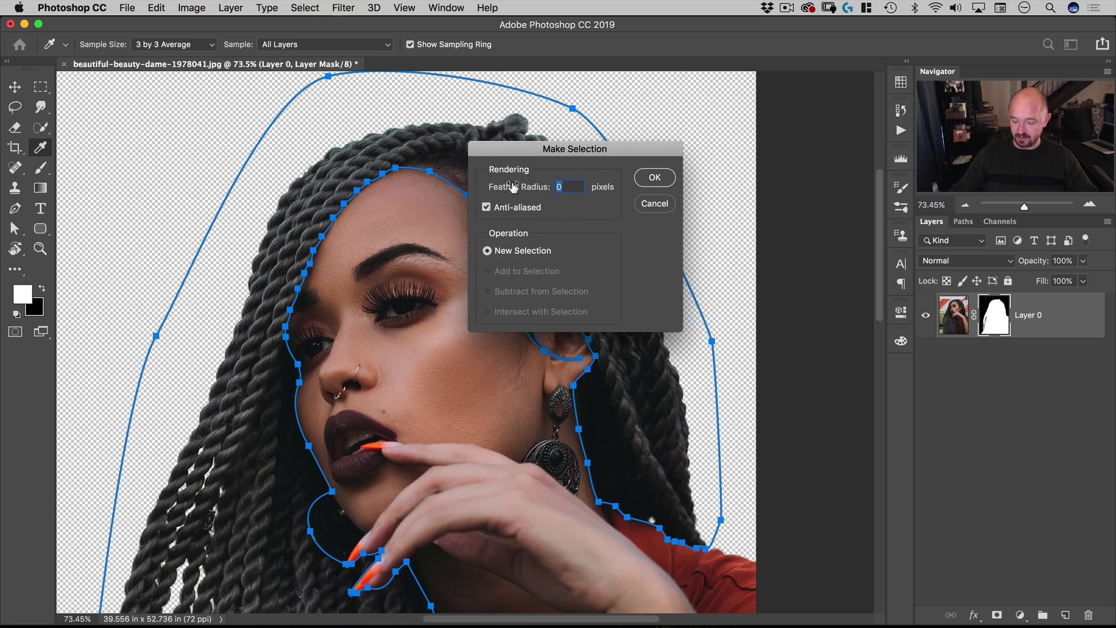
{"action": "type", "text": "2"}
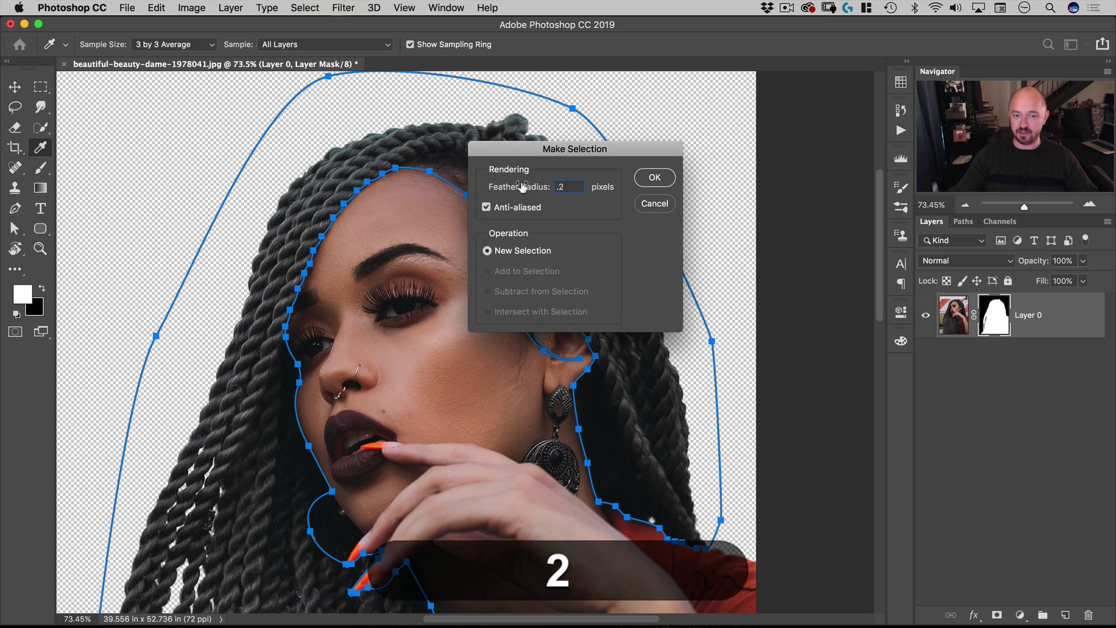
{"action": "left_click", "coordinate": [651, 177]}
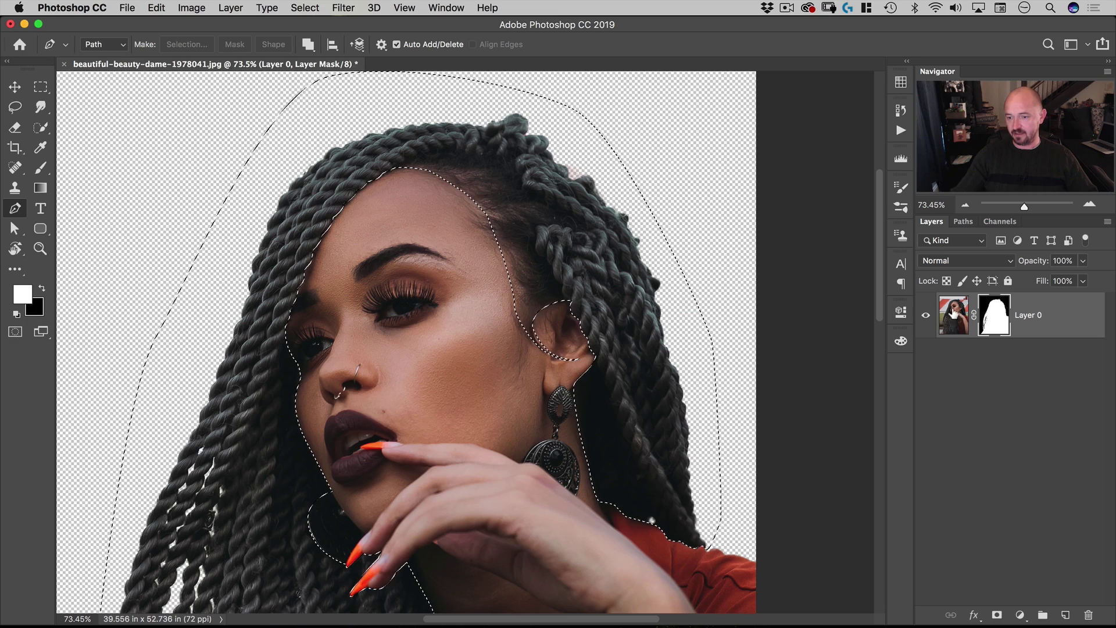
Intersect the hair selection with Layer 0's mask and make the layer's image the active target
{"action": "left_click", "coordinate": [954, 314]}
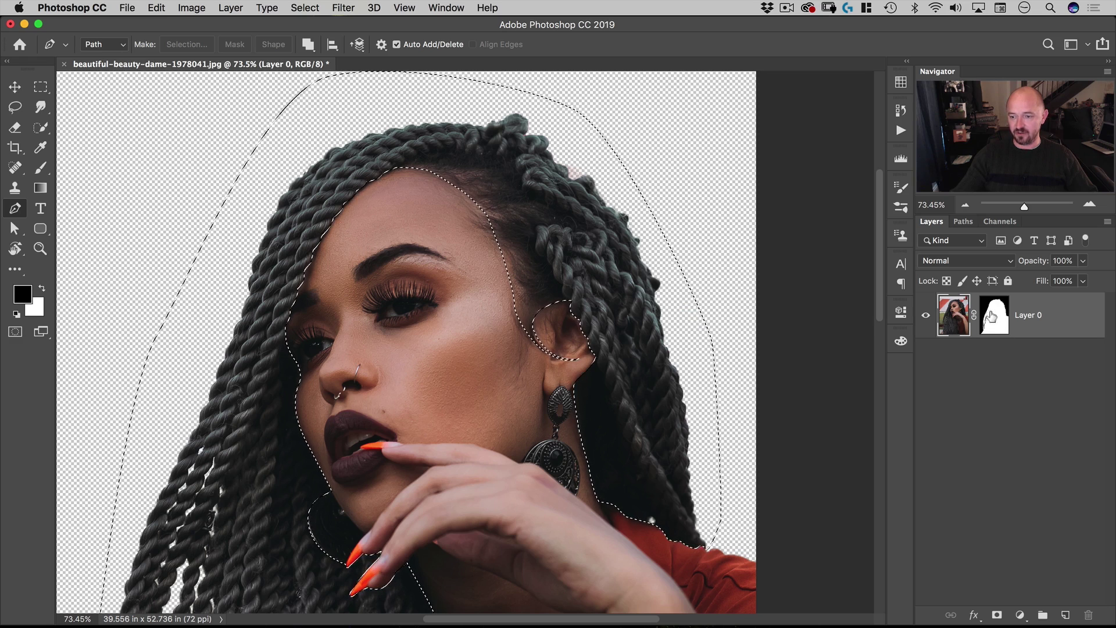
{"action": "key", "text": "super"}
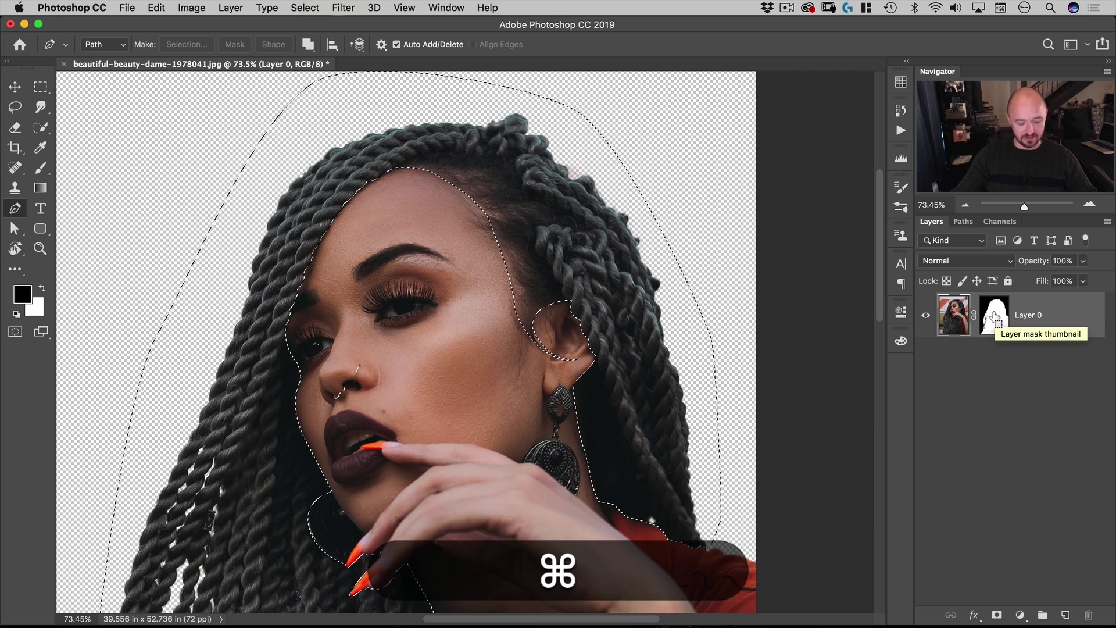
{"action": "key", "text": "shift"}
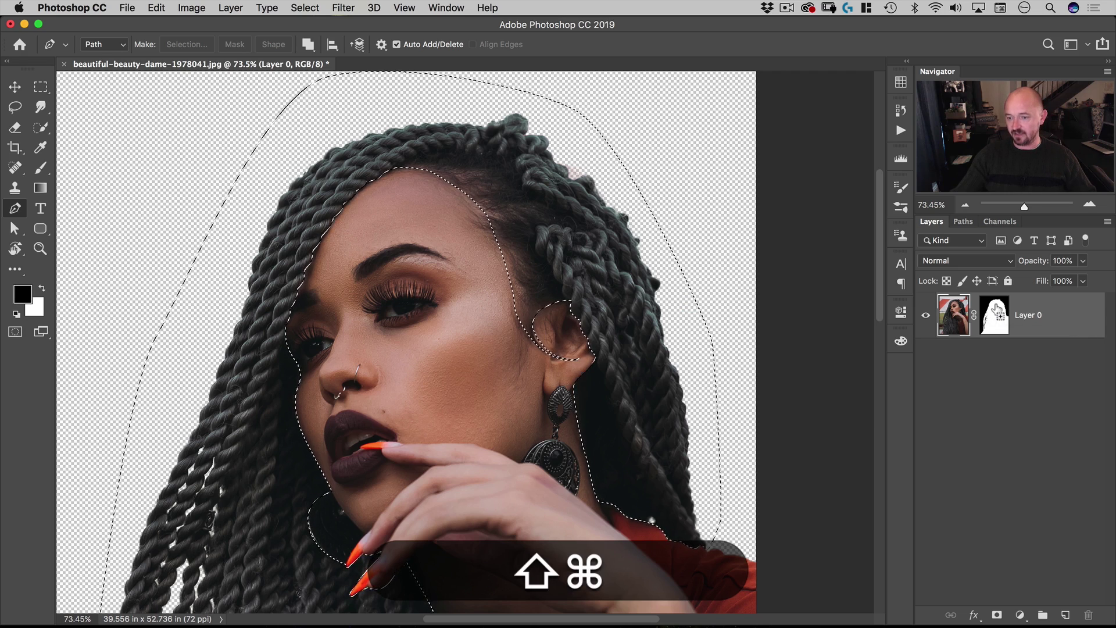
{"action": "key", "text": "alt"}
{"action": "left_click", "coordinate": [996, 318], "text": "alt+shift+super"}
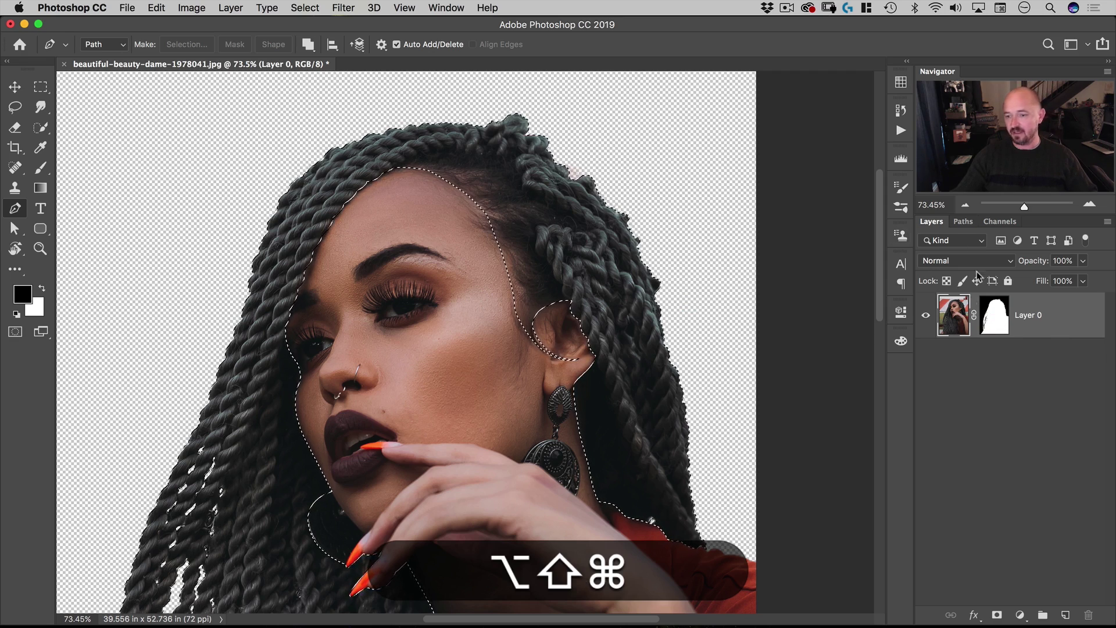
{"action": "left_click", "coordinate": [956, 314]}
{"action": "left_click", "coordinate": [948, 308]}
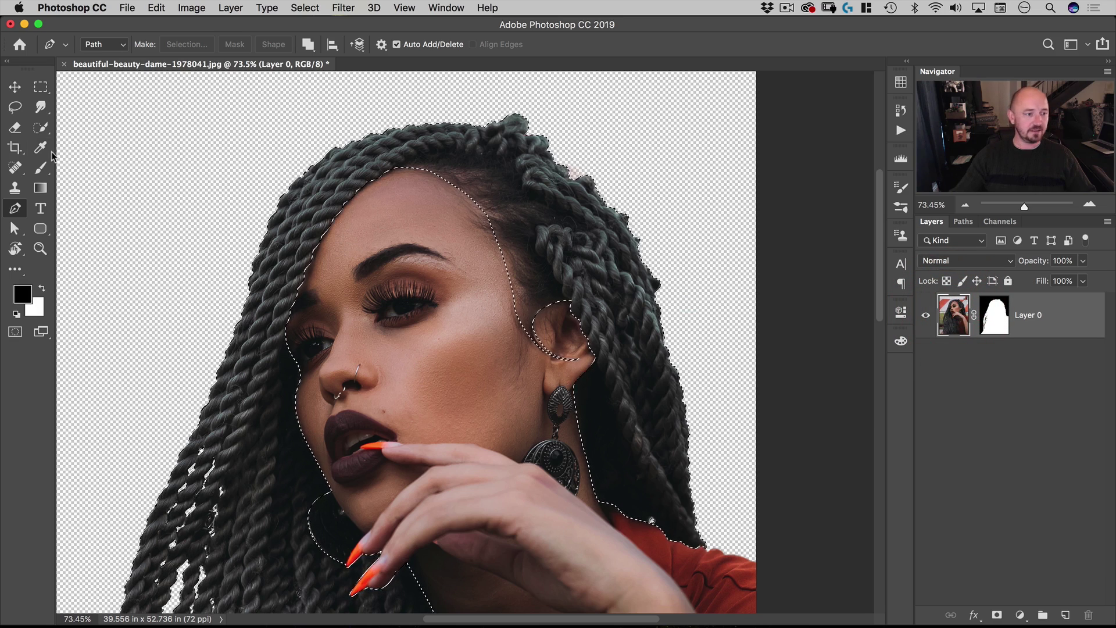
Refine the selection edge along the hairline from forehead to ear in Select and Mask, using a size 135 Refine Edge Brush
{"action": "left_click", "coordinate": [14, 107]}
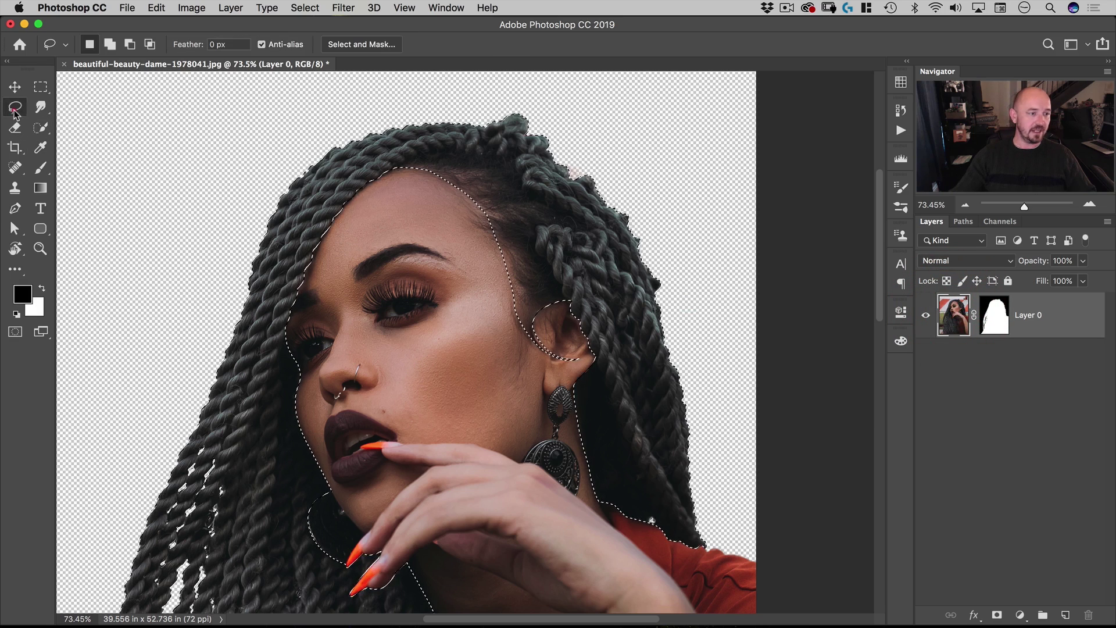
{"action": "left_click", "coordinate": [348, 46]}
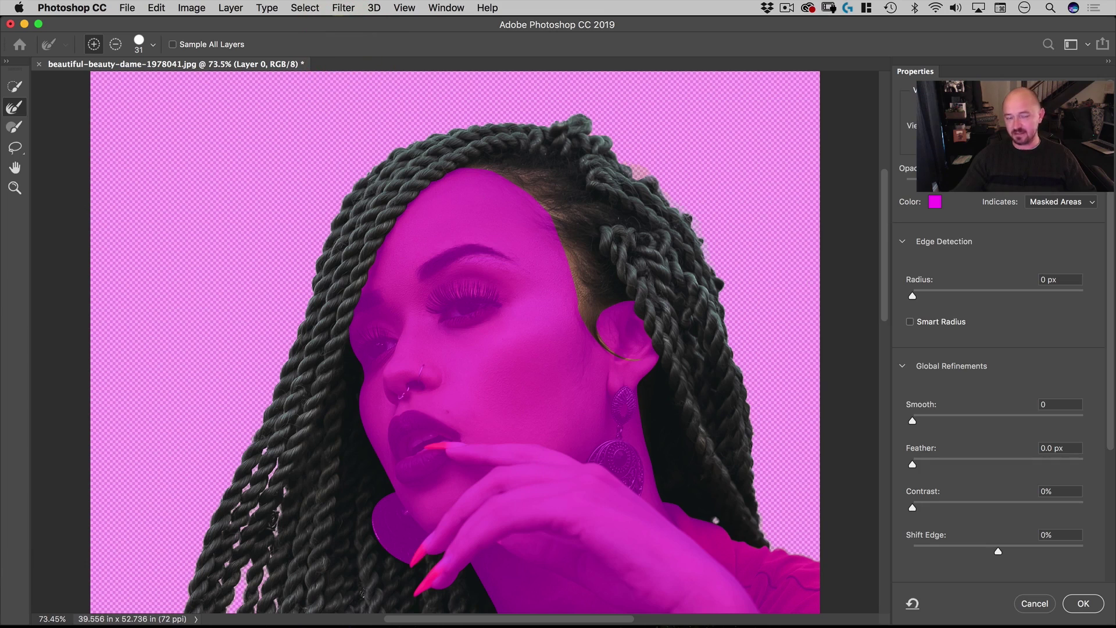
{"action": "left_click", "coordinate": [14, 106]}
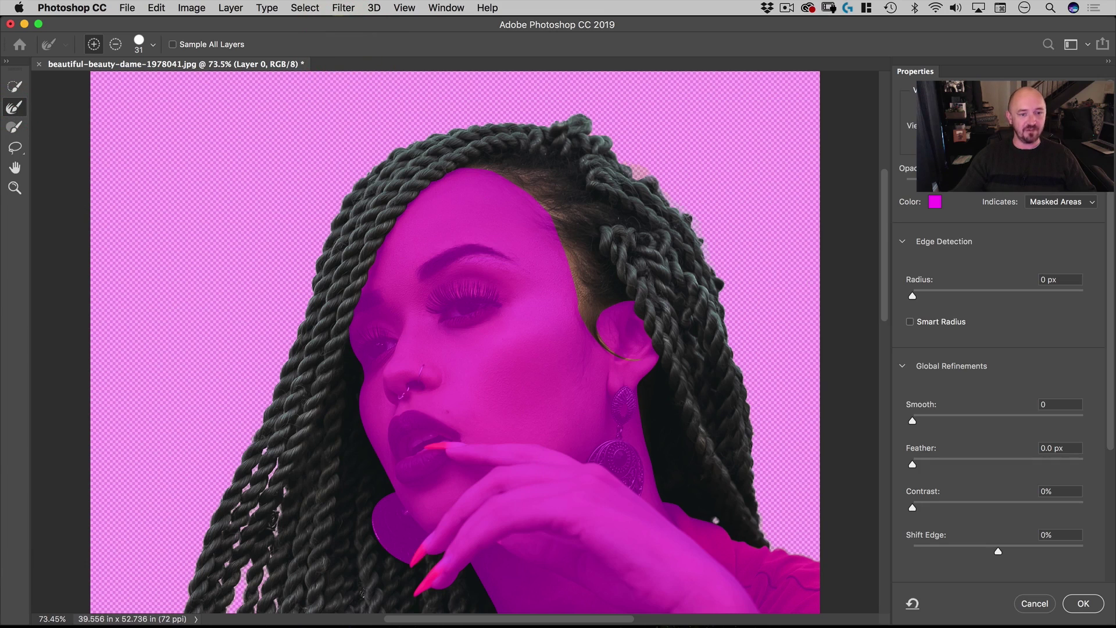
{"action": "left_click_drag", "start_coordinate": [488, 193], "coordinate": [519, 193], "text": "ctrl+alt"}
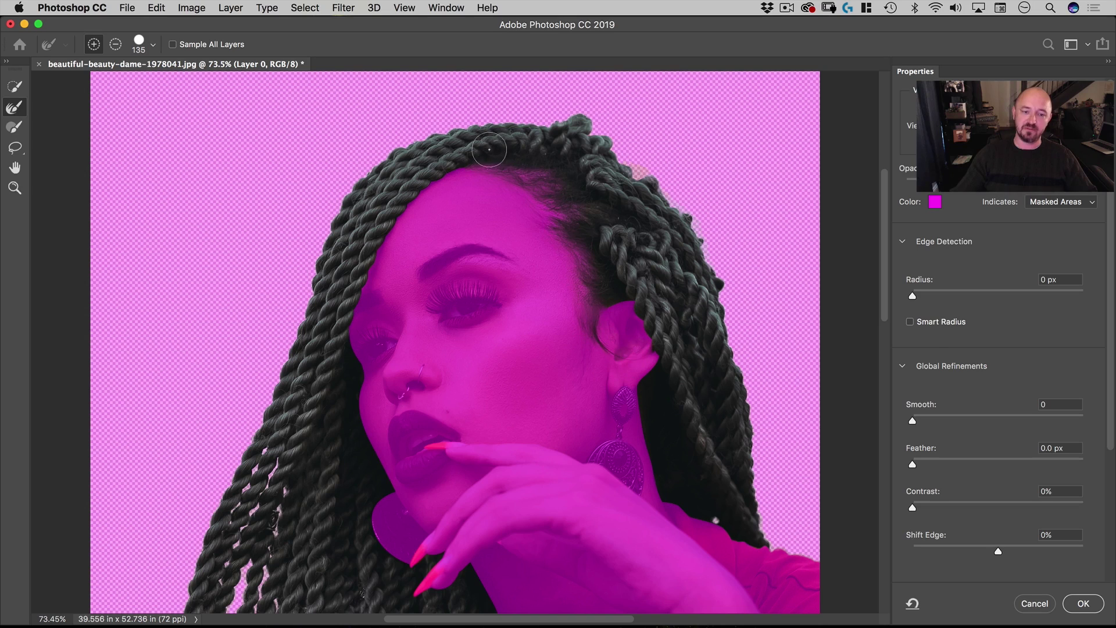
{"action": "key", "text": "space"}
{"action": "left_click_drag", "start_coordinate": [692, 343], "coordinate": [628, 172]}
{"action": "left_click_drag", "start_coordinate": [590, 463], "coordinate": [598, 219]}
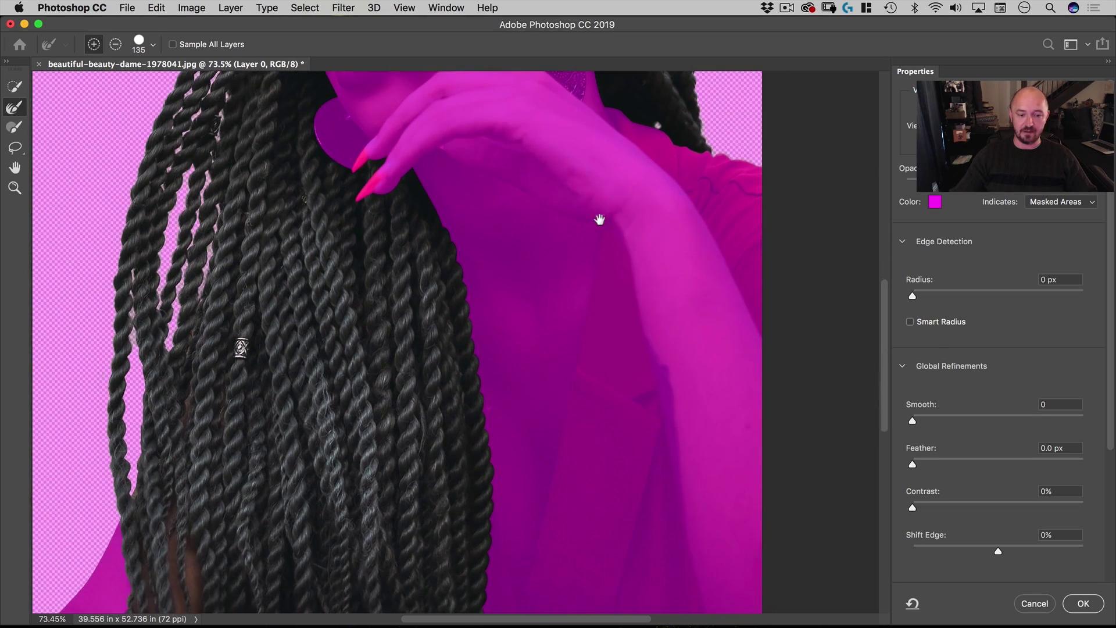
{"action": "left_click_drag", "start_coordinate": [327, 434], "coordinate": [403, 297]}
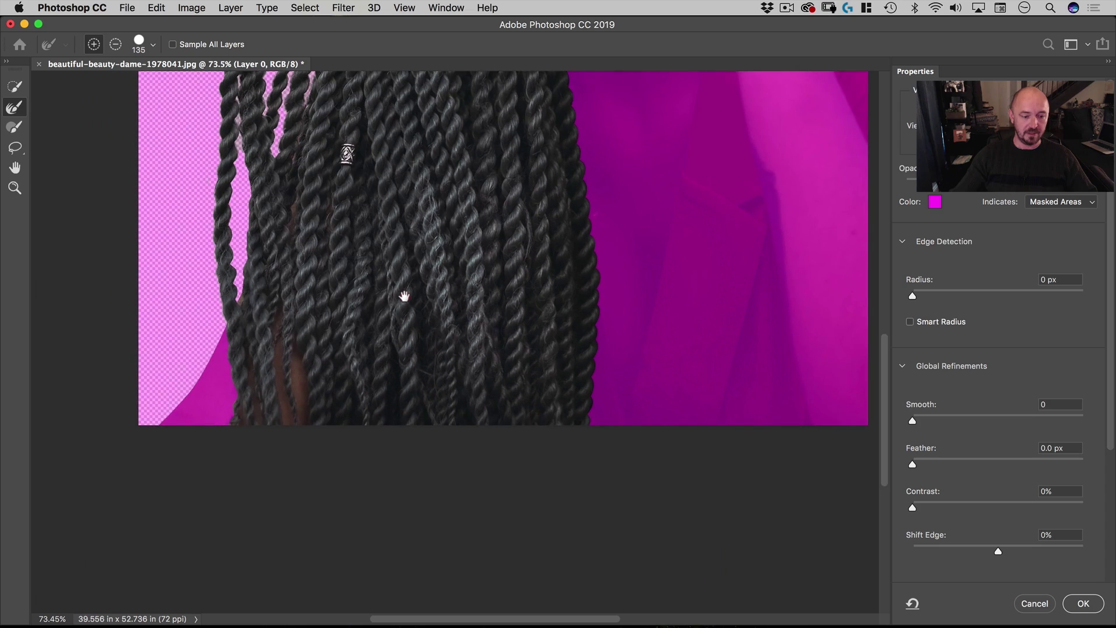
{"action": "left_click", "coordinate": [1077, 606]}
Switch to Quick Mask and lasso the two larger skin gaps between the braids at the image's lower edge
{"action": "key", "text": "super+space"}
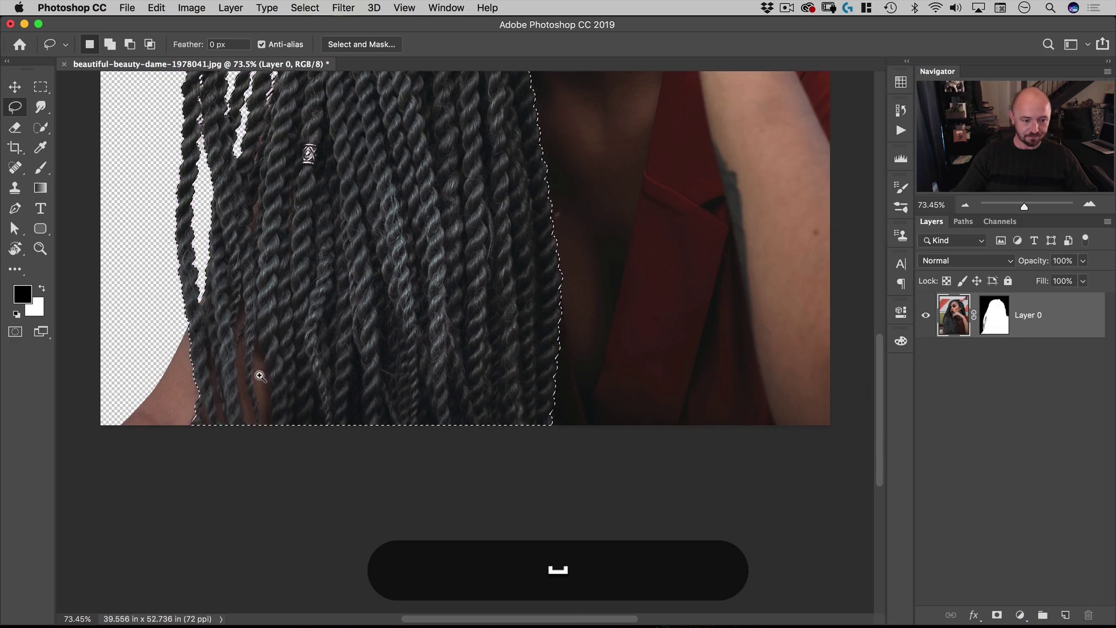
{"action": "mouse_move", "coordinate": [257, 374]}
{"action": "left_mouse_down"}
{"action": "mouse_move", "coordinate": [314, 353]}
{"action": "mouse_move", "coordinate": [473, 430]}
{"action": "left_mouse_up"}
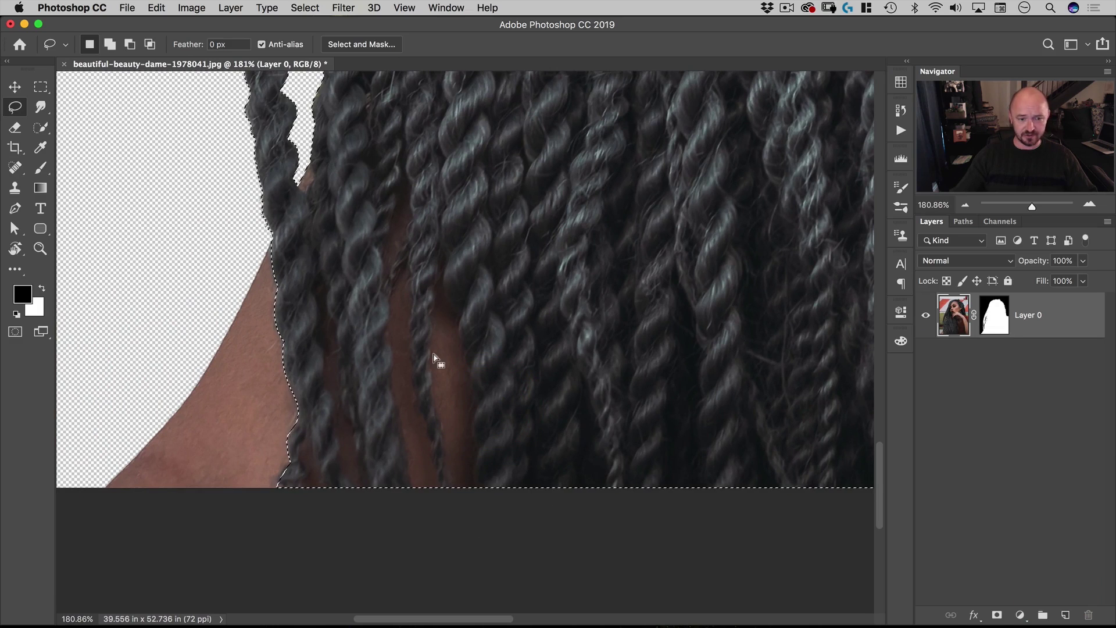
{"action": "left_click", "coordinate": [466, 478]}
{"action": "key", "text": "space"}
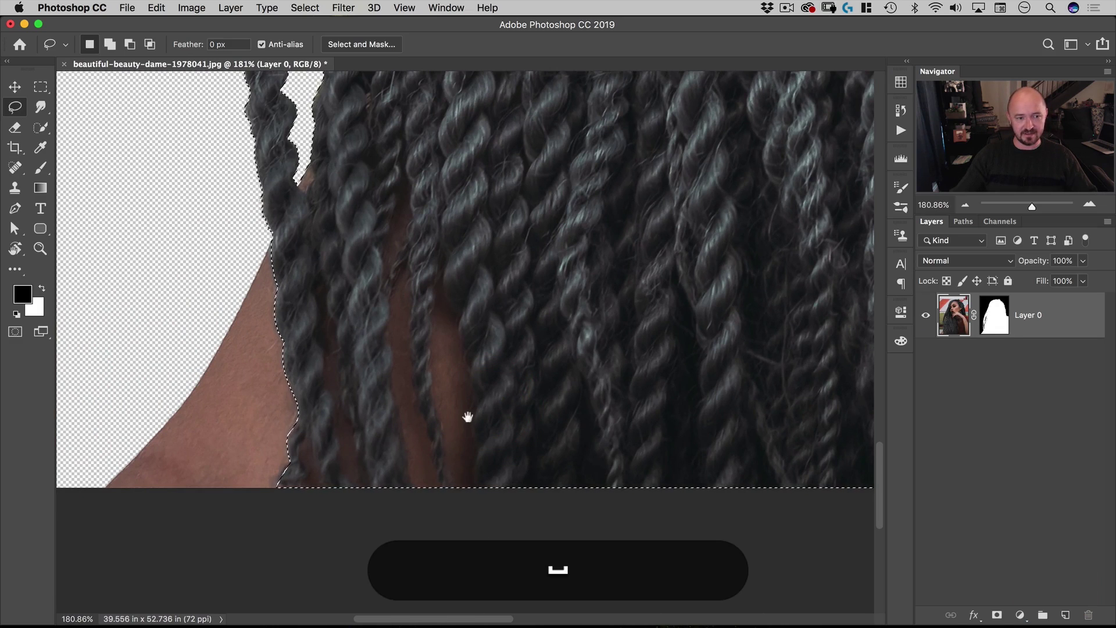
{"action": "left_click_drag", "start_coordinate": [466, 416], "coordinate": [466, 443]}
{"action": "key", "text": "q"}
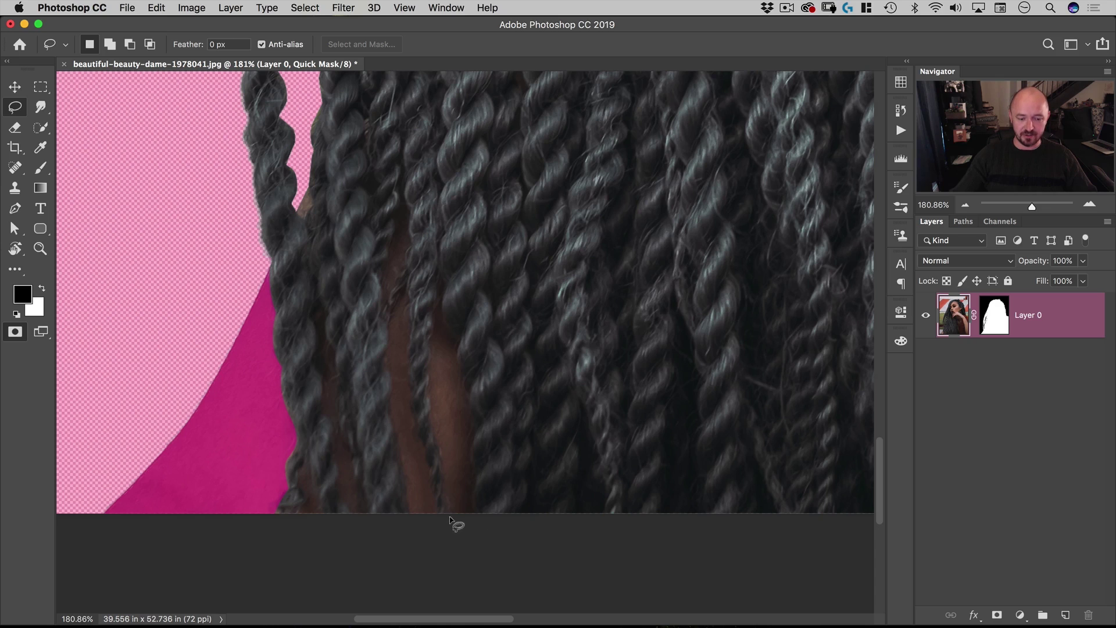
{"action": "key", "text": "alt"}
{"action": "left_click_drag", "start_coordinate": [443, 493], "coordinate": [446, 469]}
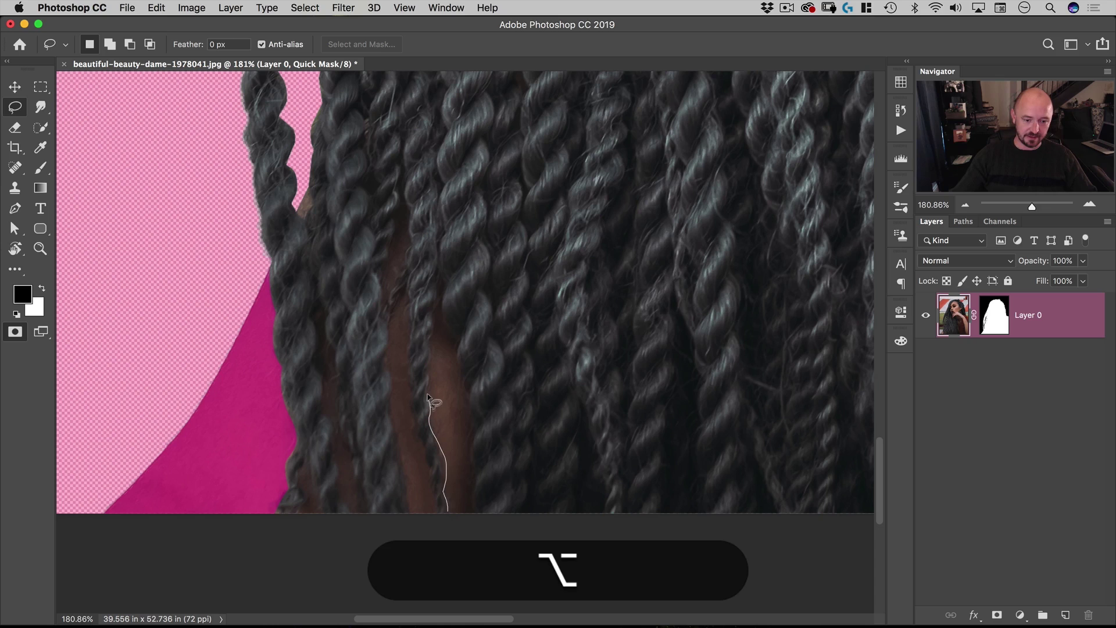
{"action": "mouse_move", "coordinate": [431, 405]}
{"action": "left_mouse_down"}
{"action": "mouse_move", "coordinate": [440, 294]}
{"action": "mouse_move", "coordinate": [475, 471]}
{"action": "mouse_move", "coordinate": [463, 529]}
{"action": "mouse_move", "coordinate": [414, 505]}
{"action": "mouse_move", "coordinate": [395, 432]}
{"action": "mouse_move", "coordinate": [387, 347]}
{"action": "mouse_move", "coordinate": [405, 290]}
{"action": "mouse_move", "coordinate": [411, 414]}
{"action": "mouse_move", "coordinate": [436, 534]}
{"action": "left_mouse_up"}
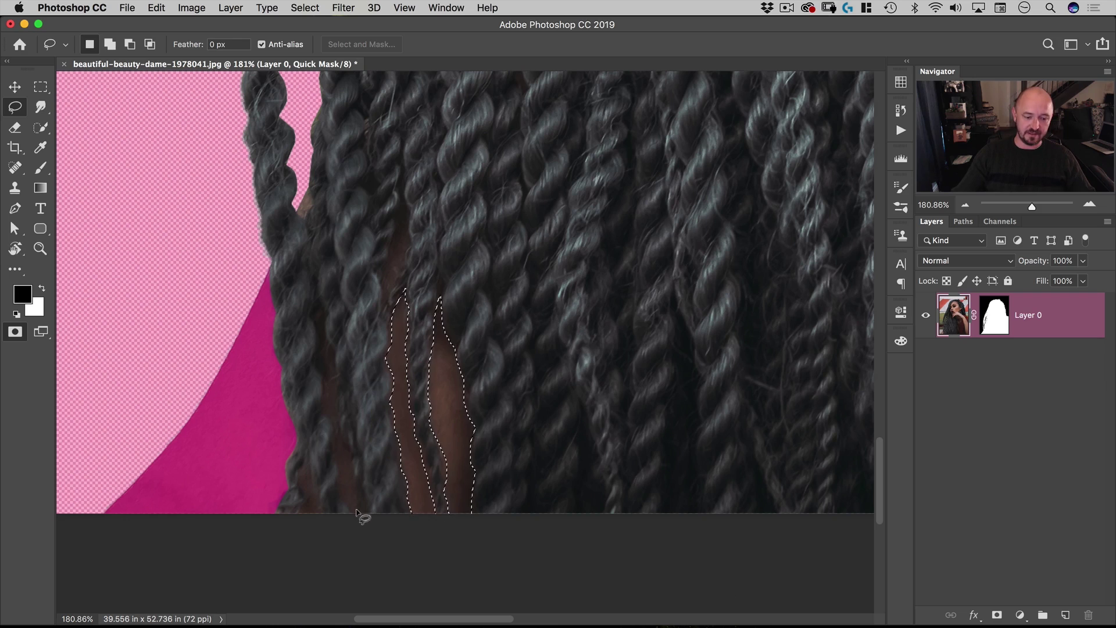
Add the narrow skin gap between the outer braids at the lower edge to the lasso selection
{"action": "key", "text": "shift"}
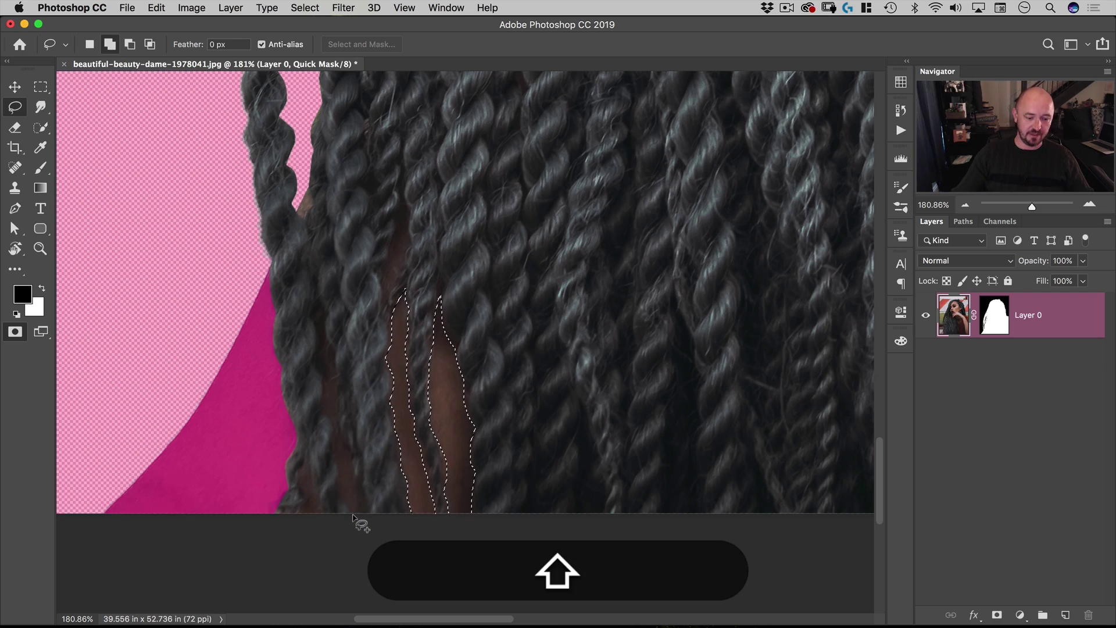
{"action": "left_click_drag", "start_coordinate": [349, 510], "coordinate": [338, 498]}
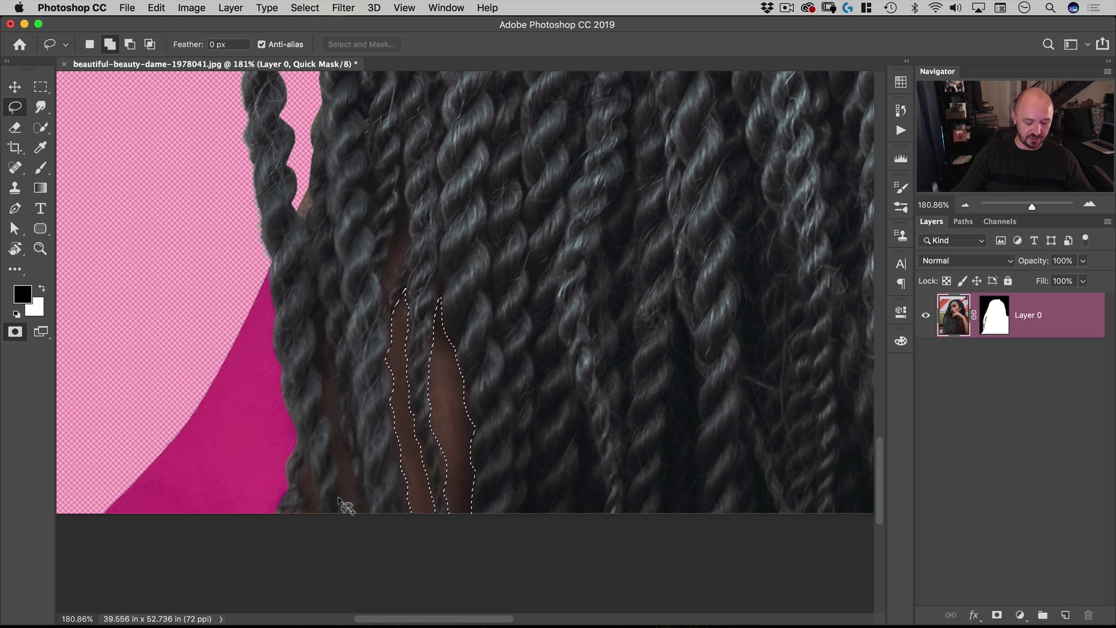
{"action": "key", "text": "alt"}
{"action": "mouse_move", "coordinate": [343, 503]}
{"action": "left_mouse_down"}
{"action": "mouse_move", "coordinate": [395, 424]}
{"action": "mouse_move", "coordinate": [349, 481]}
{"action": "mouse_move", "coordinate": [357, 429]}
{"action": "mouse_move", "coordinate": [341, 488]}
{"action": "mouse_move", "coordinate": [333, 458]}
{"action": "mouse_move", "coordinate": [344, 429]}
{"action": "mouse_move", "coordinate": [334, 444]}
{"action": "mouse_move", "coordinate": [324, 407]}
{"action": "mouse_move", "coordinate": [333, 363]}
{"action": "mouse_move", "coordinate": [338, 427]}
{"action": "left_mouse_up"}
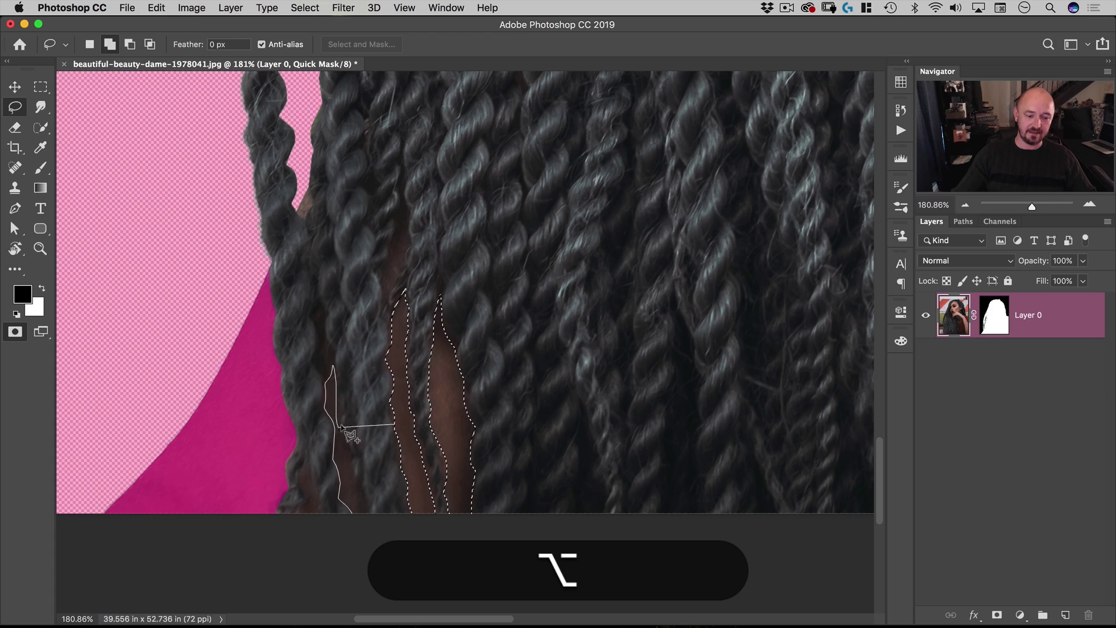
{"action": "left_click_drag", "start_coordinate": [348, 448], "coordinate": [362, 526]}
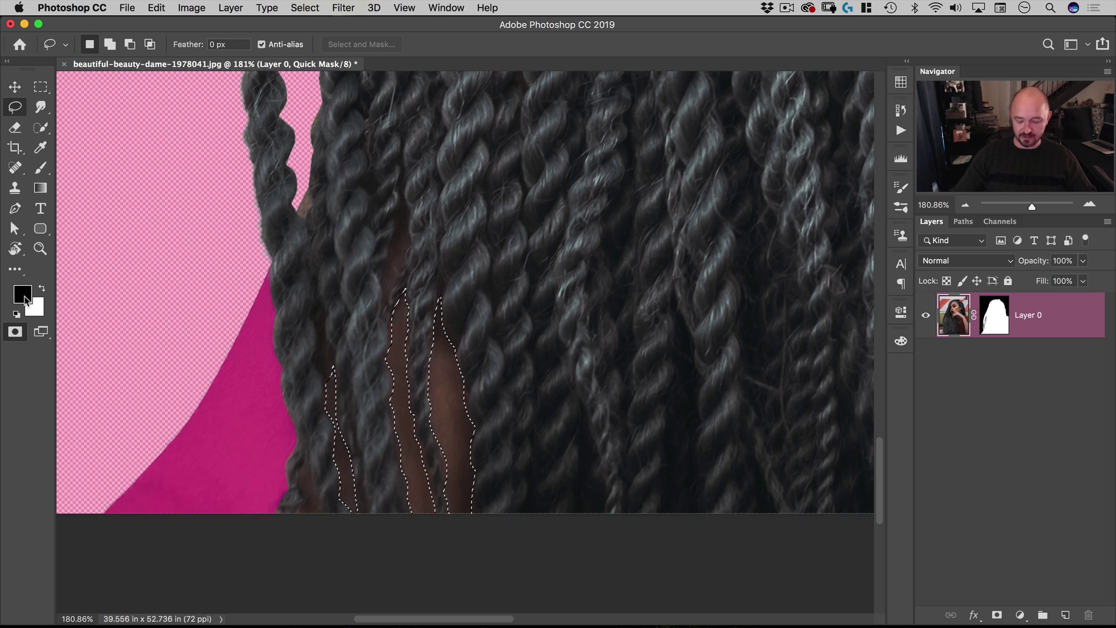
Fill the lassoed skin gaps with black in the quick mask, deselect, and exit Quick Mask to restore the hair selection
{"action": "key", "text": "alt+BackSpace"}
{"action": "left_click_drag", "start_coordinate": [510, 185], "coordinate": [468, 210]}
{"action": "left_click_drag", "start_coordinate": [598, 215], "coordinate": [429, 394]}
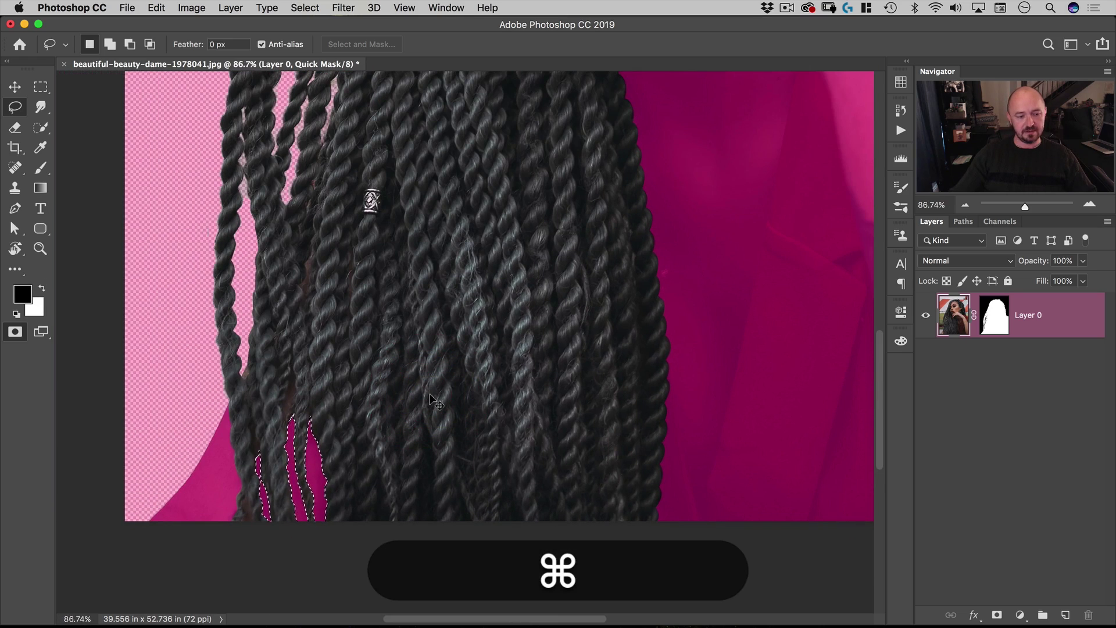
{"action": "key", "text": "super+d"}
{"action": "key", "text": "q"}
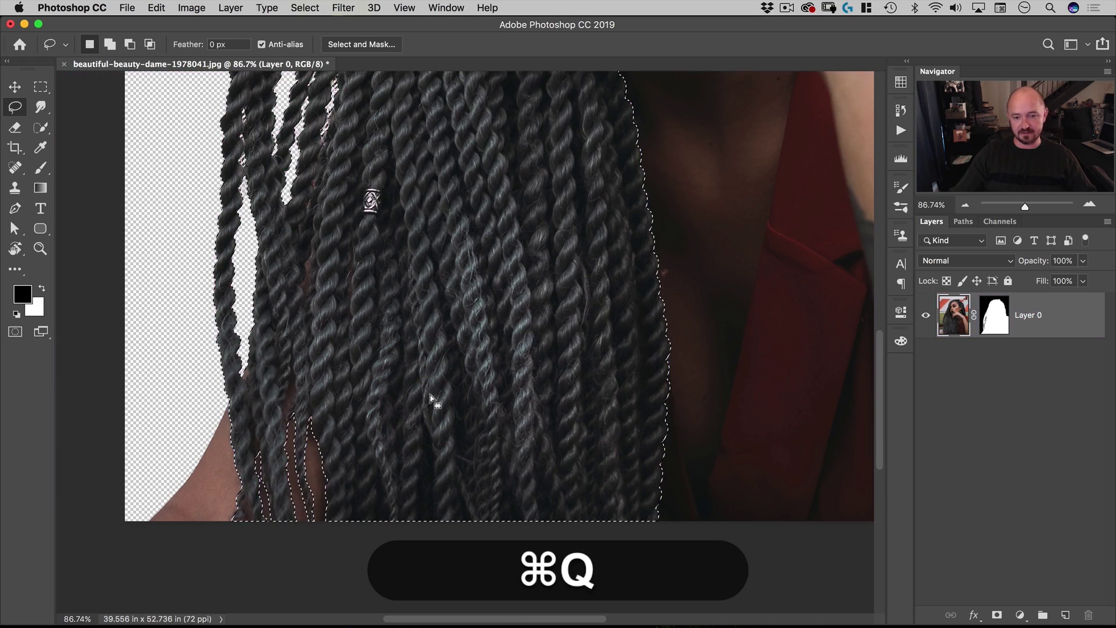
Add a Curves adjustment layer masked by the hair selection and switch its curve to the Blue channel
{"action": "key", "text": "alt+space"}
{"action": "left_click", "coordinate": [427, 402]}
{"action": "left_click", "coordinate": [404, 406]}
{"action": "left_click", "coordinate": [387, 429]}
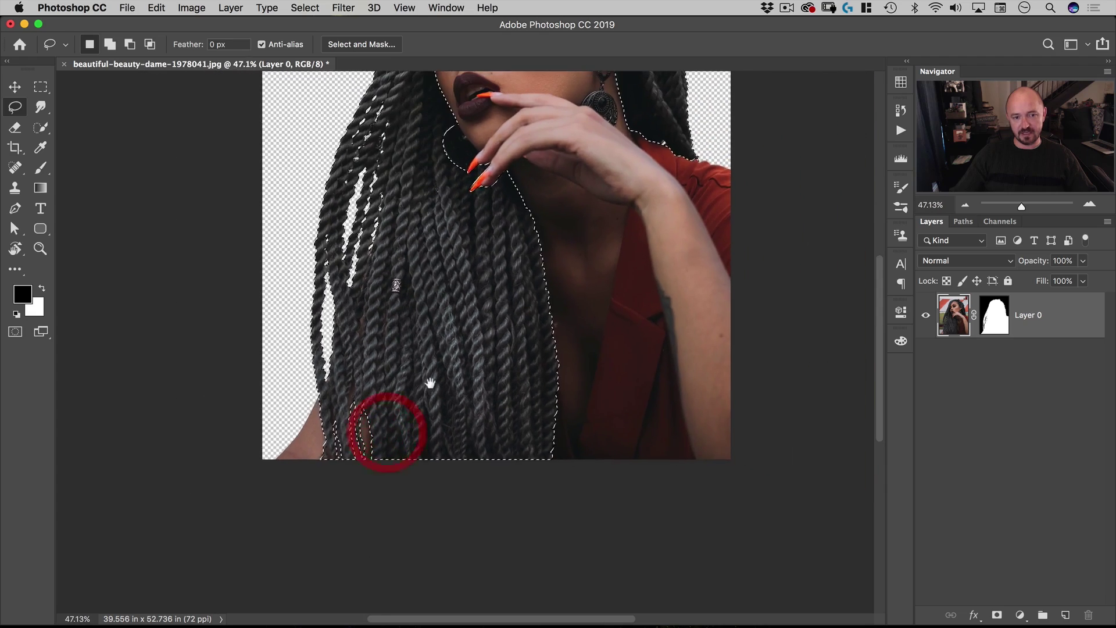
{"action": "left_click", "coordinate": [403, 415]}
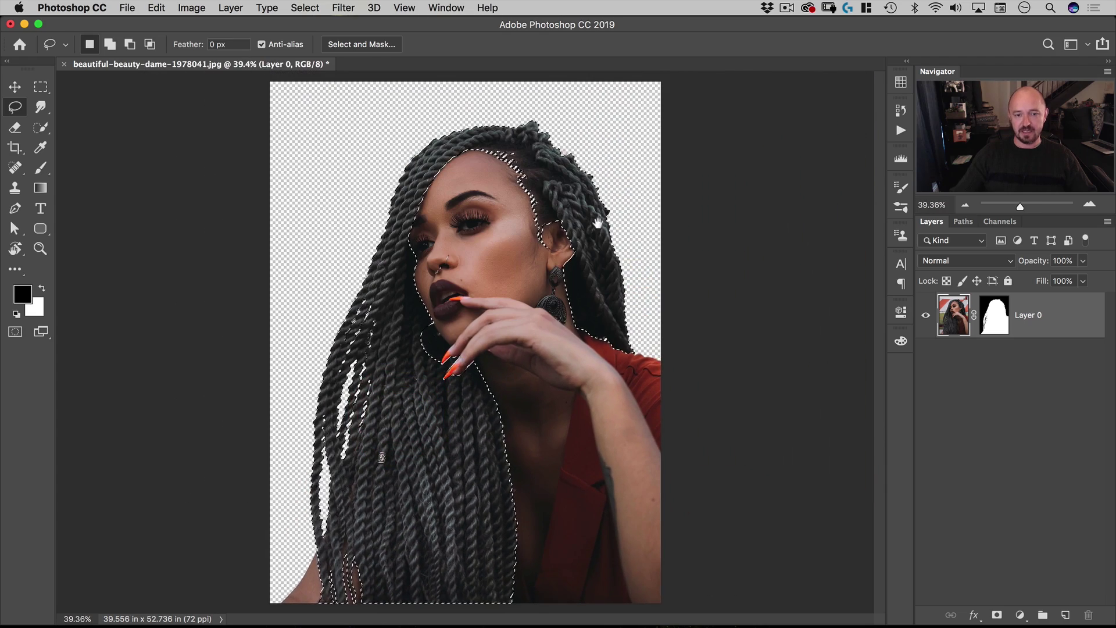
{"action": "left_click", "coordinate": [1019, 615]}
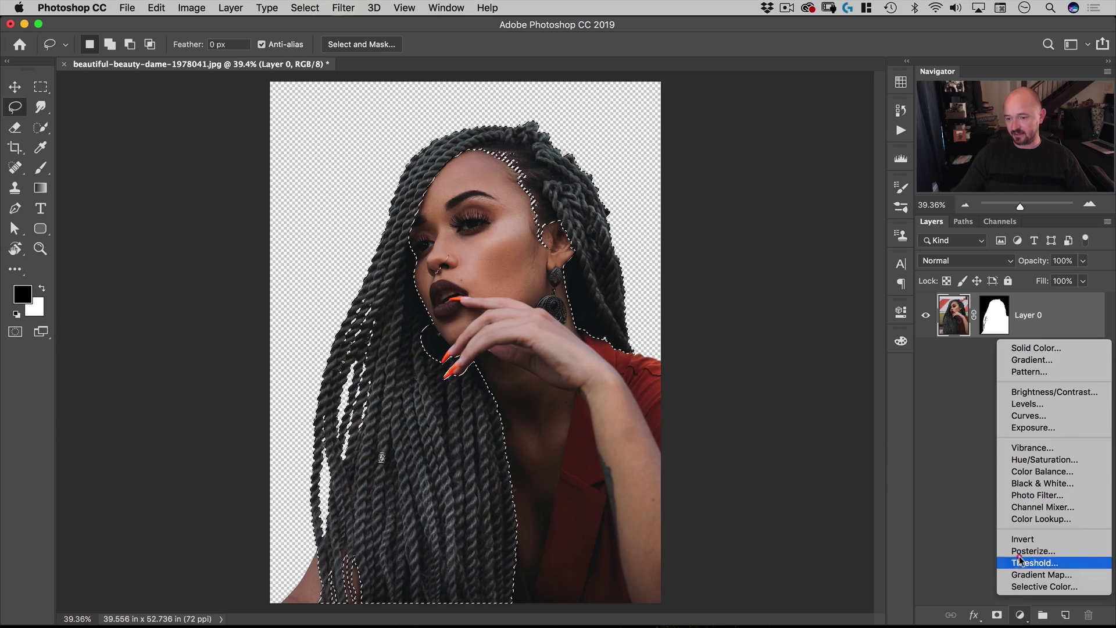
{"action": "left_click", "coordinate": [1029, 415]}
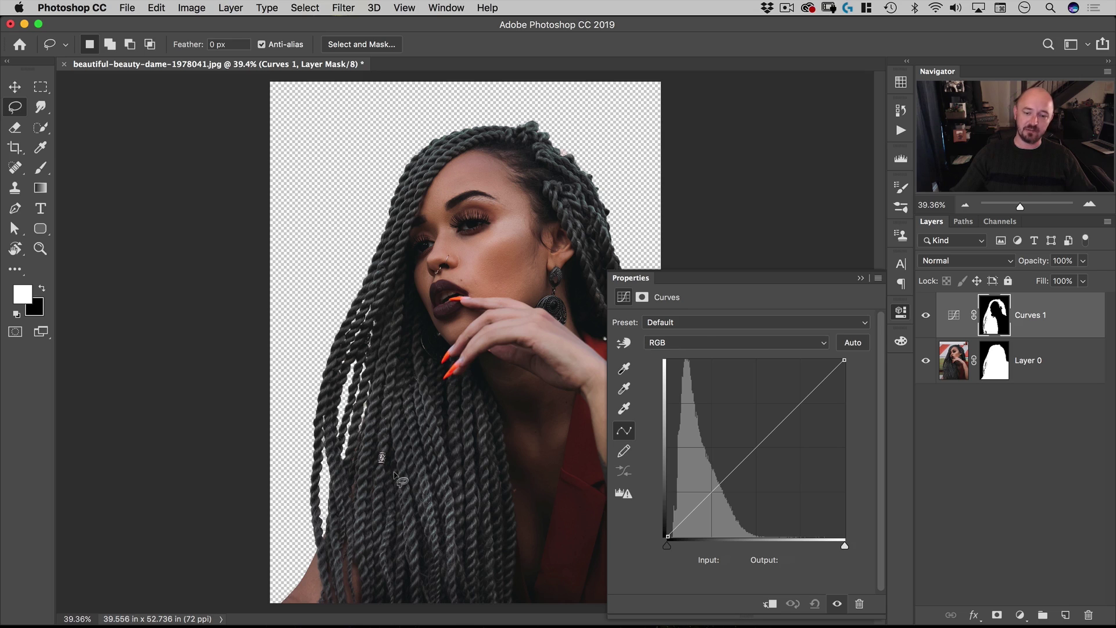
{"action": "left_click", "coordinate": [723, 344]}
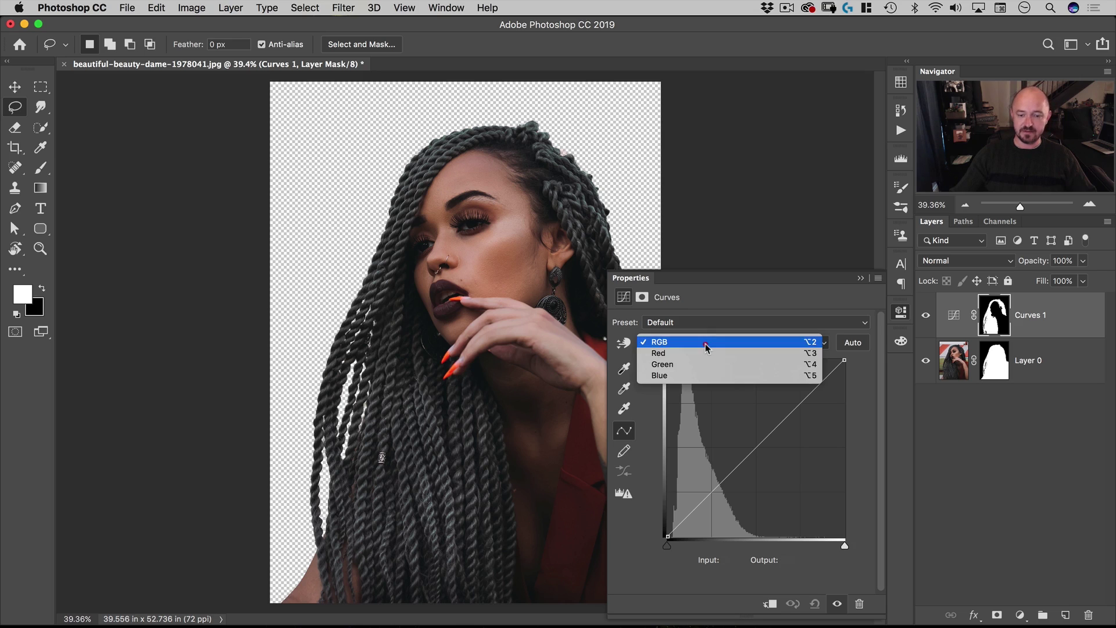
{"action": "left_click", "coordinate": [662, 377]}
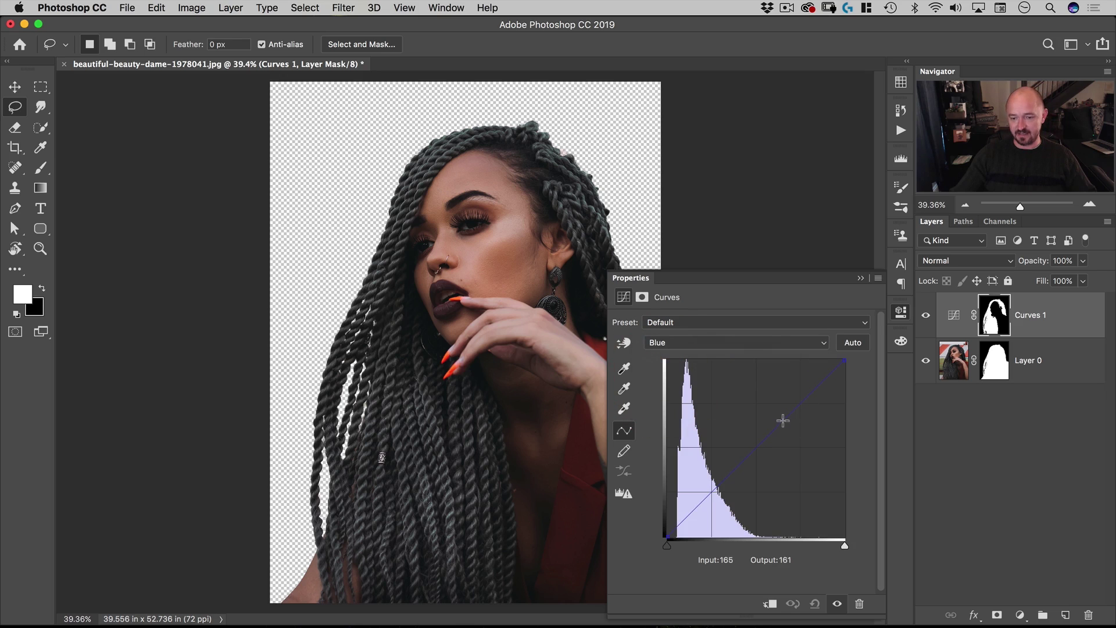
Pull the Blue curve down at 188→126 and 102→58, and lower the Green curve at 187→168
{"action": "left_click_drag", "start_coordinate": [783, 420], "coordinate": [799, 449]}
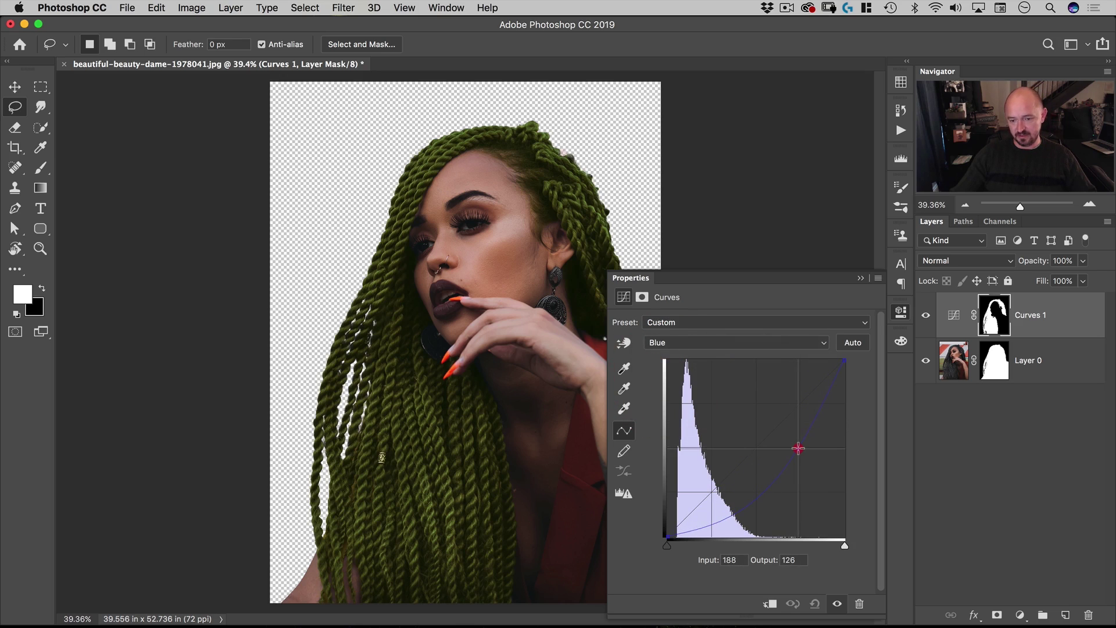
{"action": "left_click_drag", "start_coordinate": [723, 512], "coordinate": [737, 496]}
{"action": "left_click", "coordinate": [692, 348]}
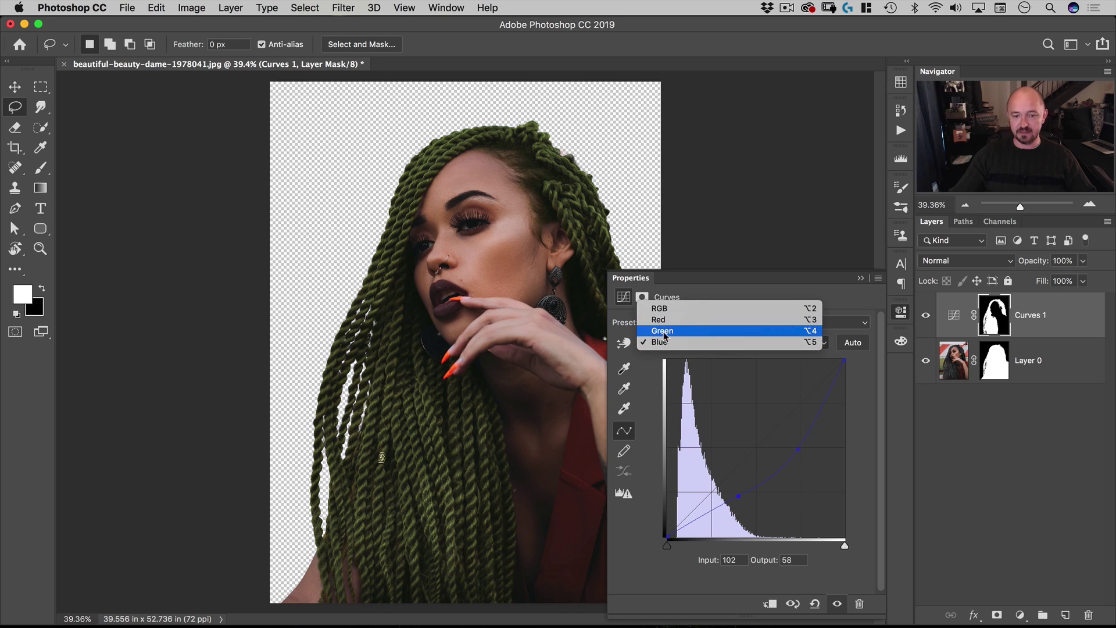
{"action": "left_click", "coordinate": [674, 332]}
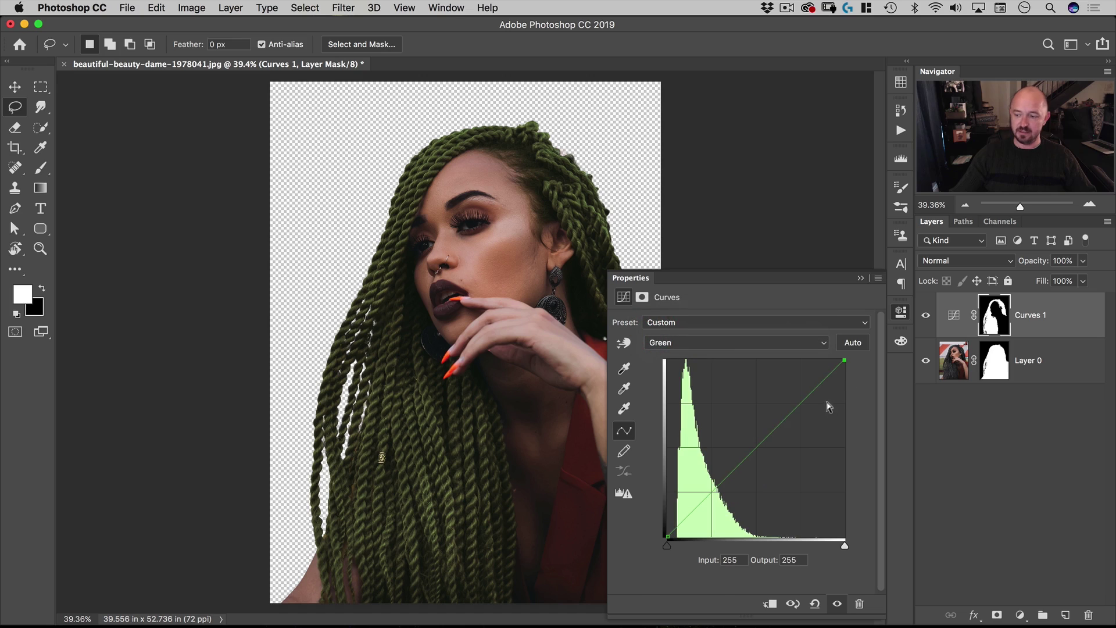
{"action": "left_click_drag", "start_coordinate": [798, 403], "coordinate": [798, 418]}
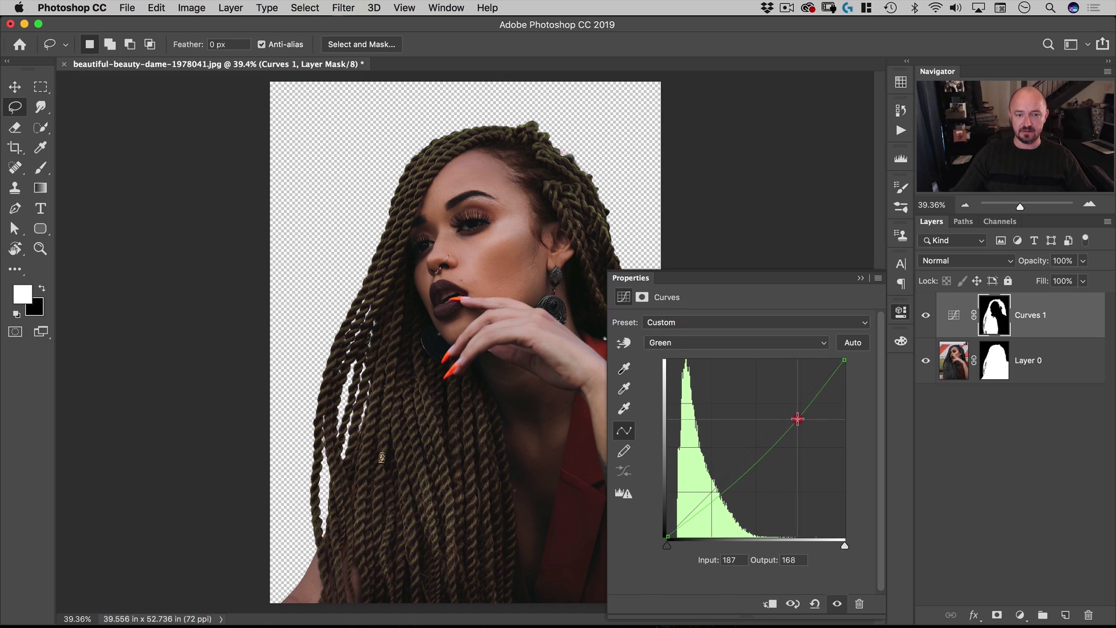
Raise the Red curve through points 152→189 and 81→109 to turn the hair reddish brown, and close the curve settings
{"action": "left_click", "coordinate": [697, 344]}
{"action": "left_click", "coordinate": [697, 330]}
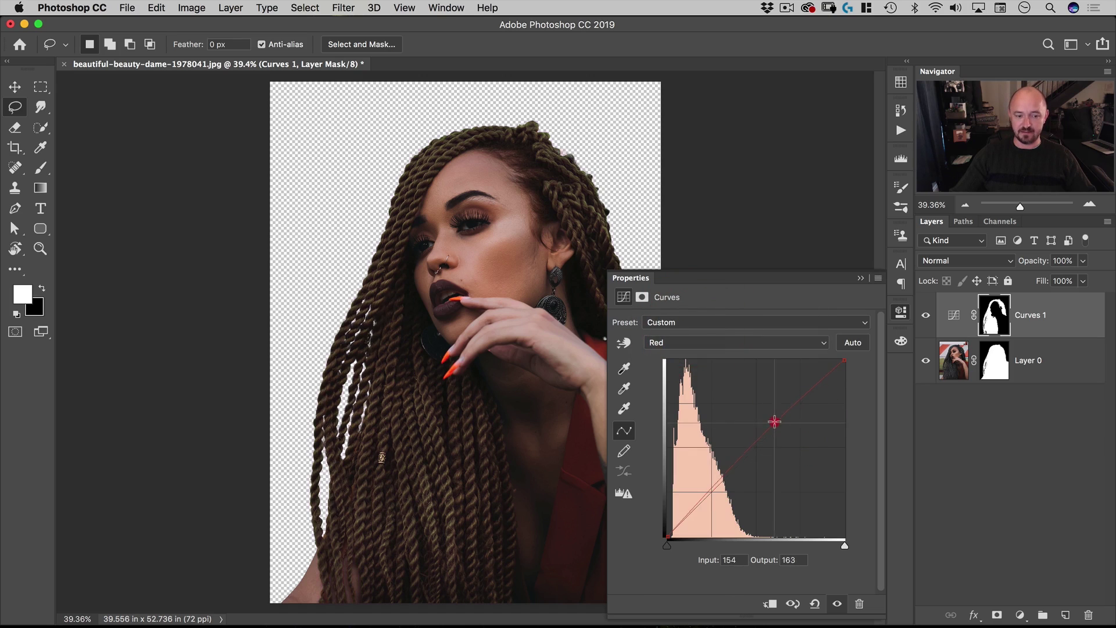
{"action": "left_click_drag", "start_coordinate": [774, 422], "coordinate": [770, 406]}
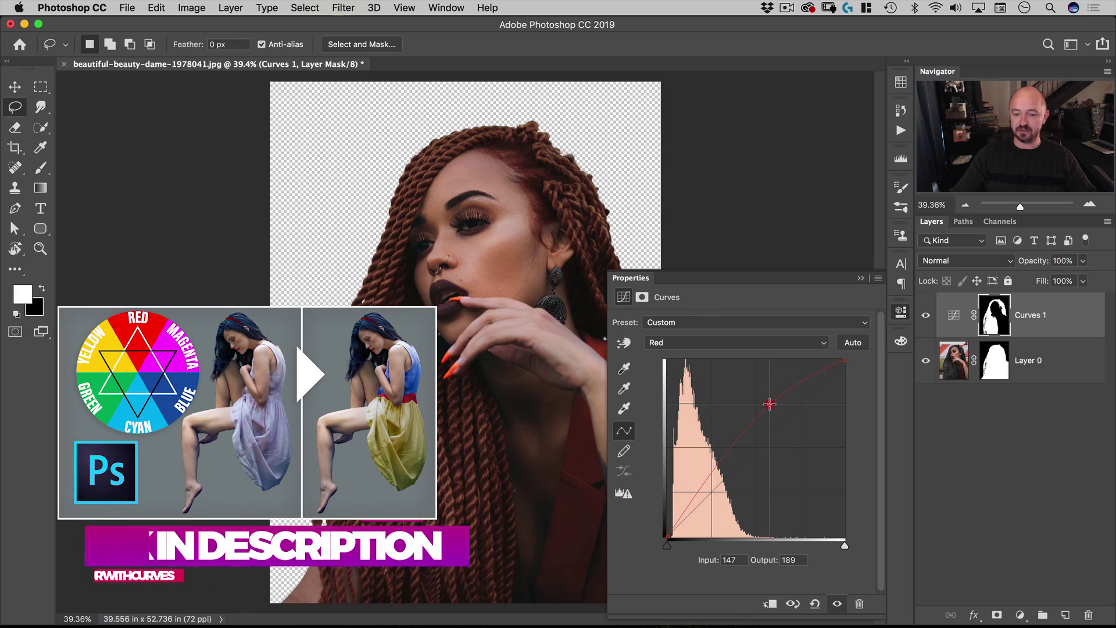
{"action": "left_click_drag", "start_coordinate": [770, 404], "coordinate": [771, 405]}
{"action": "left_click_drag", "start_coordinate": [771, 404], "coordinate": [773, 404]}
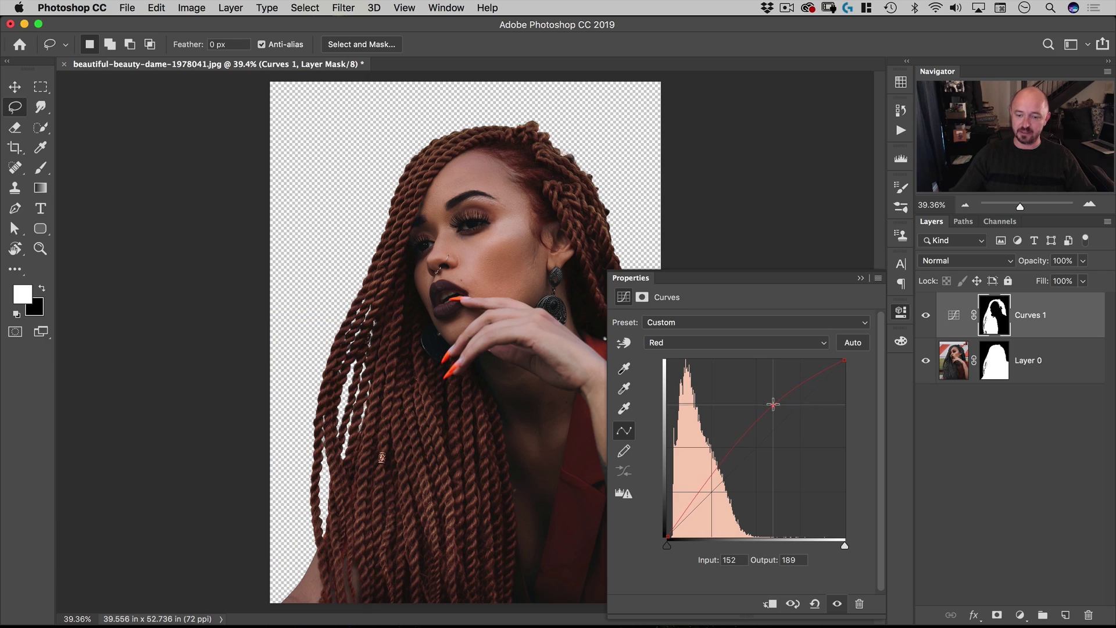
{"action": "left_click_drag", "start_coordinate": [721, 464], "coordinate": [723, 461]}
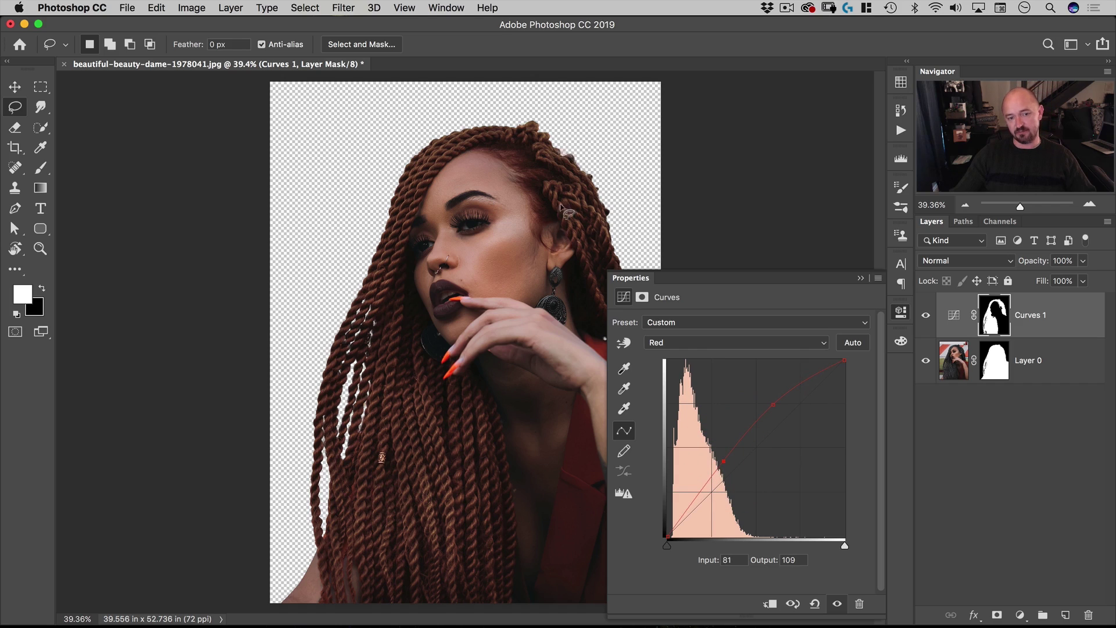
{"action": "left_click", "coordinate": [954, 314]}
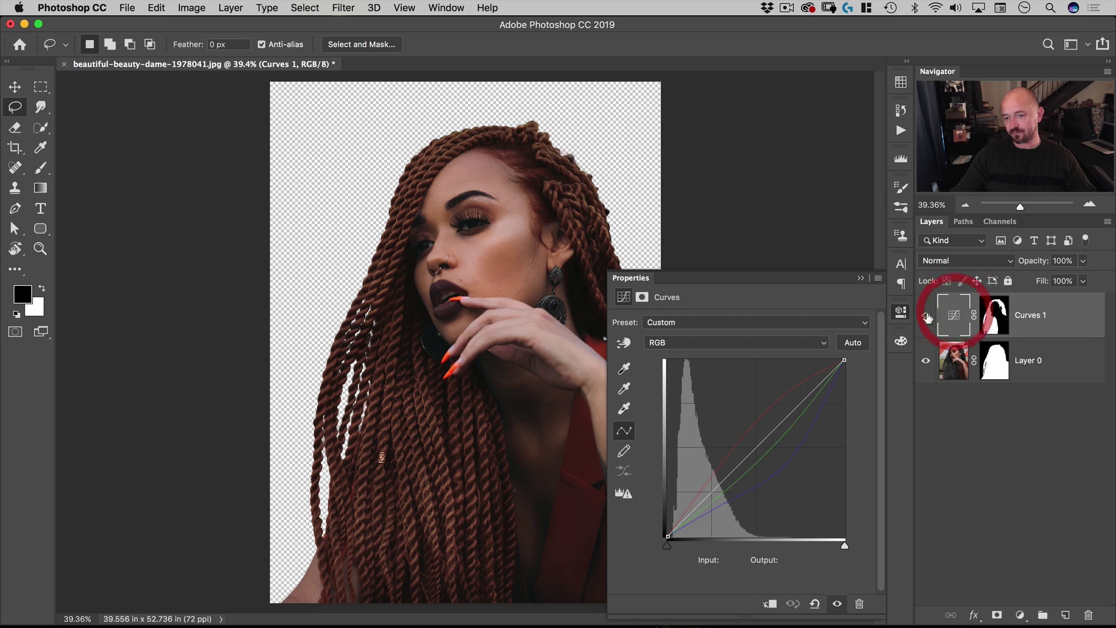
{"action": "left_click", "coordinate": [904, 314]}
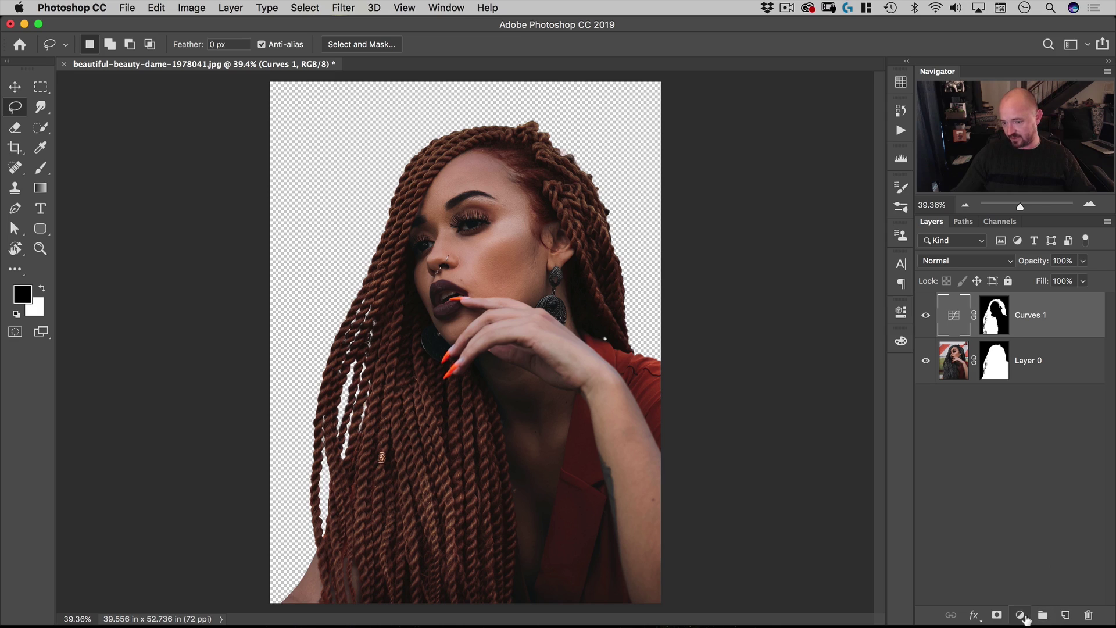
Add a second Curves adjustment layer, brighten its RGB curve with two raised points, and move the black point to input 7
{"action": "left_click", "coordinate": [1020, 615]}
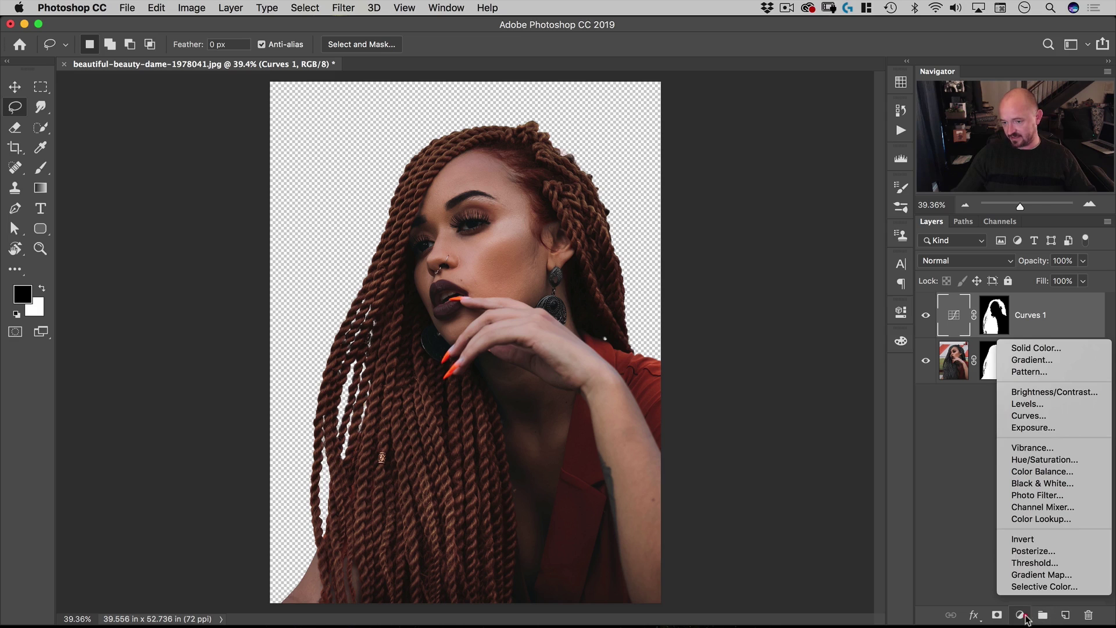
{"action": "left_click", "coordinate": [1029, 416]}
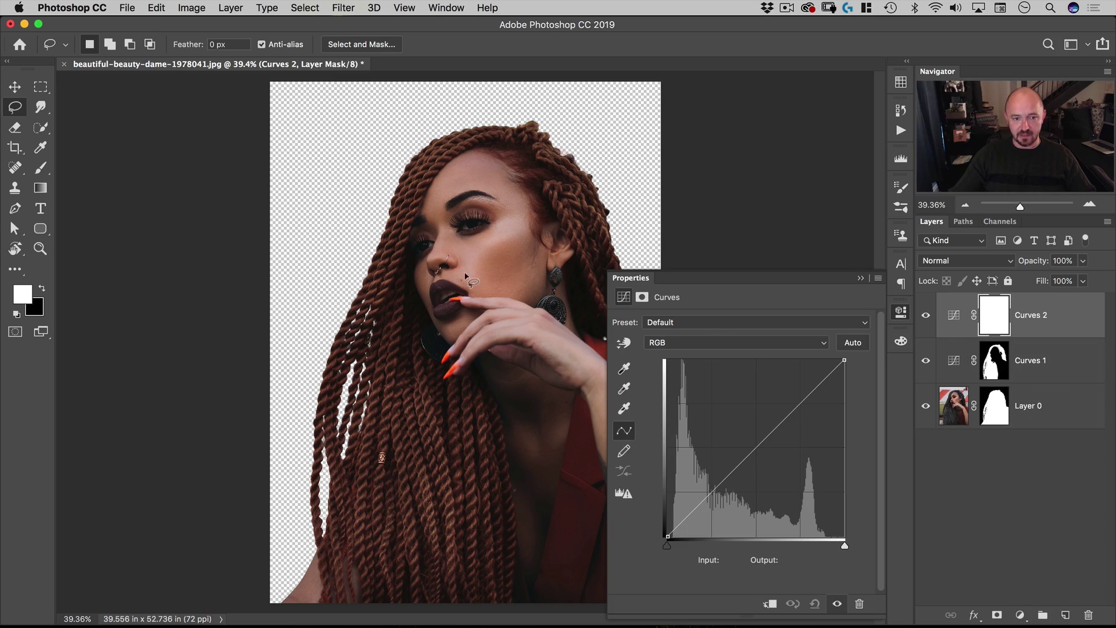
{"action": "left_click_drag", "start_coordinate": [761, 442], "coordinate": [753, 421]}
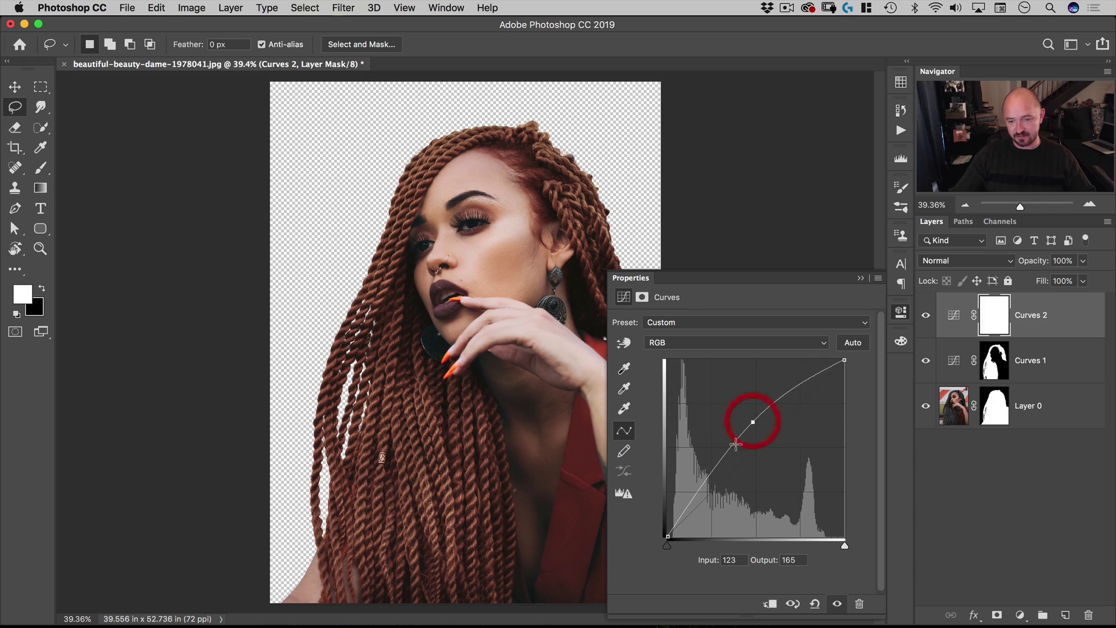
{"action": "left_click", "coordinate": [708, 473]}
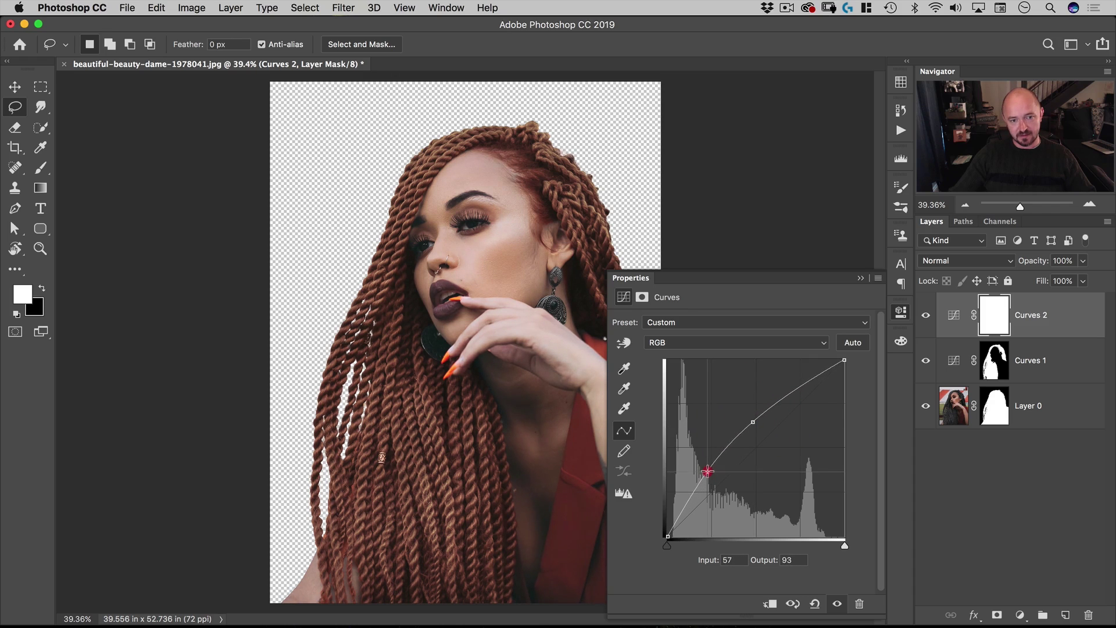
{"action": "left_click_drag", "start_coordinate": [752, 422], "coordinate": [753, 417]}
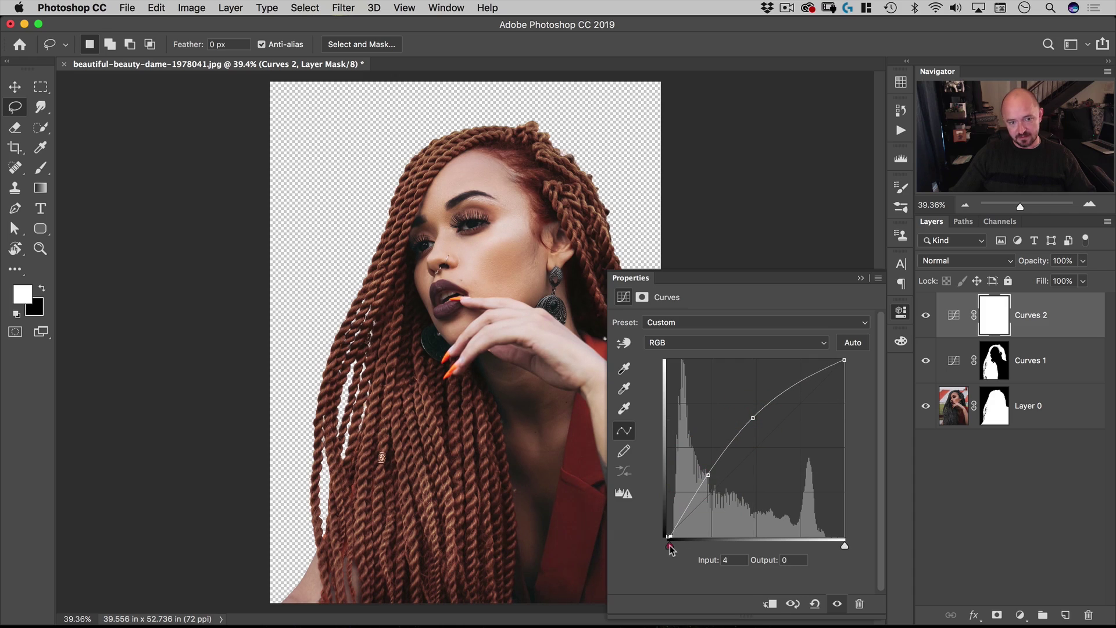
{"action": "left_click", "coordinate": [671, 545]}
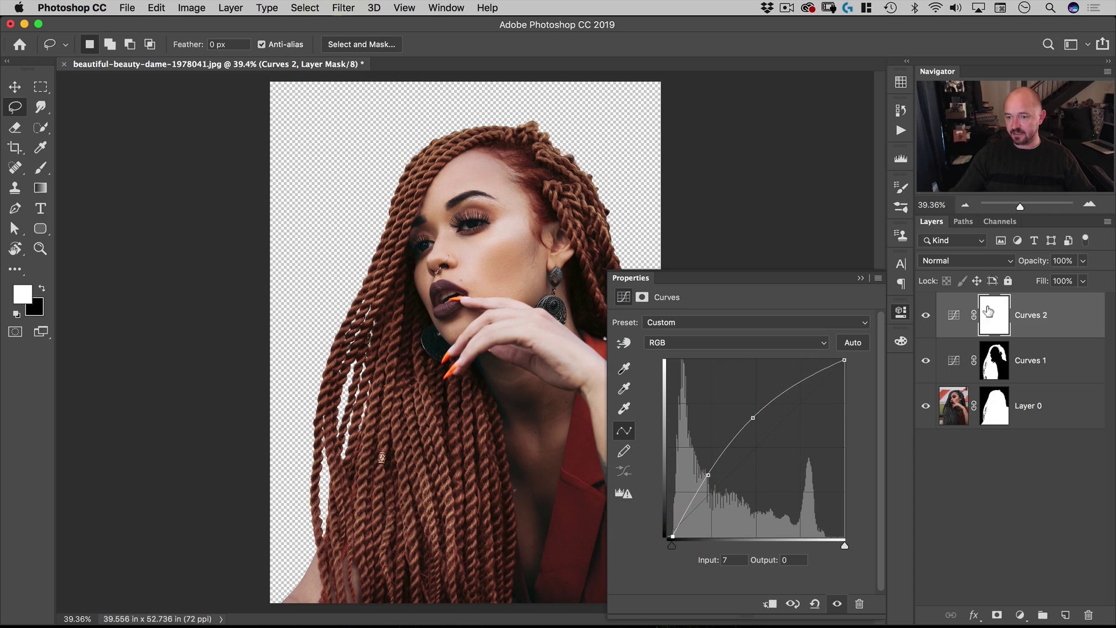
Fill the layer mask of Curves 2 with black to hide the brightening
{"action": "left_click", "coordinate": [992, 314]}
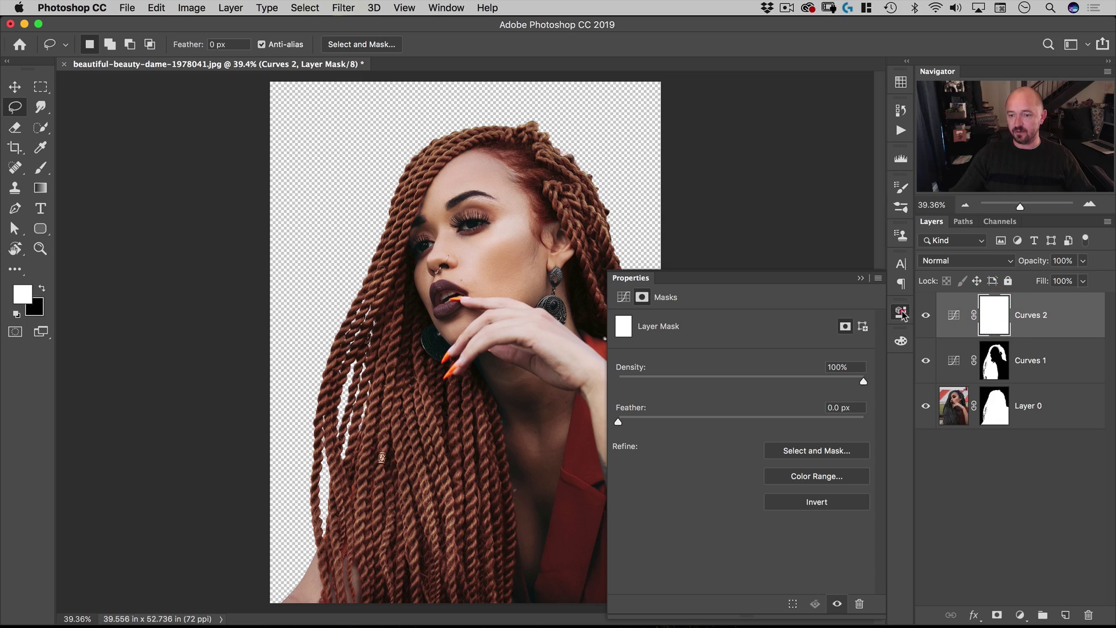
{"action": "left_click", "coordinate": [995, 314]}
{"action": "key", "text": "super+BackSpace"}
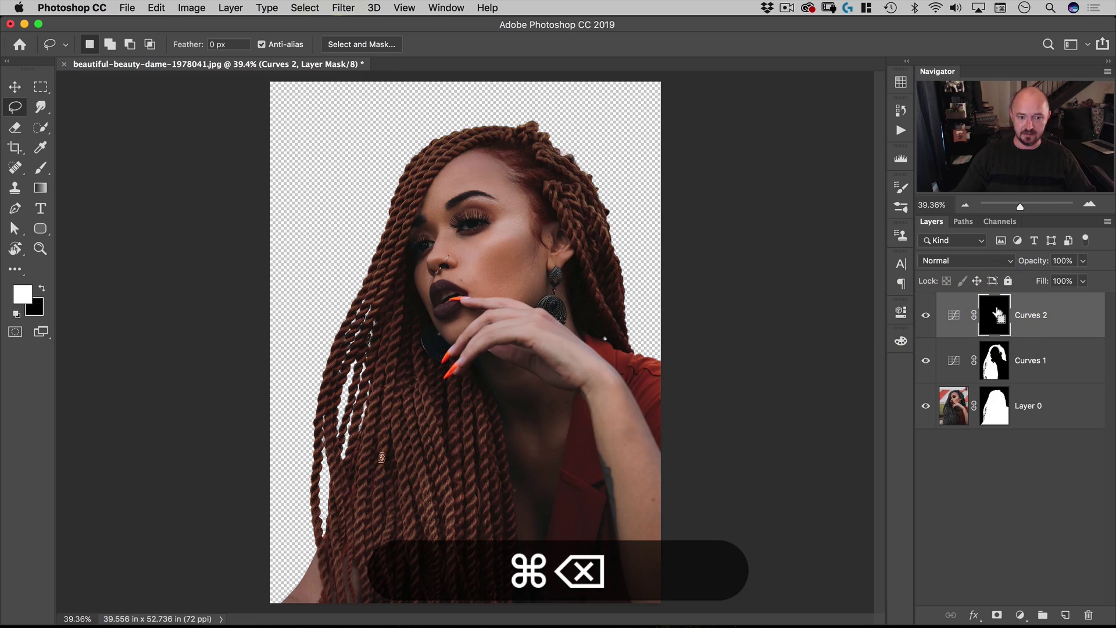
Paint both eyes white on the Curves 2 mask with a soft round brush at 0% hardness and about 219 px
{"action": "left_click", "coordinate": [40, 168]}
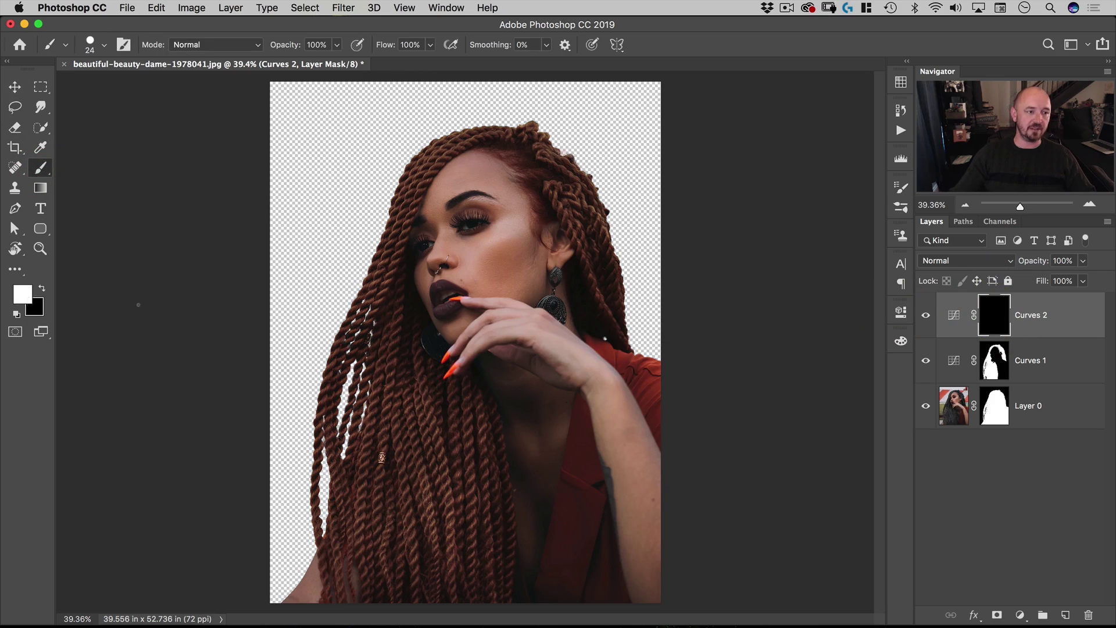
{"action": "right_click", "coordinate": [368, 247]}
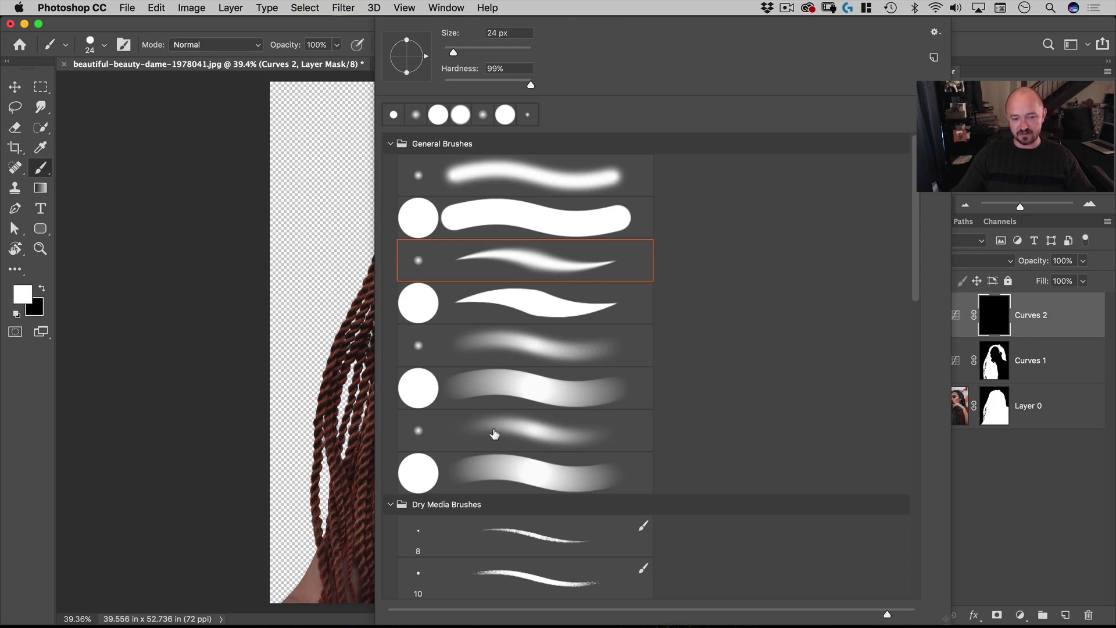
{"action": "left_click", "coordinate": [494, 433]}
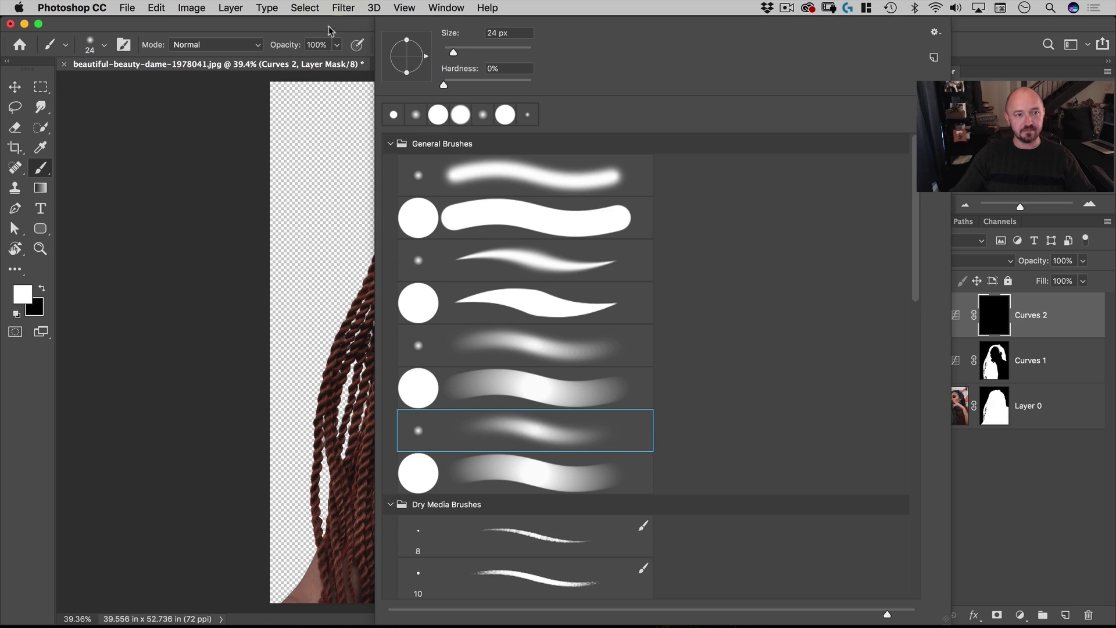
{"action": "left_click", "coordinate": [311, 22]}
{"action": "left_click_drag", "start_coordinate": [491, 218], "coordinate": [555, 203]}
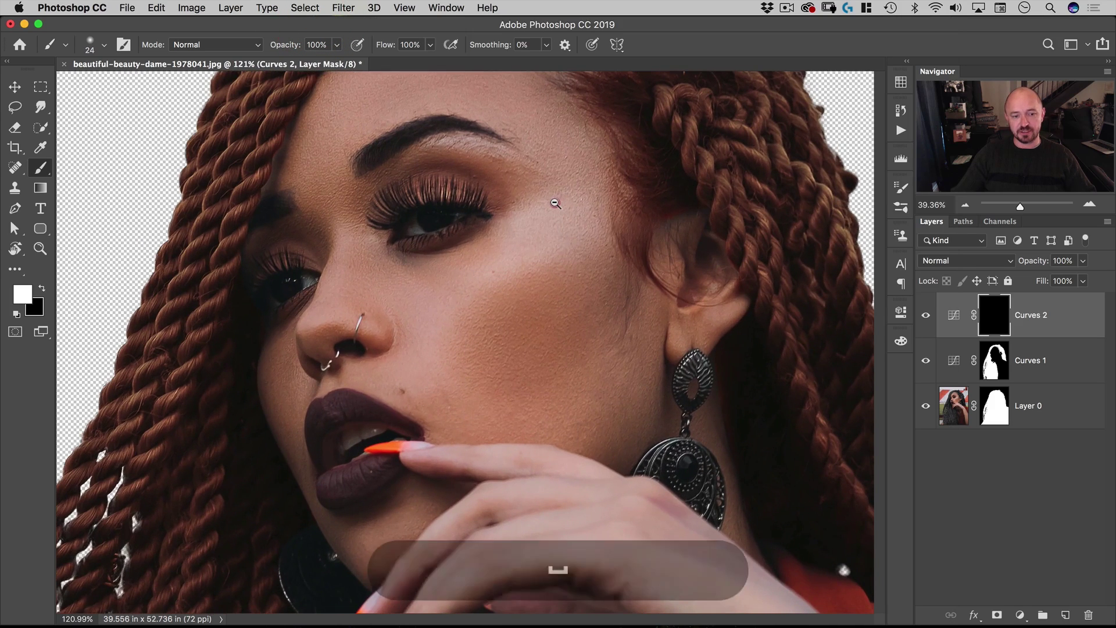
{"action": "left_click_drag", "start_coordinate": [424, 222], "coordinate": [492, 214]}
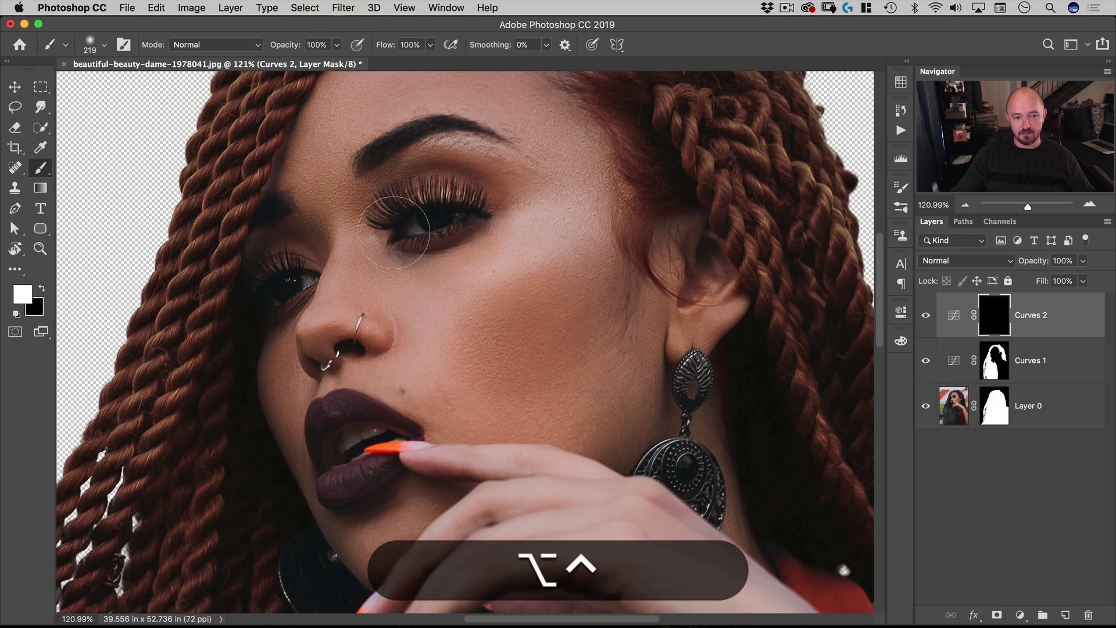
{"action": "mouse_move", "coordinate": [393, 232]}
{"action": "left_mouse_down"}
{"action": "mouse_move", "coordinate": [469, 211]}
{"action": "mouse_move", "coordinate": [417, 187]}
{"action": "mouse_move", "coordinate": [386, 203]}
{"action": "mouse_move", "coordinate": [407, 228]}
{"action": "mouse_move", "coordinate": [478, 207]}
{"action": "left_mouse_up"}
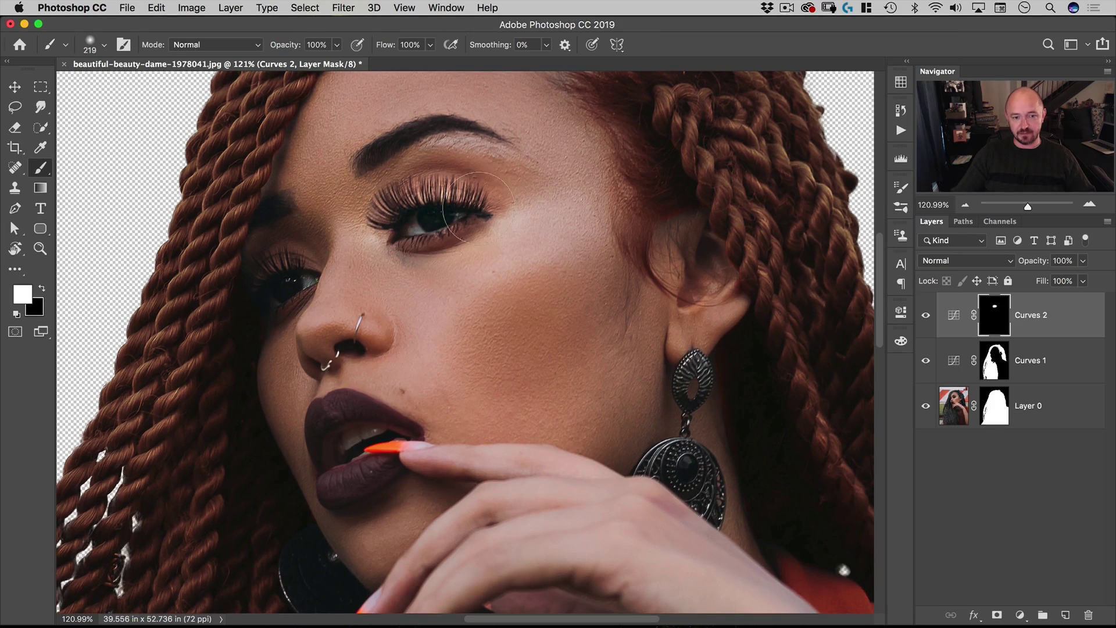
{"action": "mouse_move", "coordinate": [294, 291]}
{"action": "left_mouse_down"}
{"action": "mouse_move", "coordinate": [273, 276]}
{"action": "mouse_move", "coordinate": [279, 249]}
{"action": "mouse_move", "coordinate": [273, 270]}
{"action": "mouse_move", "coordinate": [284, 279]}
{"action": "left_mouse_up"}
Paint the lips white on the Curves 2 mask with the soft brush reduced to about 115 px
{"action": "left_click_drag", "start_coordinate": [416, 354], "coordinate": [386, 201]}
{"action": "left_click_drag", "start_coordinate": [331, 271], "coordinate": [285, 294]}
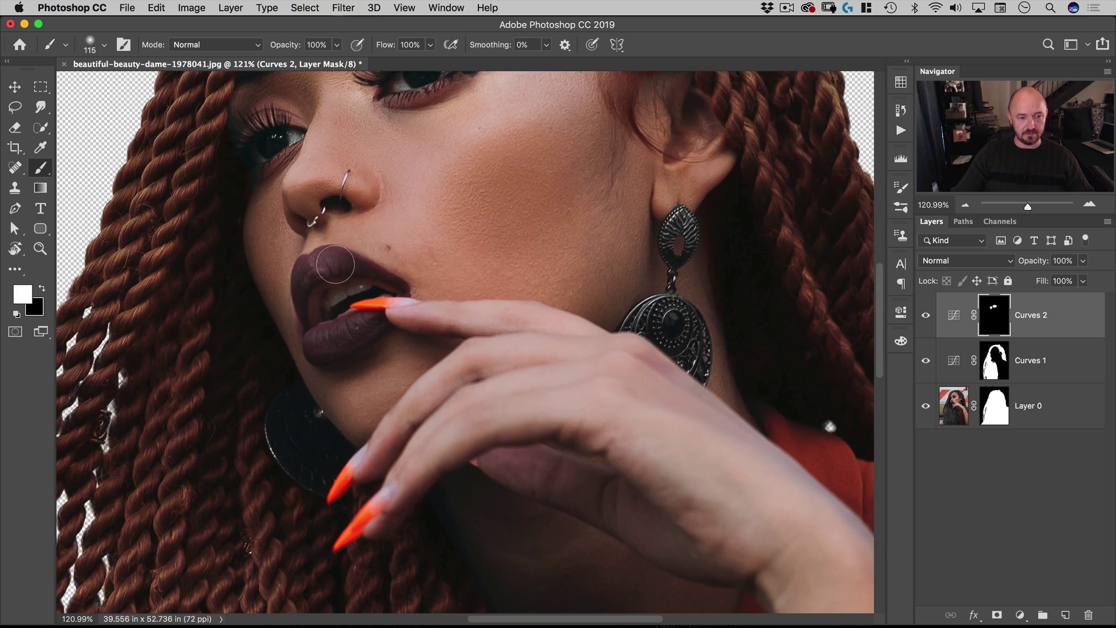
{"action": "mouse_move", "coordinate": [357, 287]}
{"action": "left_mouse_down"}
{"action": "mouse_move", "coordinate": [319, 314]}
{"action": "mouse_move", "coordinate": [323, 345]}
{"action": "mouse_move", "coordinate": [356, 322]}
{"action": "mouse_move", "coordinate": [328, 345]}
{"action": "left_mouse_up"}
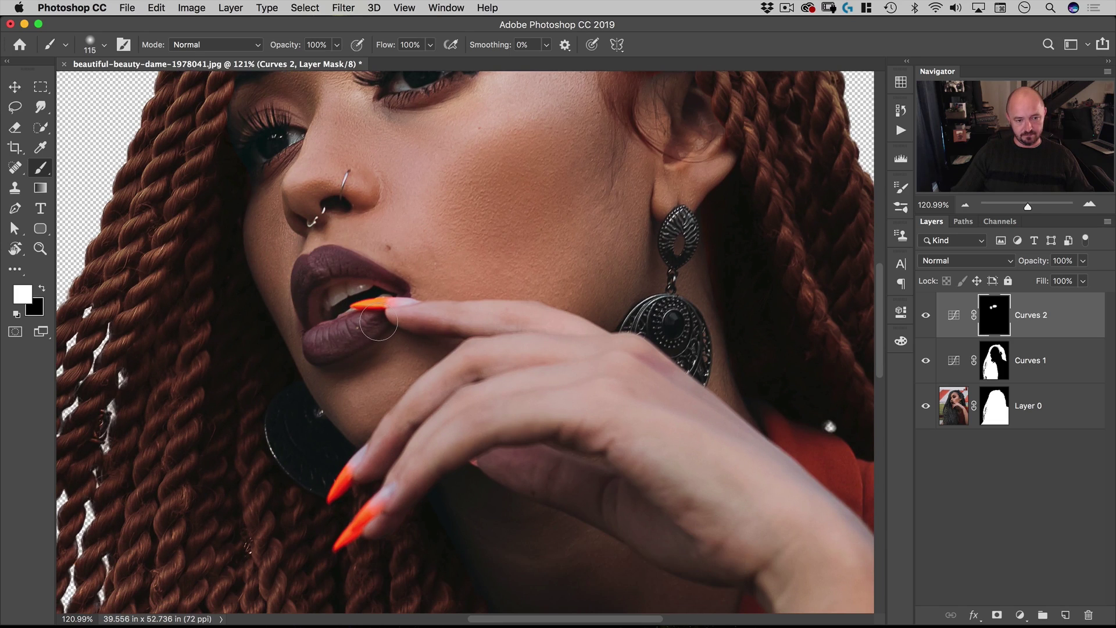
{"action": "left_click_drag", "start_coordinate": [712, 306], "coordinate": [521, 304]}
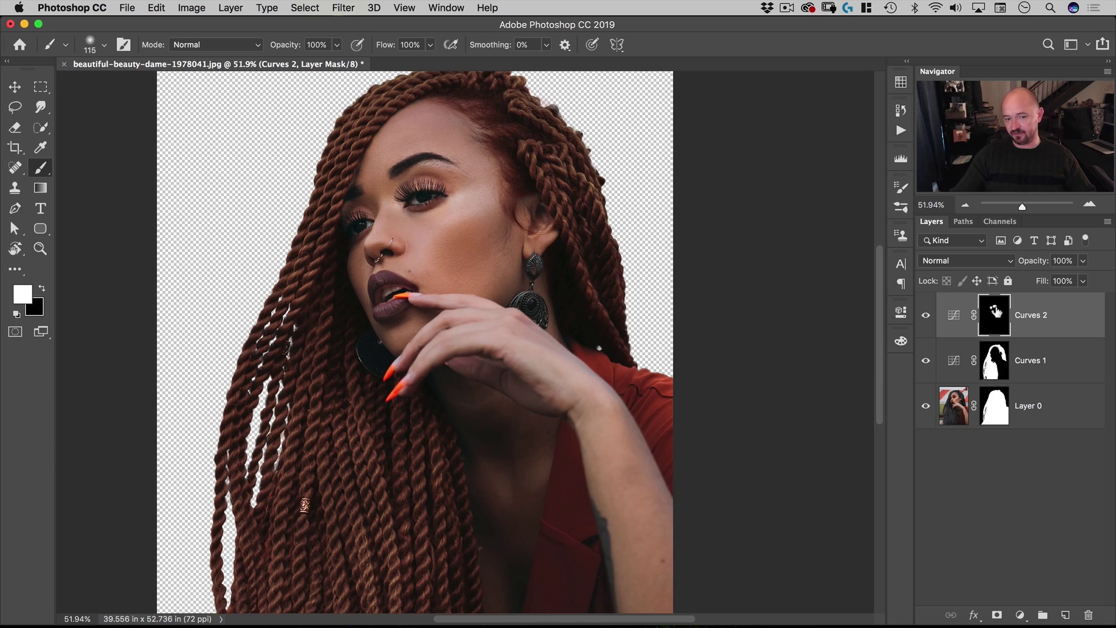
Try starting a Pen path on the round earring with the existing work path deselected, and undo it
{"action": "mouse_move", "coordinate": [549, 309]}
{"action": "left_mouse_down"}
{"action": "mouse_move", "coordinate": [625, 269]}
{"action": "mouse_move", "coordinate": [541, 358]}
{"action": "mouse_move", "coordinate": [546, 378]}
{"action": "left_mouse_up"}
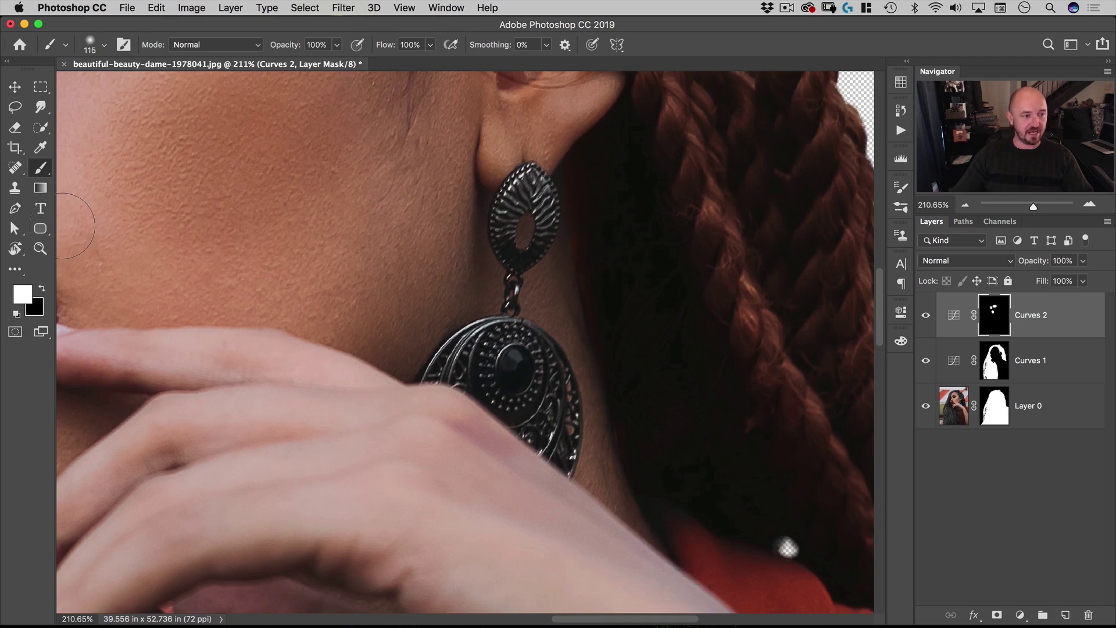
{"action": "key", "text": "p"}
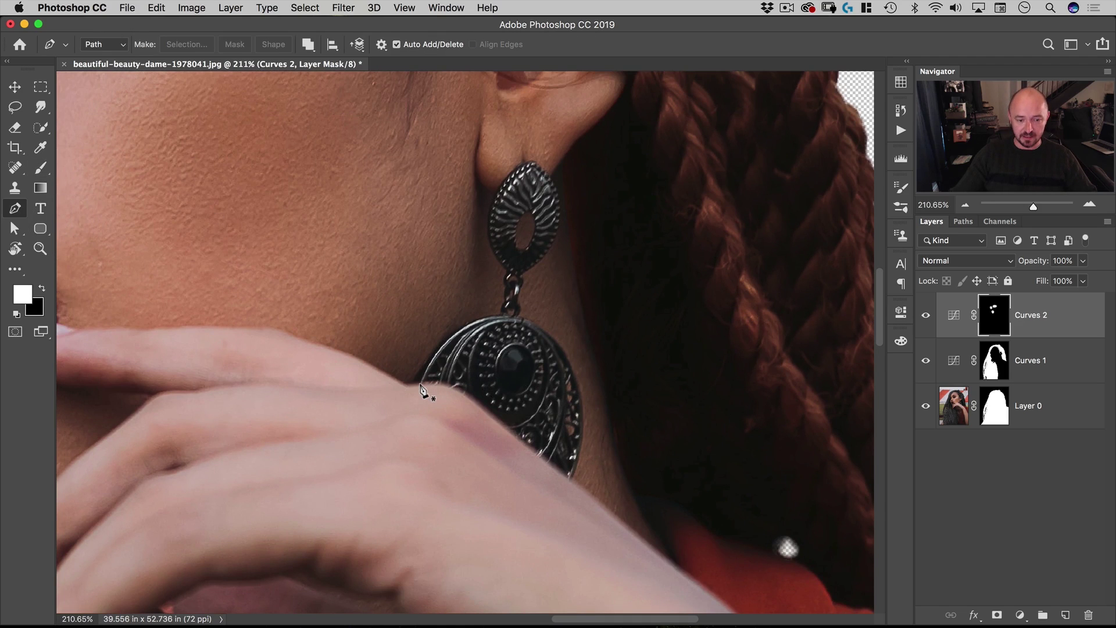
{"action": "left_click", "coordinate": [962, 222]}
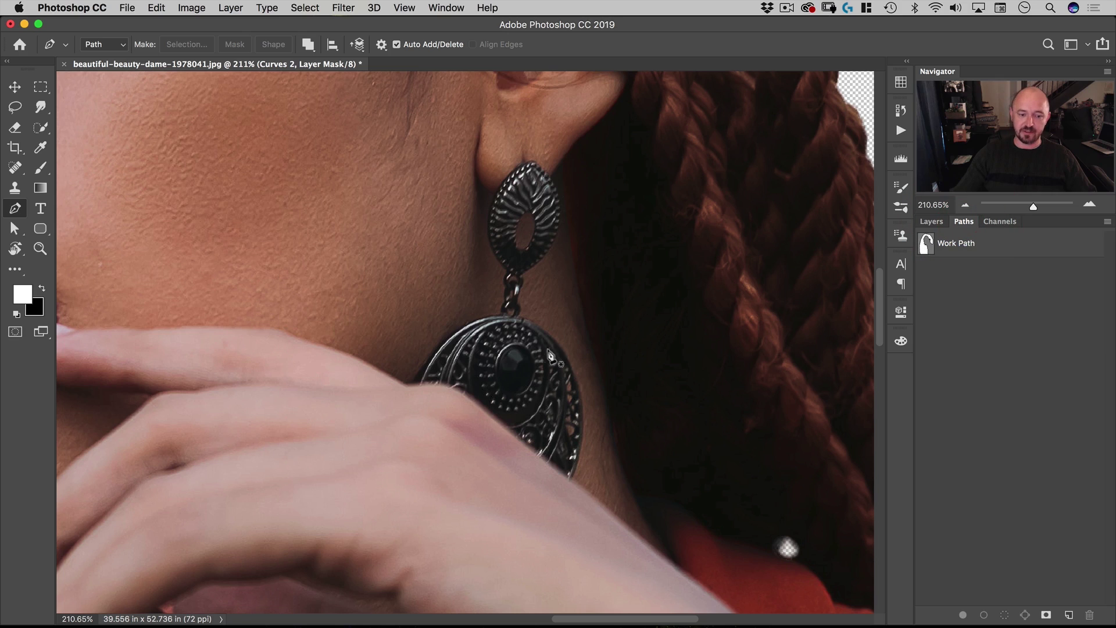
{"action": "left_click_drag", "start_coordinate": [467, 337], "coordinate": [533, 317]}
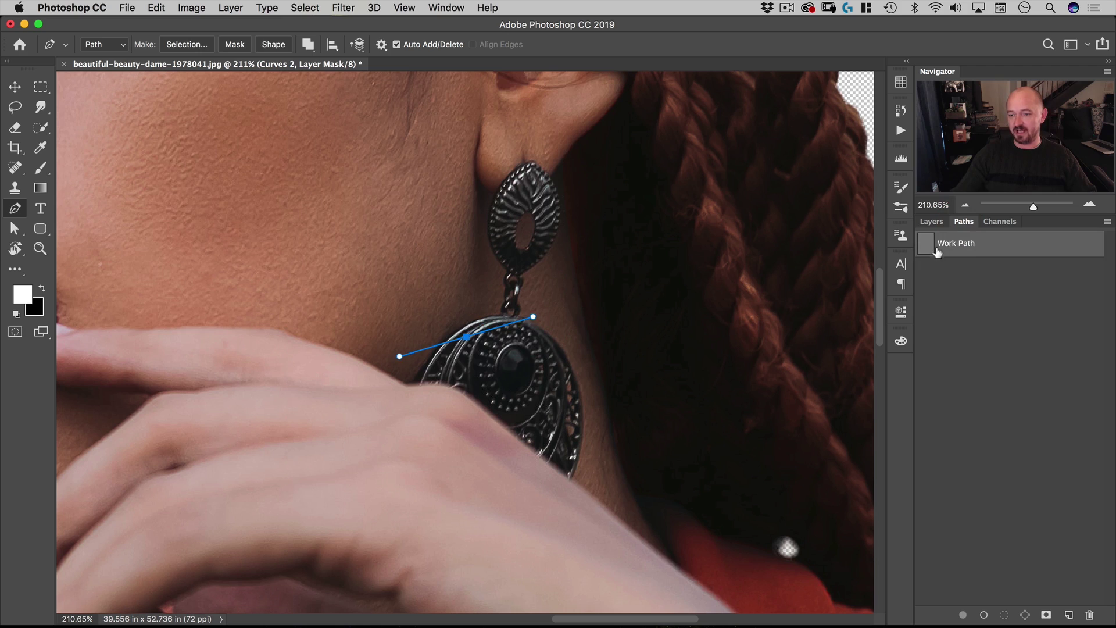
{"action": "key", "text": "super+z"}
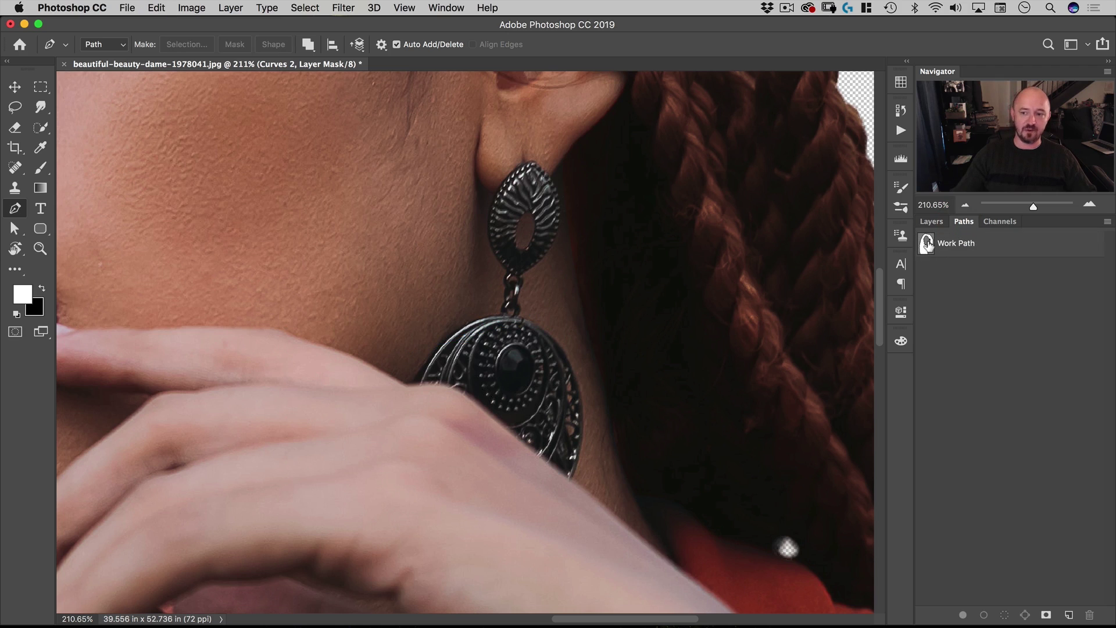
Save the existing work path under the name "hair"
{"action": "left_click", "coordinate": [926, 243]}
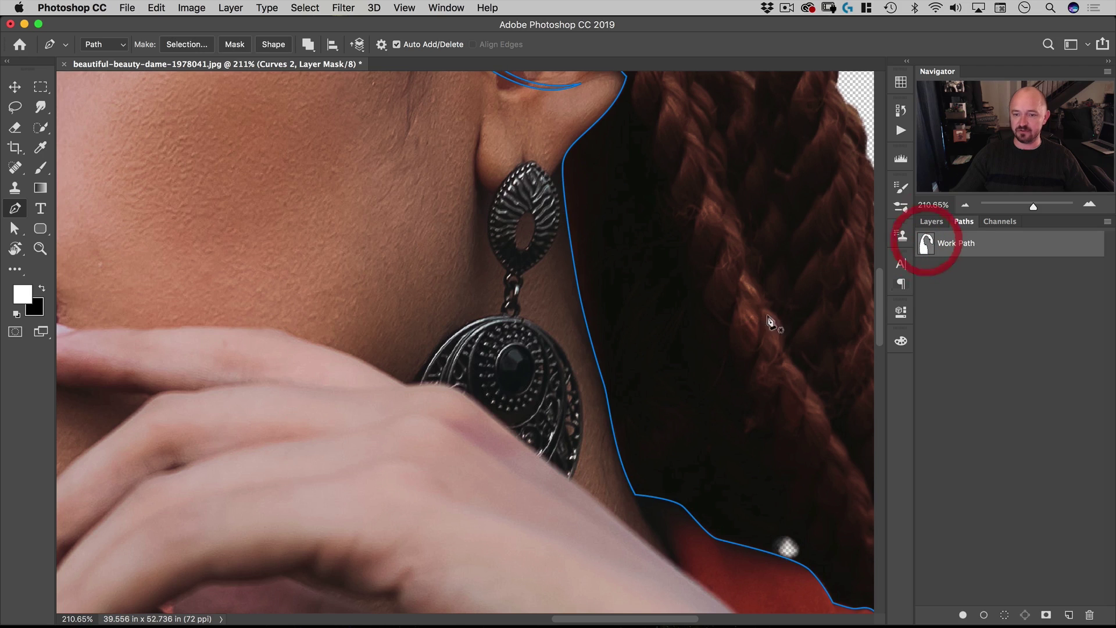
{"action": "double_click", "coordinate": [950, 247]}
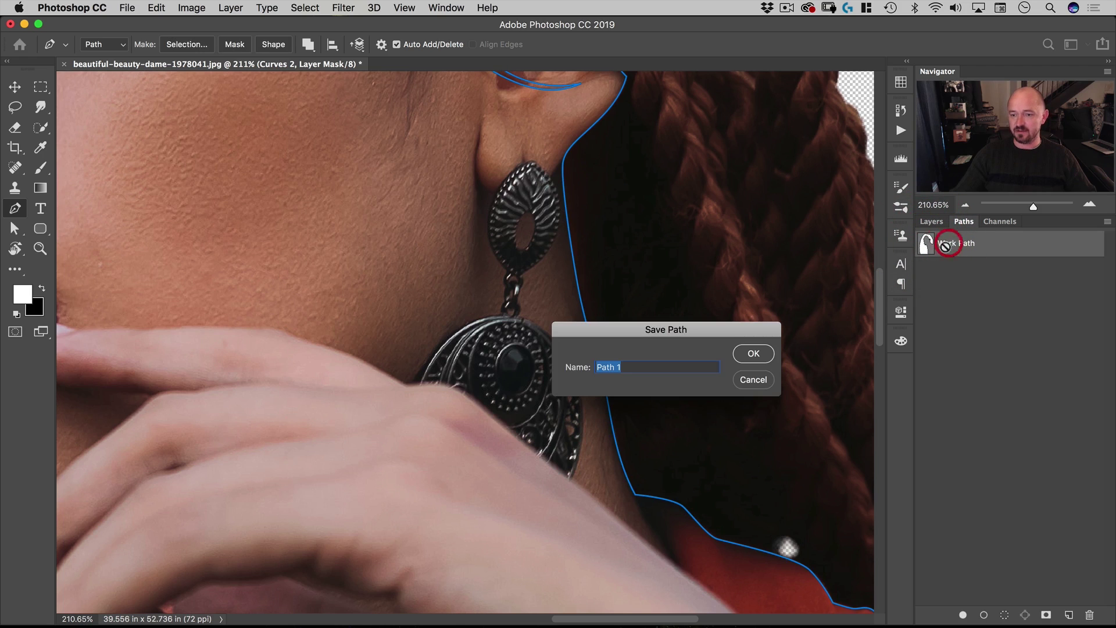
{"action": "left_click_drag", "start_coordinate": [683, 329], "coordinate": [676, 239]}
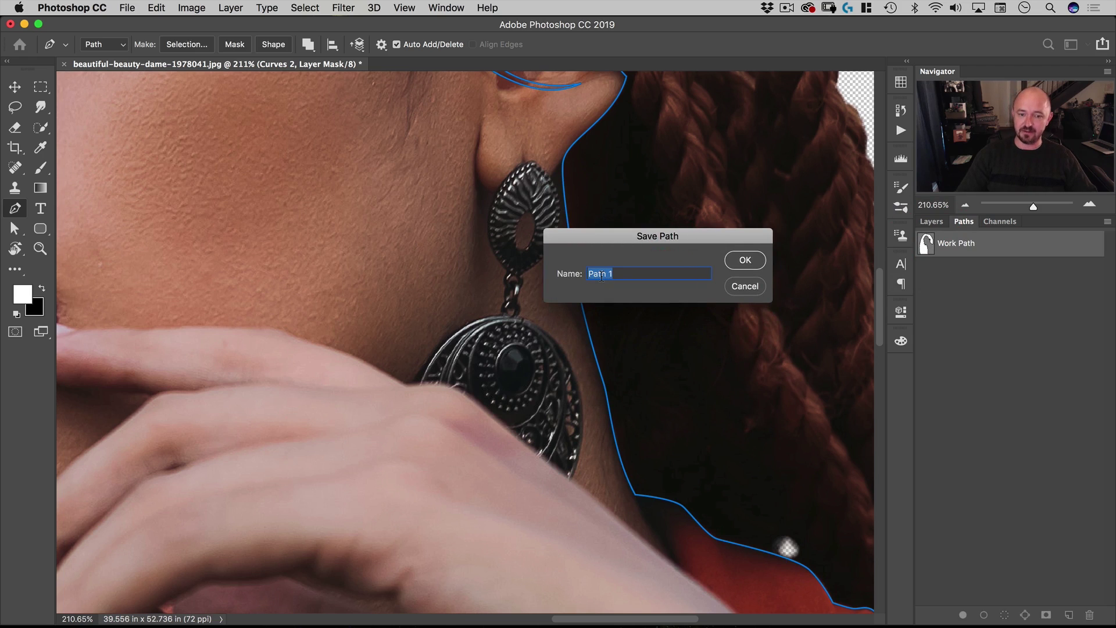
{"action": "type", "text": "hair"}
{"action": "key", "text": "Return"}
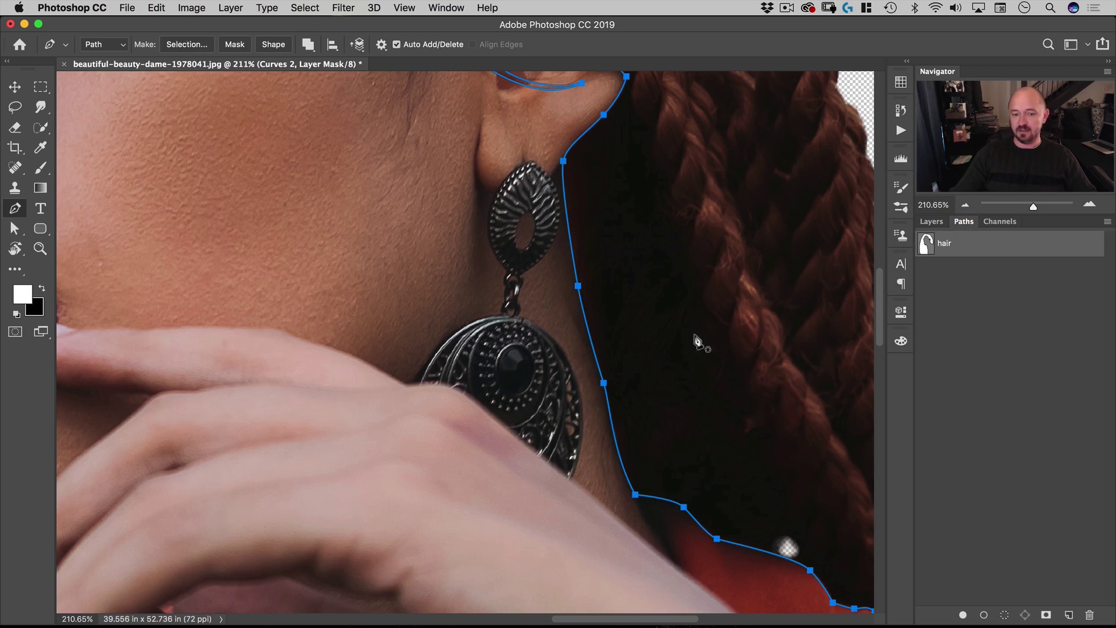
With the hair path deselected, draw a new Pen path from the hand over the round pendant's outer edge and up the chain
{"action": "left_click", "coordinate": [990, 325]}
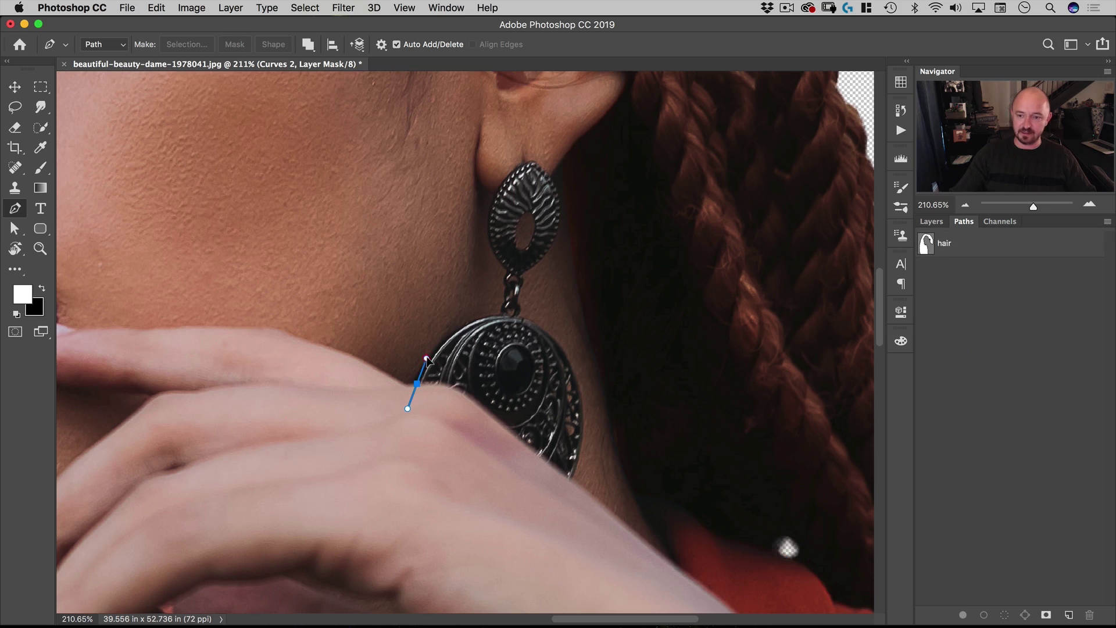
{"action": "left_click_drag", "start_coordinate": [427, 359], "coordinate": [594, 299]}
{"action": "key", "text": "alt"}
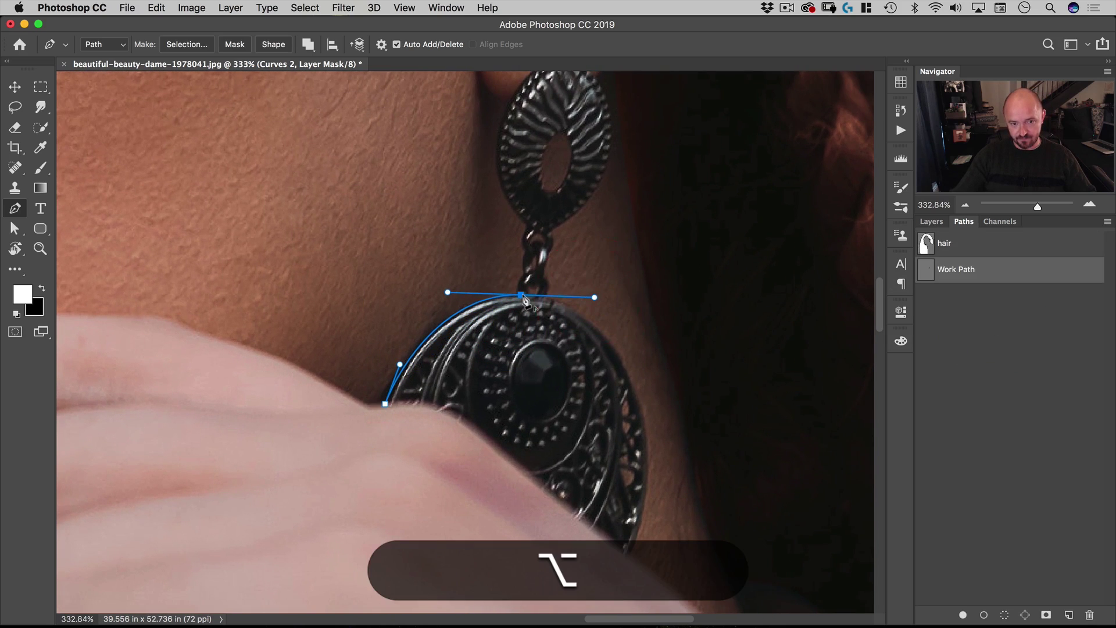
{"action": "left_click_drag", "start_coordinate": [523, 274], "coordinate": [534, 262]}
{"action": "left_click", "coordinate": [524, 273], "text": "alt"}
{"action": "left_click", "coordinate": [525, 248]}
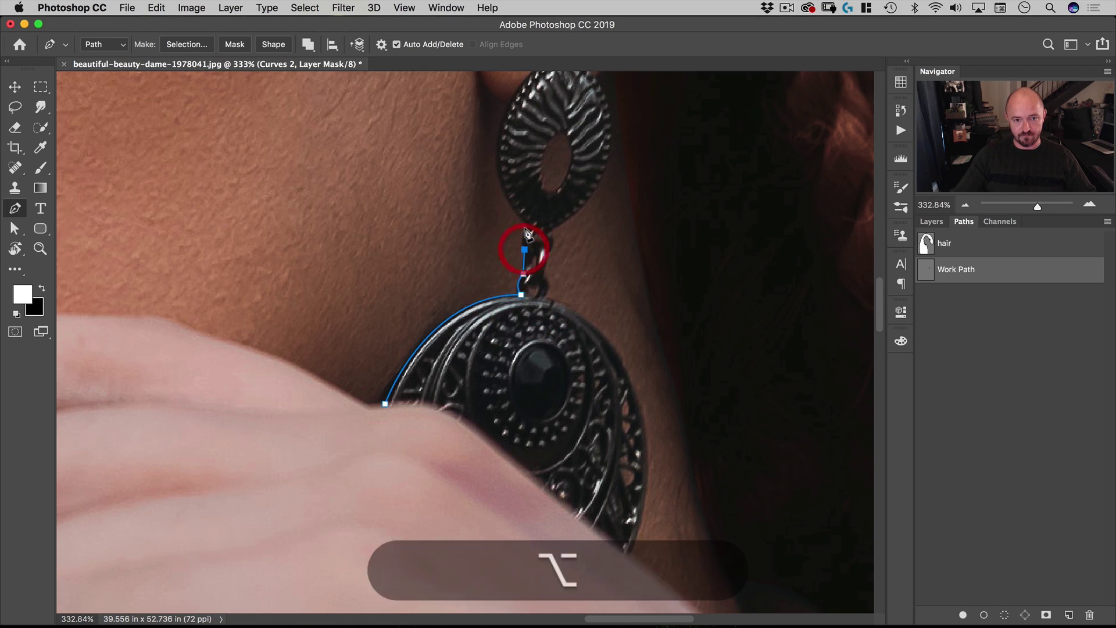
{"action": "left_click", "coordinate": [526, 223]}
Continue the path around both sides of the earring's leaf-shaped upper piece, back down to the chain
{"action": "left_click_drag", "start_coordinate": [534, 218], "coordinate": [482, 400]}
{"action": "left_click_drag", "start_coordinate": [454, 306], "coordinate": [470, 244]}
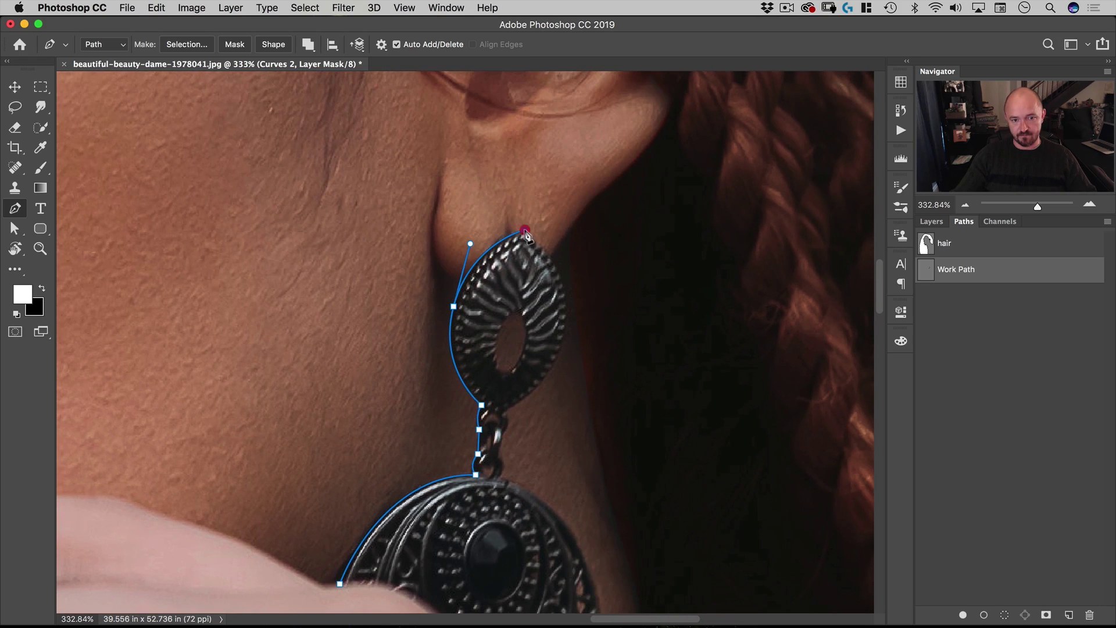
{"action": "left_click", "coordinate": [525, 231]}
{"action": "left_click_drag", "start_coordinate": [562, 338], "coordinate": [538, 404]}
{"action": "left_click", "coordinate": [503, 412]}
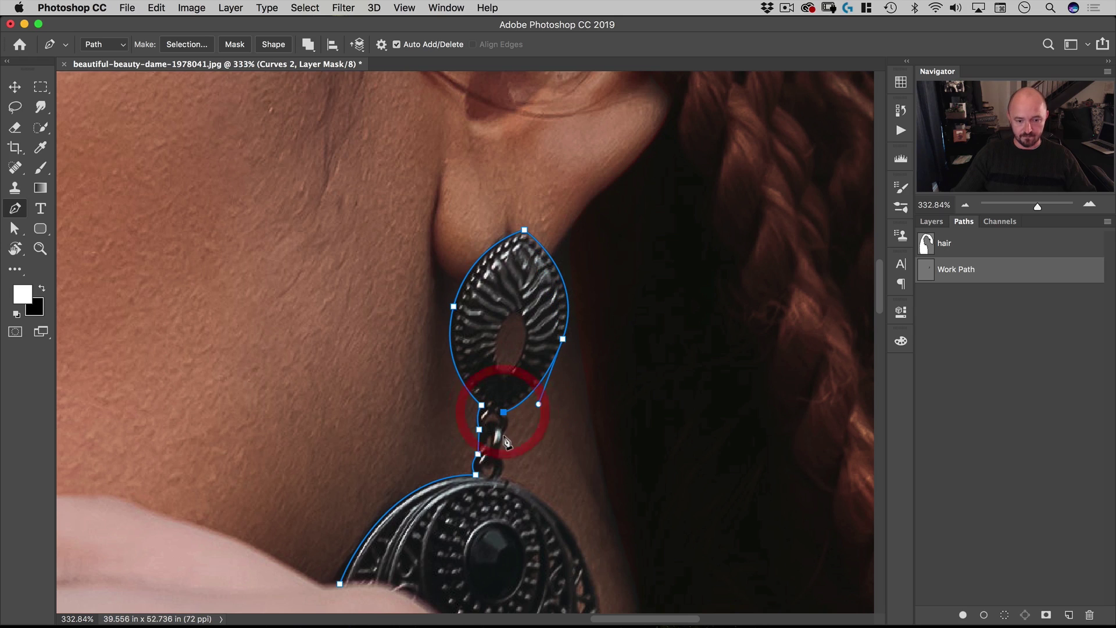
Trace the other side of the chain links down to the top of the round pendant
{"action": "left_click_drag", "start_coordinate": [495, 444], "coordinate": [498, 458]}
{"action": "left_click", "coordinate": [503, 435], "text": "alt"}
{"action": "left_click", "coordinate": [500, 453], "text": "alt"}
{"action": "left_click", "coordinate": [500, 453], "text": "alt"}
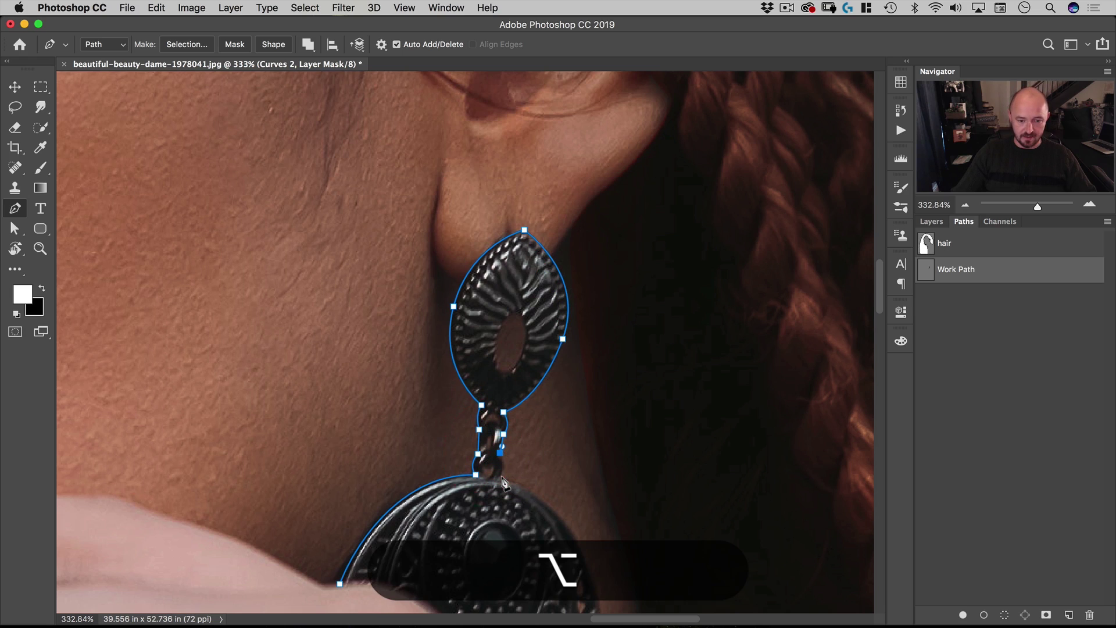
{"action": "left_click", "coordinate": [501, 476], "text": "alt"}
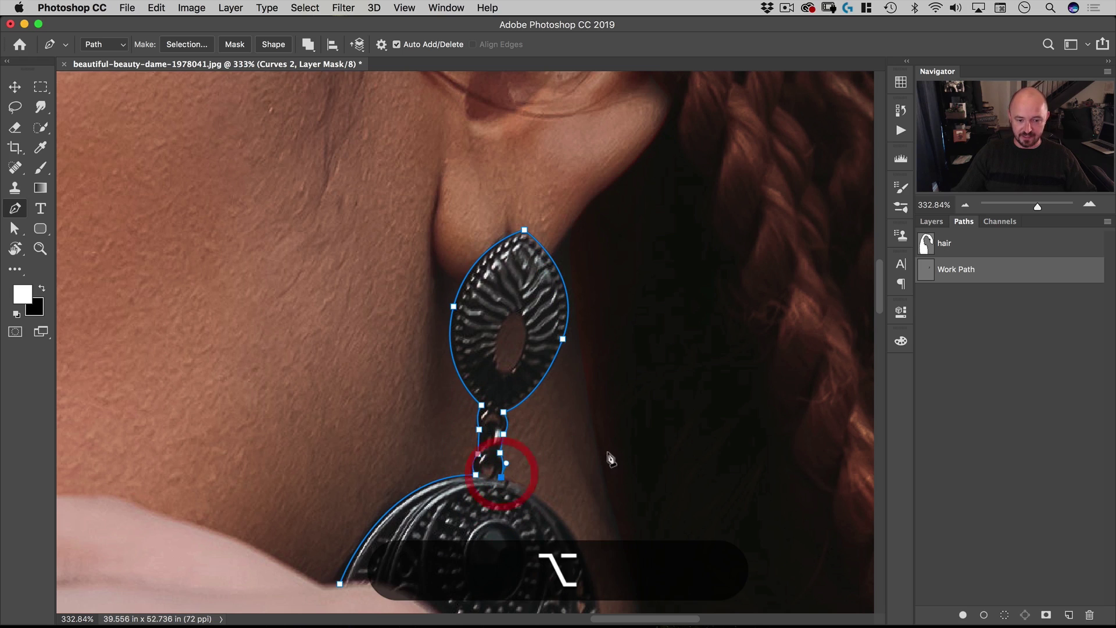
Trace the pendant's remaining curved edge and the hand's edge below it, closing the path at its starting anchor
{"action": "left_click_drag", "start_coordinate": [602, 418], "coordinate": [553, 91]}
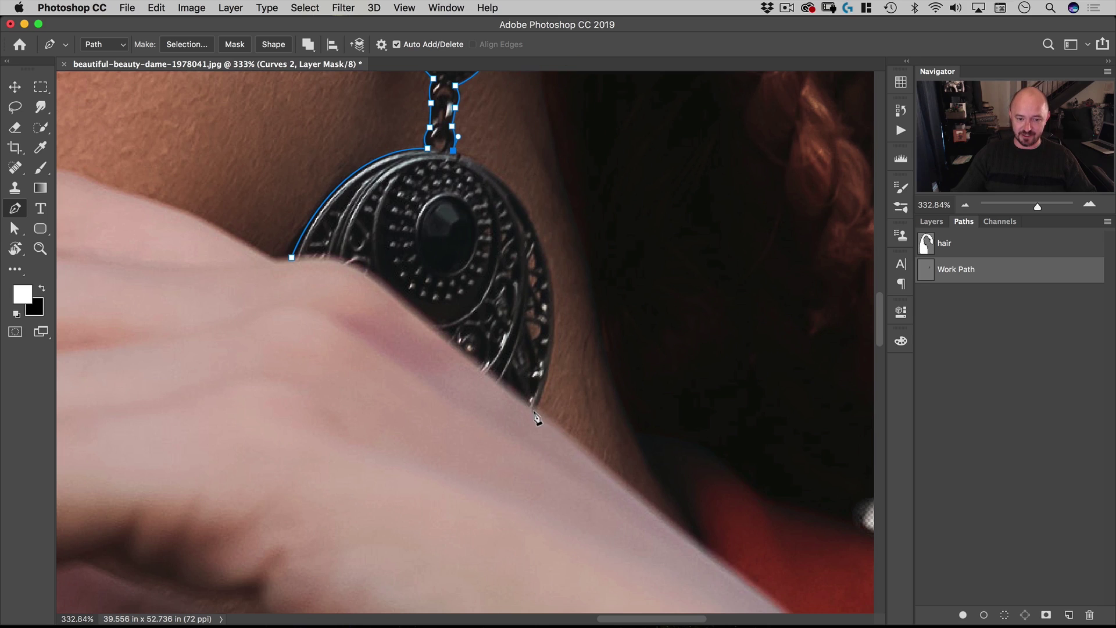
{"action": "left_click_drag", "start_coordinate": [534, 409], "coordinate": [463, 584]}
{"action": "key", "text": "alt"}
{"action": "left_click", "coordinate": [534, 374], "text": "alt"}
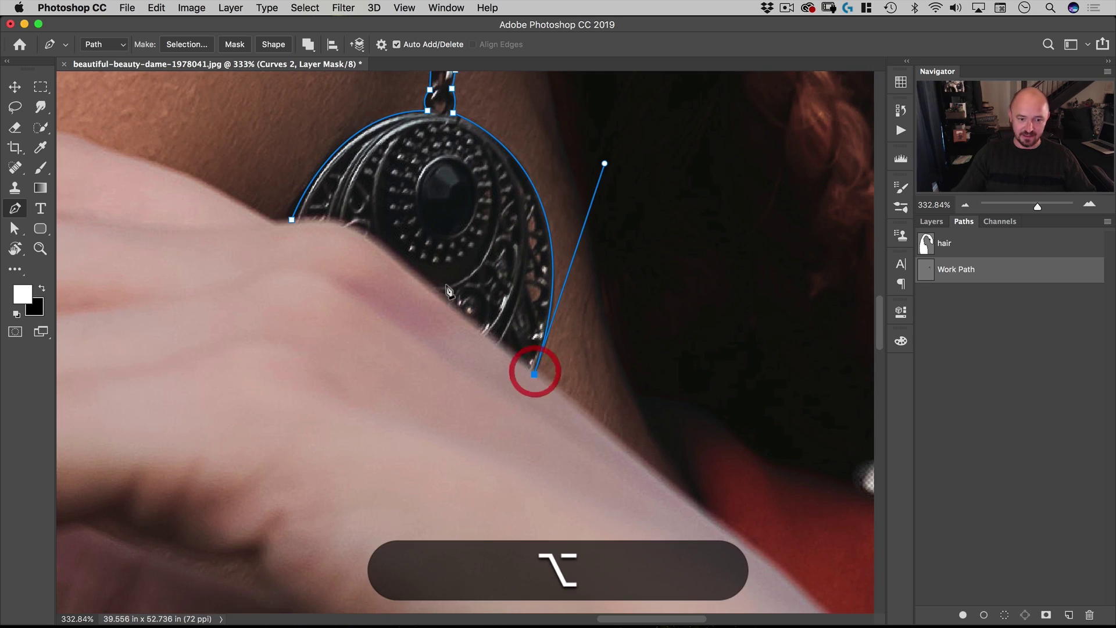
{"action": "left_click", "coordinate": [418, 279]}
{"action": "left_click", "coordinate": [386, 251]}
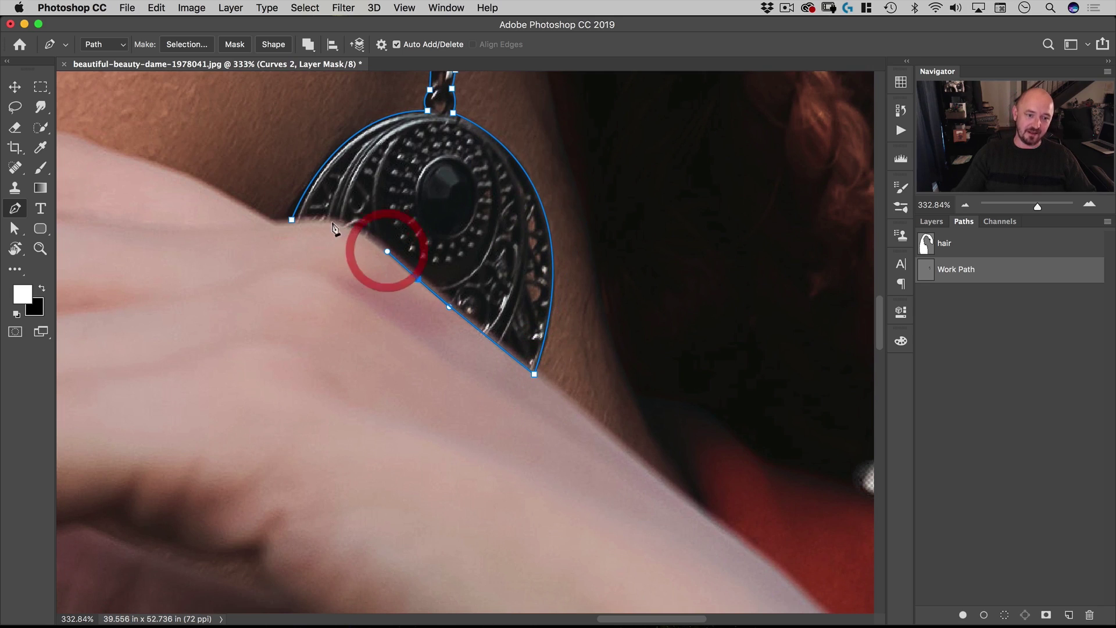
{"action": "left_click_drag", "start_coordinate": [331, 222], "coordinate": [308, 223]}
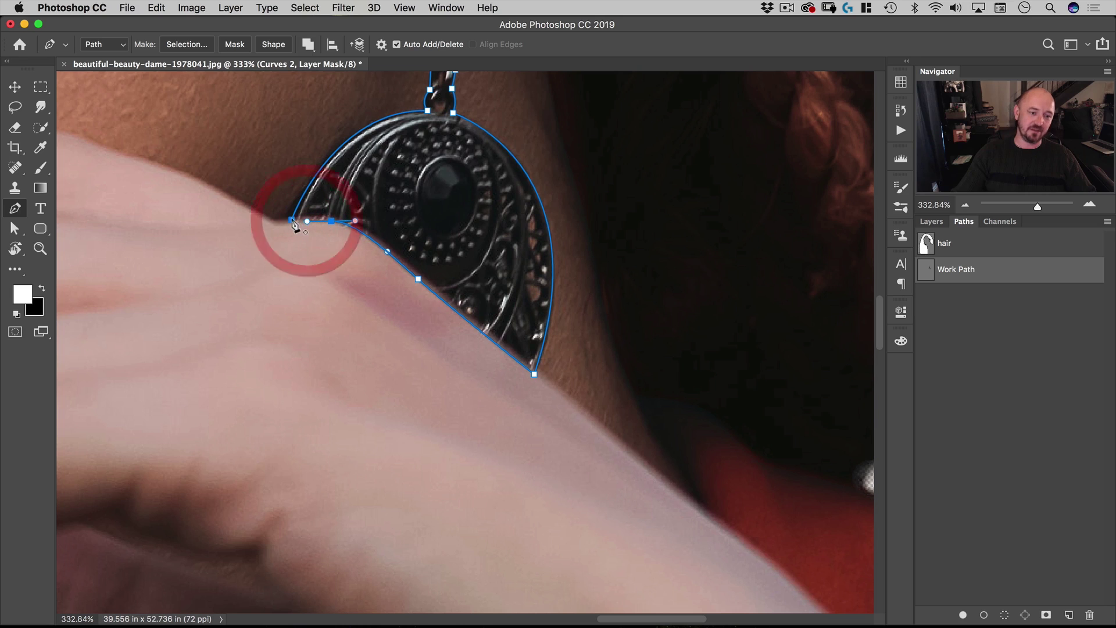
{"action": "left_click", "coordinate": [292, 219]}
Adjust the closing anchor's handle with the Direct Selection tool so the last segment follows the hand's edge
{"action": "key", "text": "space"}
{"action": "mouse_move", "coordinate": [489, 225]}
{"action": "left_mouse_down"}
{"action": "mouse_move", "coordinate": [453, 239]}
{"action": "mouse_move", "coordinate": [479, 213]}
{"action": "left_mouse_up"}
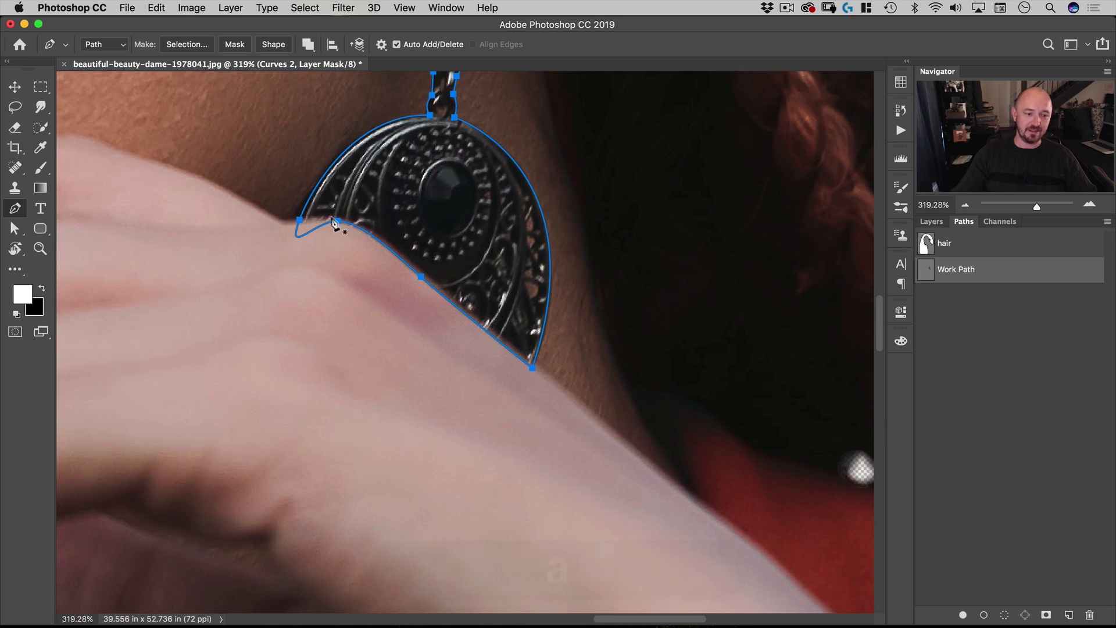
{"action": "key", "text": "a"}
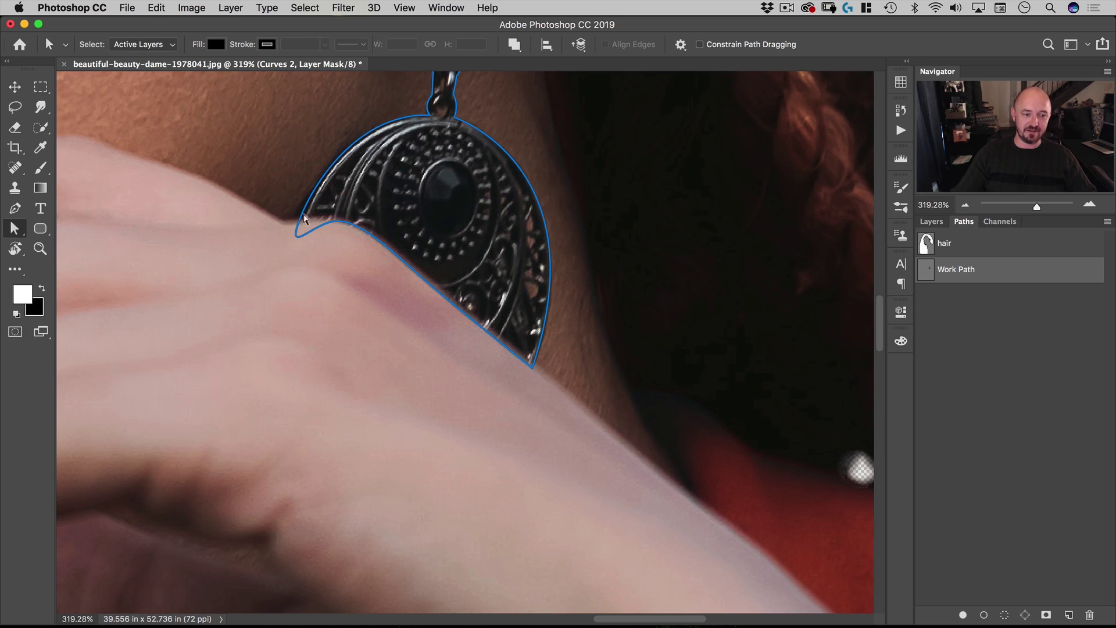
{"action": "left_click", "coordinate": [298, 221]}
{"action": "mouse_move", "coordinate": [299, 221]}
{"action": "left_mouse_down"}
{"action": "mouse_move", "coordinate": [289, 260]}
{"action": "mouse_move", "coordinate": [315, 224]}
{"action": "left_mouse_up"}
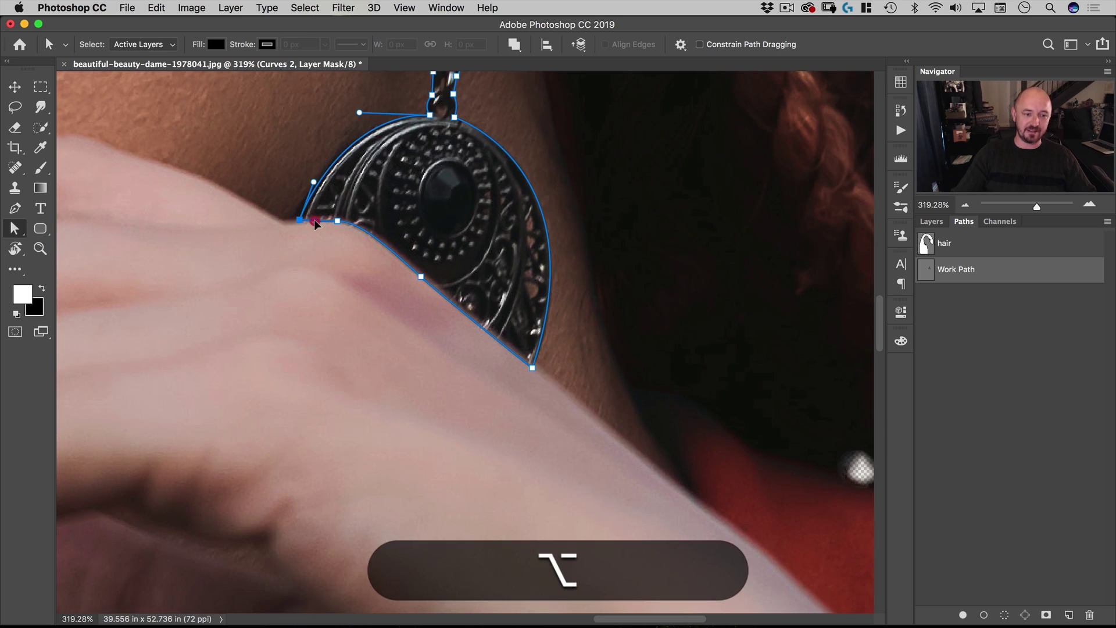
Trace the oval hole in the earring's upper piece as a closed subpath and set it to Exclude Overlapping Shapes
{"action": "left_click_drag", "start_coordinate": [468, 216], "coordinate": [432, 235]}
{"action": "left_click_drag", "start_coordinate": [437, 226], "coordinate": [538, 370]}
{"action": "left_click_drag", "start_coordinate": [606, 207], "coordinate": [654, 182]}
{"action": "left_click_drag", "start_coordinate": [584, 239], "coordinate": [495, 229]}
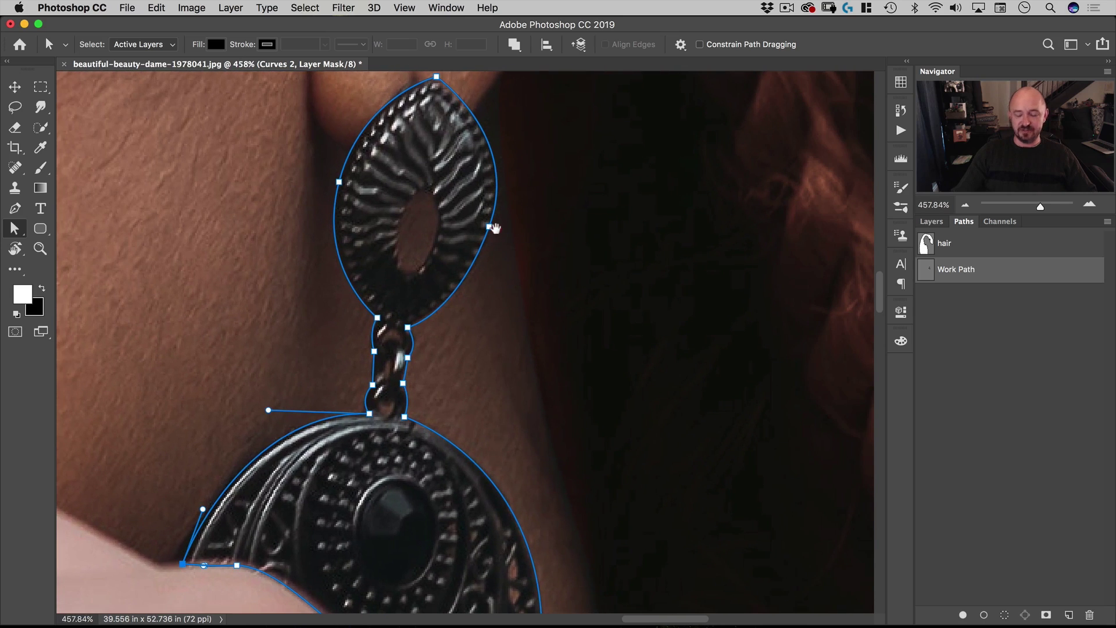
{"action": "key", "text": "p"}
{"action": "left_click", "coordinate": [403, 271]}
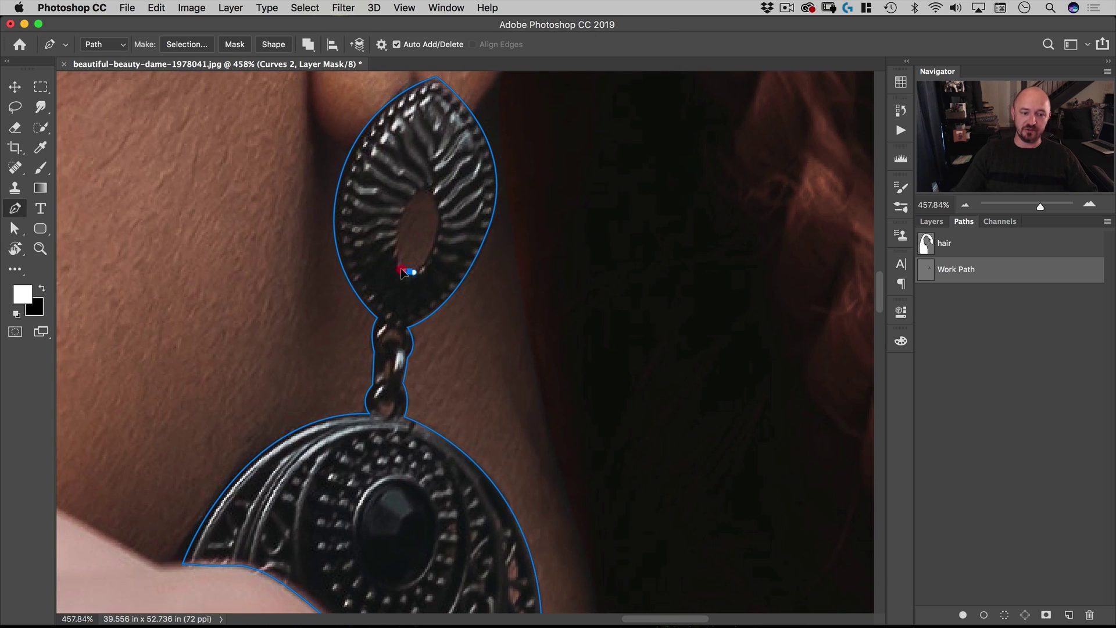
{"action": "left_click_drag", "start_coordinate": [401, 213], "coordinate": [405, 203]}
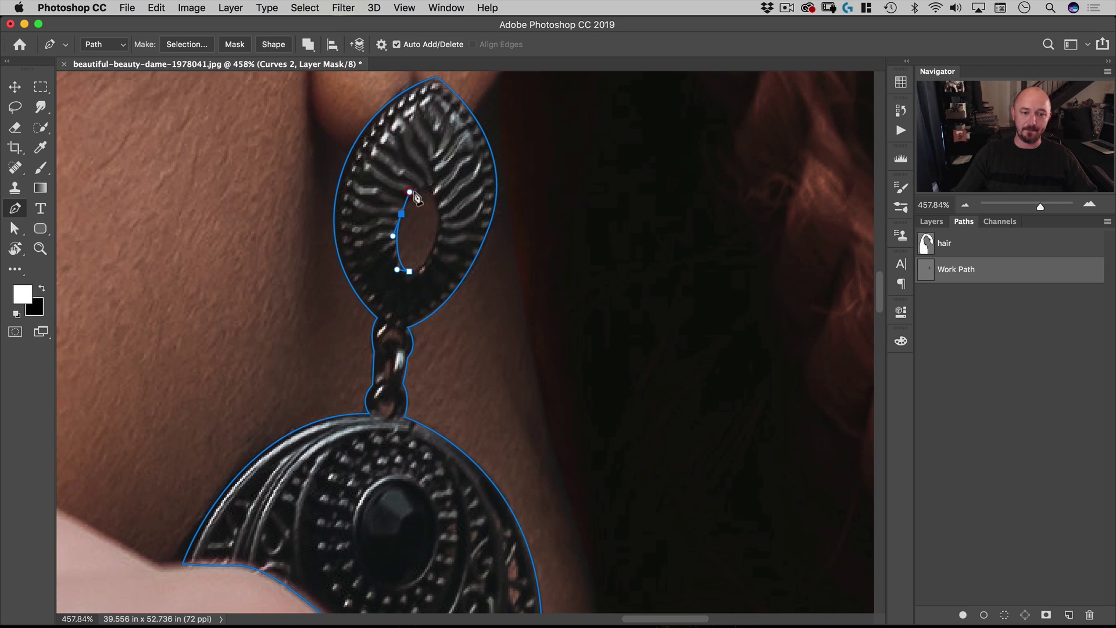
{"action": "left_click", "coordinate": [426, 188]}
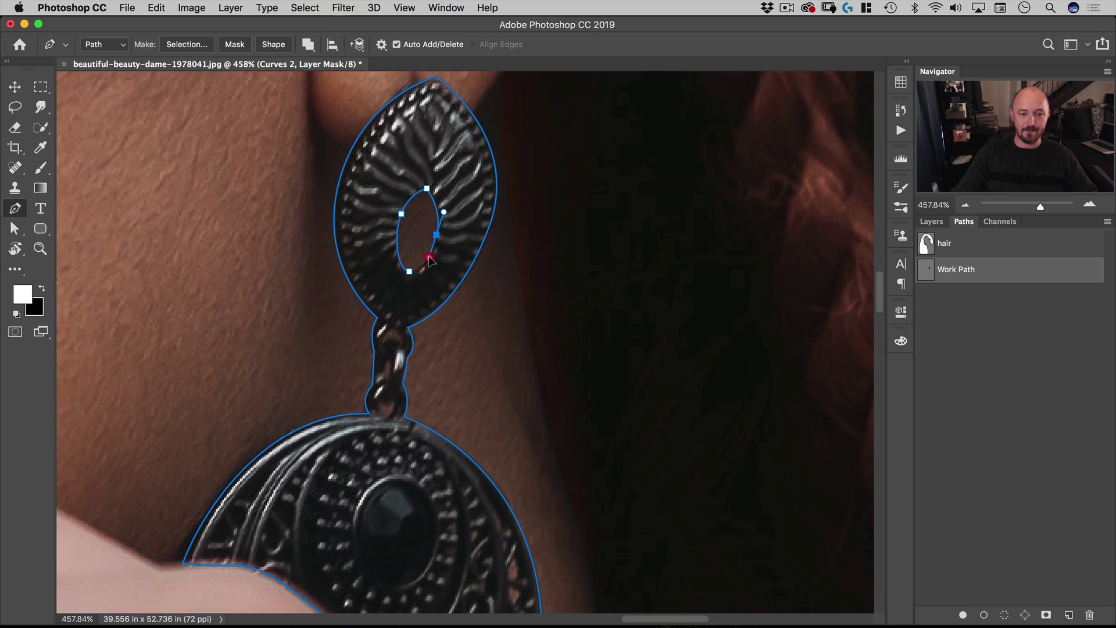
{"action": "left_click_drag", "start_coordinate": [429, 257], "coordinate": [430, 257]}
{"action": "left_click", "coordinate": [410, 272]}
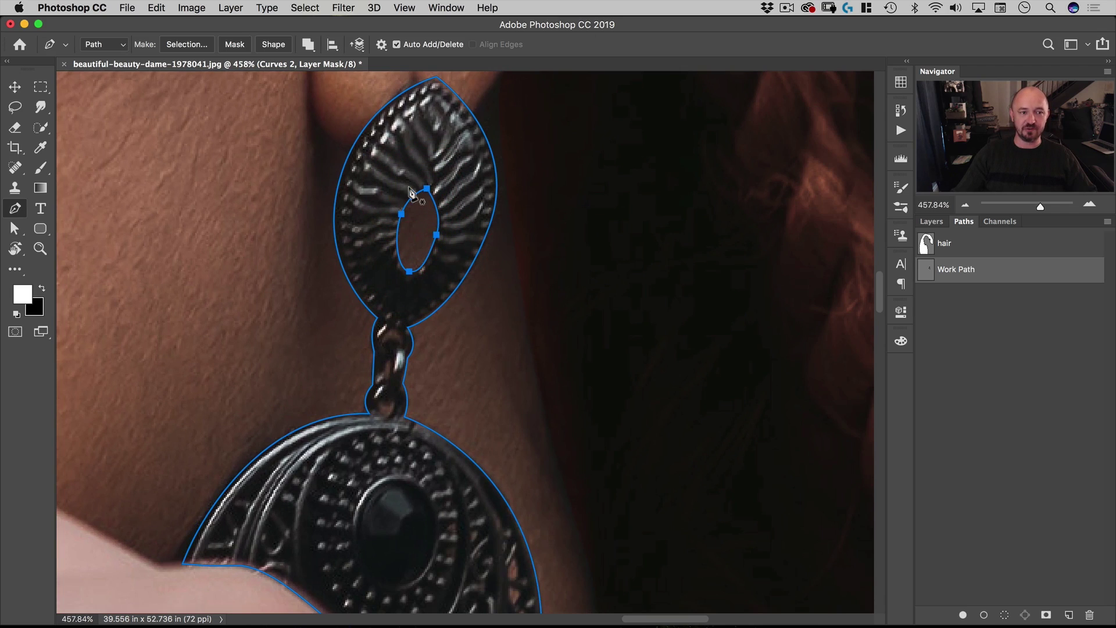
{"action": "left_click", "coordinate": [304, 43]}
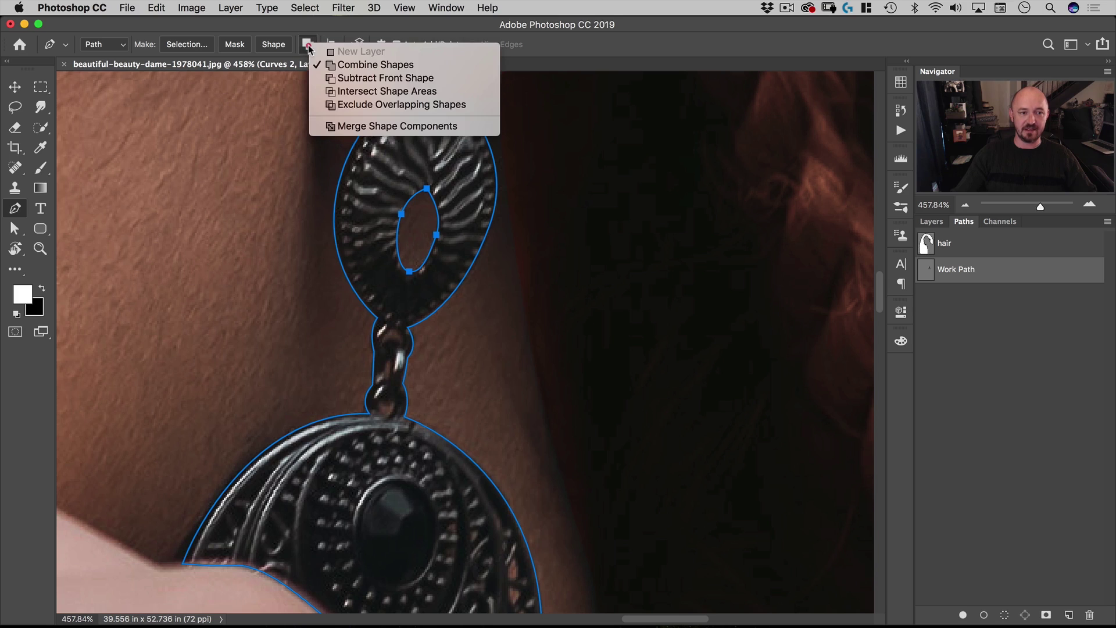
{"action": "left_click", "coordinate": [402, 105]}
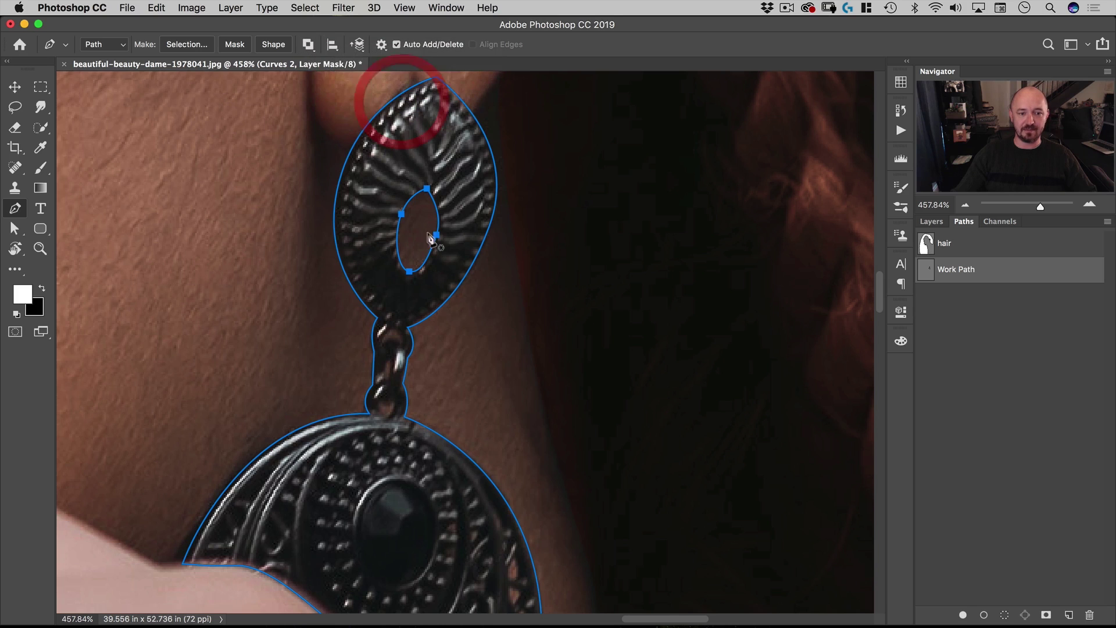
Draw a closed subpath around the other earring below the chin, following the fingernail and jawline
{"action": "left_click_drag", "start_coordinate": [400, 280], "coordinate": [531, 239]}
{"action": "left_click_drag", "start_coordinate": [459, 332], "coordinate": [517, 294]}
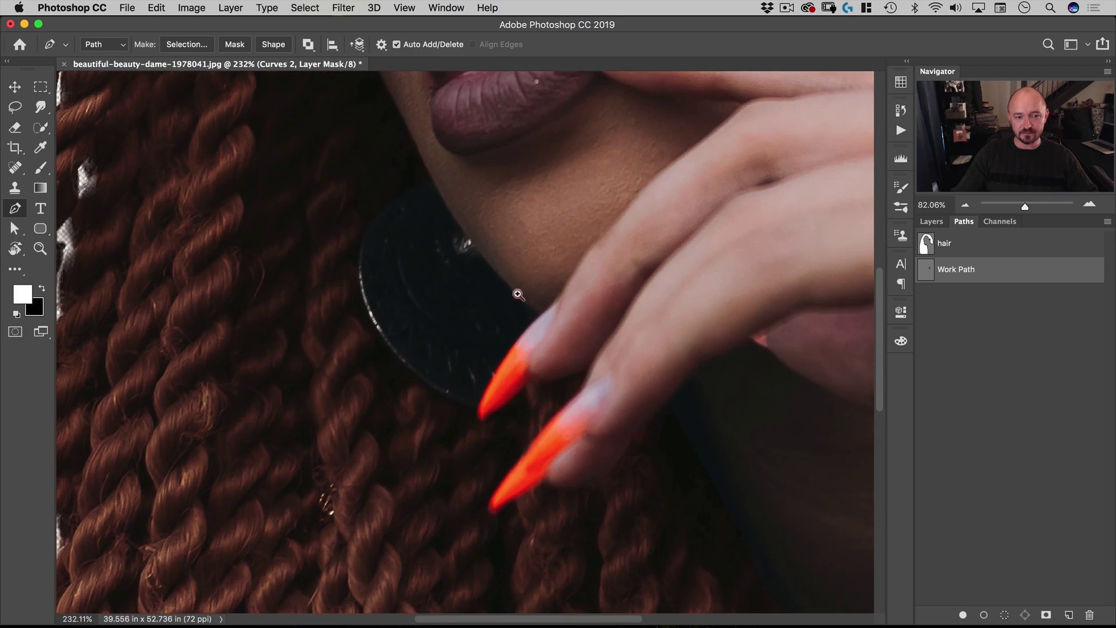
{"action": "left_click", "coordinate": [433, 181]}
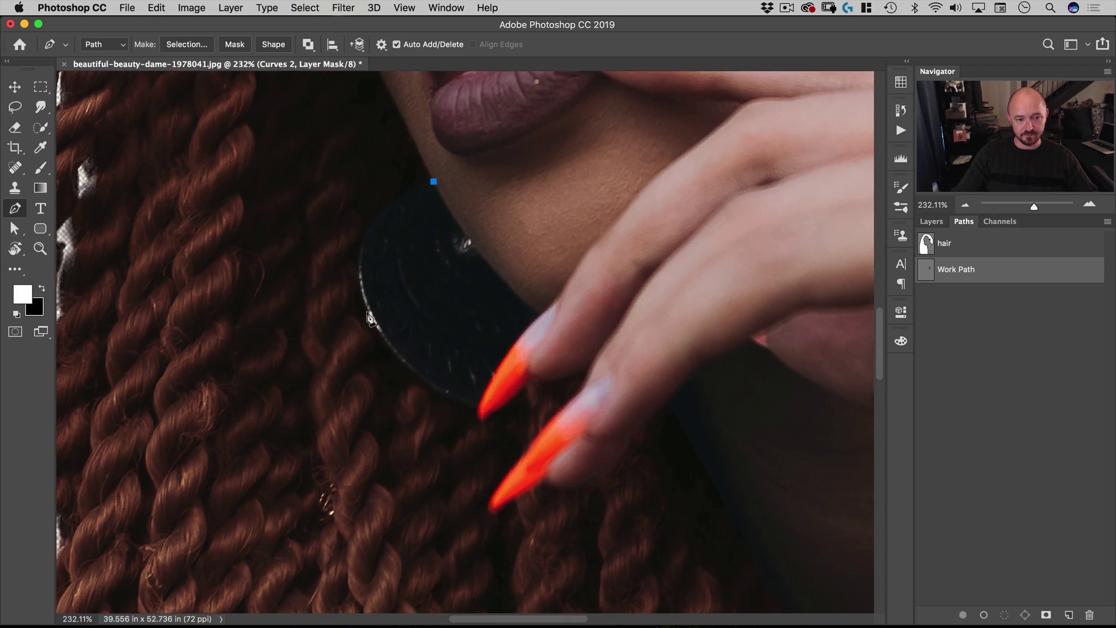
{"action": "left_click_drag", "start_coordinate": [367, 311], "coordinate": [396, 390]}
{"action": "left_click", "coordinate": [478, 408]}
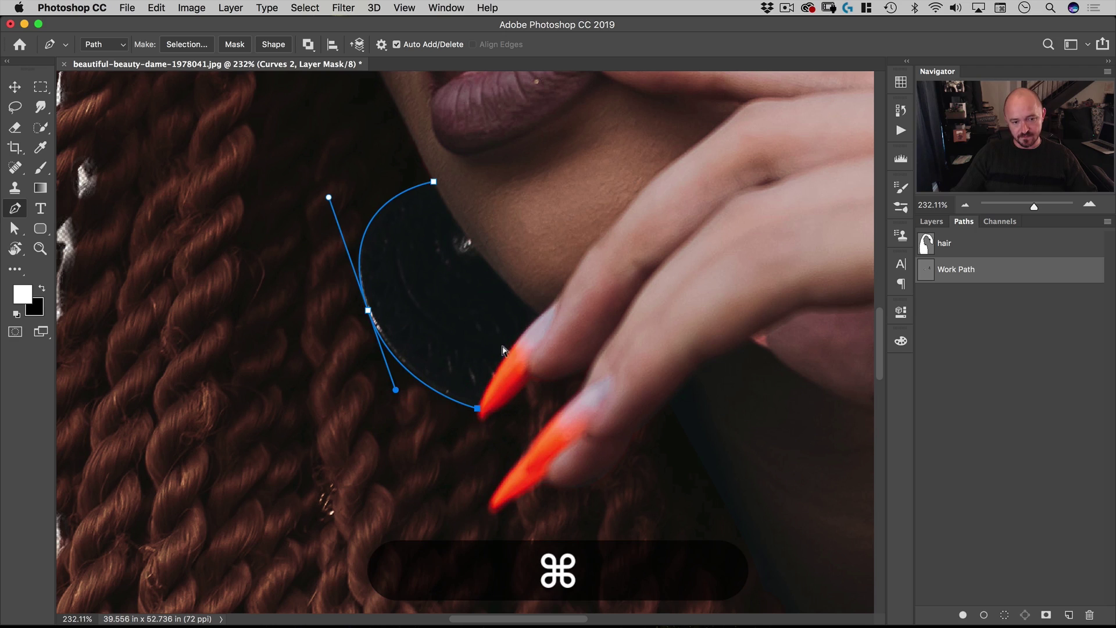
{"action": "left_click_drag", "start_coordinate": [508, 348], "coordinate": [541, 316]}
{"action": "left_click", "coordinate": [541, 315]}
{"action": "left_click_drag", "start_coordinate": [433, 181], "coordinate": [393, 101]}
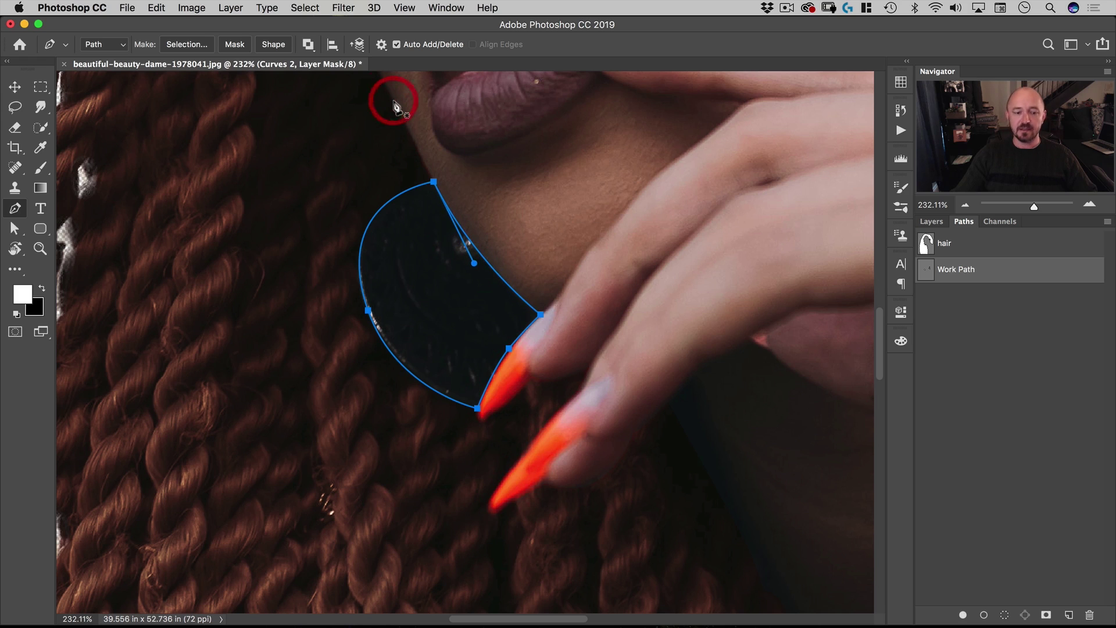
Select all the earring subpaths with the Direct Selection tool and convert them into a selection
{"action": "left_click_drag", "start_coordinate": [445, 299], "coordinate": [393, 333]}
{"action": "left_click_drag", "start_coordinate": [541, 280], "coordinate": [412, 385]}
{"action": "left_click_drag", "start_coordinate": [582, 301], "coordinate": [571, 302]}
{"action": "mouse_move", "coordinate": [574, 289]}
{"action": "left_mouse_down"}
{"action": "mouse_move", "coordinate": [496, 323]}
{"action": "mouse_move", "coordinate": [515, 329]}
{"action": "mouse_move", "coordinate": [607, 287]}
{"action": "mouse_move", "coordinate": [593, 281]}
{"action": "left_mouse_up"}
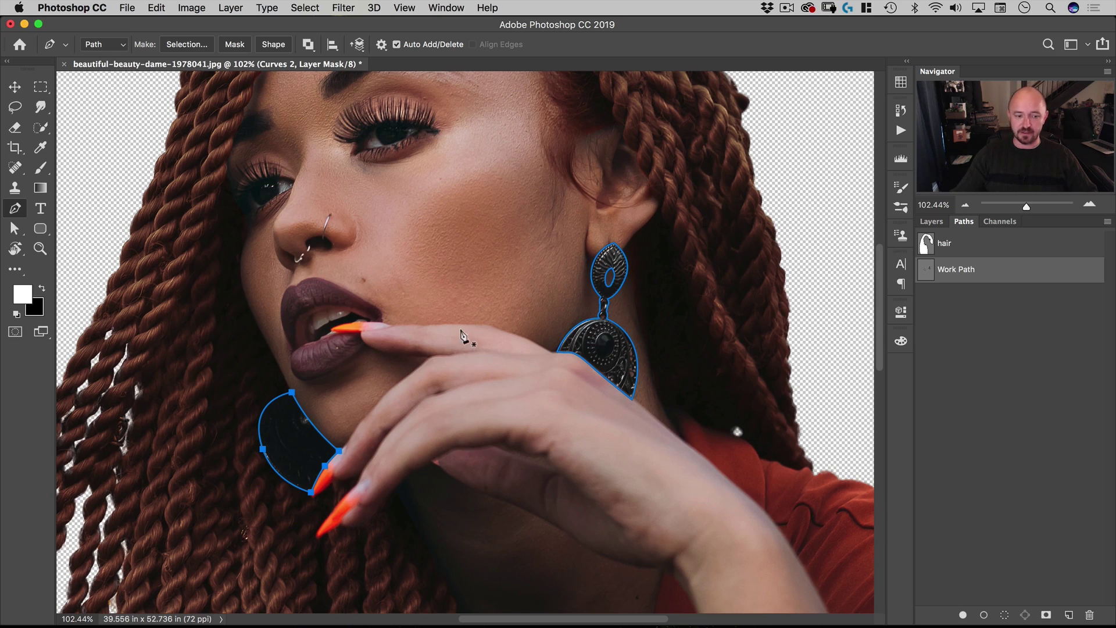
{"action": "right_click", "coordinate": [585, 268]}
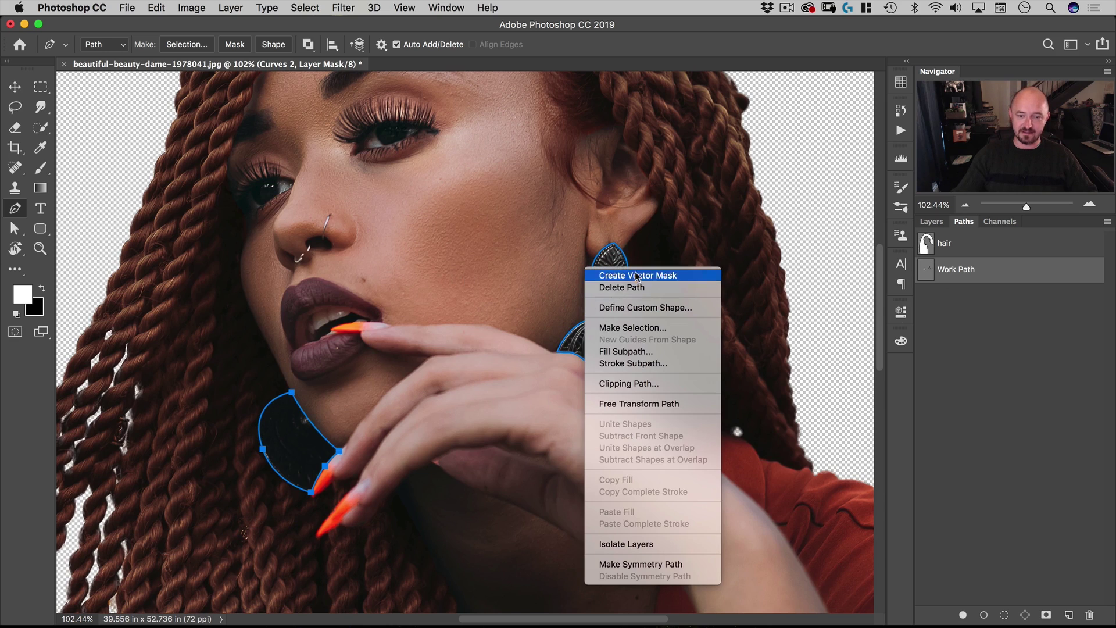
{"action": "left_click", "coordinate": [644, 240]}
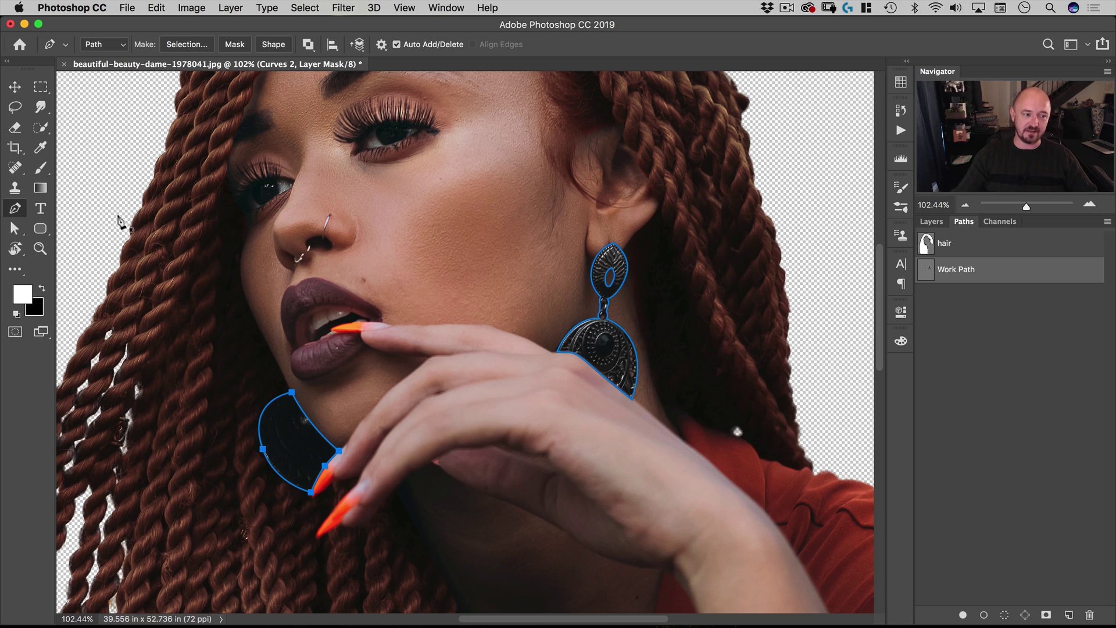
{"action": "left_click_drag", "start_coordinate": [15, 229], "coordinate": [94, 227]}
{"action": "left_click_drag", "start_coordinate": [189, 166], "coordinate": [741, 586]}
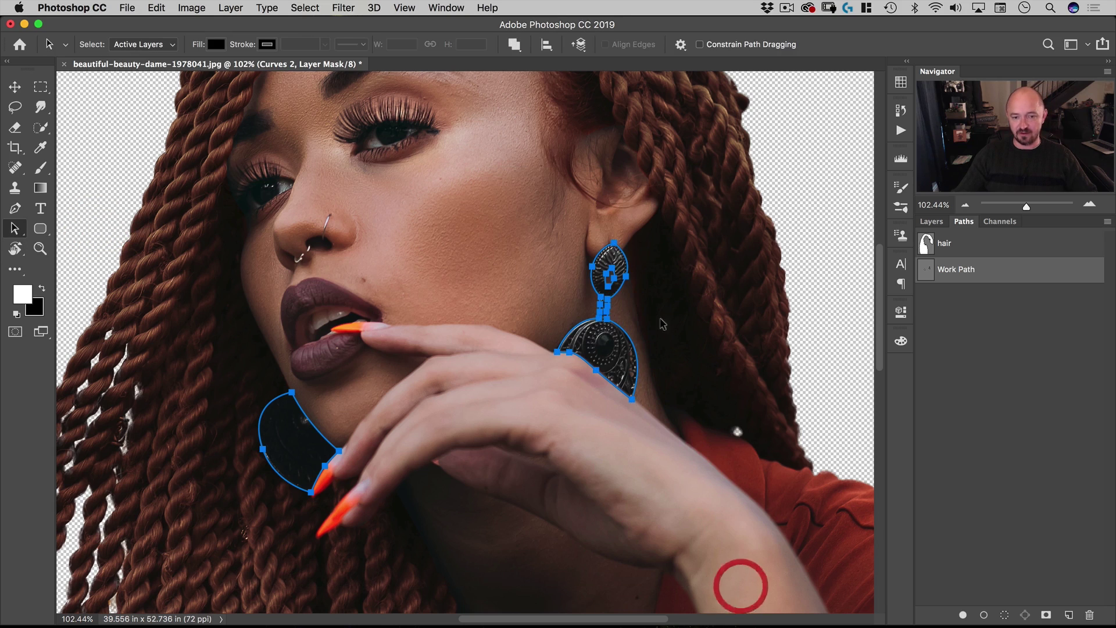
{"action": "right_click", "coordinate": [492, 224]}
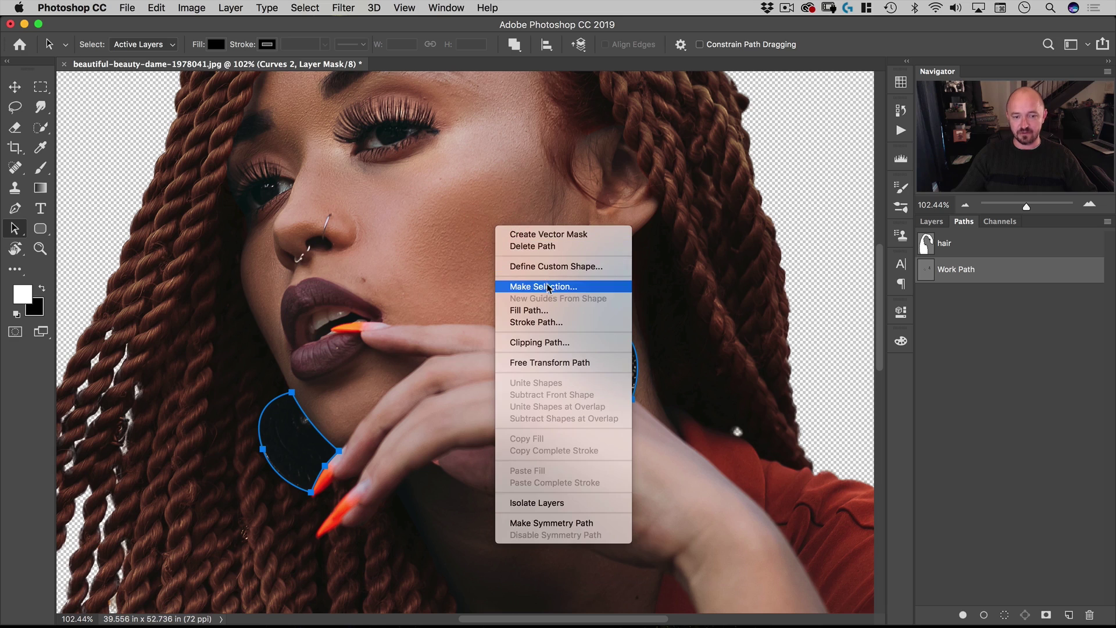
{"action": "left_click", "coordinate": [543, 283]}
{"action": "left_click", "coordinate": [643, 185]}
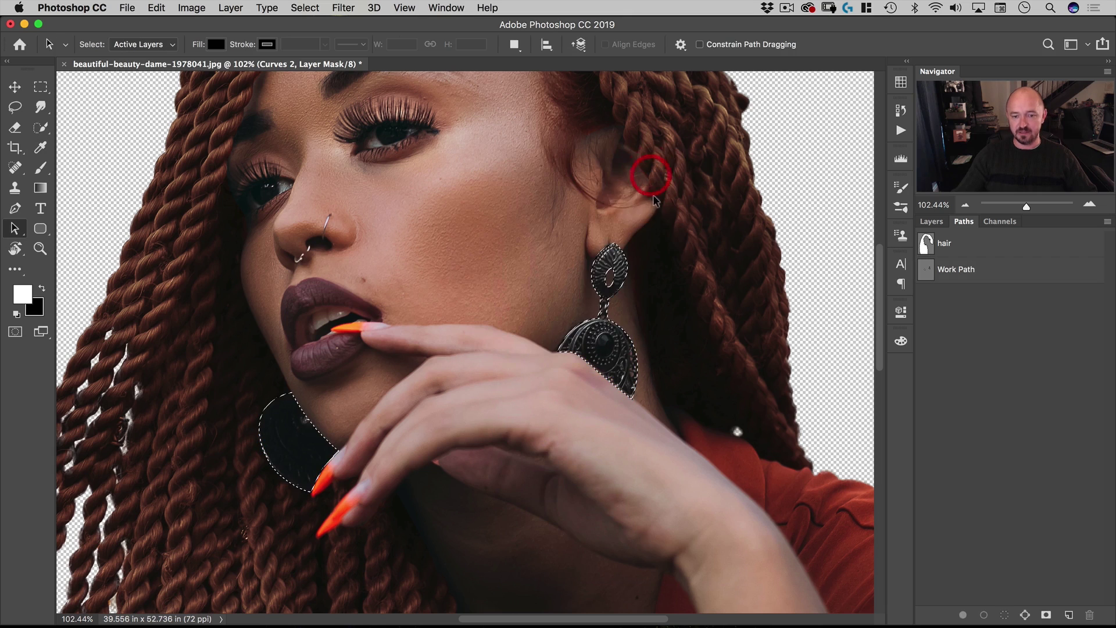
Add a Curves adjustment layer above Curves 2, masked to the earring selection
{"action": "left_click", "coordinate": [932, 222]}
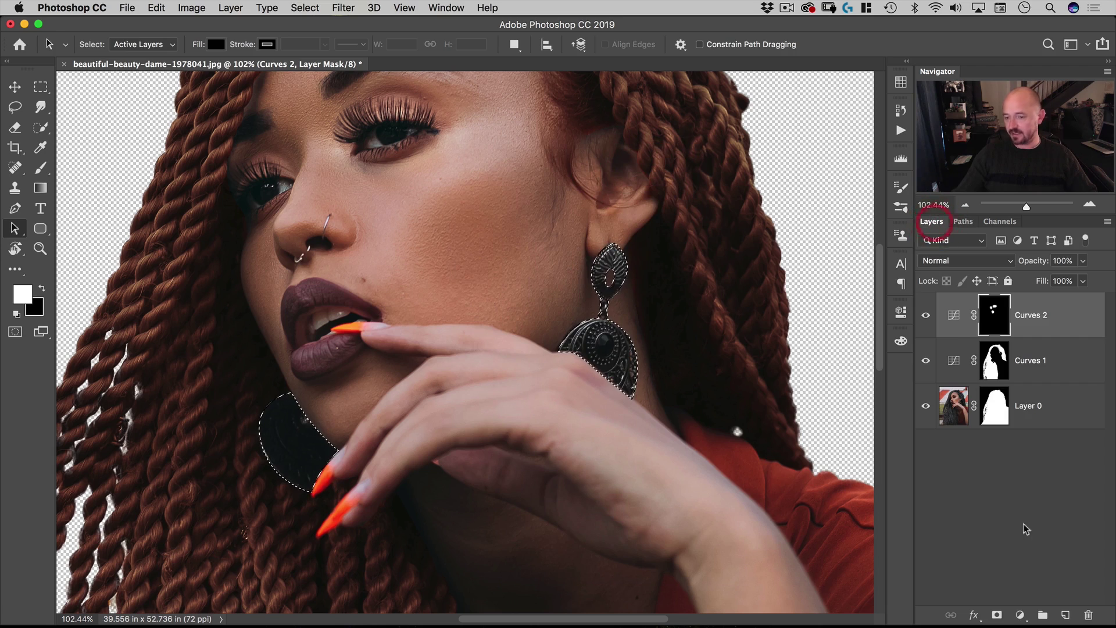
{"action": "left_click", "coordinate": [1020, 615]}
{"action": "left_click", "coordinate": [1027, 415]}
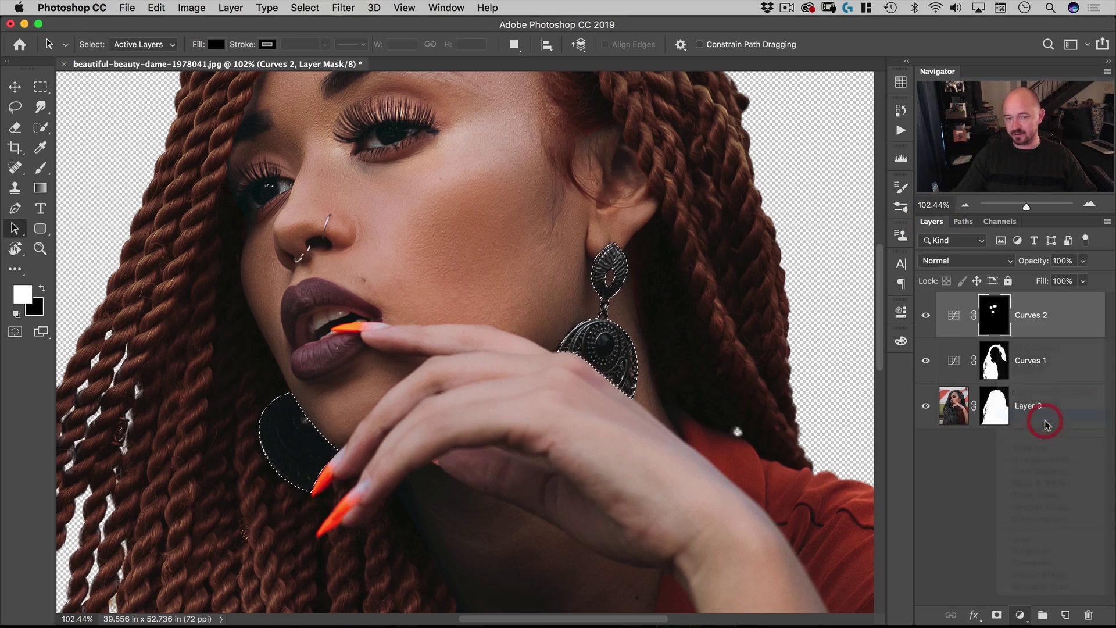
{"action": "left_click_drag", "start_coordinate": [642, 279], "coordinate": [139, 124]}
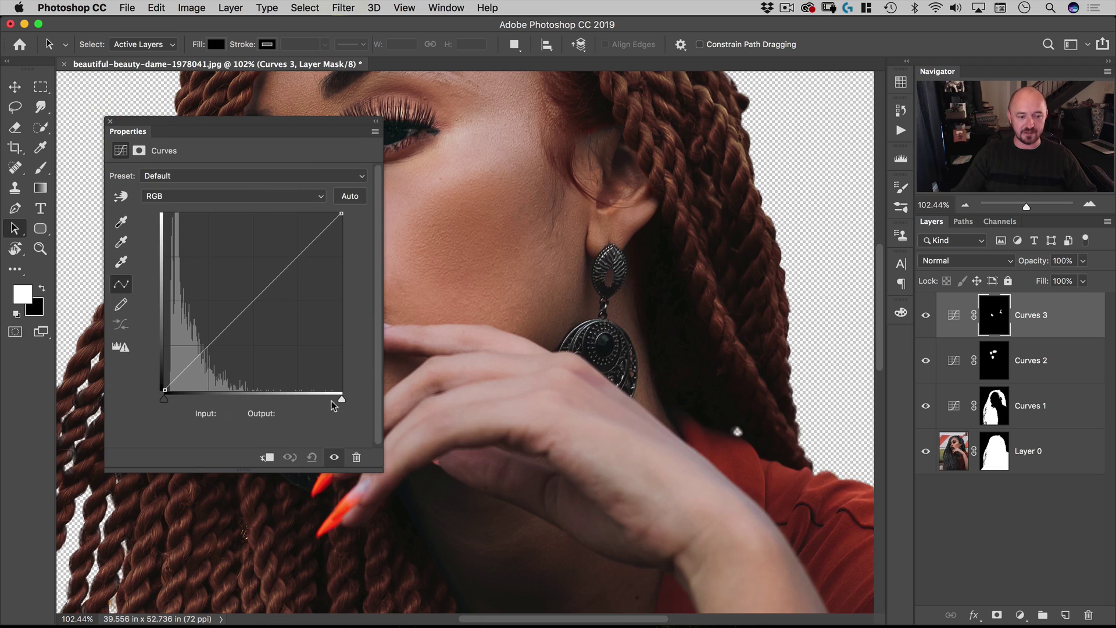
Brighten the earrings with white input 153, black input 9 and a curve point at input 109, output 193
{"action": "left_click_drag", "start_coordinate": [342, 400], "coordinate": [270, 399]}
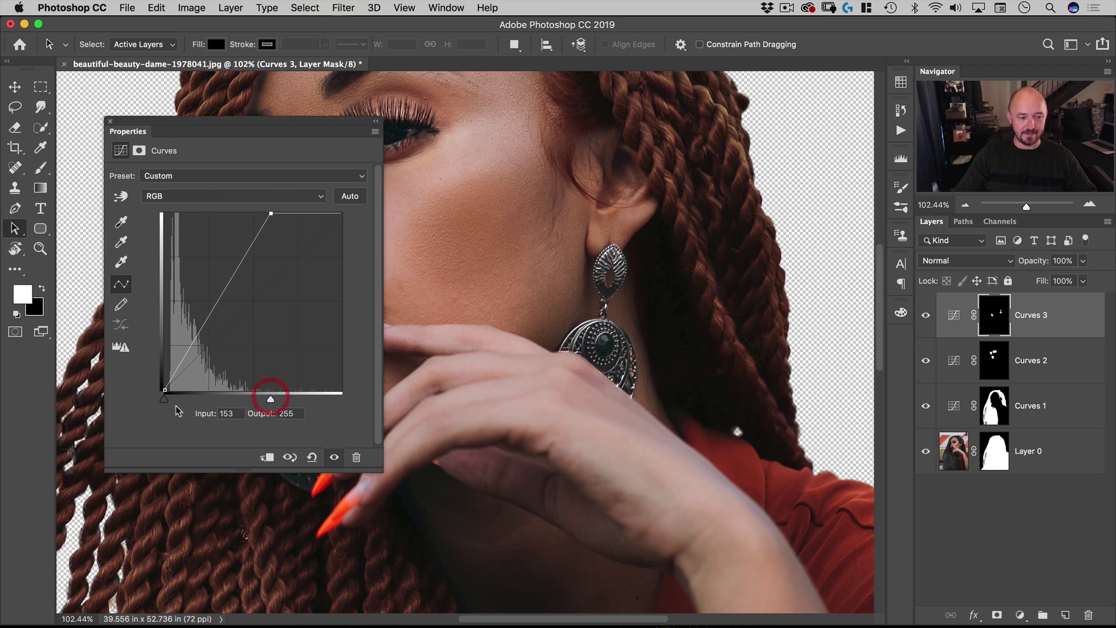
{"action": "left_click_drag", "start_coordinate": [164, 399], "coordinate": [169, 400]}
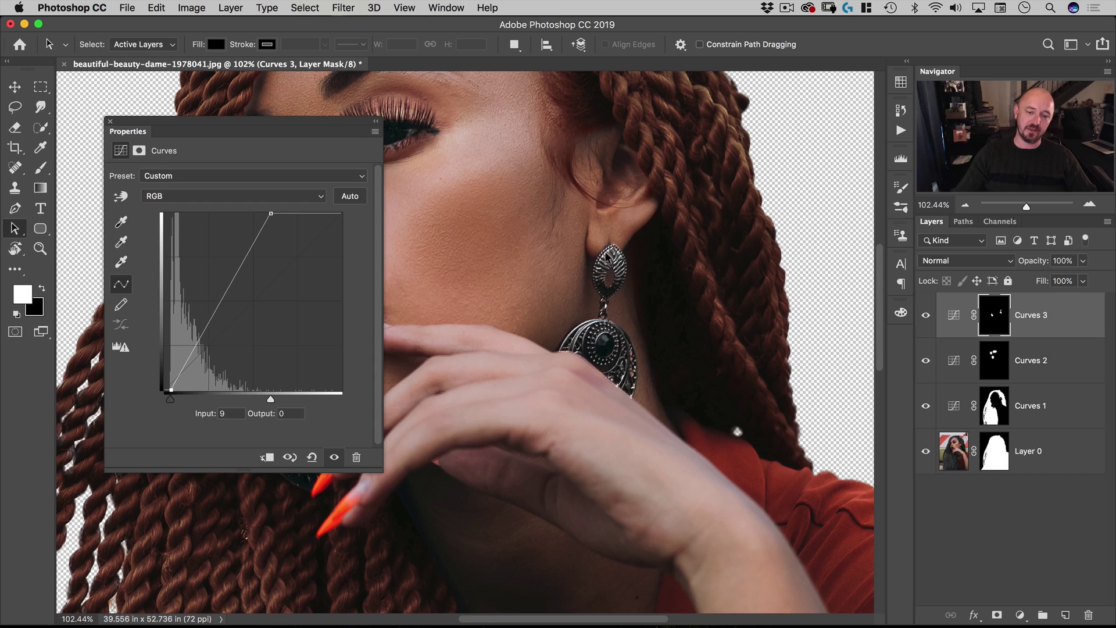
{"action": "left_click_drag", "start_coordinate": [249, 245], "coordinate": [240, 254]}
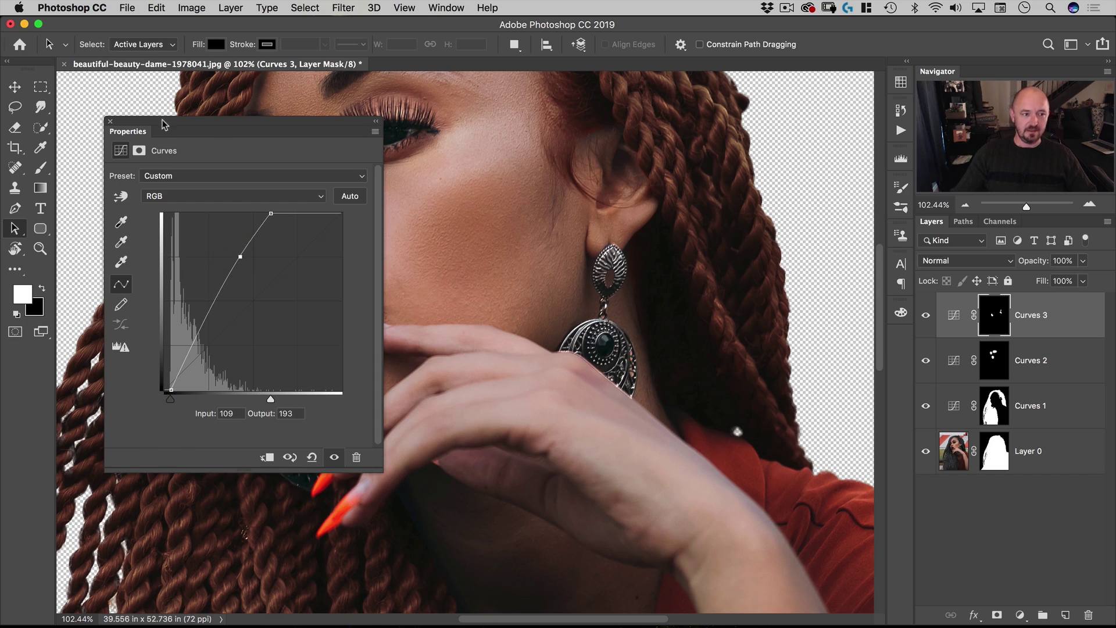
{"action": "left_click_drag", "start_coordinate": [141, 123], "coordinate": [901, 340]}
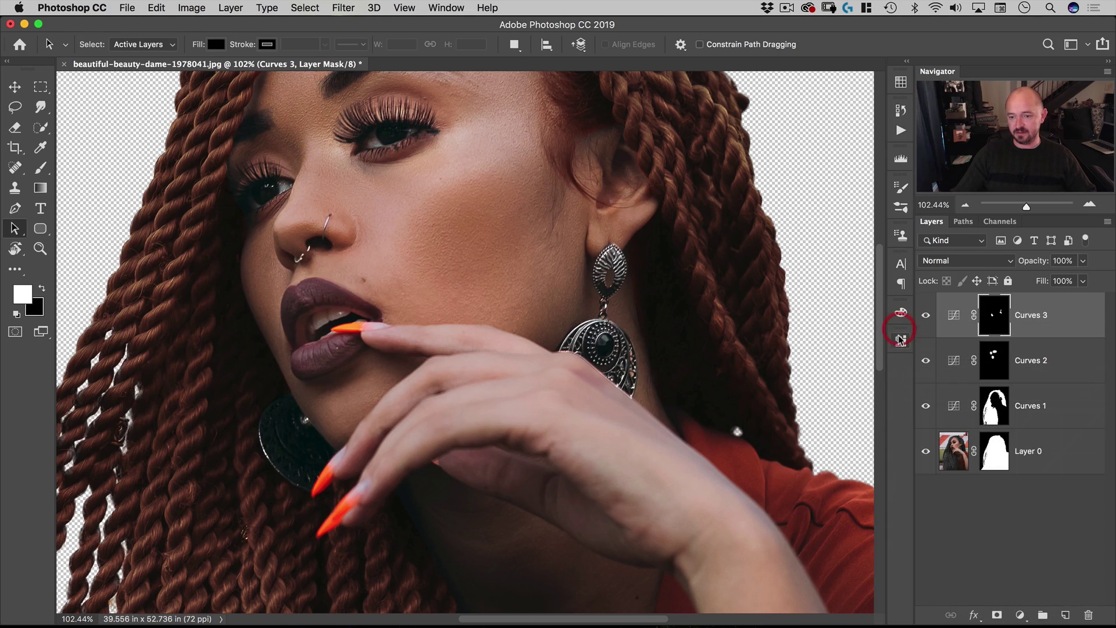
On Layer 0's image, outline the forearm's inner edge and its dark patch with a Lasso selection following the arm's contour
{"action": "left_click_drag", "start_coordinate": [440, 306], "coordinate": [383, 338]}
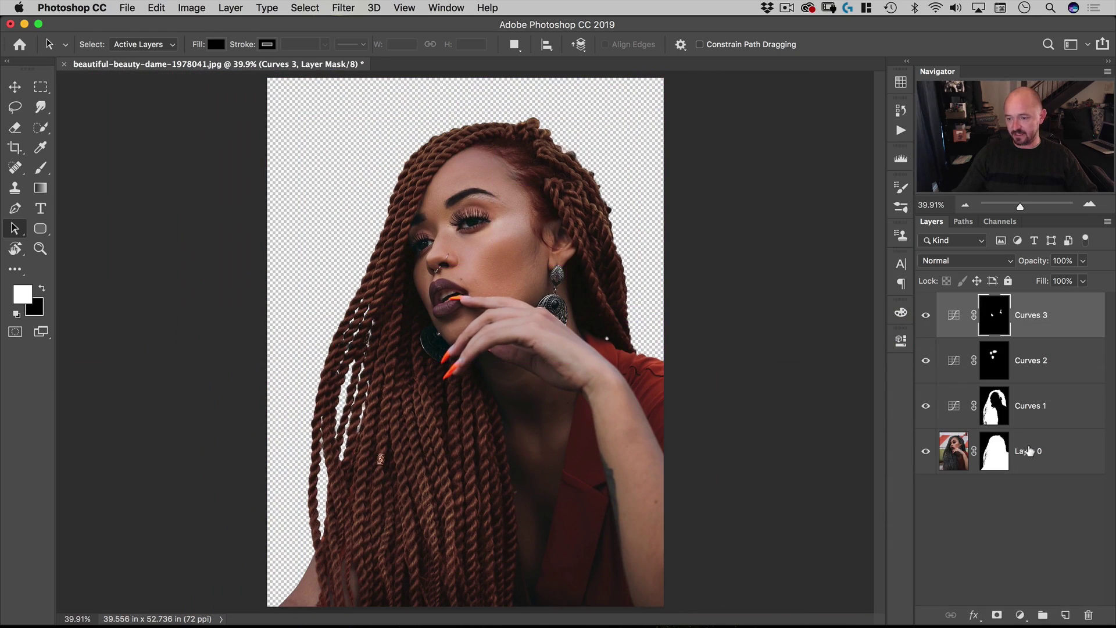
{"action": "key", "text": "shift"}
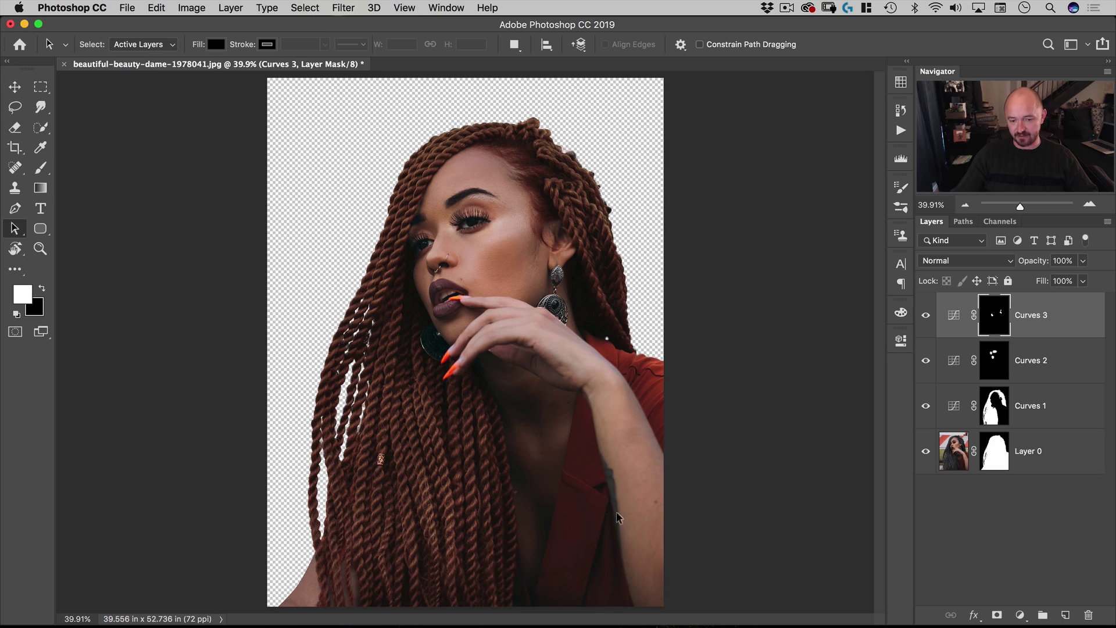
{"action": "left_click_drag", "start_coordinate": [645, 521], "coordinate": [685, 504]}
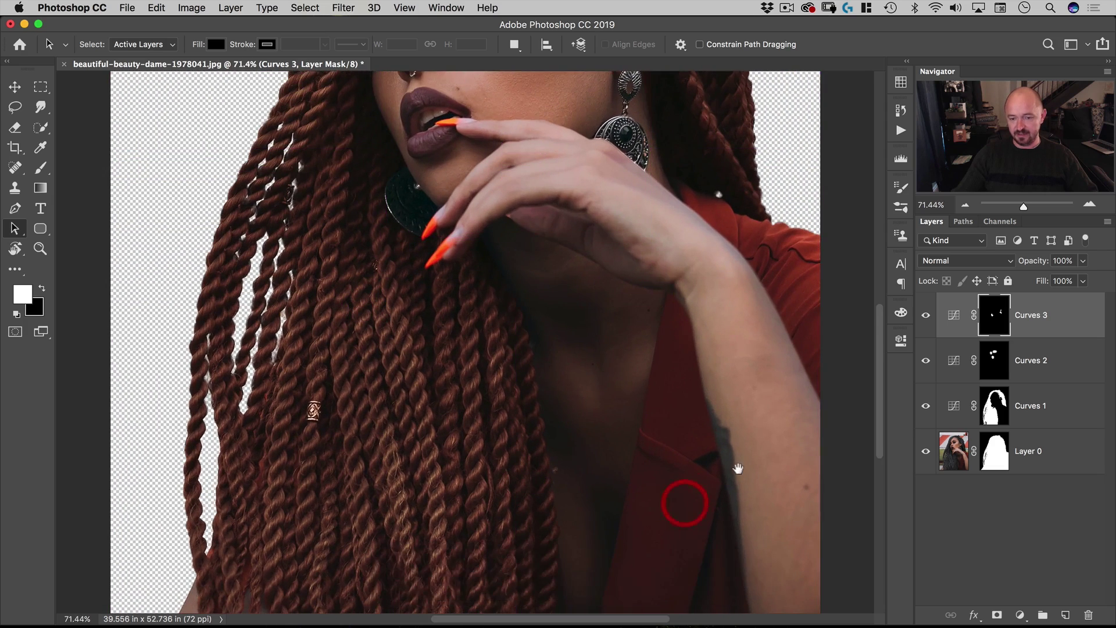
{"action": "left_click_drag", "start_coordinate": [730, 463], "coordinate": [518, 312]}
{"action": "left_click", "coordinate": [956, 457]}
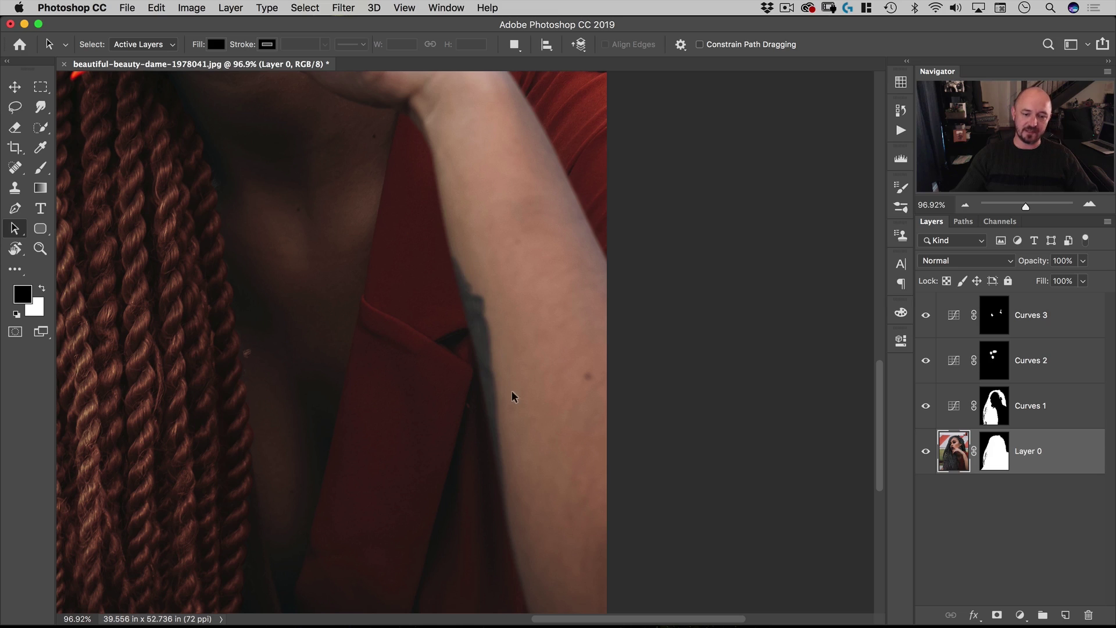
{"action": "left_click", "coordinate": [14, 106]}
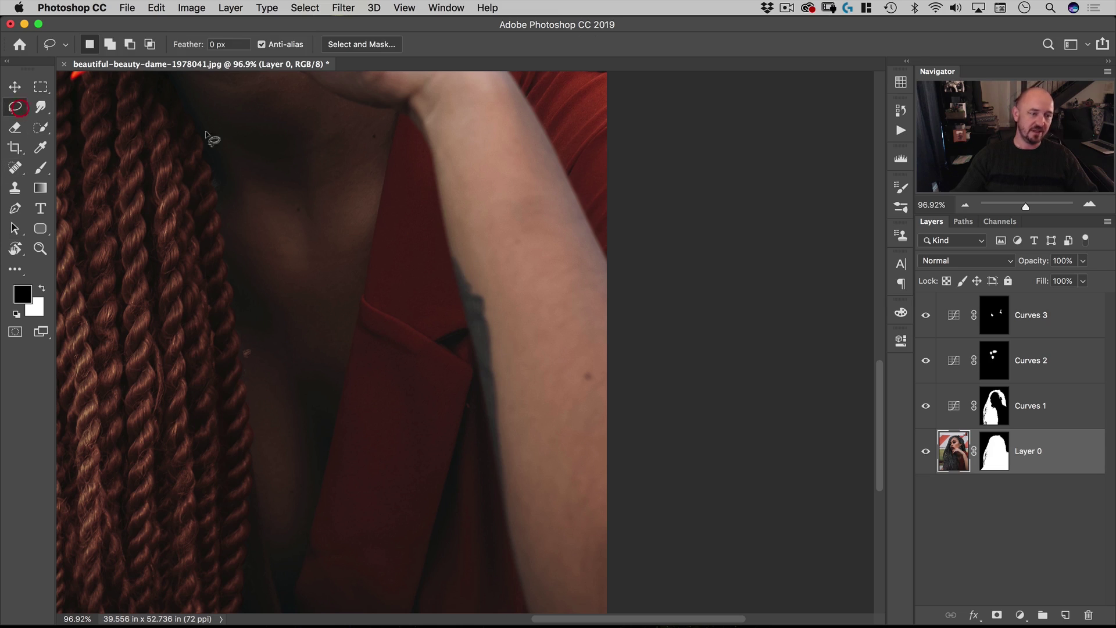
{"action": "left_click", "coordinate": [442, 210], "text": "alt"}
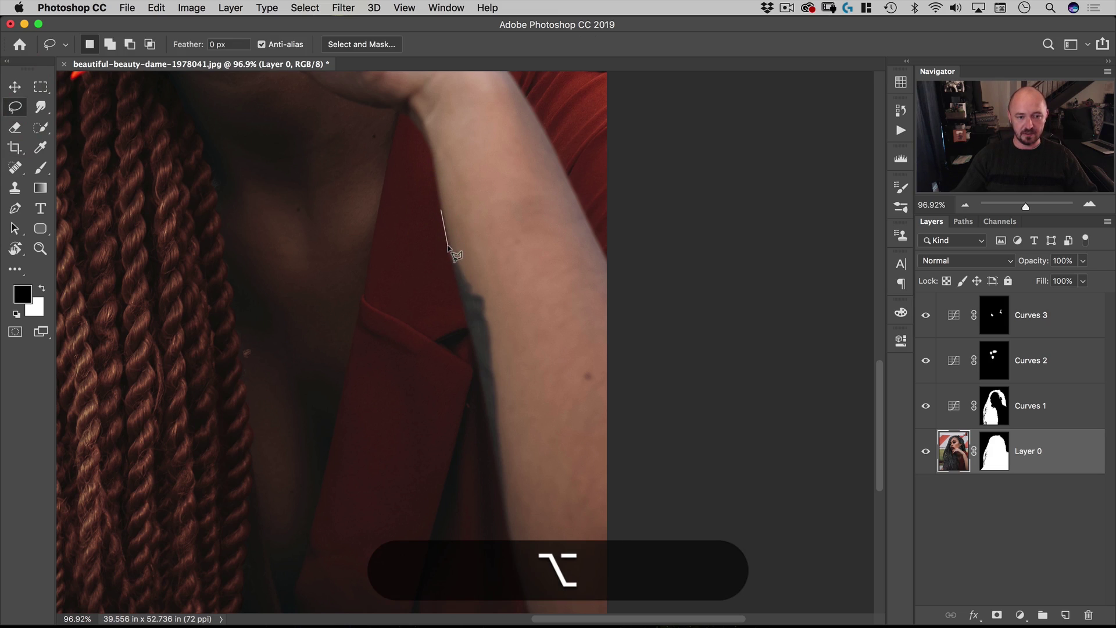
{"action": "left_click", "coordinate": [482, 388], "text": "alt"}
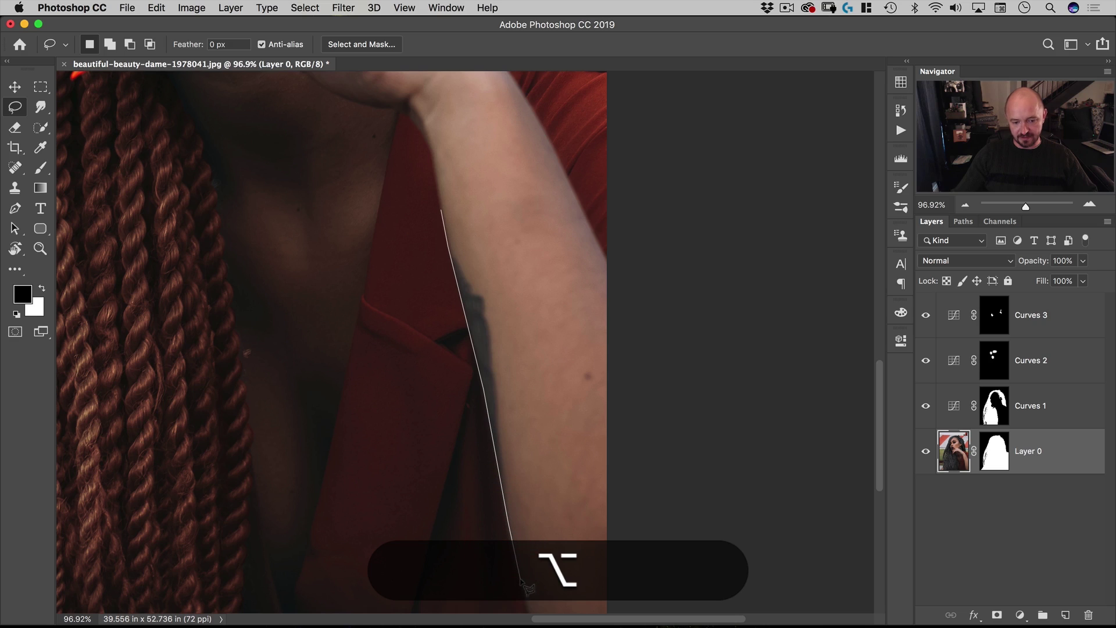
{"action": "mouse_move", "coordinate": [520, 580]}
{"action": "left_mouse_down"}
{"action": "mouse_move", "coordinate": [552, 567]}
{"action": "mouse_move", "coordinate": [562, 461]}
{"action": "mouse_move", "coordinate": [549, 320]}
{"action": "mouse_move", "coordinate": [520, 229]}
{"action": "mouse_move", "coordinate": [479, 163]}
{"action": "mouse_move", "coordinate": [447, 157]}
{"action": "left_mouse_up"}
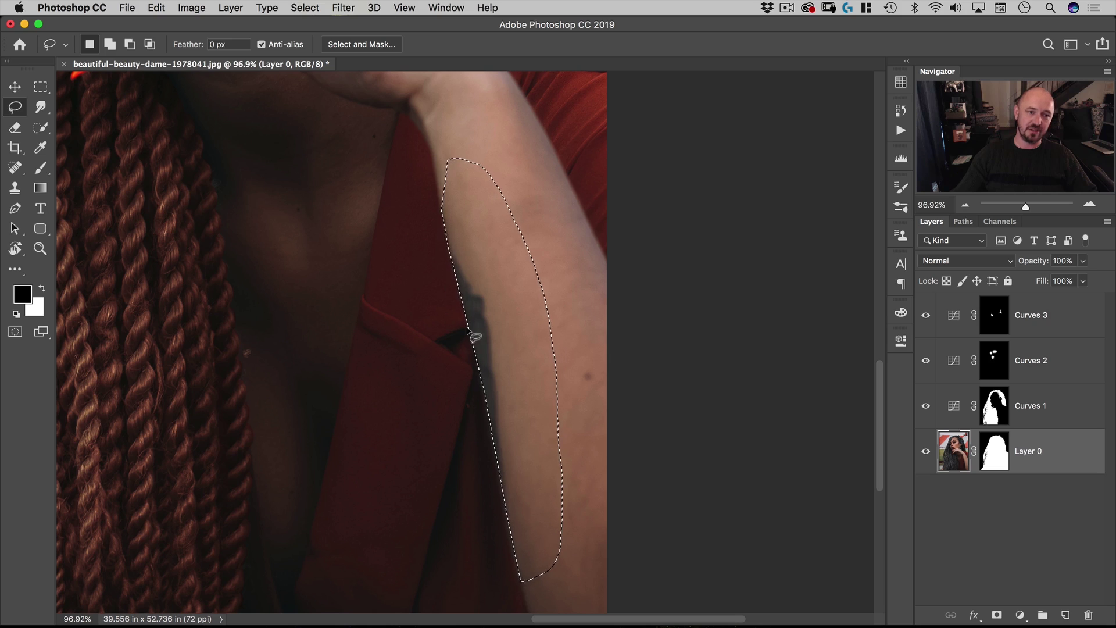
Soften the forearm selection in Quick Mask with a 4.2-pixel Gaussian Blur and return to the normal selection
{"action": "key", "text": "q"}
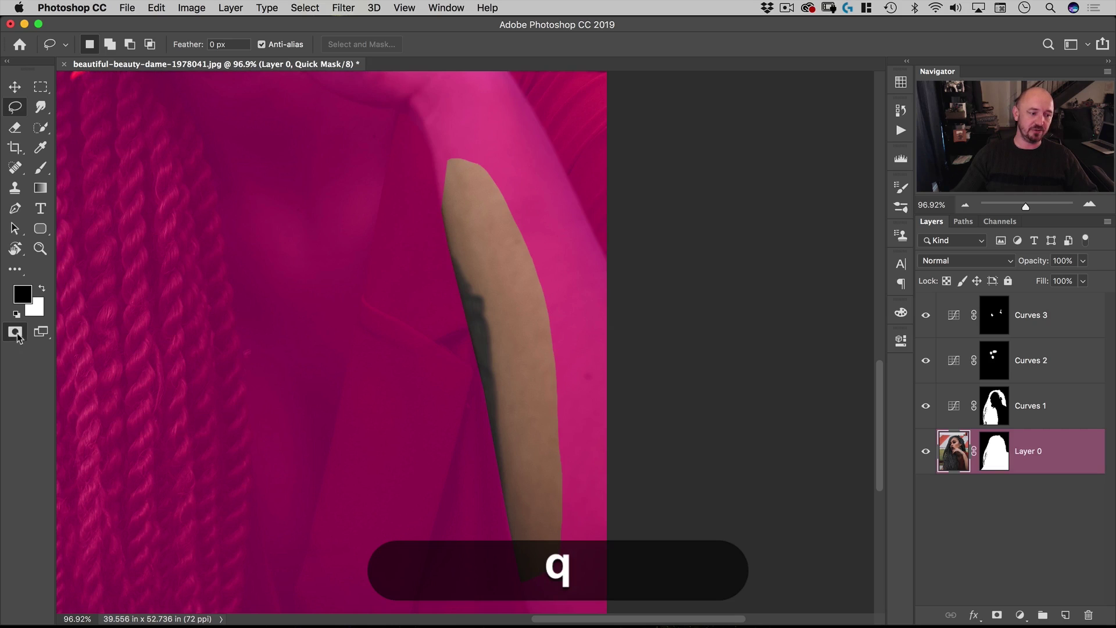
{"action": "left_click", "coordinate": [343, 7]}
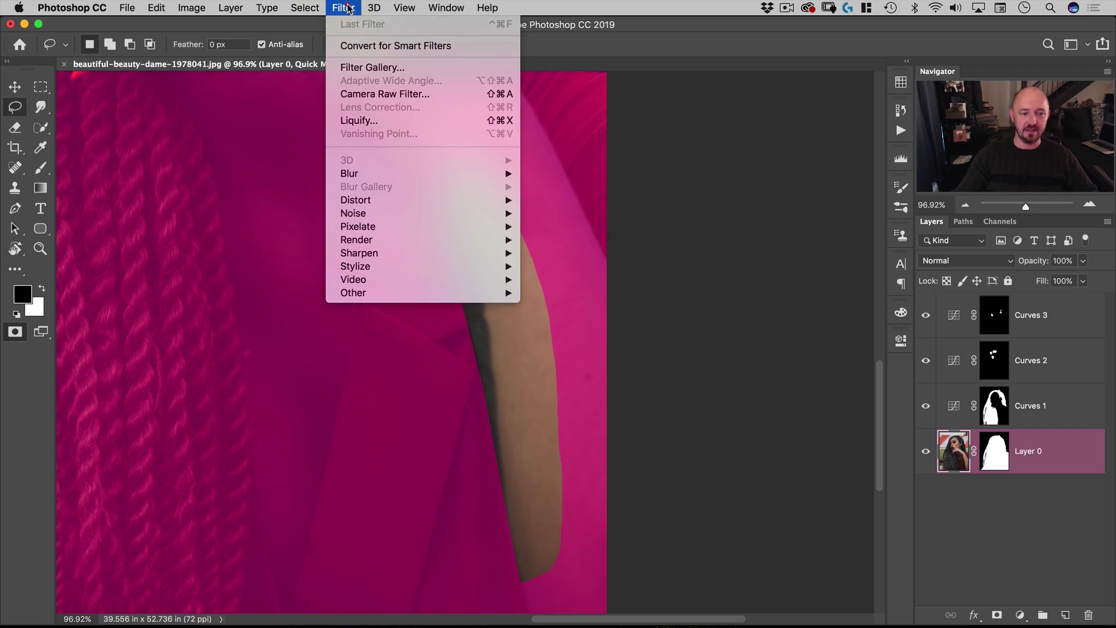
{"action": "mouse_move", "coordinate": [379, 173]}
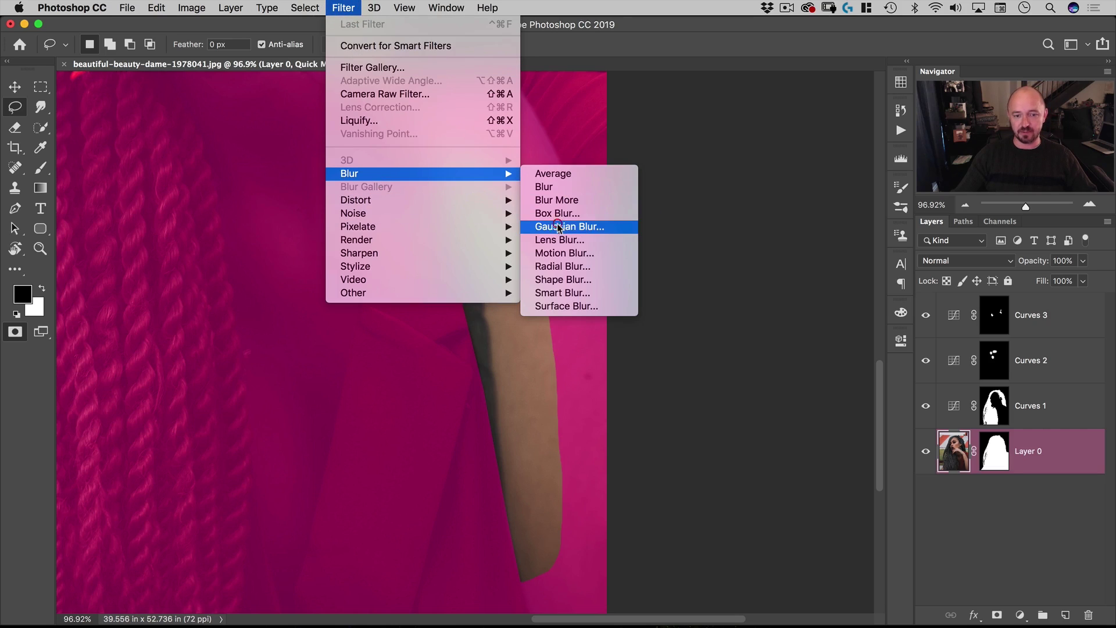
{"action": "left_click", "coordinate": [558, 226]}
{"action": "left_click_drag", "start_coordinate": [517, 210], "coordinate": [679, 140]}
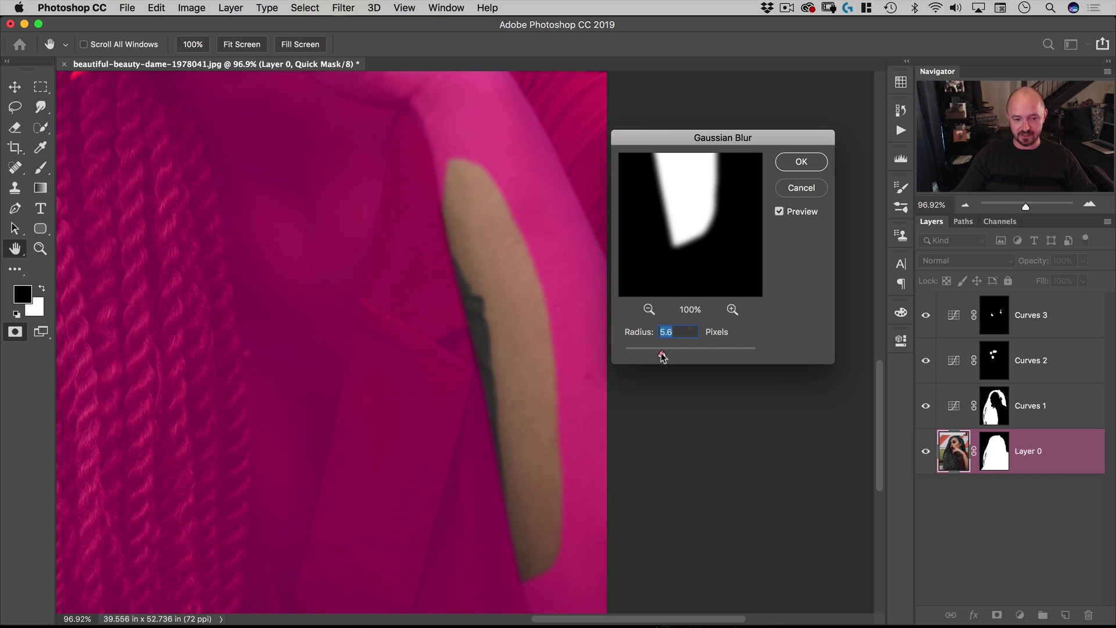
{"action": "mouse_move", "coordinate": [662, 356]}
{"action": "left_mouse_down"}
{"action": "mouse_move", "coordinate": [646, 356]}
{"action": "mouse_move", "coordinate": [654, 352]}
{"action": "left_mouse_up"}
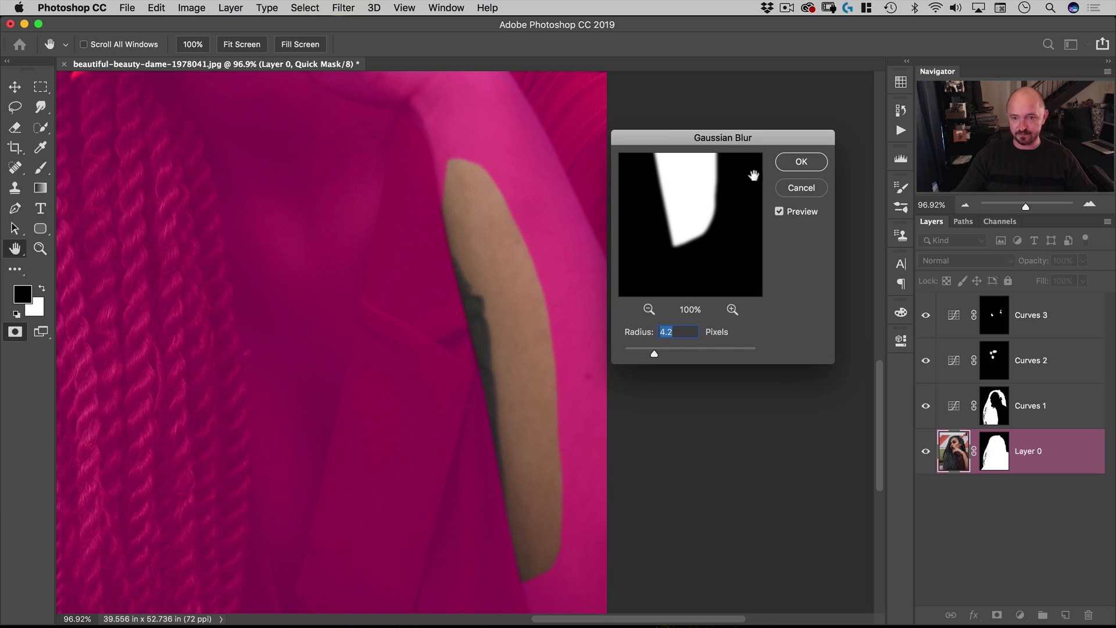
{"action": "left_click", "coordinate": [798, 162]}
{"action": "key", "text": "l"}
{"action": "key", "text": "q"}
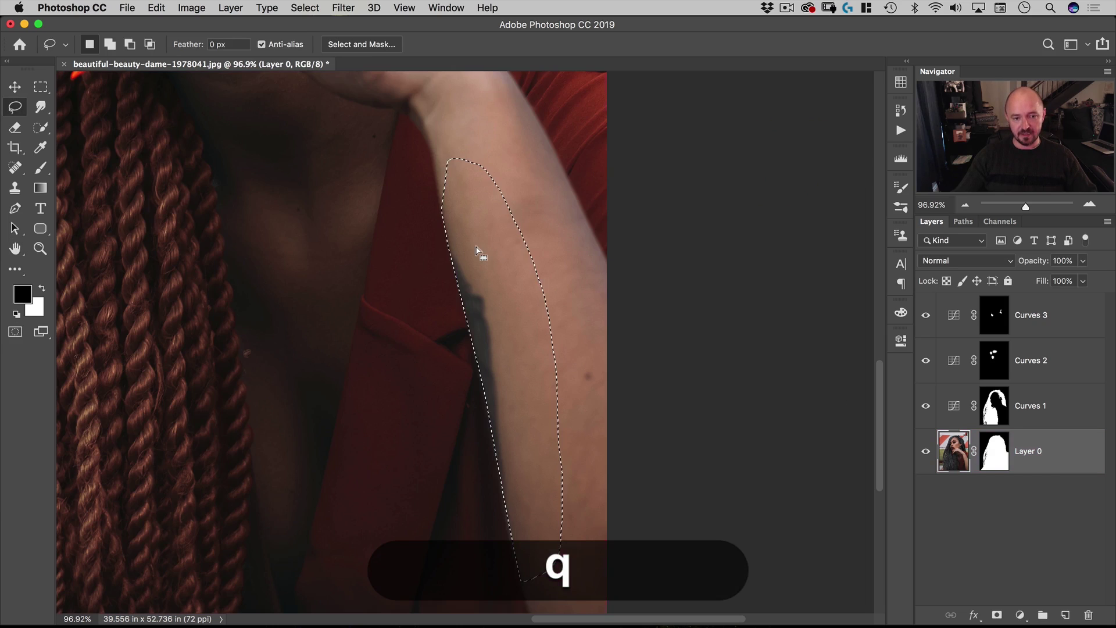
Paint sampled skin tones over the forearm's dark edge on a new layer above Layer 0 with a 169 px brush, then deselect
{"action": "left_click", "coordinate": [1066, 615]}
{"action": "key", "text": "b"}
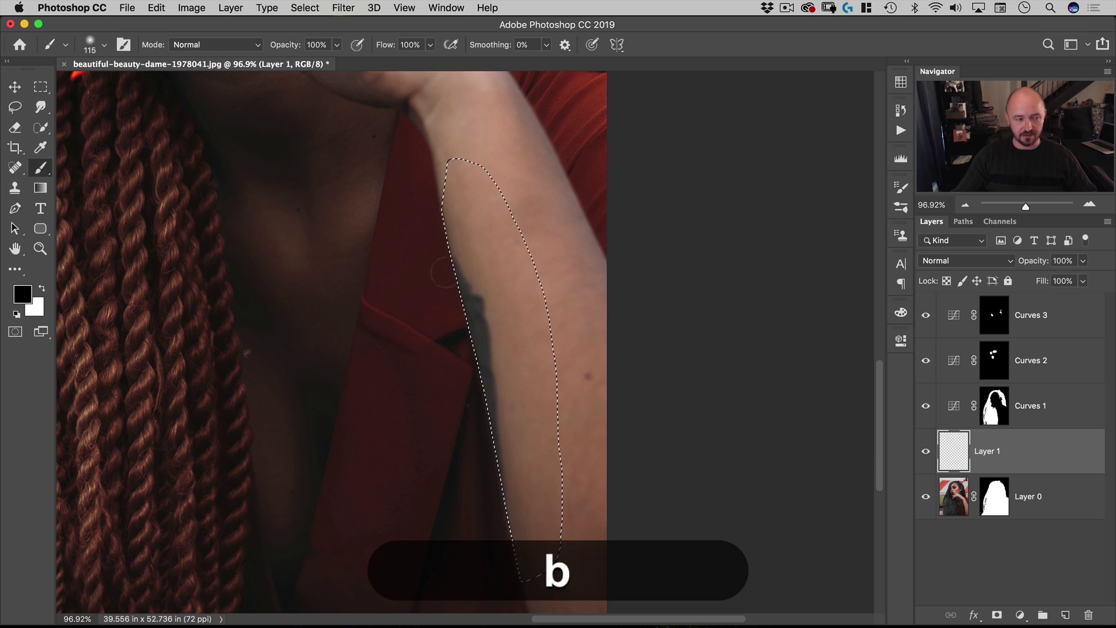
{"action": "key", "text": "ctrl+alt"}
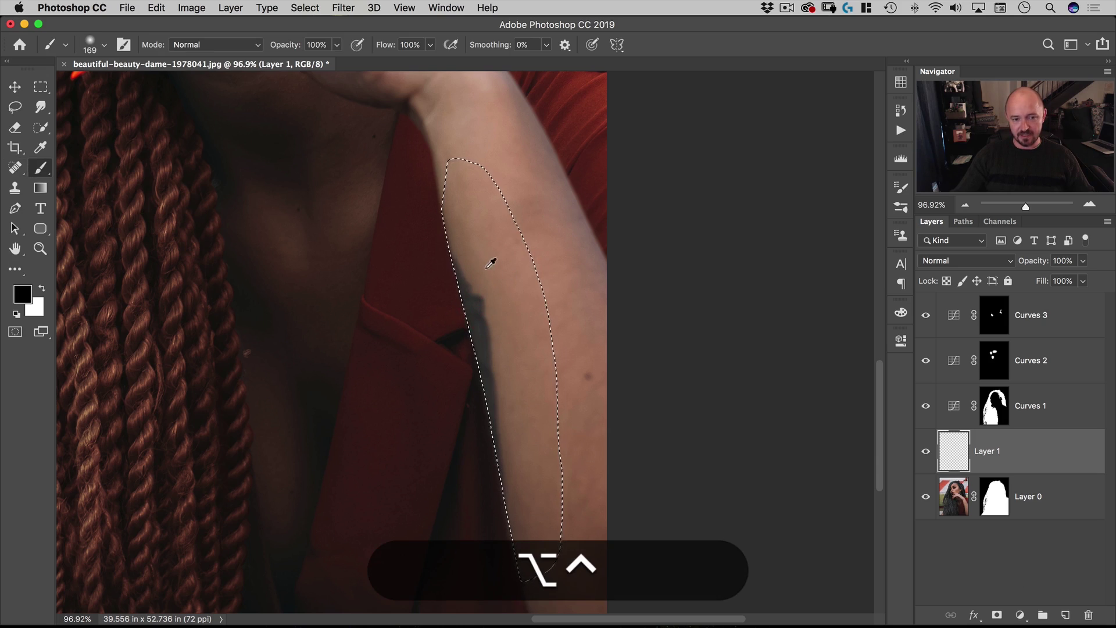
{"action": "left_click", "coordinate": [475, 247], "text": "alt"}
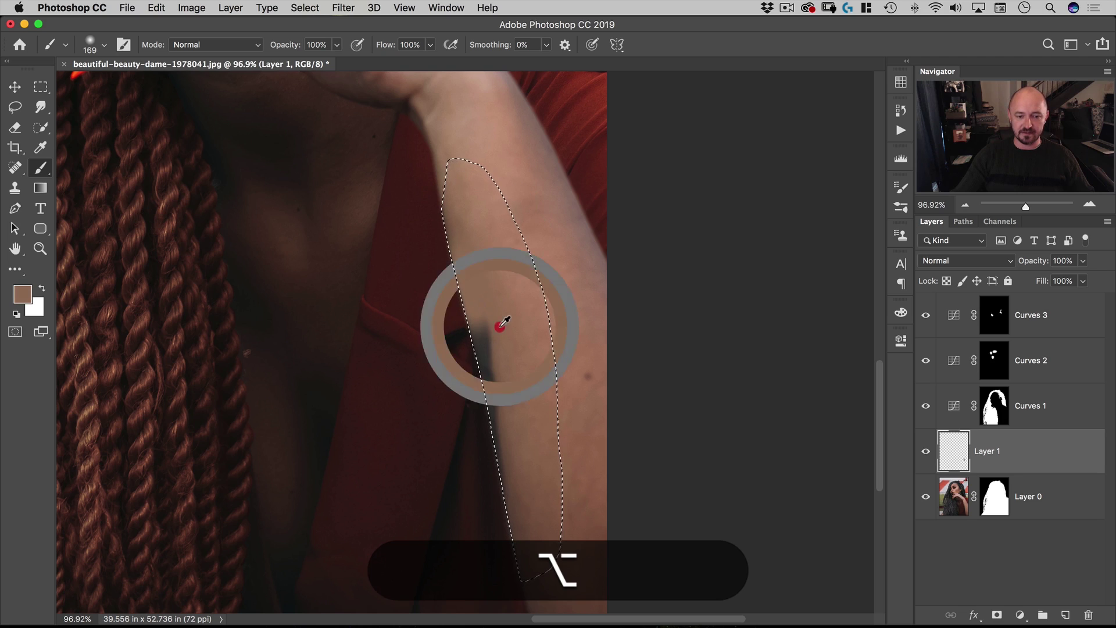
{"action": "left_click", "coordinate": [507, 409], "text": "alt"}
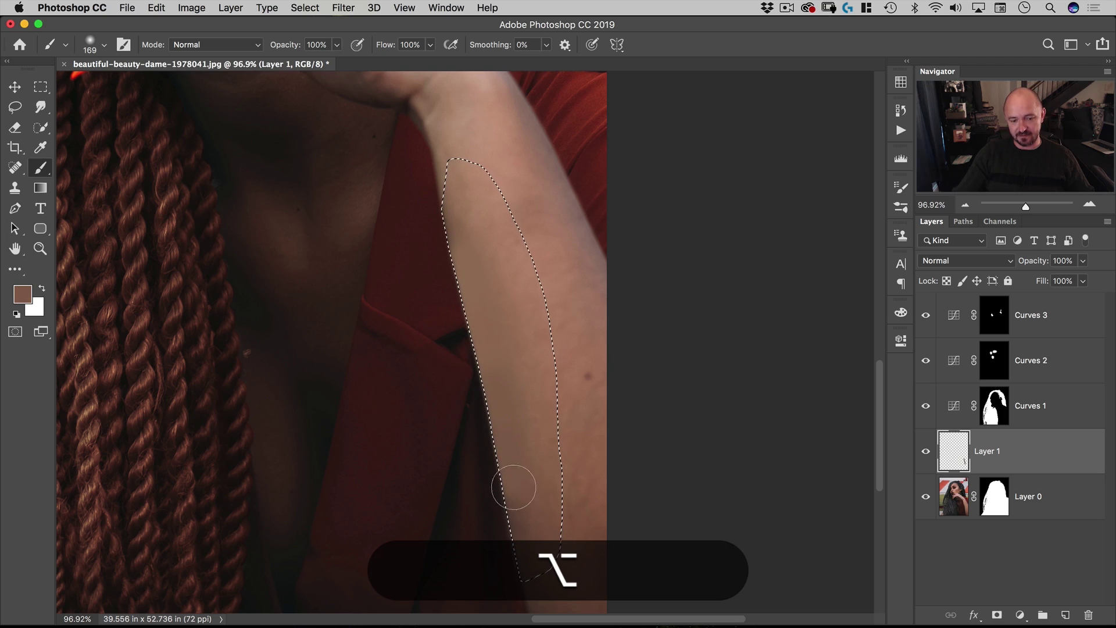
{"action": "left_click", "coordinate": [523, 529], "text": "alt"}
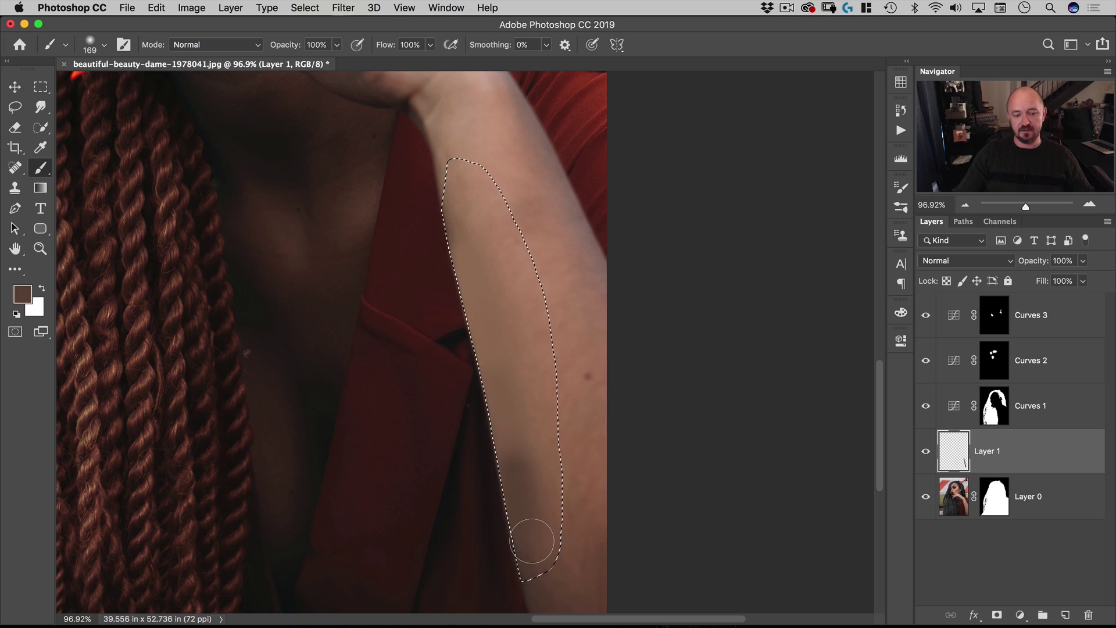
{"action": "left_click", "coordinate": [526, 452], "text": "alt"}
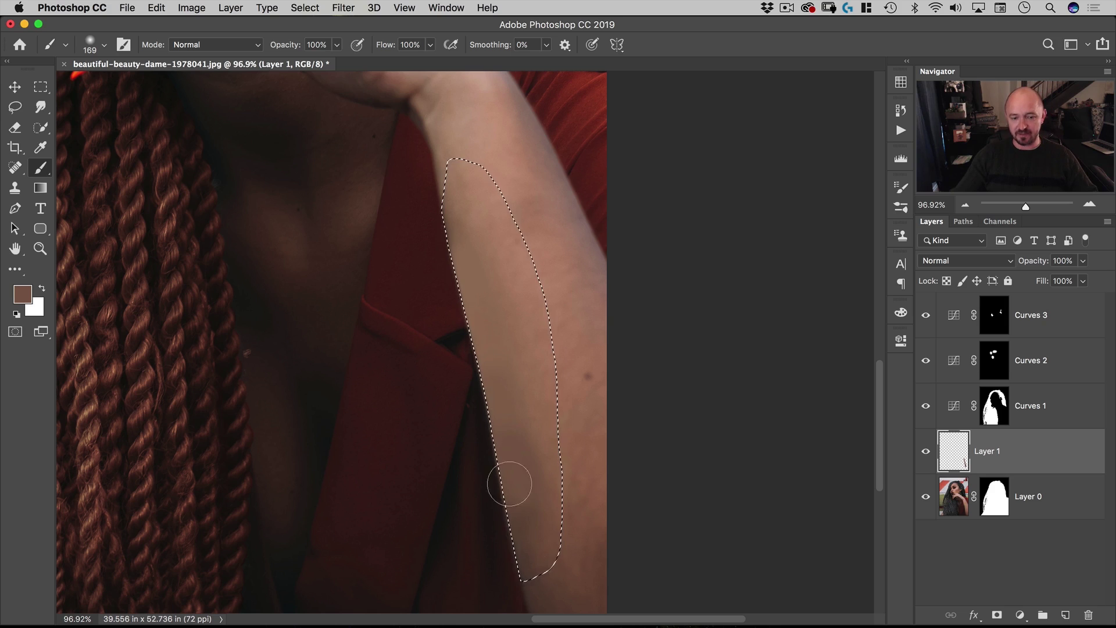
{"action": "key", "text": "super+d"}
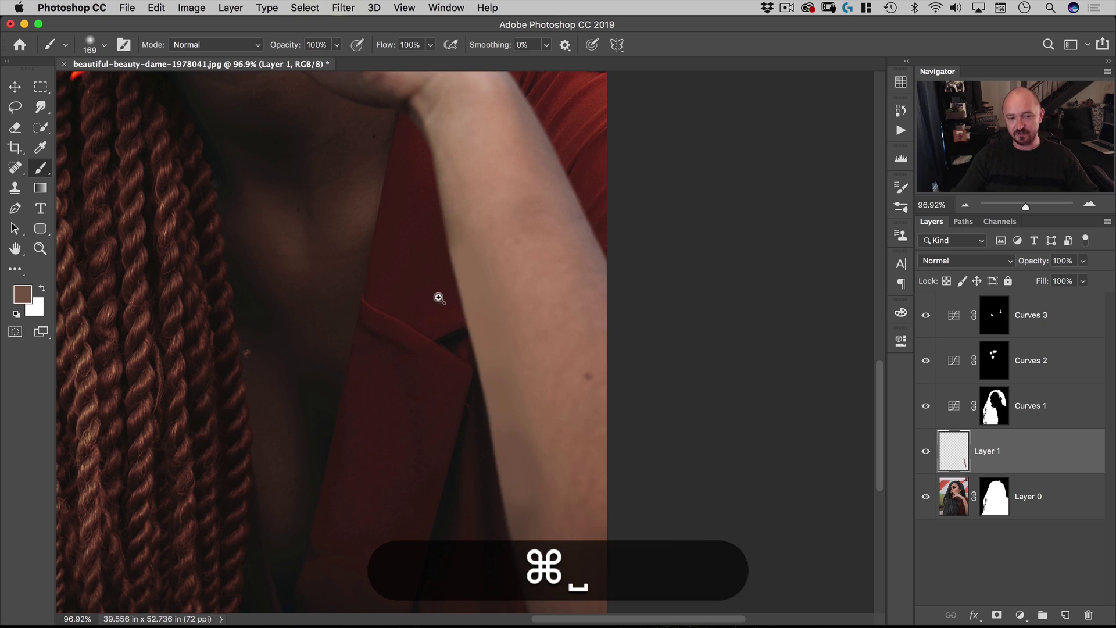
Select all layers from Curves 3 down to Layer 0 and convert them to a single Smart Object
{"action": "left_click_drag", "start_coordinate": [436, 296], "coordinate": [560, 441]}
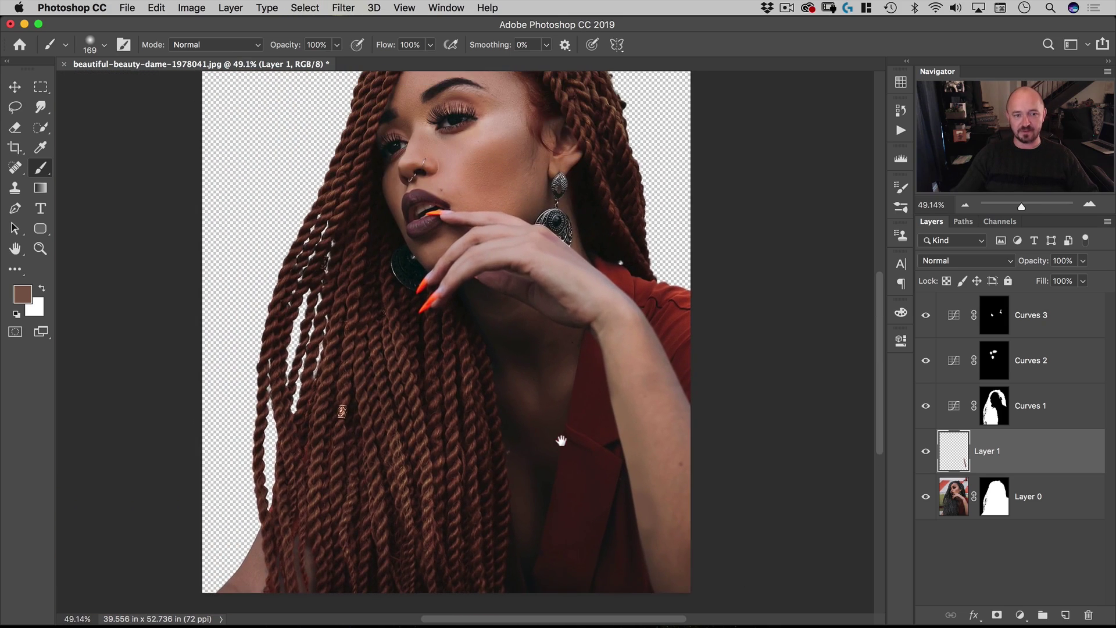
{"action": "left_click_drag", "start_coordinate": [574, 401], "coordinate": [538, 428]}
{"action": "left_click", "coordinate": [1048, 308]}
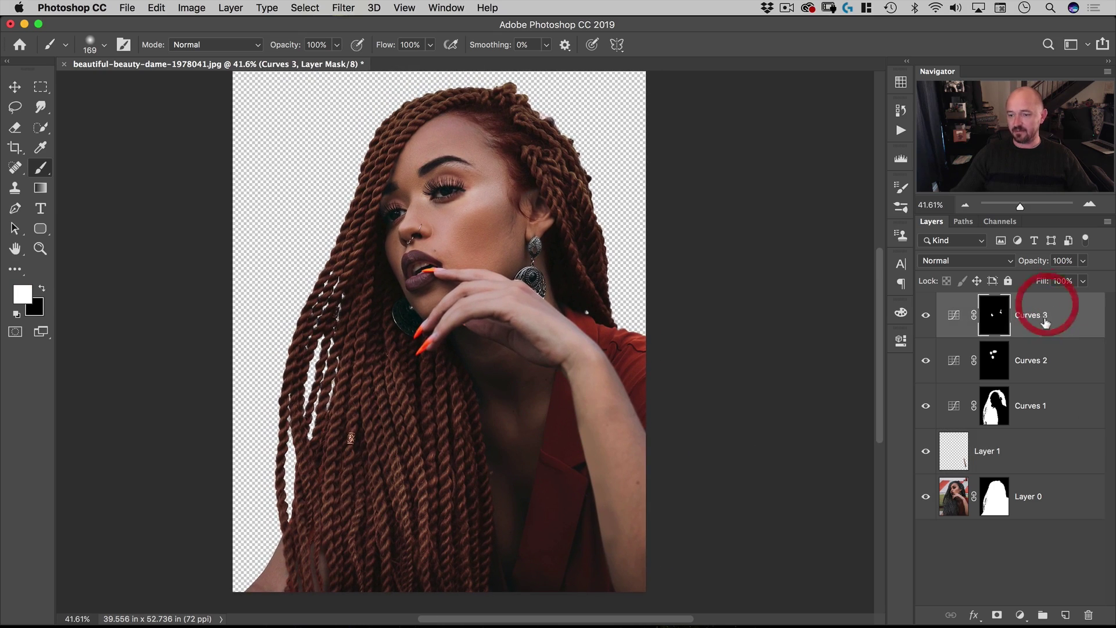
{"action": "left_click", "coordinate": [1040, 497], "text": "shift"}
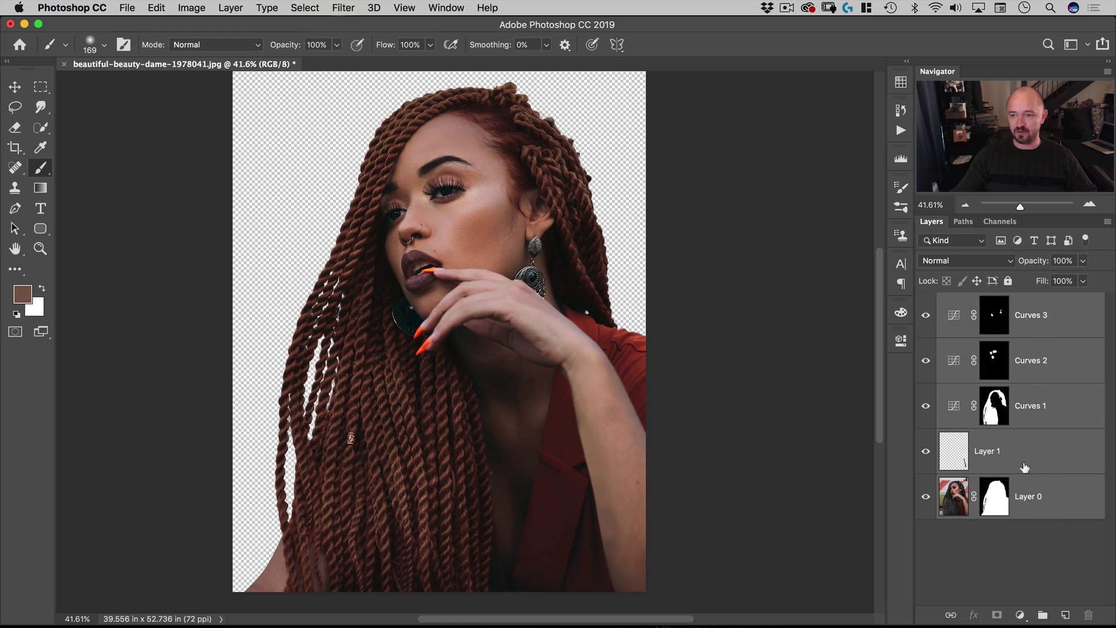
{"action": "right_click", "coordinate": [1064, 313]}
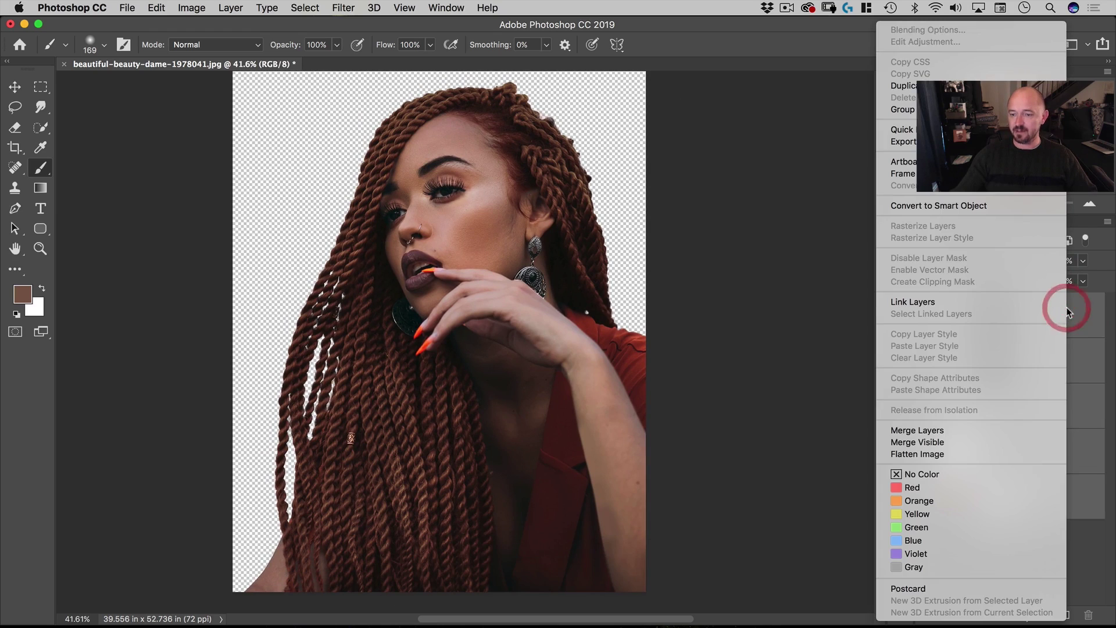
{"action": "left_click", "coordinate": [985, 205]}
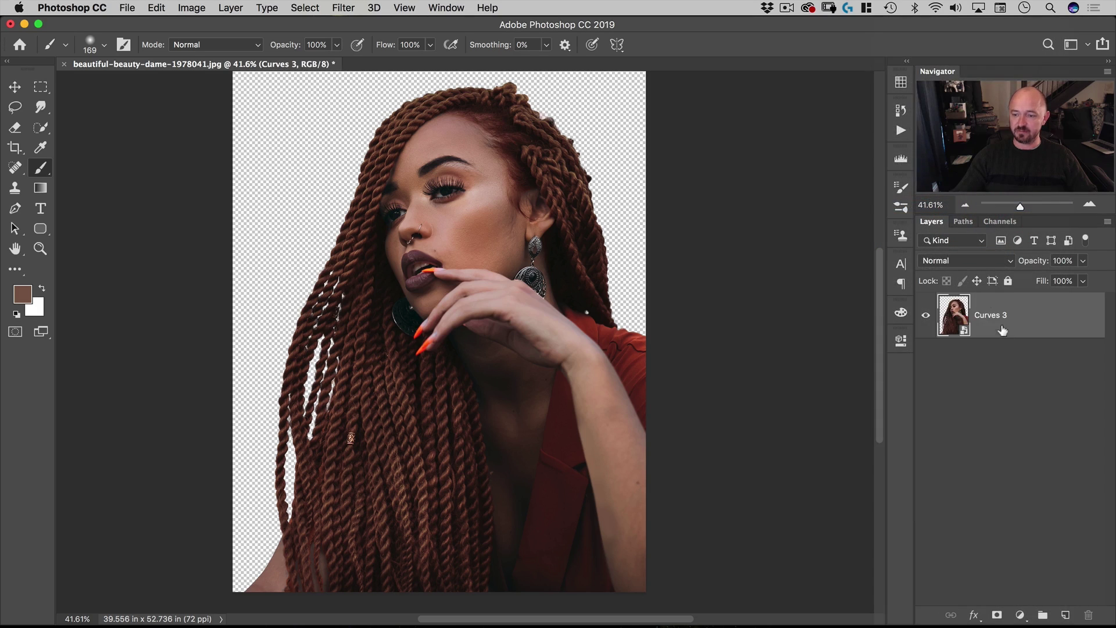
Rename the Smart Object layer to "girl"
{"action": "double_click", "coordinate": [991, 315]}
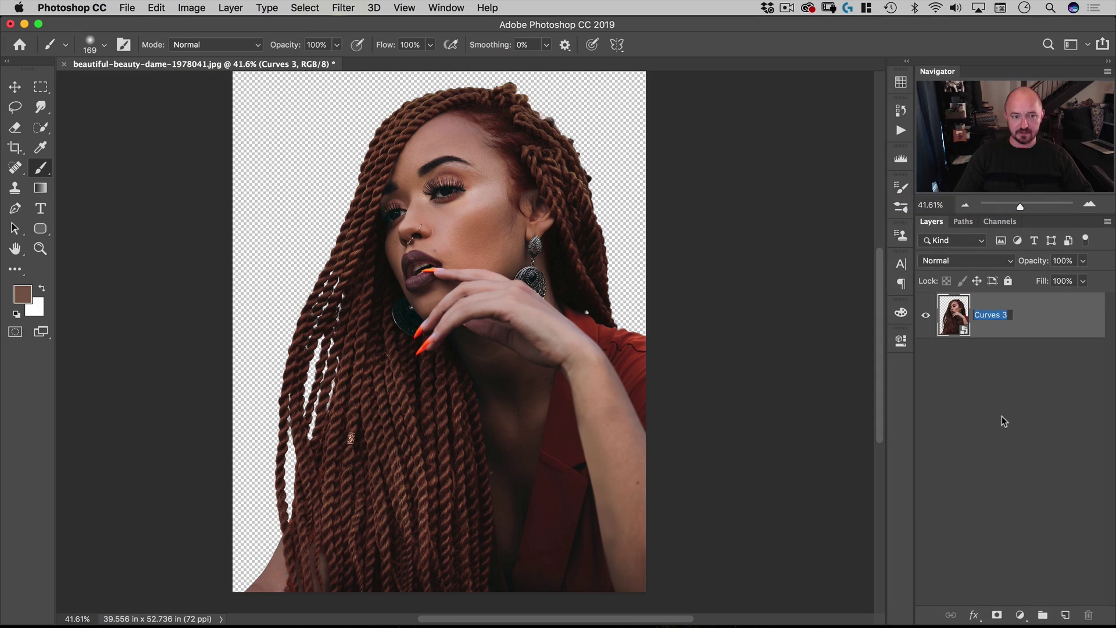
{"action": "type", "text": "girl"}
{"action": "key", "text": "Return"}
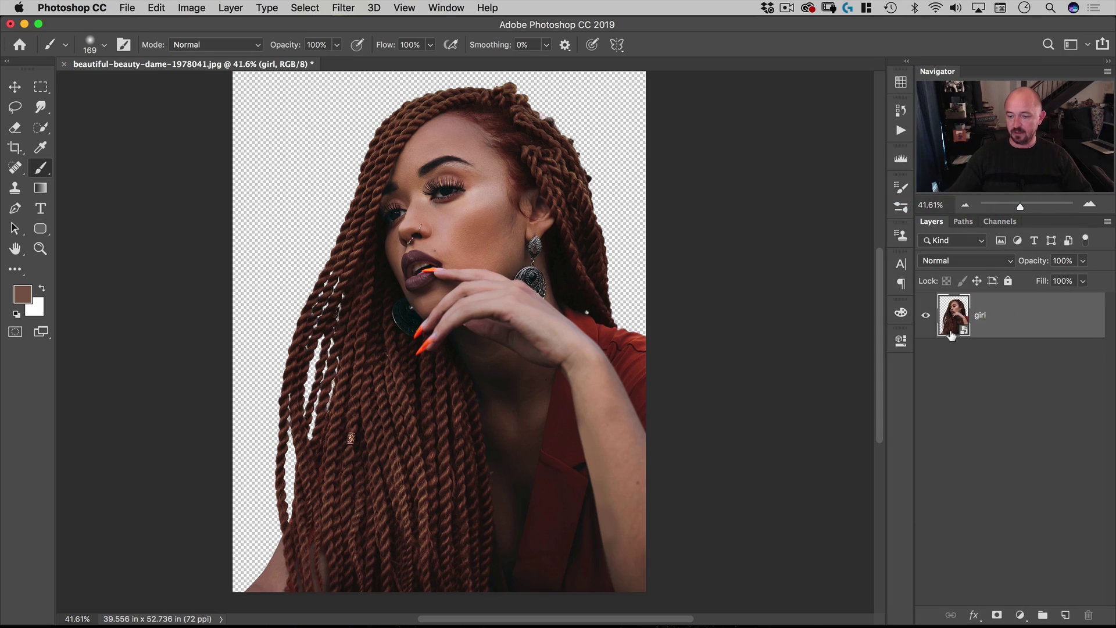
Start a Camera Raw Filter on the girl Smart Object and set Temperature to +30 and Tint to +25
{"action": "left_click", "coordinate": [344, 7]}
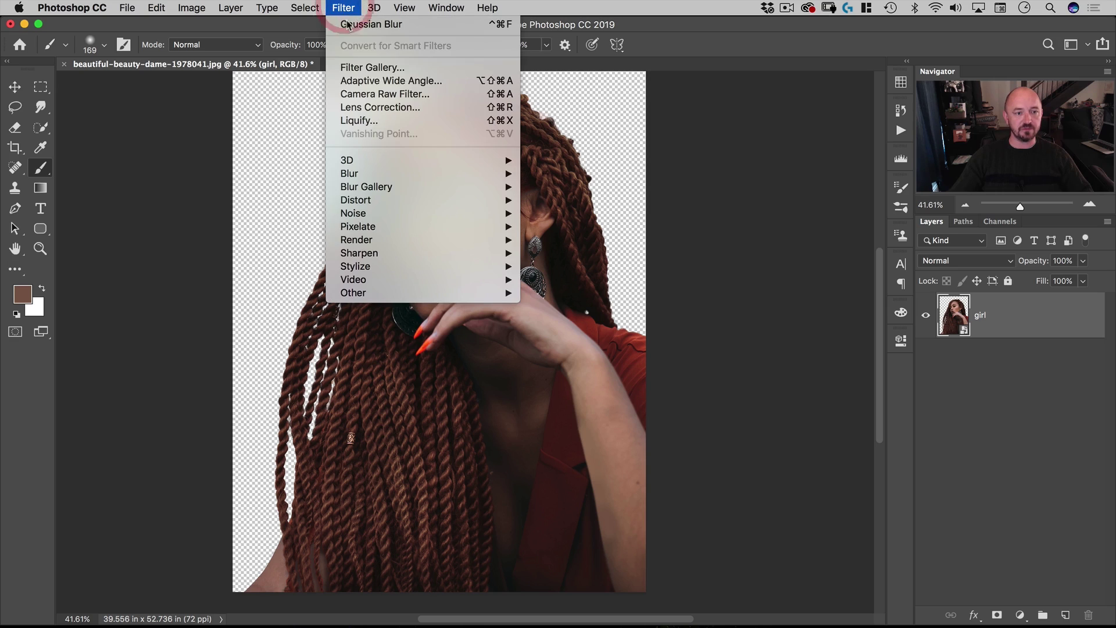
{"action": "left_click", "coordinate": [356, 94]}
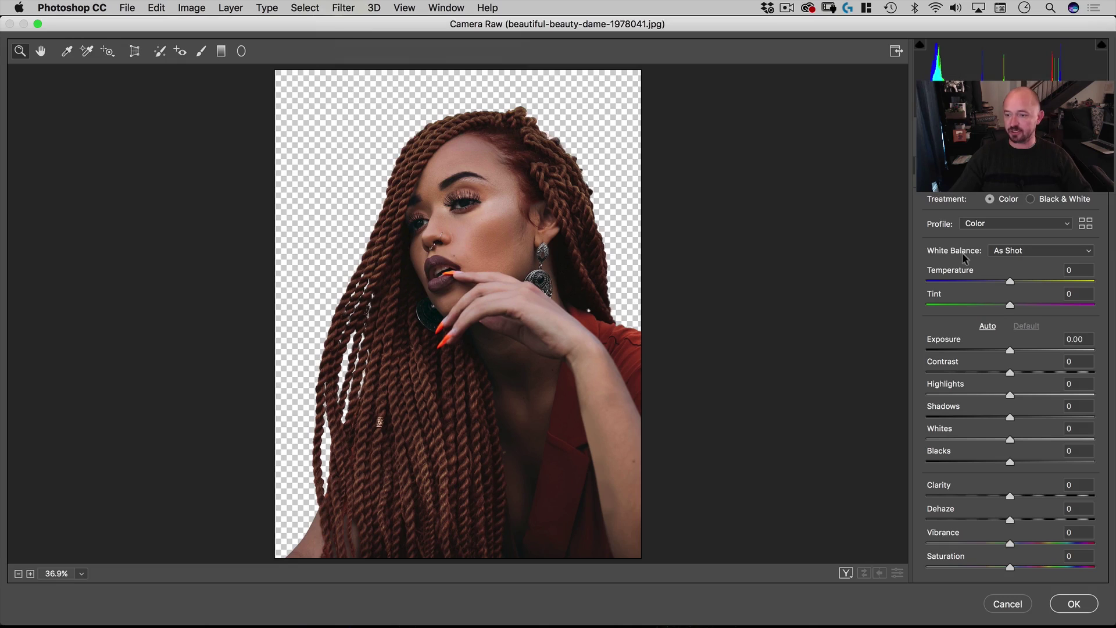
{"action": "left_click", "coordinate": [994, 262]}
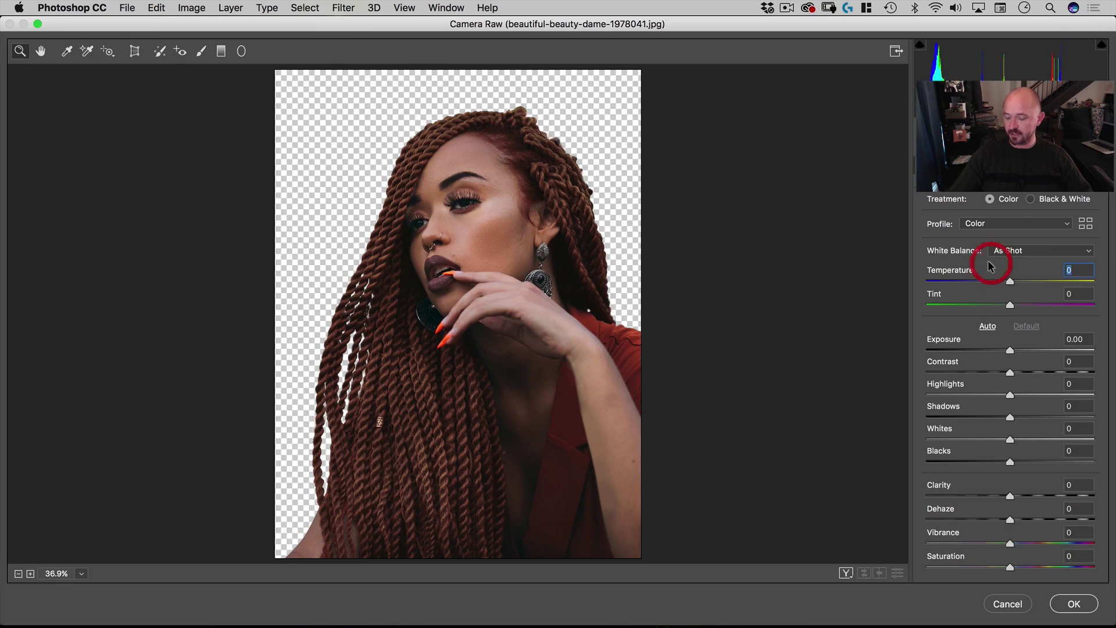
{"action": "type", "text": "30"}
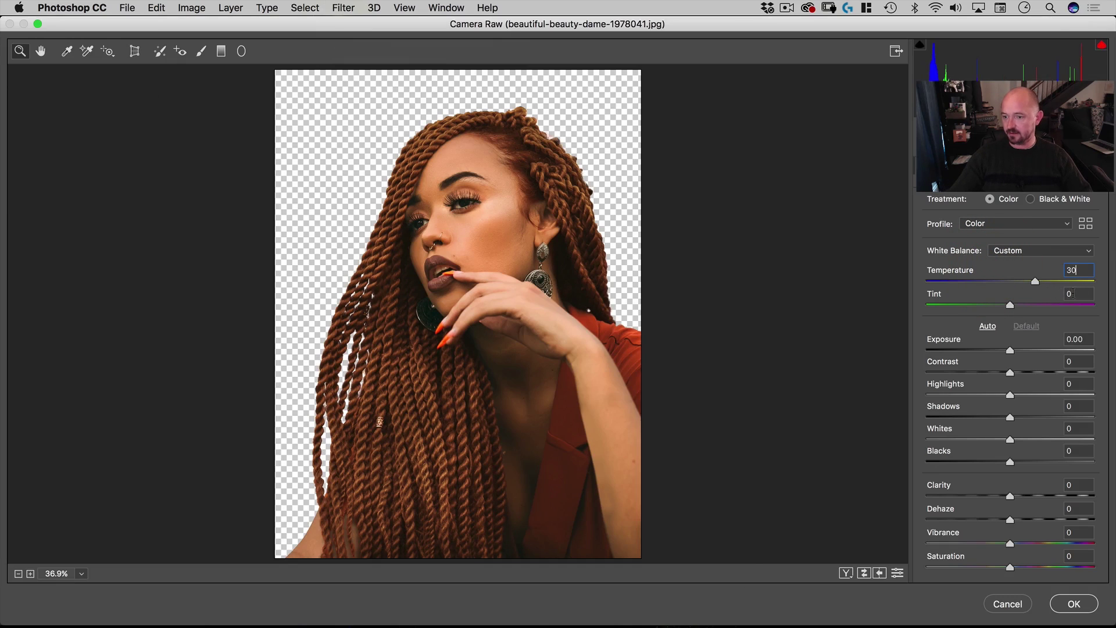
{"action": "left_click", "coordinate": [1052, 295]}
{"action": "type", "text": "25"}
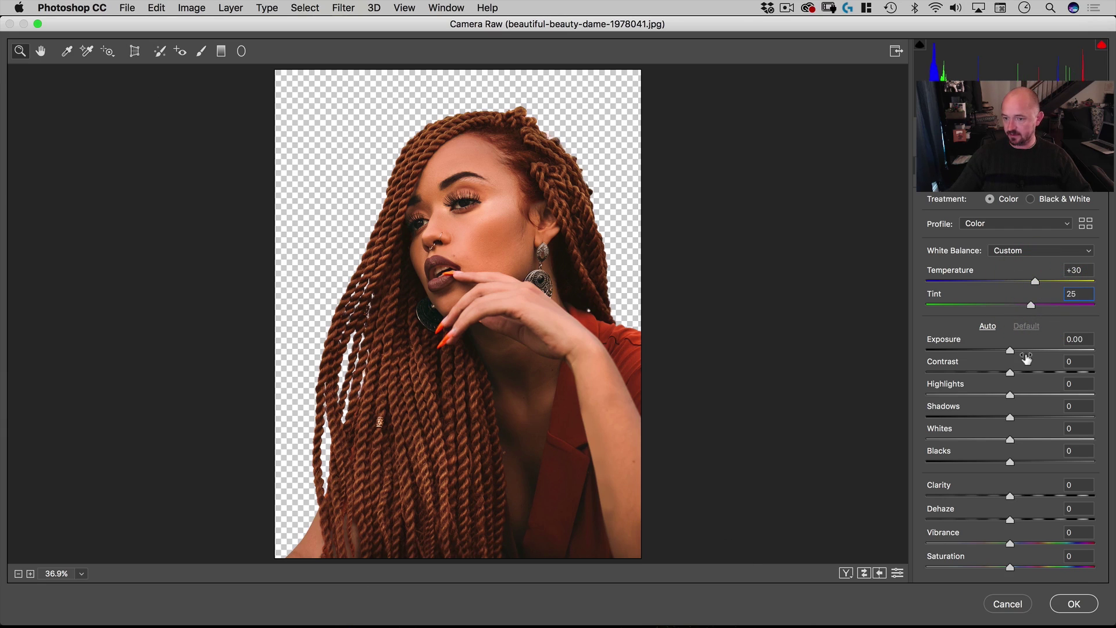
Set the Camera Raw Exposure to -0.25 and Contrast to +13
{"action": "left_click", "coordinate": [1083, 339]}
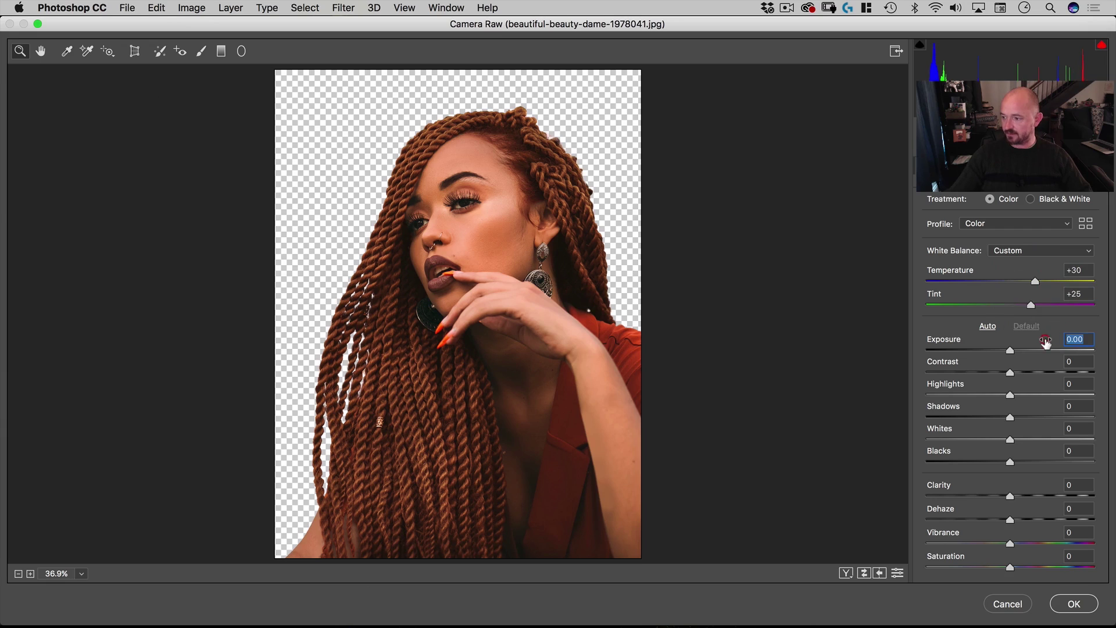
{"action": "type", "text": "-"}
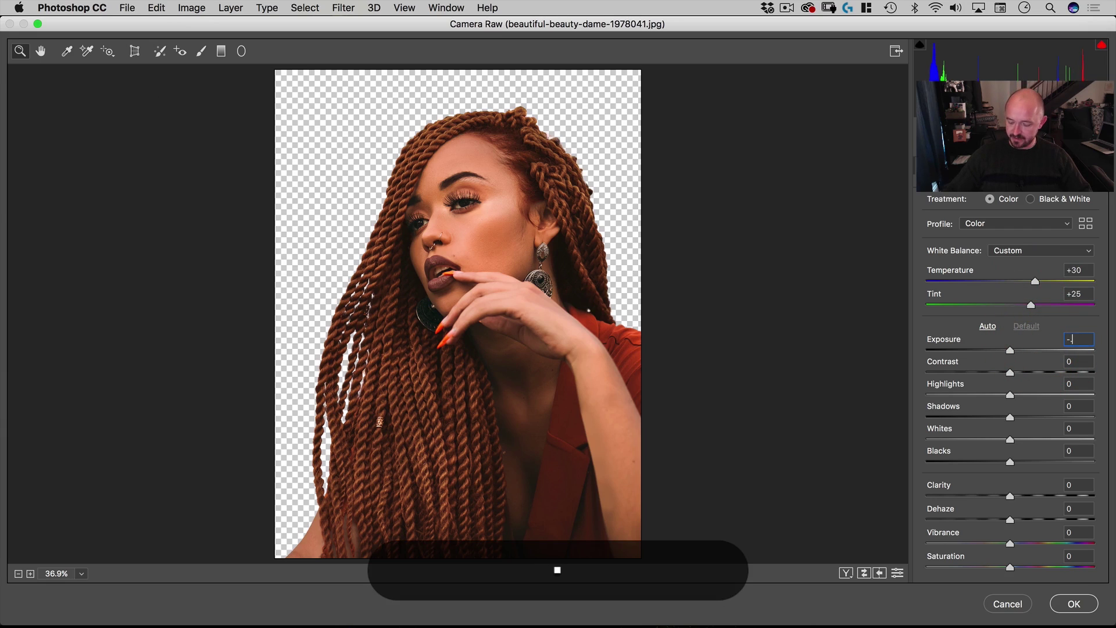
{"action": "type", "text": "0.25"}
{"action": "key", "text": "Return"}
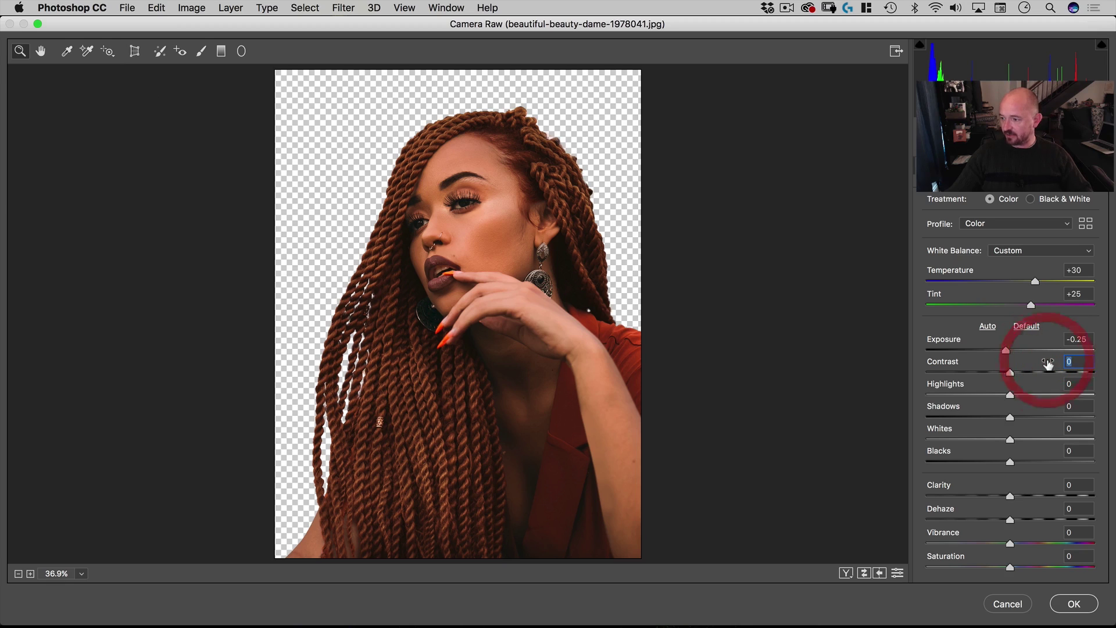
{"action": "type", "text": "1"}
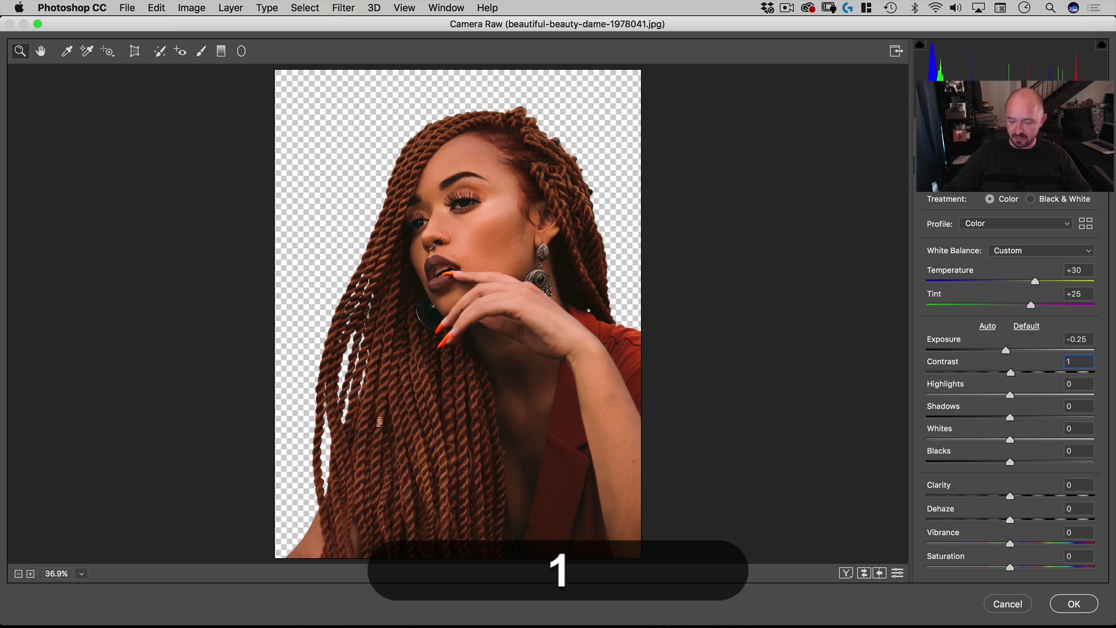
{"action": "type", "text": "3"}
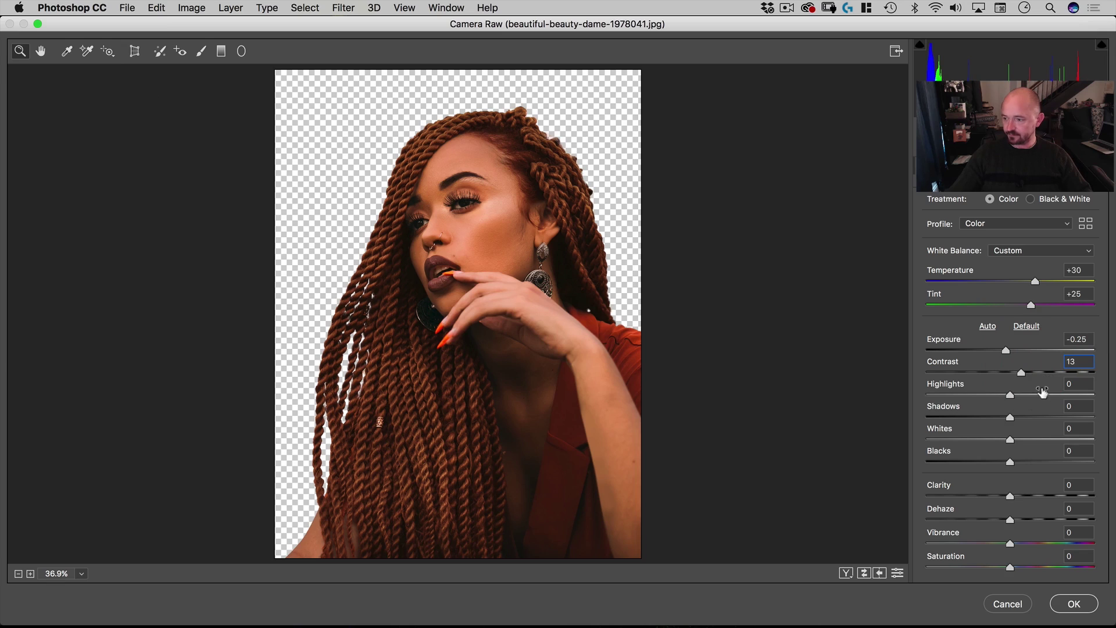
Raise Highlights to +13 and lower Shadows to -9 in the Camera Raw adjustments
{"action": "left_click_drag", "start_coordinate": [1011, 398], "coordinate": [1022, 399]}
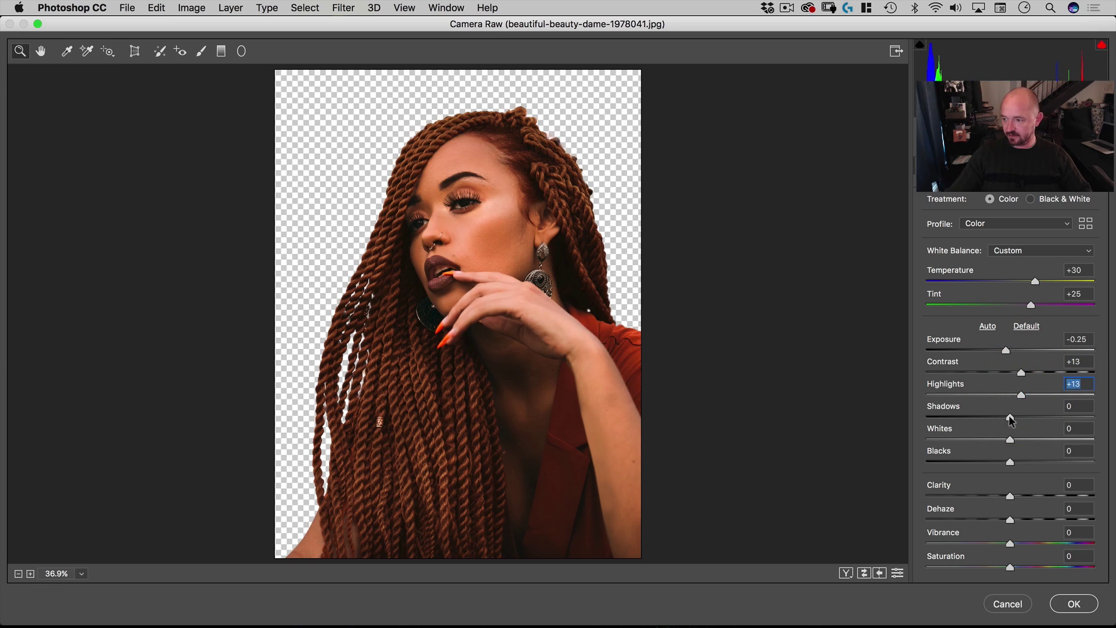
{"action": "left_click", "coordinate": [1010, 417]}
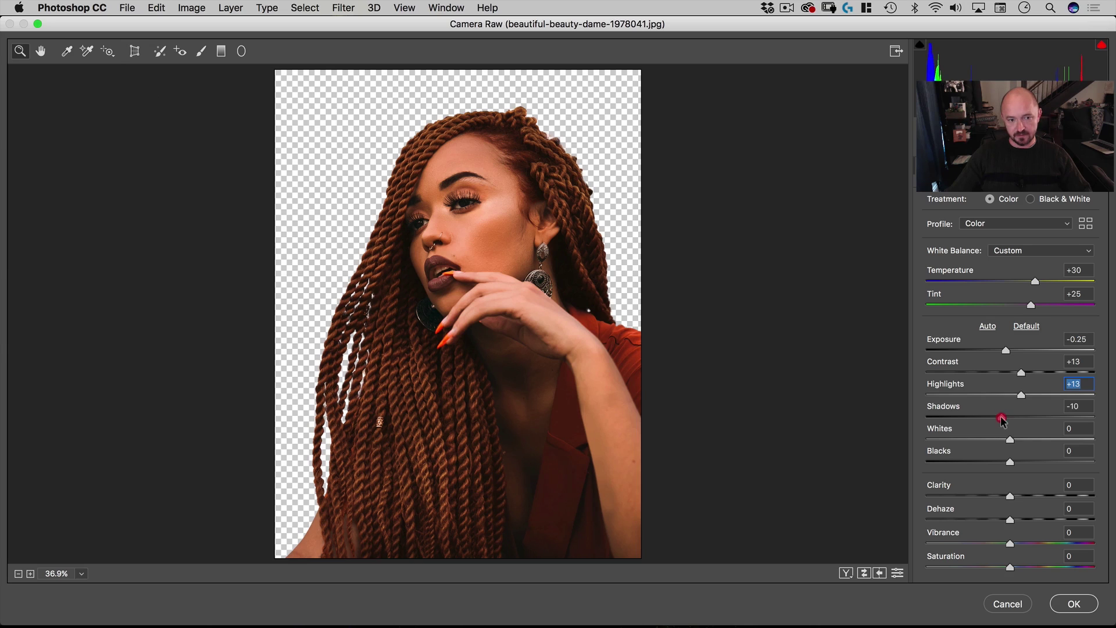
{"action": "left_click_drag", "start_coordinate": [1010, 419], "coordinate": [1001, 416]}
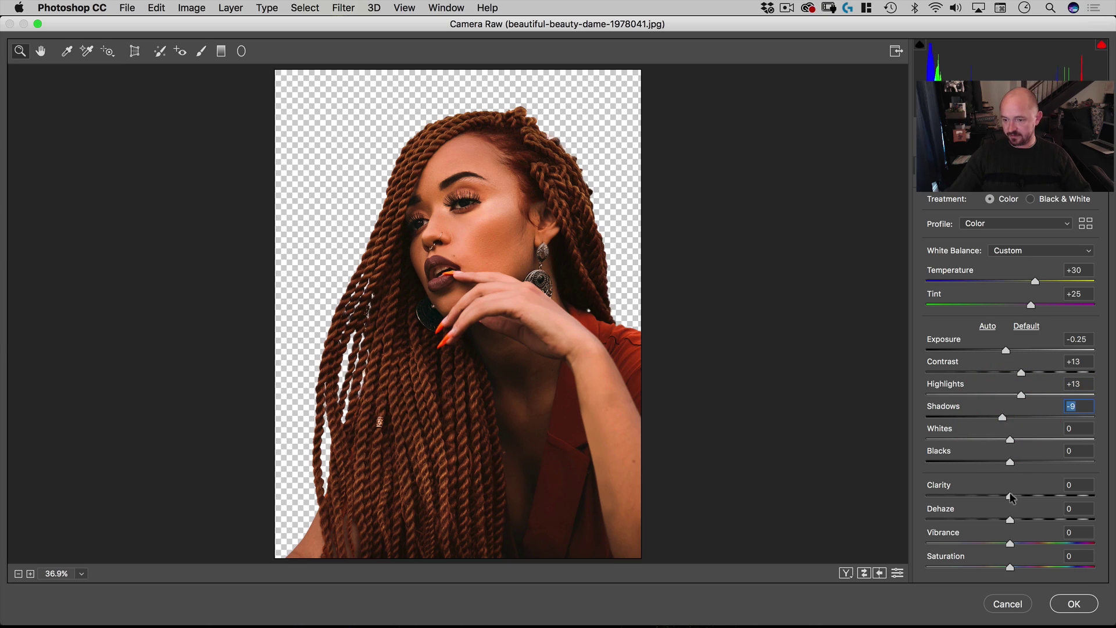
Raise Clarity to +9 and Vibrance to +30 in the Camera Raw adjustments
{"action": "left_click_drag", "start_coordinate": [1012, 498], "coordinate": [1019, 498]}
{"action": "left_click_drag", "start_coordinate": [1010, 543], "coordinate": [1030, 544]}
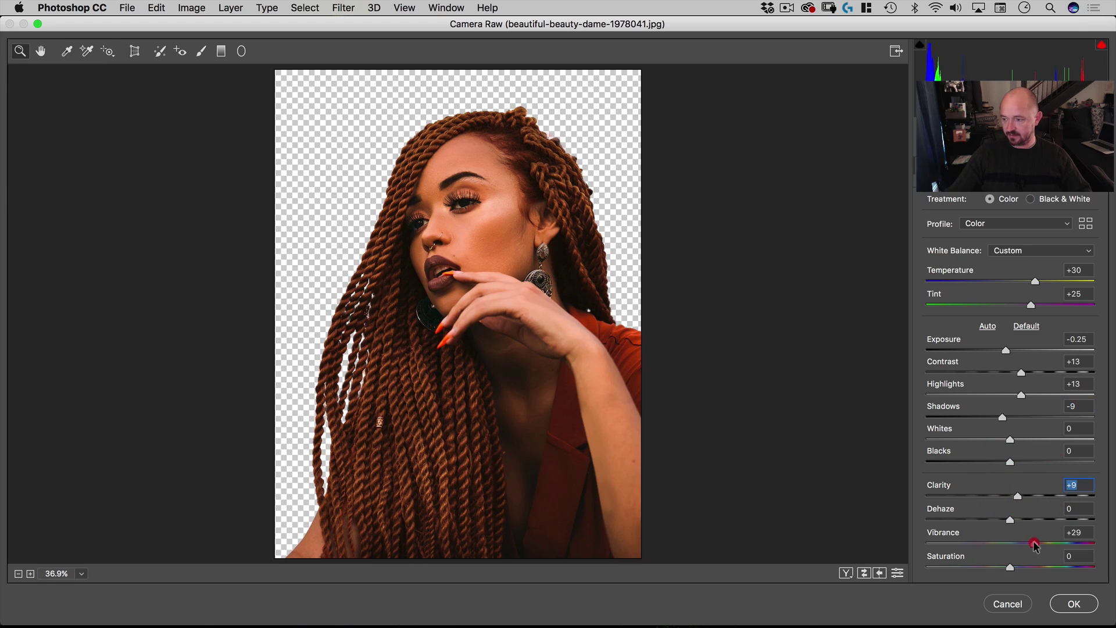
{"action": "left_click_drag", "start_coordinate": [1036, 544], "coordinate": [1034, 543]}
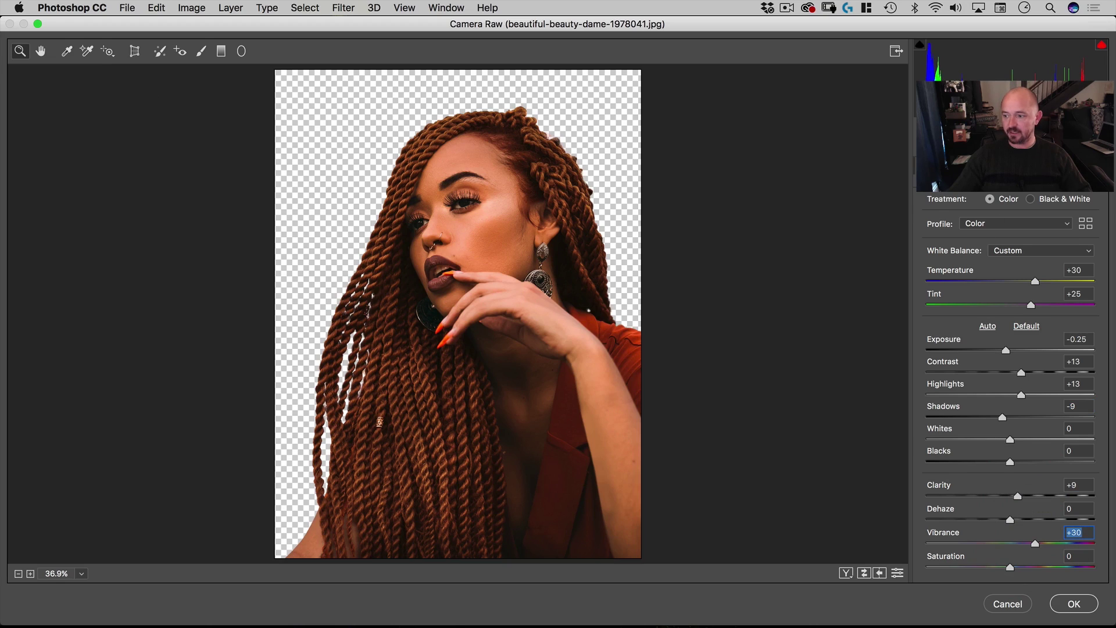
Lift the midtones of the Red channel's point curve slightly, from input 124 to output 134
{"action": "left_click", "coordinate": [943, 166]}
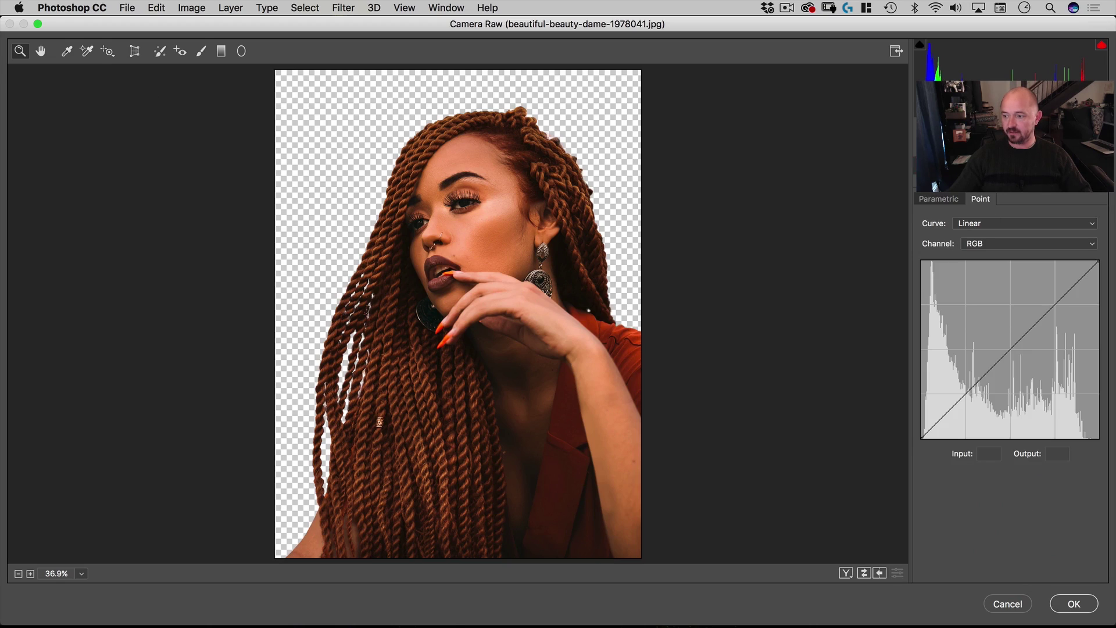
{"action": "left_click", "coordinate": [999, 247]}
{"action": "left_click", "coordinate": [1003, 235]}
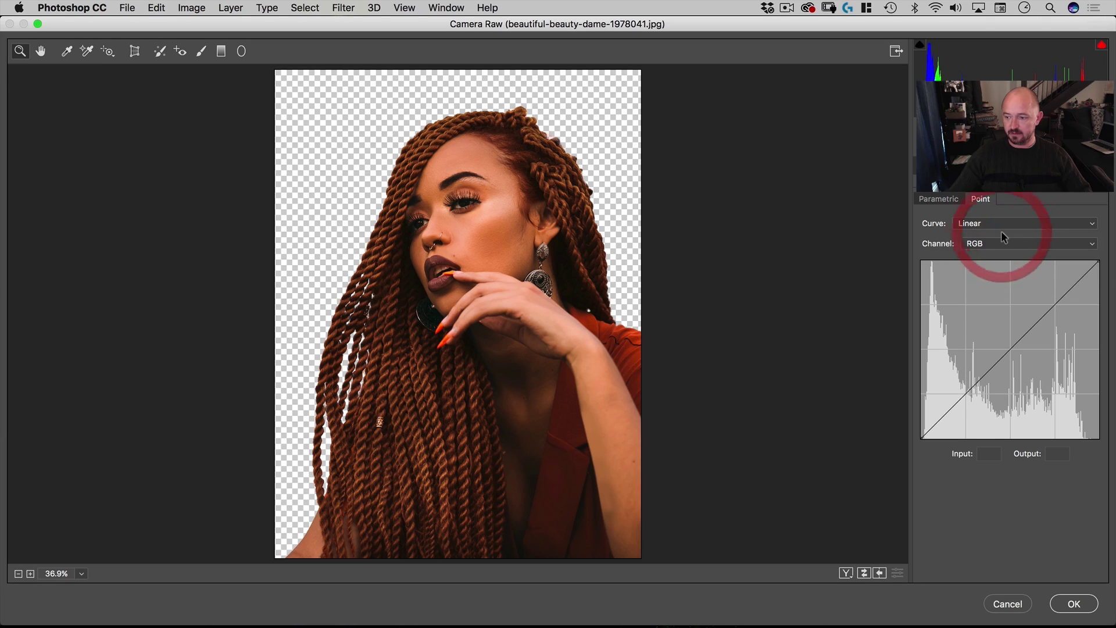
{"action": "left_click", "coordinate": [996, 239]}
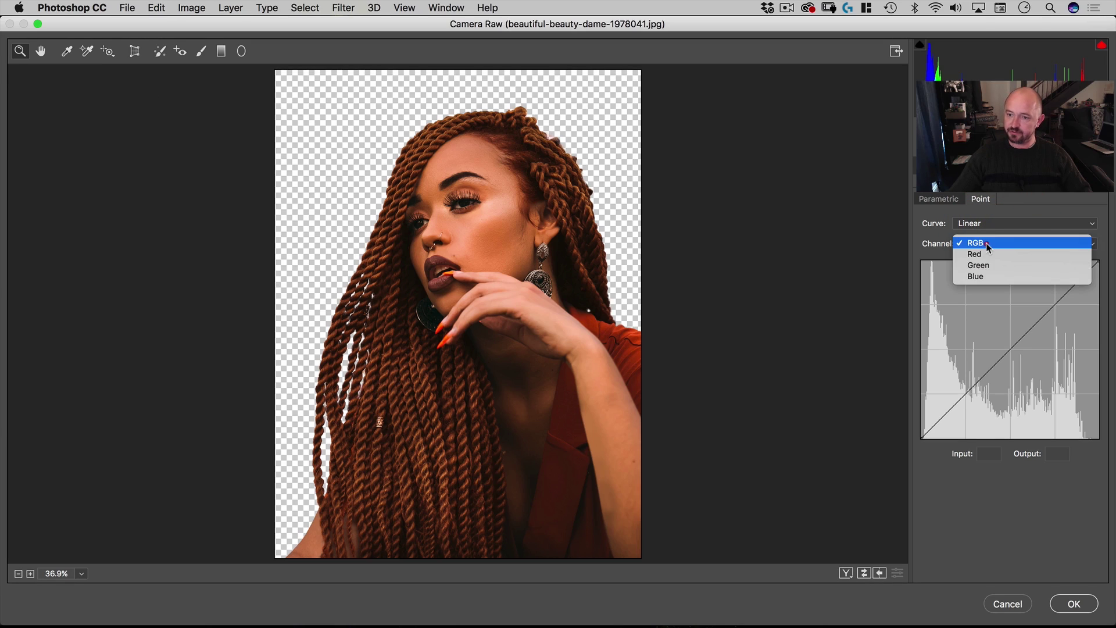
{"action": "left_click", "coordinate": [981, 254]}
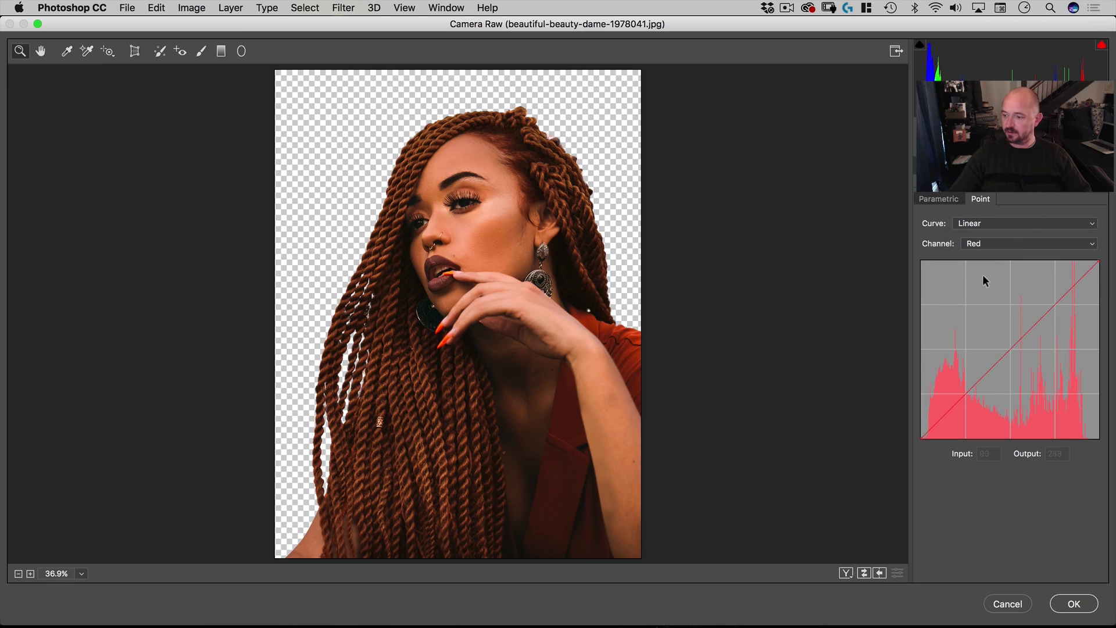
{"action": "left_click_drag", "start_coordinate": [1008, 351], "coordinate": [1007, 346]}
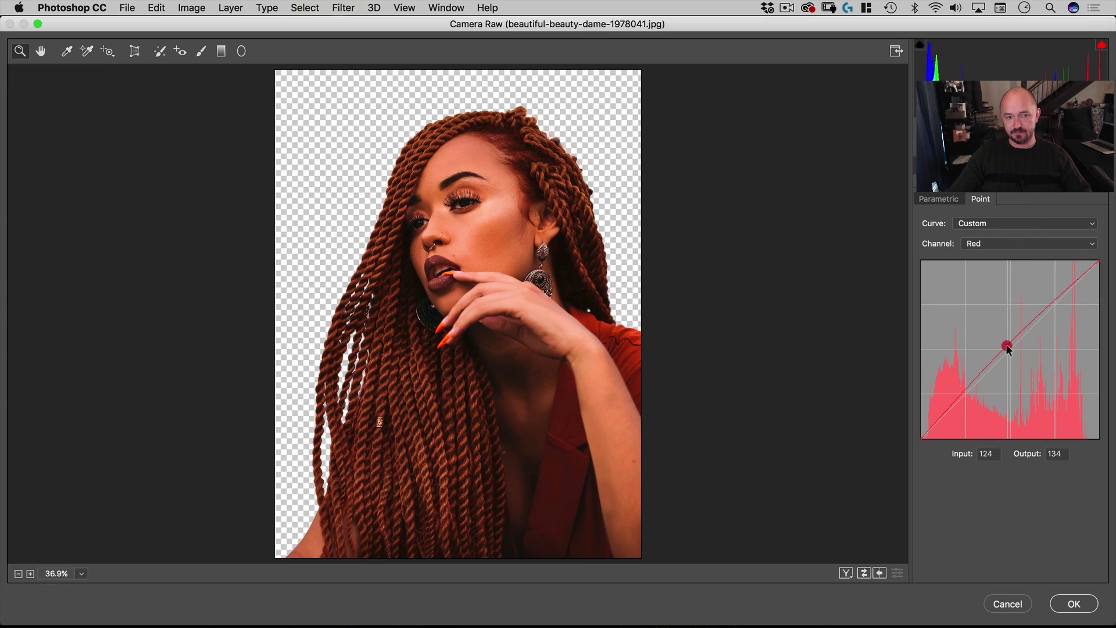
Lower the midtones of the Blue channel's point curve slightly, from input 129 to output 123
{"action": "left_click", "coordinate": [984, 243]}
{"action": "left_click", "coordinate": [987, 265]}
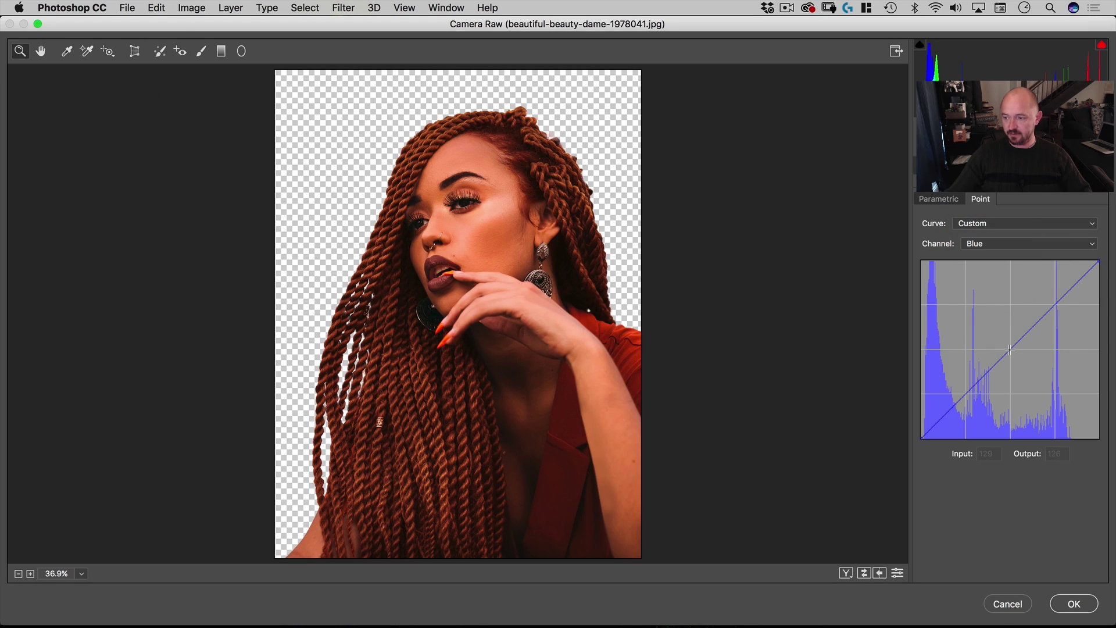
{"action": "left_click_drag", "start_coordinate": [1010, 350], "coordinate": [1011, 354]}
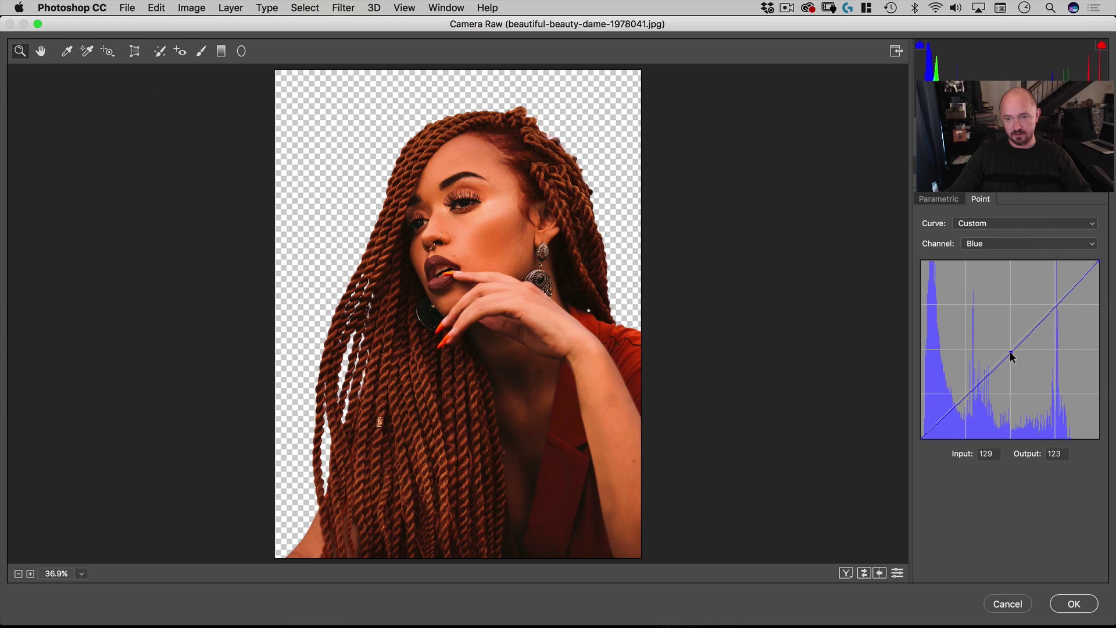
Shape a gentle S-curve on the RGB channel, with input 185 raised to 193 and input 65 lowered to 60
{"action": "left_click", "coordinate": [998, 243]}
{"action": "left_click", "coordinate": [998, 211]}
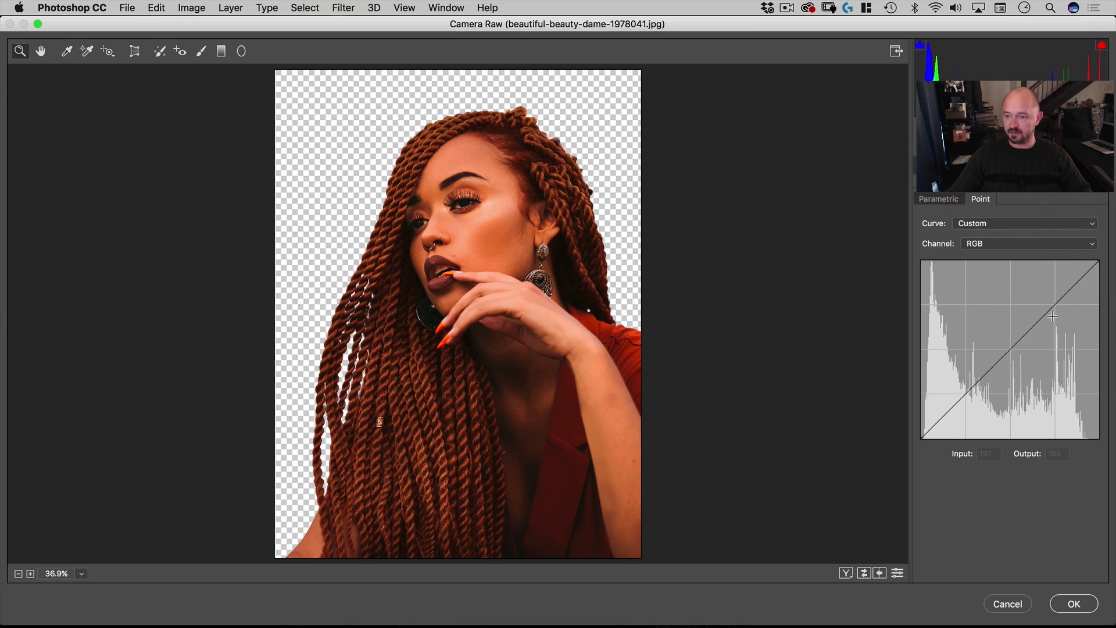
{"action": "left_click_drag", "start_coordinate": [1050, 312], "coordinate": [1050, 304]}
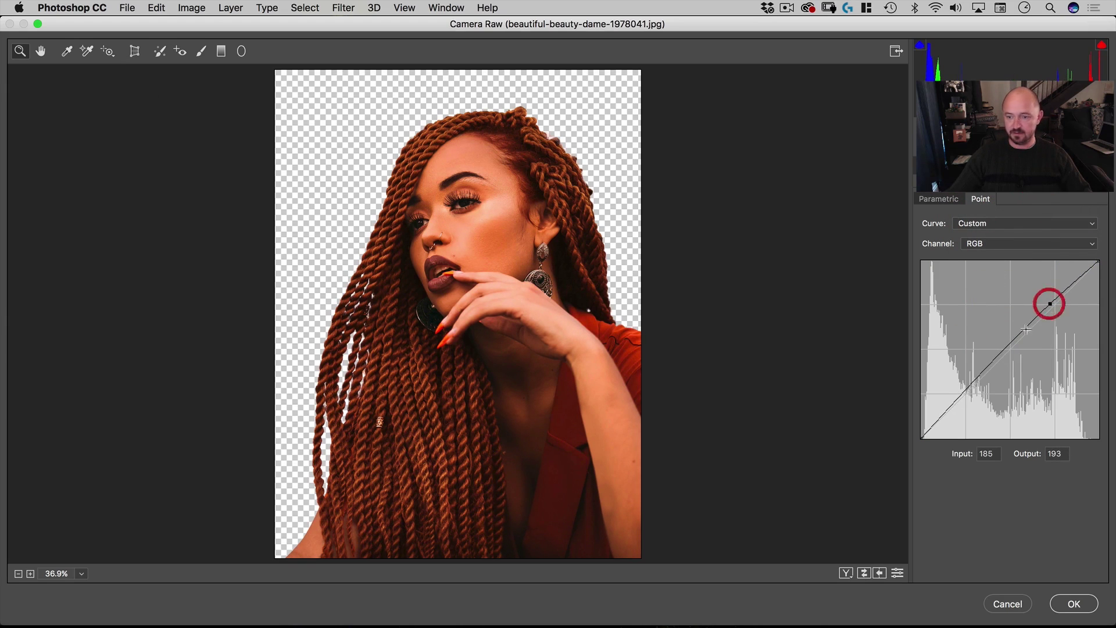
{"action": "left_click_drag", "start_coordinate": [967, 392], "coordinate": [966, 397]}
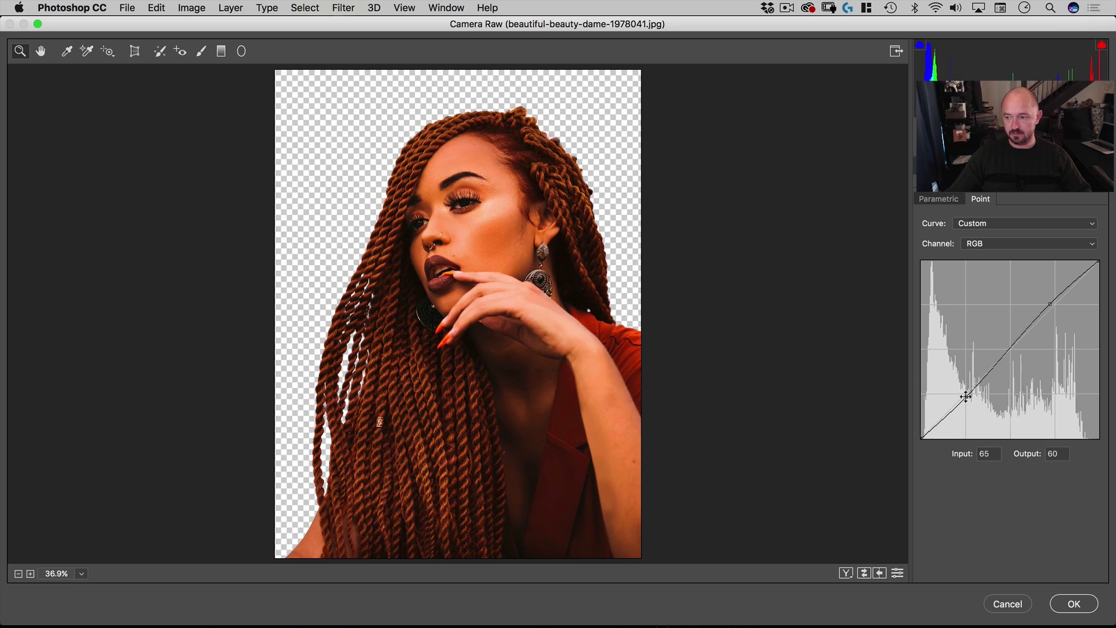
Apply the Camera Raw Filter and toggle the girl layer's Smart Filters off and on to compare the result
{"action": "left_click", "coordinate": [1074, 603]}
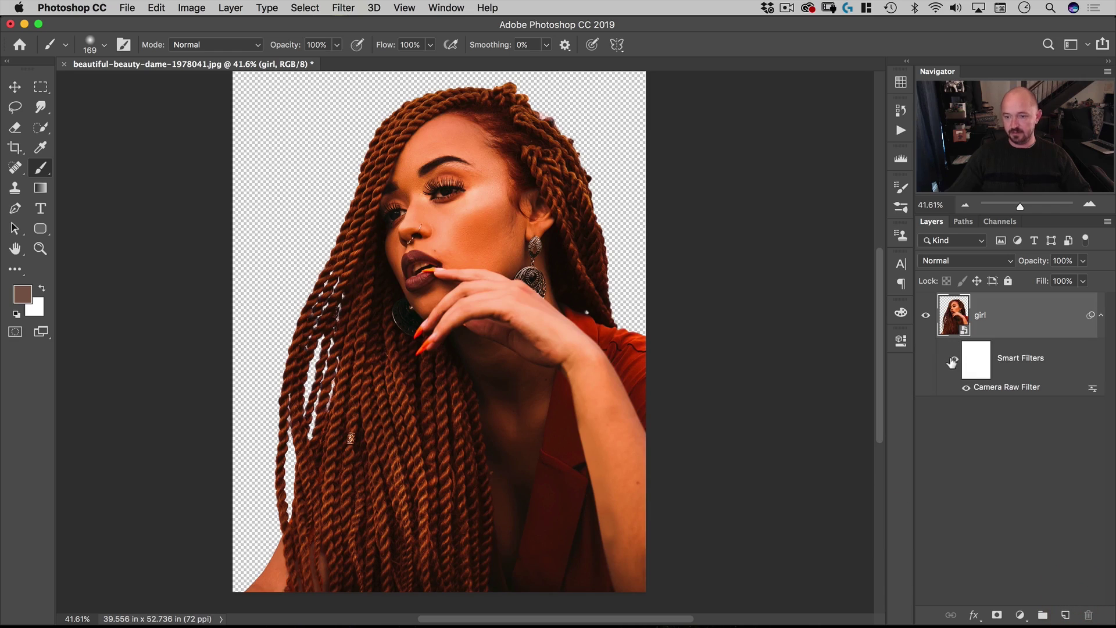
{"action": "left_click", "coordinate": [953, 360]}
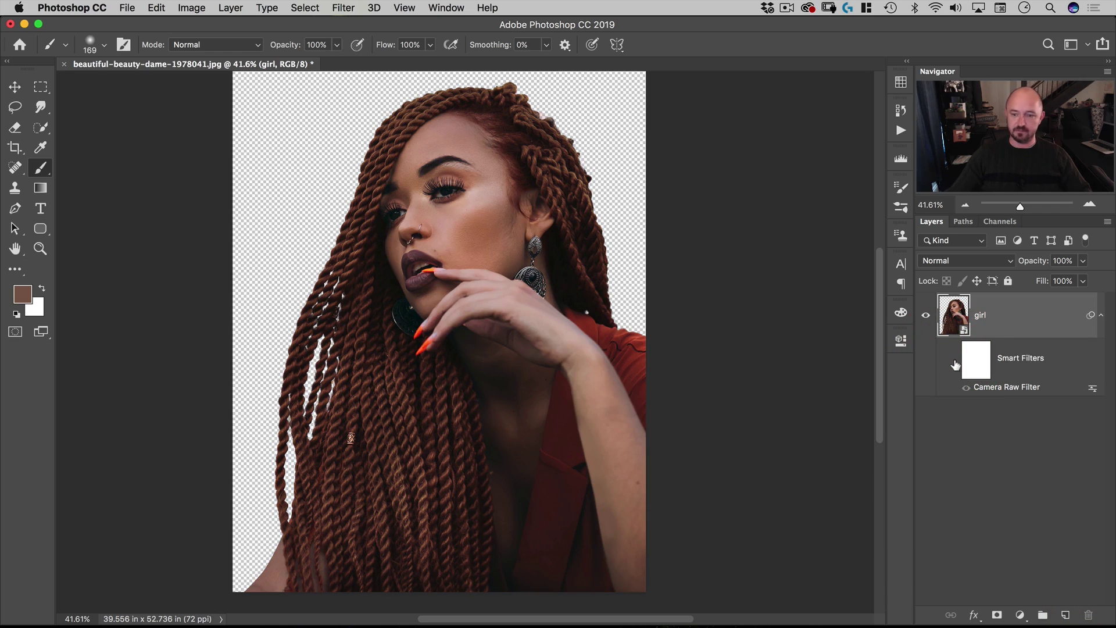
{"action": "left_click", "coordinate": [954, 360]}
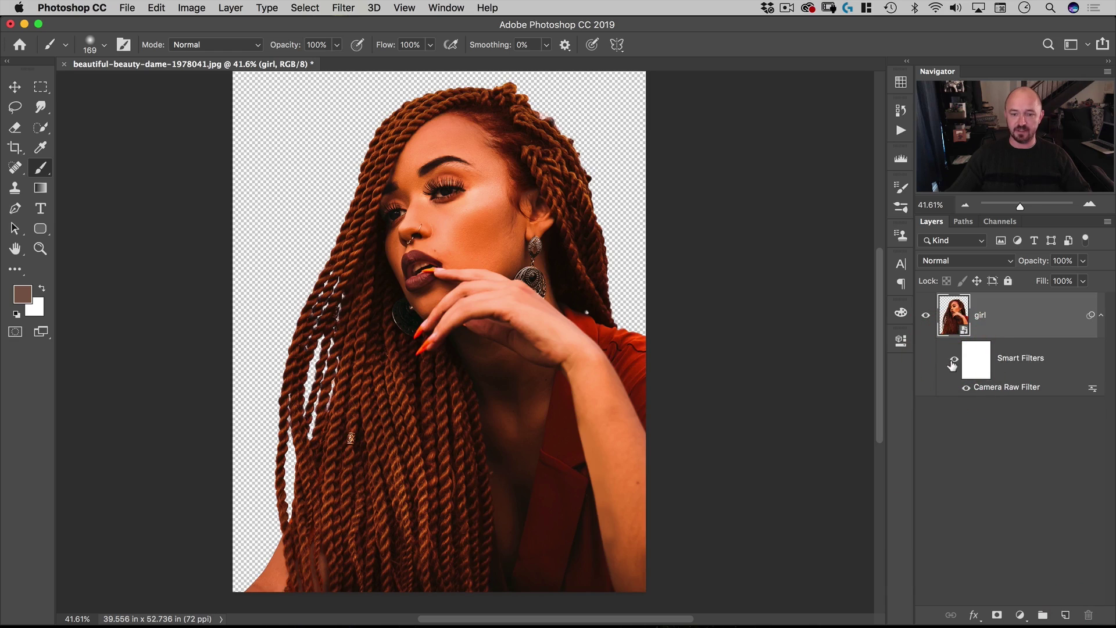
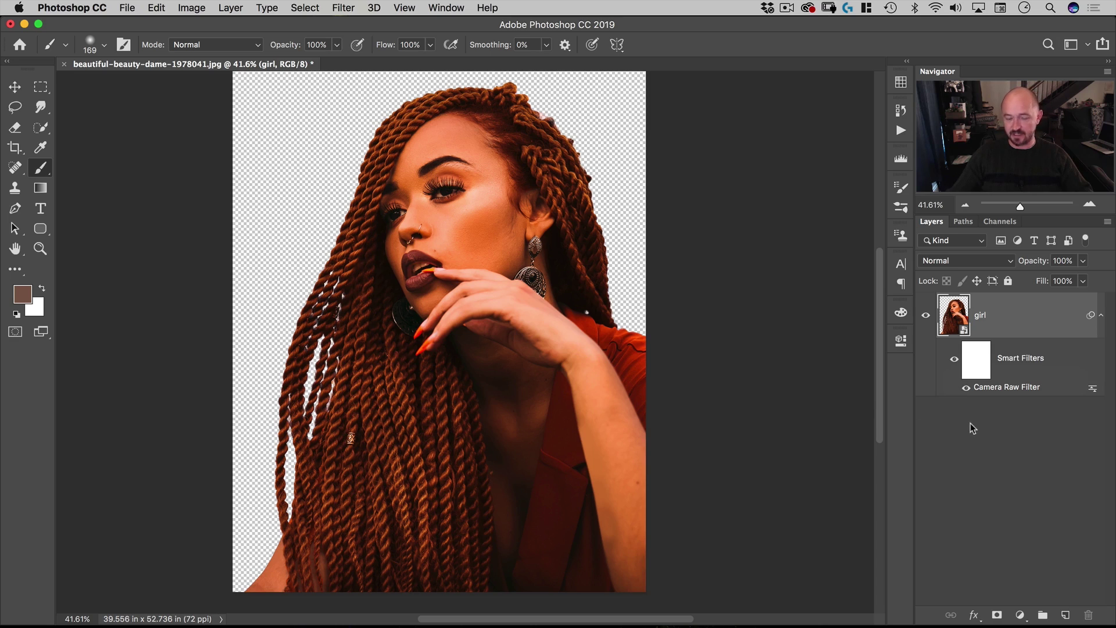
Lasso a freehand selection around the braid section beside the face, from eye level down to below the earring's top edge
{"action": "left_click", "coordinate": [16, 109]}
{"action": "left_click_drag", "start_coordinate": [361, 287], "coordinate": [424, 235]}
{"action": "left_click_drag", "start_coordinate": [378, 141], "coordinate": [348, 424]}
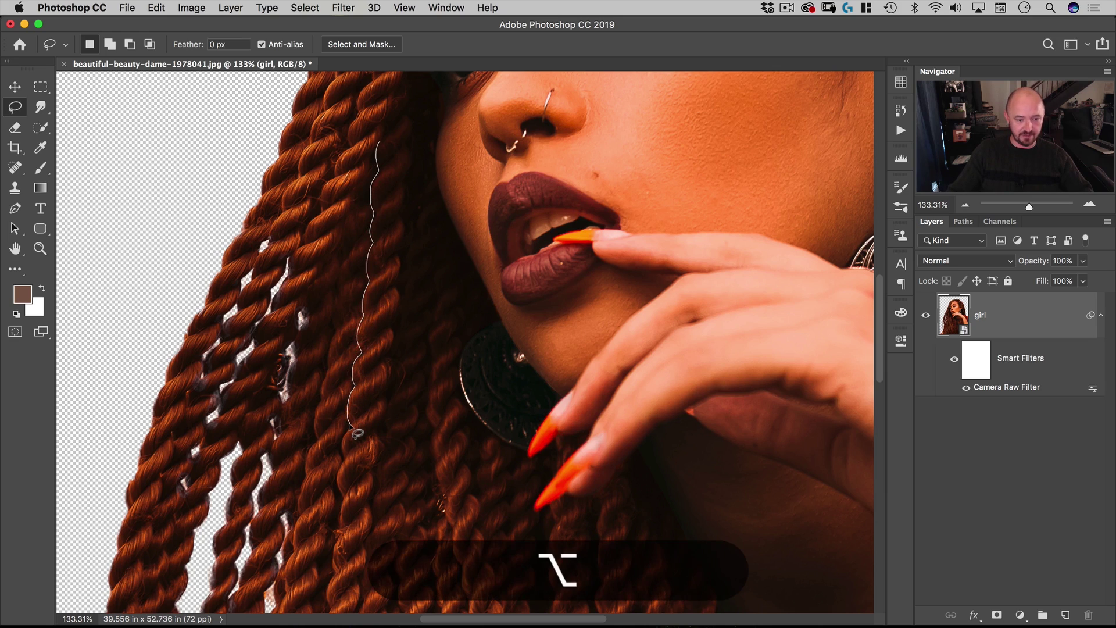
{"action": "left_click", "coordinate": [384, 397], "text": "alt"}
{"action": "left_click", "coordinate": [390, 375], "text": "alt"}
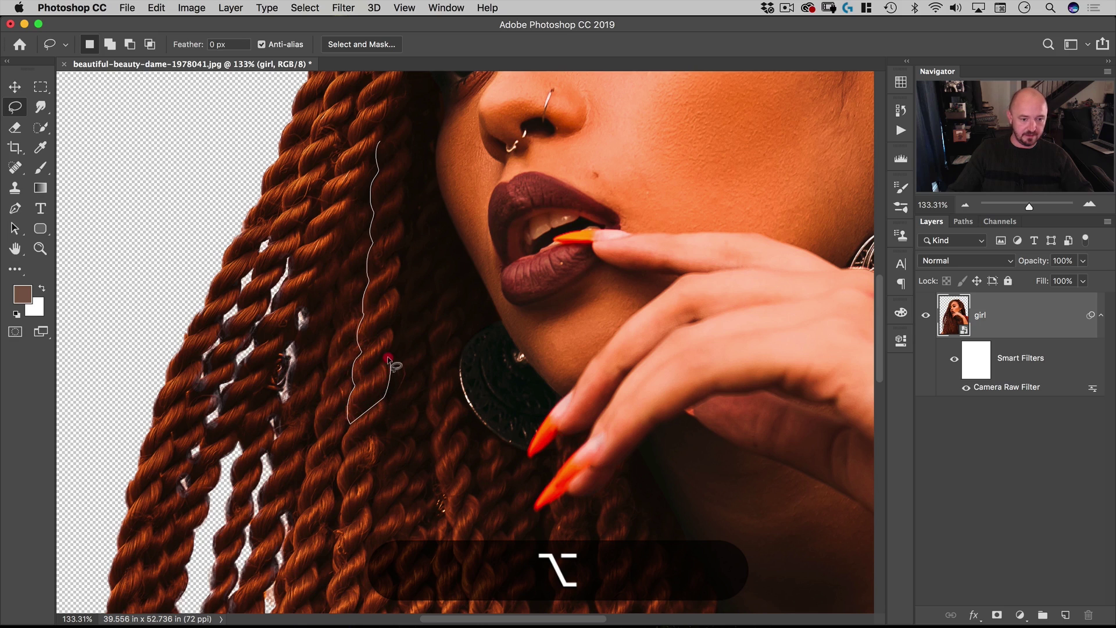
{"action": "left_click", "coordinate": [392, 329]}
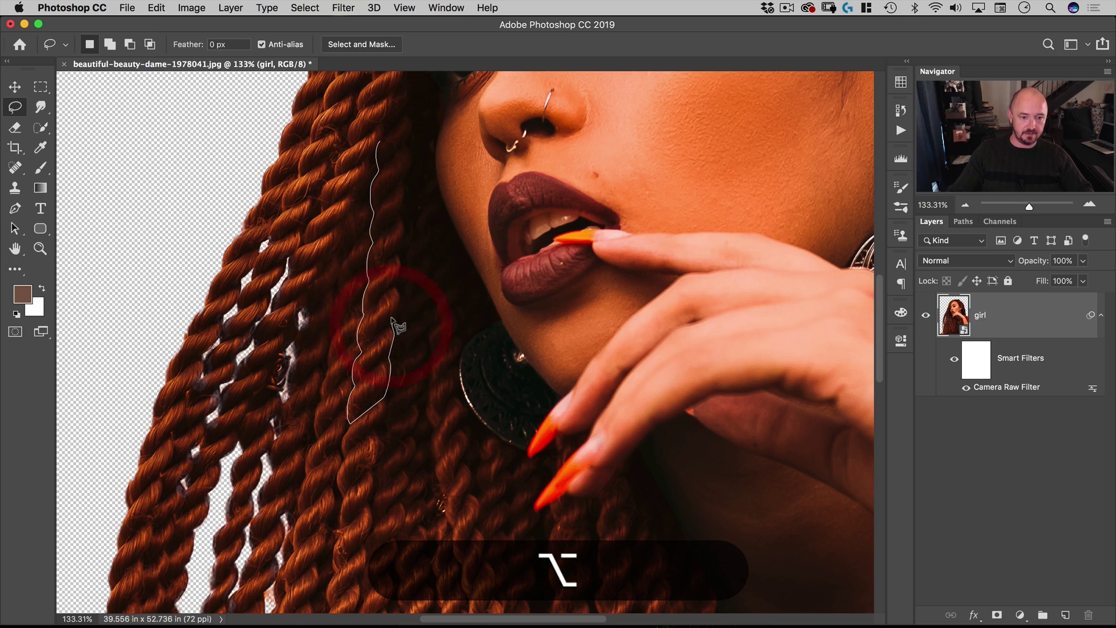
{"action": "left_click", "coordinate": [399, 287]}
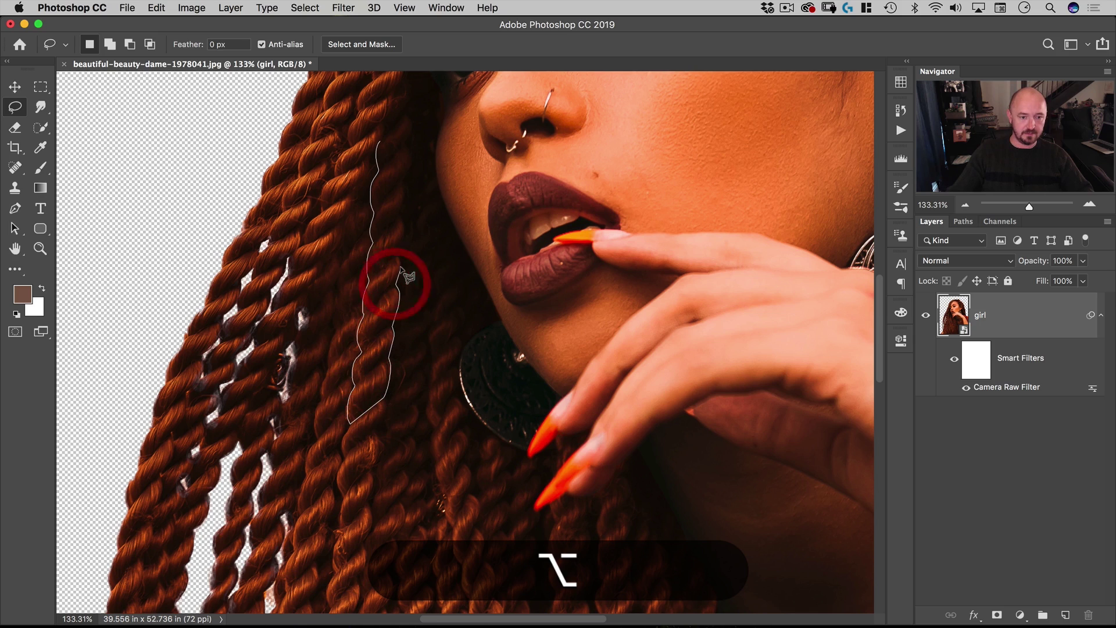
{"action": "left_click", "coordinate": [395, 254]}
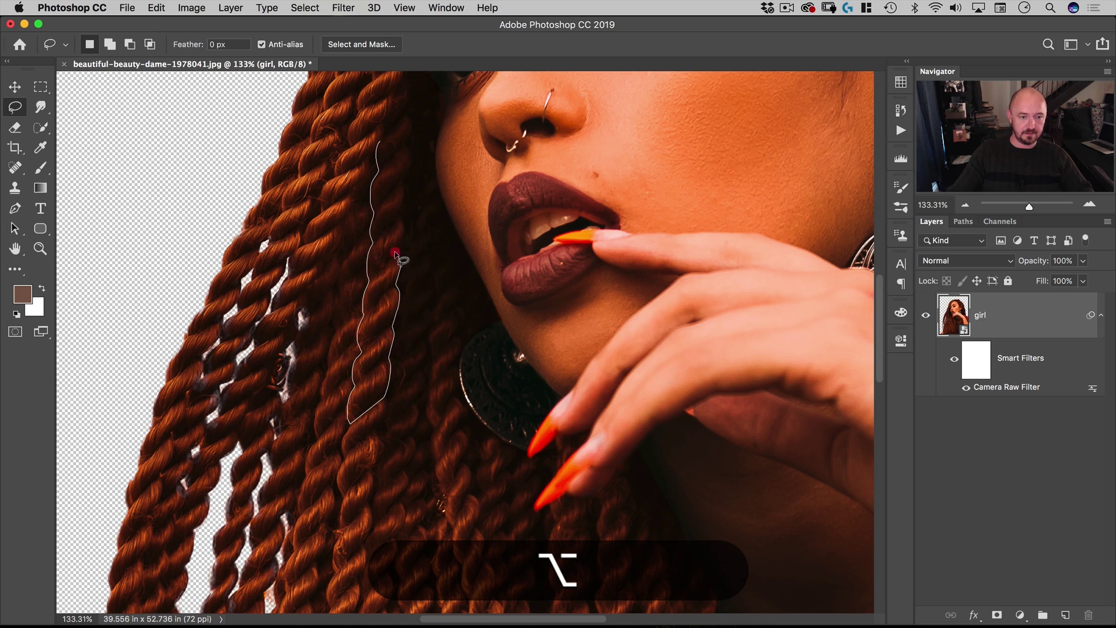
{"action": "left_click", "coordinate": [400, 216]}
{"action": "left_click", "coordinate": [401, 181]}
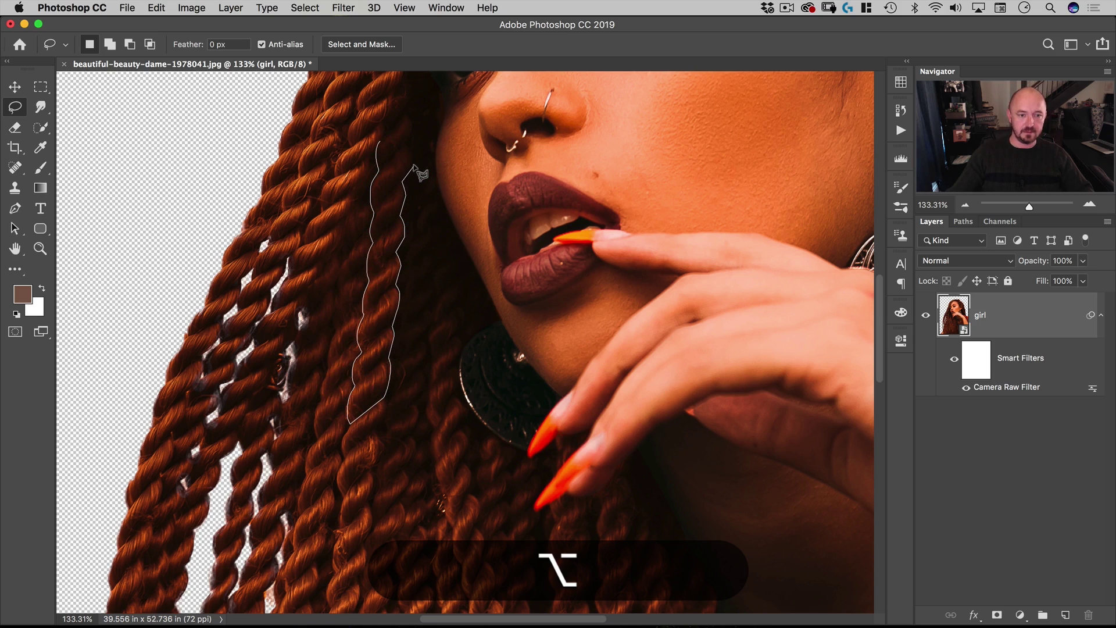
{"action": "left_click", "coordinate": [407, 147]}
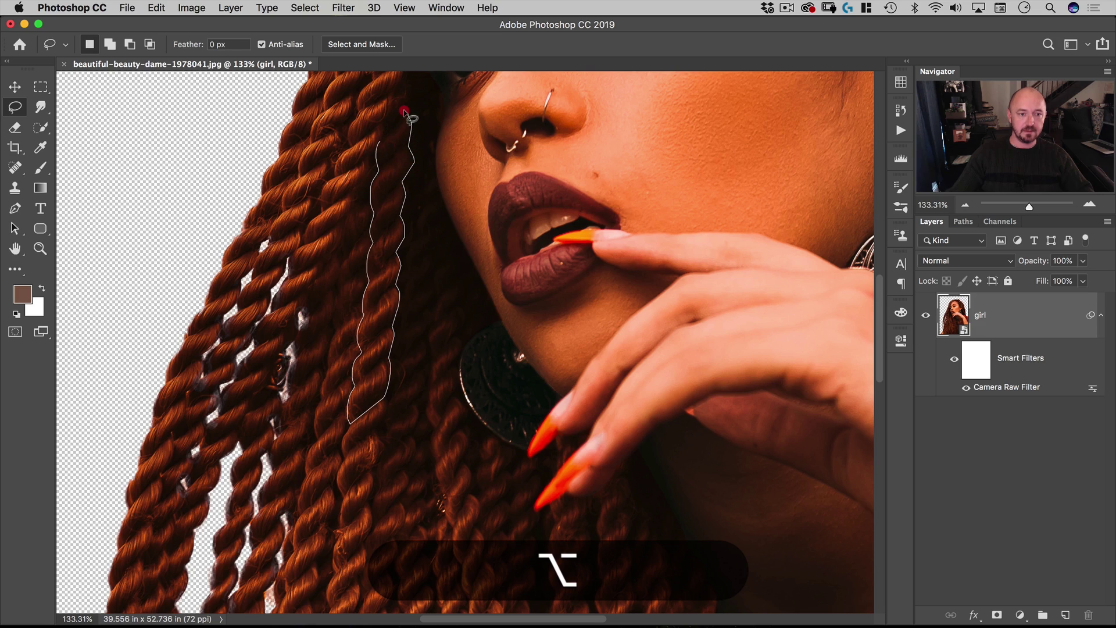
{"action": "left_click", "coordinate": [402, 111]}
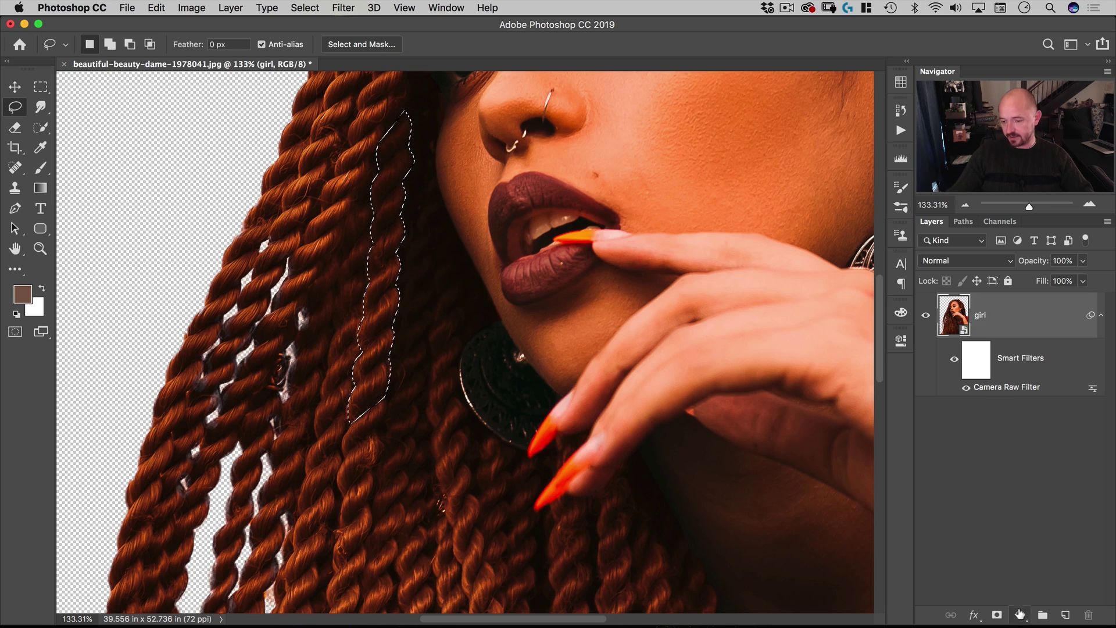
Add a Hue/Saturation adjustment layer limited to the selected braid and set its Hue to -170
{"action": "left_click", "coordinate": [1019, 615]}
{"action": "left_click", "coordinate": [1028, 460]}
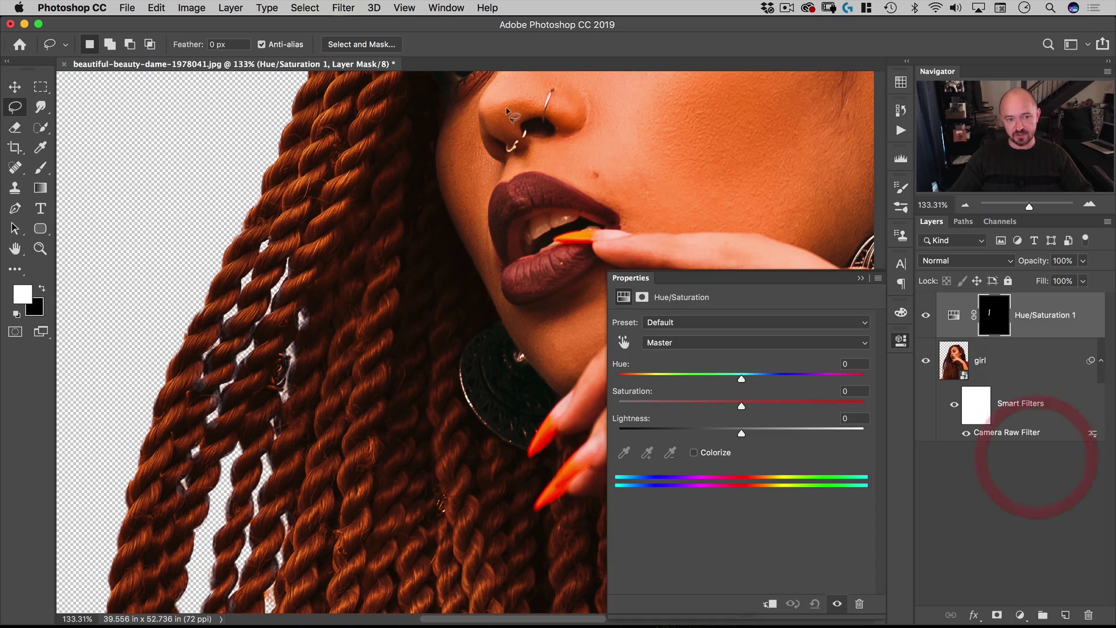
{"action": "left_click_drag", "start_coordinate": [741, 377], "coordinate": [622, 389]}
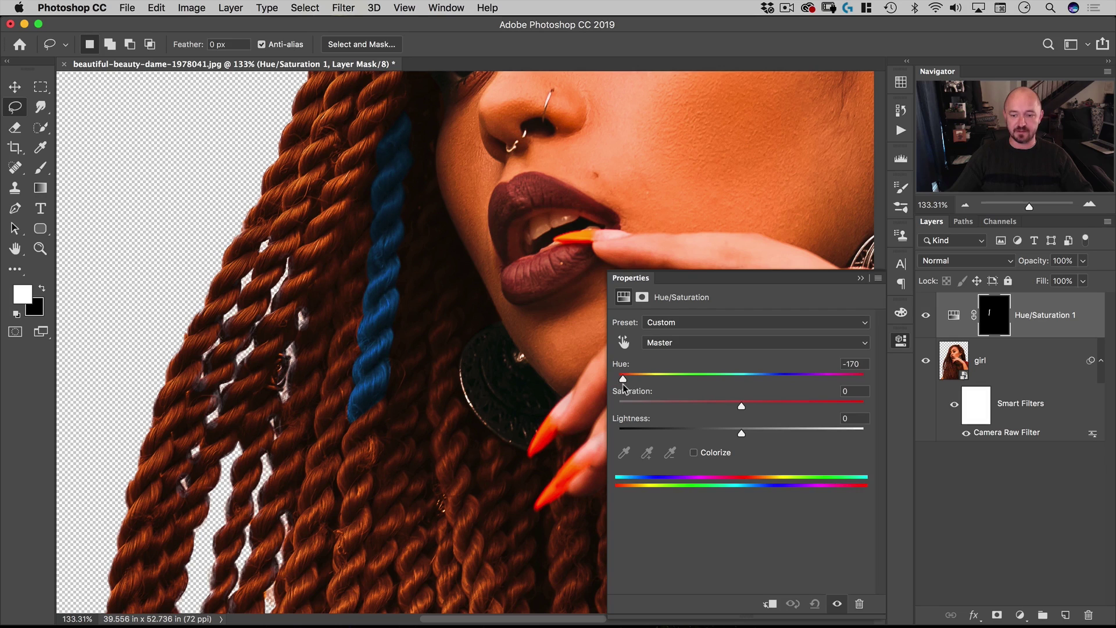
{"action": "left_click", "coordinate": [893, 342]}
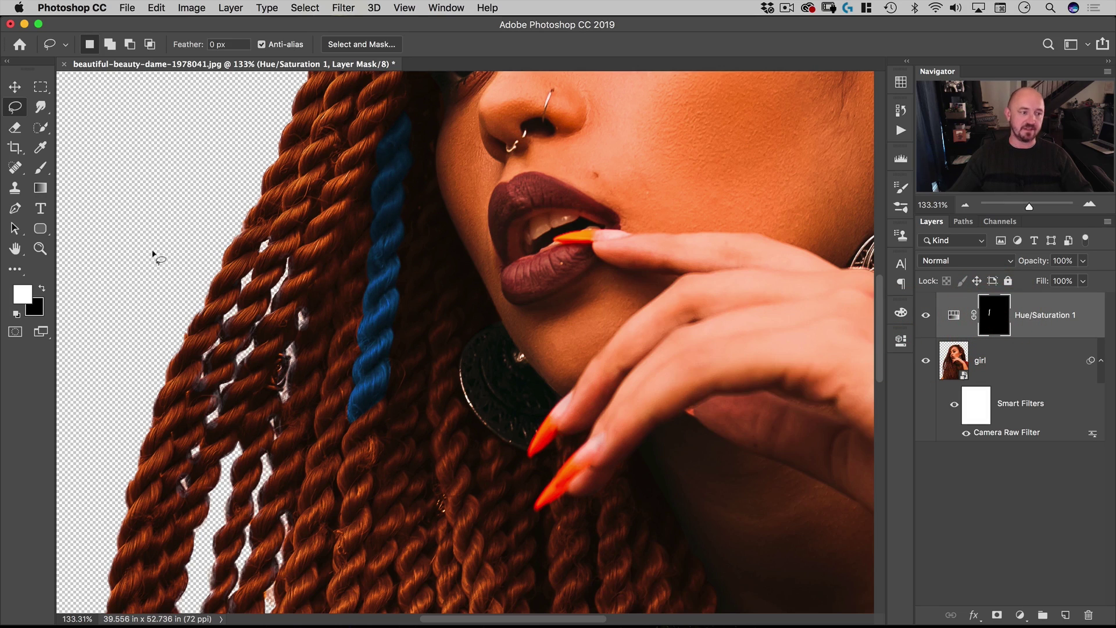
Extend the blue down the same braid by painting white on the Hue/Saturation mask with a soft brush of about 40 px
{"action": "left_click", "coordinate": [42, 168]}
{"action": "key", "text": "space"}
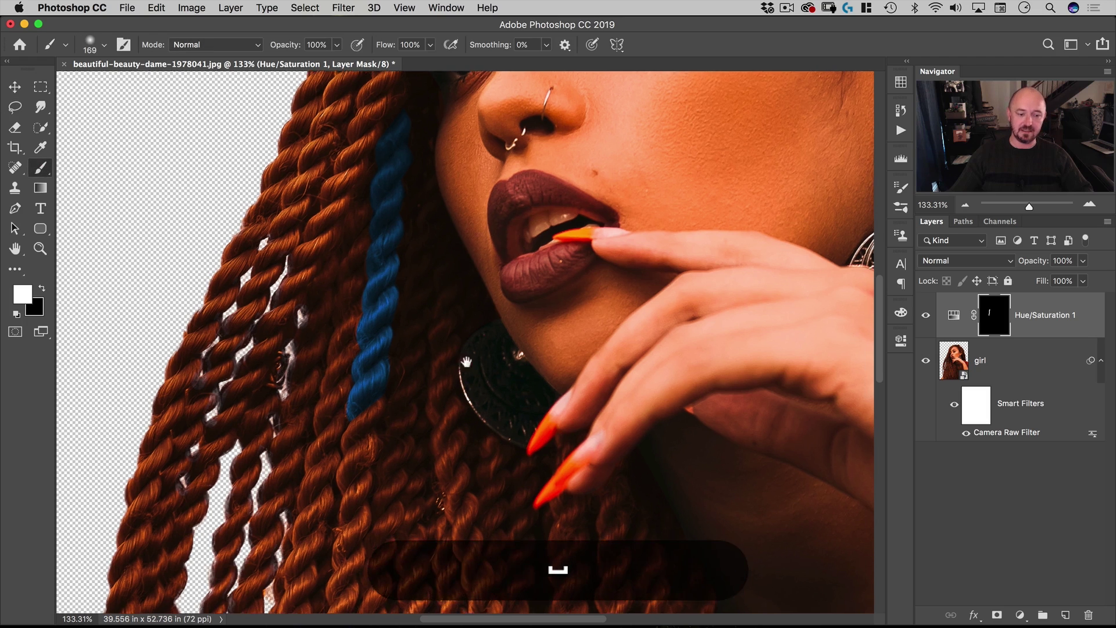
{"action": "left_click_drag", "start_coordinate": [459, 437], "coordinate": [497, 236]}
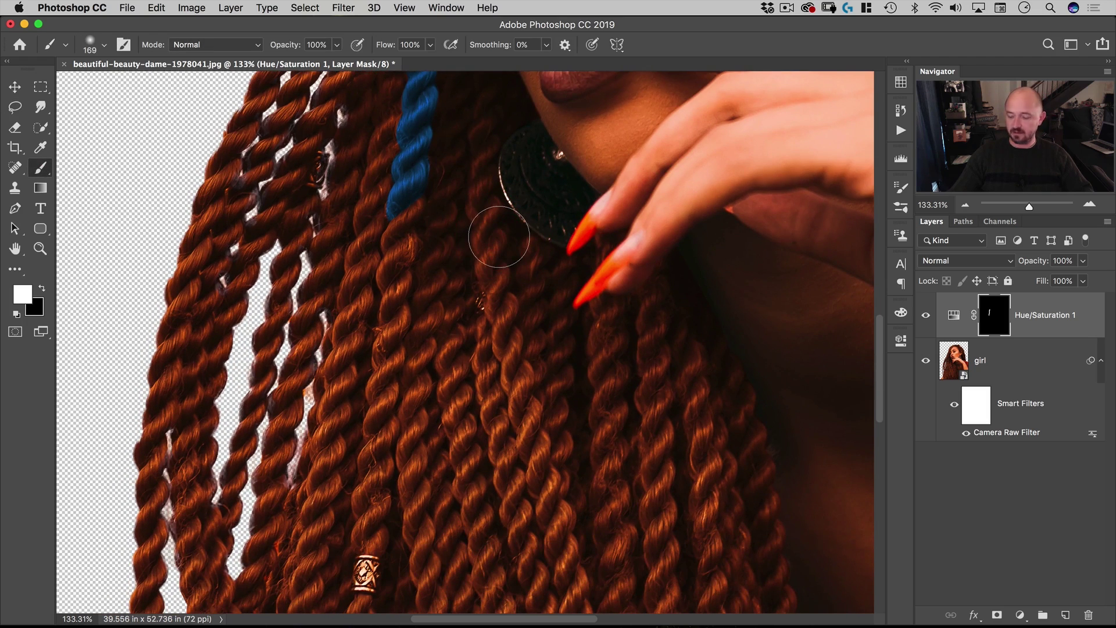
{"action": "left_click_drag", "start_coordinate": [384, 314], "coordinate": [323, 323], "text": "ctrl+alt"}
{"action": "left_click_drag", "start_coordinate": [395, 241], "coordinate": [395, 254]}
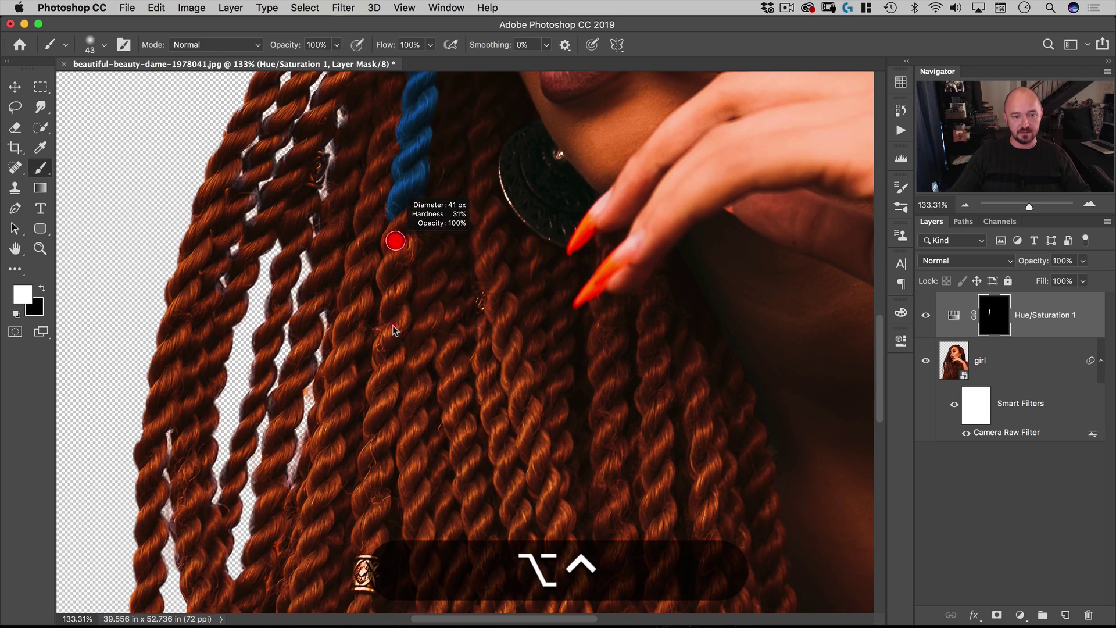
{"action": "left_click_drag", "start_coordinate": [393, 326], "coordinate": [409, 346], "text": "ctrl+alt"}
{"action": "left_click_drag", "start_coordinate": [405, 271], "coordinate": [406, 282], "text": "ctrl+alt"}
{"action": "mouse_move", "coordinate": [413, 204]}
{"action": "left_mouse_down"}
{"action": "mouse_move", "coordinate": [390, 246]}
{"action": "mouse_move", "coordinate": [388, 284]}
{"action": "mouse_move", "coordinate": [407, 238]}
{"action": "mouse_move", "coordinate": [388, 315]}
{"action": "mouse_move", "coordinate": [400, 317]}
{"action": "mouse_move", "coordinate": [383, 375]}
{"action": "mouse_move", "coordinate": [391, 385]}
{"action": "mouse_move", "coordinate": [377, 443]}
{"action": "left_mouse_up"}
Paint the lower part of the blue braid on the mask to its tip, sparing the metal bead with black
{"action": "left_click_drag", "start_coordinate": [396, 365], "coordinate": [349, 179]}
{"action": "mouse_move", "coordinate": [319, 269]}
{"action": "left_mouse_down"}
{"action": "mouse_move", "coordinate": [334, 314]}
{"action": "mouse_move", "coordinate": [323, 358]}
{"action": "mouse_move", "coordinate": [341, 187]}
{"action": "left_mouse_up"}
{"action": "mouse_move", "coordinate": [331, 242]}
{"action": "left_mouse_down"}
{"action": "mouse_move", "coordinate": [318, 338]}
{"action": "mouse_move", "coordinate": [331, 352]}
{"action": "mouse_move", "coordinate": [309, 378]}
{"action": "mouse_move", "coordinate": [302, 356]}
{"action": "mouse_move", "coordinate": [328, 378]}
{"action": "mouse_move", "coordinate": [316, 523]}
{"action": "left_mouse_up"}
{"action": "key", "text": "alt"}
{"action": "key", "text": "x"}
{"action": "key", "text": "x"}
{"action": "left_click_drag", "start_coordinate": [329, 395], "coordinate": [313, 165]}
{"action": "mouse_move", "coordinate": [300, 308]}
{"action": "left_mouse_down"}
{"action": "mouse_move", "coordinate": [315, 467]}
{"action": "mouse_move", "coordinate": [305, 452]}
{"action": "left_mouse_up"}
Refine the mask at the top end of the blue braid beside the eye, painting black over the neighbouring hair
{"action": "left_click_drag", "start_coordinate": [509, 274], "coordinate": [466, 277]}
{"action": "left_click_drag", "start_coordinate": [500, 298], "coordinate": [377, 544]}
{"action": "left_click_drag", "start_coordinate": [281, 178], "coordinate": [317, 185]}
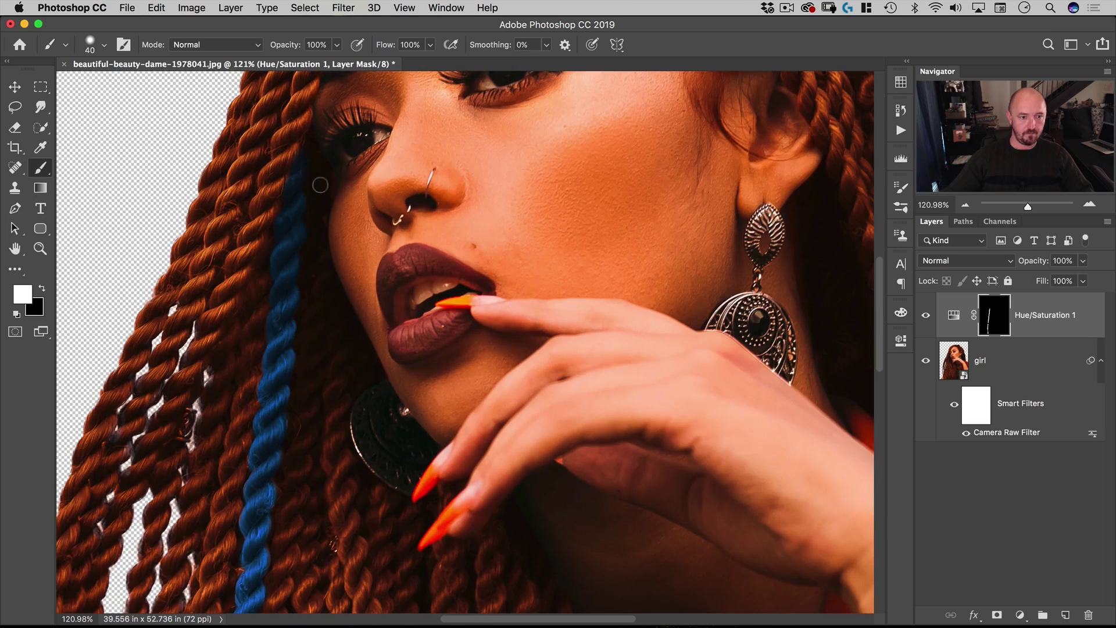
{"action": "key", "text": "x"}
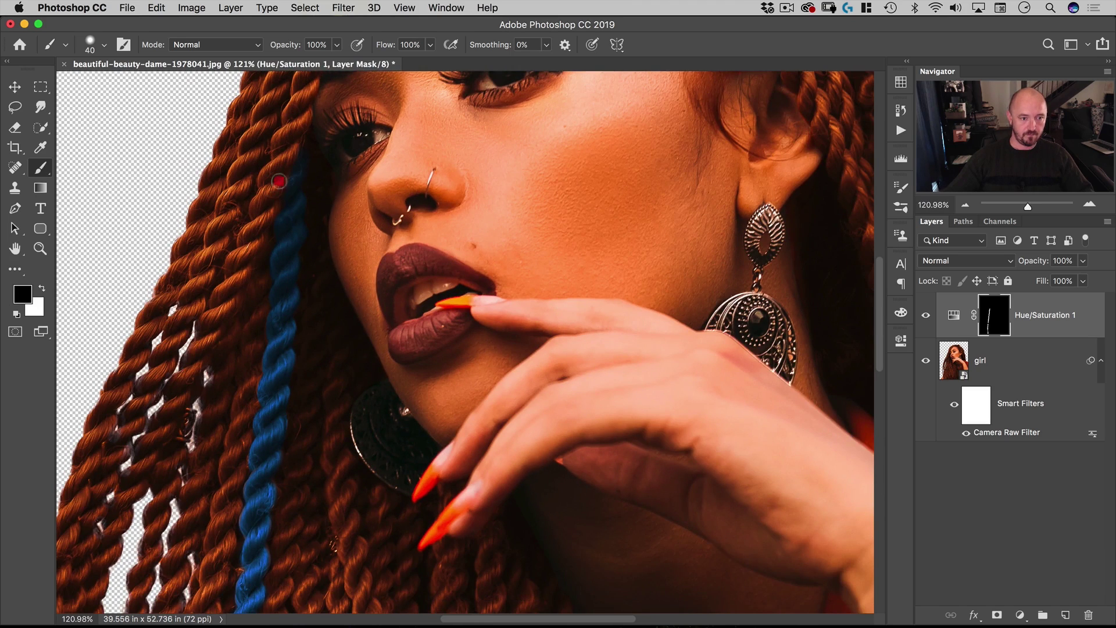
{"action": "key", "text": "space"}
{"action": "left_click_drag", "start_coordinate": [322, 165], "coordinate": [177, 445]}
Paint white on the mask with a 24 px brush along the braid running from above the ear down behind it
{"action": "mouse_move", "coordinate": [621, 240]}
{"action": "left_mouse_down"}
{"action": "mouse_move", "coordinate": [436, 180]}
{"action": "mouse_move", "coordinate": [461, 182]}
{"action": "mouse_move", "coordinate": [477, 208]}
{"action": "left_mouse_up"}
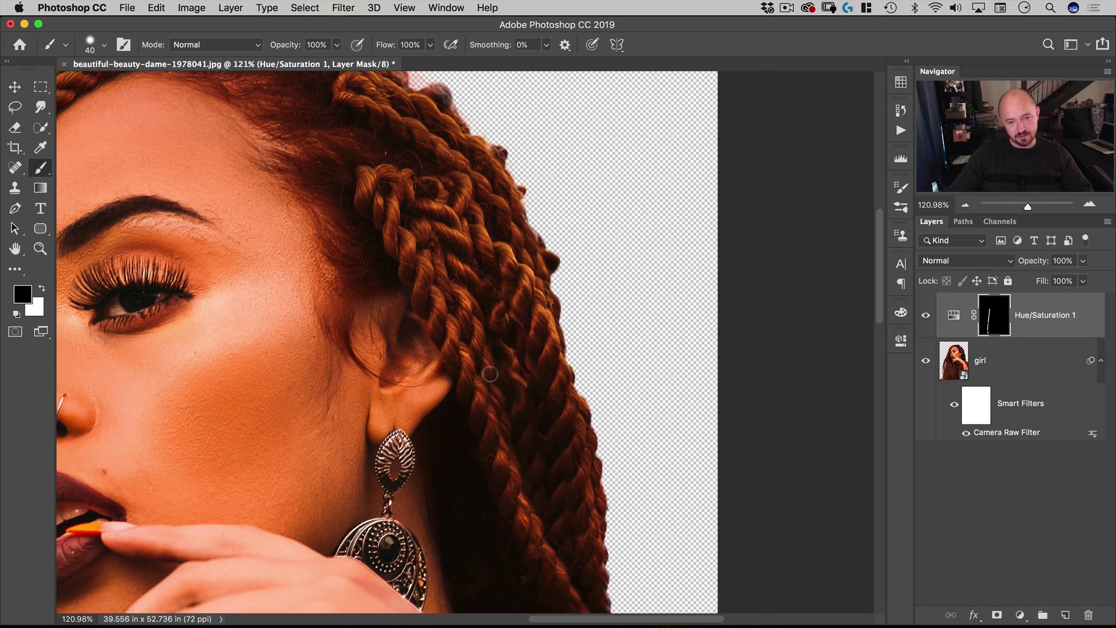
{"action": "left_click_drag", "start_coordinate": [431, 233], "coordinate": [471, 223]}
{"action": "key", "text": "x"}
{"action": "mouse_move", "coordinate": [410, 222]}
{"action": "left_mouse_down"}
{"action": "mouse_move", "coordinate": [418, 235]}
{"action": "mouse_move", "coordinate": [389, 204]}
{"action": "left_mouse_up"}
{"action": "mouse_move", "coordinate": [352, 133]}
{"action": "left_mouse_down"}
{"action": "mouse_move", "coordinate": [375, 144]}
{"action": "mouse_move", "coordinate": [382, 179]}
{"action": "left_mouse_up"}
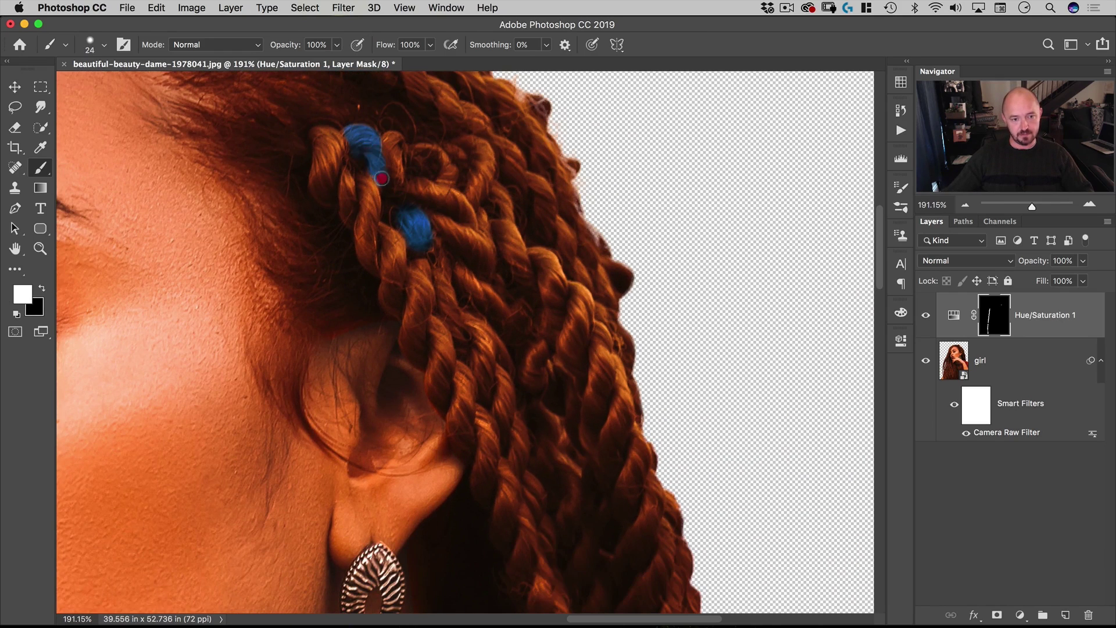
{"action": "mouse_move", "coordinate": [430, 263]}
{"action": "left_mouse_down"}
{"action": "mouse_move", "coordinate": [449, 317]}
{"action": "mouse_move", "coordinate": [469, 319]}
{"action": "mouse_move", "coordinate": [485, 393]}
{"action": "mouse_move", "coordinate": [501, 382]}
{"action": "mouse_move", "coordinate": [492, 397]}
{"action": "mouse_move", "coordinate": [523, 442]}
{"action": "left_mouse_up"}
{"action": "key", "text": "space"}
{"action": "left_click_drag", "start_coordinate": [553, 400], "coordinate": [506, 239]}
{"action": "left_click_drag", "start_coordinate": [472, 304], "coordinate": [501, 382]}
{"action": "left_click_drag", "start_coordinate": [556, 308], "coordinate": [493, 314]}
{"action": "left_click_drag", "start_coordinate": [546, 226], "coordinate": [560, 391]}
Paint a second braid blue on the mask, from the crown along the outer edge of the hair behind the ear
{"action": "left_click_drag", "start_coordinate": [415, 250], "coordinate": [467, 225]}
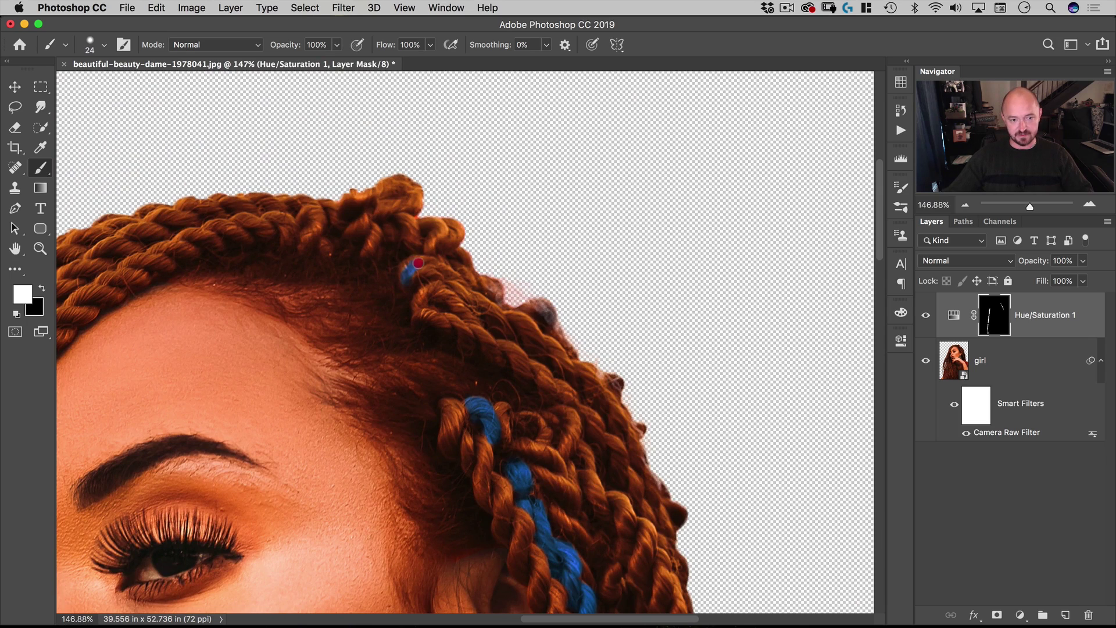
{"action": "mouse_move", "coordinate": [430, 263]}
{"action": "left_mouse_down"}
{"action": "mouse_move", "coordinate": [584, 369]}
{"action": "mouse_move", "coordinate": [635, 446]}
{"action": "mouse_move", "coordinate": [587, 266]}
{"action": "left_mouse_up"}
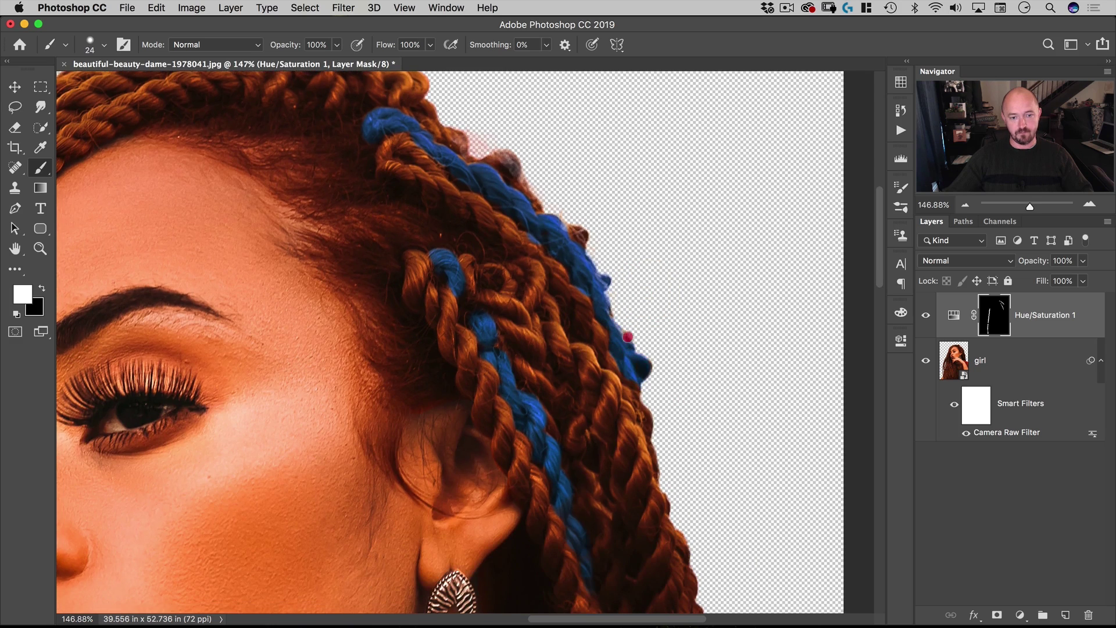
{"action": "left_click_drag", "start_coordinate": [573, 401], "coordinate": [480, 425]}
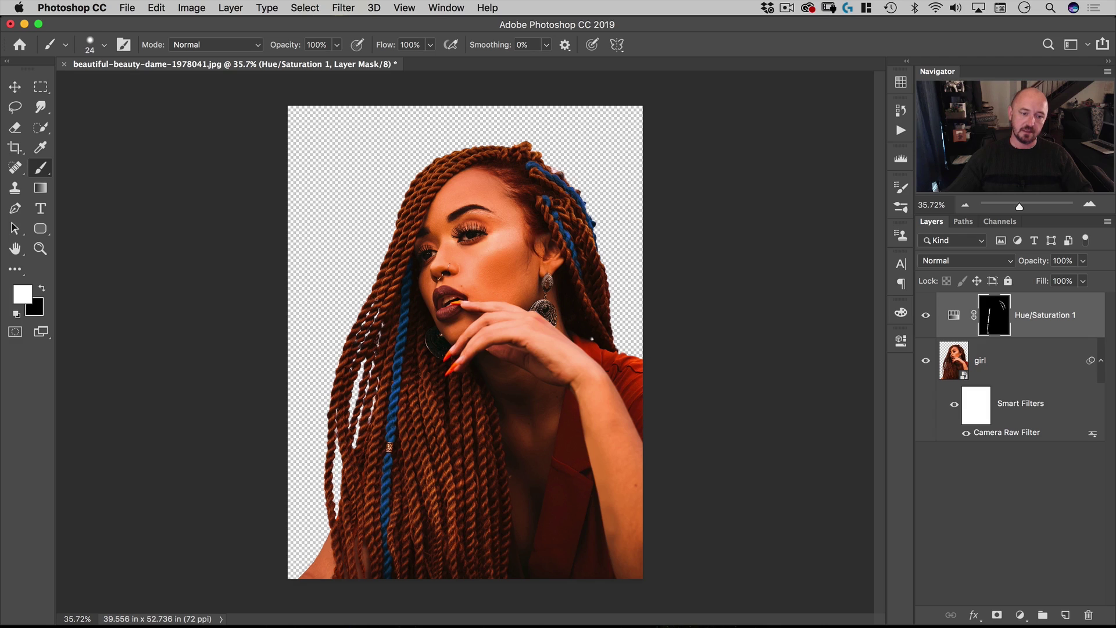
{"action": "key", "text": "super+plus"}
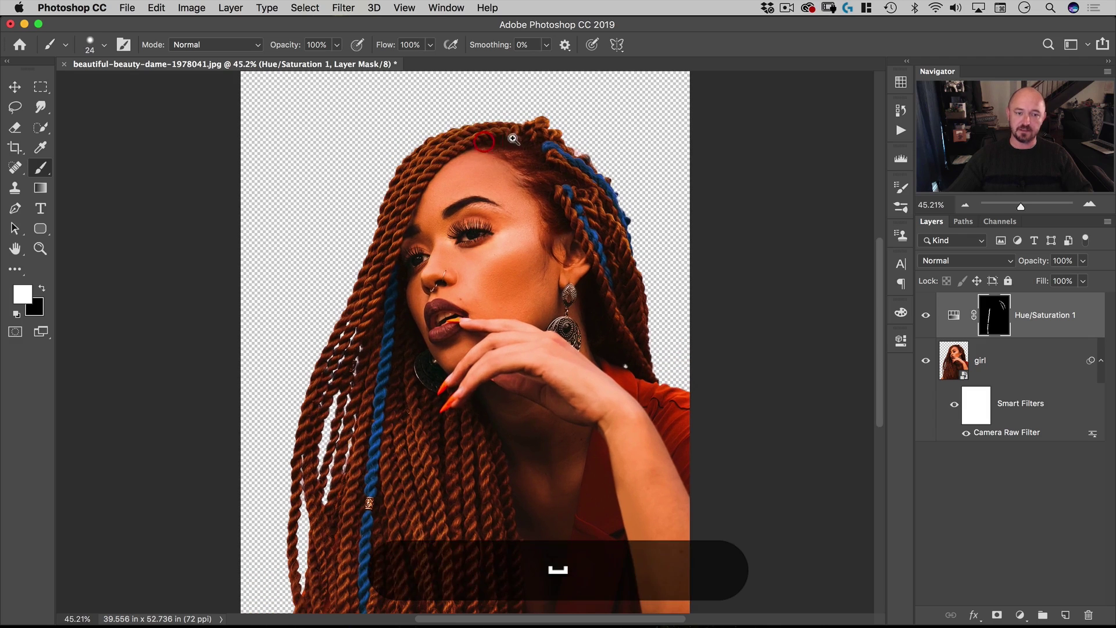
Rename the Hue/Saturation 1 layer as blue strands
{"action": "double_click", "coordinate": [1033, 315]}
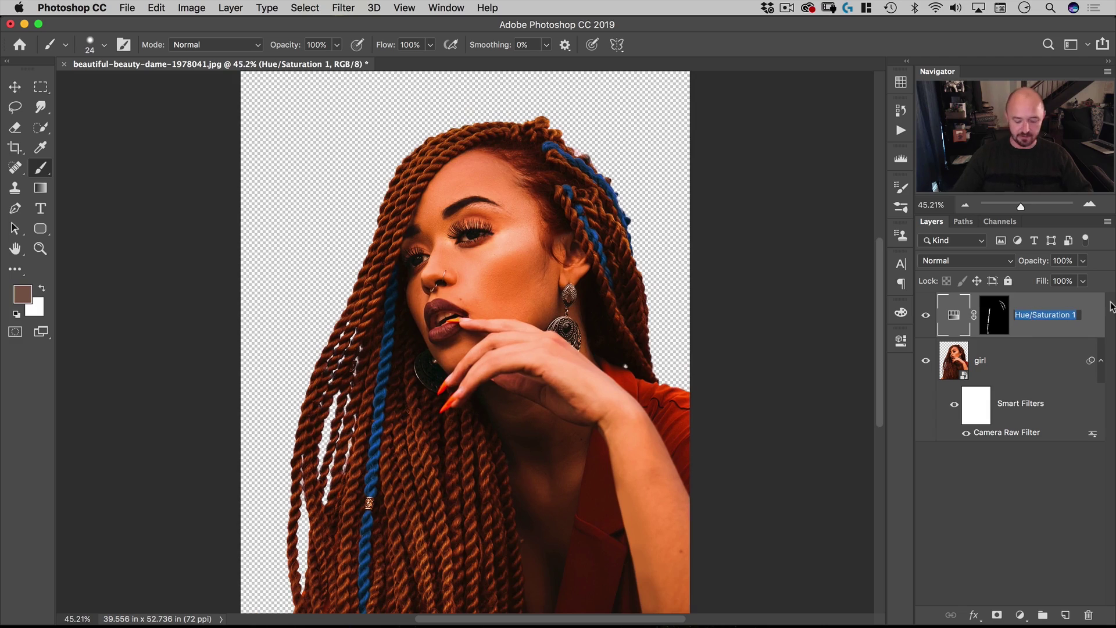
{"action": "type", "text": "blue stran"}
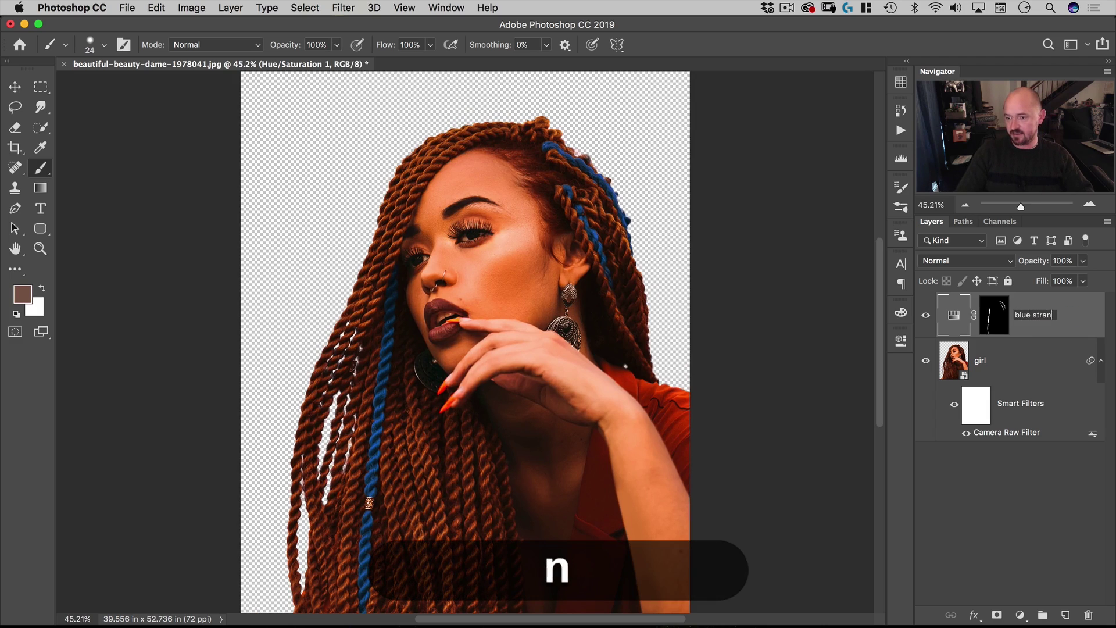
{"action": "type", "text": "ds"}
{"action": "key", "text": "Return"}
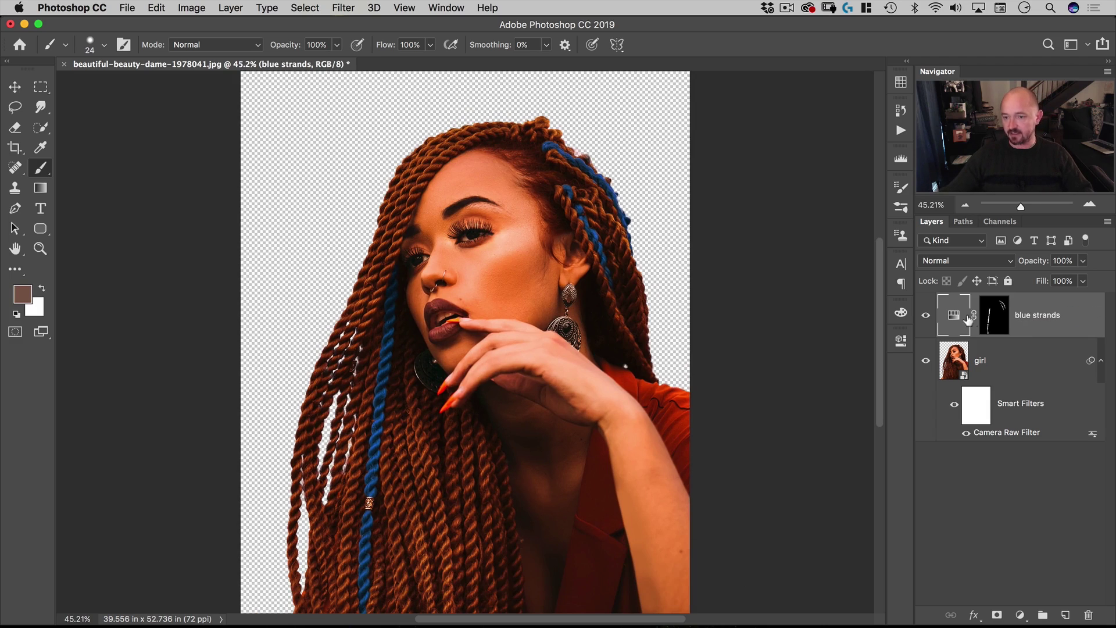
Duplicate the blue strands layer and fill the copy's mask with black
{"action": "left_click_drag", "start_coordinate": [953, 320], "coordinate": [1083, 582]}
{"action": "left_click_drag", "start_coordinate": [1063, 611], "coordinate": [1063, 612]}
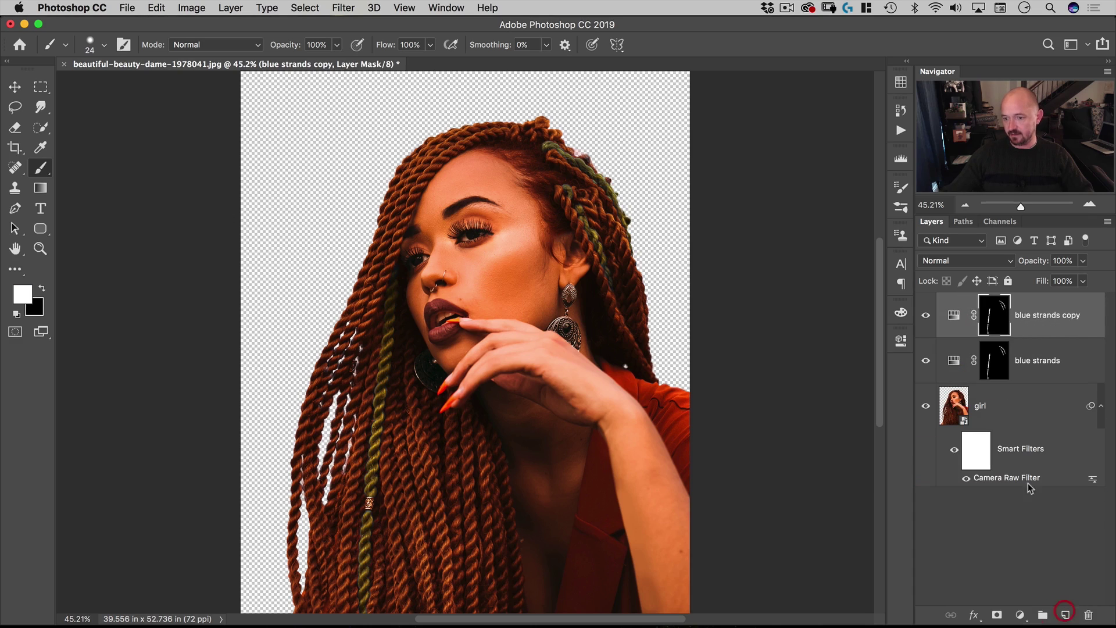
{"action": "left_click", "coordinate": [988, 319]}
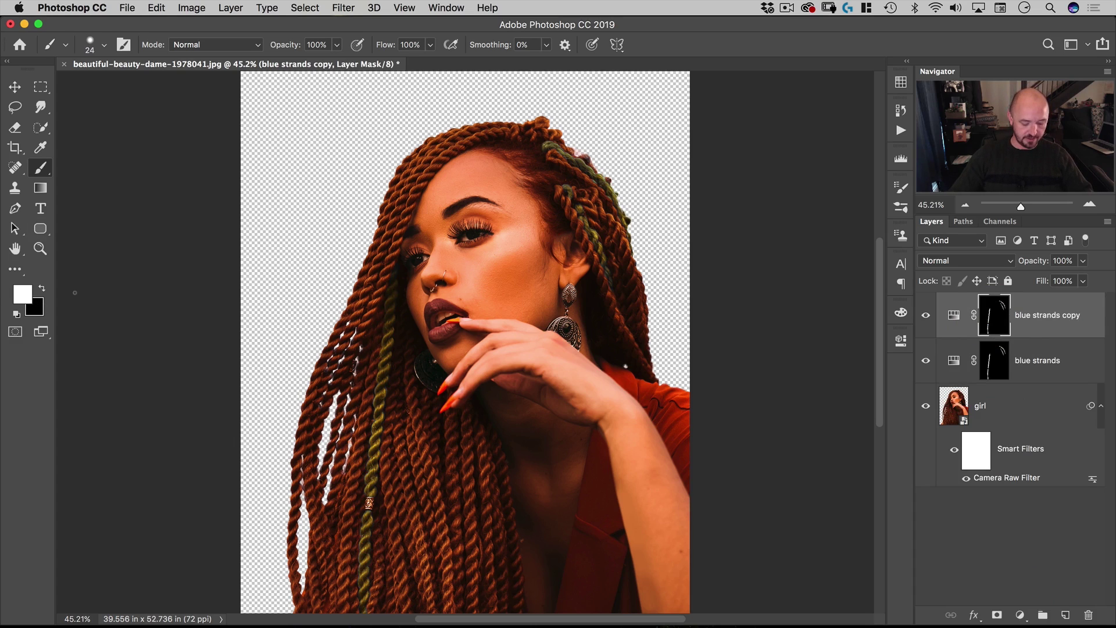
{"action": "key", "text": "super+BackSpace"}
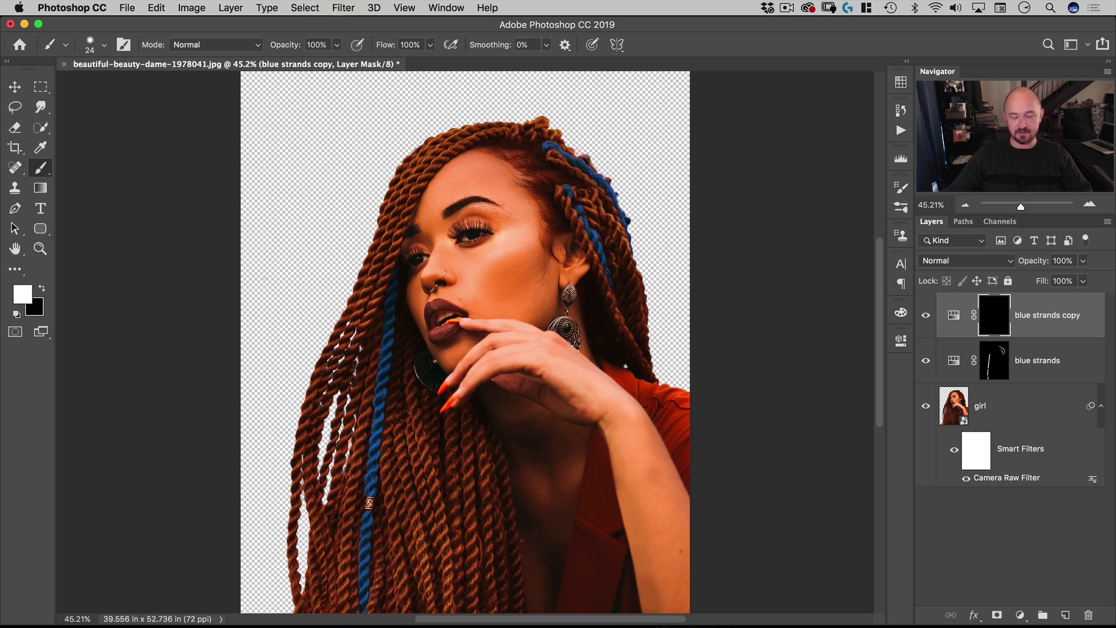
{"action": "left_click", "coordinate": [995, 316]}
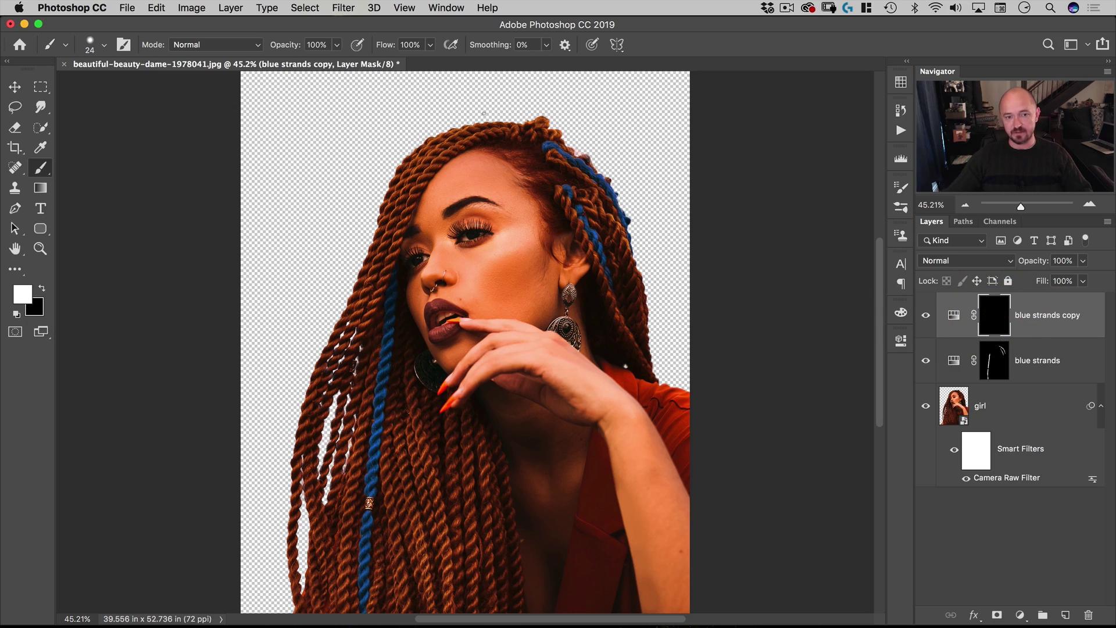
Paint white on the copy's mask along a braid from the crown around the forehead to eye level, correcting spill with black
{"action": "key", "text": "super+space"}
{"action": "left_click_drag", "start_coordinate": [455, 129], "coordinate": [541, 111]}
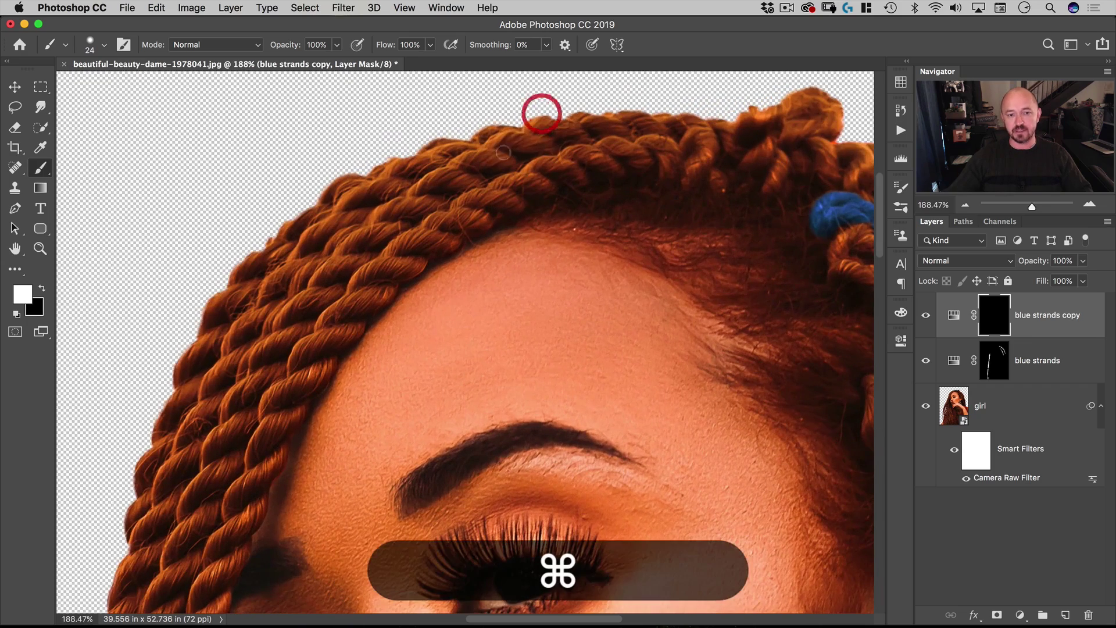
{"action": "mouse_move", "coordinate": [508, 149]}
{"action": "left_mouse_down"}
{"action": "mouse_move", "coordinate": [450, 173]}
{"action": "mouse_move", "coordinate": [588, 130]}
{"action": "mouse_move", "coordinate": [727, 124]}
{"action": "left_mouse_up"}
{"action": "mouse_move", "coordinate": [447, 175]}
{"action": "left_mouse_down"}
{"action": "mouse_move", "coordinate": [318, 283]}
{"action": "mouse_move", "coordinate": [285, 334]}
{"action": "mouse_move", "coordinate": [389, 164]}
{"action": "left_mouse_up"}
{"action": "key", "text": "x"}
{"action": "mouse_move", "coordinate": [389, 166]}
{"action": "left_mouse_down"}
{"action": "mouse_move", "coordinate": [280, 365]}
{"action": "mouse_move", "coordinate": [334, 149]}
{"action": "left_mouse_up"}
{"action": "key", "text": "x"}
{"action": "key", "text": "space"}
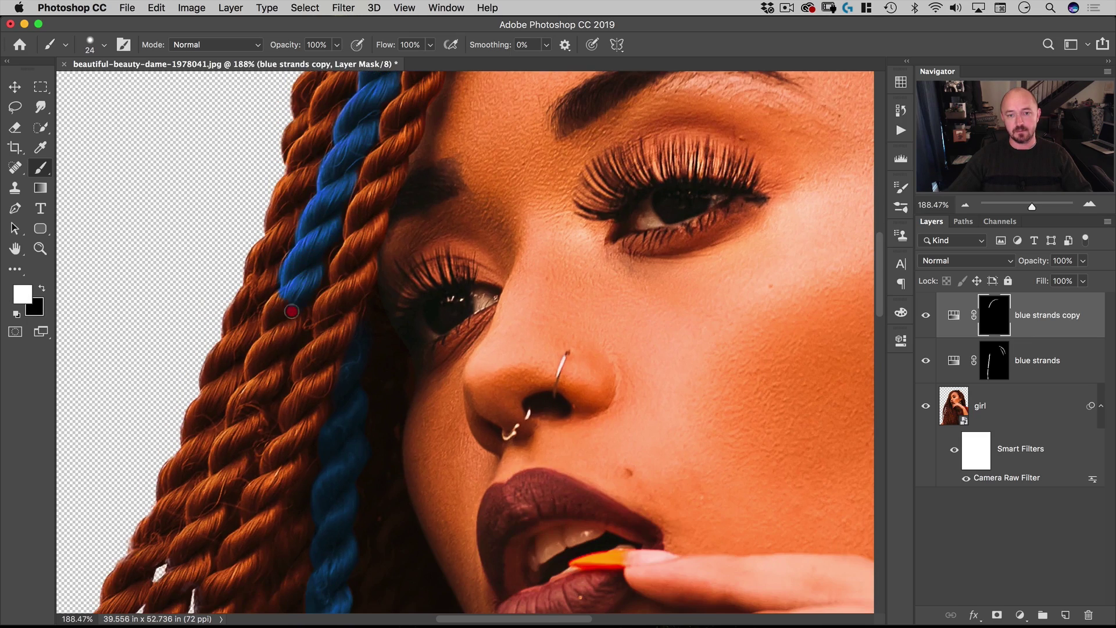
Continue painting that braid on the copy's mask from eye level down through the loose outer strands to its lower end
{"action": "left_click_drag", "start_coordinate": [279, 301], "coordinate": [337, 64]}
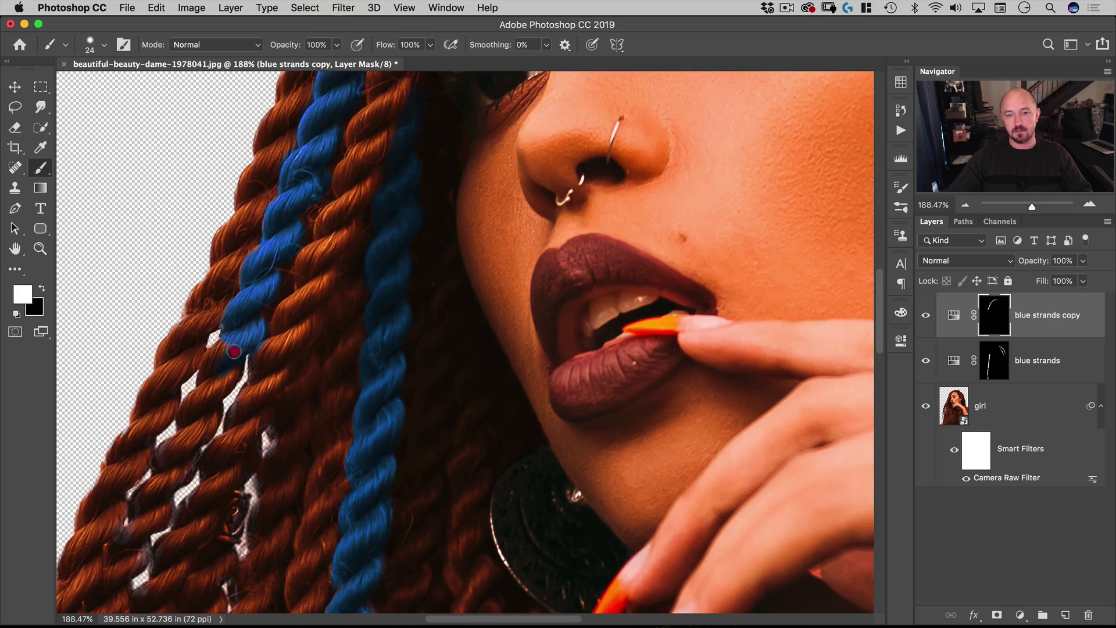
{"action": "left_click_drag", "start_coordinate": [195, 410], "coordinate": [329, 131]}
{"action": "mouse_move", "coordinate": [288, 200]}
{"action": "left_mouse_down"}
{"action": "mouse_move", "coordinate": [227, 314]}
{"action": "mouse_move", "coordinate": [188, 451]}
{"action": "mouse_move", "coordinate": [275, 185]}
{"action": "left_mouse_up"}
{"action": "mouse_move", "coordinate": [275, 185]}
{"action": "left_mouse_down"}
{"action": "mouse_move", "coordinate": [244, 388]}
{"action": "mouse_move", "coordinate": [245, 207]}
{"action": "left_mouse_up"}
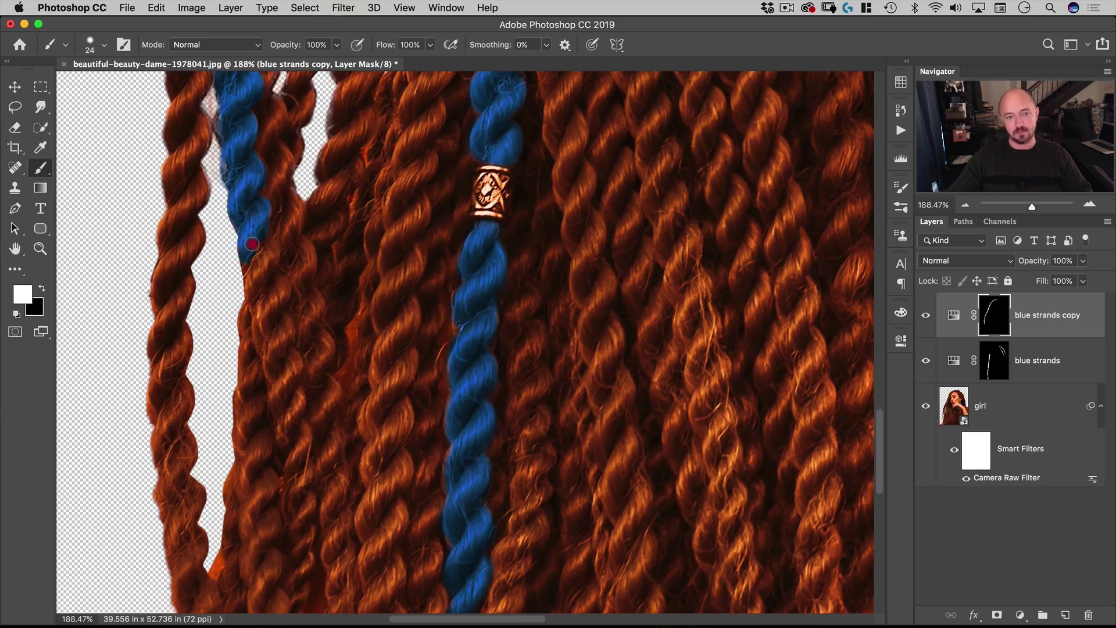
{"action": "mouse_move", "coordinate": [247, 340]}
{"action": "left_mouse_down"}
{"action": "mouse_move", "coordinate": [232, 154]}
{"action": "mouse_move", "coordinate": [264, 186]}
{"action": "left_mouse_up"}
{"action": "left_click_drag", "start_coordinate": [272, 203], "coordinate": [297, 454]}
{"action": "left_click_drag", "start_coordinate": [354, 295], "coordinate": [286, 350]}
{"action": "key", "text": "super+0"}
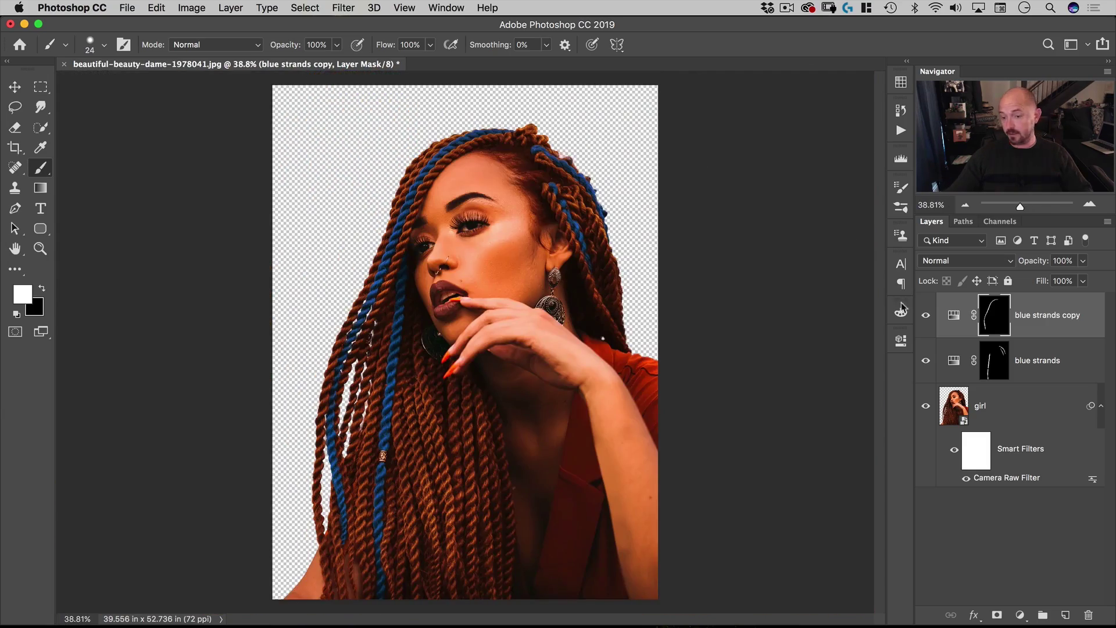
Set the Hue of the blue strands copy adjustment to -73 so its braid turns purple
{"action": "left_click", "coordinate": [954, 316]}
{"action": "double_click", "coordinate": [954, 319]}
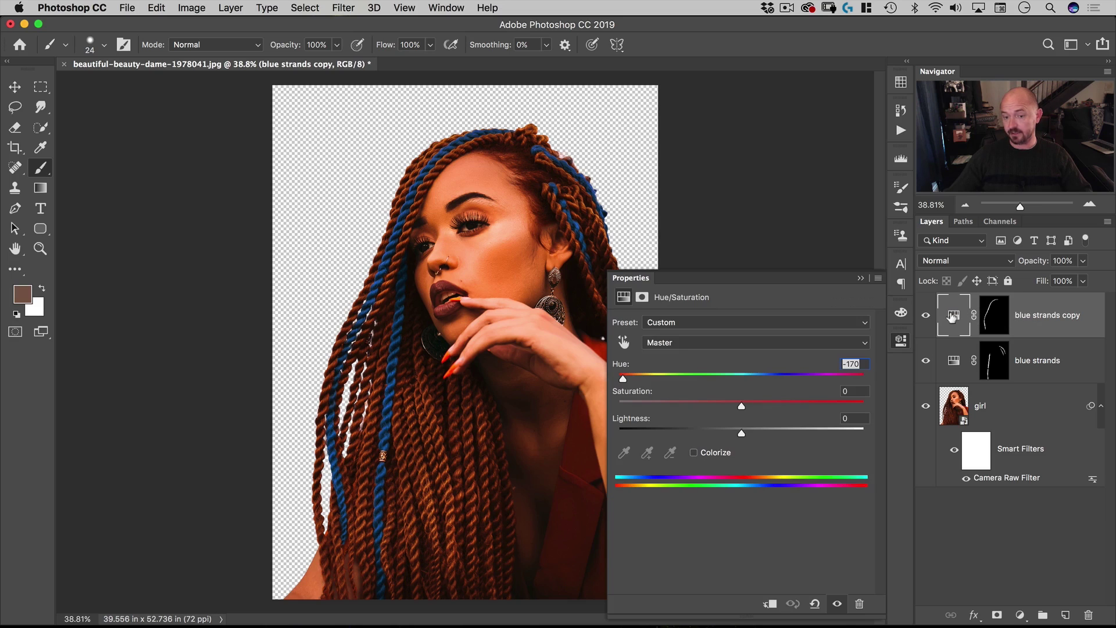
{"action": "left_click_drag", "start_coordinate": [622, 379], "coordinate": [672, 384]}
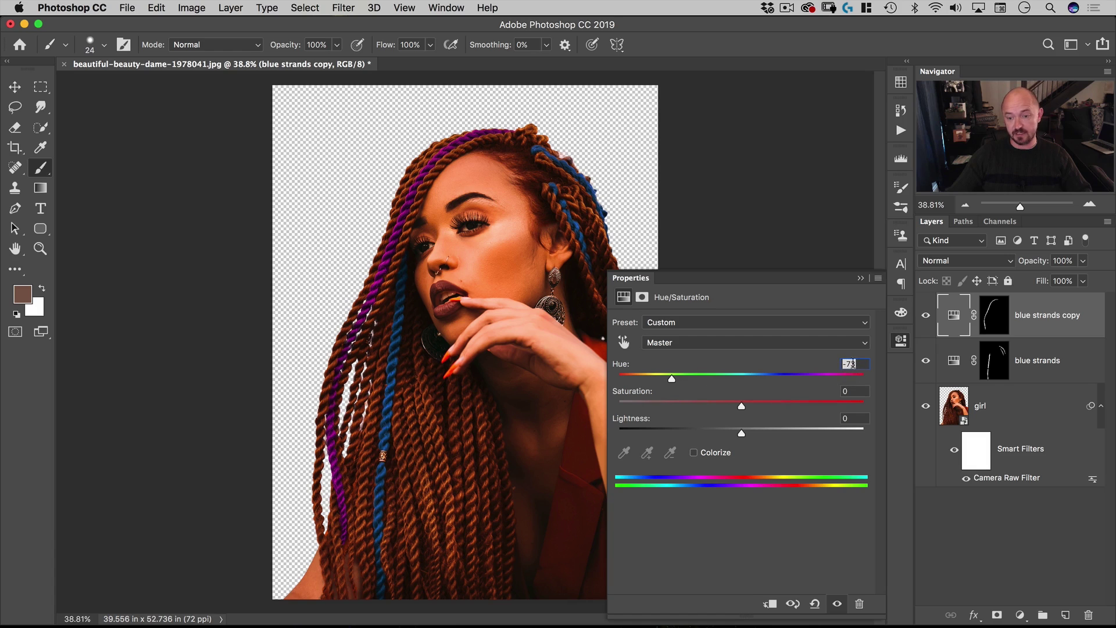
{"action": "left_click", "coordinate": [900, 342]}
Rename the blue strands copy layer as purple strands
{"action": "double_click", "coordinate": [1029, 316]}
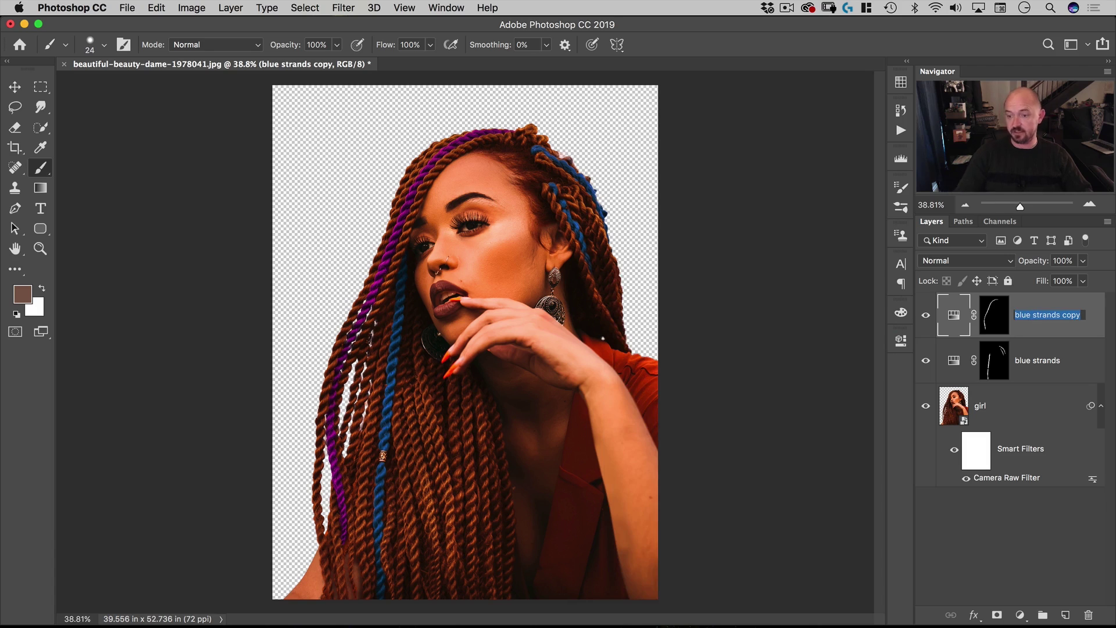
{"action": "type", "text": "purple"}
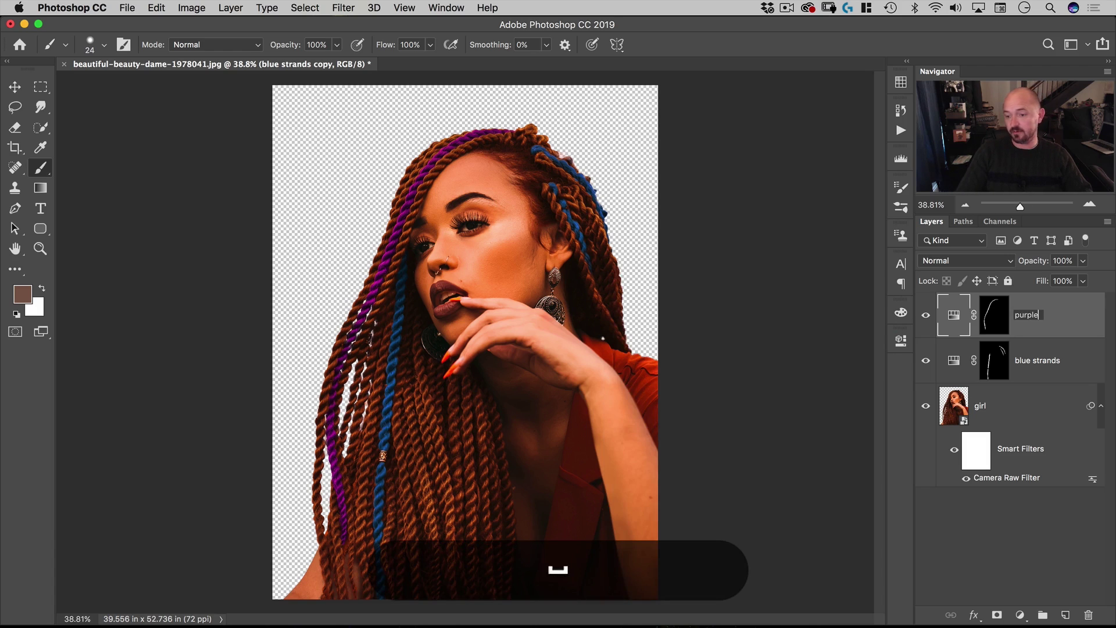
{"action": "type", "text": " strands"}
{"action": "key", "text": "Return"}
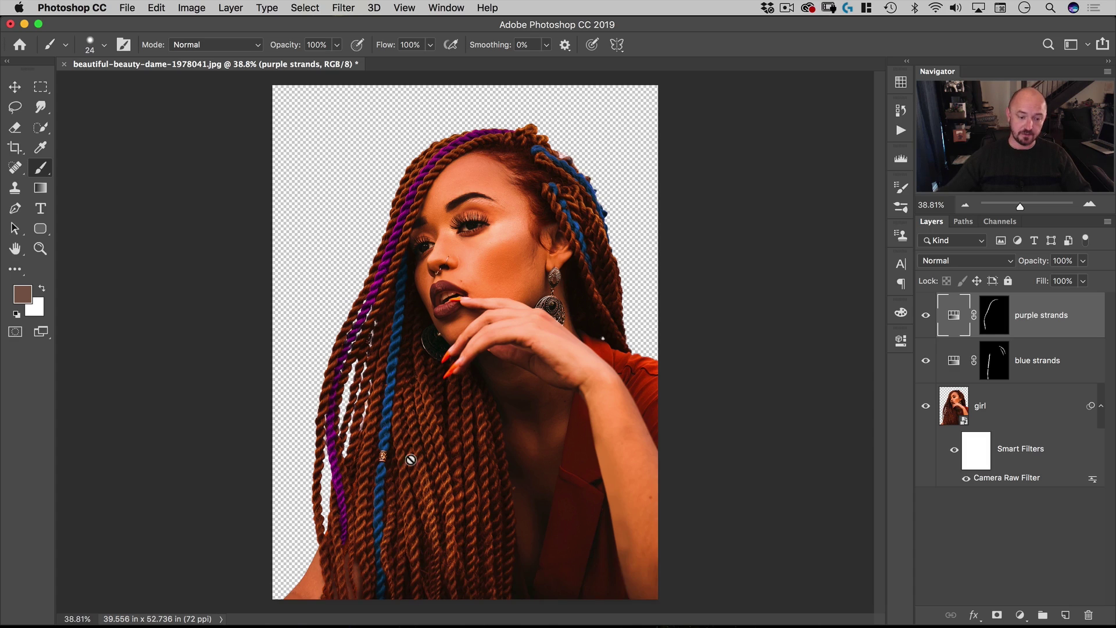
Paint white on the purple strands mask at the lower end of another braid near the blue one, removing the stray stroke with black
{"action": "left_click", "coordinate": [995, 313]}
{"action": "key", "text": "d"}
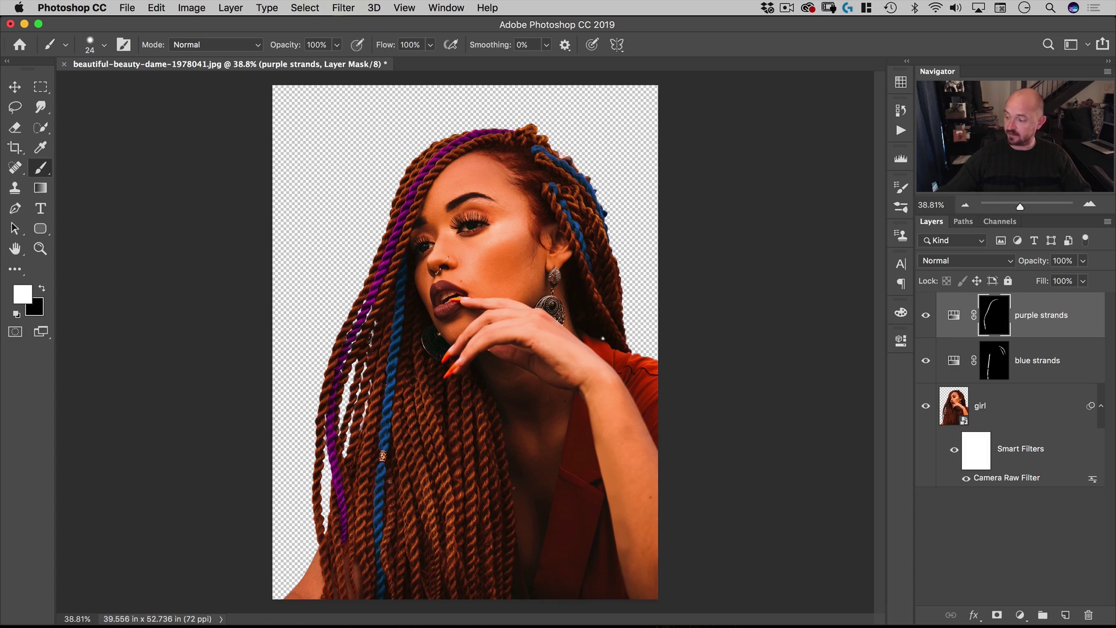
{"action": "key", "text": "space"}
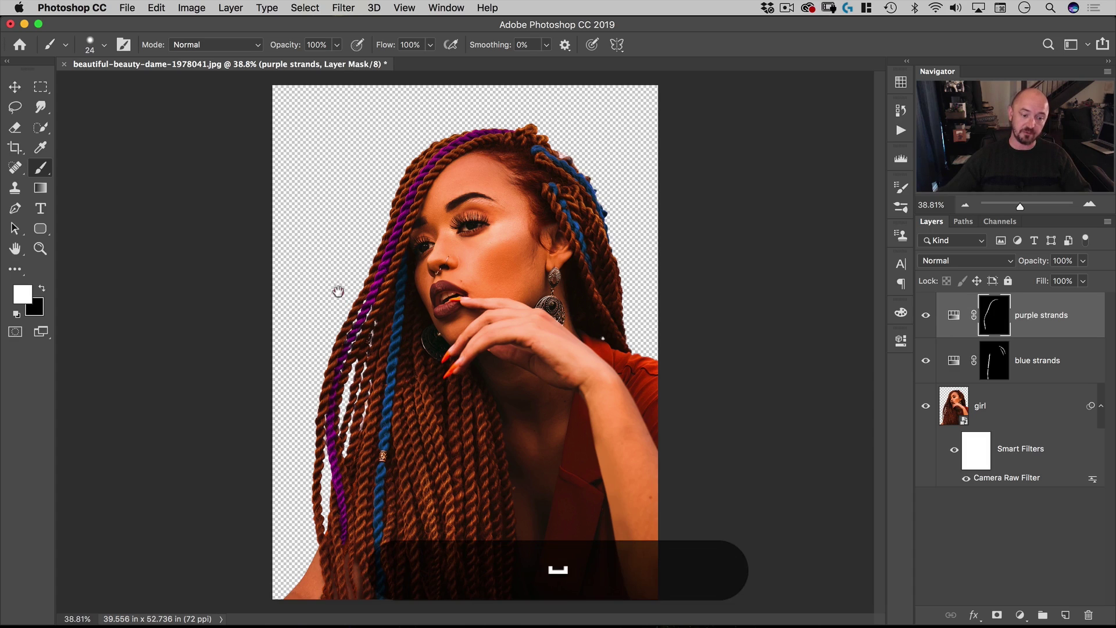
{"action": "key", "text": "space"}
{"action": "left_click_drag", "start_coordinate": [432, 564], "coordinate": [498, 523]}
{"action": "mouse_move", "coordinate": [434, 542]}
{"action": "left_mouse_down"}
{"action": "mouse_move", "coordinate": [412, 261]}
{"action": "mouse_move", "coordinate": [411, 419]}
{"action": "mouse_move", "coordinate": [424, 487]}
{"action": "mouse_move", "coordinate": [381, 455]}
{"action": "mouse_move", "coordinate": [356, 316]}
{"action": "left_mouse_up"}
{"action": "scroll", "coordinate": [413, 261], "scroll_direction": "up", "scroll_amount": 3}
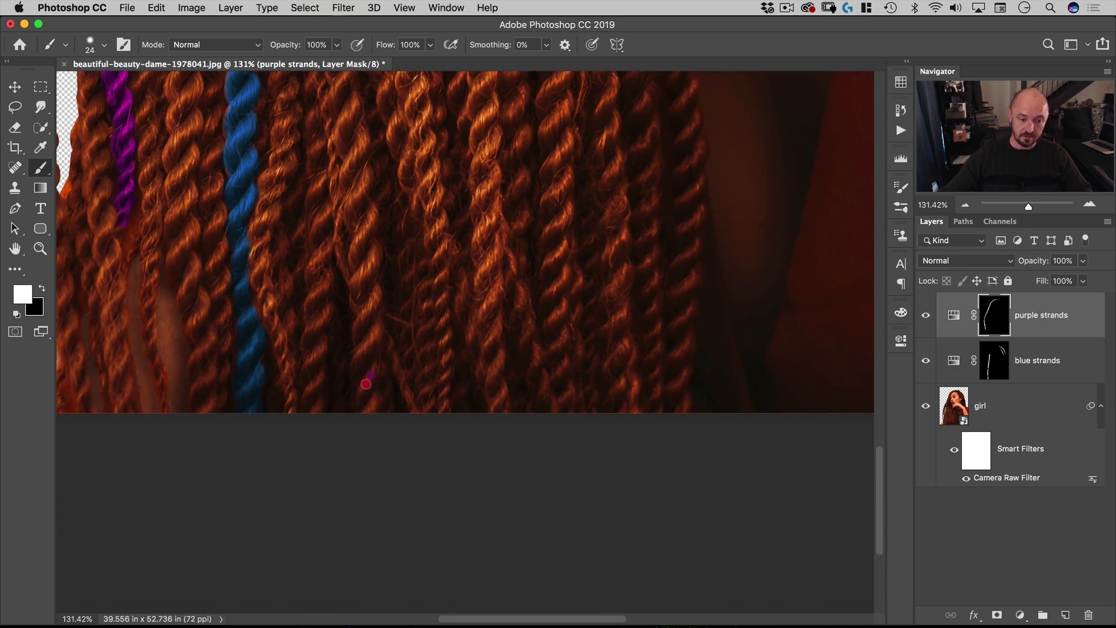
{"action": "left_click_drag", "start_coordinate": [366, 384], "coordinate": [362, 405]}
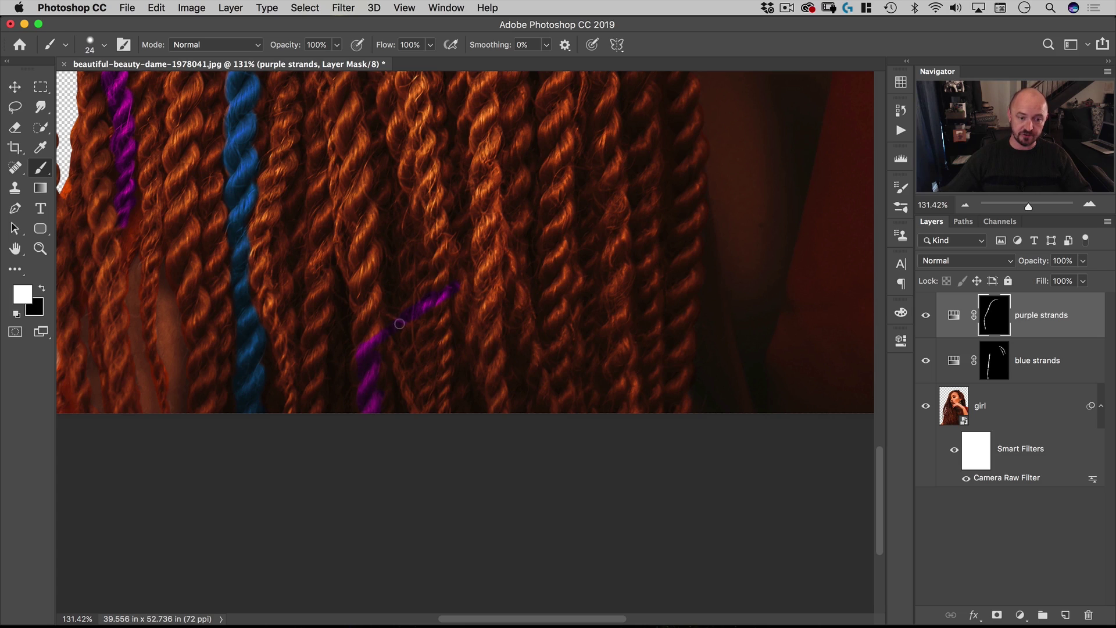
{"action": "key", "text": "x"}
{"action": "left_click_drag", "start_coordinate": [470, 274], "coordinate": [445, 316]}
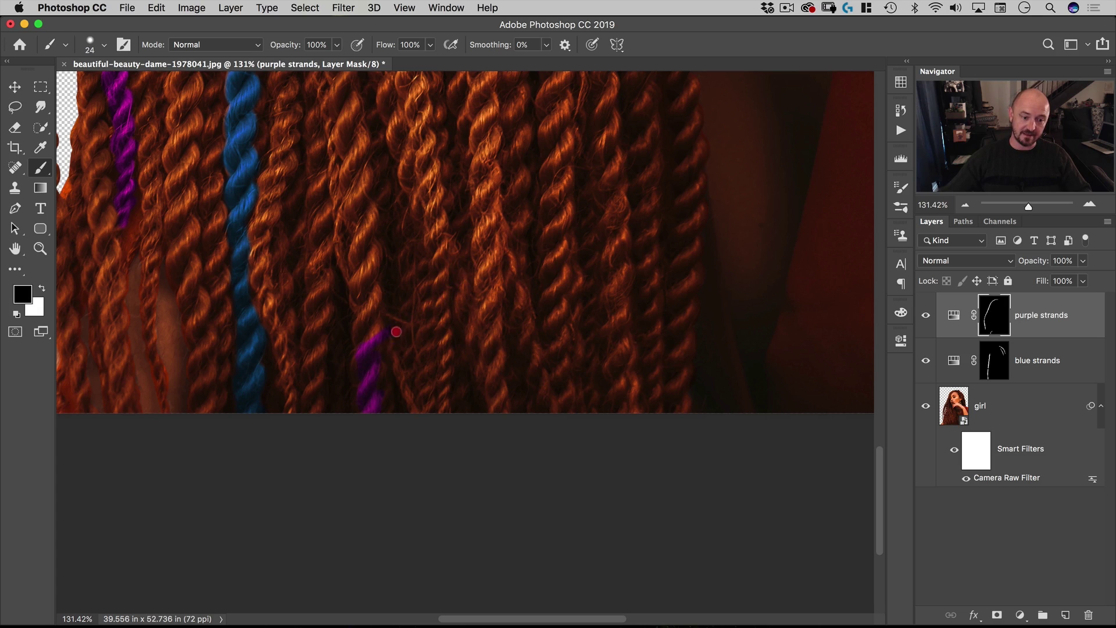
Continue painting that braid white on the purple strands mask from its lower end up to where it emerges beside the face
{"action": "key", "text": "x"}
{"action": "mouse_move", "coordinate": [375, 334]}
{"action": "left_mouse_down"}
{"action": "mouse_move", "coordinate": [364, 311]}
{"action": "mouse_move", "coordinate": [372, 210]}
{"action": "left_mouse_up"}
{"action": "key", "text": "space"}
{"action": "left_click_drag", "start_coordinate": [360, 278], "coordinate": [346, 428]}
{"action": "mouse_move", "coordinate": [352, 343]}
{"action": "left_mouse_down"}
{"action": "mouse_move", "coordinate": [330, 332]}
{"action": "mouse_move", "coordinate": [329, 203]}
{"action": "mouse_move", "coordinate": [325, 170]}
{"action": "left_mouse_up"}
{"action": "key", "text": "space"}
{"action": "mouse_move", "coordinate": [309, 116]}
{"action": "left_mouse_down"}
{"action": "mouse_move", "coordinate": [365, 312]}
{"action": "mouse_move", "coordinate": [341, 114]}
{"action": "mouse_move", "coordinate": [333, 257]}
{"action": "mouse_move", "coordinate": [356, 146]}
{"action": "left_mouse_up"}
{"action": "key", "text": "space"}
{"action": "key", "text": "space"}
{"action": "mouse_move", "coordinate": [357, 135]}
{"action": "left_mouse_down"}
{"action": "mouse_move", "coordinate": [355, 210]}
{"action": "mouse_move", "coordinate": [367, 131]}
{"action": "left_mouse_up"}
{"action": "key", "text": "space"}
{"action": "mouse_move", "coordinate": [367, 132]}
{"action": "left_mouse_down"}
{"action": "mouse_move", "coordinate": [357, 232]}
{"action": "mouse_move", "coordinate": [361, 112]}
{"action": "left_mouse_up"}
{"action": "left_click_drag", "start_coordinate": [413, 232], "coordinate": [388, 253]}
{"action": "scroll", "coordinate": [389, 252], "scroll_direction": "down", "scroll_amount": 2}
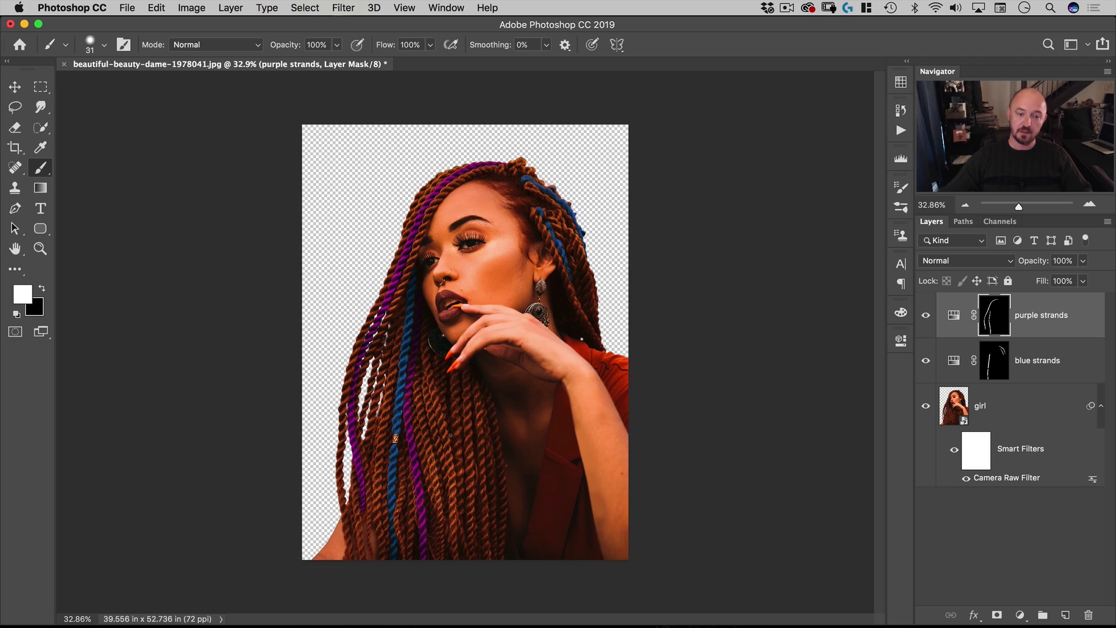
Duplicate the purple strands layer and fill the copy's mask with black
{"action": "left_click_drag", "start_coordinate": [958, 327], "coordinate": [1062, 610]}
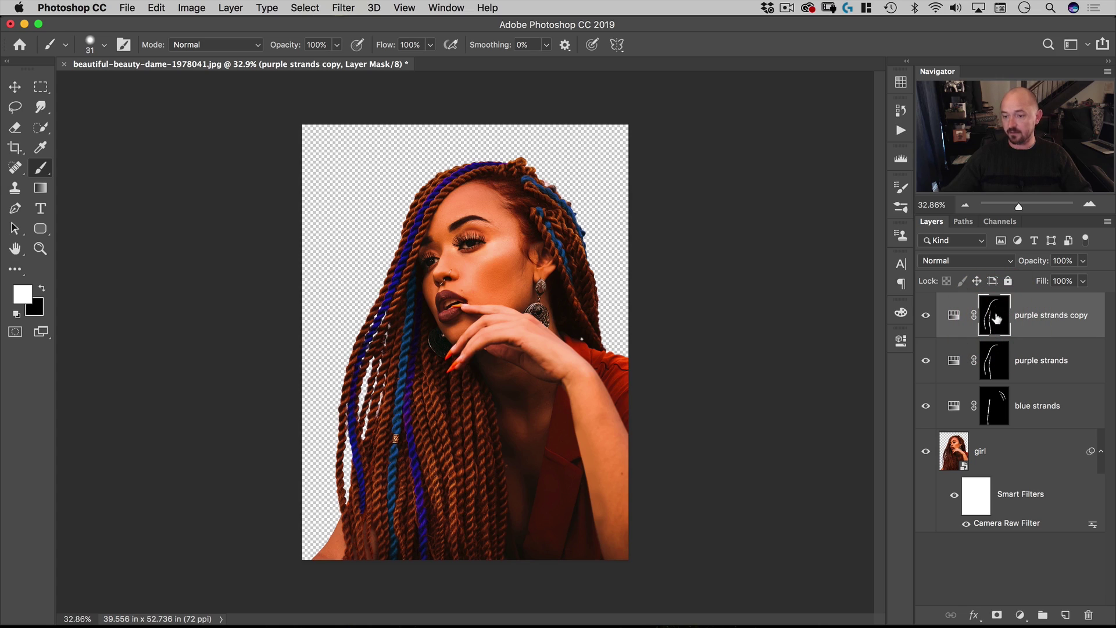
{"action": "key", "text": "super+BackSpace"}
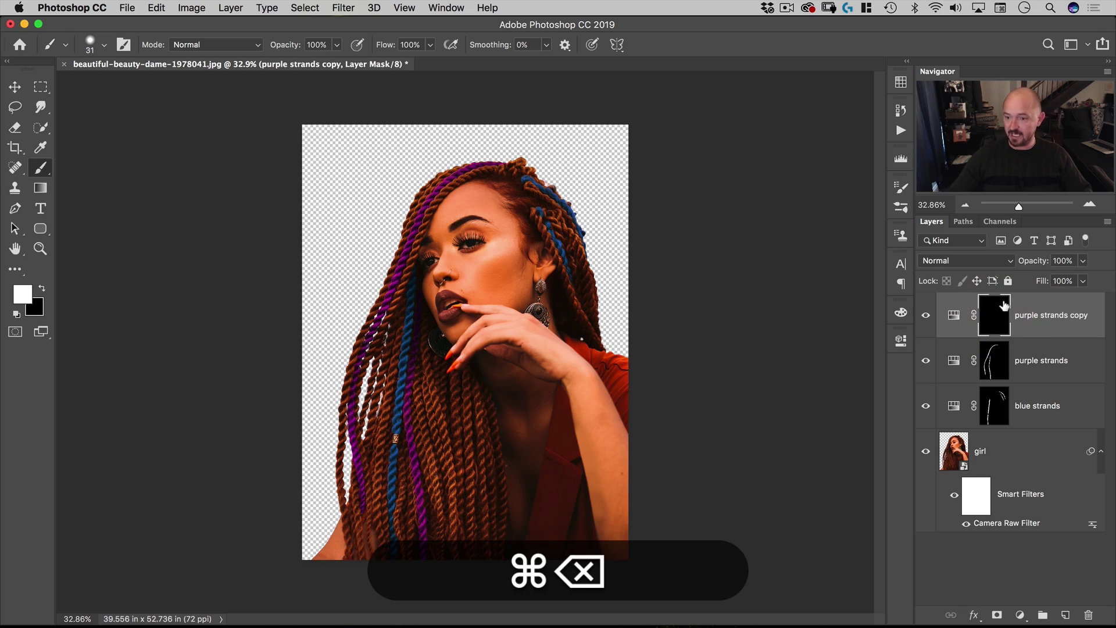
{"action": "left_click", "coordinate": [994, 314]}
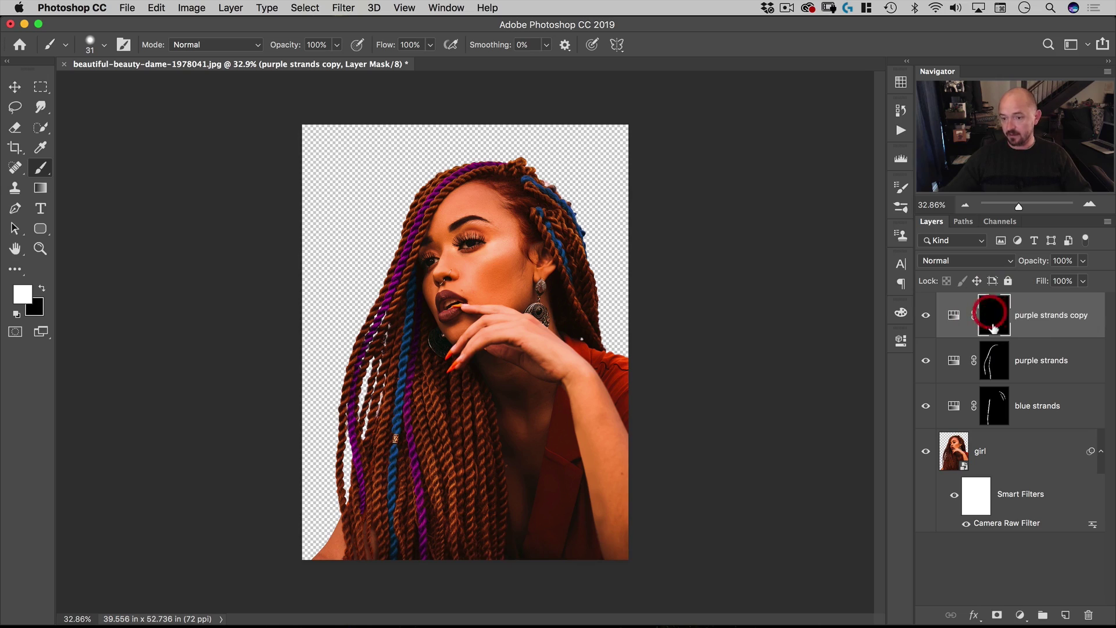
Paint white on the copy's mask along a short section of a braid in the middle of the hanging hair
{"action": "key", "text": "super+space"}
{"action": "left_click_drag", "start_coordinate": [433, 355], "coordinate": [477, 339]}
{"action": "key", "text": "space"}
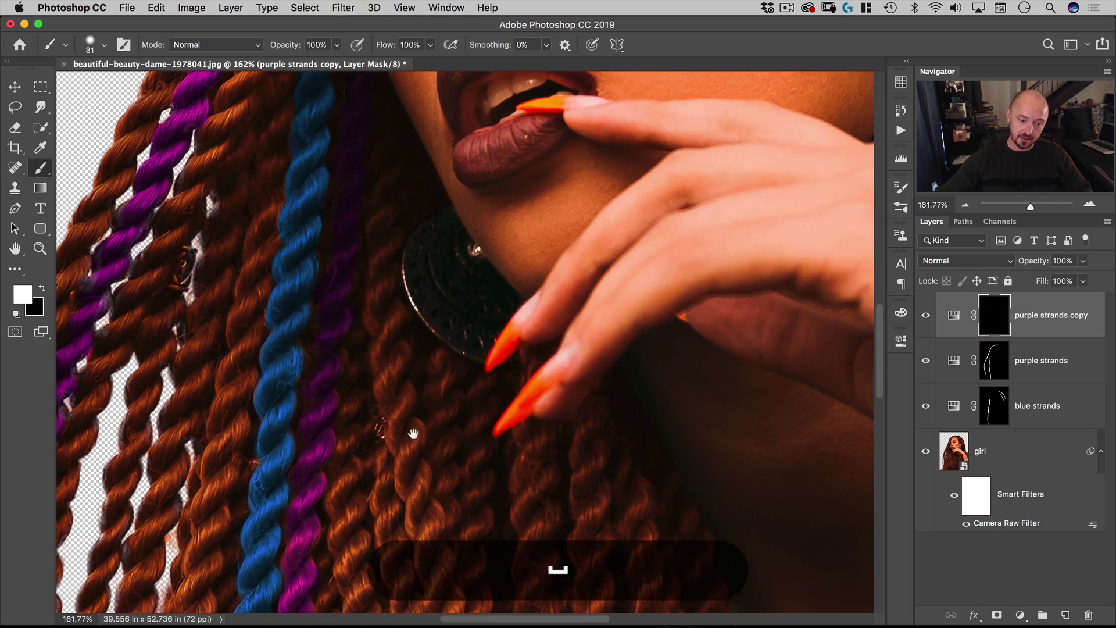
{"action": "mouse_move", "coordinate": [465, 496]}
{"action": "left_mouse_down"}
{"action": "mouse_move", "coordinate": [436, 231]}
{"action": "mouse_move", "coordinate": [436, 63]}
{"action": "left_mouse_up"}
{"action": "mouse_move", "coordinate": [472, 407]}
{"action": "left_mouse_down"}
{"action": "mouse_move", "coordinate": [456, 426]}
{"action": "mouse_move", "coordinate": [459, 381]}
{"action": "mouse_move", "coordinate": [447, 393]}
{"action": "mouse_move", "coordinate": [459, 342]}
{"action": "mouse_move", "coordinate": [466, 358]}
{"action": "mouse_move", "coordinate": [451, 355]}
{"action": "mouse_move", "coordinate": [444, 327]}
{"action": "mouse_move", "coordinate": [446, 342]}
{"action": "mouse_move", "coordinate": [447, 292]}
{"action": "mouse_move", "coordinate": [435, 294]}
{"action": "mouse_move", "coordinate": [433, 321]}
{"action": "mouse_move", "coordinate": [442, 260]}
{"action": "left_mouse_up"}
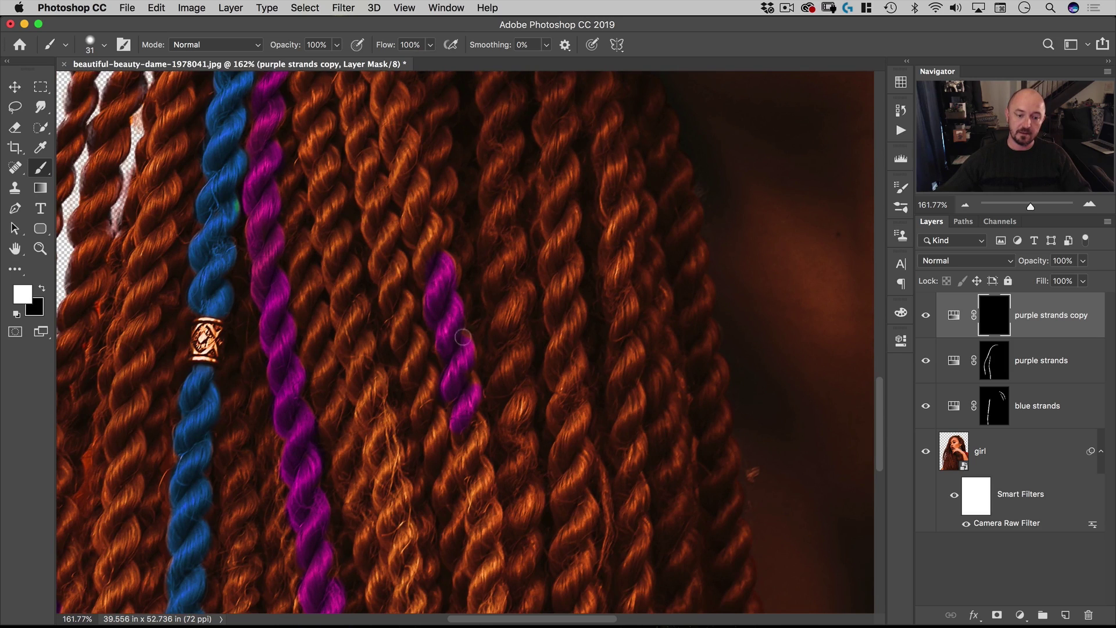
{"action": "left_click_drag", "start_coordinate": [469, 419], "coordinate": [465, 430]}
Set the Hue of the purple strands copy adjustment to +30 so its braid turns yellow
{"action": "double_click", "coordinate": [954, 317]}
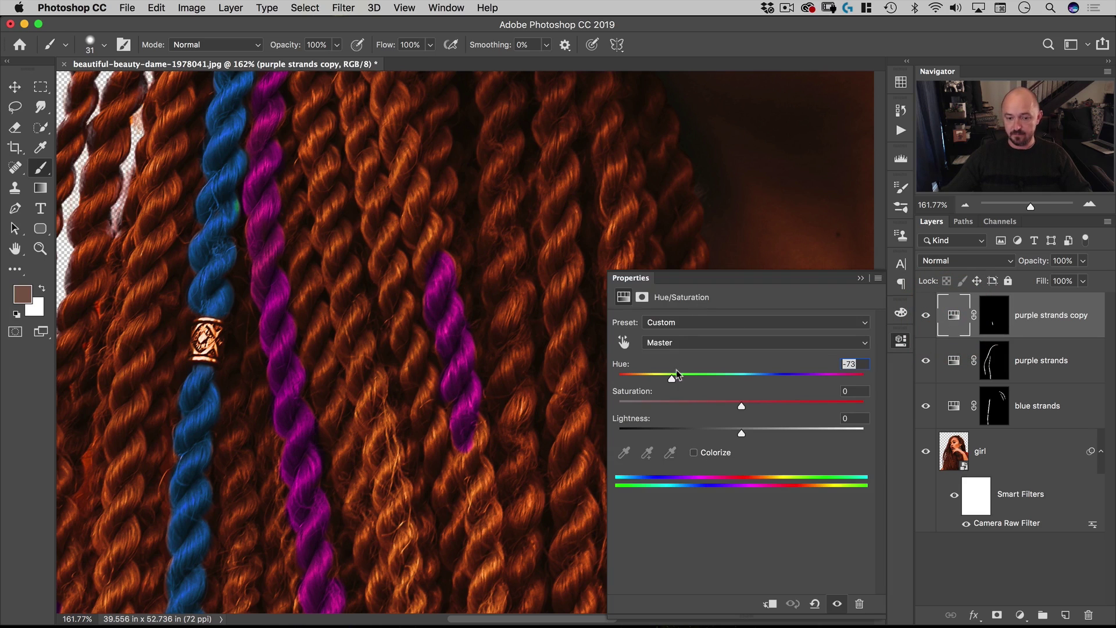
{"action": "left_click_drag", "start_coordinate": [676, 374], "coordinate": [776, 377]}
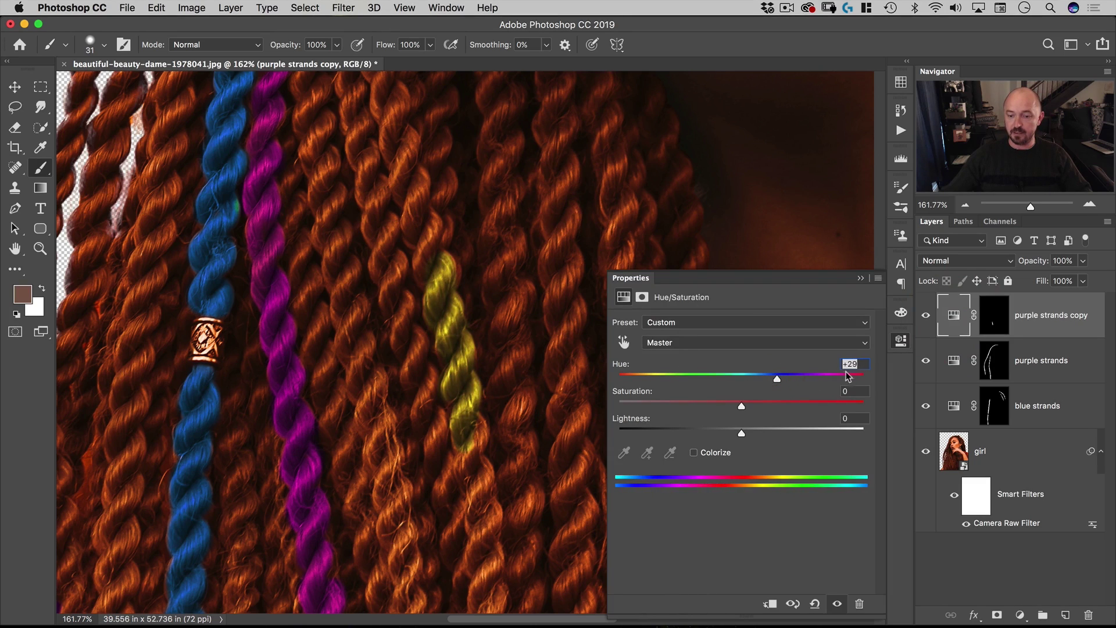
{"action": "type", "text": "+"}
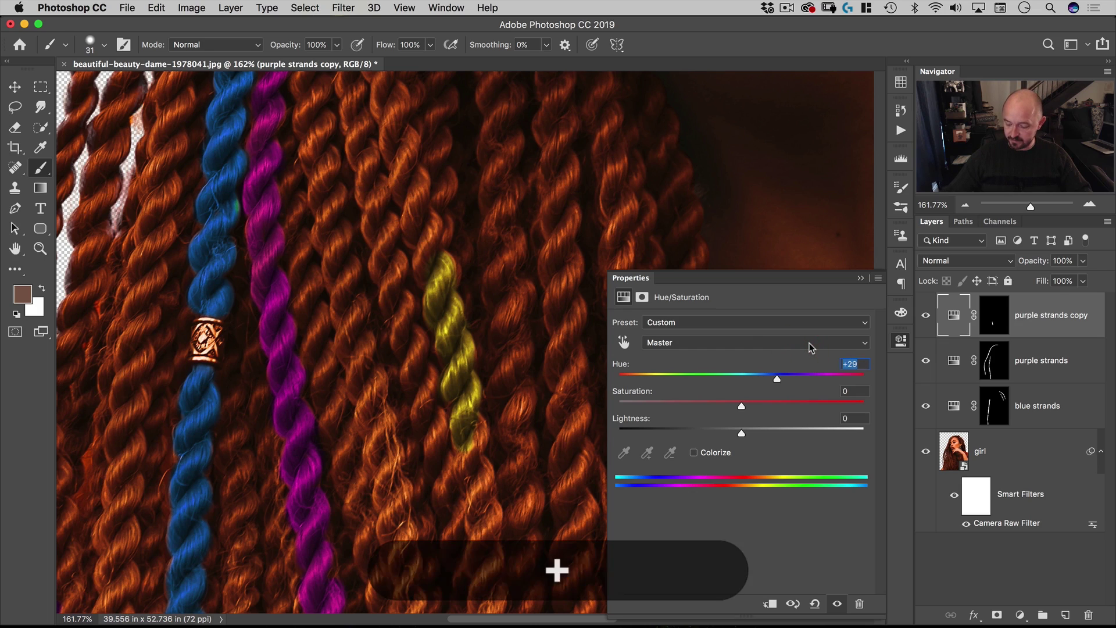
{"action": "type", "text": "30"}
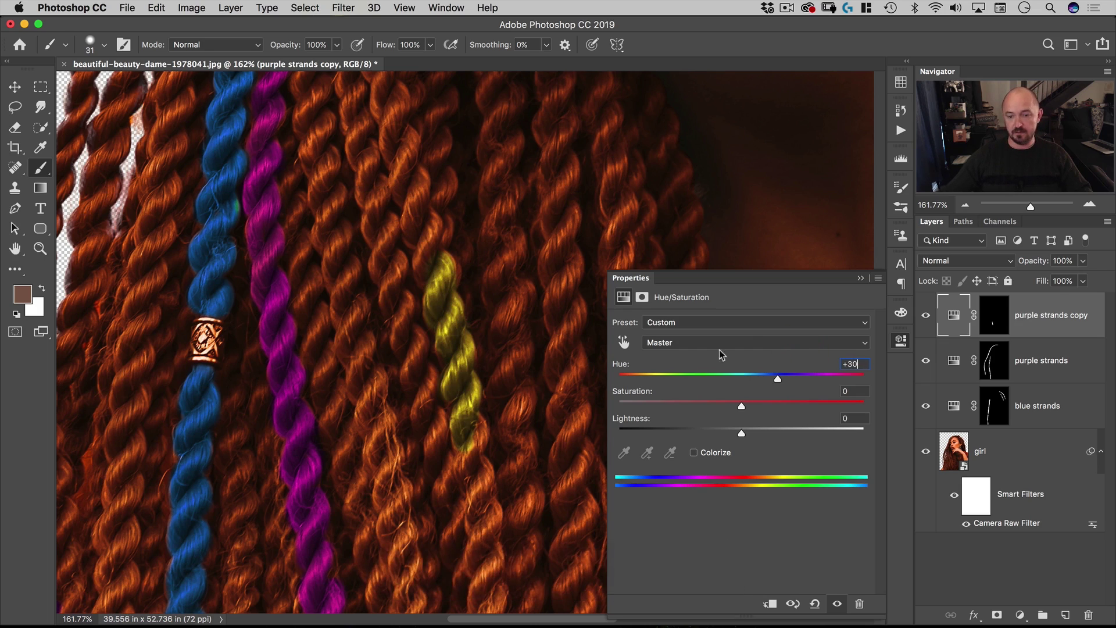
Rename the purple strands copy layer as yellow strands and close the adjustment's properties
{"action": "left_click", "coordinate": [1031, 317]}
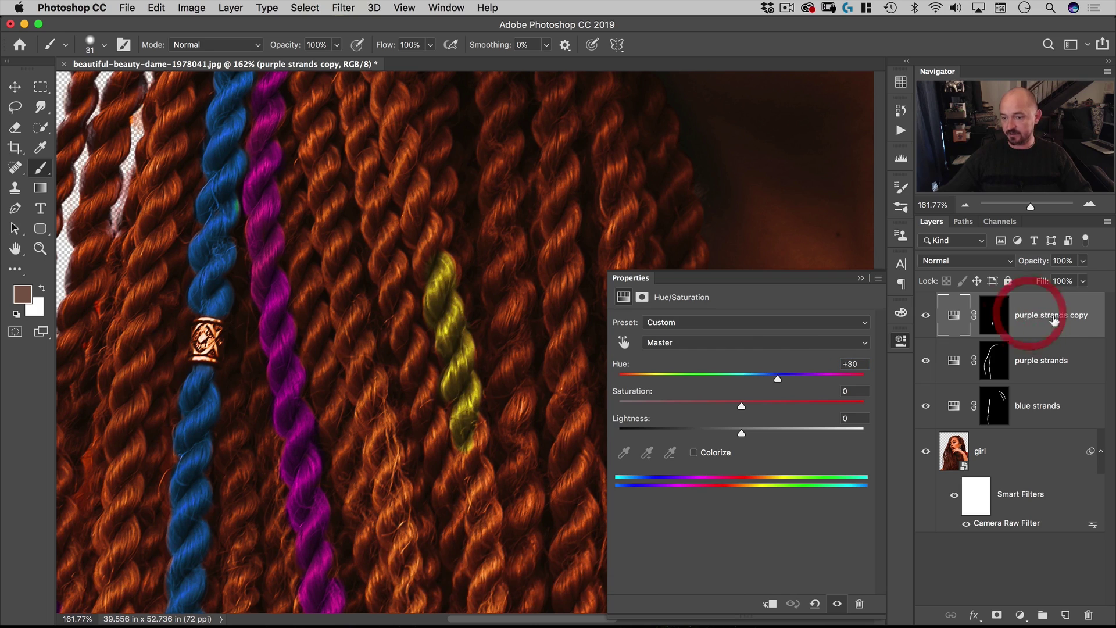
{"action": "double_click", "coordinate": [1040, 314]}
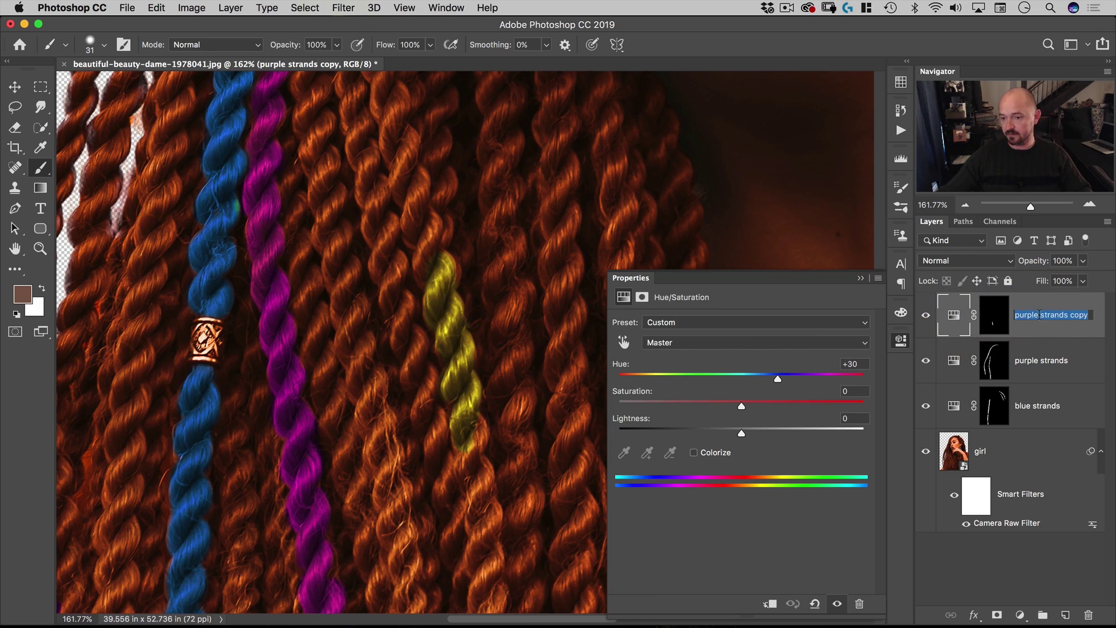
{"action": "type", "text": "yello"}
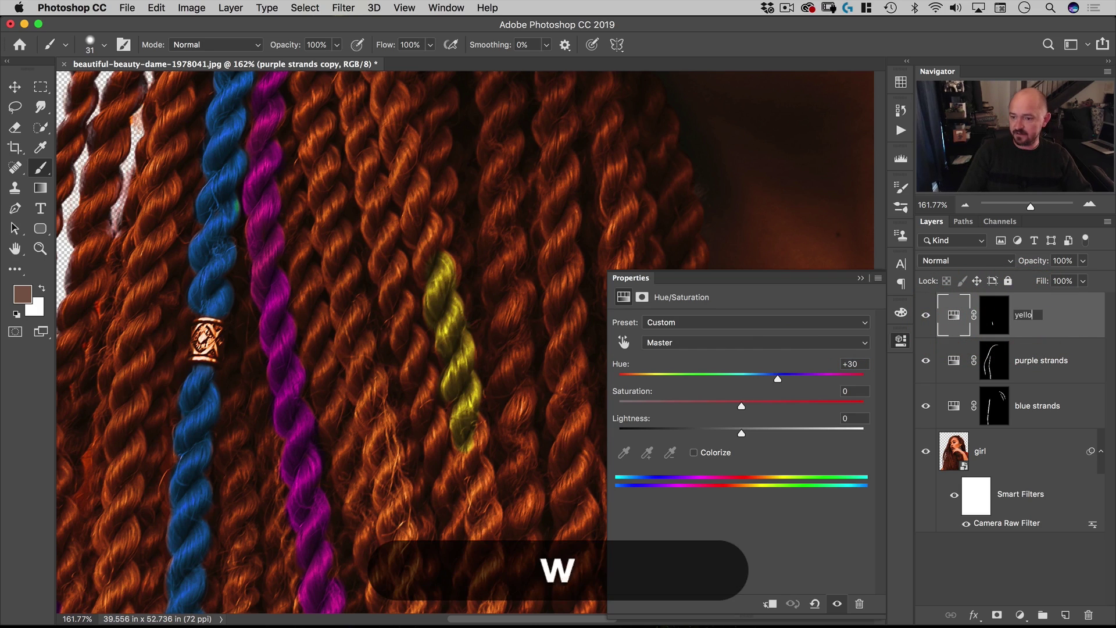
{"action": "type", "text": "w strands"}
{"action": "key", "text": "Return"}
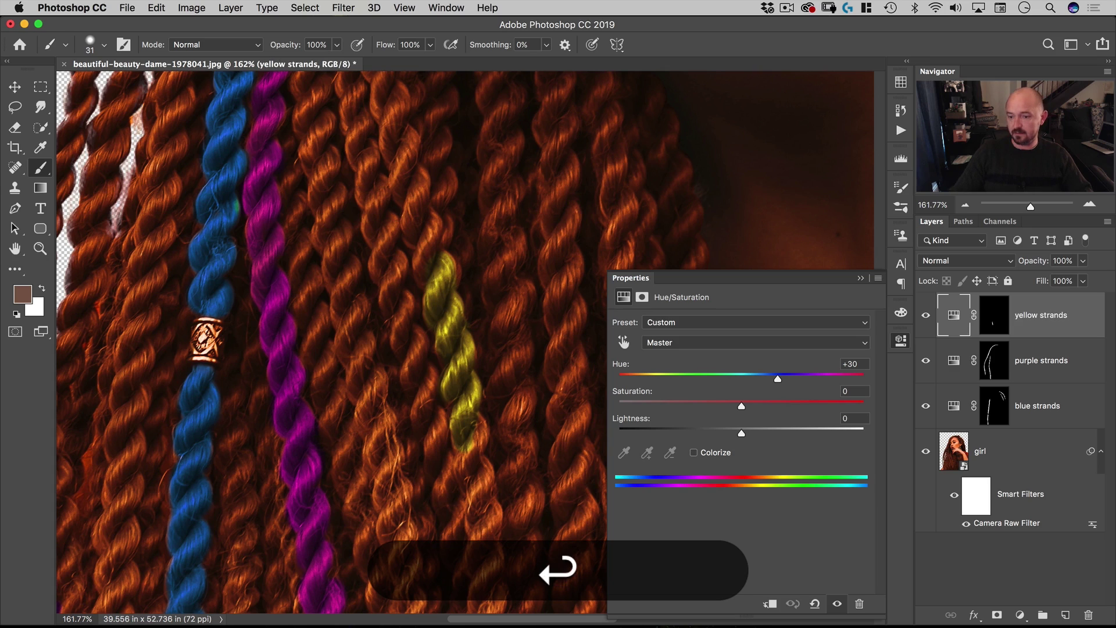
{"action": "left_click", "coordinate": [901, 343]}
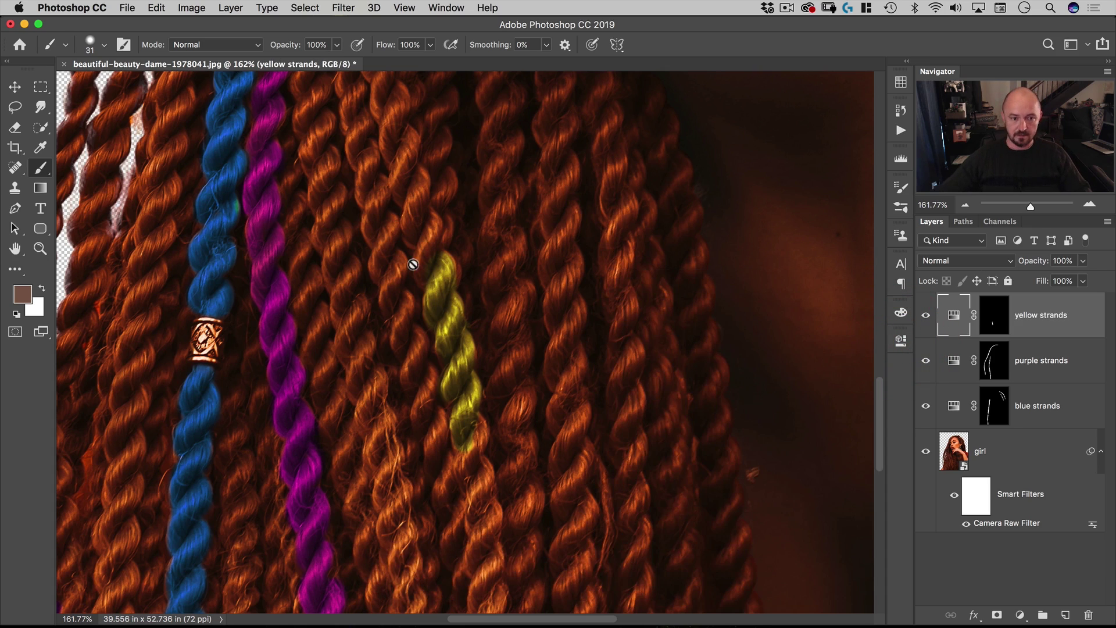
Paint white on the yellow strands mask along the rest of the started braid, from its lower end up to below the chin
{"action": "left_click", "coordinate": [995, 316]}
{"action": "key", "text": "d"}
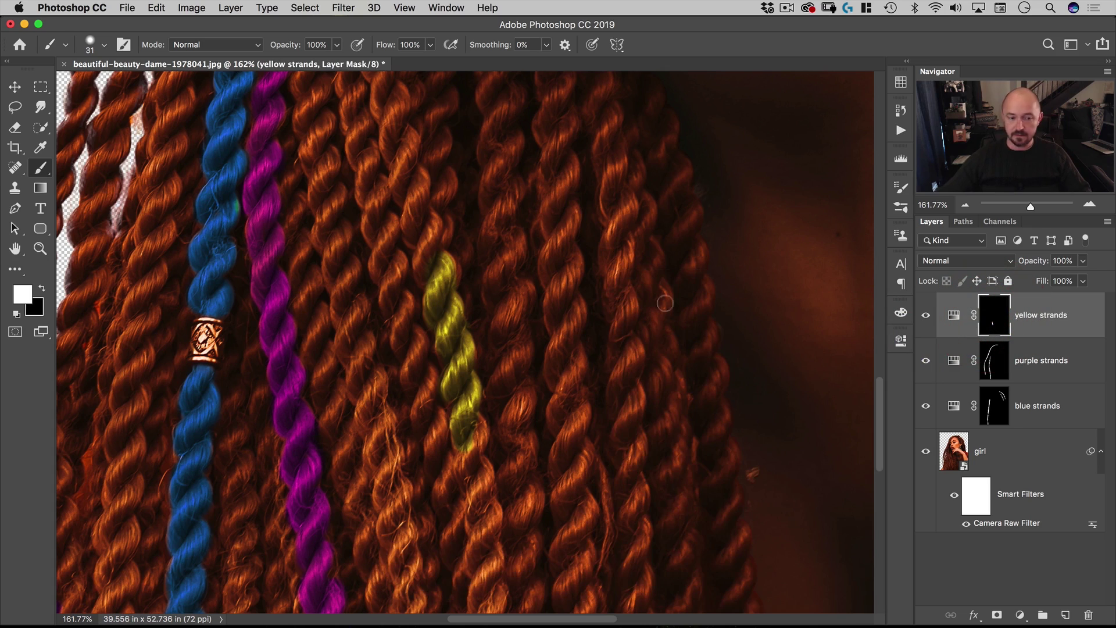
{"action": "mouse_move", "coordinate": [430, 258]}
{"action": "left_mouse_down"}
{"action": "mouse_move", "coordinate": [431, 214]}
{"action": "mouse_move", "coordinate": [403, 137]}
{"action": "mouse_move", "coordinate": [401, 190]}
{"action": "mouse_move", "coordinate": [465, 457]}
{"action": "mouse_move", "coordinate": [479, 435]}
{"action": "mouse_move", "coordinate": [488, 532]}
{"action": "left_mouse_up"}
{"action": "scroll", "coordinate": [465, 348], "scroll_direction": "down", "scroll_amount": 10}
{"action": "mouse_move", "coordinate": [437, 252]}
{"action": "left_mouse_down"}
{"action": "mouse_move", "coordinate": [467, 525]}
{"action": "mouse_move", "coordinate": [460, 314]}
{"action": "mouse_move", "coordinate": [467, 393]}
{"action": "left_mouse_up"}
{"action": "left_click_drag", "start_coordinate": [445, 191], "coordinate": [415, 494]}
{"action": "mouse_move", "coordinate": [407, 233]}
{"action": "left_mouse_down"}
{"action": "mouse_move", "coordinate": [454, 511]}
{"action": "mouse_move", "coordinate": [432, 395]}
{"action": "left_mouse_up"}
{"action": "mouse_move", "coordinate": [415, 390]}
{"action": "left_mouse_down"}
{"action": "mouse_move", "coordinate": [420, 324]}
{"action": "mouse_move", "coordinate": [378, 221]}
{"action": "mouse_move", "coordinate": [373, 119]}
{"action": "left_mouse_up"}
{"action": "key", "text": "space"}
{"action": "mouse_move", "coordinate": [373, 119]}
{"action": "left_mouse_down"}
{"action": "mouse_move", "coordinate": [377, 279]}
{"action": "mouse_move", "coordinate": [378, 143]}
{"action": "left_mouse_up"}
Paint white on the yellow strands mask along the braid beside the outer blue braid at the back of the crown
{"action": "key", "text": "super+space"}
{"action": "mouse_move", "coordinate": [447, 349]}
{"action": "left_mouse_down"}
{"action": "mouse_move", "coordinate": [406, 387]}
{"action": "mouse_move", "coordinate": [413, 301]}
{"action": "left_mouse_up"}
{"action": "left_click_drag", "start_coordinate": [598, 173], "coordinate": [610, 162]}
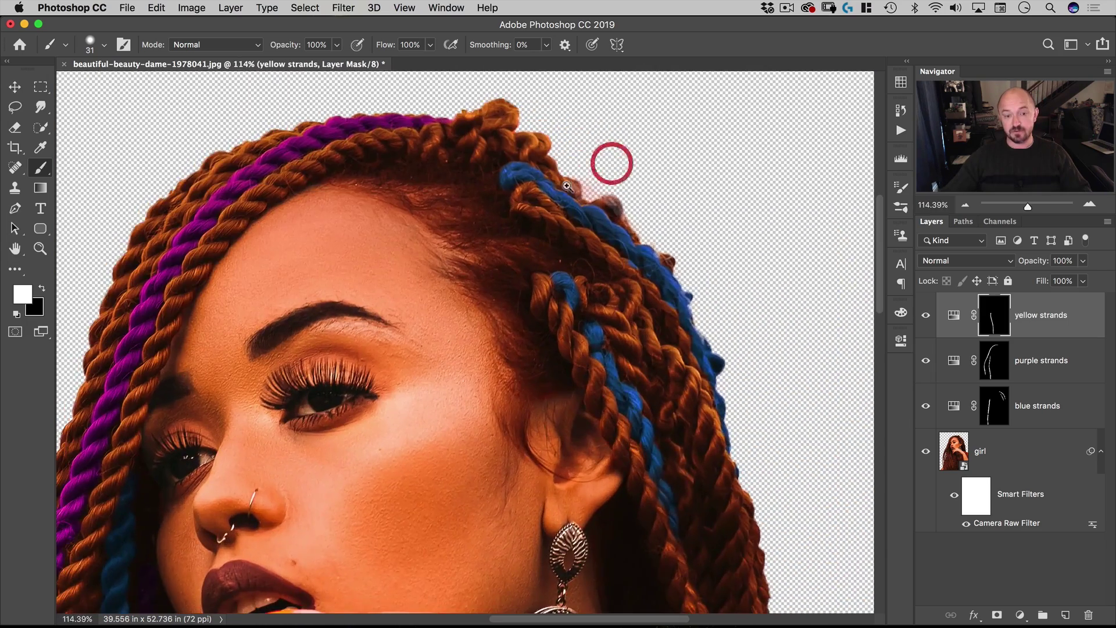
{"action": "mouse_move", "coordinate": [516, 203]}
{"action": "left_mouse_down"}
{"action": "mouse_move", "coordinate": [533, 190]}
{"action": "mouse_move", "coordinate": [530, 211]}
{"action": "mouse_move", "coordinate": [629, 271]}
{"action": "mouse_move", "coordinate": [409, 168]}
{"action": "mouse_move", "coordinate": [386, 207]}
{"action": "mouse_move", "coordinate": [399, 215]}
{"action": "left_mouse_up"}
{"action": "key", "text": "space"}
{"action": "key", "text": "x"}
{"action": "key", "text": "x"}
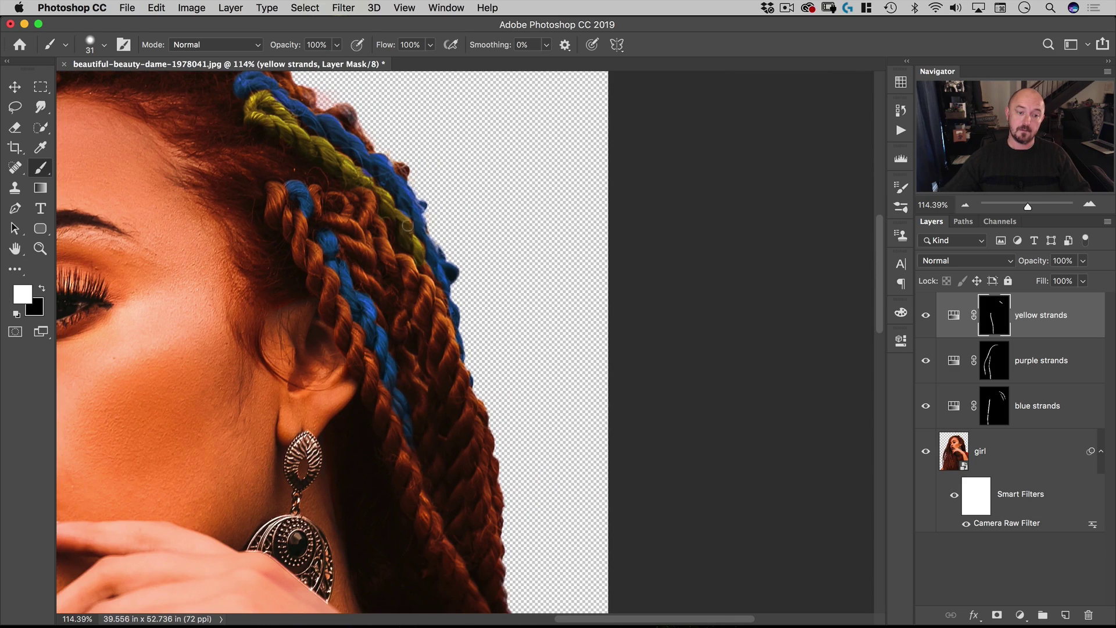
{"action": "mouse_move", "coordinate": [407, 225]}
{"action": "left_mouse_down"}
{"action": "mouse_move", "coordinate": [425, 297]}
{"action": "mouse_move", "coordinate": [421, 248]}
{"action": "left_mouse_up"}
{"action": "left_click_drag", "start_coordinate": [413, 261], "coordinate": [418, 245]}
{"action": "mouse_move", "coordinate": [478, 330]}
{"action": "left_mouse_down"}
{"action": "mouse_move", "coordinate": [418, 342]}
{"action": "mouse_move", "coordinate": [586, 251]}
{"action": "left_mouse_up"}
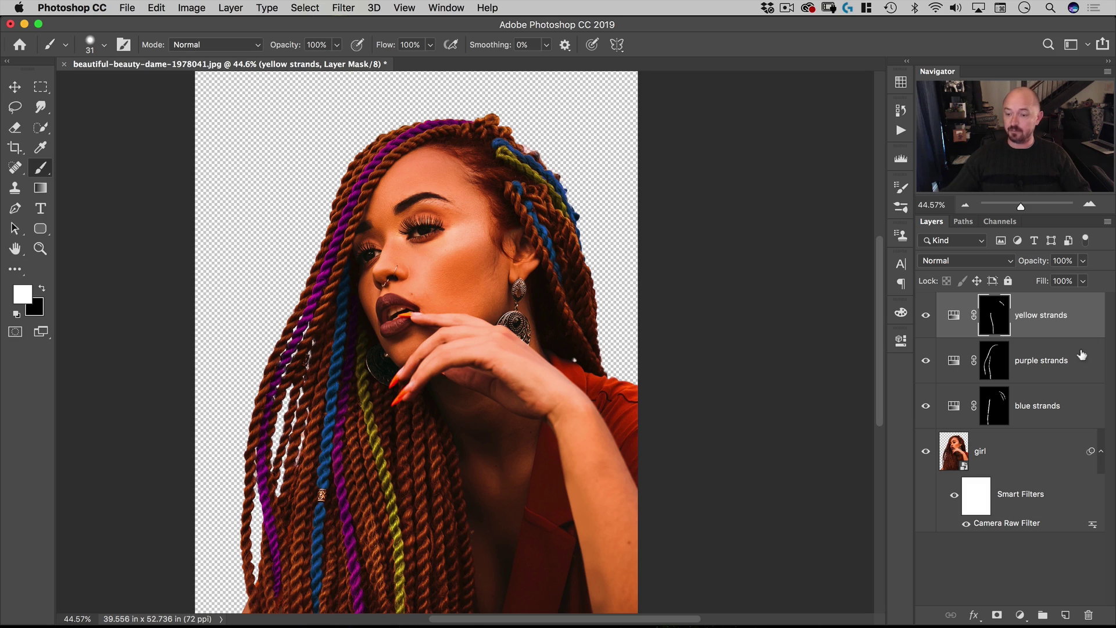
Paint white on the purple strands mask along the braid next to the blue one above and behind the ear, then switch to the Move tool
{"action": "left_click", "coordinate": [999, 363]}
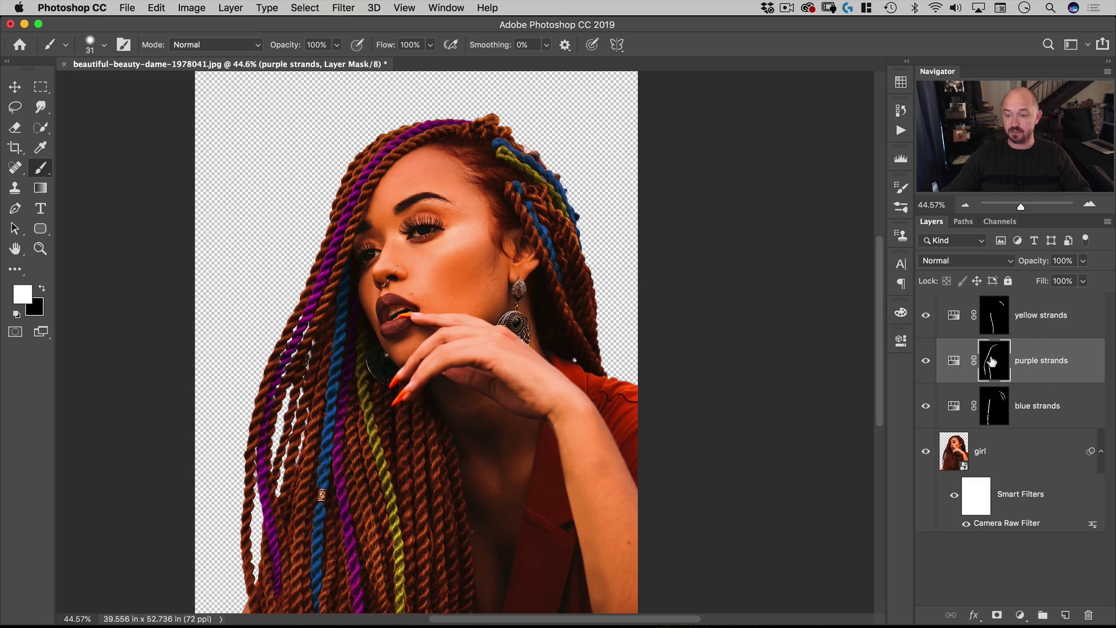
{"action": "scroll", "coordinate": [602, 229], "scroll_direction": "up", "scroll_amount": 5}
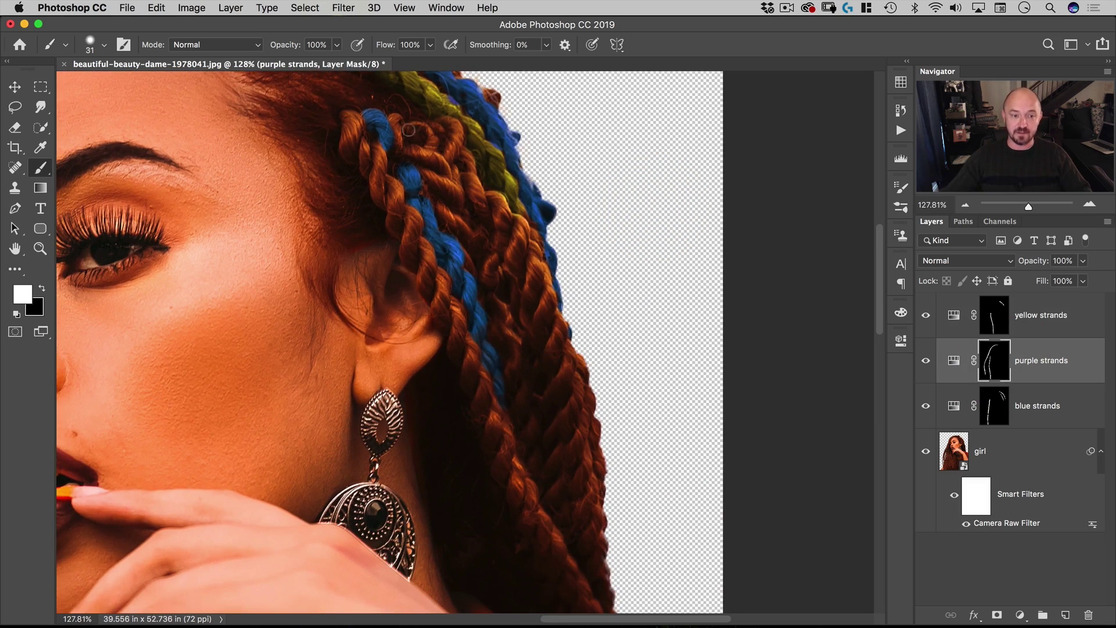
{"action": "mouse_move", "coordinate": [400, 137]}
{"action": "left_mouse_down"}
{"action": "mouse_move", "coordinate": [426, 132]}
{"action": "mouse_move", "coordinate": [418, 127]}
{"action": "mouse_move", "coordinate": [427, 147]}
{"action": "mouse_move", "coordinate": [431, 136]}
{"action": "mouse_move", "coordinate": [430, 151]}
{"action": "mouse_move", "coordinate": [406, 148]}
{"action": "mouse_move", "coordinate": [448, 169]}
{"action": "mouse_move", "coordinate": [432, 157]}
{"action": "mouse_move", "coordinate": [446, 181]}
{"action": "mouse_move", "coordinate": [429, 163]}
{"action": "mouse_move", "coordinate": [440, 181]}
{"action": "mouse_move", "coordinate": [430, 180]}
{"action": "mouse_move", "coordinate": [451, 182]}
{"action": "mouse_move", "coordinate": [457, 201]}
{"action": "mouse_move", "coordinate": [447, 190]}
{"action": "mouse_move", "coordinate": [450, 213]}
{"action": "mouse_move", "coordinate": [439, 203]}
{"action": "mouse_move", "coordinate": [465, 232]}
{"action": "left_mouse_up"}
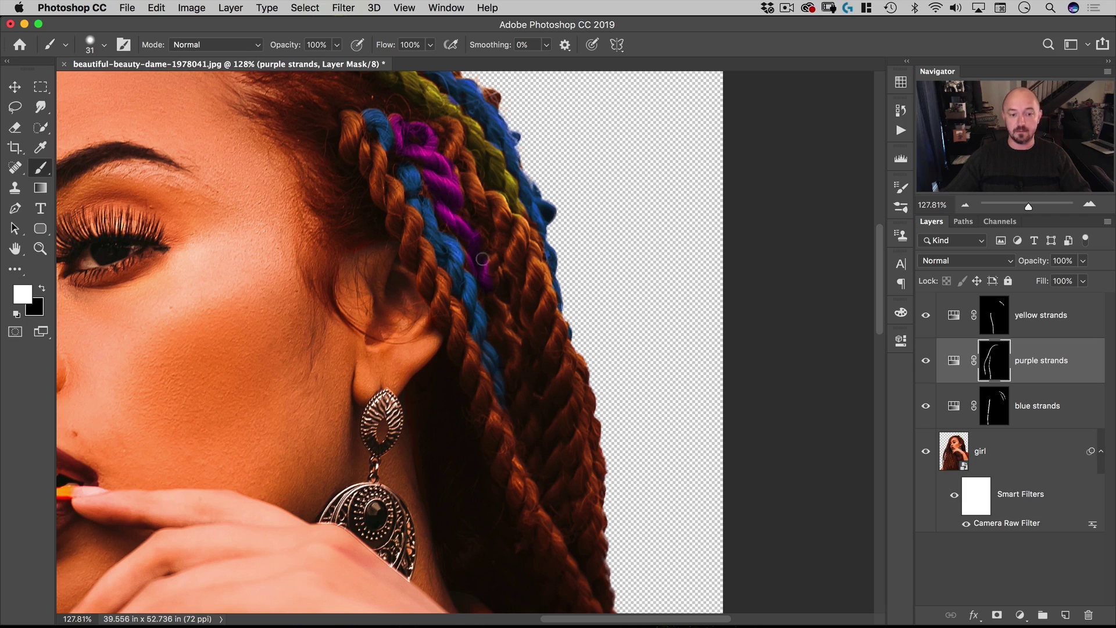
{"action": "mouse_move", "coordinate": [458, 207]}
{"action": "left_mouse_down"}
{"action": "mouse_move", "coordinate": [492, 314]}
{"action": "mouse_move", "coordinate": [509, 305]}
{"action": "mouse_move", "coordinate": [496, 290]}
{"action": "mouse_move", "coordinate": [511, 360]}
{"action": "mouse_move", "coordinate": [499, 311]}
{"action": "mouse_move", "coordinate": [510, 363]}
{"action": "left_mouse_up"}
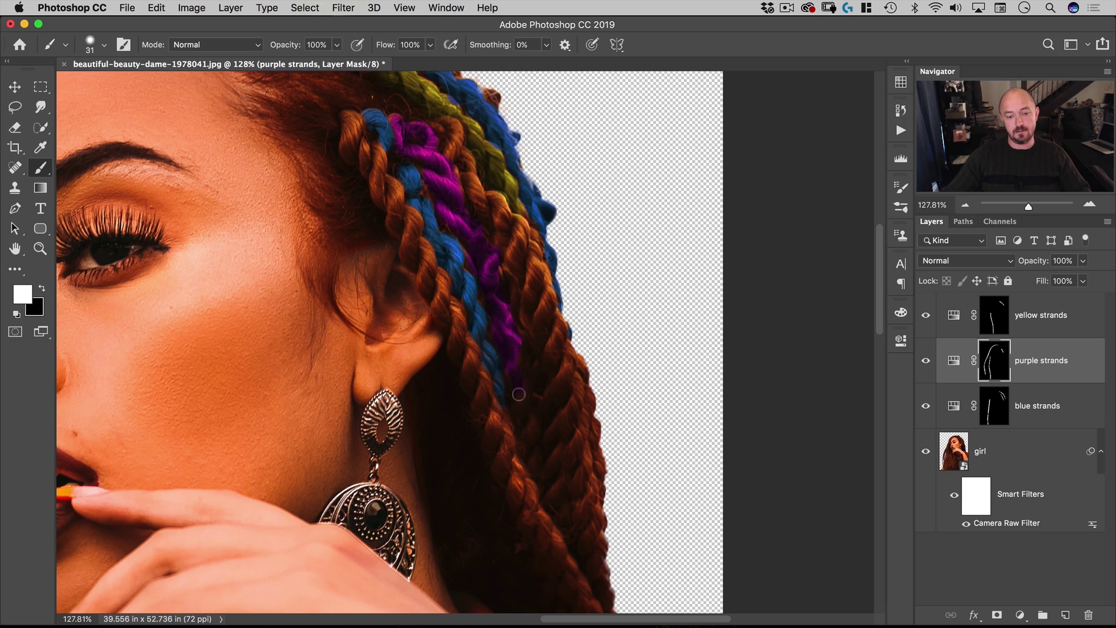
{"action": "mouse_move", "coordinate": [525, 419]}
{"action": "left_mouse_down"}
{"action": "mouse_move", "coordinate": [510, 358]}
{"action": "mouse_move", "coordinate": [537, 467]}
{"action": "mouse_move", "coordinate": [516, 407]}
{"action": "left_mouse_up"}
{"action": "key", "text": "space"}
{"action": "left_click_drag", "start_coordinate": [494, 250], "coordinate": [426, 285]}
{"action": "left_click_drag", "start_coordinate": [506, 322], "coordinate": [578, 294]}
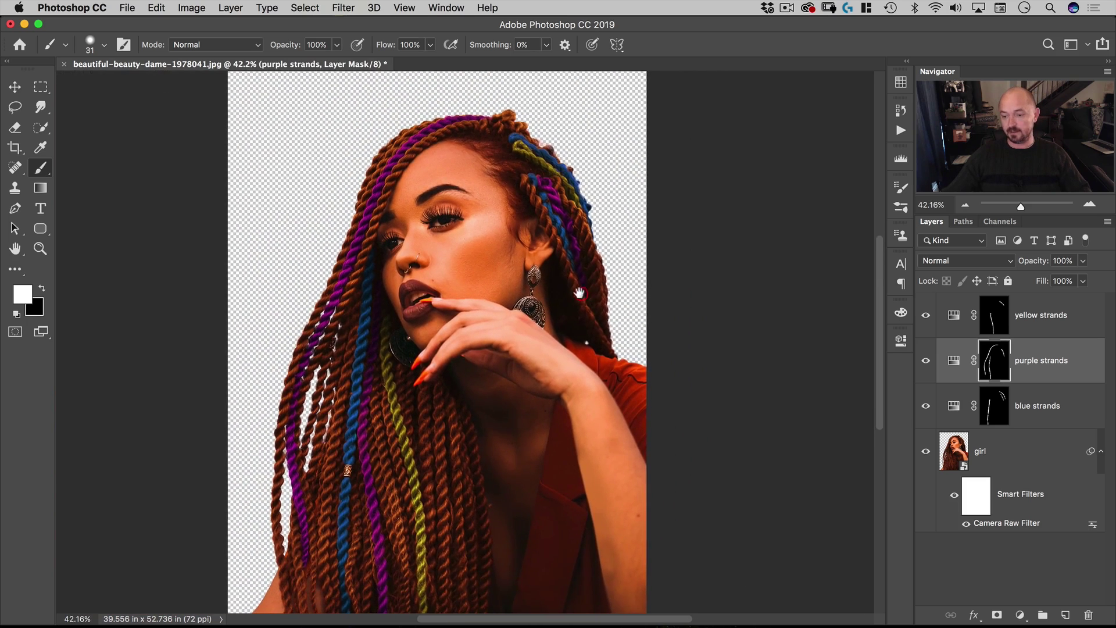
{"action": "key", "text": "v"}
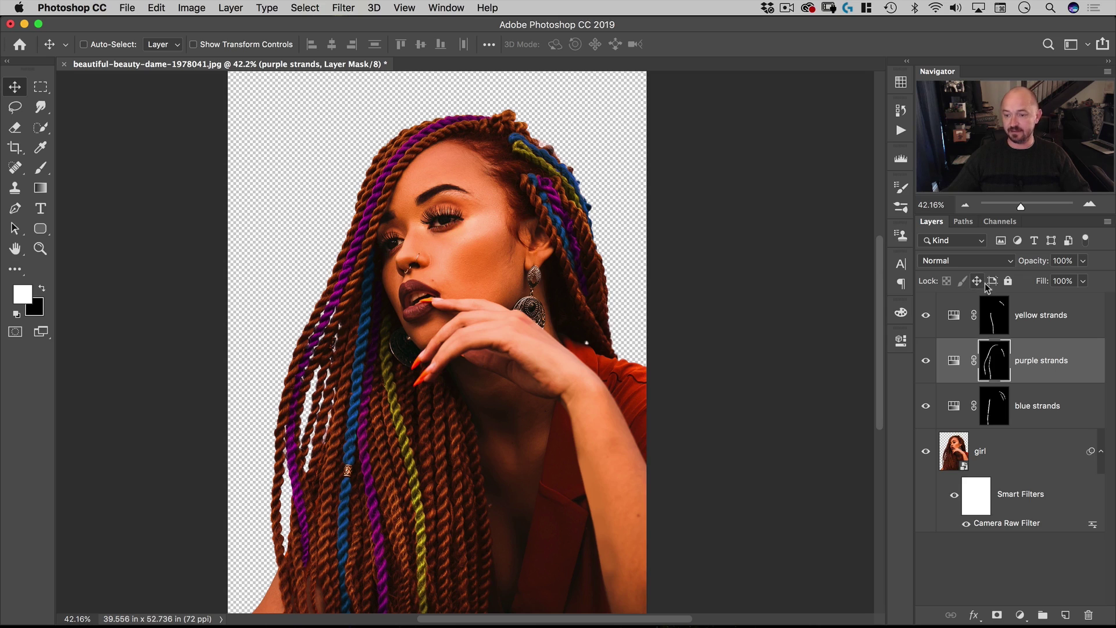
Select the yellow strands layer and open adult-beautiful-blur-1029572.jpg from the assets folder
{"action": "left_click", "coordinate": [1036, 310]}
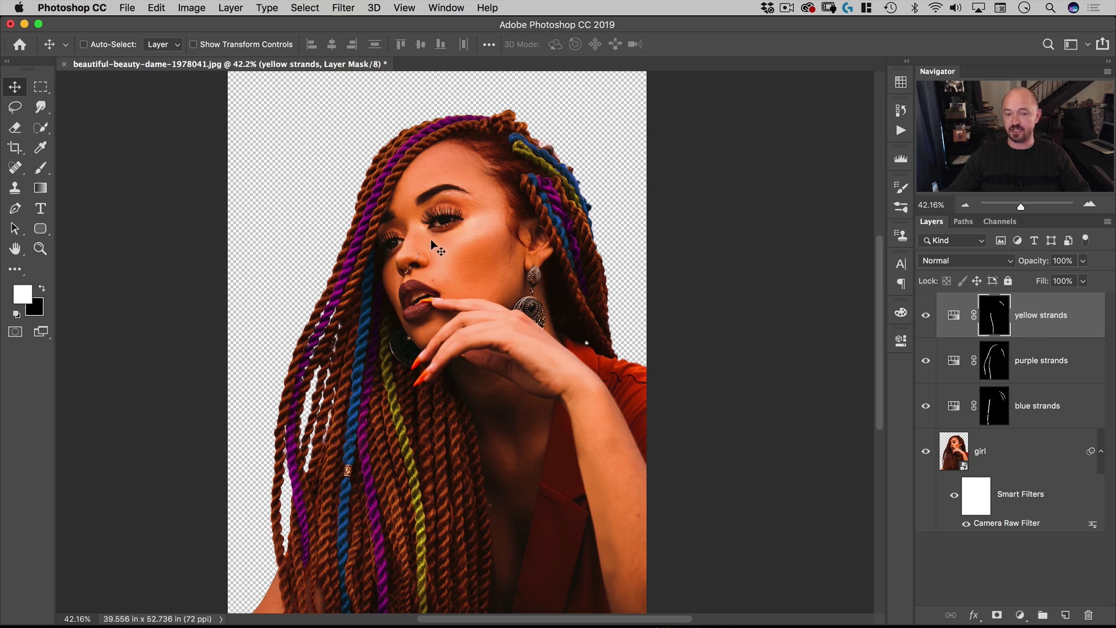
{"action": "left_click_drag", "start_coordinate": [394, 230], "coordinate": [441, 210]}
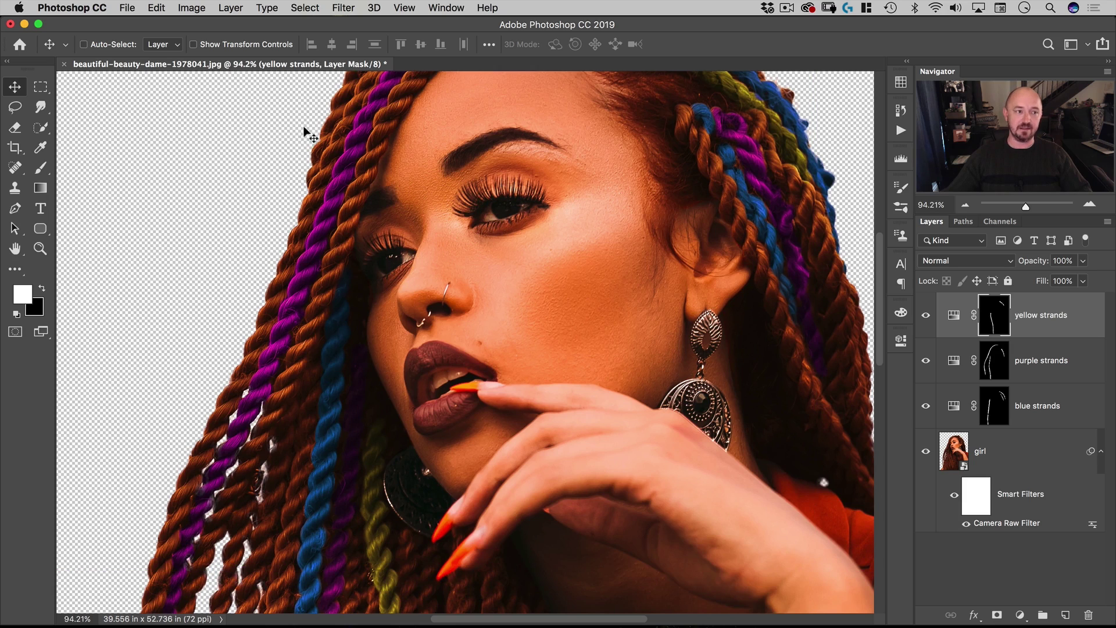
{"action": "left_click", "coordinate": [121, 9]}
{"action": "left_click", "coordinate": [135, 36]}
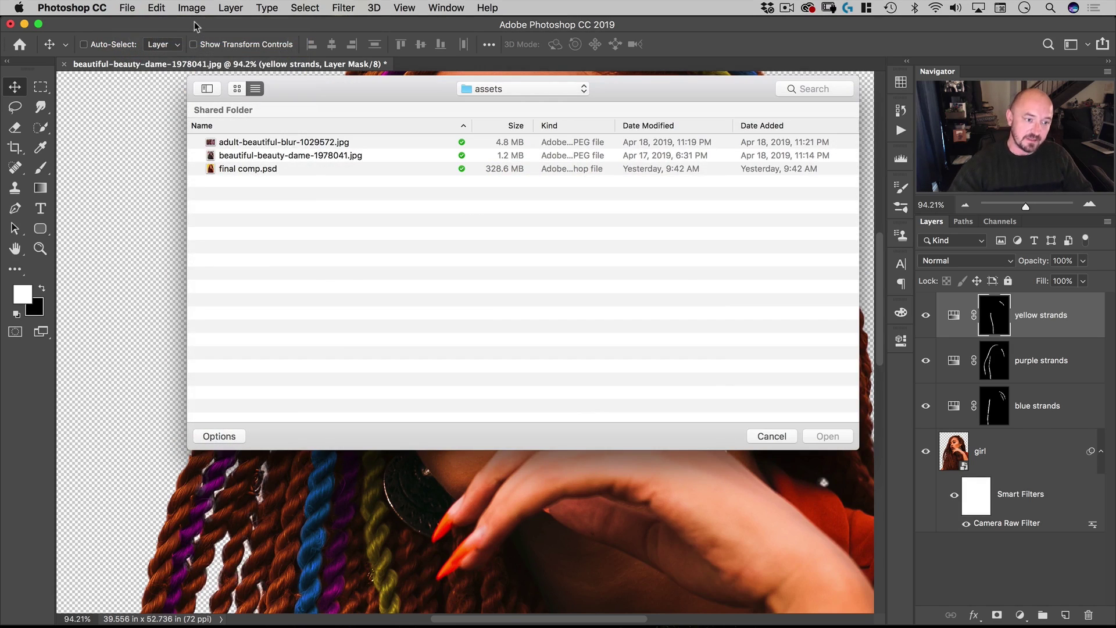
{"action": "left_click", "coordinate": [231, 143]}
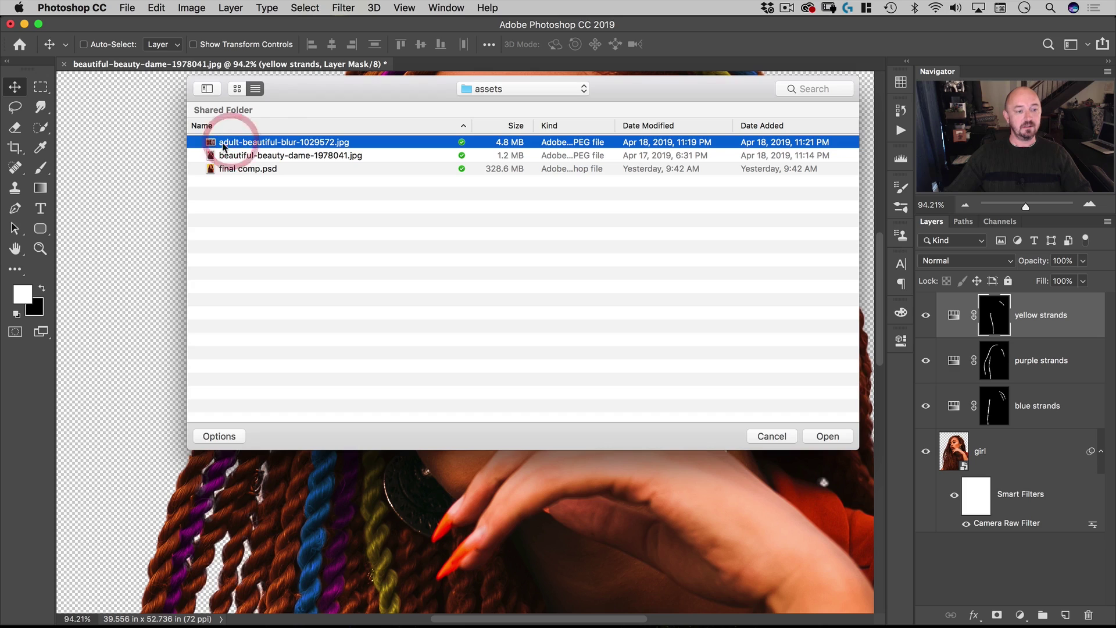
{"action": "double_click", "coordinate": [263, 143]}
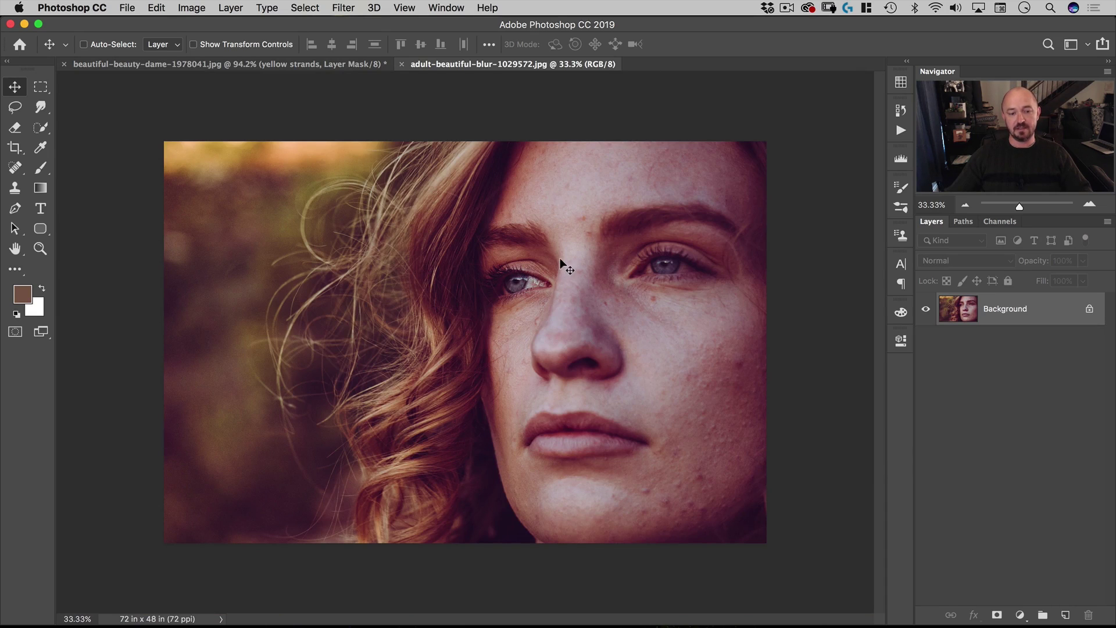
Convert the opened face photo to black and white using the Default preset of the Black & White adjustment
{"action": "key", "text": "super+space"}
{"action": "left_click_drag", "start_coordinate": [549, 269], "coordinate": [580, 260]}
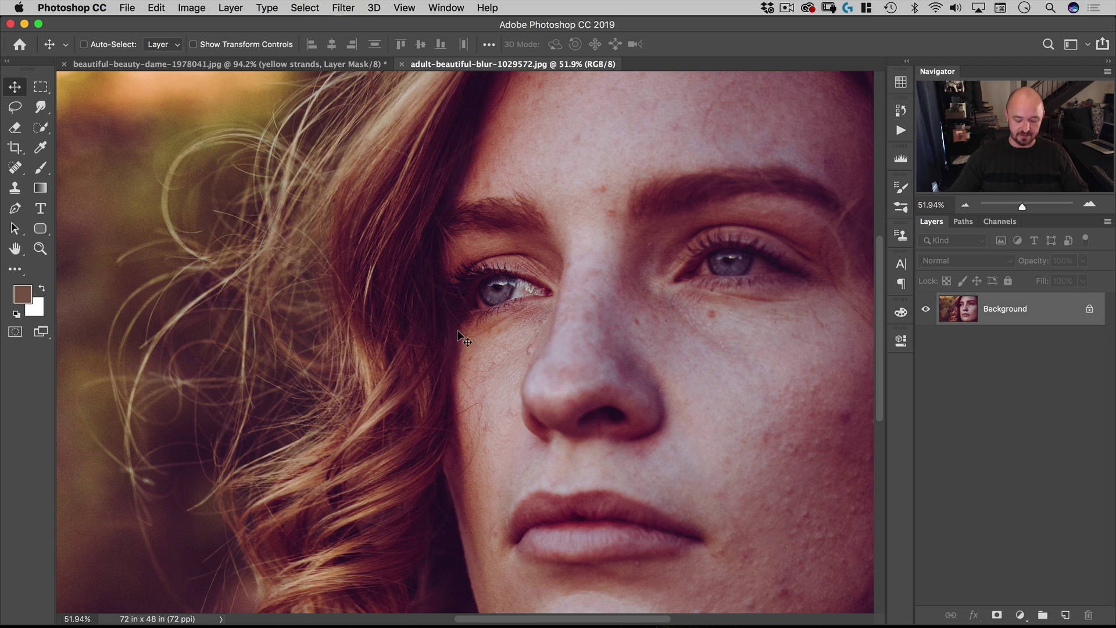
{"action": "left_click", "coordinate": [191, 7]}
{"action": "mouse_move", "coordinate": [276, 49]}
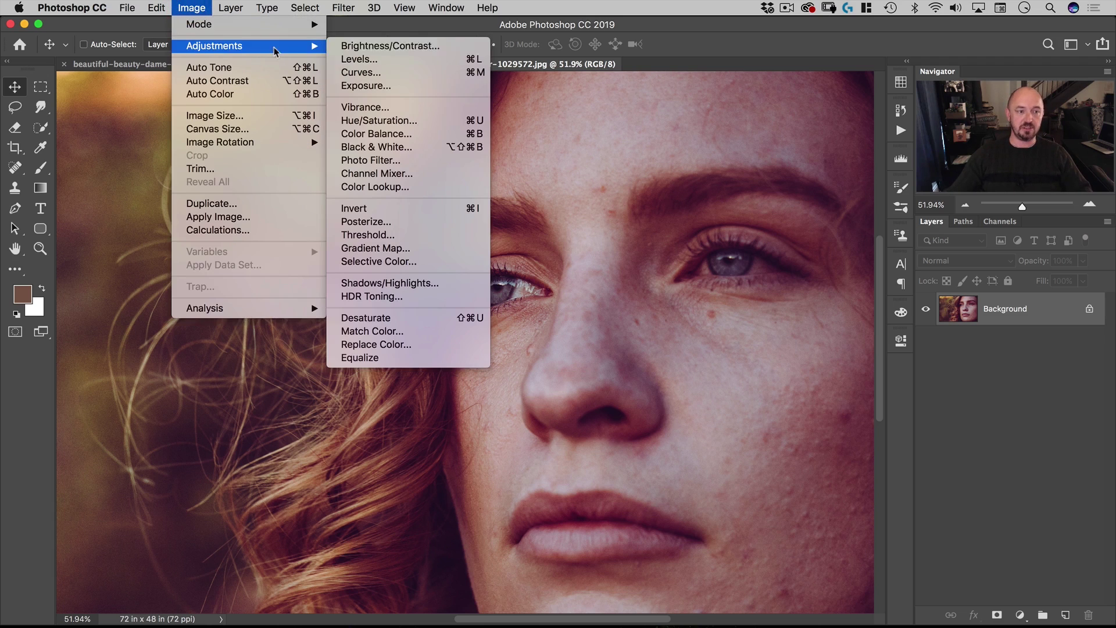
{"action": "left_click", "coordinate": [429, 148]}
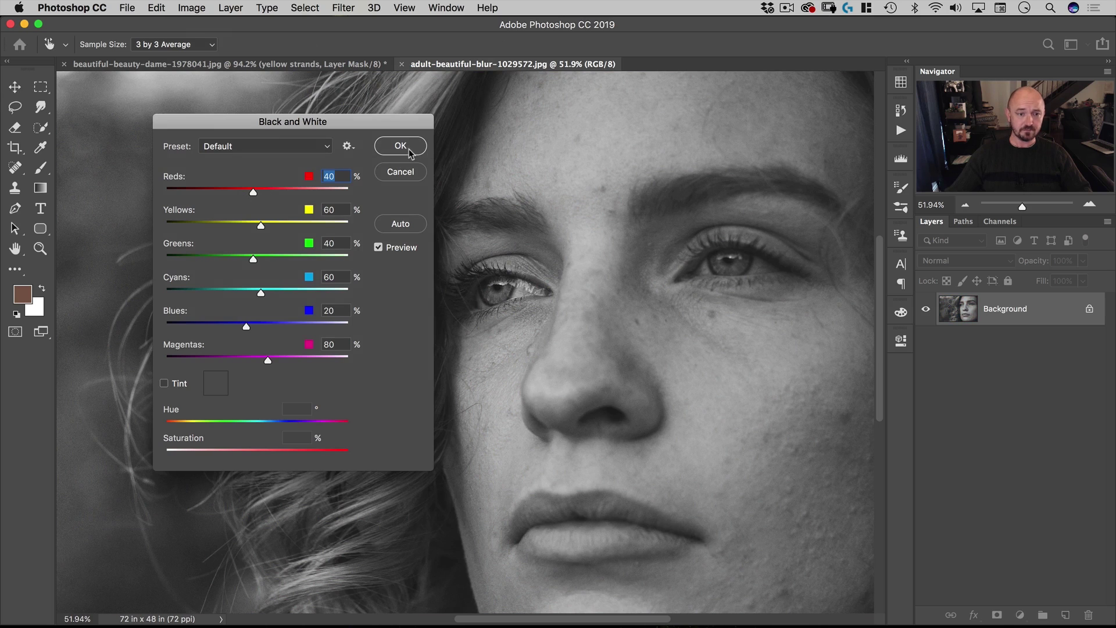
{"action": "left_click", "coordinate": [406, 146]}
Outline the iris of the eye beside the hair with the Lasso tool, closing the selection along the eyelids
{"action": "left_click", "coordinate": [14, 107]}
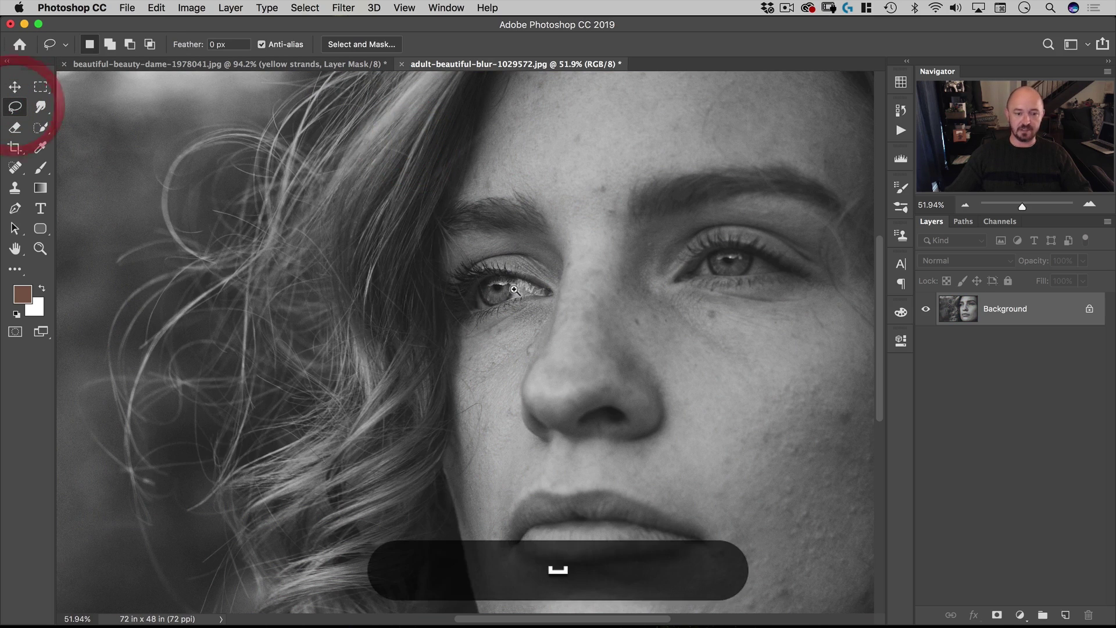
{"action": "left_click_drag", "start_coordinate": [514, 289], "coordinate": [553, 260]}
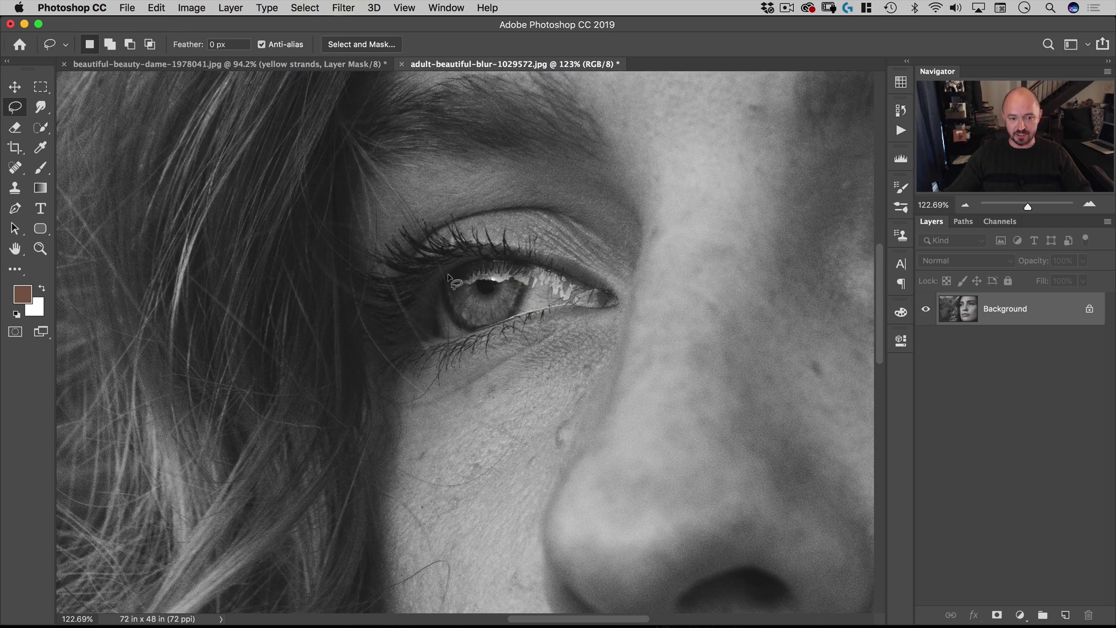
{"action": "mouse_move", "coordinate": [469, 262]}
{"action": "left_mouse_down"}
{"action": "mouse_move", "coordinate": [446, 279]}
{"action": "mouse_move", "coordinate": [448, 307]}
{"action": "left_mouse_up"}
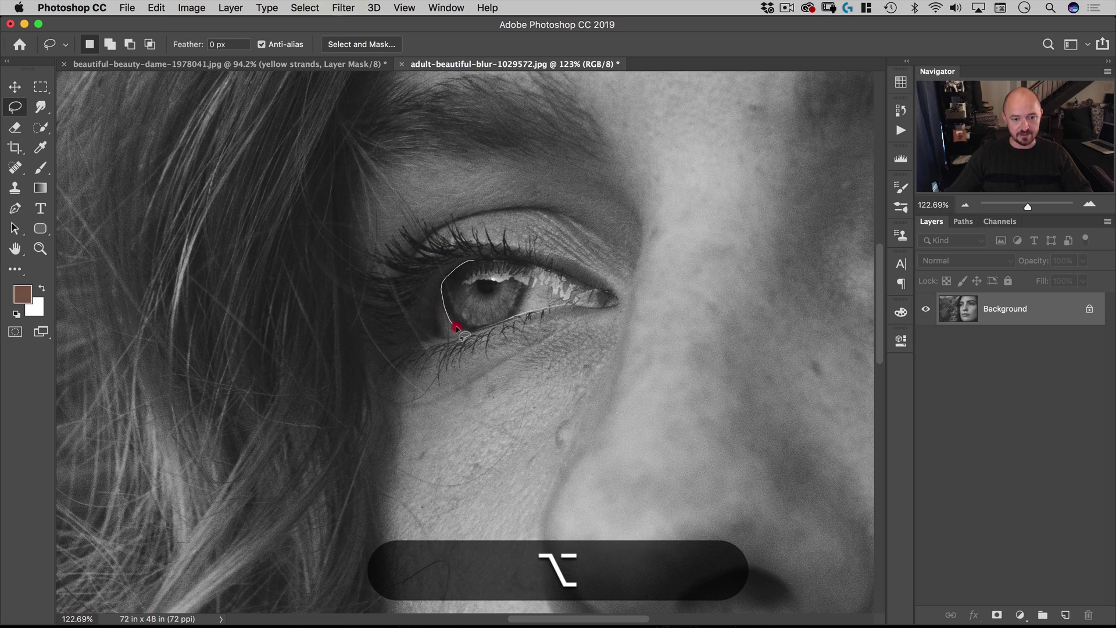
{"action": "left_click_drag", "start_coordinate": [472, 333], "coordinate": [501, 322]}
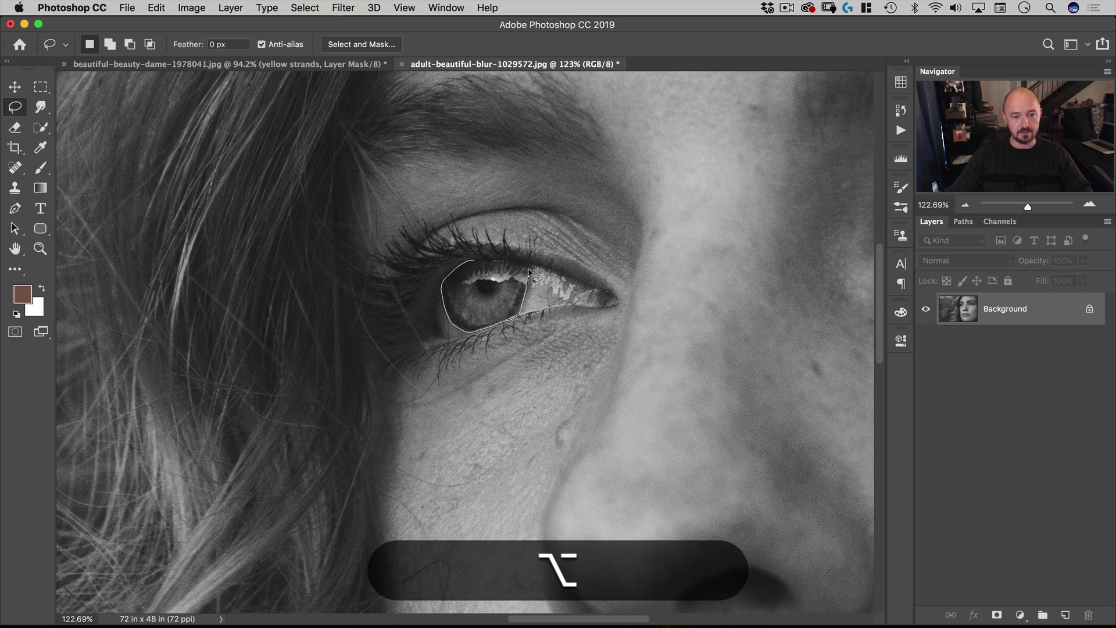
{"action": "left_click", "coordinate": [526, 289], "text": "alt"}
{"action": "left_click", "coordinate": [529, 262], "text": "alt"}
{"action": "left_click", "coordinate": [497, 258], "text": "alt"}
{"action": "left_click", "coordinate": [474, 259], "text": "alt"}
{"action": "left_click", "coordinate": [470, 262]}
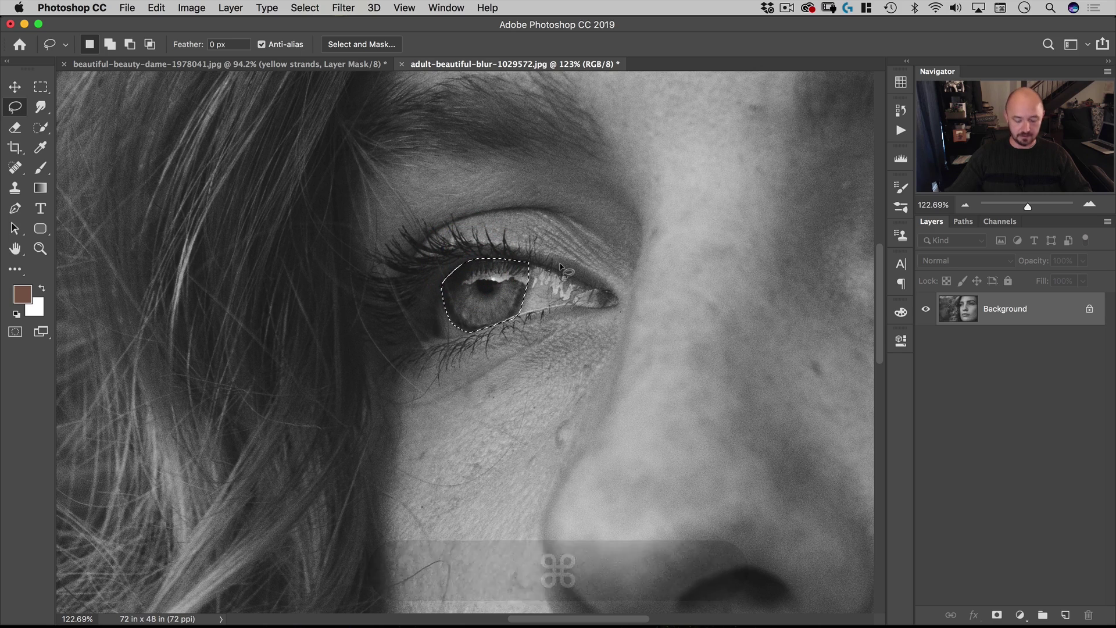
Copy the selected iris, closing its photo without saving, and paste it above yellow strands in the braided woman's document
{"action": "key", "text": "super+c"}
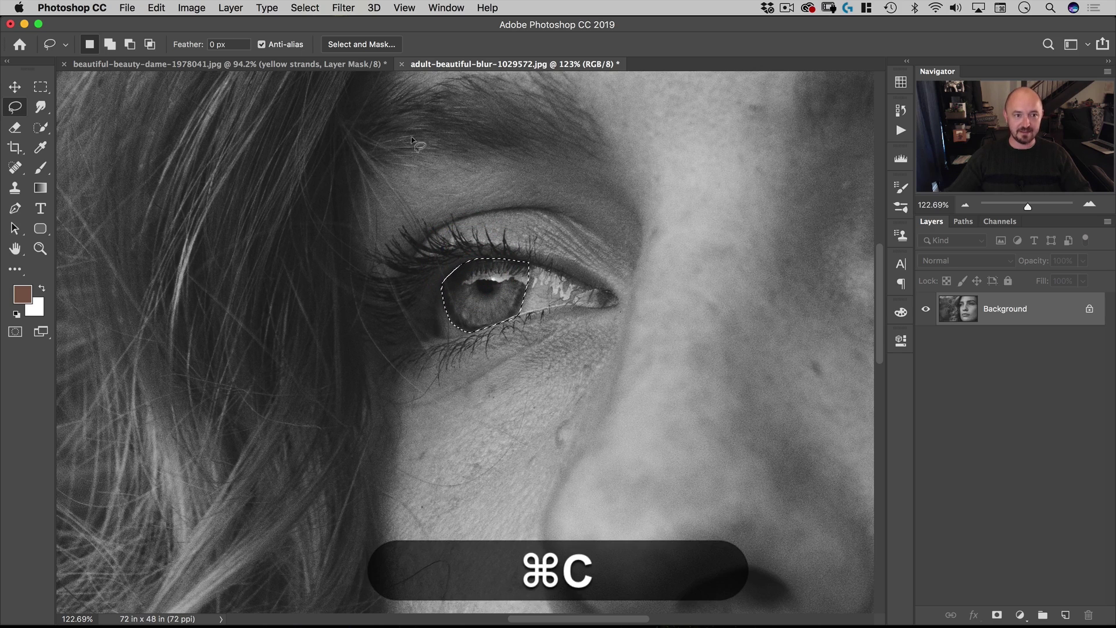
{"action": "left_click", "coordinate": [401, 64]}
{"action": "left_click", "coordinate": [538, 231]}
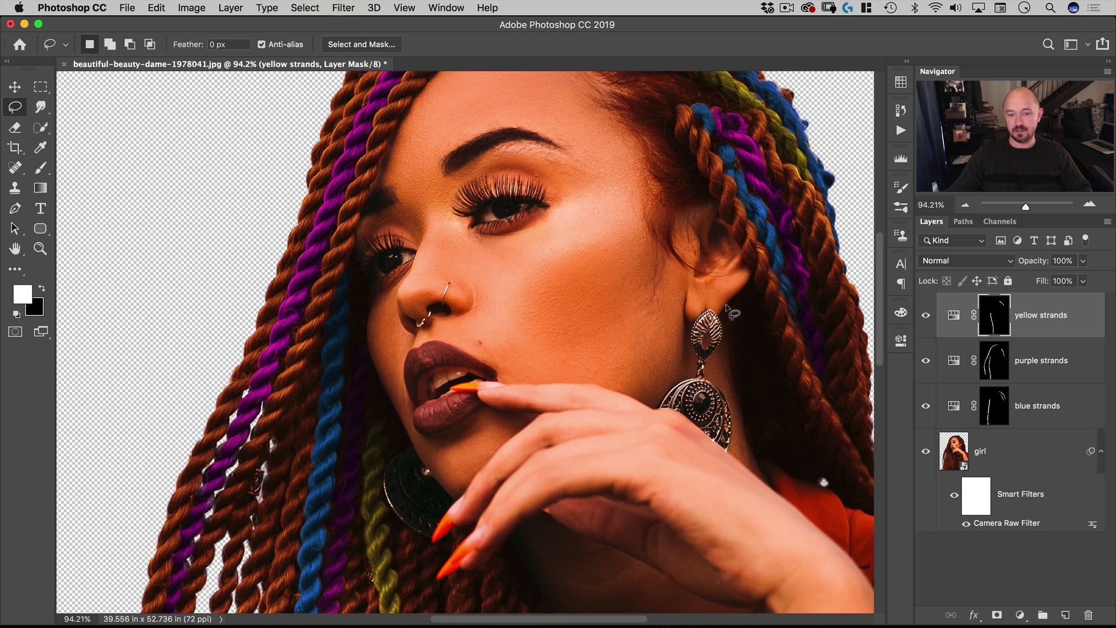
{"action": "key", "text": "super+v"}
Move the pasted grey iris over the woman's left eye
{"action": "key", "text": "v"}
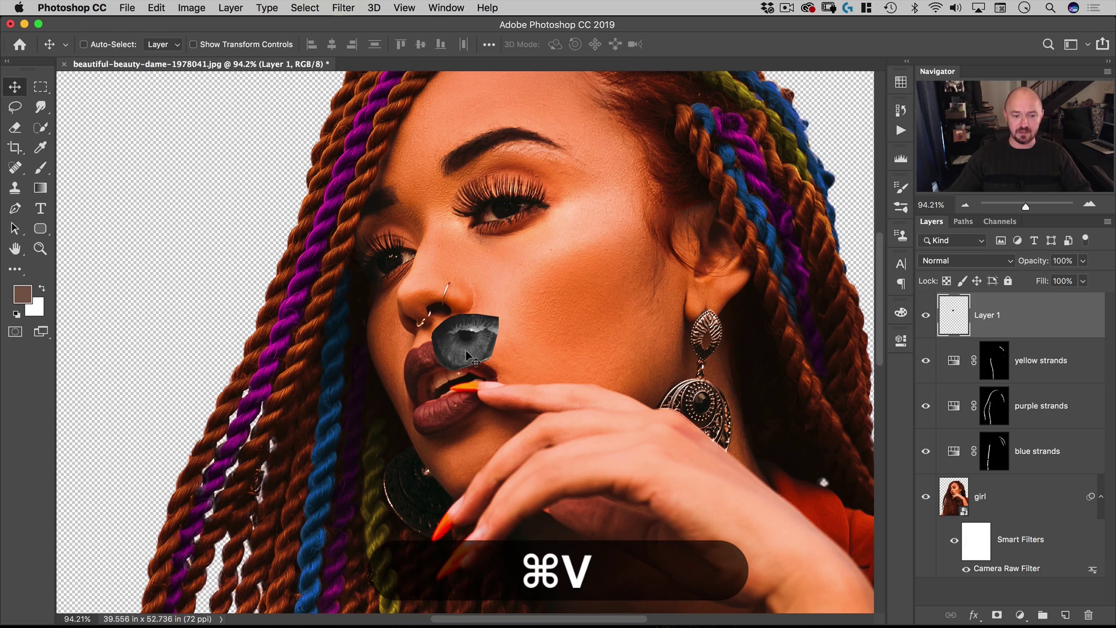
{"action": "left_click_drag", "start_coordinate": [467, 355], "coordinate": [585, 187]}
{"action": "key", "text": "super+space"}
{"action": "left_click_drag", "start_coordinate": [477, 267], "coordinate": [539, 236]}
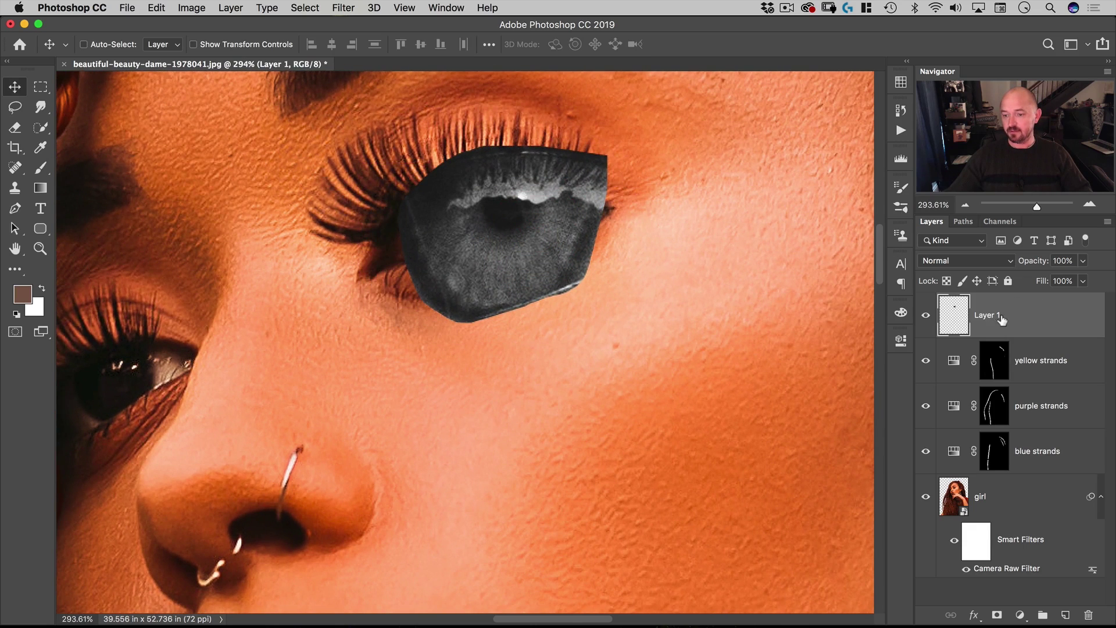
Duplicate the pasted iris layer, hide the copy, and rename the original layer as left eye
{"action": "key", "text": "super+j"}
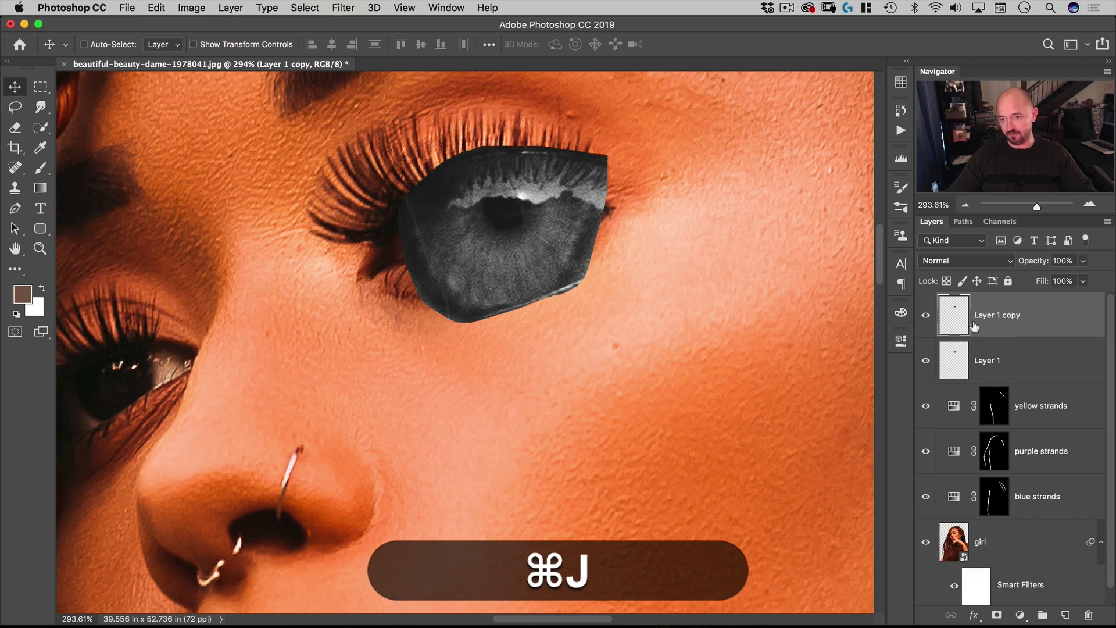
{"action": "left_click", "coordinate": [926, 315]}
{"action": "left_click", "coordinate": [946, 360]}
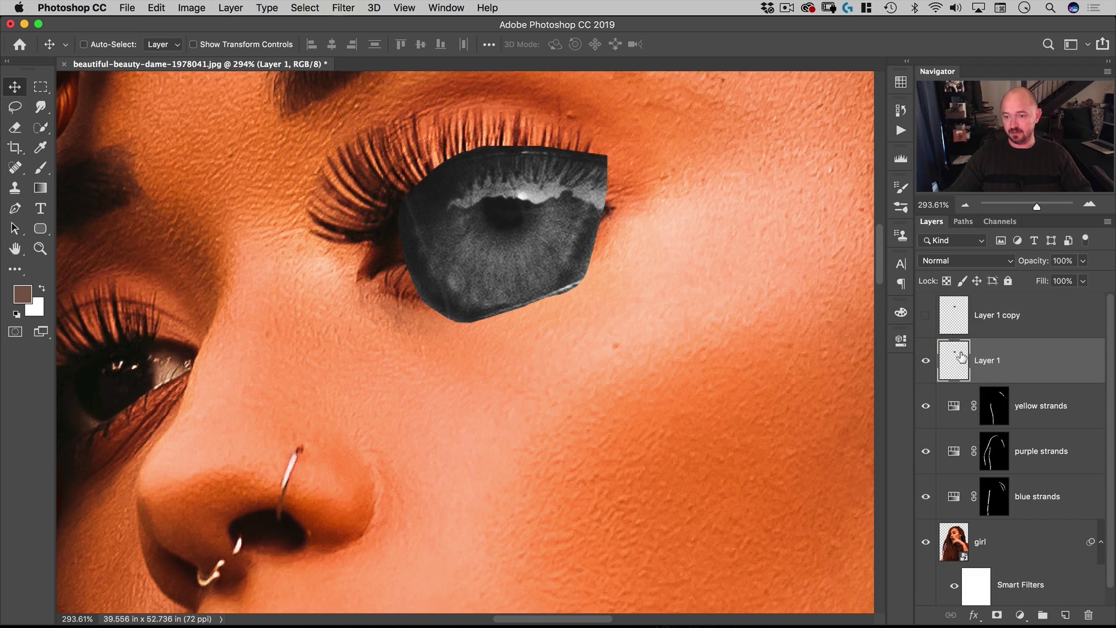
{"action": "double_click", "coordinate": [988, 361]}
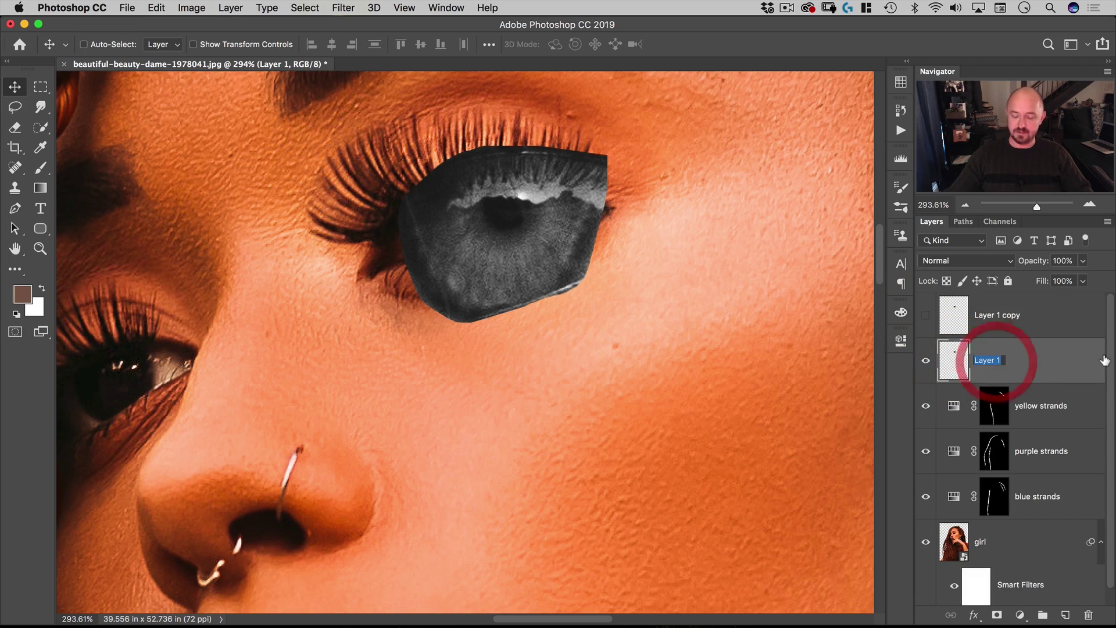
{"action": "type", "text": "left eye"}
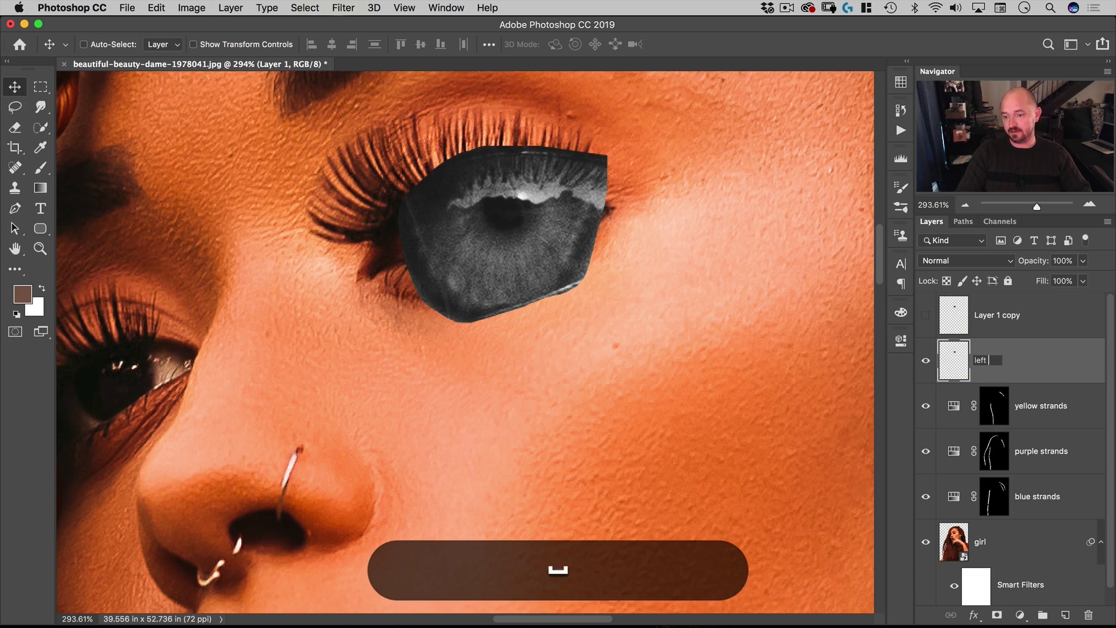
{"action": "key", "text": "Return"}
Free Transform the left eye layer to about 39% and distort its corners to fit the iris between the eyelids
{"action": "key", "text": "super+t"}
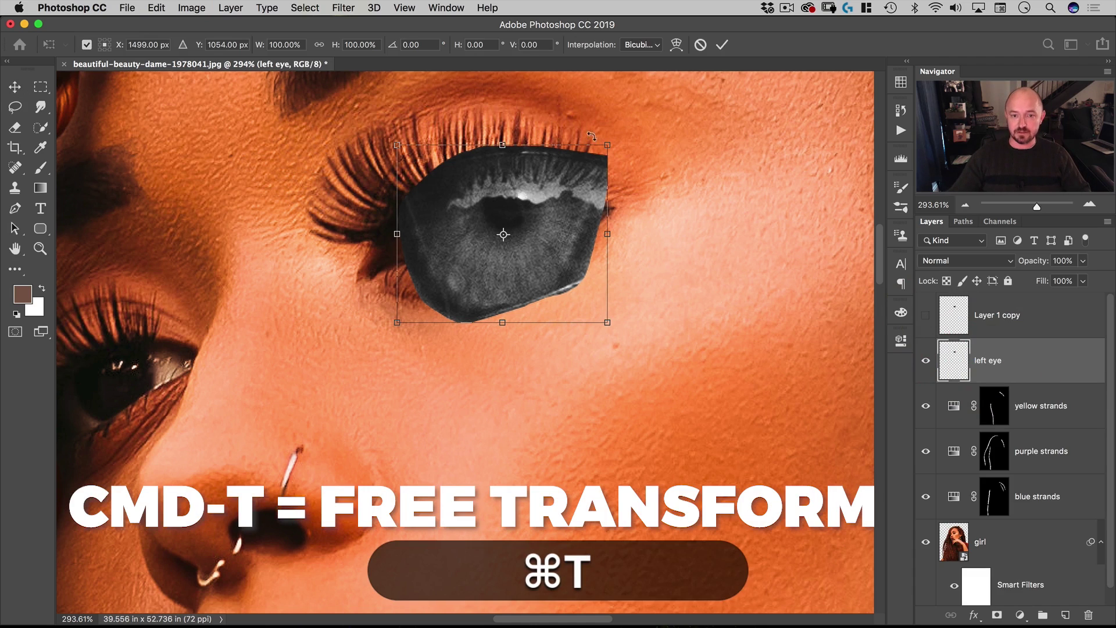
{"action": "left_click_drag", "start_coordinate": [607, 145], "coordinate": [486, 229]}
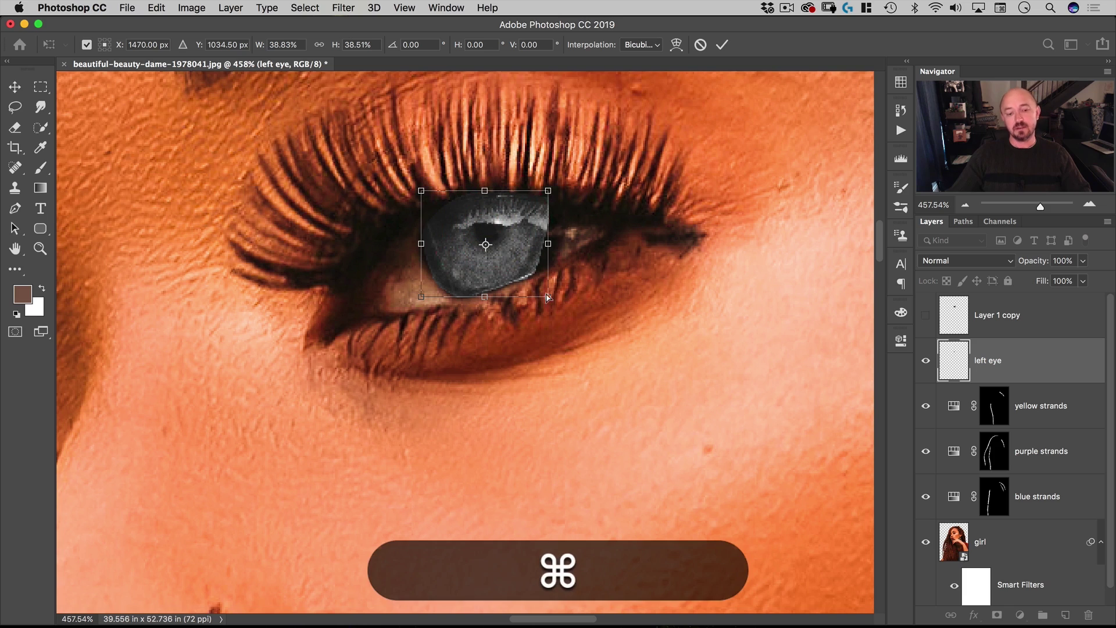
{"action": "left_click_drag", "start_coordinate": [547, 298], "coordinate": [559, 294]}
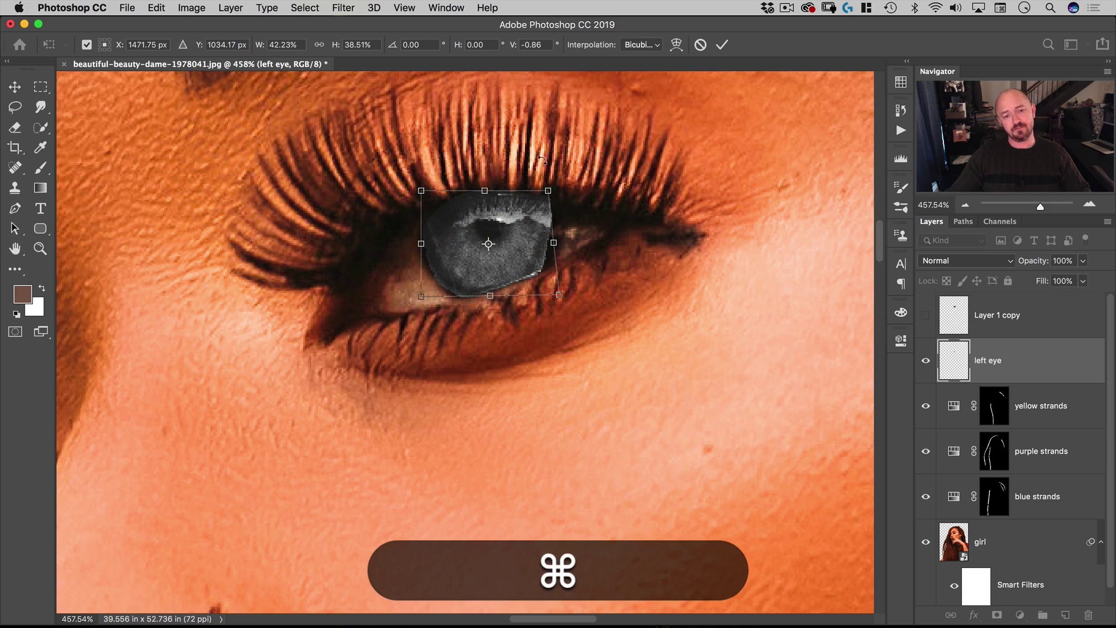
{"action": "left_click_drag", "start_coordinate": [549, 196], "coordinate": [558, 204]}
{"action": "left_click_drag", "start_coordinate": [421, 190], "coordinate": [411, 193]}
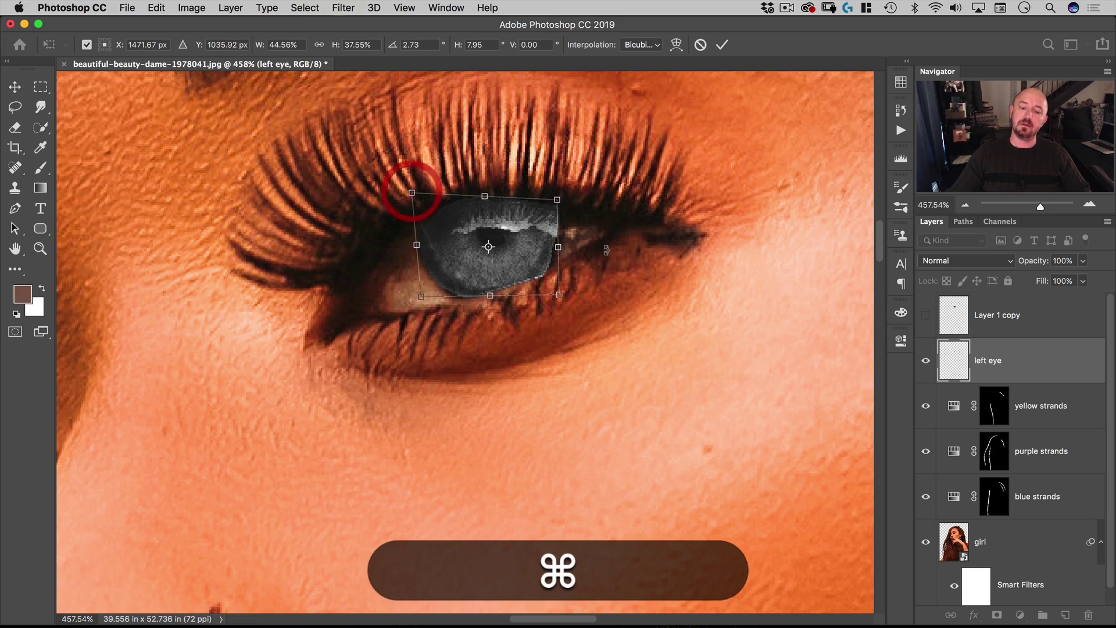
{"action": "left_click_drag", "start_coordinate": [561, 295], "coordinate": [565, 292]}
{"action": "double_click", "coordinate": [542, 265]}
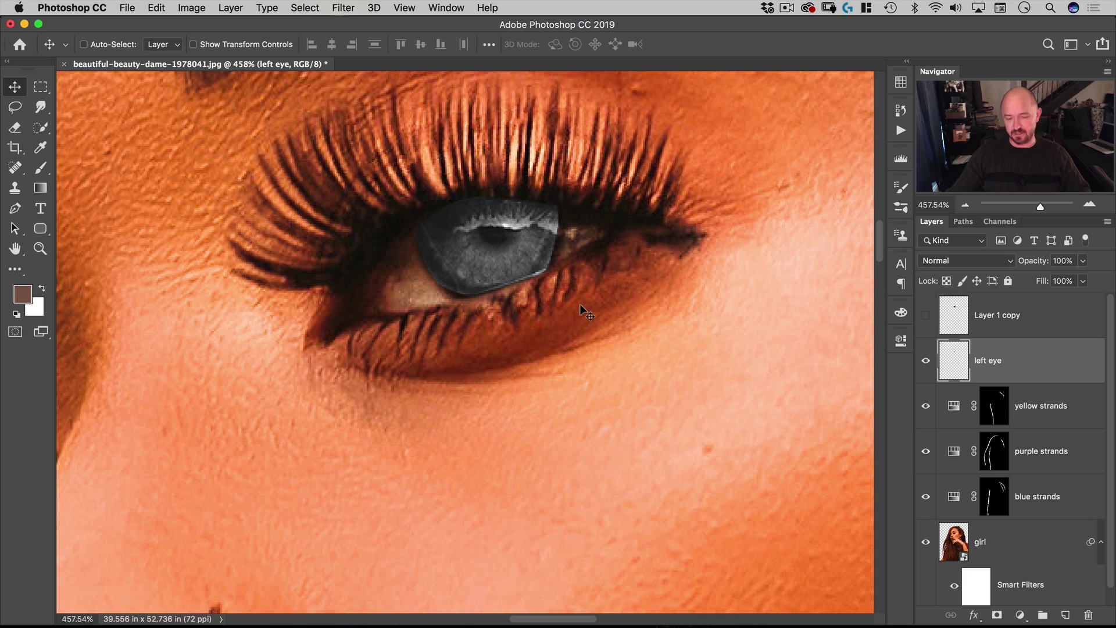
Start a Curves adjustment on the left eye layer and raise the Red curve at input 147 to output 155
{"action": "key", "text": "super+m"}
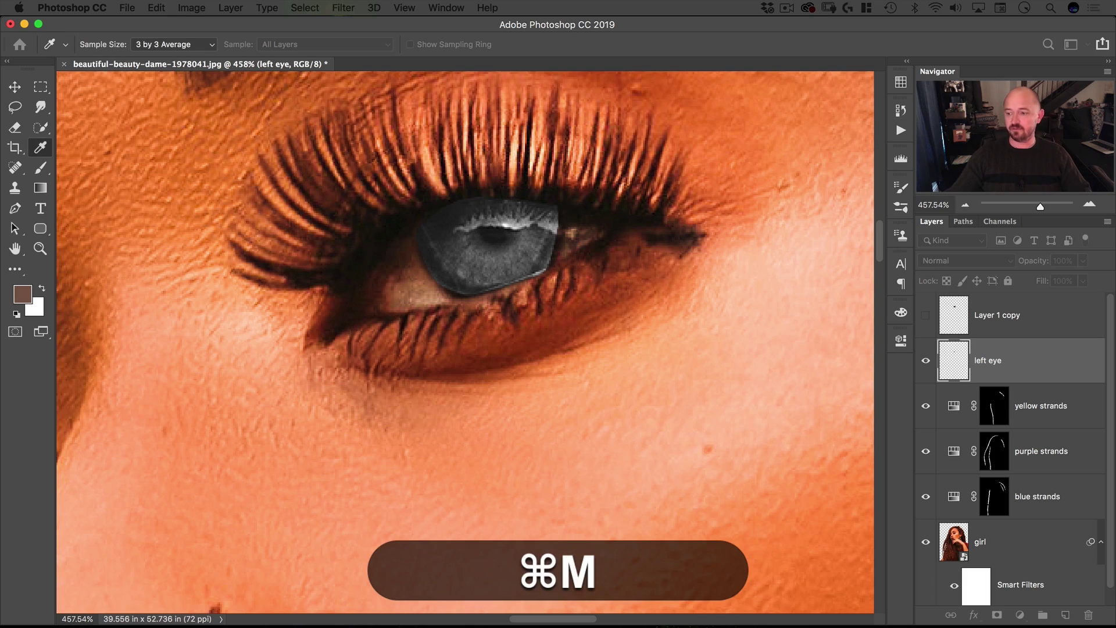
{"action": "left_click_drag", "start_coordinate": [494, 436], "coordinate": [174, 310]}
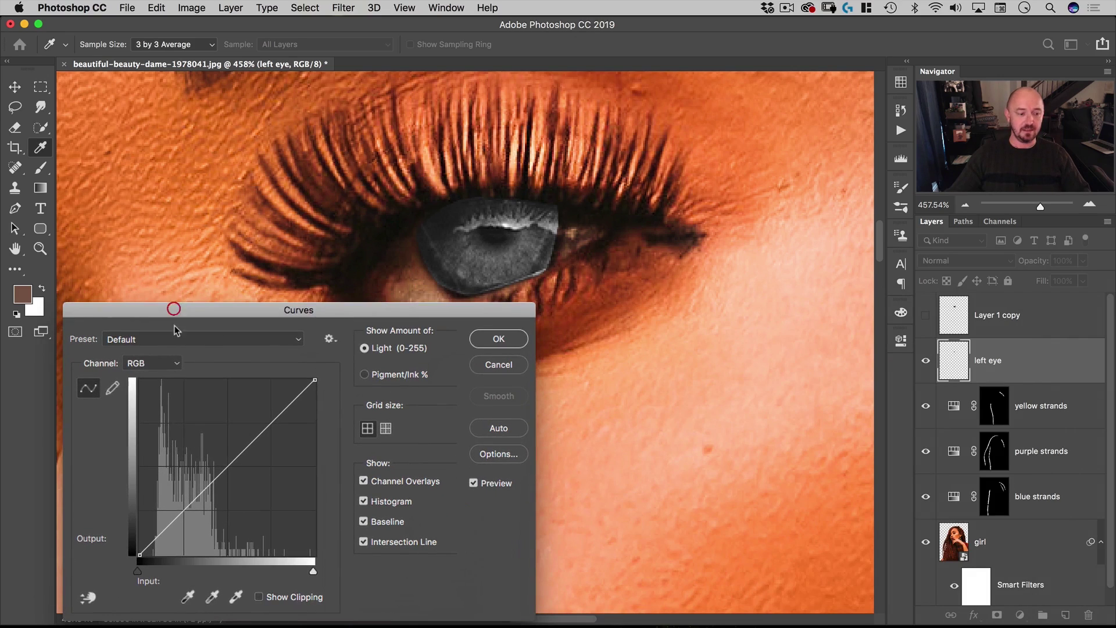
{"action": "left_click", "coordinate": [158, 368]}
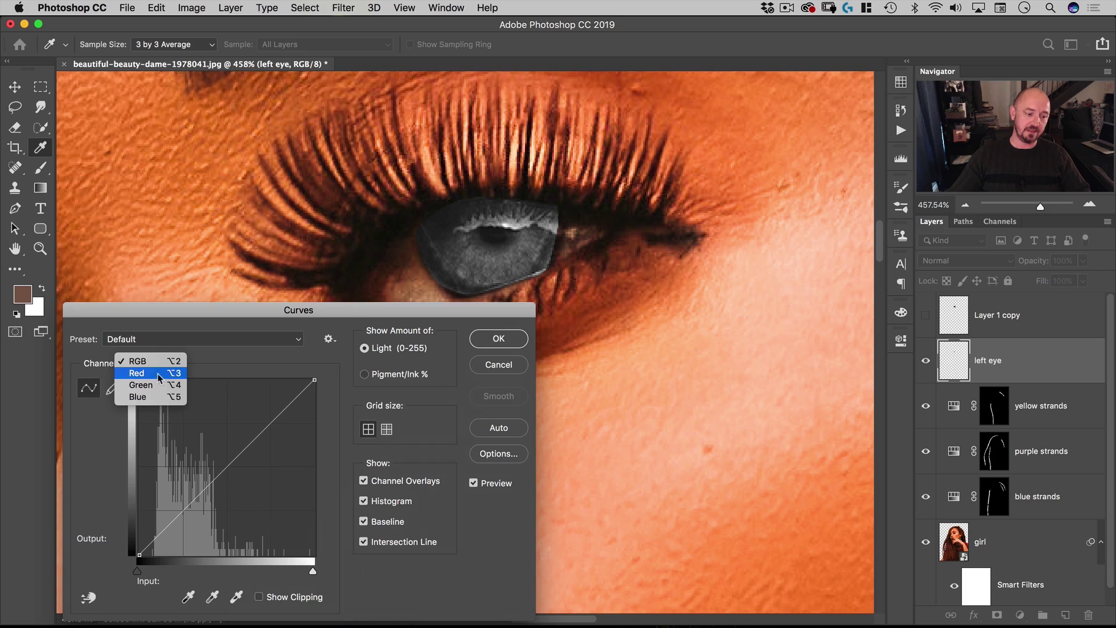
{"action": "left_click", "coordinate": [161, 374]}
{"action": "left_click_drag", "start_coordinate": [244, 457], "coordinate": [241, 451]}
Lower the Green curve at input 158 to output 120 and the Blue curve at input 166 to output 107
{"action": "left_click", "coordinate": [149, 365]}
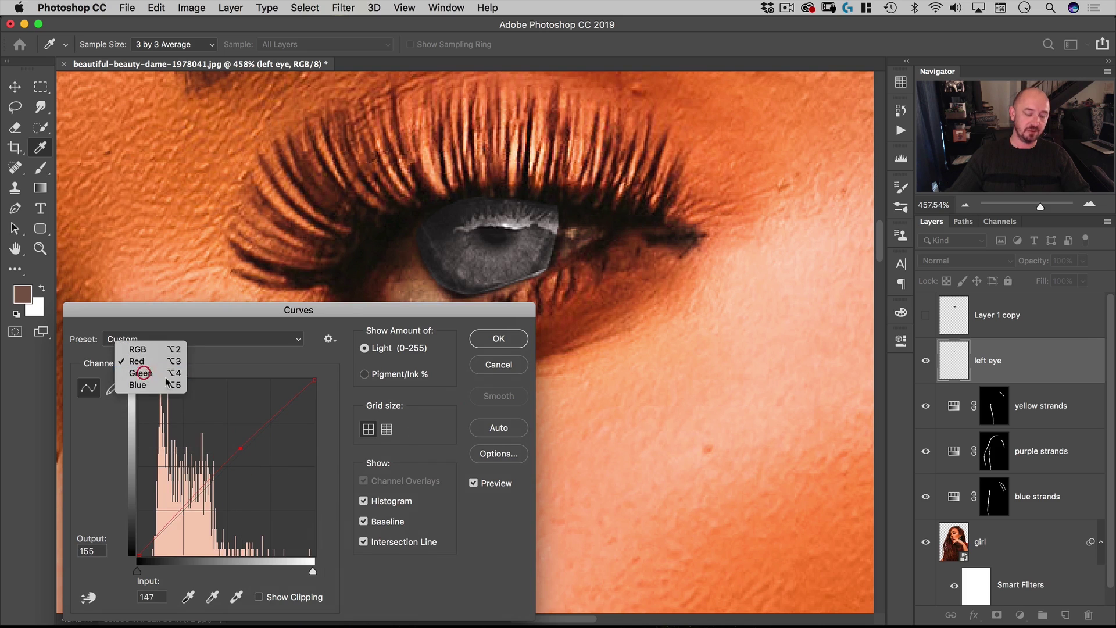
{"action": "left_click", "coordinate": [148, 375]}
{"action": "left_click_drag", "start_coordinate": [240, 456], "coordinate": [248, 471]}
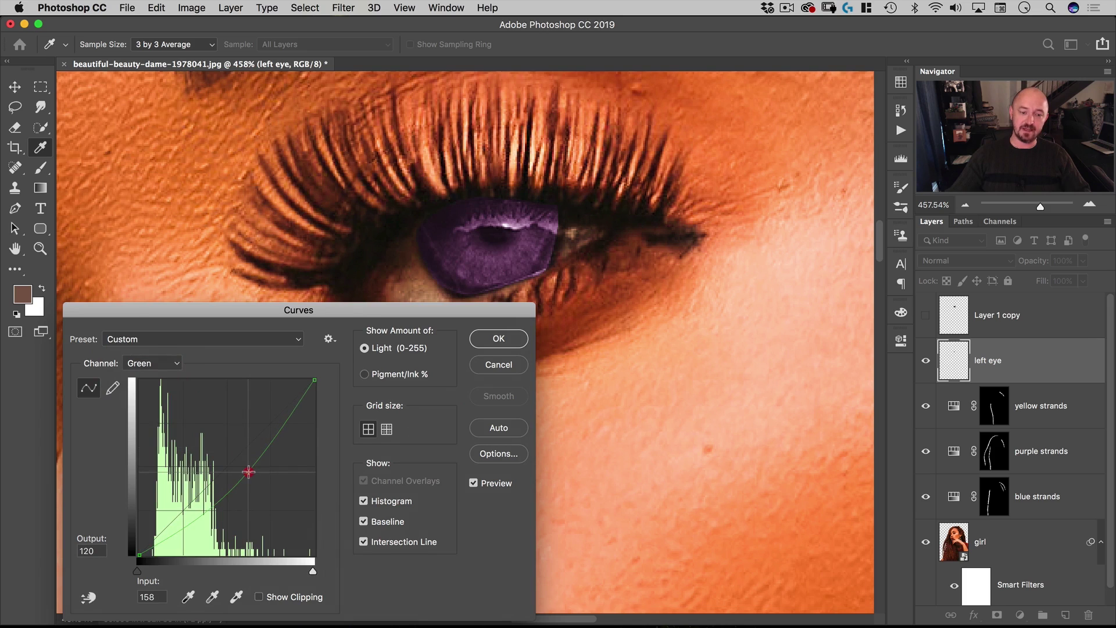
{"action": "left_click", "coordinate": [163, 370]}
{"action": "left_click", "coordinate": [148, 377]}
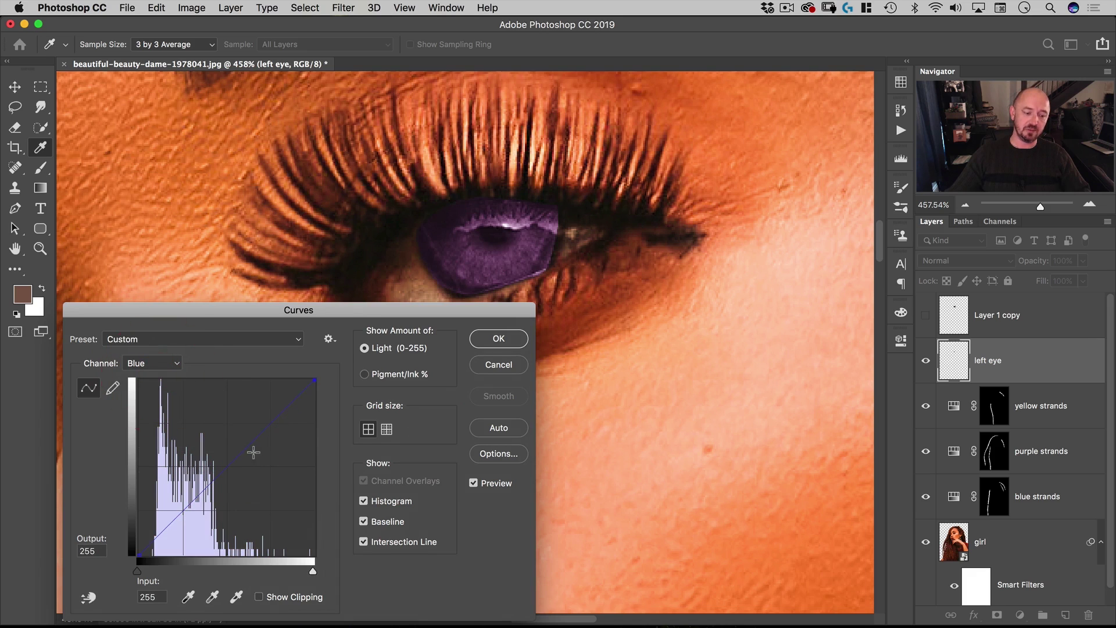
{"action": "left_click_drag", "start_coordinate": [248, 446], "coordinate": [254, 481]}
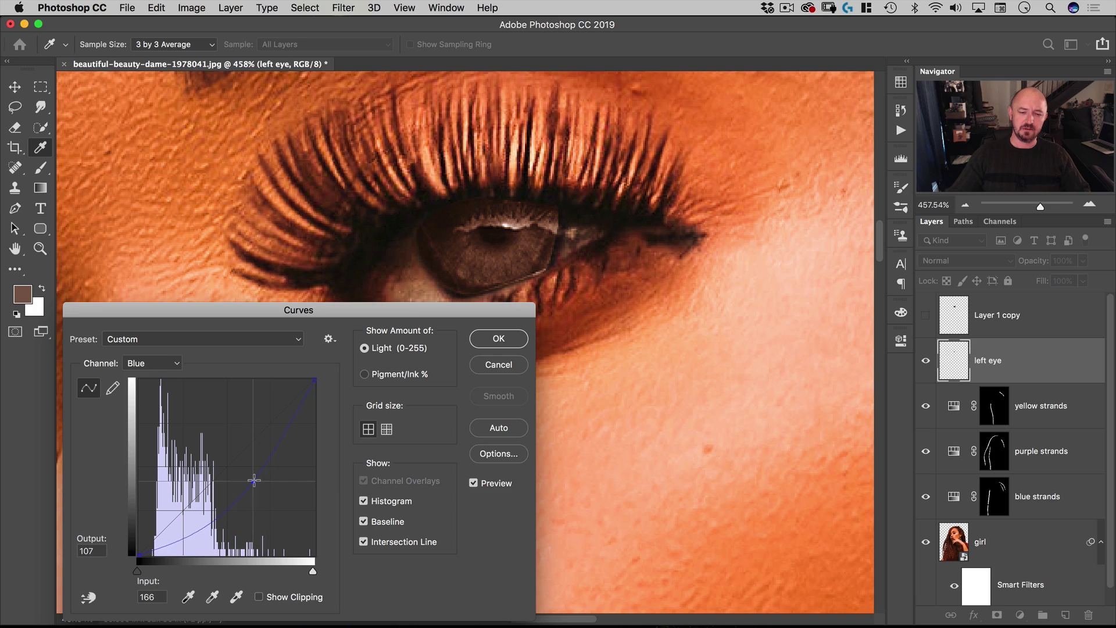
Lower the Green curve to output 118 at input 158 and the Blue curve to output 100 at input 170
{"action": "left_click", "coordinate": [162, 366]}
{"action": "left_click", "coordinate": [163, 356]}
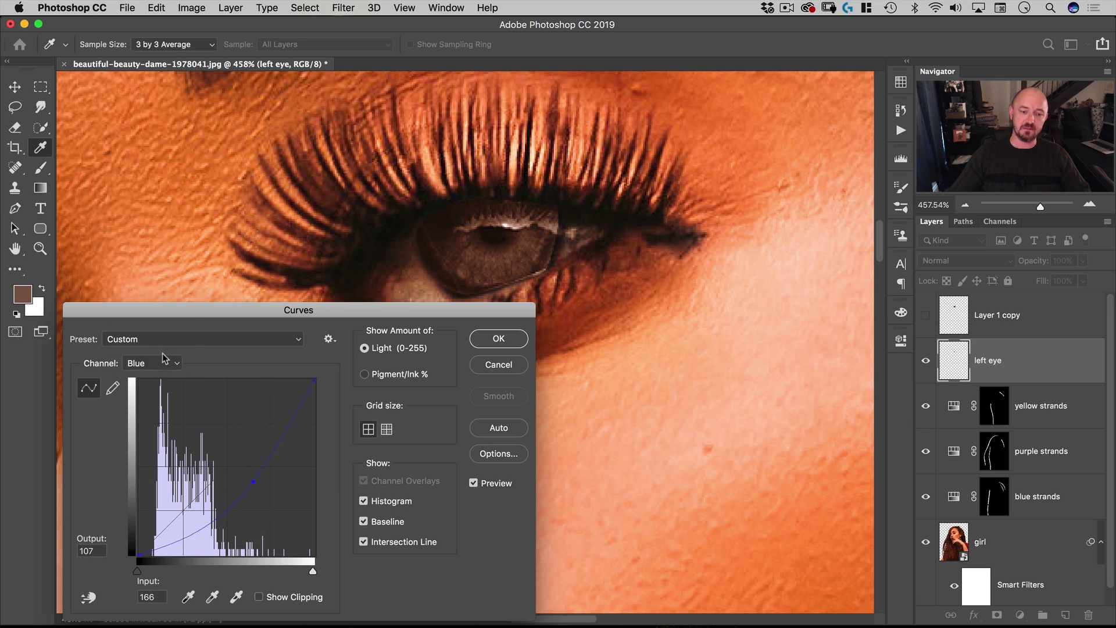
{"action": "left_click", "coordinate": [153, 367]}
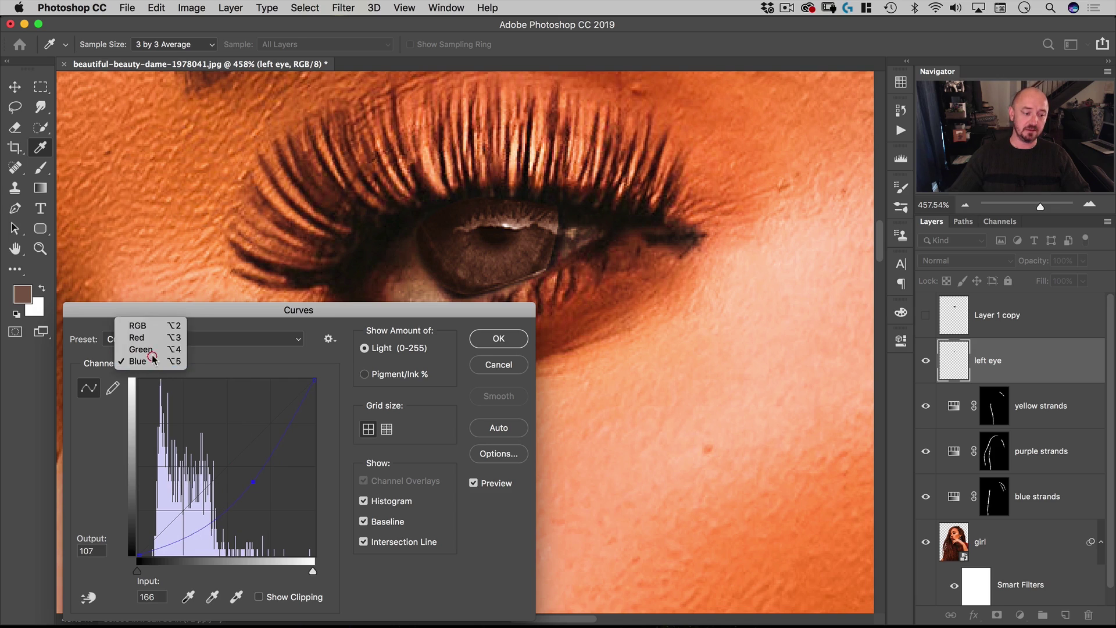
{"action": "left_click", "coordinate": [154, 364]}
{"action": "left_click", "coordinate": [152, 366]}
{"action": "left_click", "coordinate": [150, 349]}
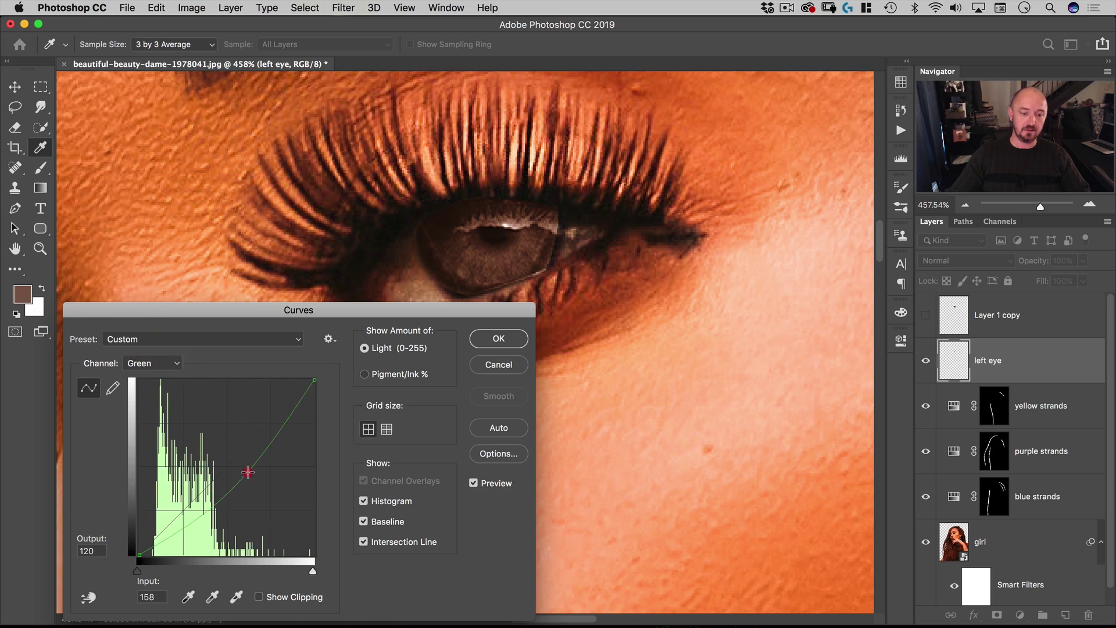
{"action": "left_click_drag", "start_coordinate": [247, 472], "coordinate": [248, 474]}
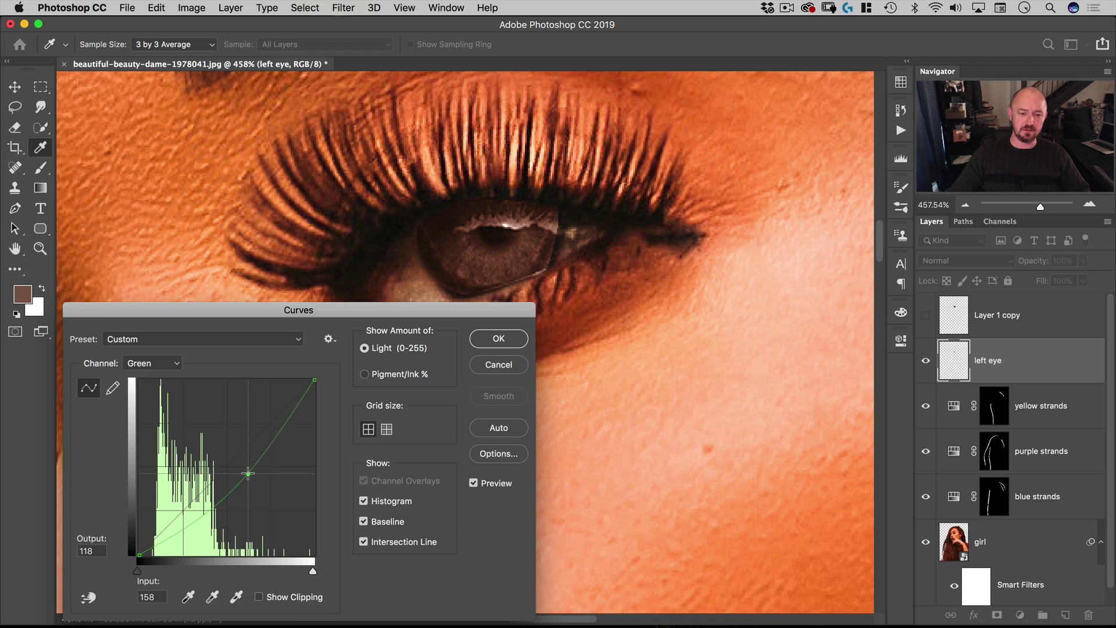
{"action": "left_click", "coordinate": [140, 363]}
{"action": "left_click", "coordinate": [142, 372]}
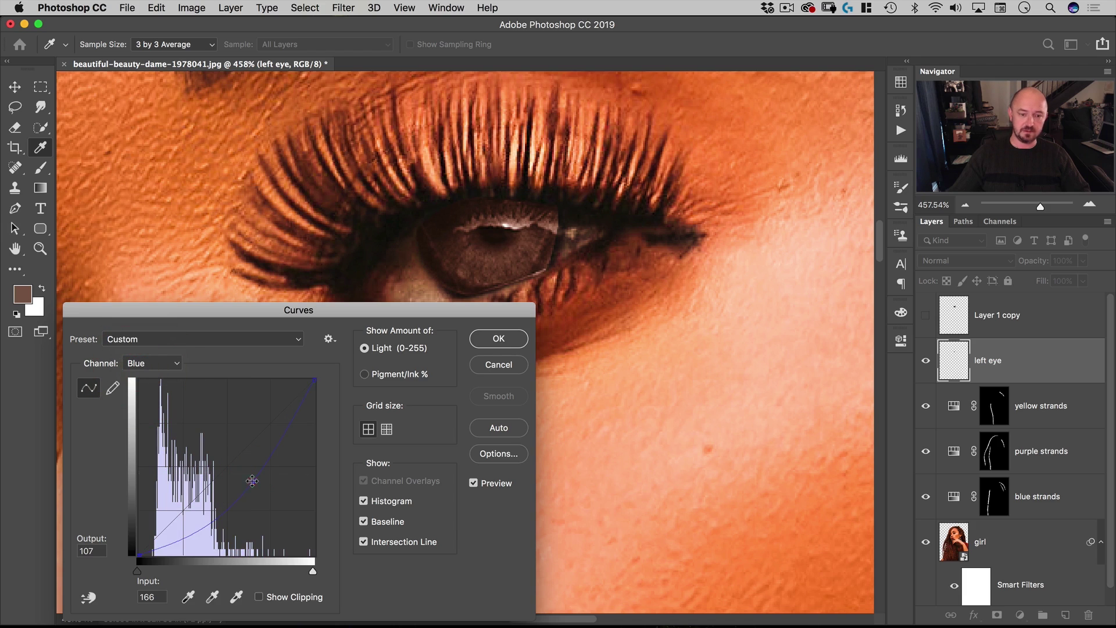
{"action": "left_click_drag", "start_coordinate": [252, 481], "coordinate": [255, 486]}
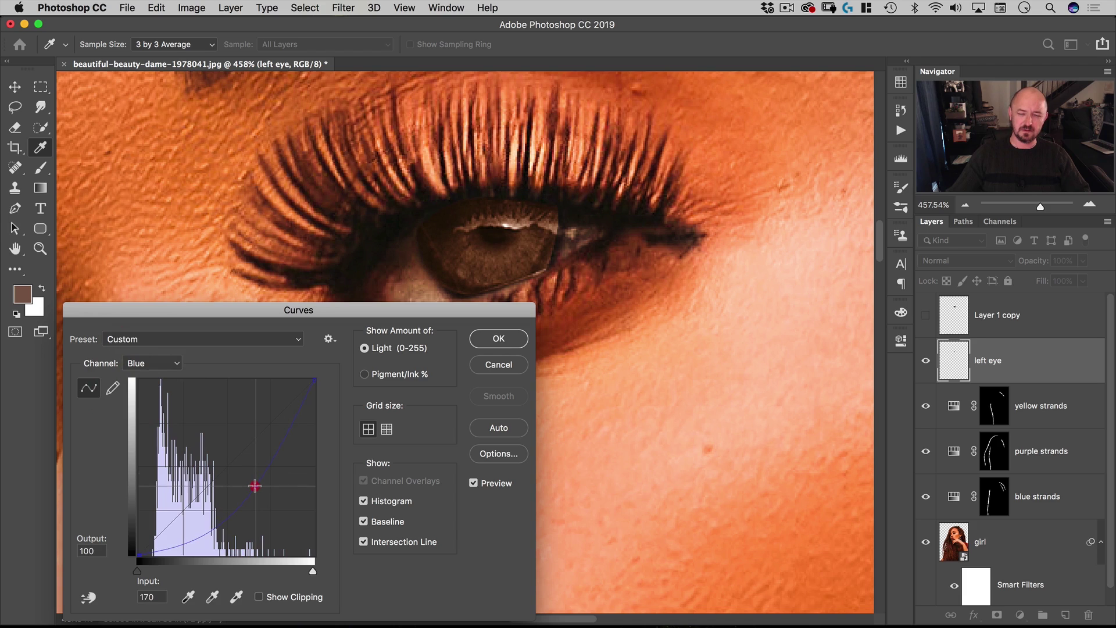
Set the RGB curve's black point to input 5, add points at 197 to 207 and 84 to 83, and apply the Curves adjustment
{"action": "left_click", "coordinate": [151, 364]}
{"action": "left_click", "coordinate": [153, 319]}
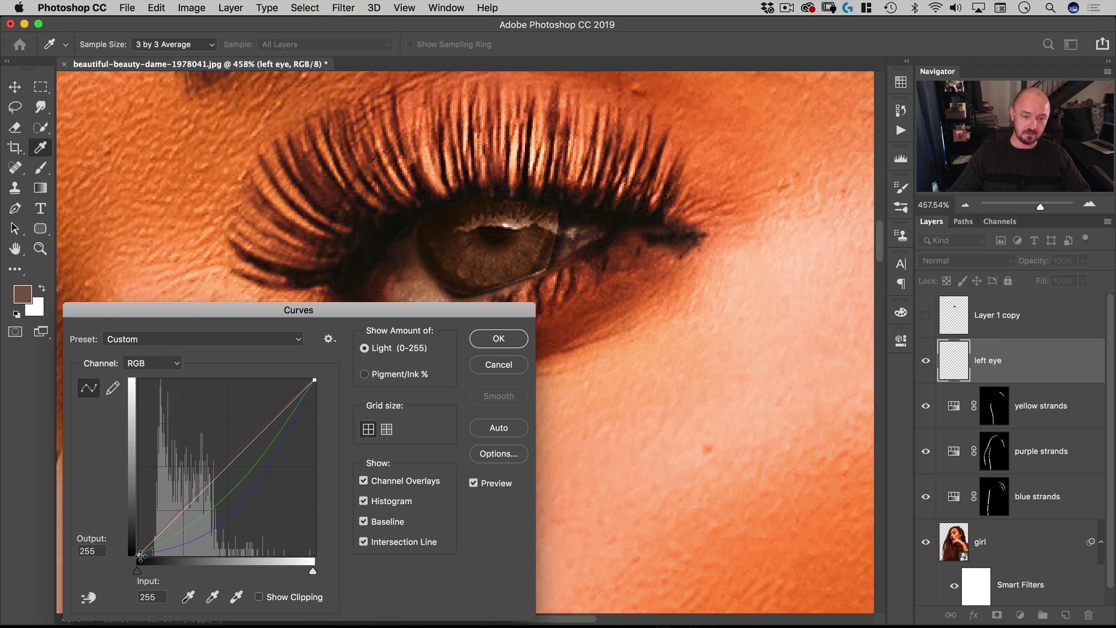
{"action": "left_click_drag", "start_coordinate": [140, 555], "coordinate": [144, 556]}
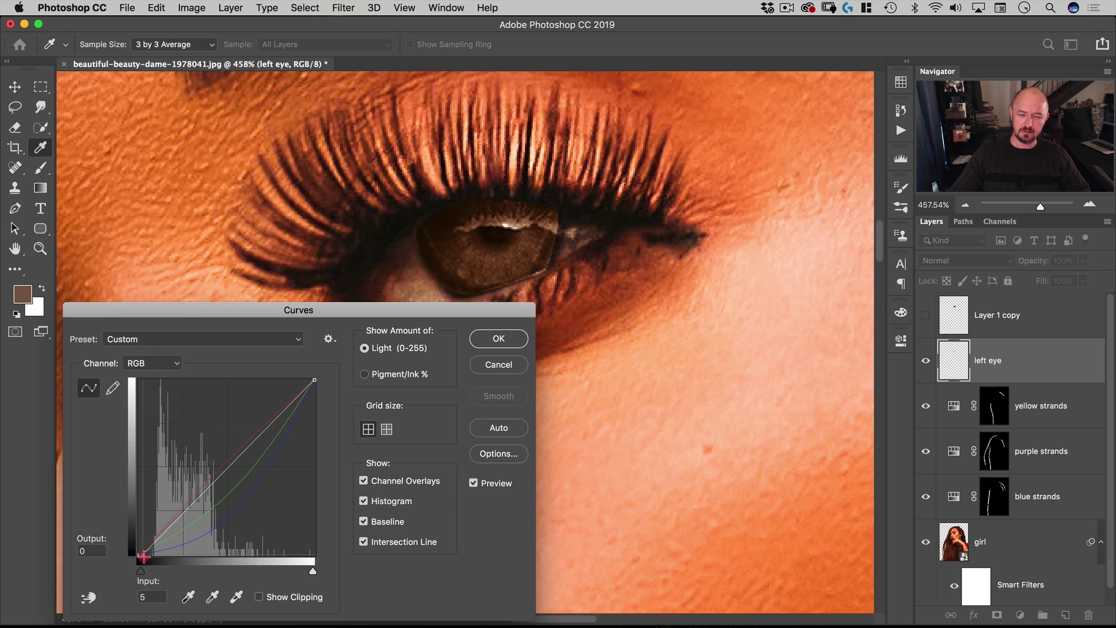
{"action": "left_click", "coordinate": [275, 411]}
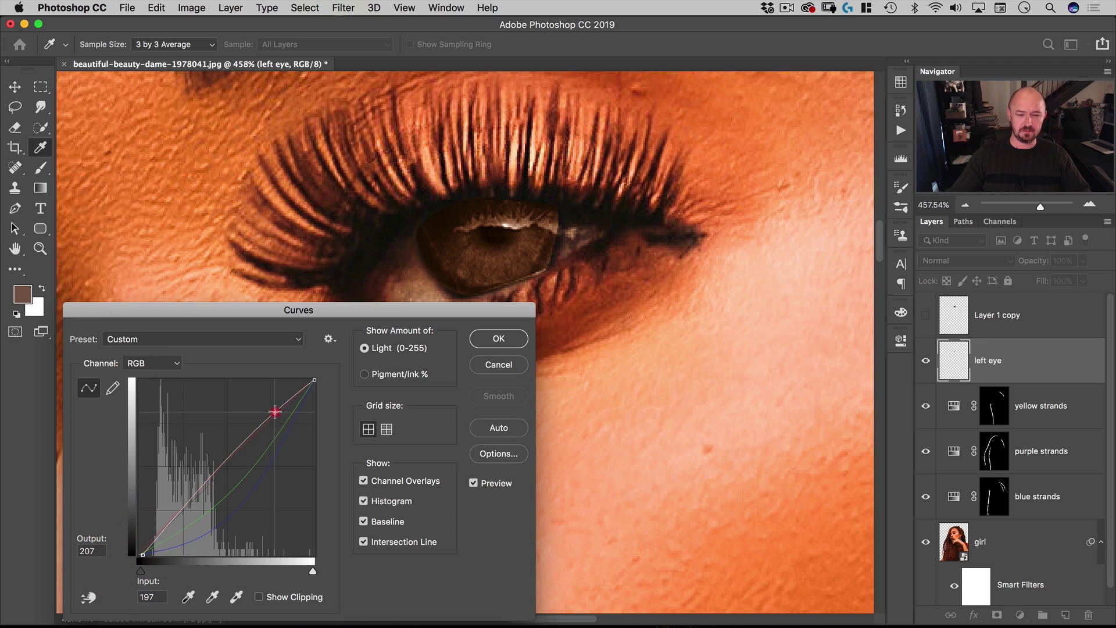
{"action": "left_click", "coordinate": [198, 497]}
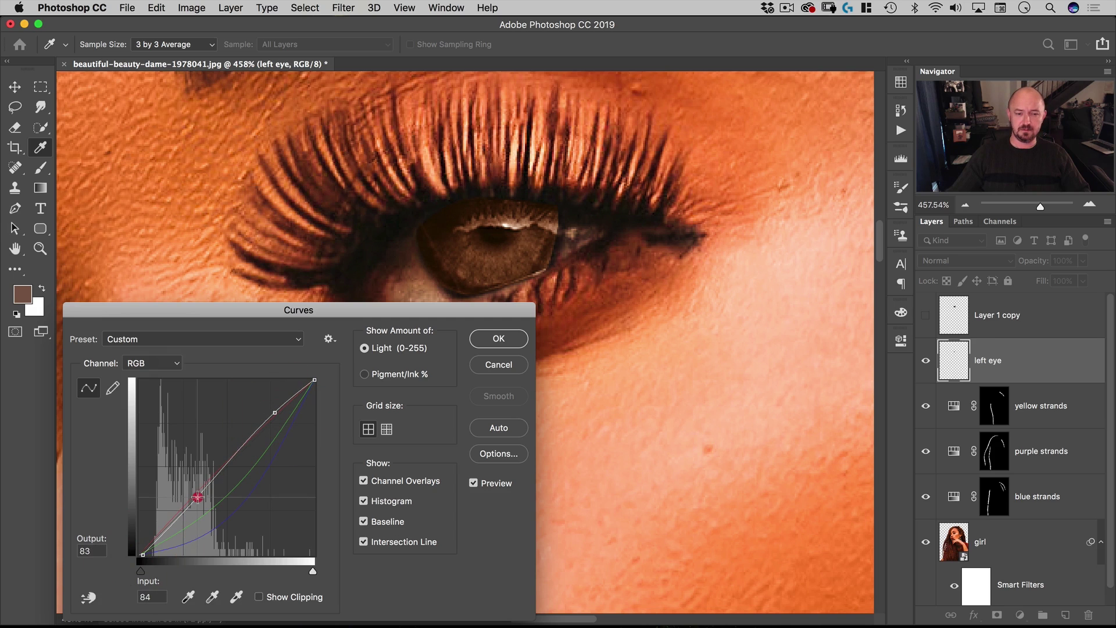
{"action": "left_click", "coordinate": [495, 340]}
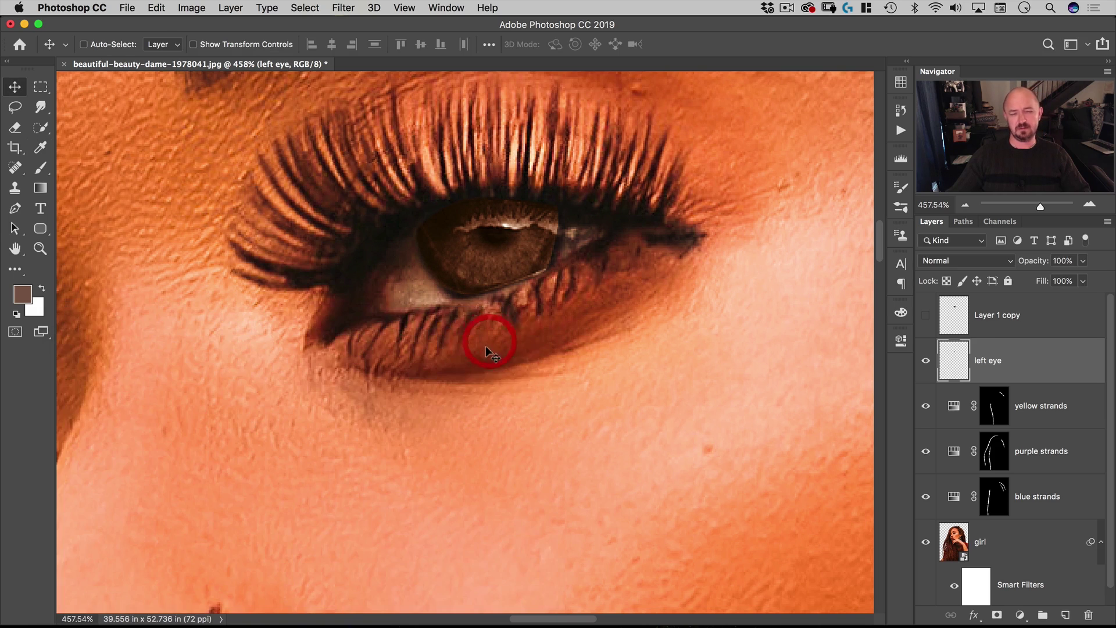
Erase the left eye layer's excess edges around the iris with a soft 18 px Eraser so it blends into the eye
{"action": "key", "text": "super+space"}
{"action": "left_click_drag", "start_coordinate": [449, 288], "coordinate": [392, 318]}
{"action": "key", "text": "super+space"}
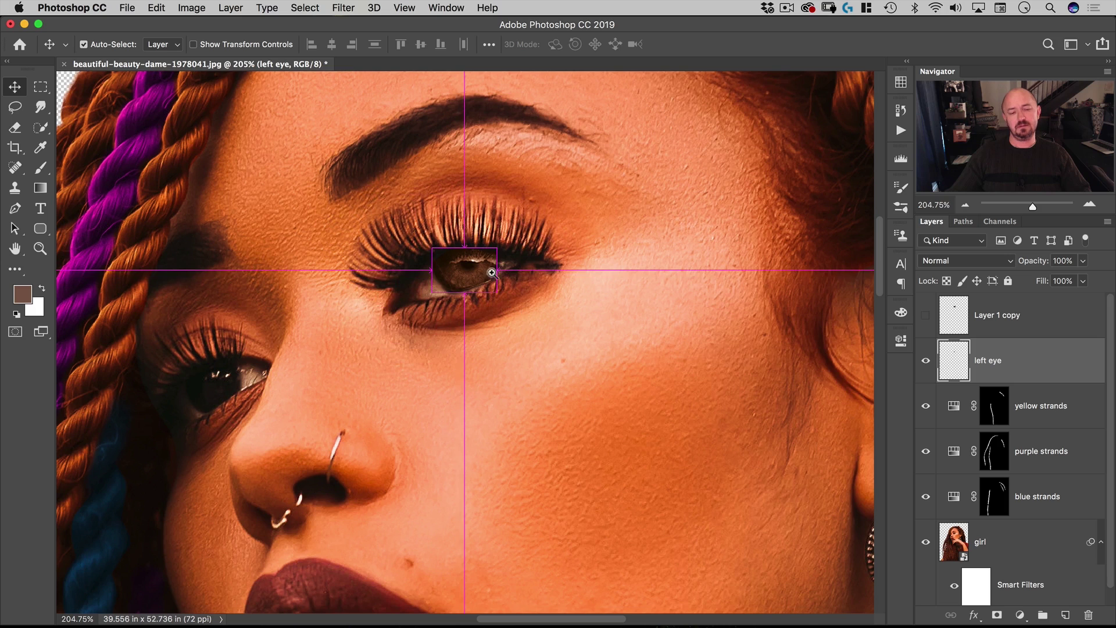
{"action": "left_click_drag", "start_coordinate": [494, 255], "coordinate": [538, 251]}
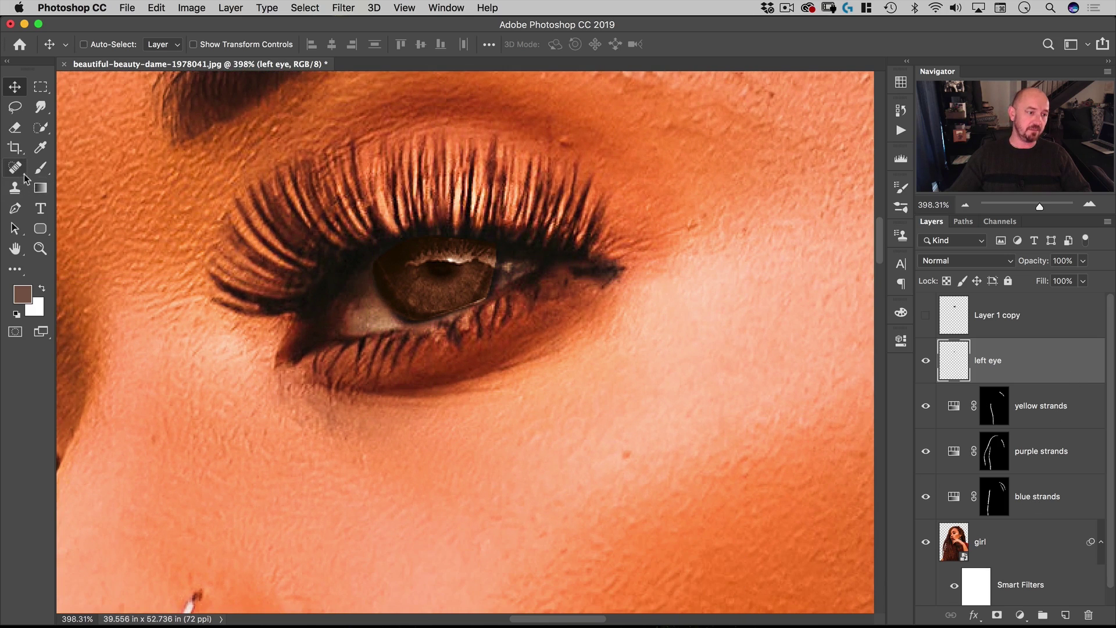
{"action": "left_click", "coordinate": [16, 128]}
{"action": "right_click", "coordinate": [487, 334]}
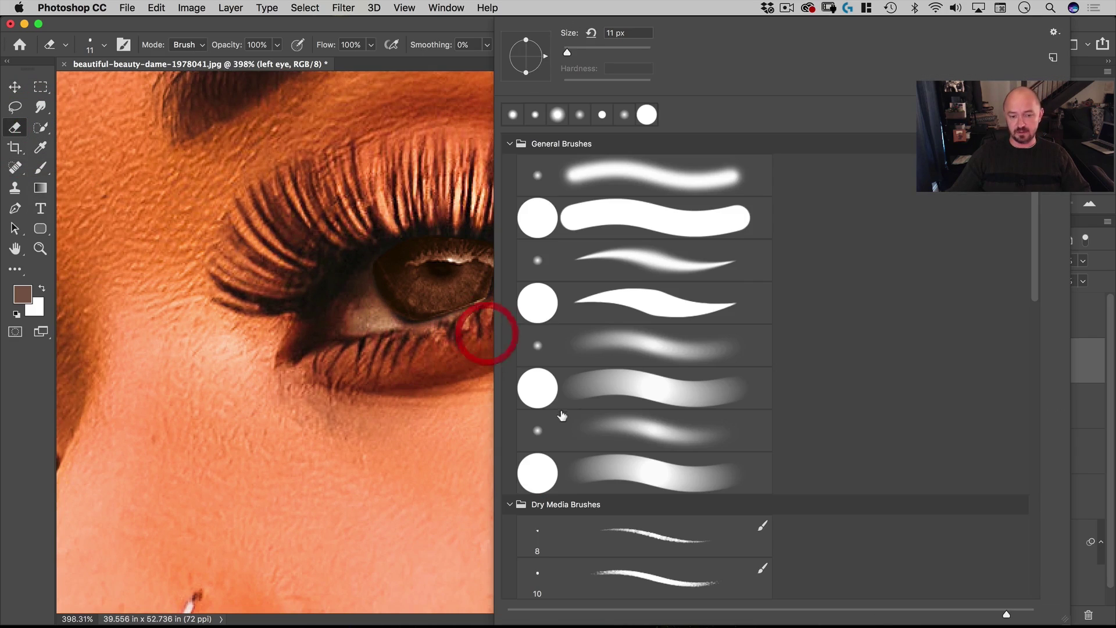
{"action": "mouse_move", "coordinate": [426, 369]}
{"action": "left_mouse_down"}
{"action": "mouse_move", "coordinate": [395, 380]}
{"action": "mouse_move", "coordinate": [429, 366]}
{"action": "mouse_move", "coordinate": [413, 375]}
{"action": "left_mouse_up"}
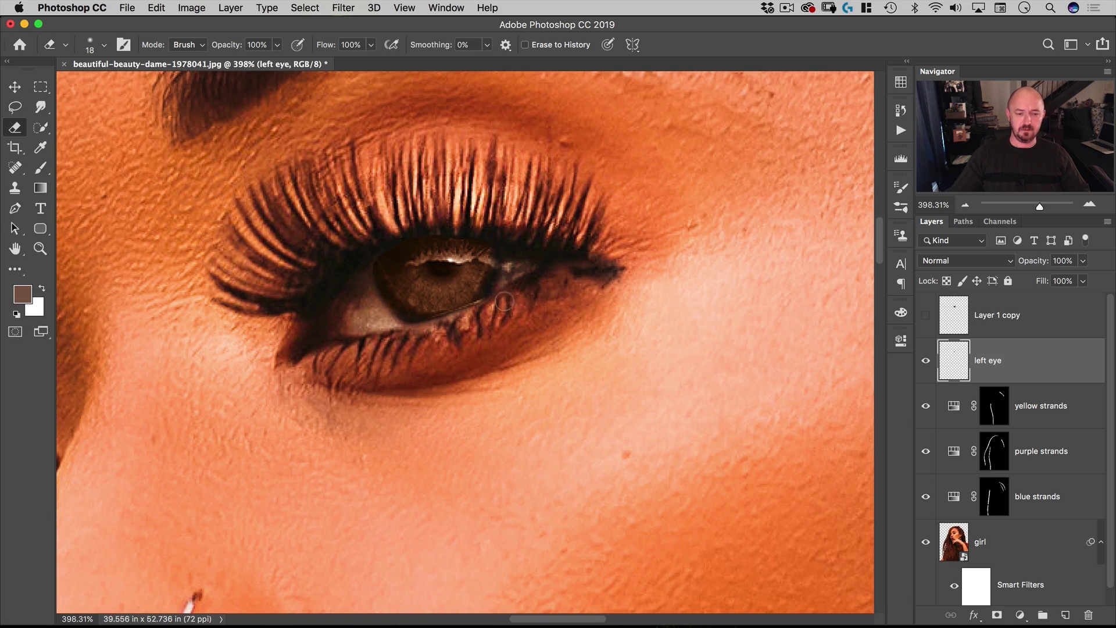
{"action": "mouse_move", "coordinate": [448, 322]}
{"action": "left_mouse_down"}
{"action": "mouse_move", "coordinate": [408, 328]}
{"action": "mouse_move", "coordinate": [313, 311]}
{"action": "left_mouse_up"}
{"action": "key", "text": "v"}
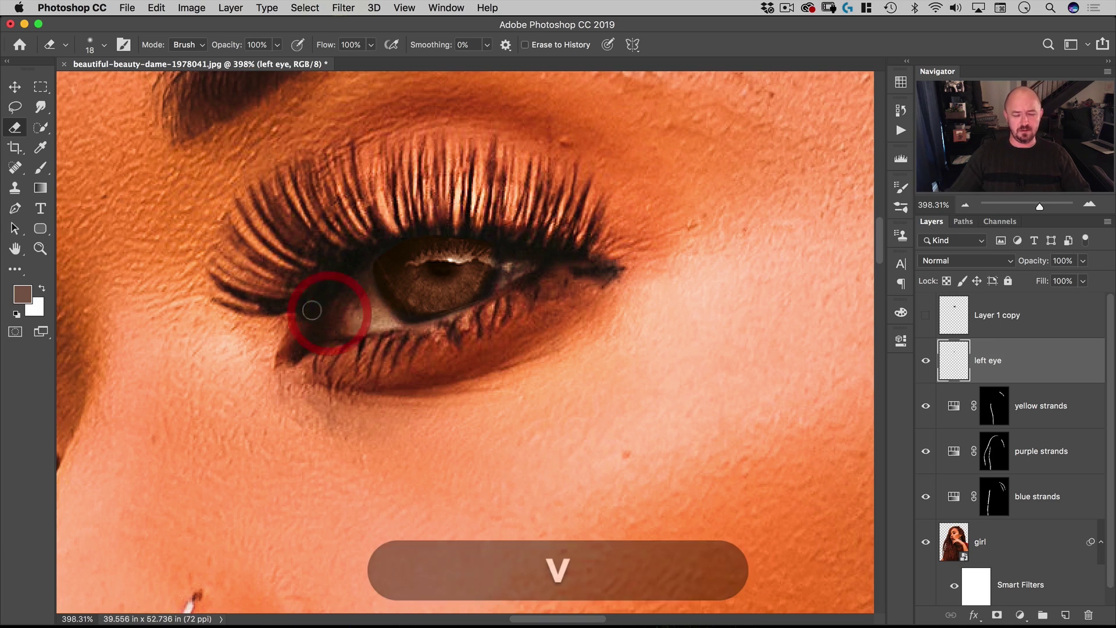
Darken the left eye layer with a second Curves adjustment by pulling down the RGB midtones
{"action": "mouse_move", "coordinate": [388, 308]}
{"action": "left_mouse_down"}
{"action": "mouse_move", "coordinate": [315, 362]}
{"action": "mouse_move", "coordinate": [356, 330]}
{"action": "mouse_move", "coordinate": [654, 283]}
{"action": "left_mouse_up"}
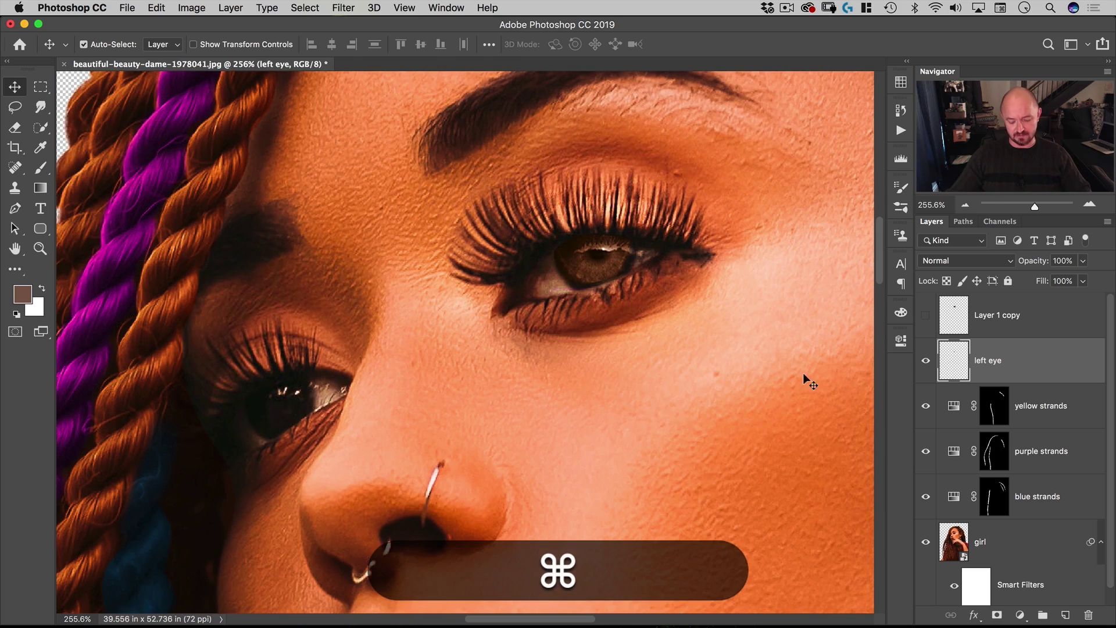
{"action": "key", "text": "super+m"}
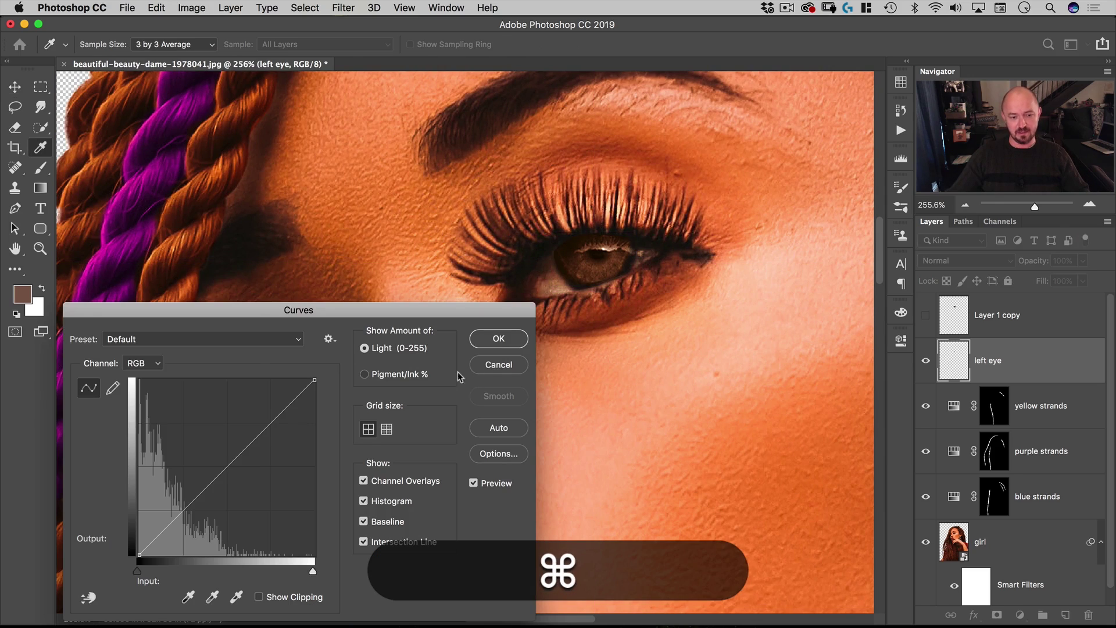
{"action": "left_click_drag", "start_coordinate": [293, 318], "coordinate": [305, 290]}
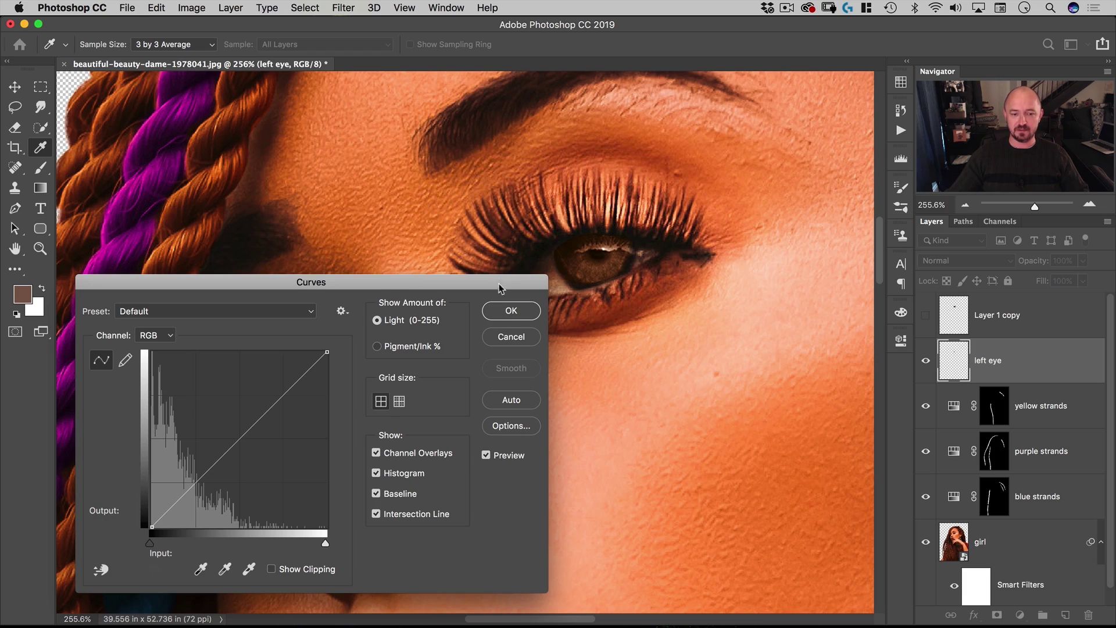
{"action": "left_click_drag", "start_coordinate": [499, 288], "coordinate": [482, 164]}
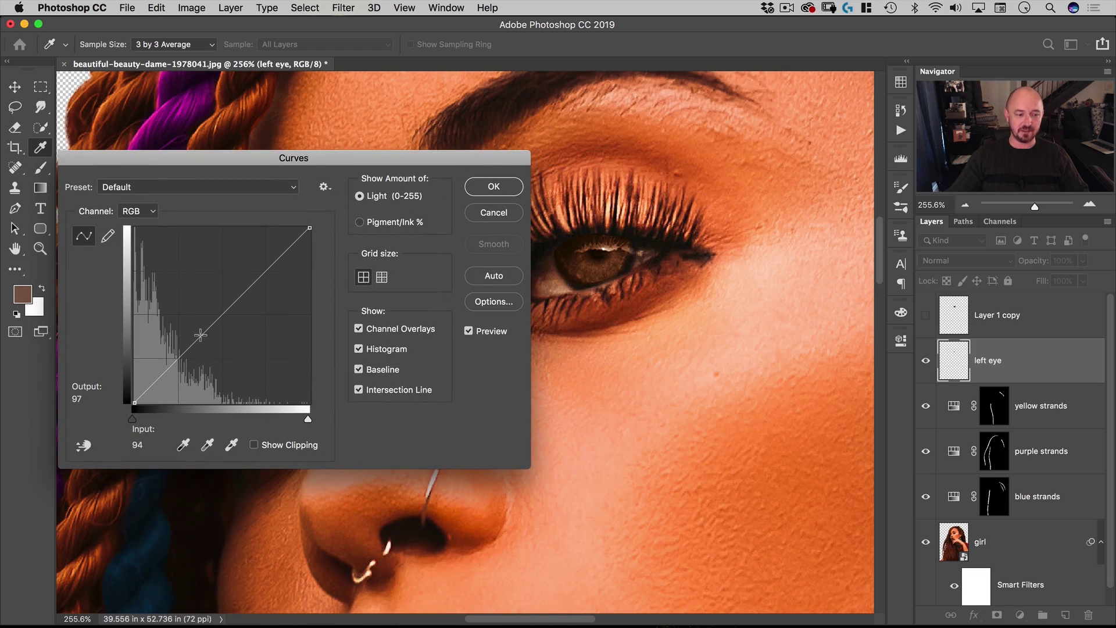
{"action": "left_click_drag", "start_coordinate": [201, 335], "coordinate": [204, 349]}
{"action": "left_click", "coordinate": [495, 187]}
{"action": "key", "text": "v"}
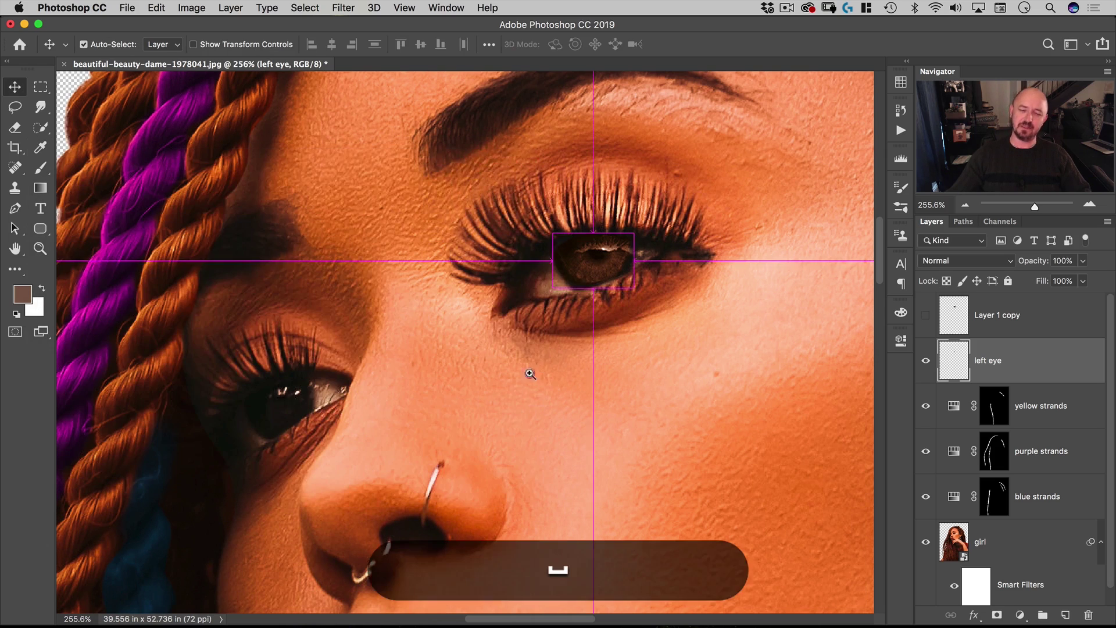
Check the finished iris against the whole portrait and delete the hidden Layer 1 copy
{"action": "scroll", "coordinate": [530, 367], "scroll_direction": "down", "scroll_amount": 8}
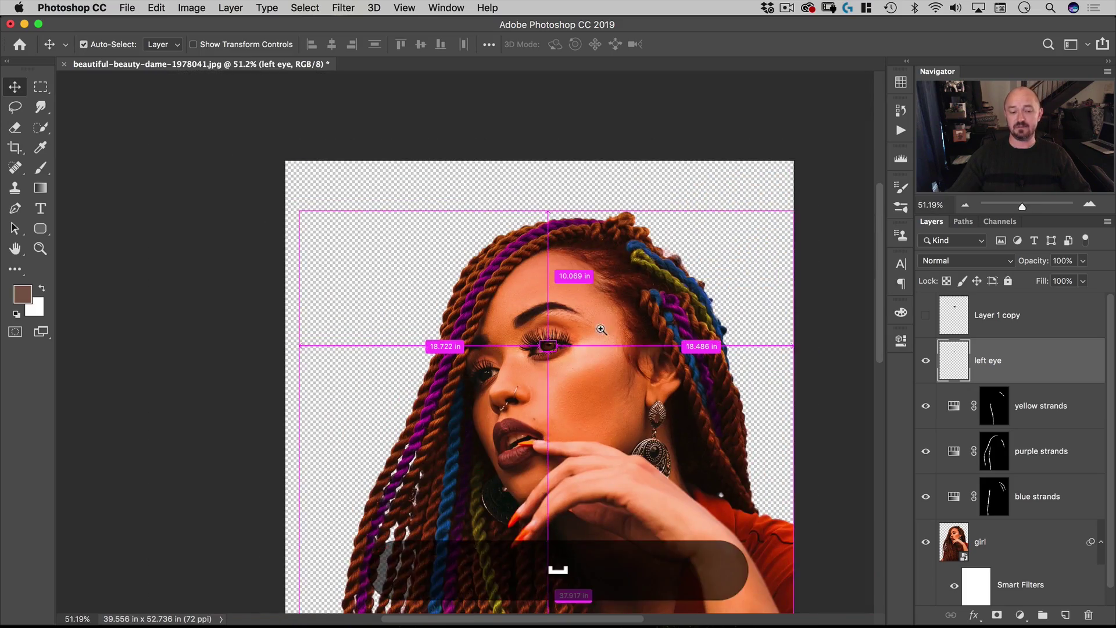
{"action": "scroll", "coordinate": [593, 329], "scroll_direction": "up", "scroll_amount": 5}
{"action": "left_click_drag", "start_coordinate": [527, 335], "coordinate": [570, 282]}
{"action": "scroll", "coordinate": [568, 274], "scroll_direction": "up", "scroll_amount": 4}
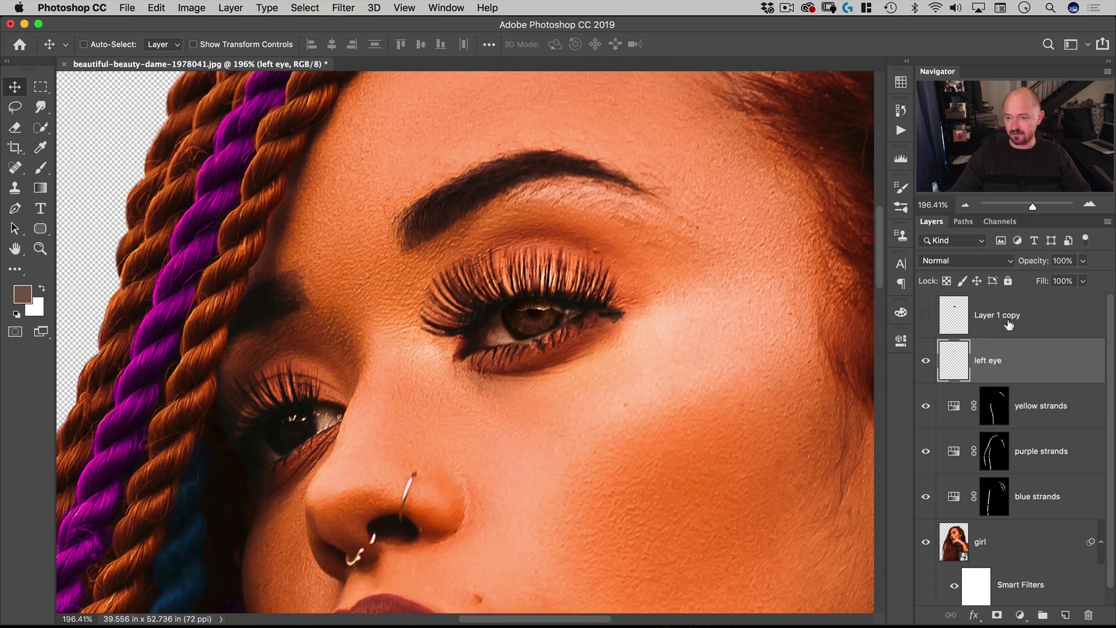
{"action": "left_click_drag", "start_coordinate": [1009, 325], "coordinate": [1088, 614]}
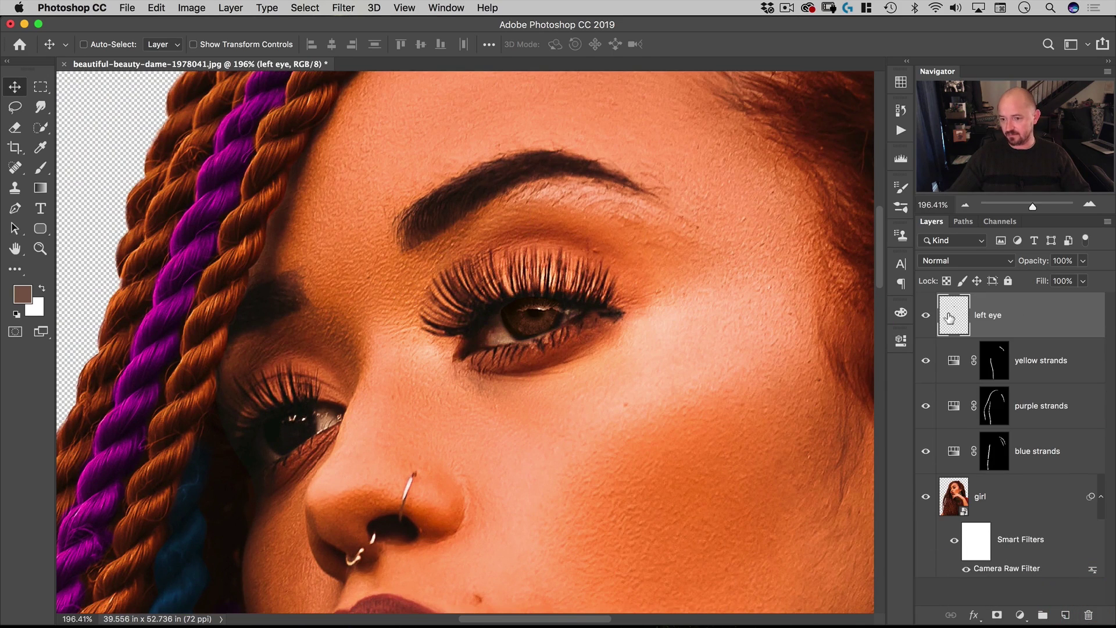
Duplicate the left eye layer and rename the duplicate as right eye
{"action": "key", "text": "super+j"}
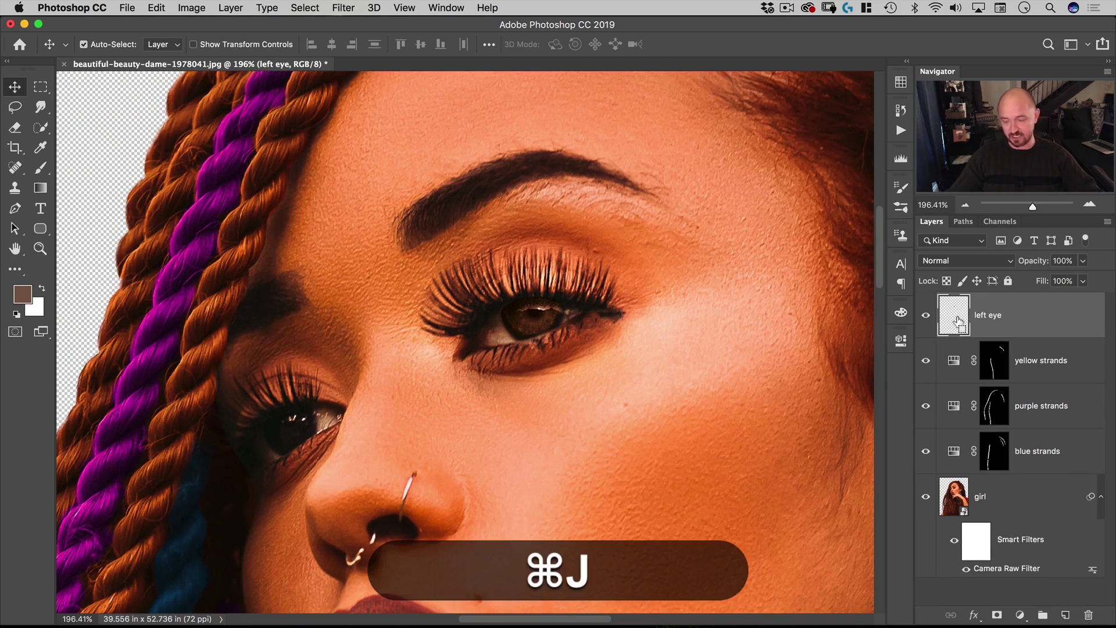
{"action": "type", "text": "right eye"}
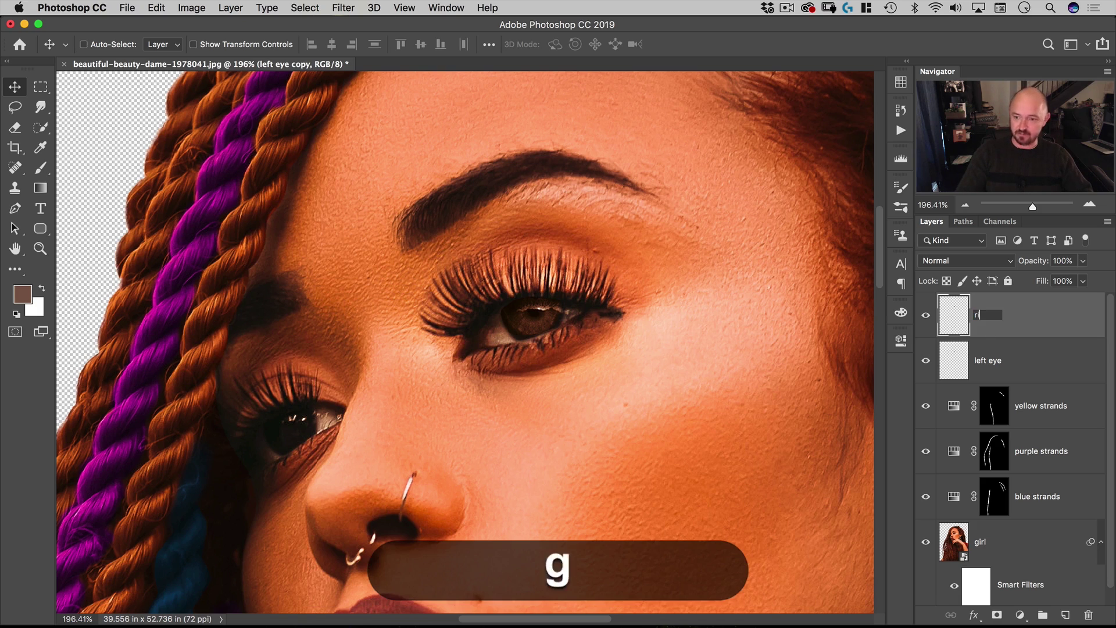
{"action": "key", "text": "Return"}
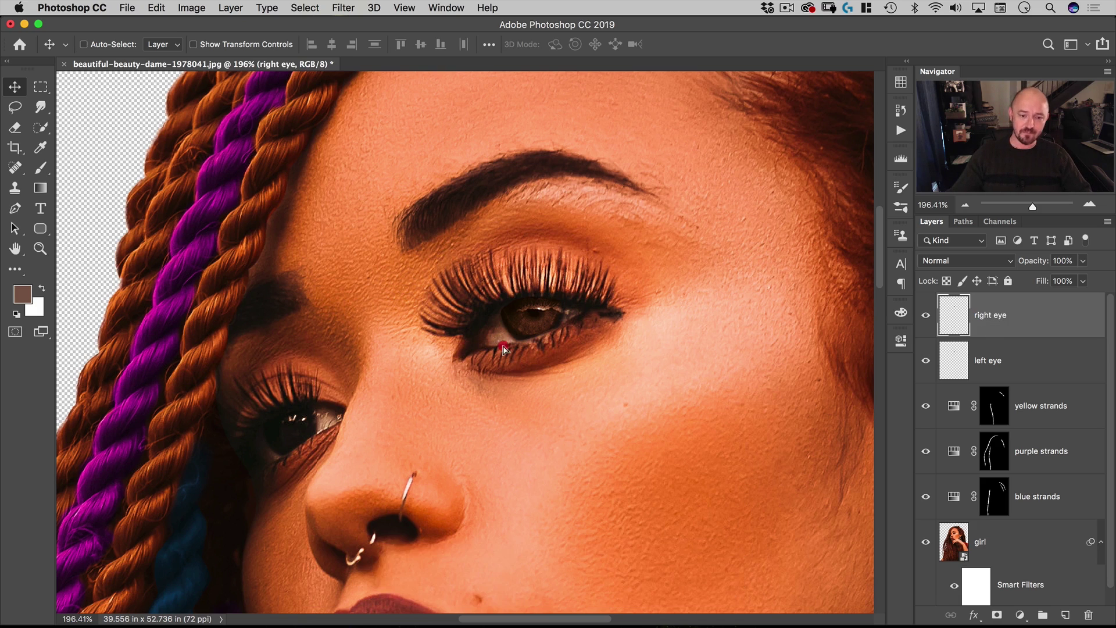
Move the right eye layer over the woman's other eye, rotate it -16.29° and scale it to 95%
{"action": "left_click_drag", "start_coordinate": [498, 344], "coordinate": [271, 441]}
{"action": "key", "text": "super+t"}
{"action": "left_click_drag", "start_coordinate": [383, 423], "coordinate": [312, 407]}
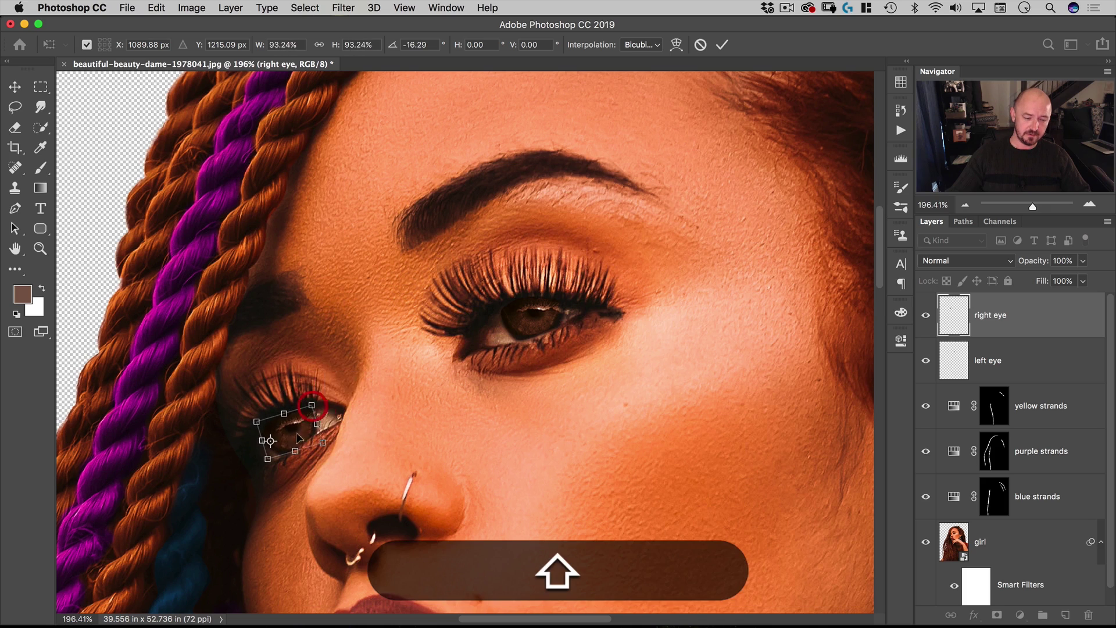
{"action": "left_click_drag", "start_coordinate": [267, 459], "coordinate": [267, 459]}
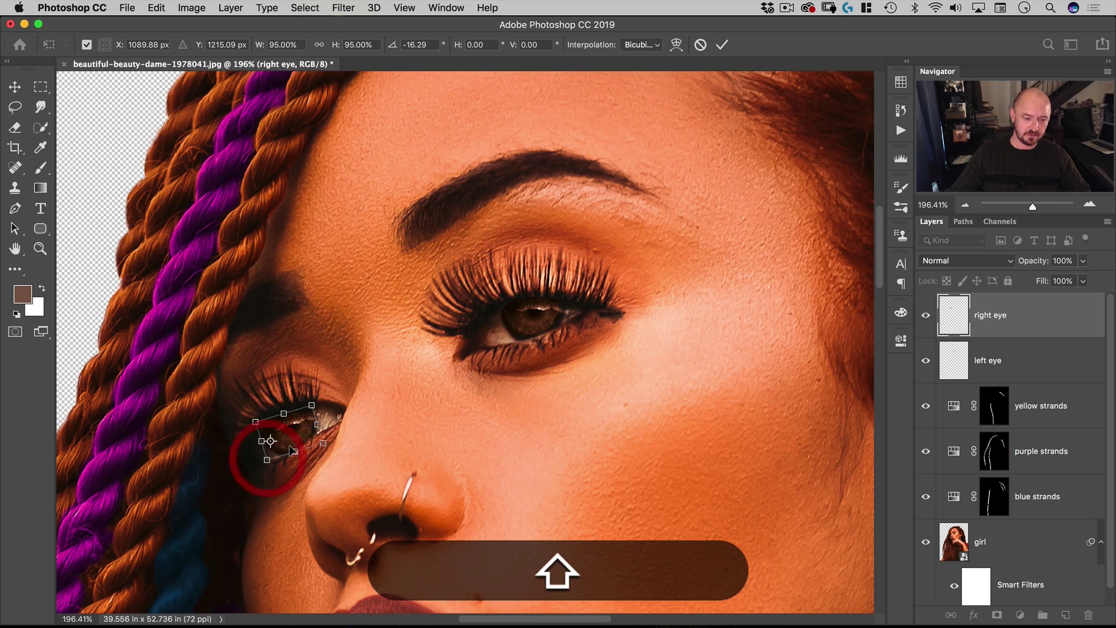
{"action": "key", "text": "Return"}
Free Transform the right eye layer again, distorting its corners and sides to fit the iris between the eyelids
{"action": "left_click_drag", "start_coordinate": [281, 408], "coordinate": [341, 414]}
{"action": "key", "text": "ctrl+t"}
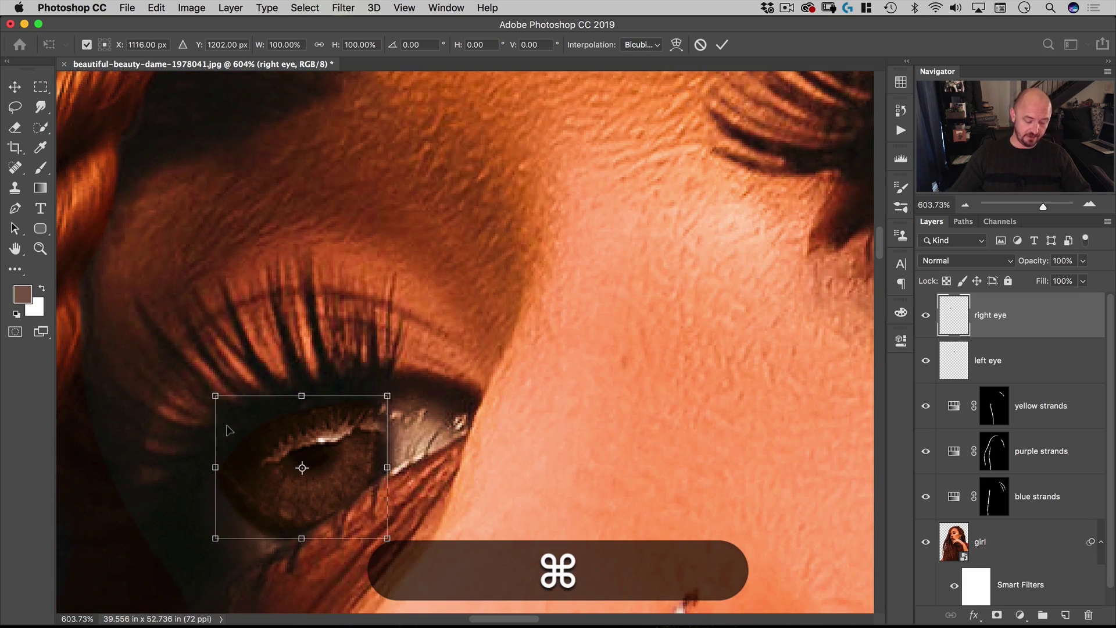
{"action": "left_click_drag", "start_coordinate": [219, 400], "coordinate": [227, 406]}
{"action": "left_click_drag", "start_coordinate": [219, 470], "coordinate": [226, 464]}
{"action": "left_click_drag", "start_coordinate": [223, 531], "coordinate": [227, 531]}
{"action": "left_click_drag", "start_coordinate": [387, 538], "coordinate": [381, 530]}
{"action": "left_click_drag", "start_coordinate": [388, 396], "coordinate": [385, 393]}
{"action": "left_click_drag", "start_coordinate": [231, 397], "coordinate": [230, 398]}
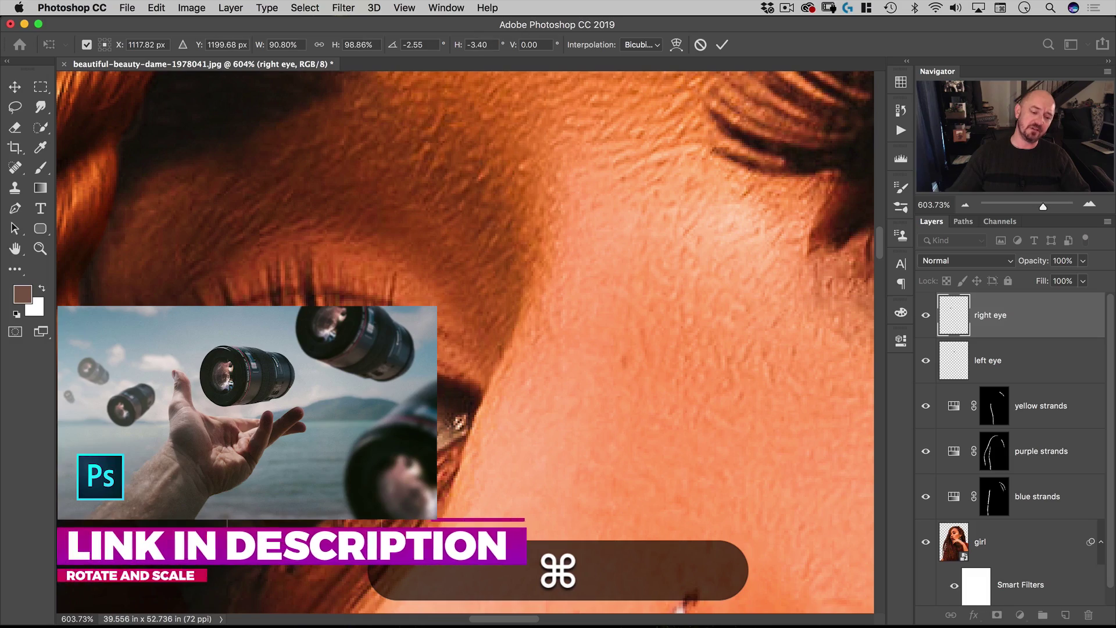
{"action": "key", "text": "Return"}
{"action": "left_click_drag", "start_coordinate": [389, 407], "coordinate": [311, 407]}
{"action": "scroll", "coordinate": [459, 379], "scroll_direction": "down", "scroll_amount": 4}
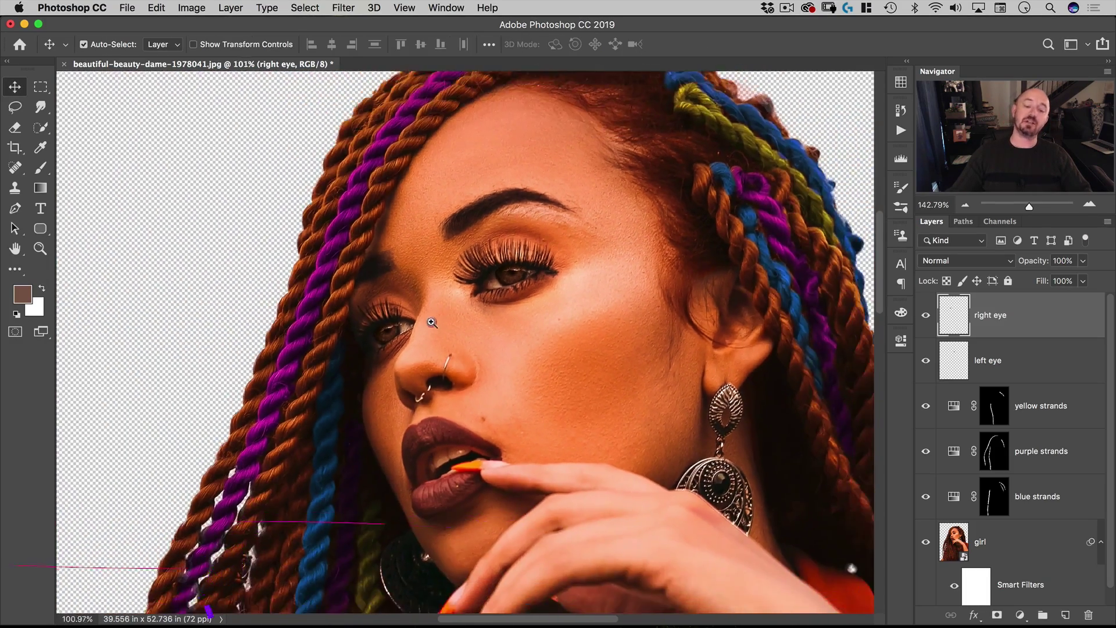
{"action": "scroll", "coordinate": [420, 343], "scroll_direction": "down", "scroll_amount": 4}
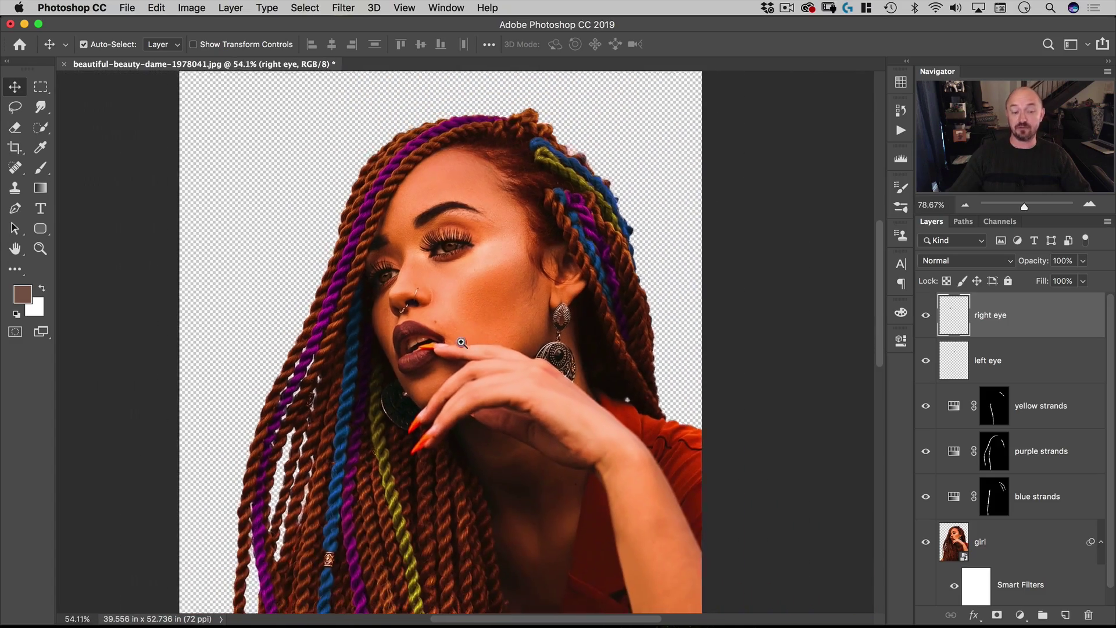
{"action": "scroll", "coordinate": [458, 347], "scroll_direction": "down", "scroll_amount": 3}
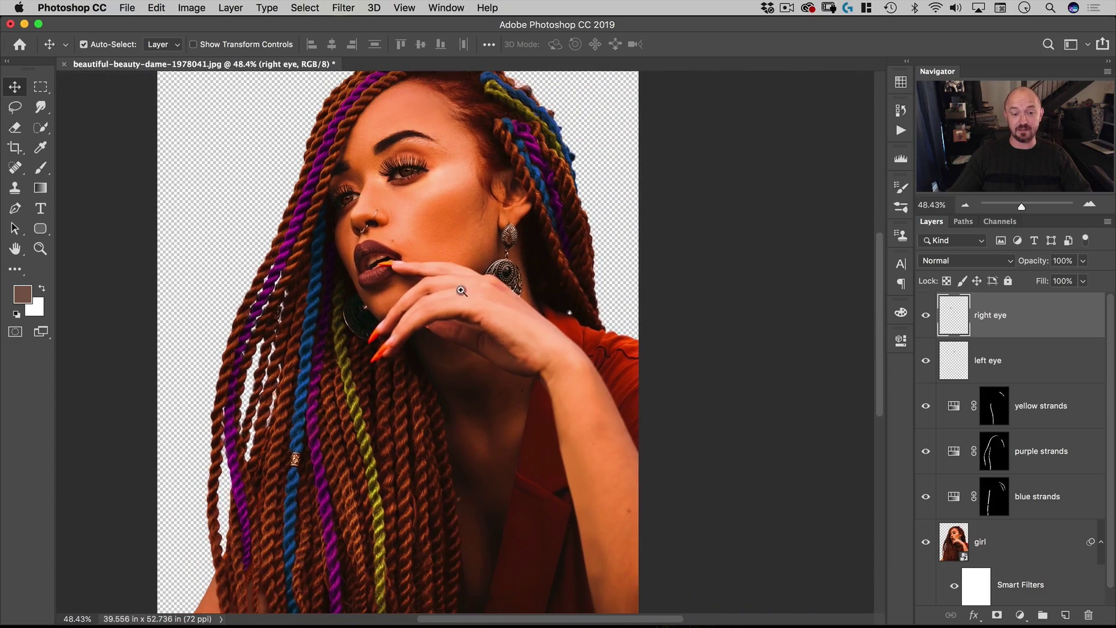
{"action": "left_click_drag", "start_coordinate": [448, 301], "coordinate": [476, 301]}
{"action": "left_click", "coordinate": [476, 301]}
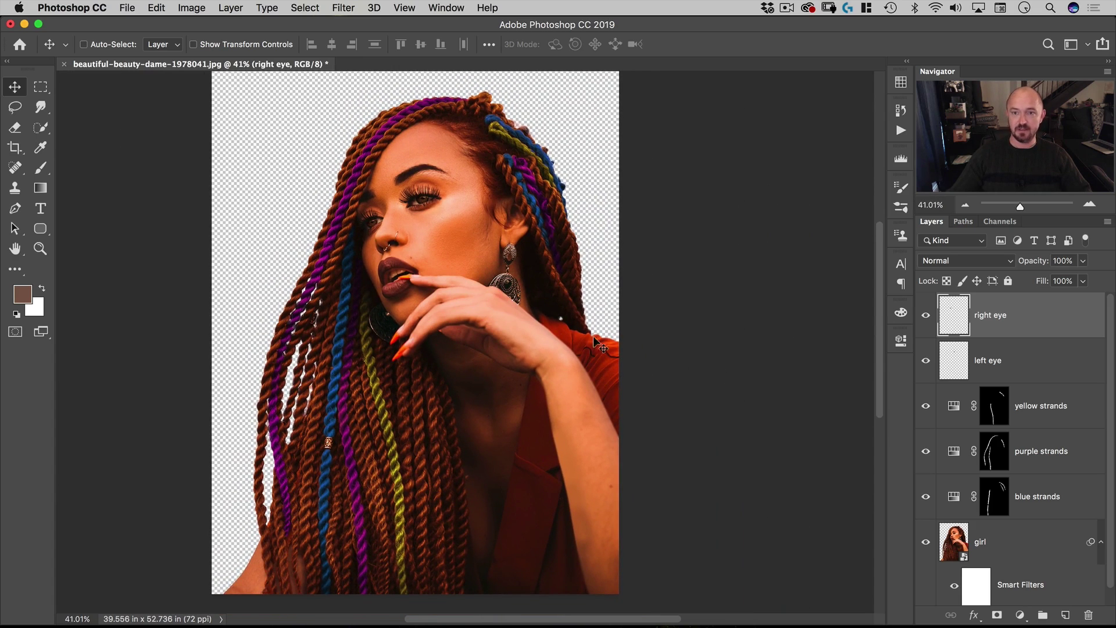
Convert all the layers, from right eye down to girl, into a single smart object
{"action": "scroll", "coordinate": [1014, 452], "scroll_direction": "down", "scroll_amount": 1}
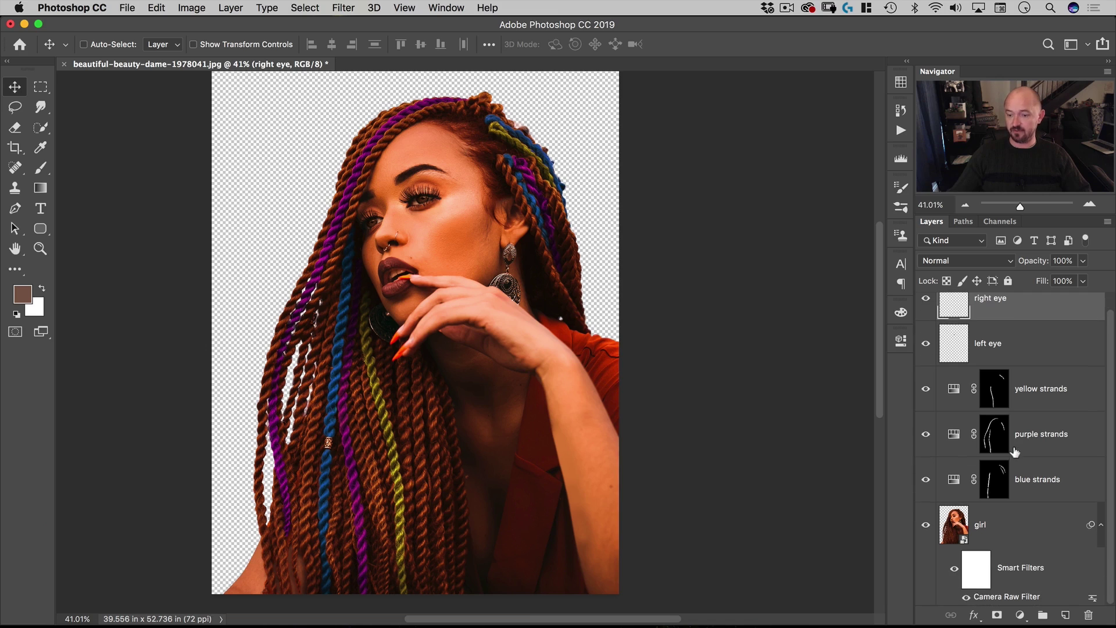
{"action": "left_click", "coordinate": [1026, 523], "text": "shift"}
{"action": "right_click", "coordinate": [1038, 348]}
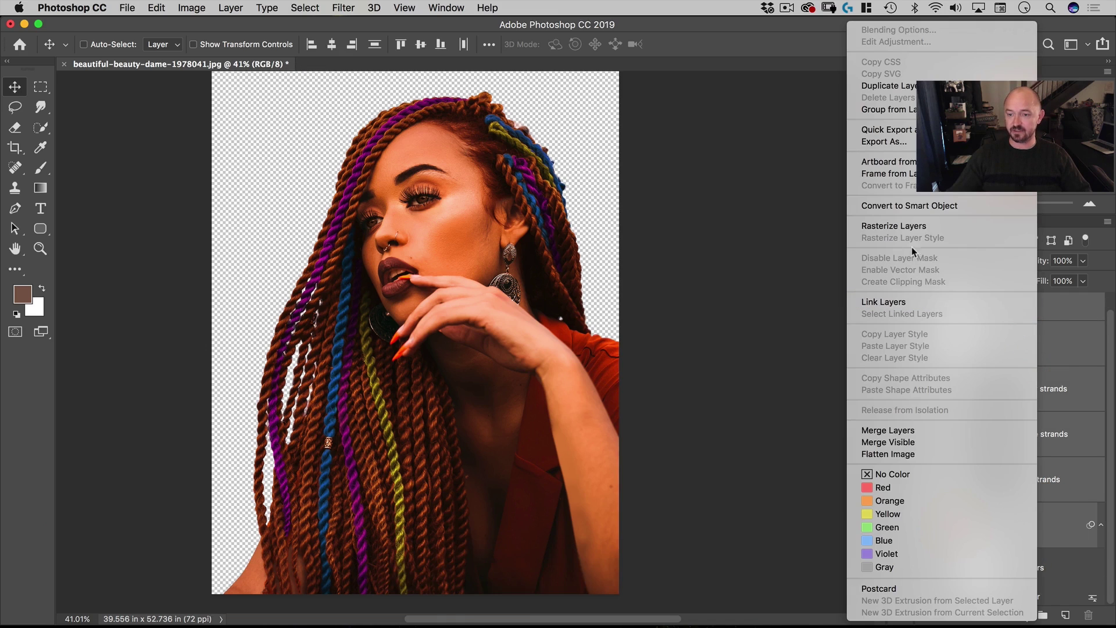
{"action": "left_click", "coordinate": [911, 205]}
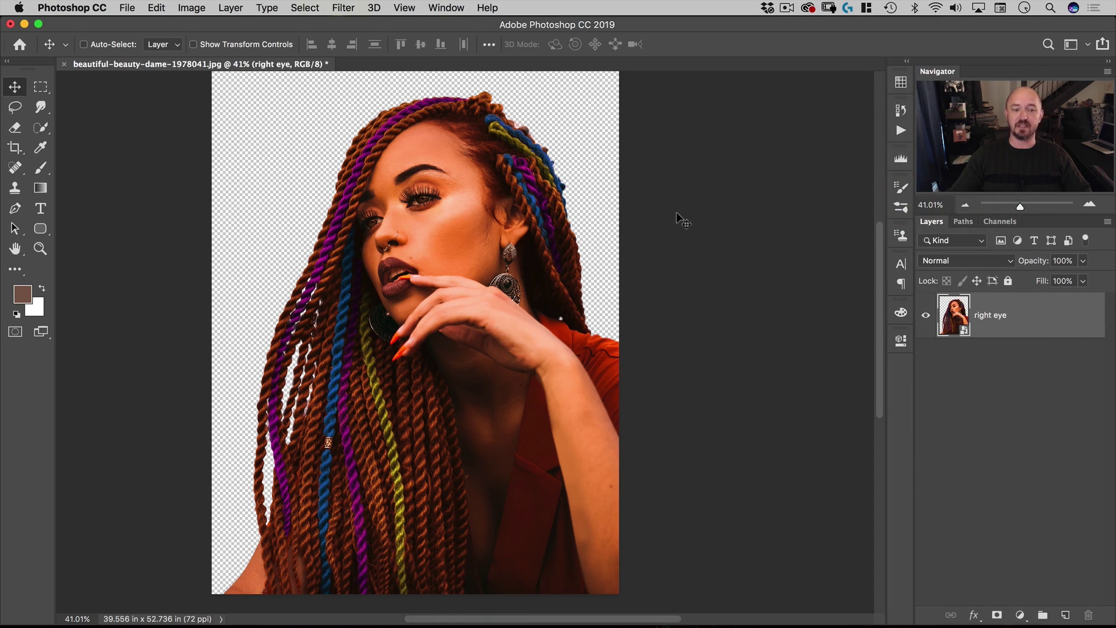
Start an Oil Paint filter on the smart object with Stylization 7.5 and Cleanliness 5.3
{"action": "left_click", "coordinate": [345, 9]}
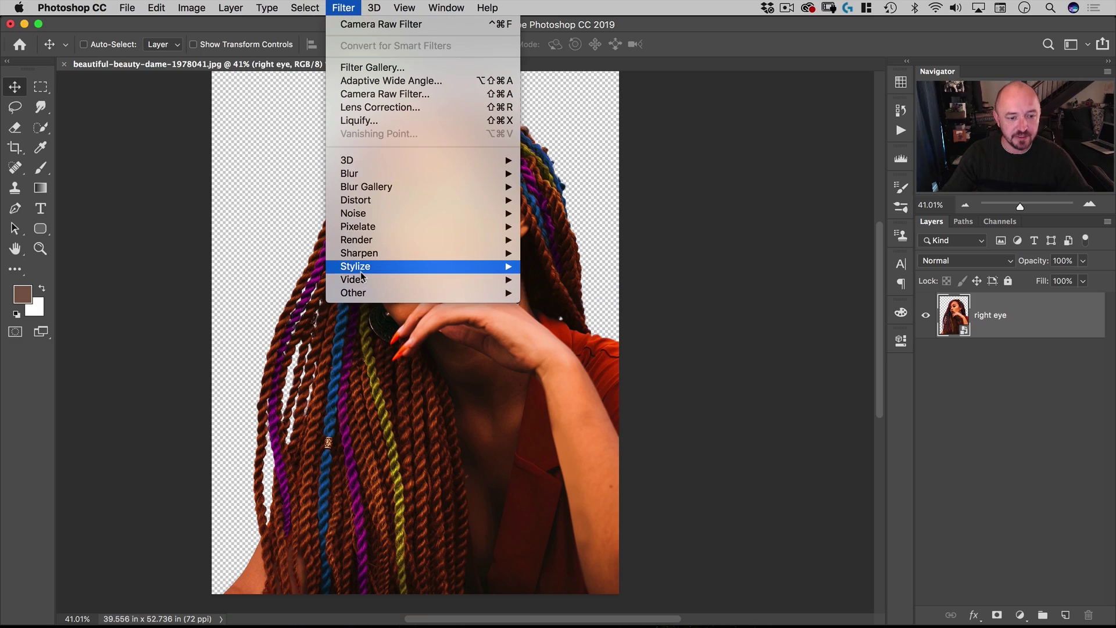
{"action": "mouse_move", "coordinate": [361, 271]}
{"action": "left_click", "coordinate": [567, 313]}
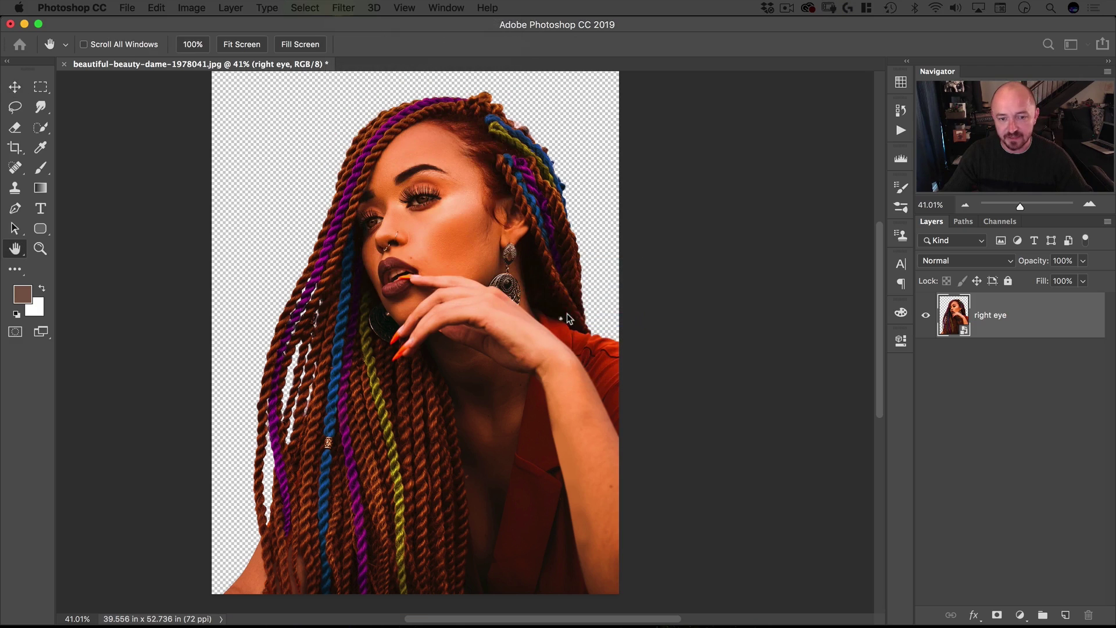
{"action": "left_click_drag", "start_coordinate": [656, 216], "coordinate": [721, 86]}
{"action": "left_click_drag", "start_coordinate": [700, 301], "coordinate": [649, 300]}
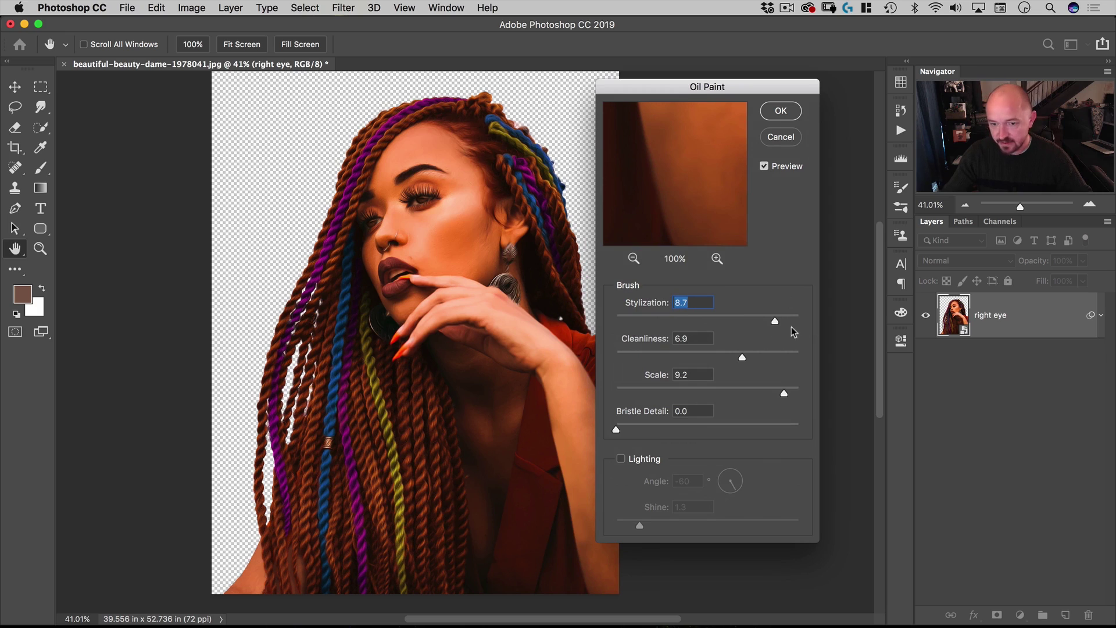
{"action": "left_click", "coordinate": [657, 299]}
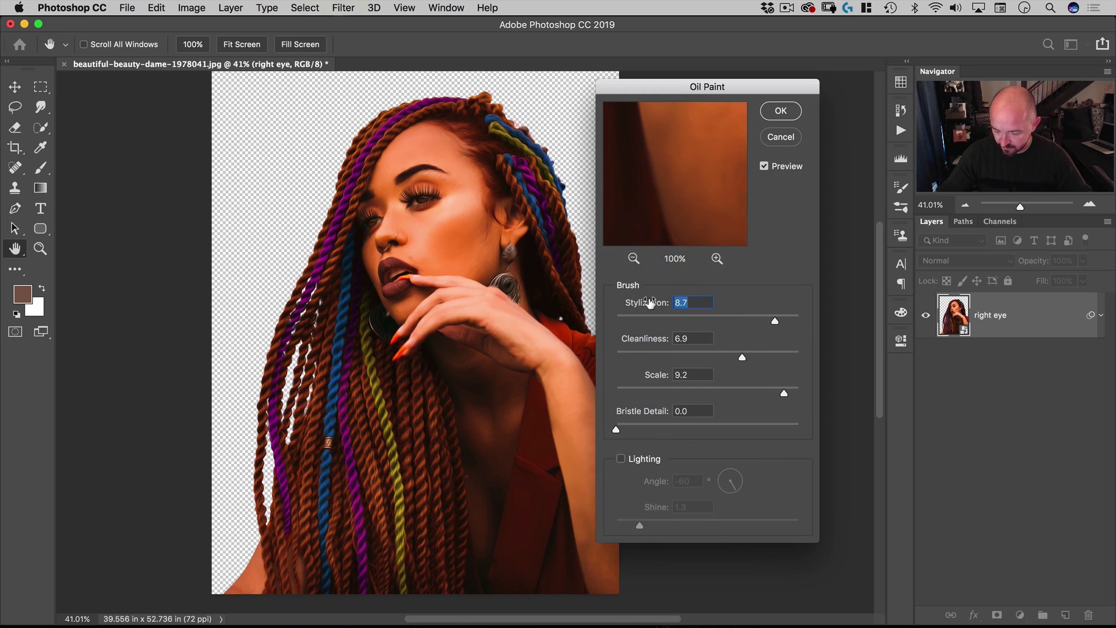
{"action": "type", "text": "7.5"}
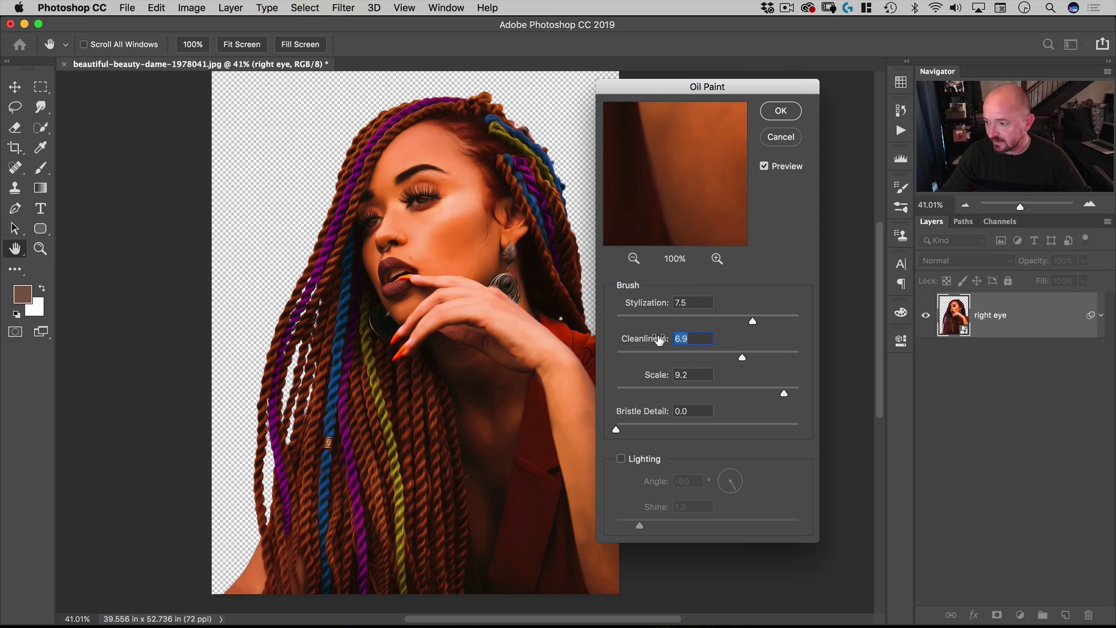
{"action": "type", "text": "5."}
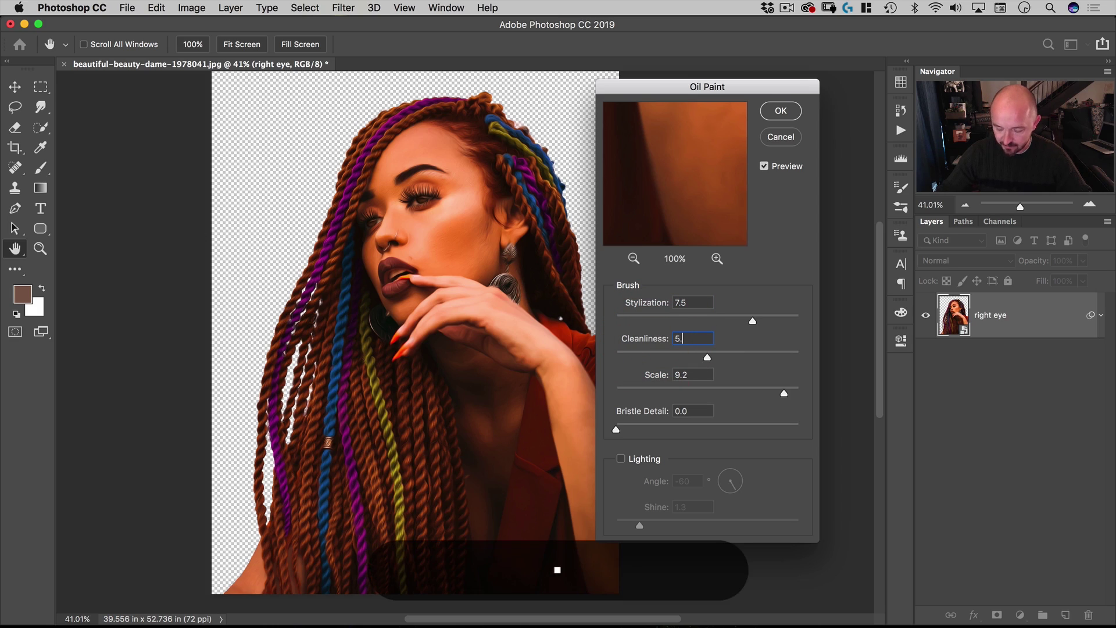
{"action": "type", "text": "25"}
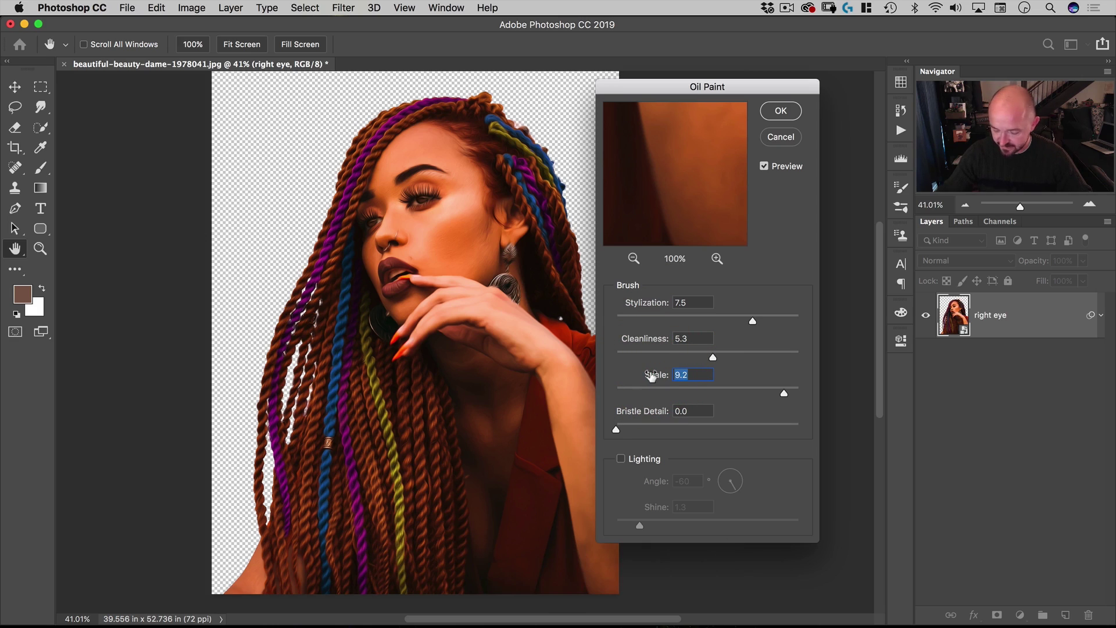
{"action": "type", "text": "4.1"}
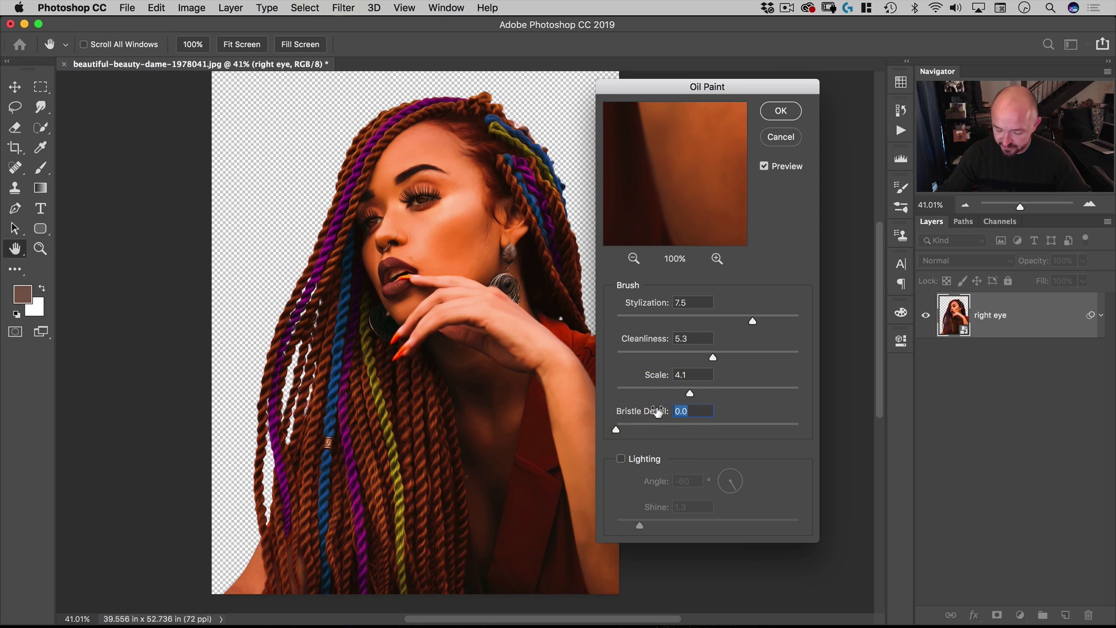
Set the Oil Paint filter's Scale to 4.1 and Bristle Detail to 2.25, and apply it
{"action": "type", "text": "2.2"}
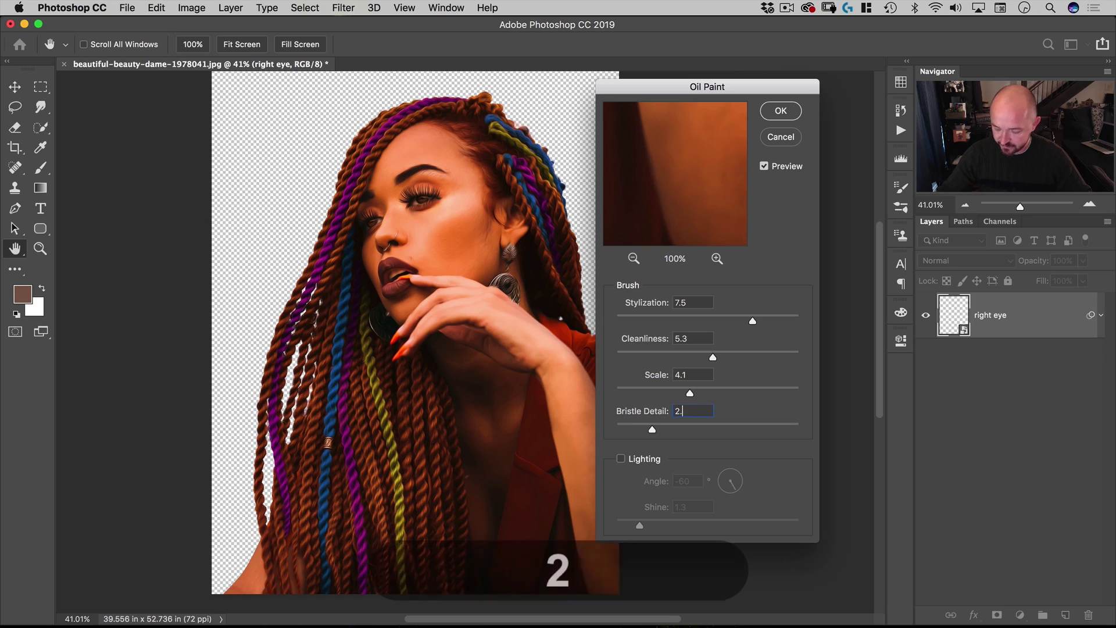
{"action": "type", "text": "5"}
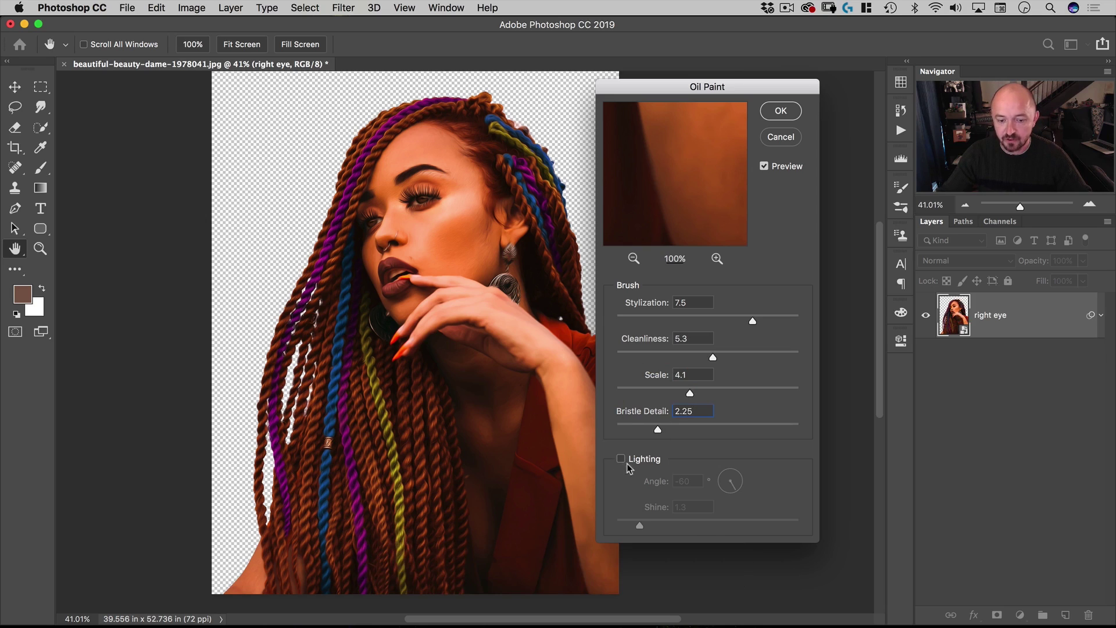
{"action": "left_click", "coordinate": [784, 114]}
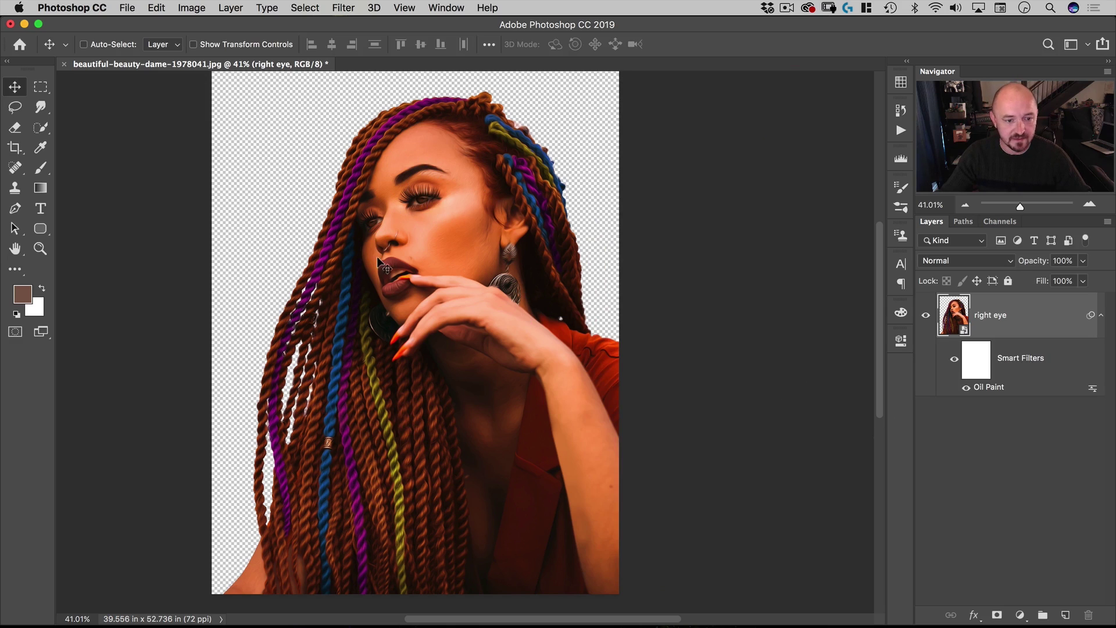
Paint black over both eyes on the Oil Paint filter mask with a soft 173 px brush to restore their original detail
{"action": "left_click_drag", "start_coordinate": [378, 245], "coordinate": [416, 230]}
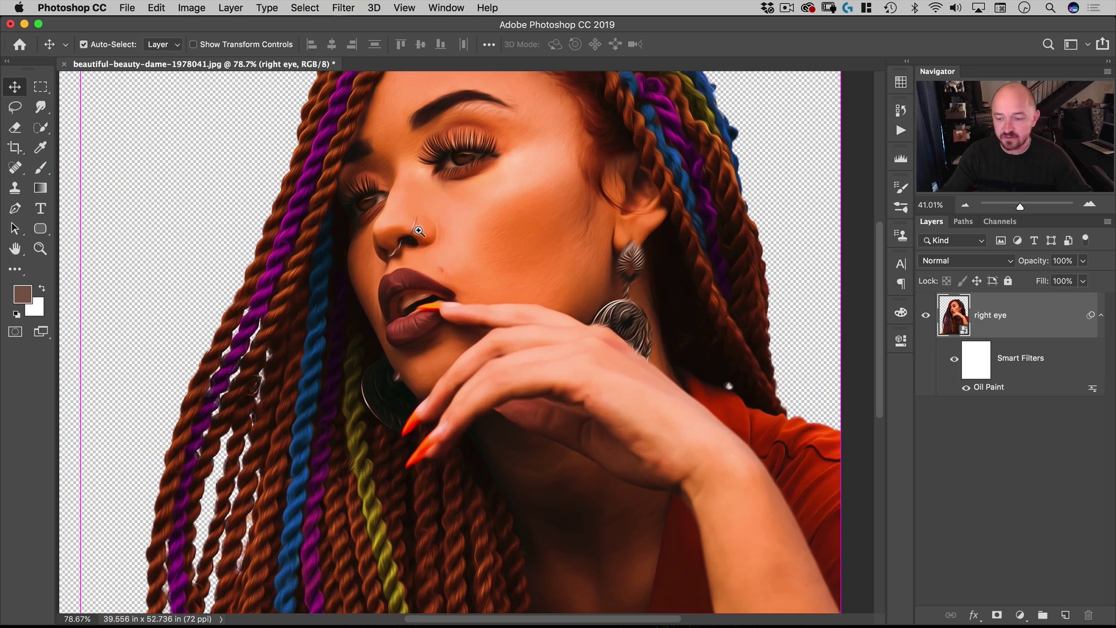
{"action": "left_click", "coordinate": [979, 360]}
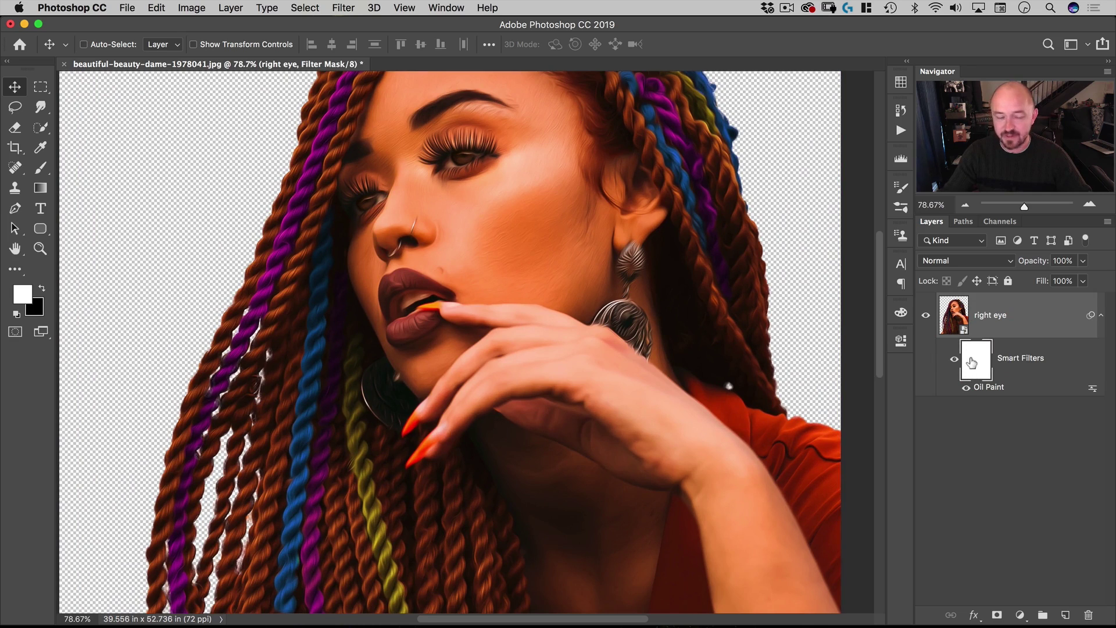
{"action": "left_click", "coordinate": [40, 167]}
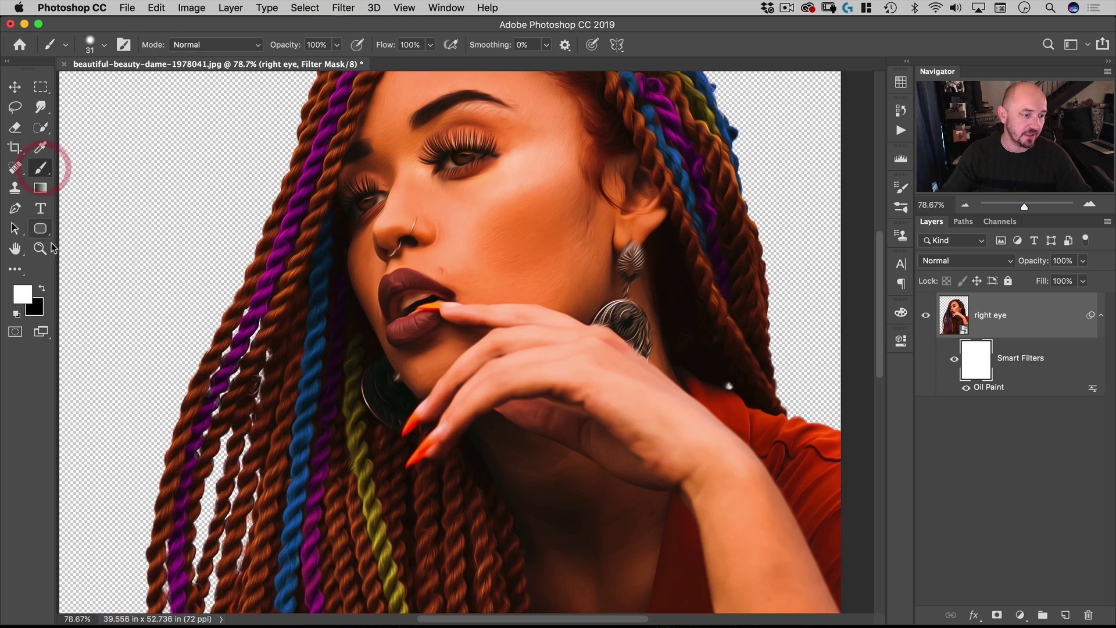
{"action": "left_click", "coordinate": [42, 287]}
{"action": "key", "text": "space"}
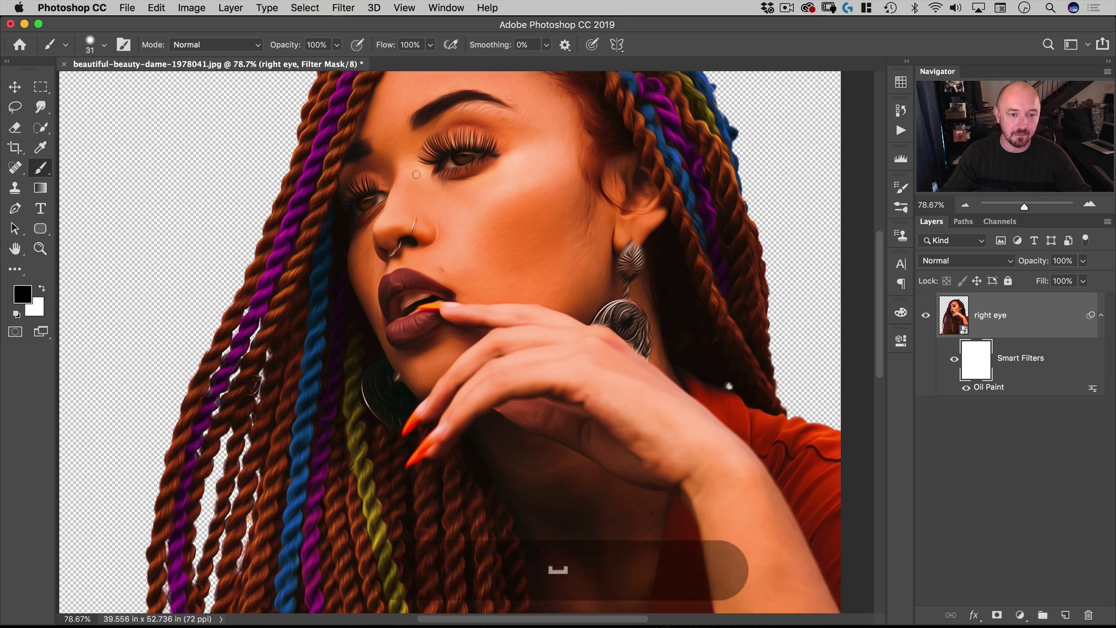
{"action": "left_click_drag", "start_coordinate": [436, 152], "coordinate": [458, 224]}
{"action": "right_click", "coordinate": [457, 224]}
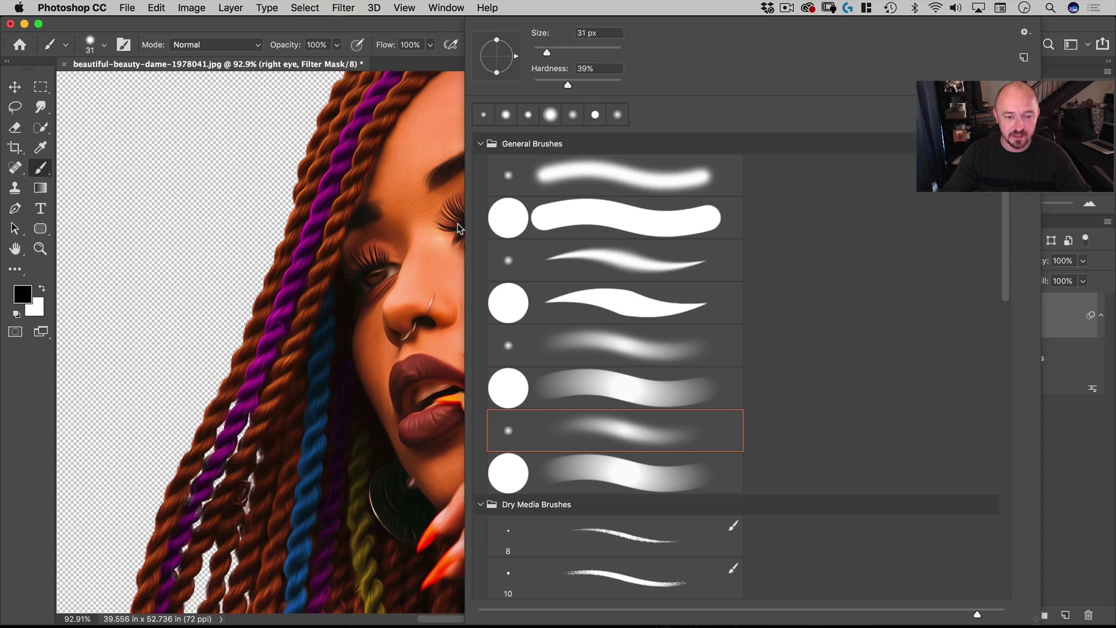
{"action": "left_click", "coordinate": [507, 426]}
{"action": "left_click", "coordinate": [365, 25]}
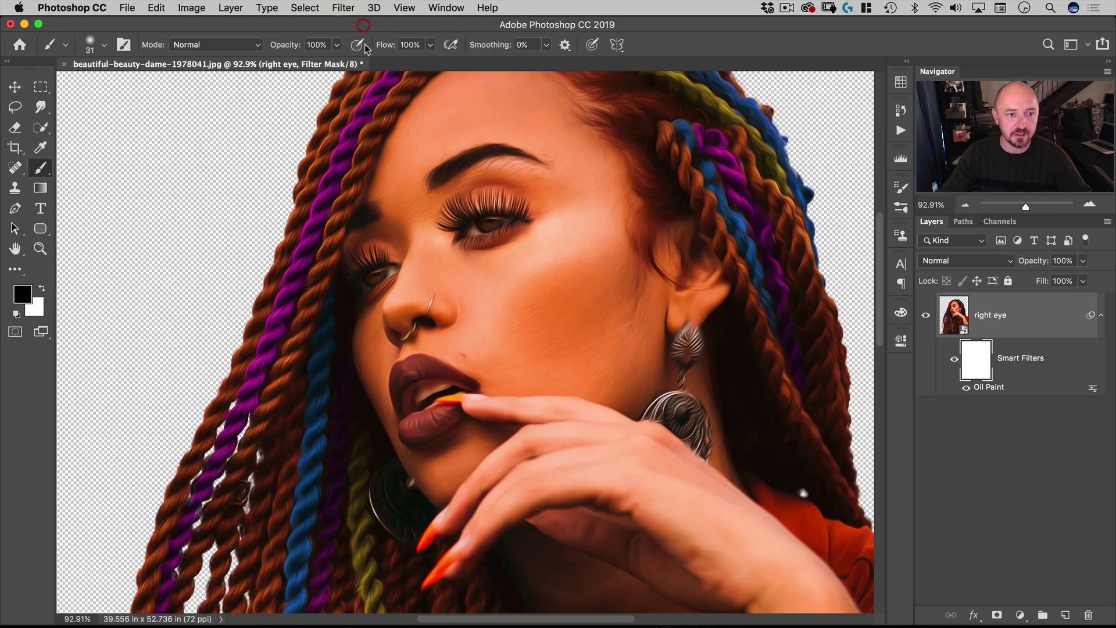
{"action": "left_click_drag", "start_coordinate": [473, 231], "coordinate": [514, 231]}
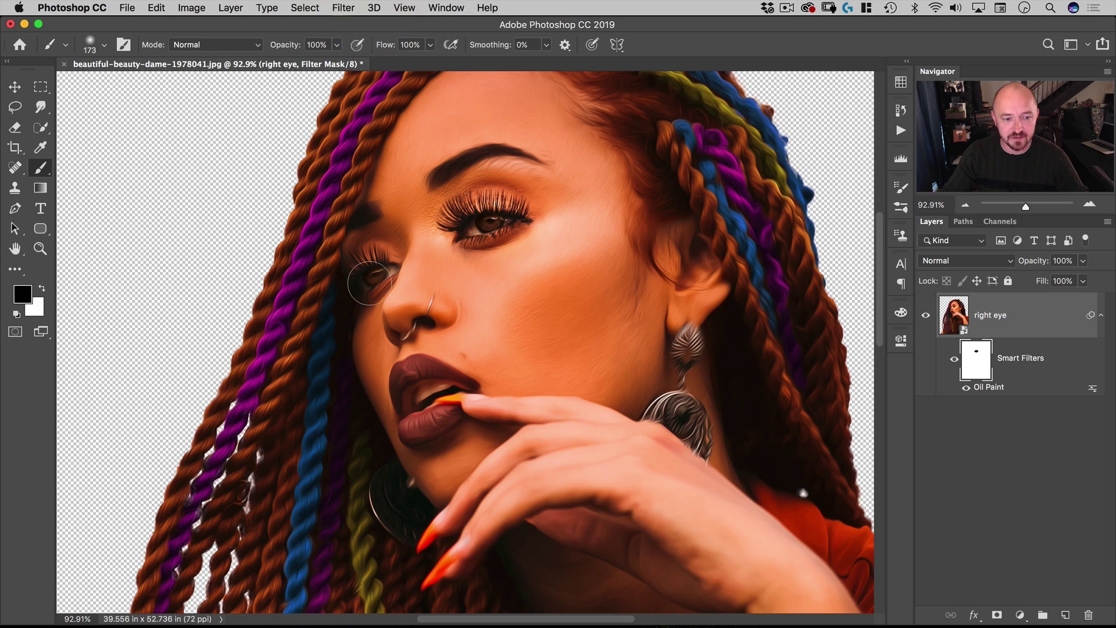
{"action": "mouse_move", "coordinate": [370, 283]}
{"action": "left_mouse_down"}
{"action": "mouse_move", "coordinate": [369, 259]}
{"action": "mouse_move", "coordinate": [379, 257]}
{"action": "mouse_move", "coordinate": [351, 274]}
{"action": "mouse_move", "coordinate": [372, 286]}
{"action": "left_mouse_up"}
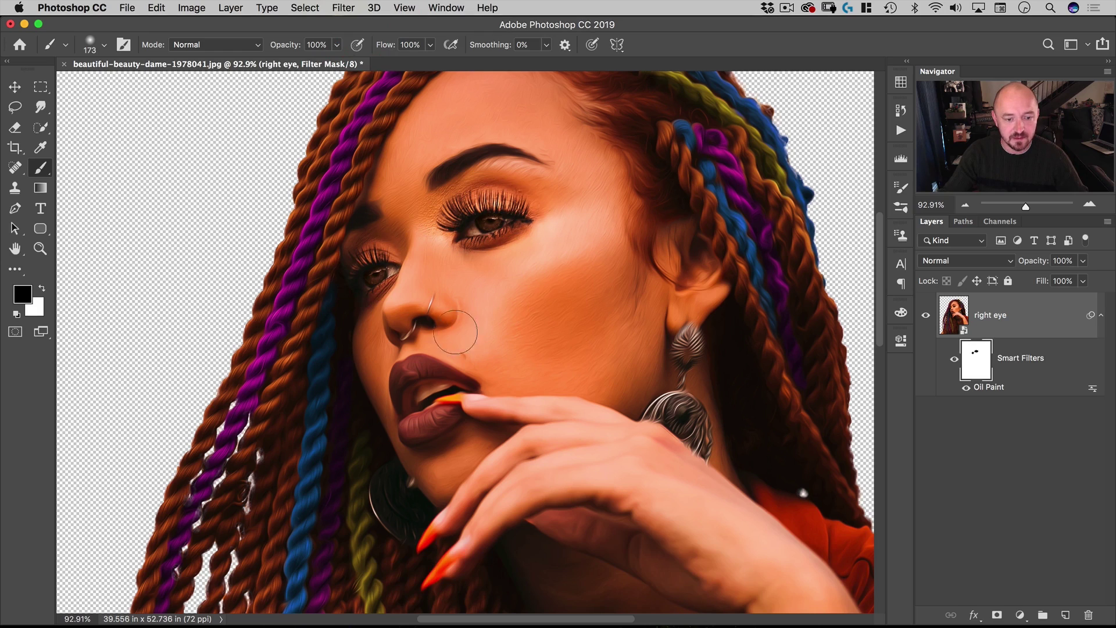
Mask the Oil Paint effect off the nose rings, lips, earrings and the metal bead on the blue braid with a 111 px black brush
{"action": "left_click_drag", "start_coordinate": [448, 314], "coordinate": [430, 305]}
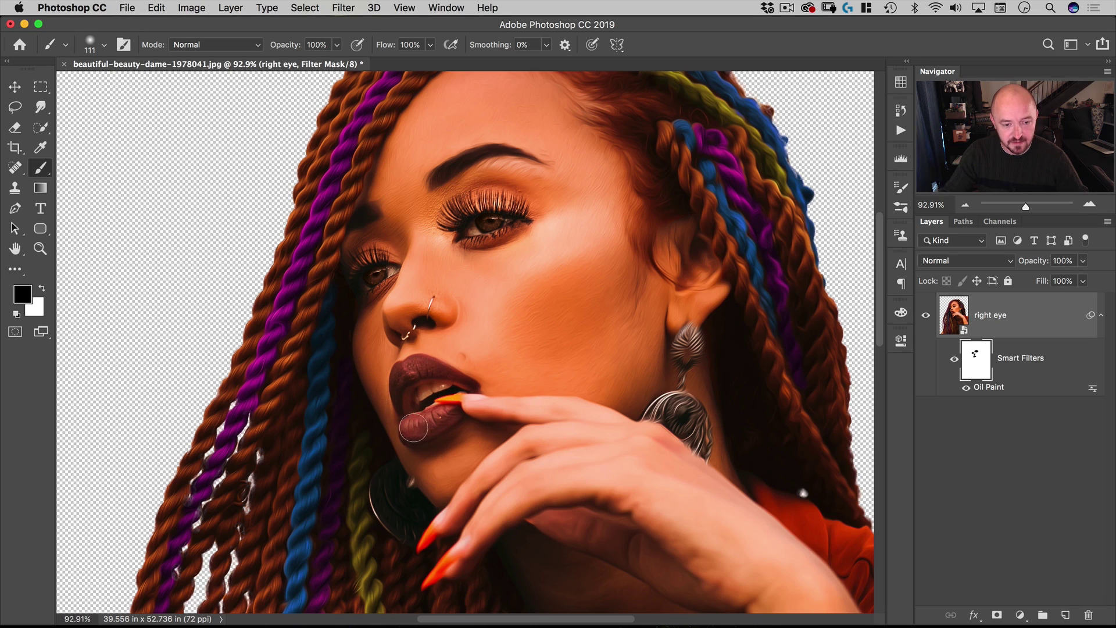
{"action": "mouse_move", "coordinate": [646, 417]}
{"action": "left_mouse_down"}
{"action": "mouse_move", "coordinate": [702, 454]}
{"action": "mouse_move", "coordinate": [690, 404]}
{"action": "mouse_move", "coordinate": [666, 404]}
{"action": "mouse_move", "coordinate": [696, 350]}
{"action": "mouse_move", "coordinate": [685, 369]}
{"action": "mouse_move", "coordinate": [696, 347]}
{"action": "left_mouse_up"}
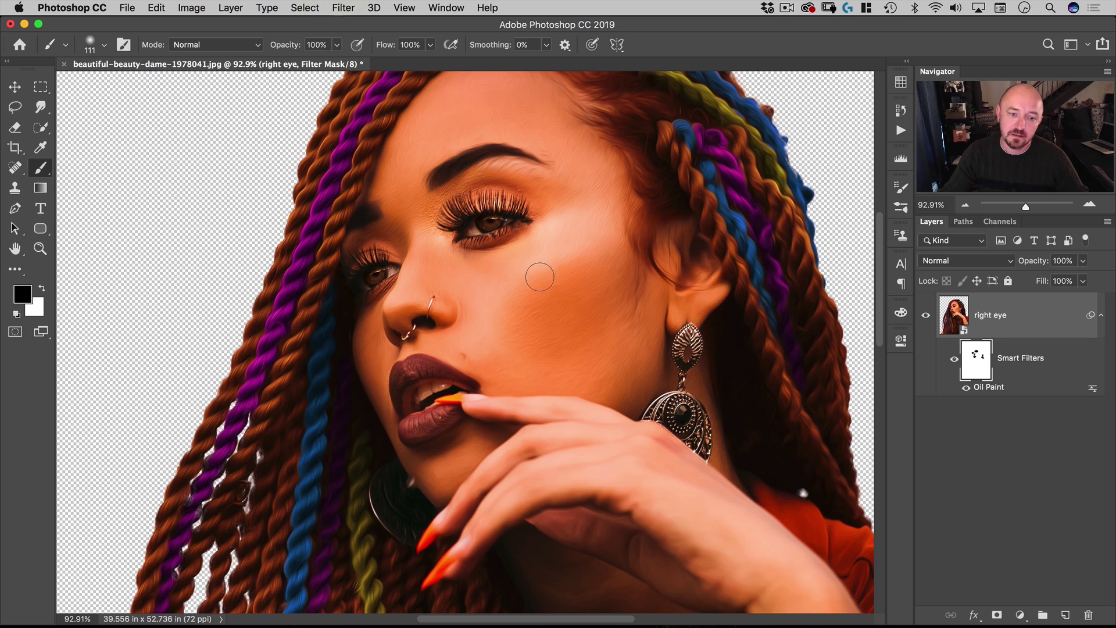
{"action": "key", "text": "space"}
{"action": "left_click_drag", "start_coordinate": [383, 344], "coordinate": [413, 177]}
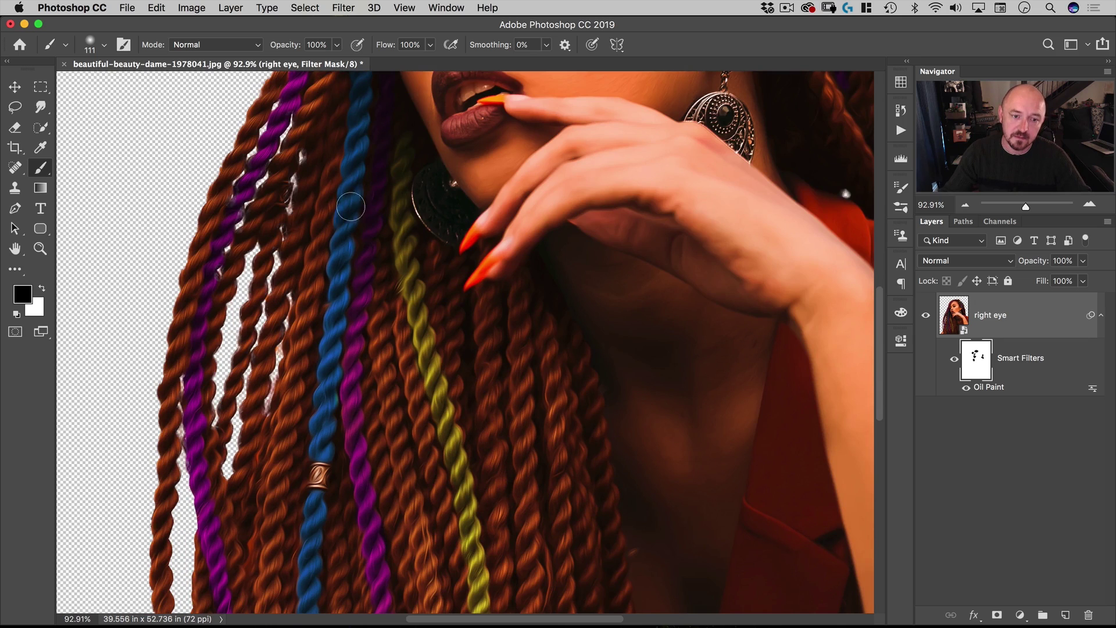
{"action": "scroll", "coordinate": [386, 311], "scroll_direction": "down", "scroll_amount": 10}
{"action": "scroll", "coordinate": [386, 310], "scroll_direction": "left", "scroll_amount": 3}
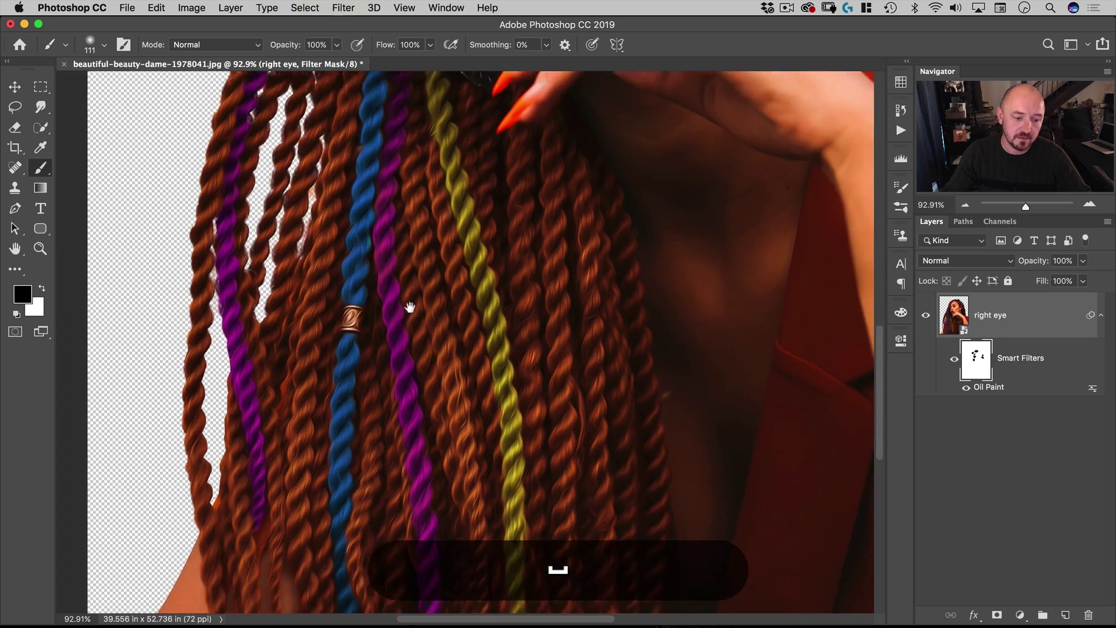
{"action": "left_click_drag", "start_coordinate": [559, 292], "coordinate": [499, 302], "text": "super"}
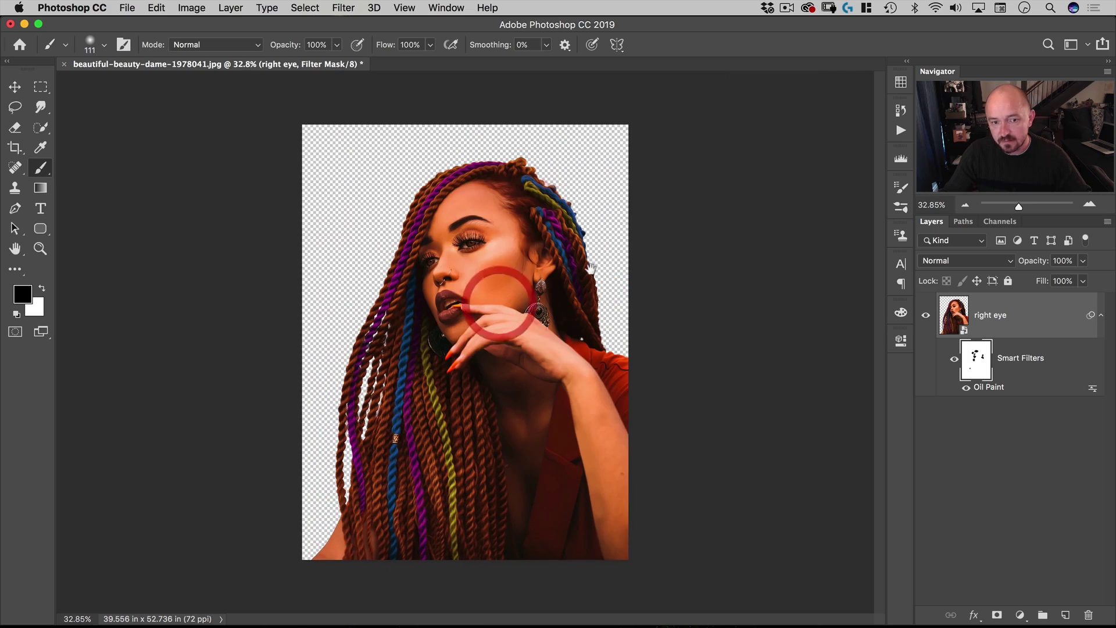
Add a new layer named background and place it beneath the right eye smart object
{"action": "left_click", "coordinate": [1065, 615]}
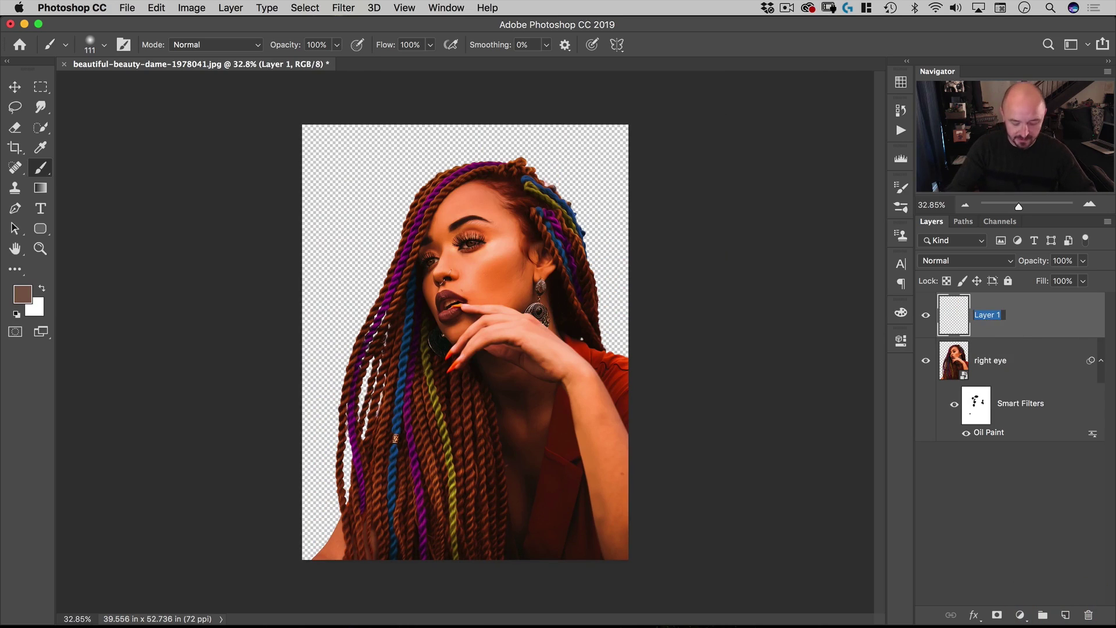
{"action": "type", "text": "background"}
{"action": "key", "text": "Return"}
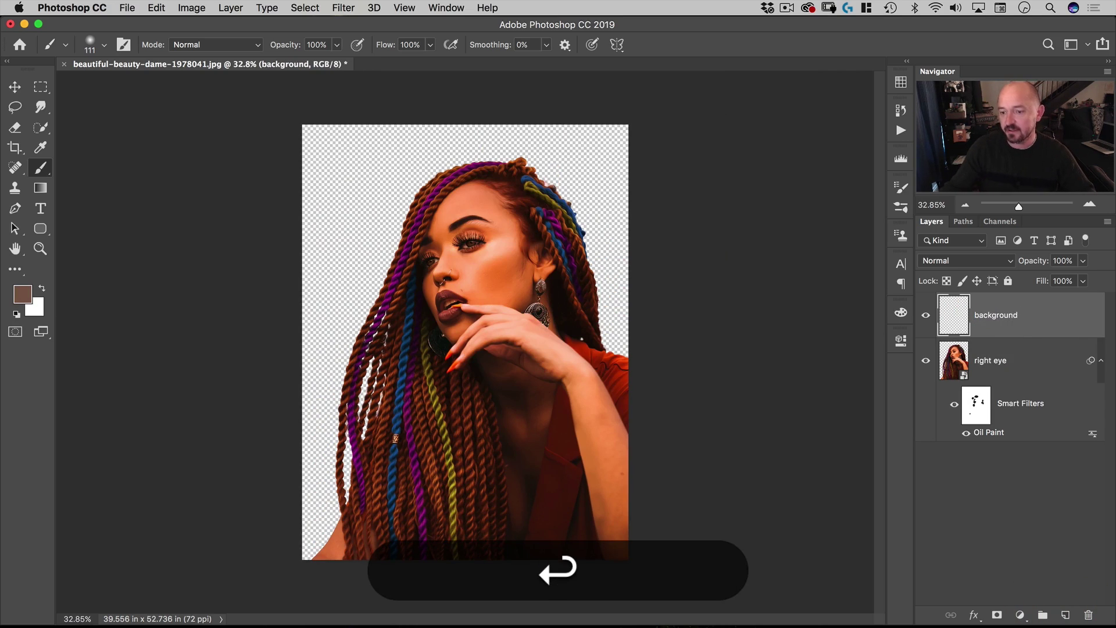
{"action": "left_click_drag", "start_coordinate": [984, 297], "coordinate": [983, 445]}
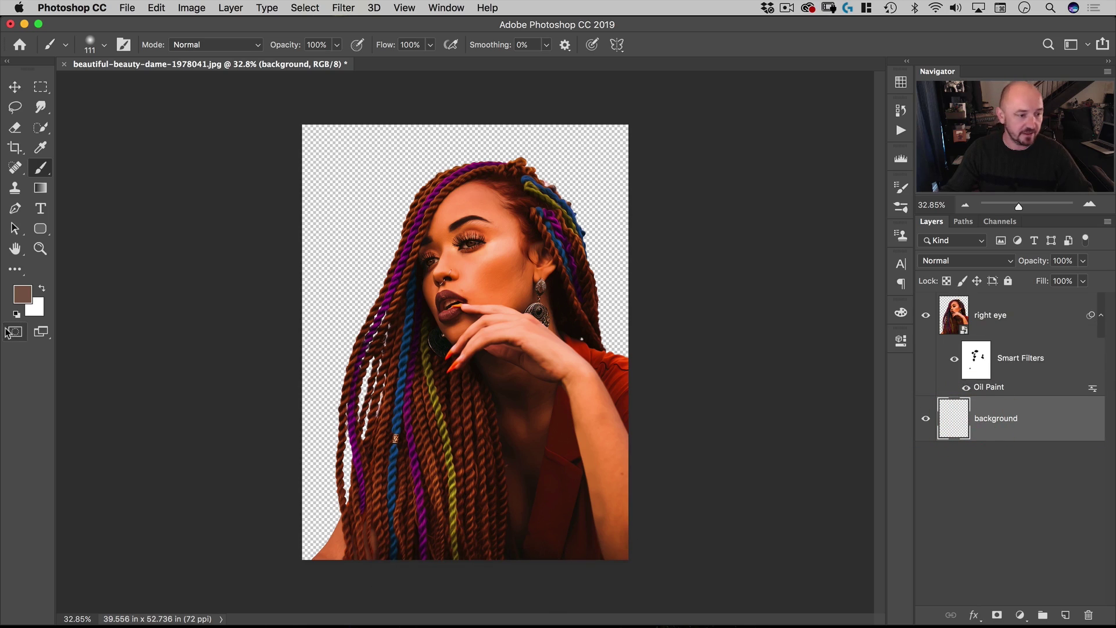
Set the foreground colour to orange ffa800 and fill the background layer with it
{"action": "left_click", "coordinate": [19, 299]}
{"action": "left_click_drag", "start_coordinate": [200, 234], "coordinate": [198, 221]}
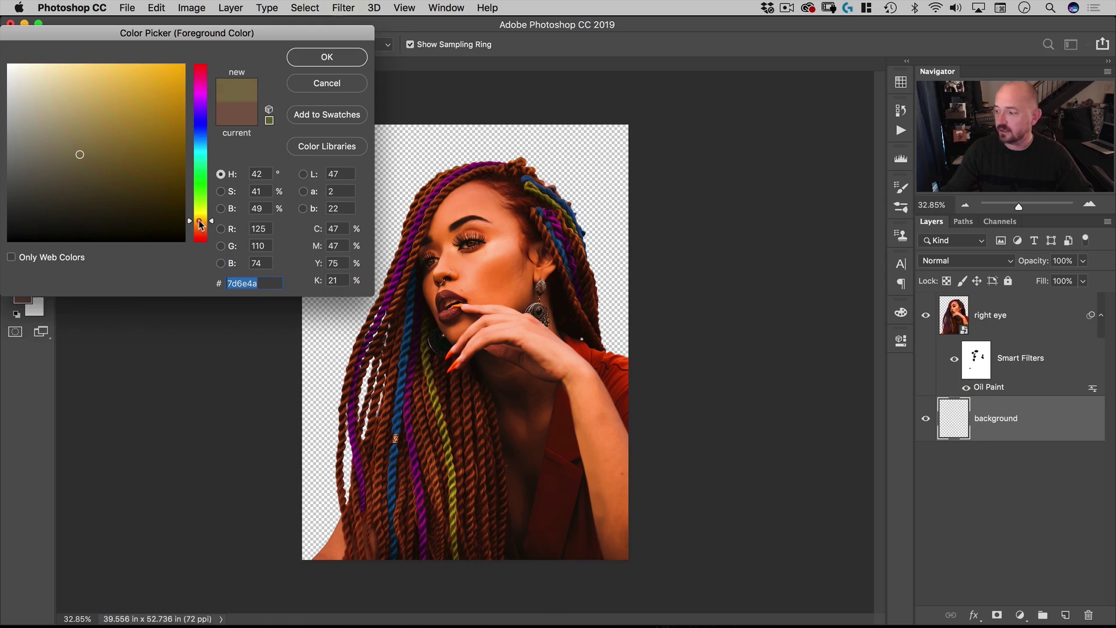
{"action": "type", "text": "ffa800"}
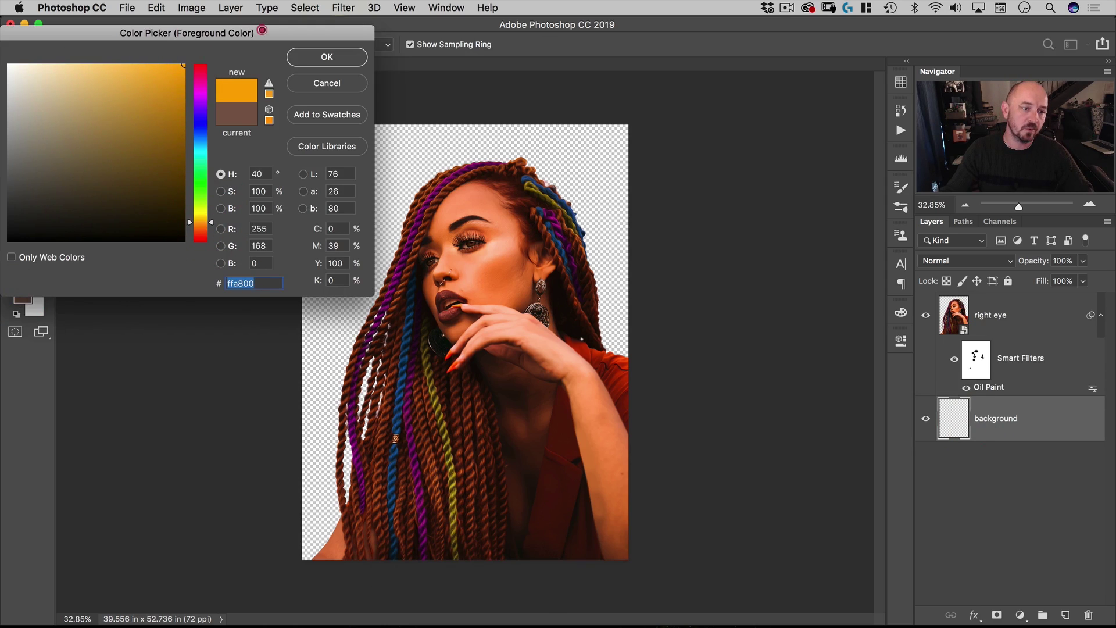
{"action": "left_click_drag", "start_coordinate": [263, 32], "coordinate": [599, 88]}
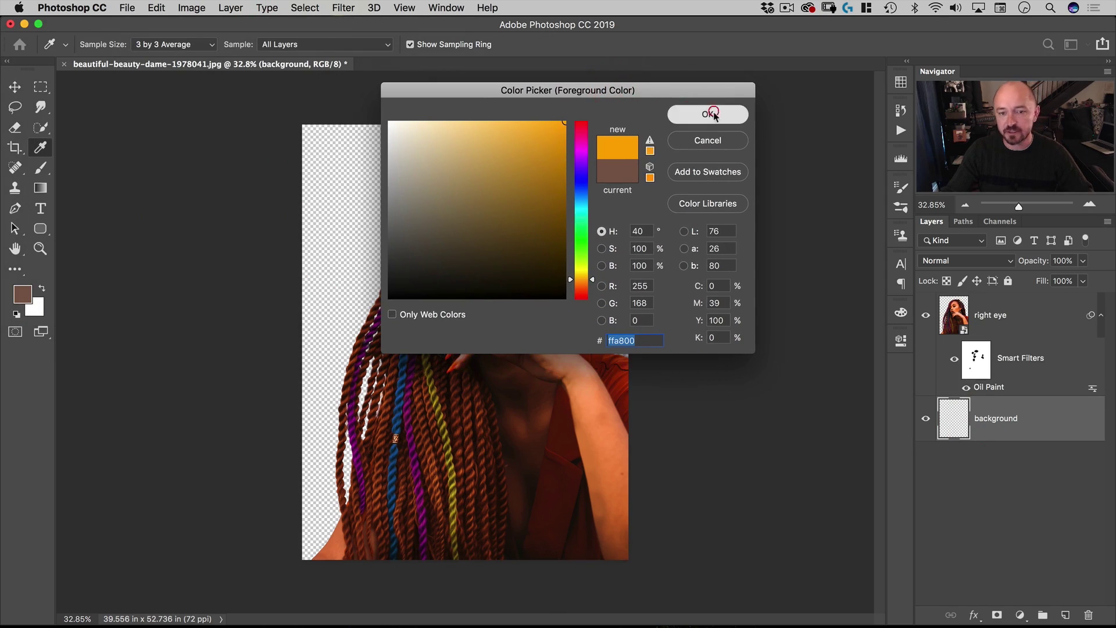
{"action": "left_click", "coordinate": [643, 102]}
{"action": "key", "text": "b"}
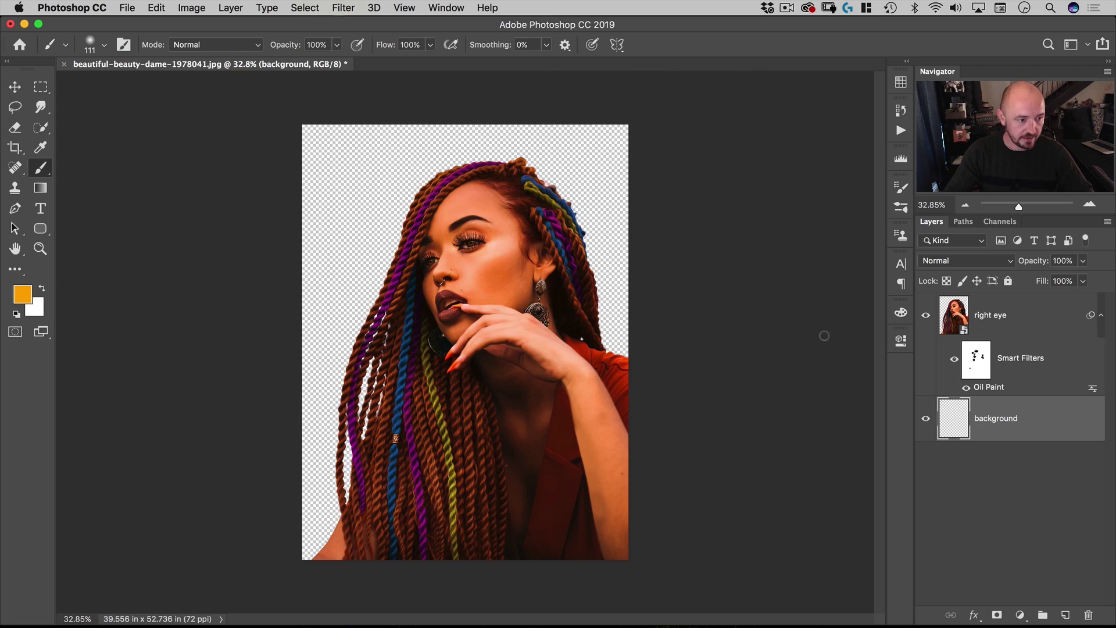
{"action": "key", "text": "v"}
{"action": "key", "text": "alt+BackSpace"}
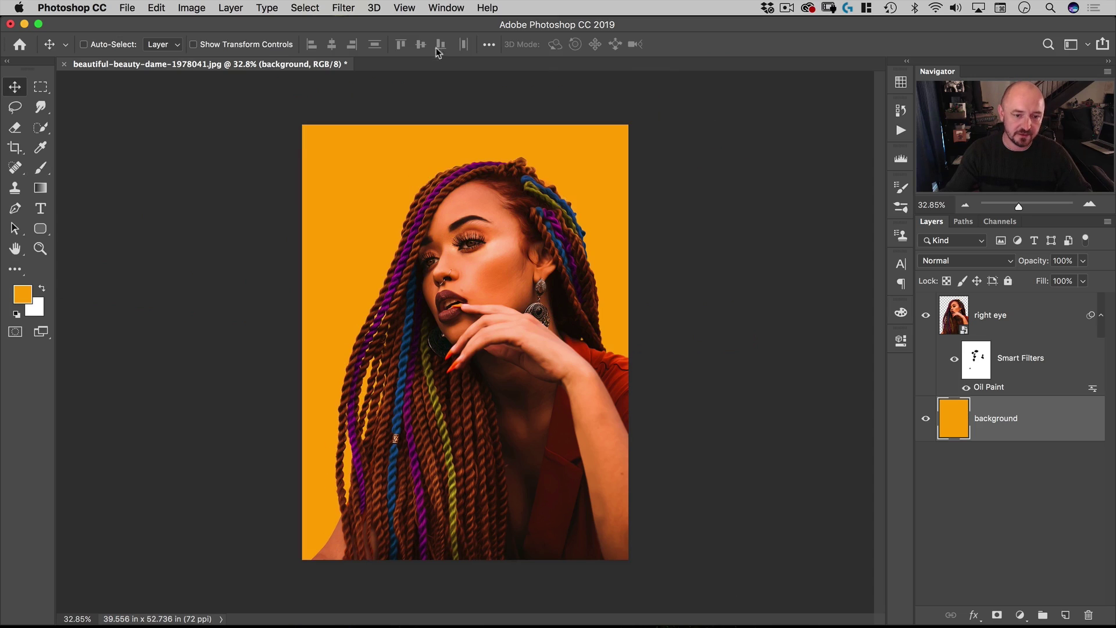
Add a new layer above the background layer and set the foreground colour to yellow-orange ffba00
{"action": "left_click", "coordinate": [1065, 614]}
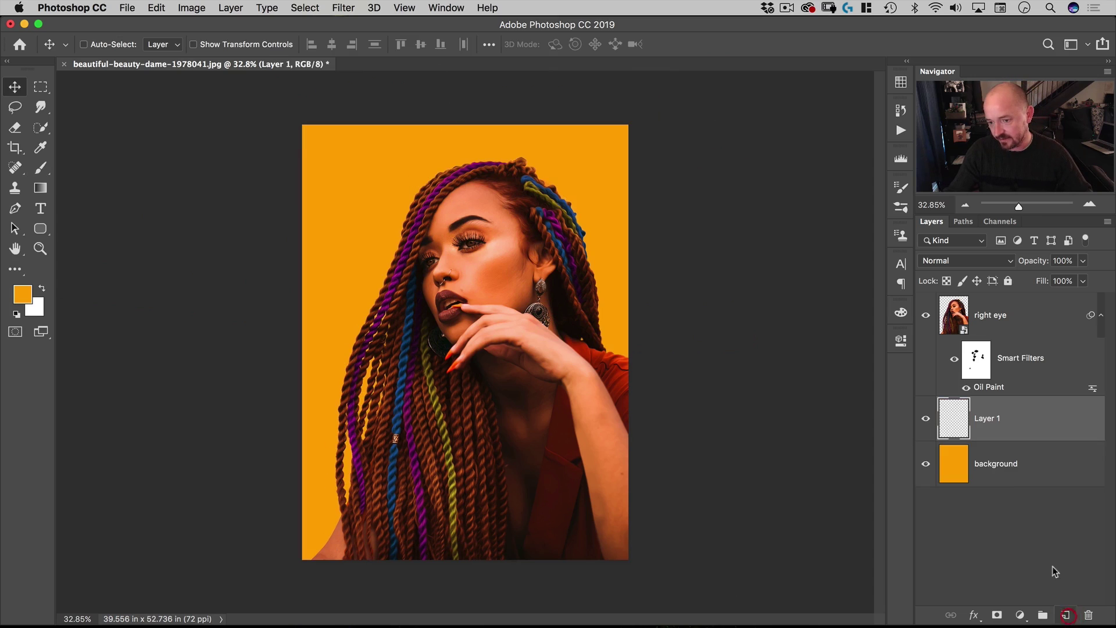
{"action": "left_click", "coordinate": [21, 297]}
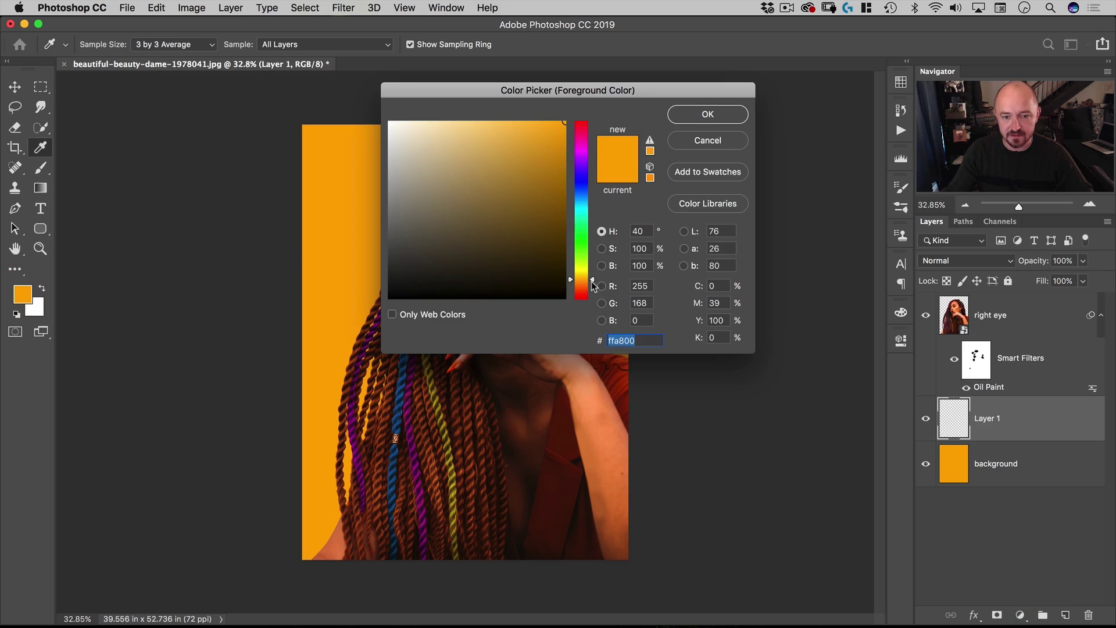
{"action": "left_click_drag", "start_coordinate": [592, 281], "coordinate": [592, 278]}
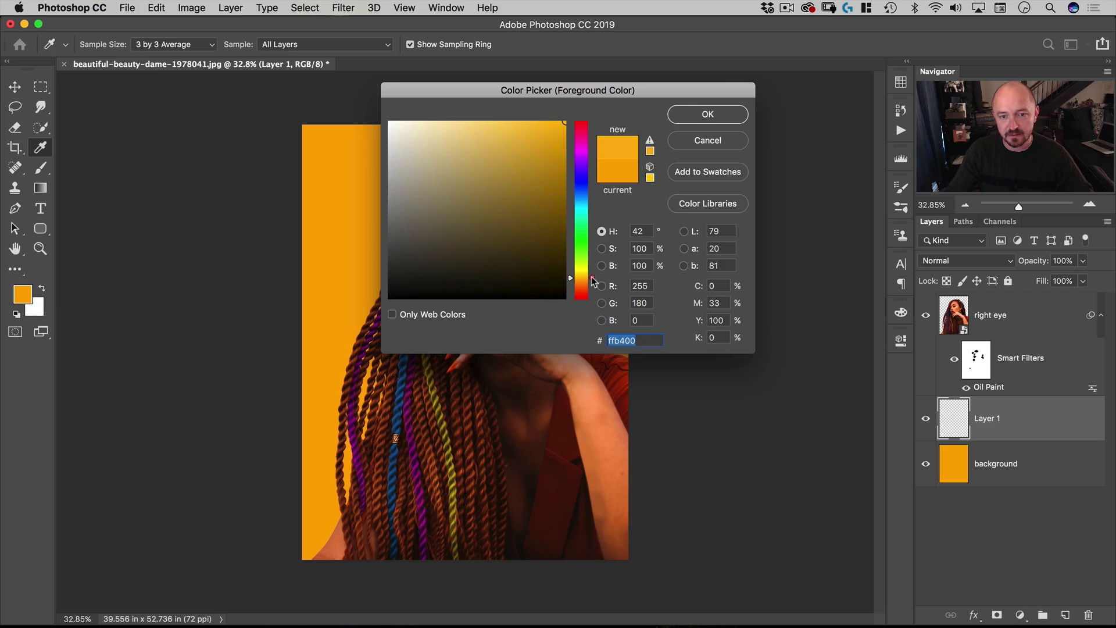
{"action": "left_click", "coordinate": [717, 114]}
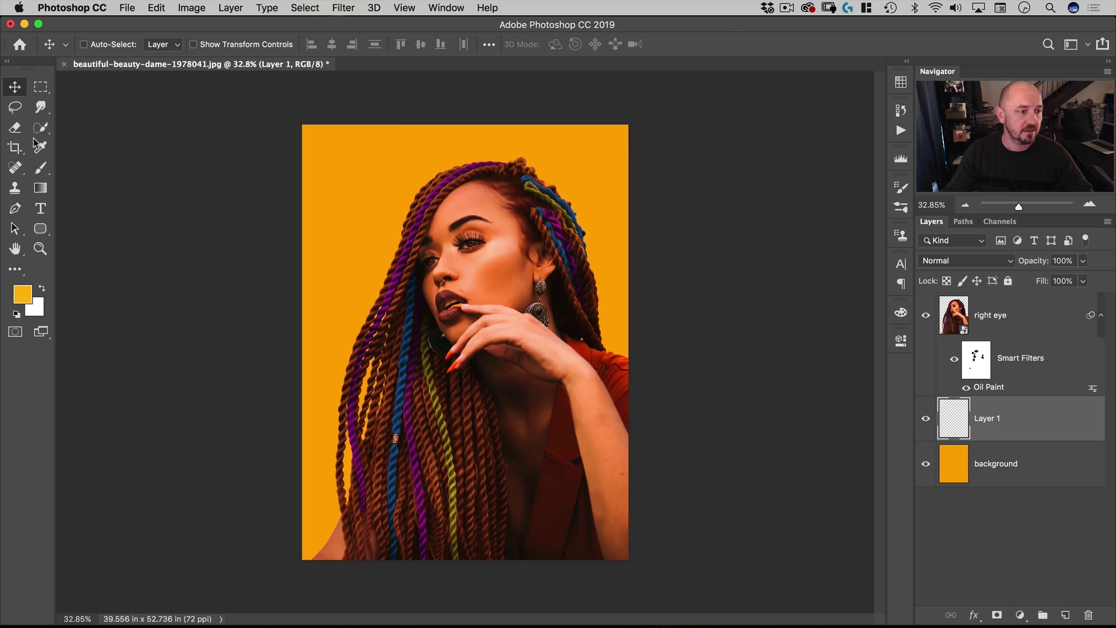
Apply a linear Foreground to Transparent gradient straight down from the top of the canvas on Layer 1
{"action": "left_click", "coordinate": [40, 189]}
{"action": "key", "text": "i"}
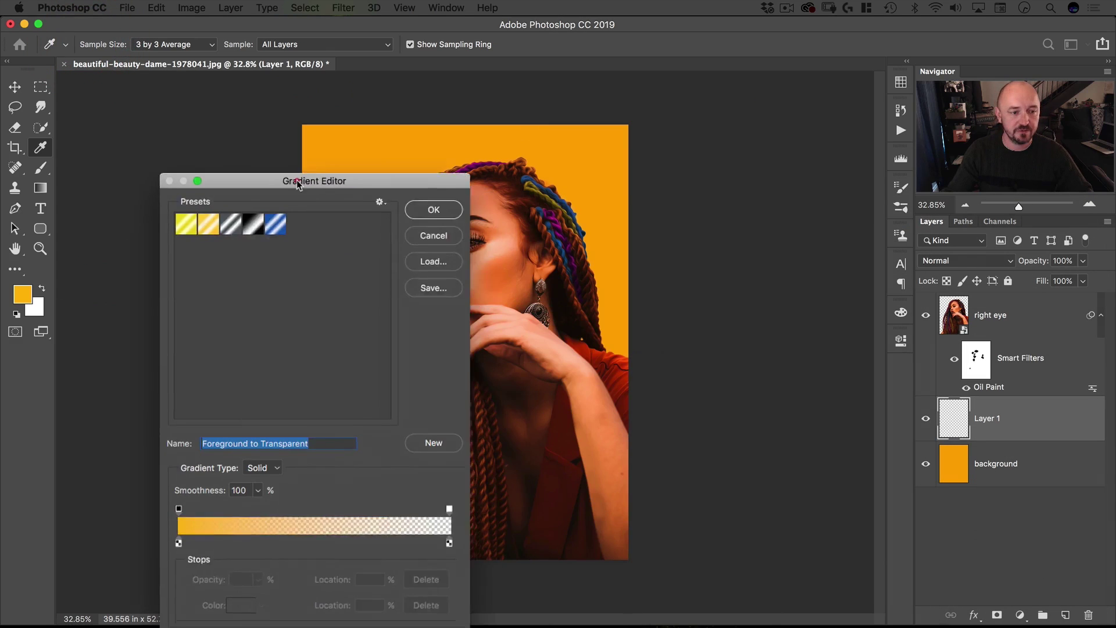
{"action": "left_click_drag", "start_coordinate": [297, 181], "coordinate": [254, 96]}
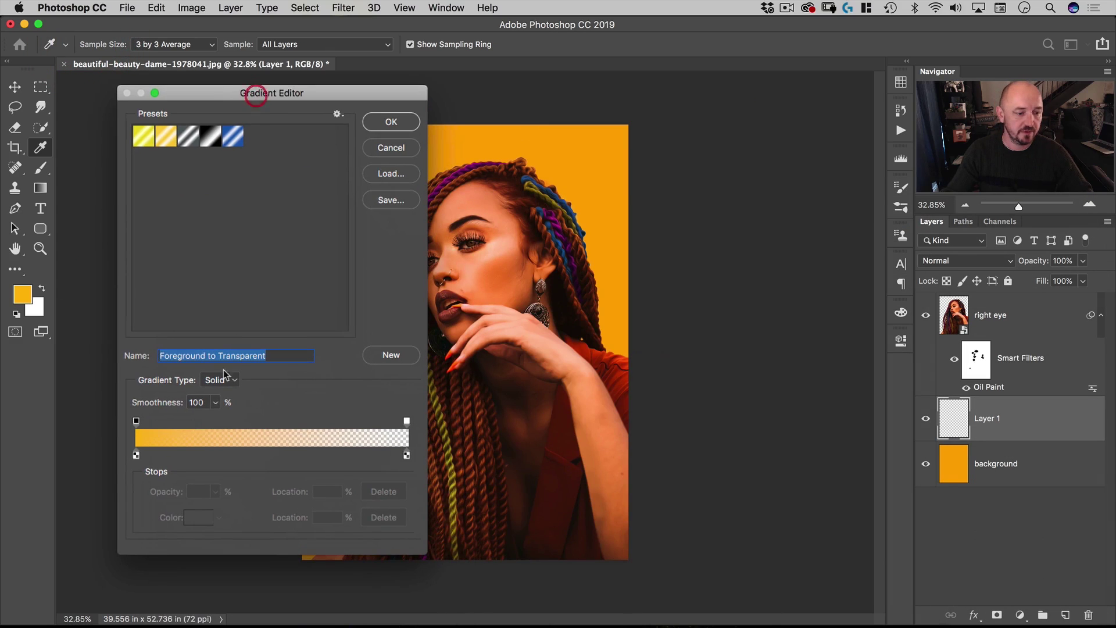
{"action": "left_click", "coordinate": [389, 122]}
{"action": "left_click_drag", "start_coordinate": [392, 122], "coordinate": [379, 370]}
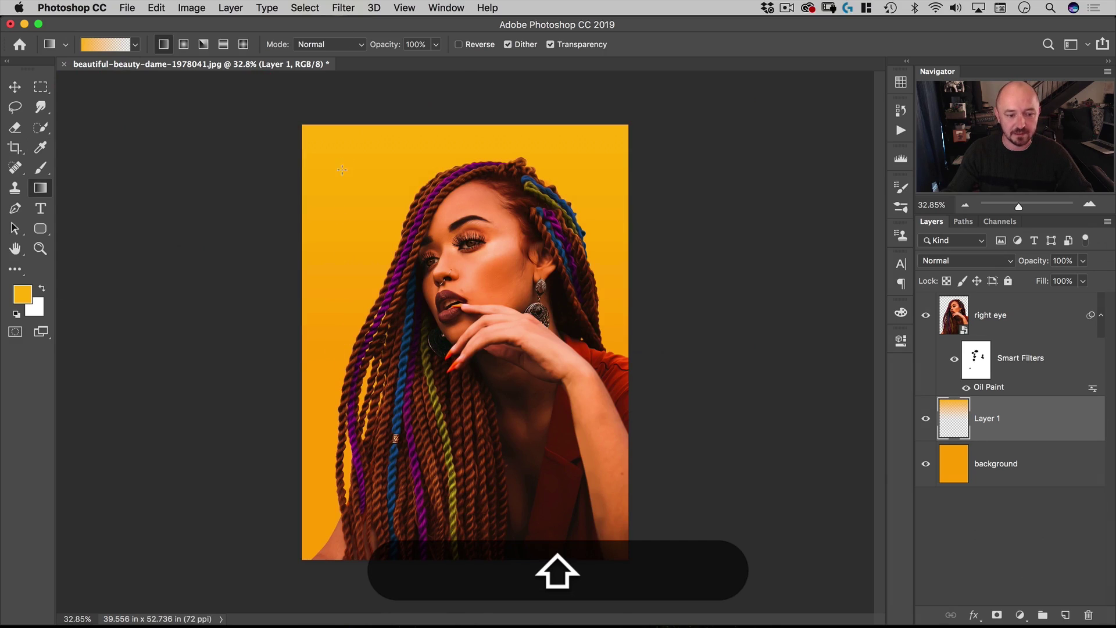
Set a deeper orange foreground colour and apply the same gradient upward from the bottom of the canvas on Layer 1
{"action": "left_click", "coordinate": [22, 295]}
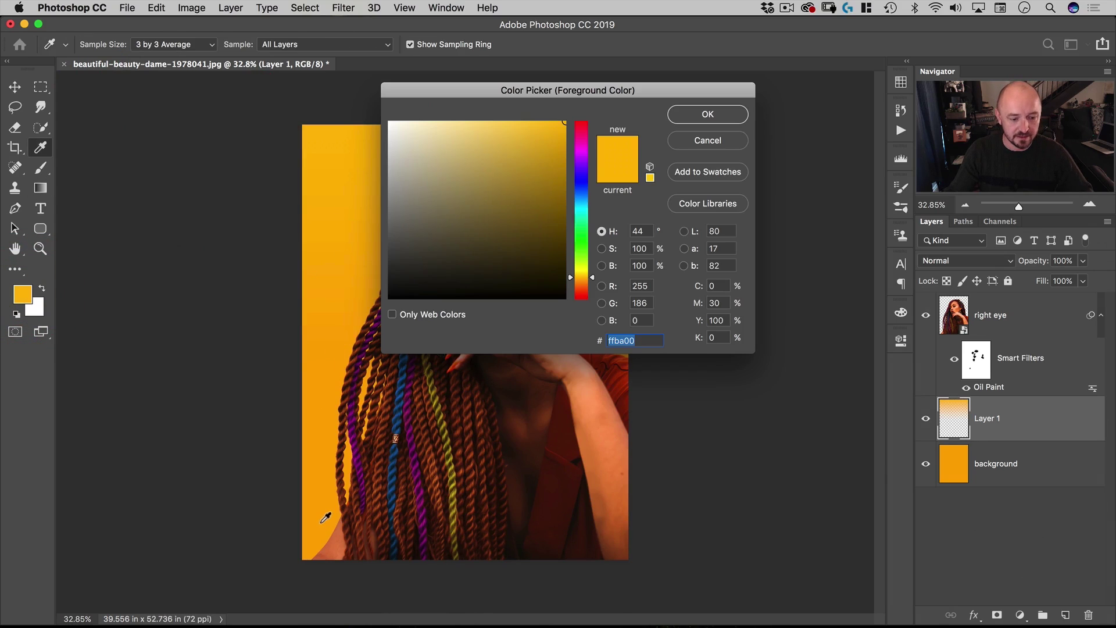
{"action": "left_click", "coordinate": [321, 511]}
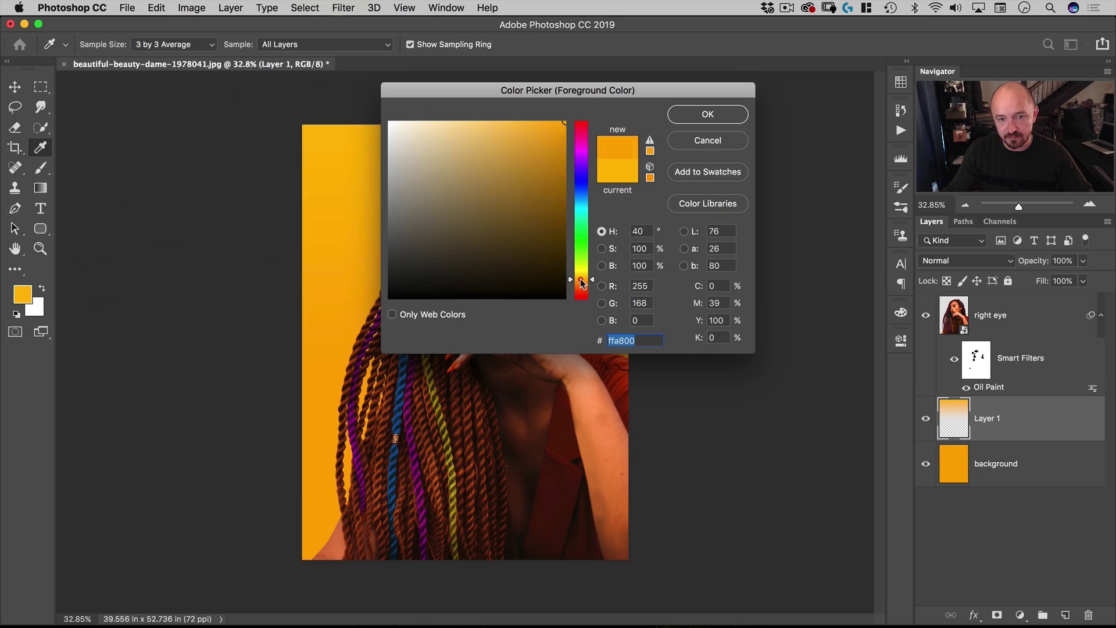
{"action": "left_click", "coordinate": [700, 113]}
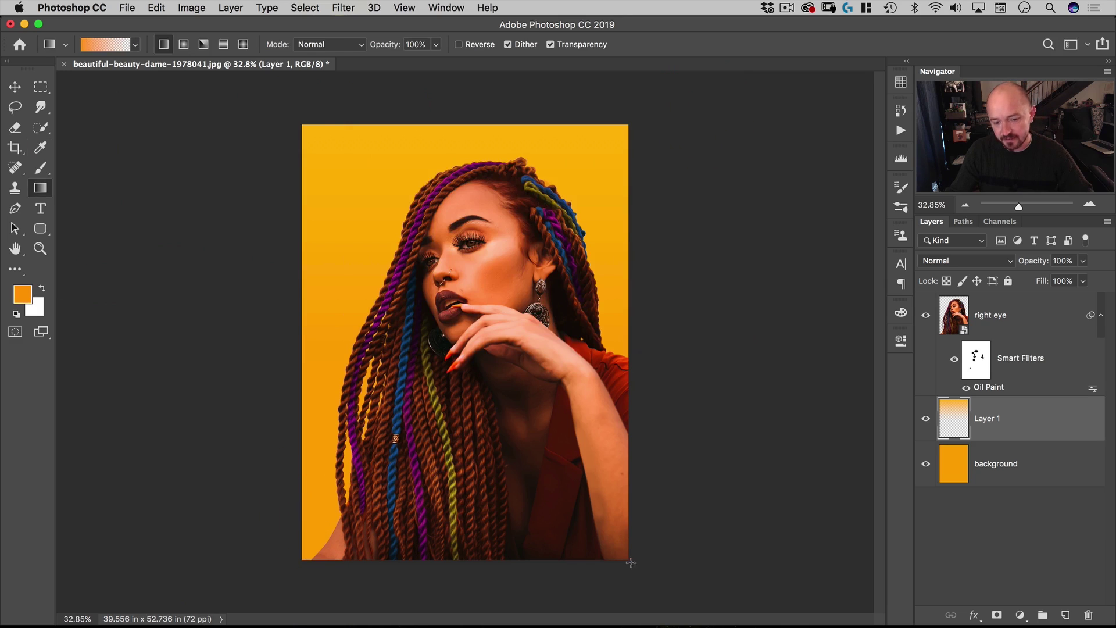
{"action": "left_click_drag", "start_coordinate": [307, 559], "coordinate": [349, 234]}
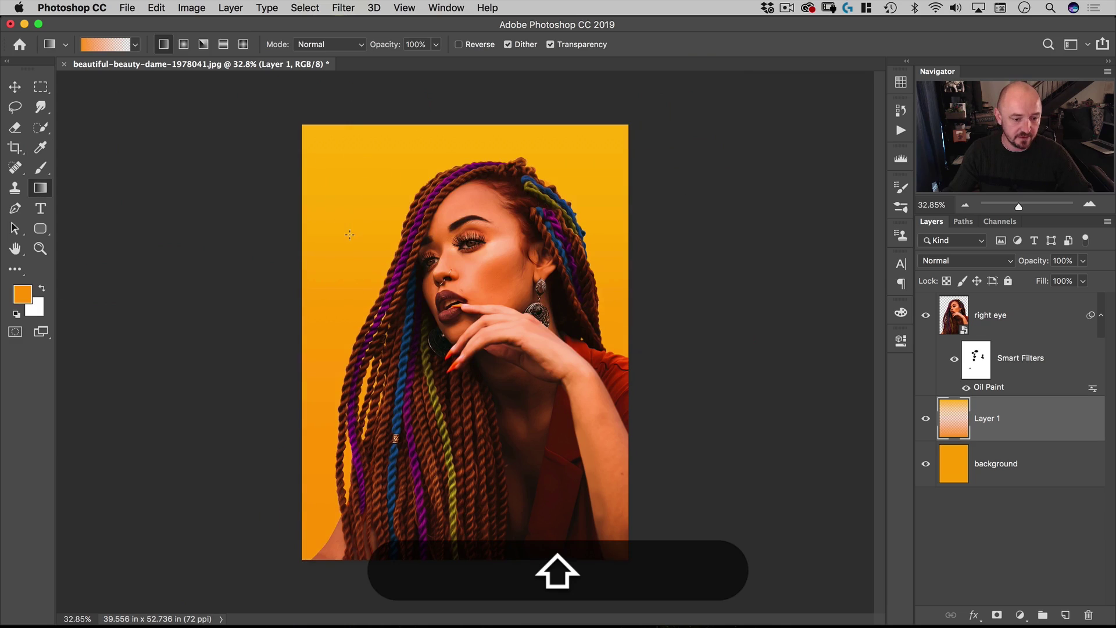
{"action": "key", "text": "shift+v"}
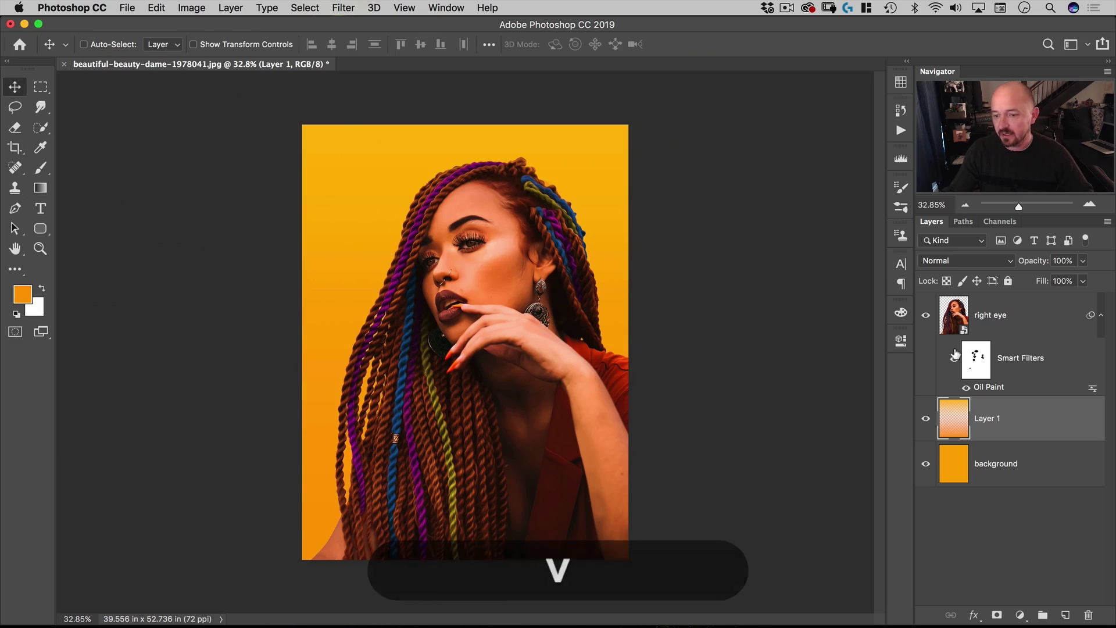
Load the woman's outline from the right eye layer as a selection and add a layer named white glow above Layer 1
{"action": "left_click", "coordinate": [989, 314]}
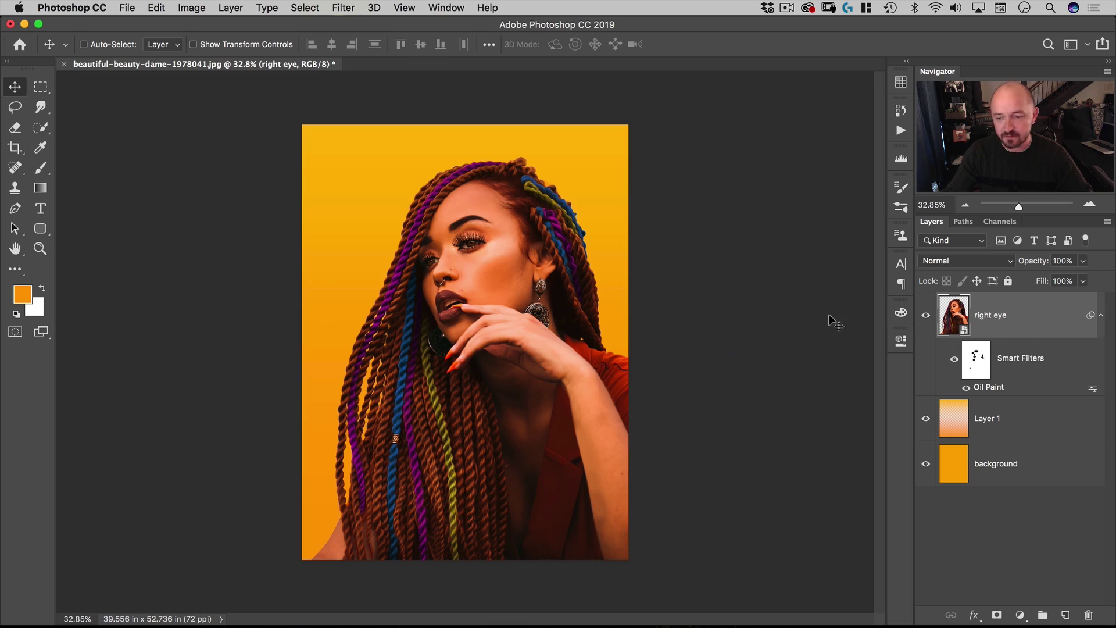
{"action": "key", "text": "super"}
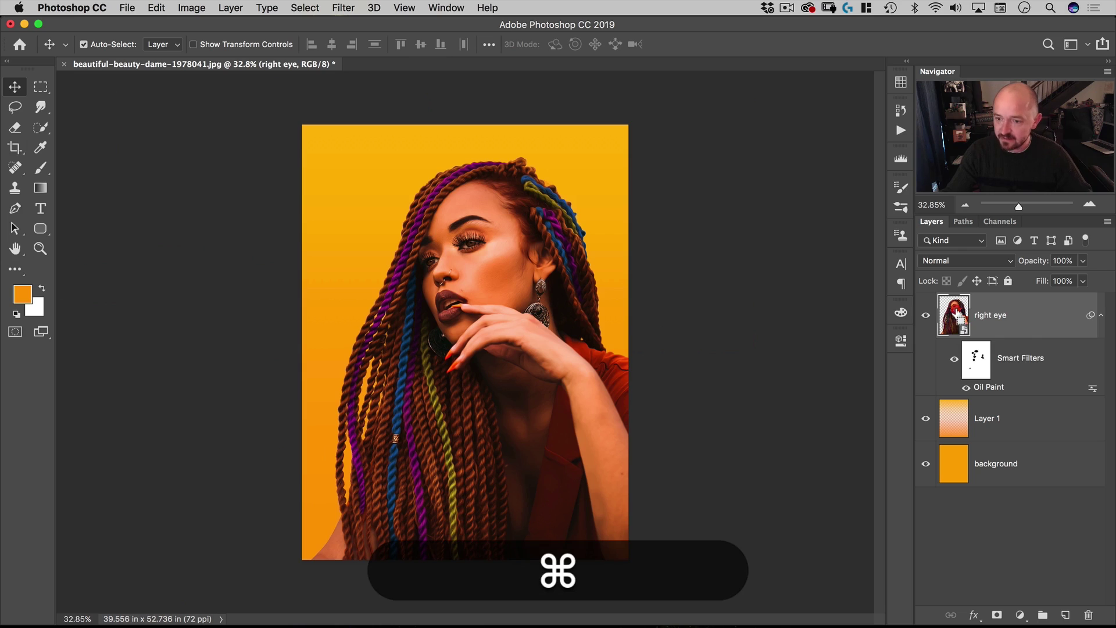
{"action": "left_click", "coordinate": [957, 314], "text": "super"}
{"action": "left_click", "coordinate": [999, 416]}
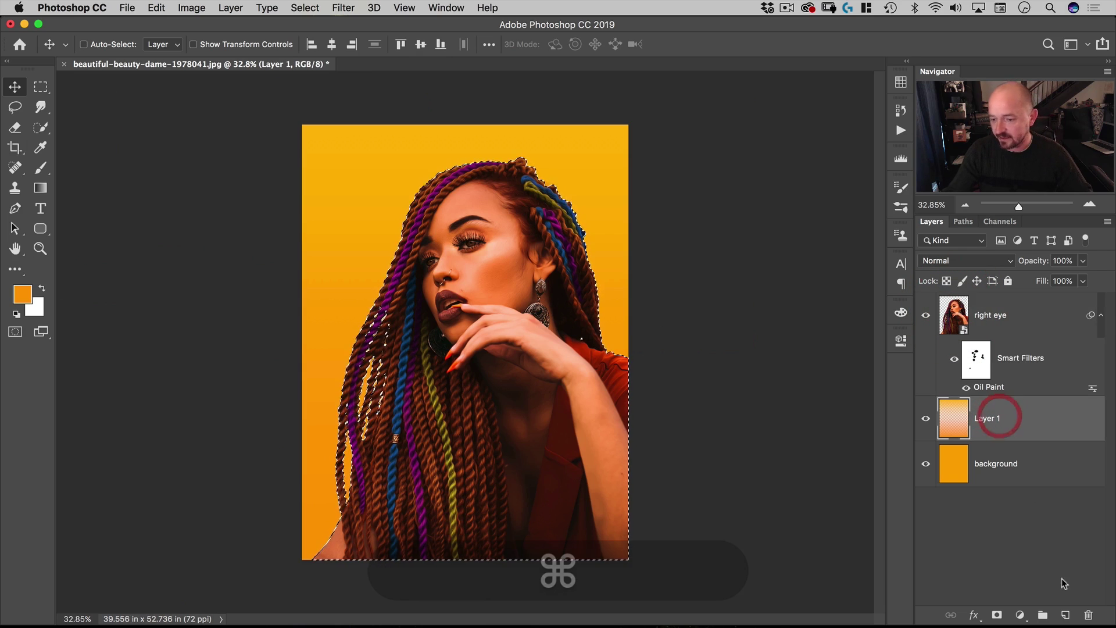
{"action": "left_click", "coordinate": [1065, 614]}
{"action": "double_click", "coordinate": [987, 418]}
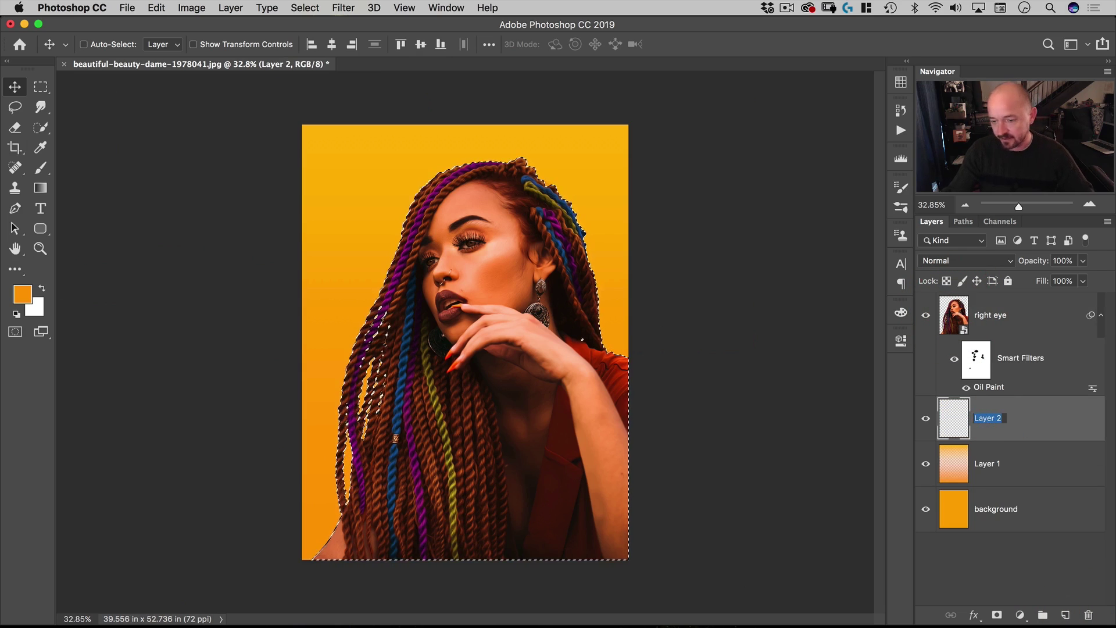
{"action": "type", "text": "white glow"}
{"action": "key", "text": "Return"}
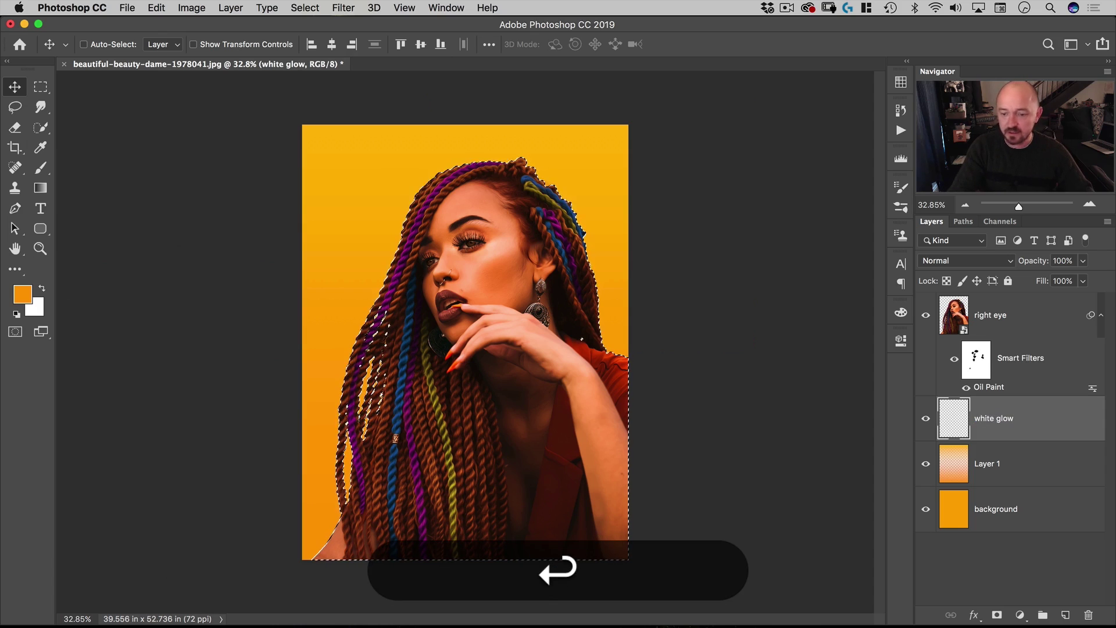
Reset the colours to black and white, fill the woman-shaped selection on the white glow layer with white and deselect
{"action": "key", "text": "d"}
{"action": "key", "text": "super+BackSpace"}
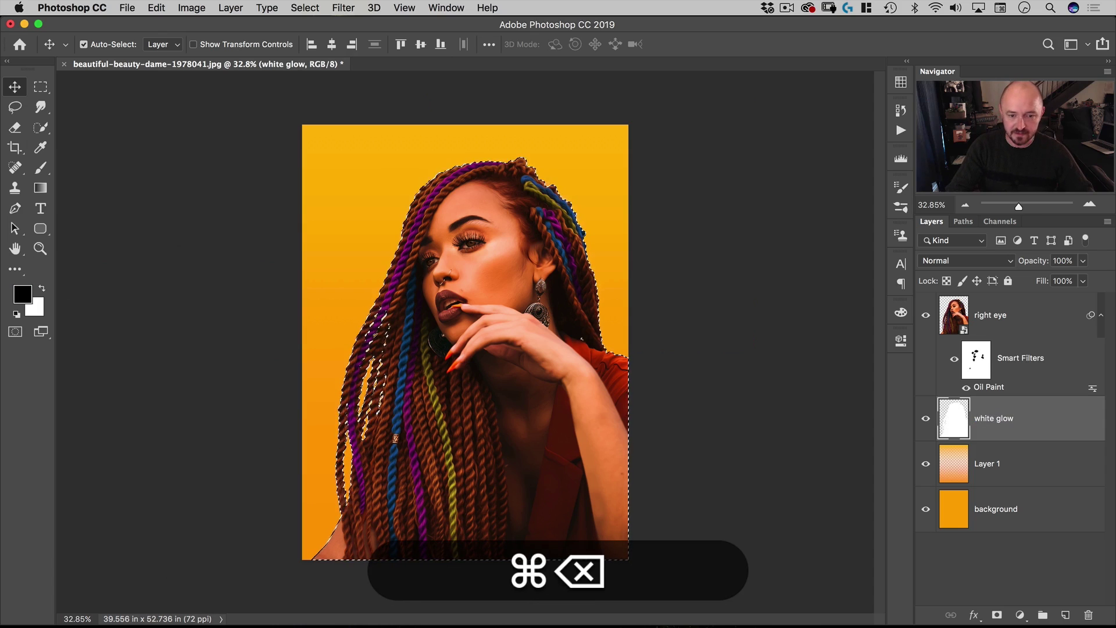
{"action": "key", "text": "super+d"}
{"action": "key", "text": "super+v"}
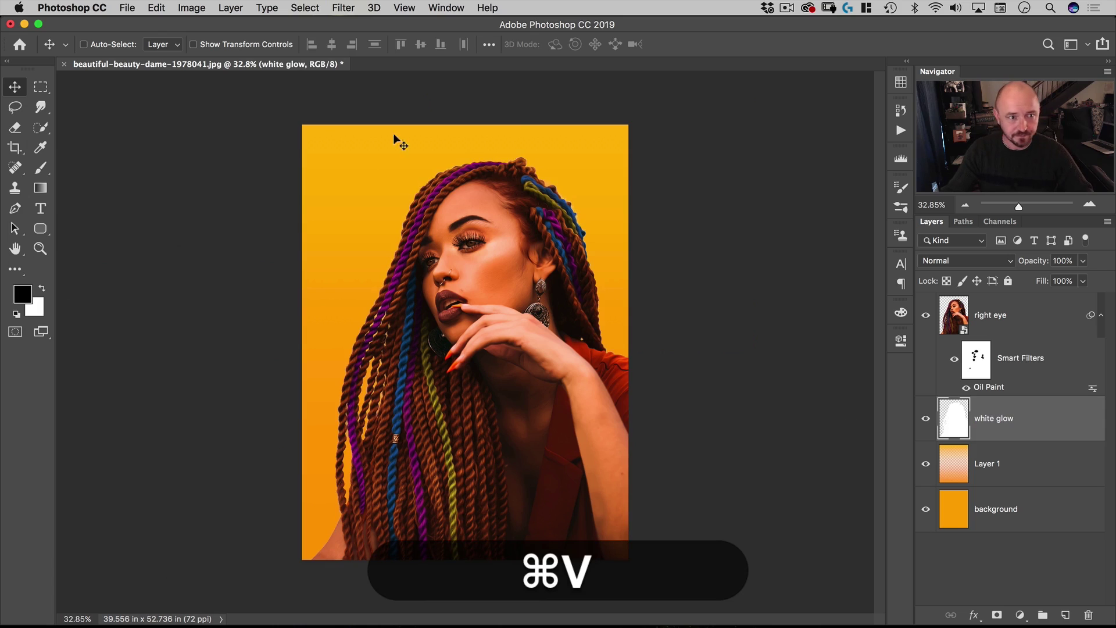
Apply a Gaussian Blur with a 100 pixel radius to the white glow layer
{"action": "left_click", "coordinate": [343, 8]}
{"action": "mouse_move", "coordinate": [433, 181]}
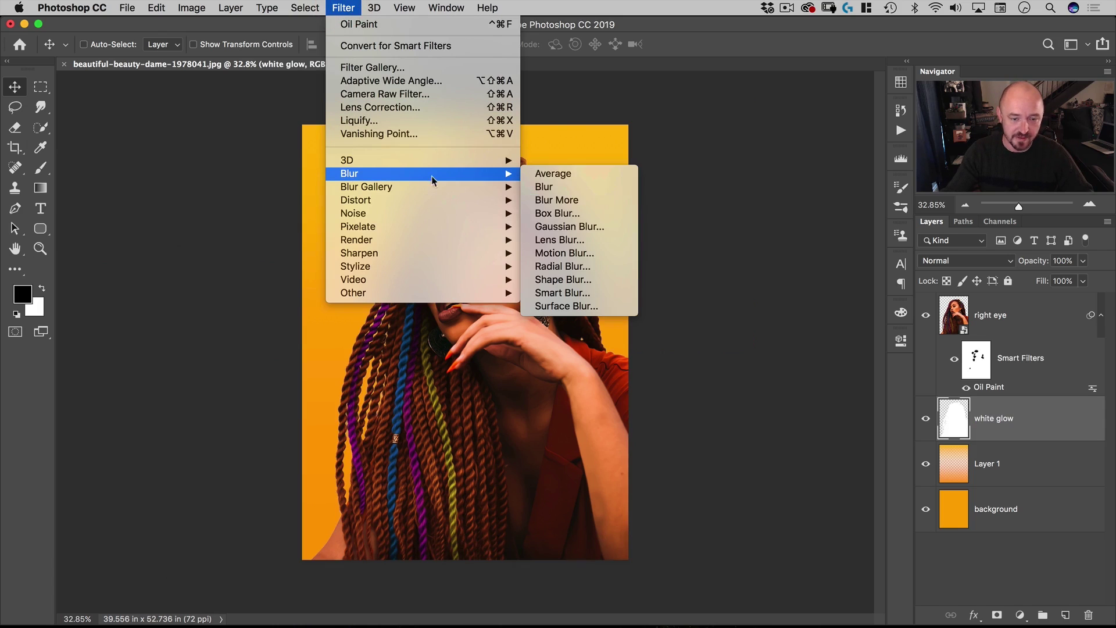
{"action": "left_click", "coordinate": [537, 227]}
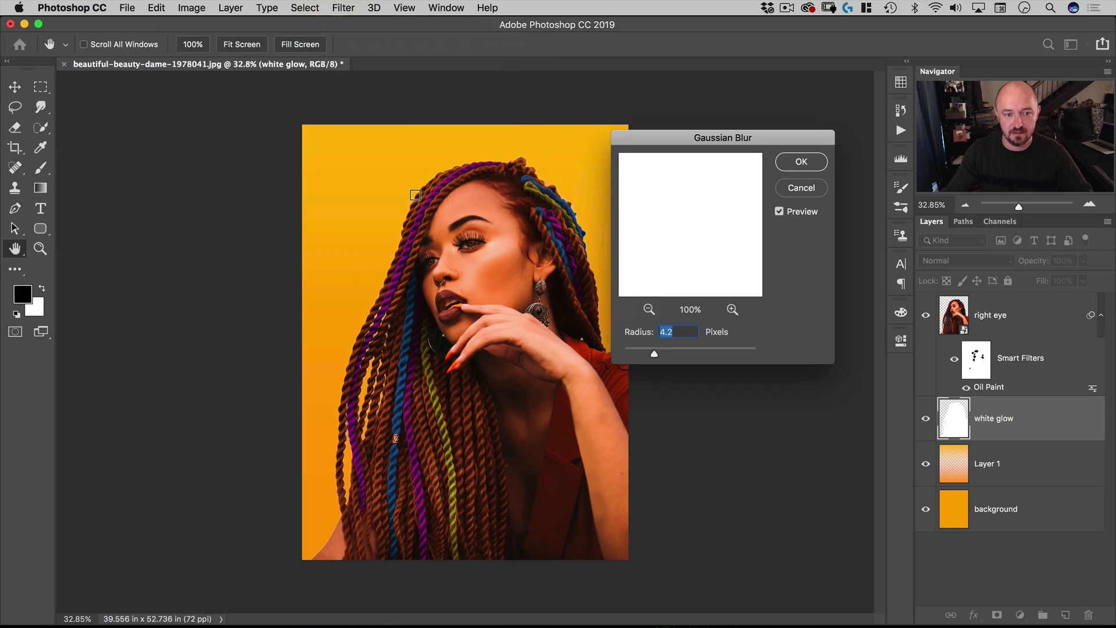
{"action": "left_click_drag", "start_coordinate": [673, 356], "coordinate": [708, 356]}
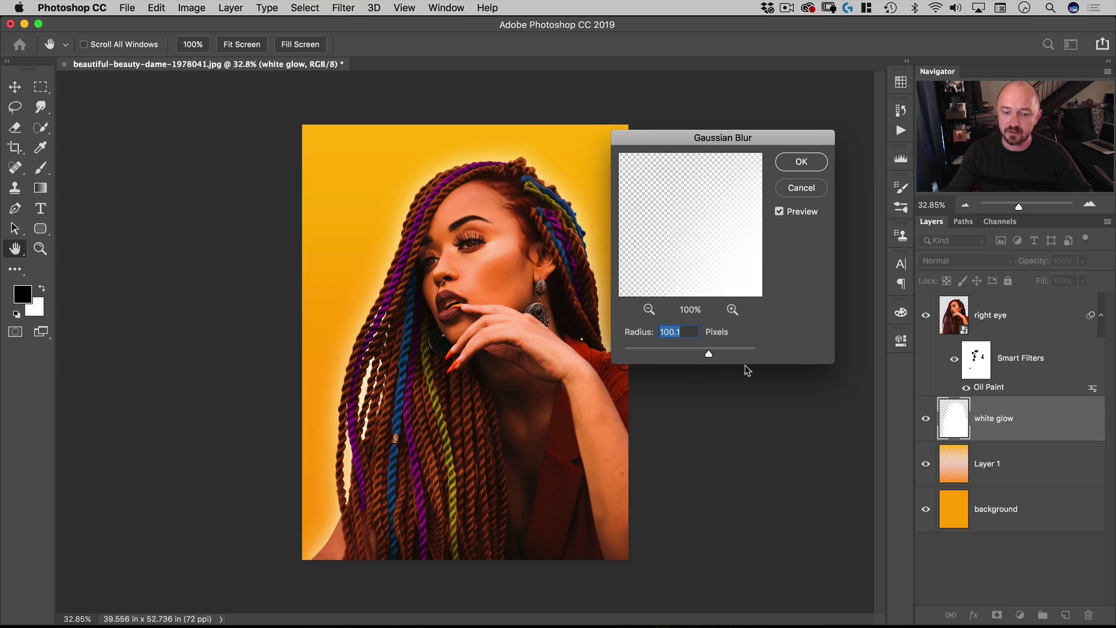
{"action": "type", "text": "100"}
{"action": "key", "text": "Return"}
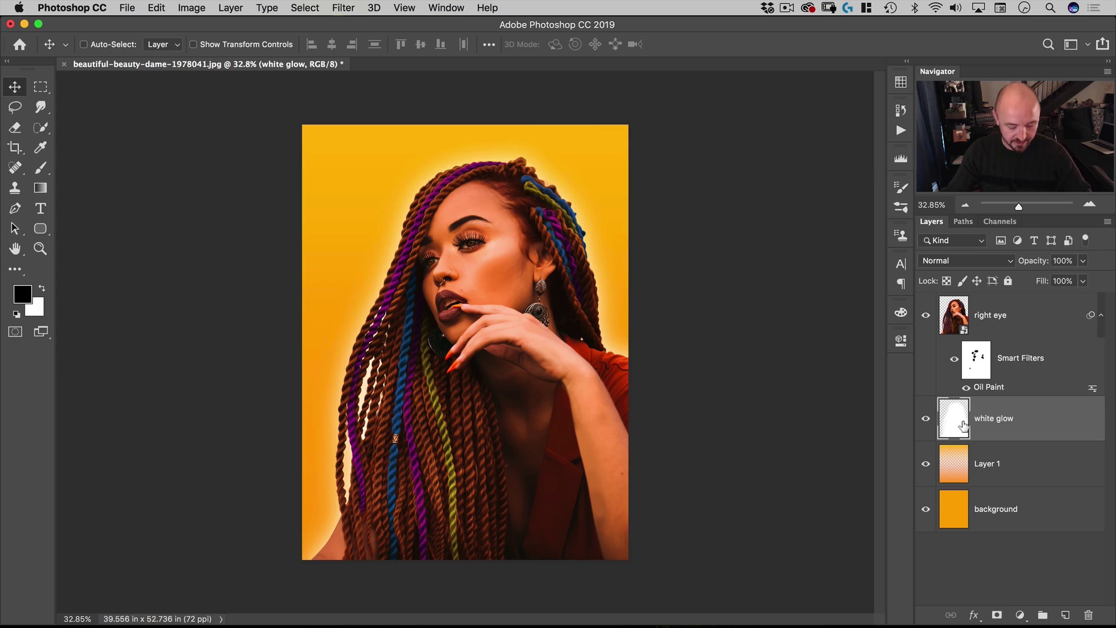
Strengthen the glow by duplicating the white glow layer and merging the copy down, and compare the image with and without it
{"action": "key", "text": "super+j"}
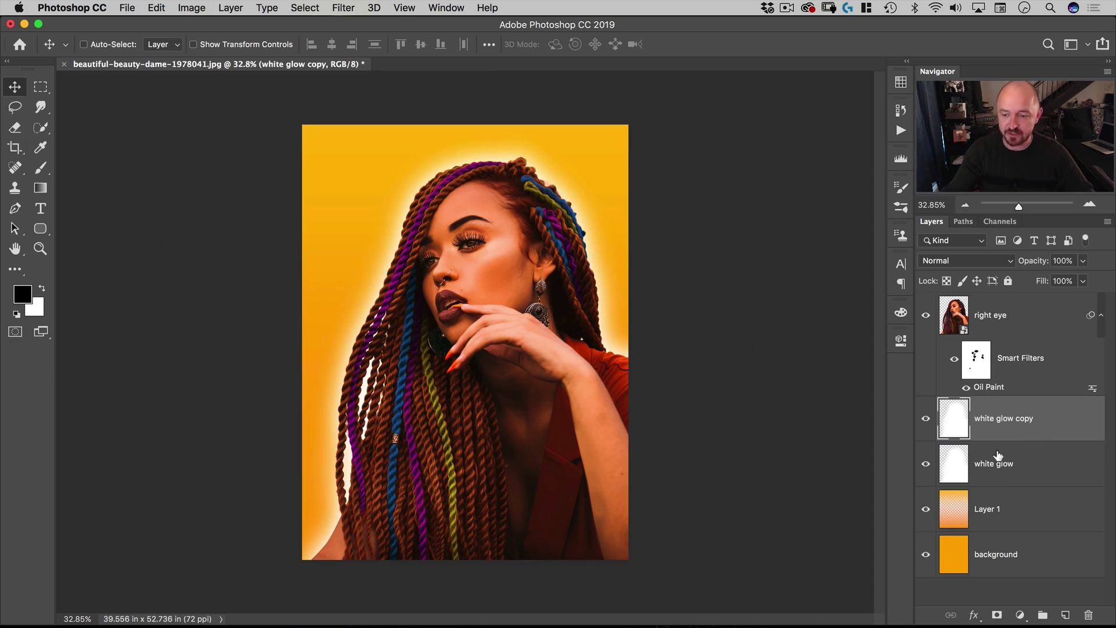
{"action": "key", "text": "super+e"}
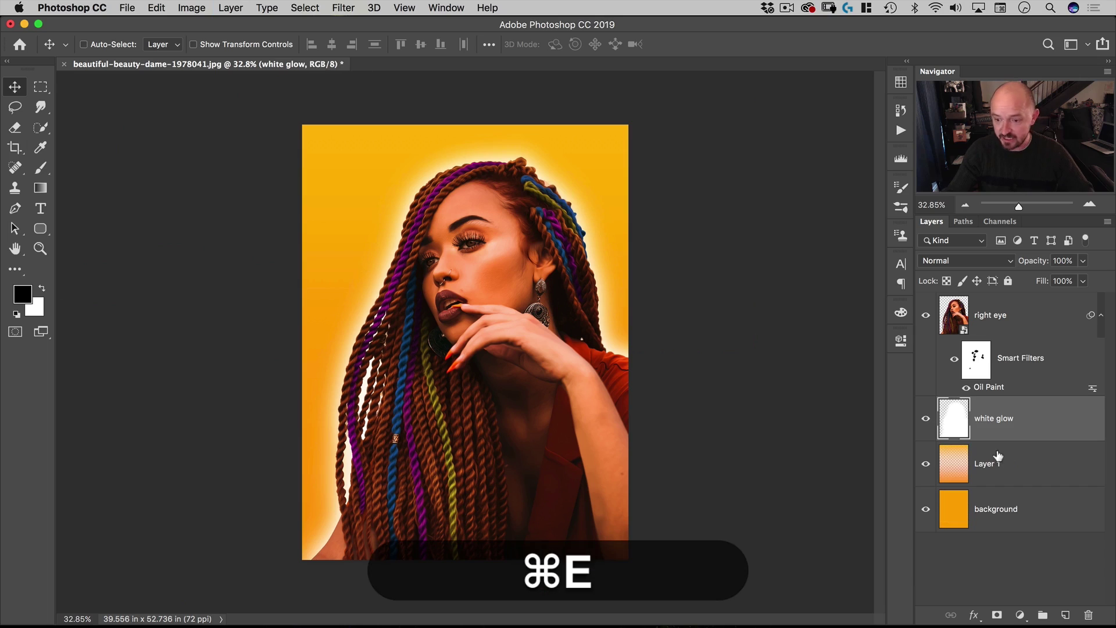
{"action": "left_click", "coordinate": [926, 418]}
{"action": "left_click", "coordinate": [926, 419]}
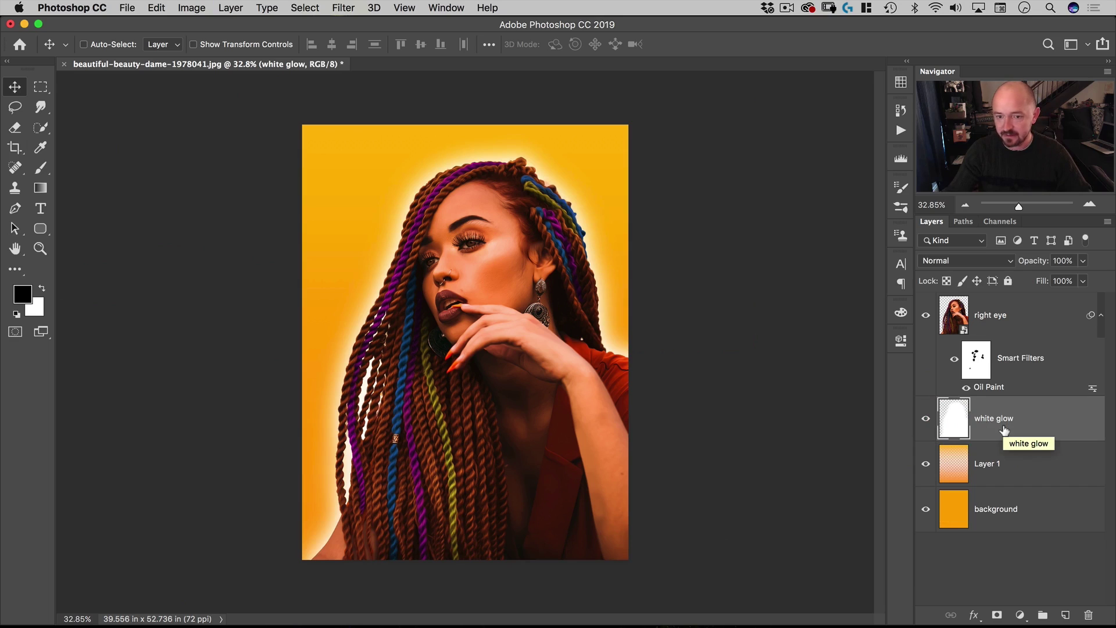
Activate the Brush tool and add a new layer named white edges above the white glow layer
{"action": "left_click", "coordinate": [41, 171]}
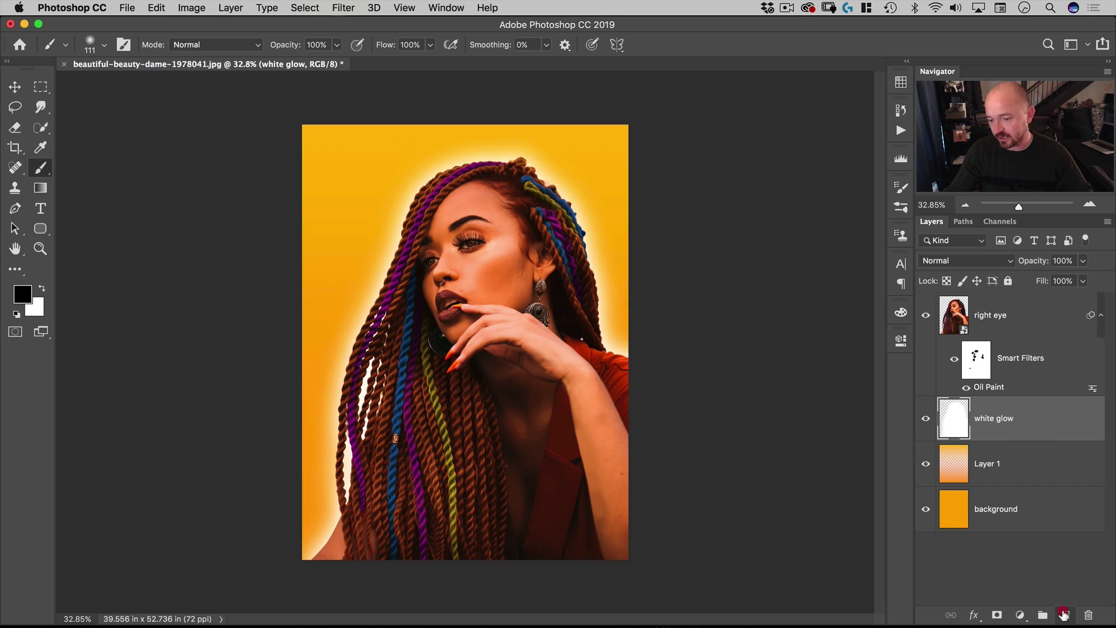
{"action": "left_click", "coordinate": [1066, 615]}
{"action": "double_click", "coordinate": [990, 417]}
{"action": "type", "text": "white edges"}
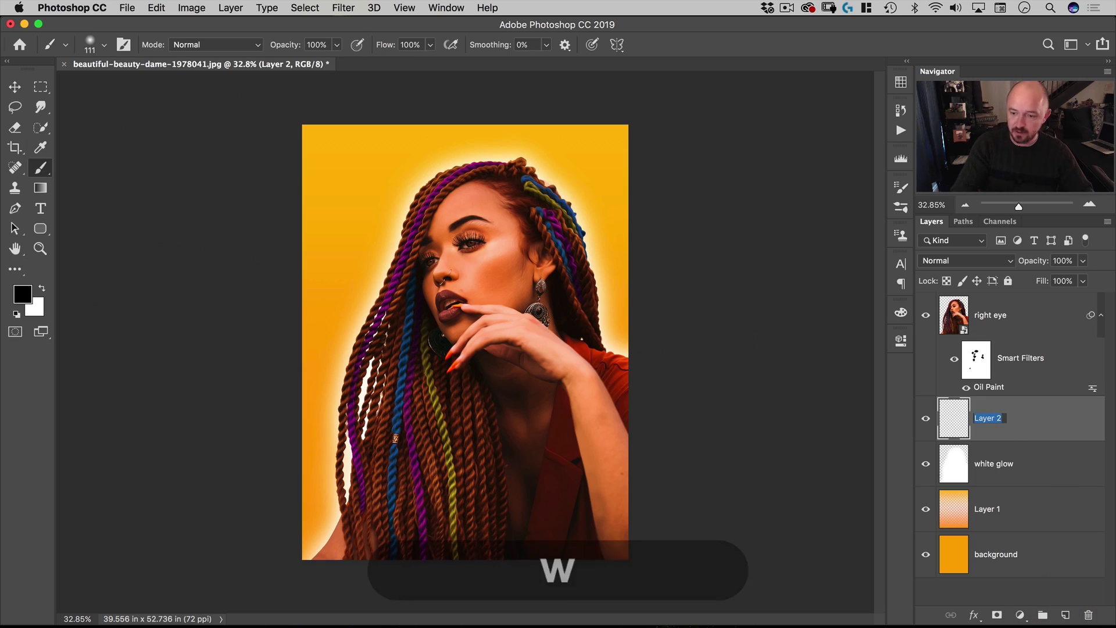
{"action": "key", "text": "Return"}
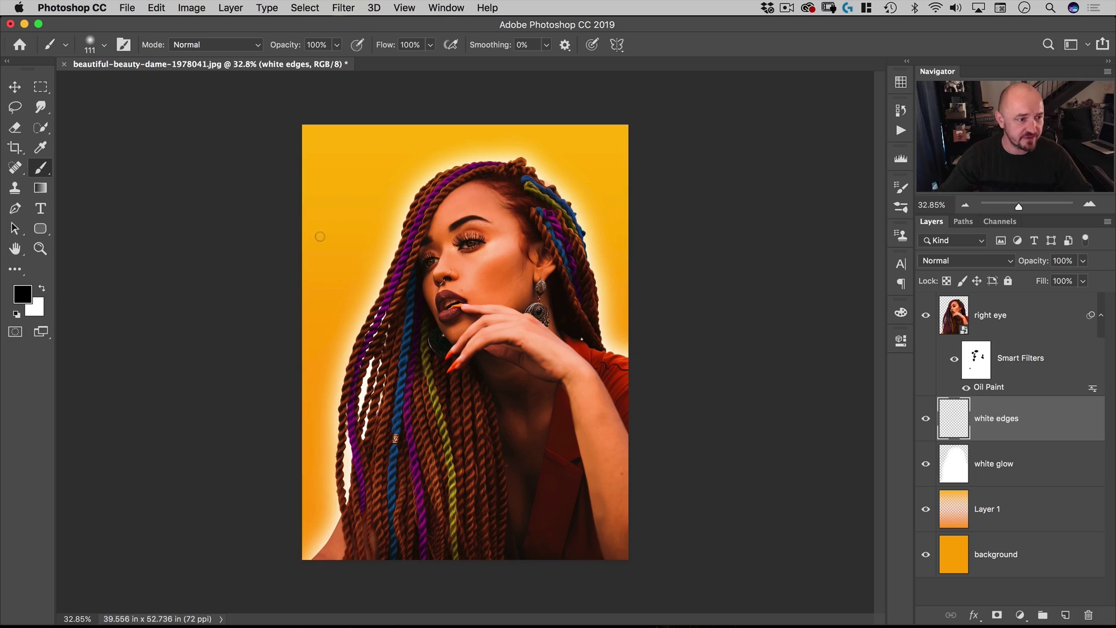
Collapse the default brush groups and choose the first brush, the thin tapered one, from the shegottahaveit set in nucly tutorial brushes
{"action": "right_click", "coordinate": [355, 217]}
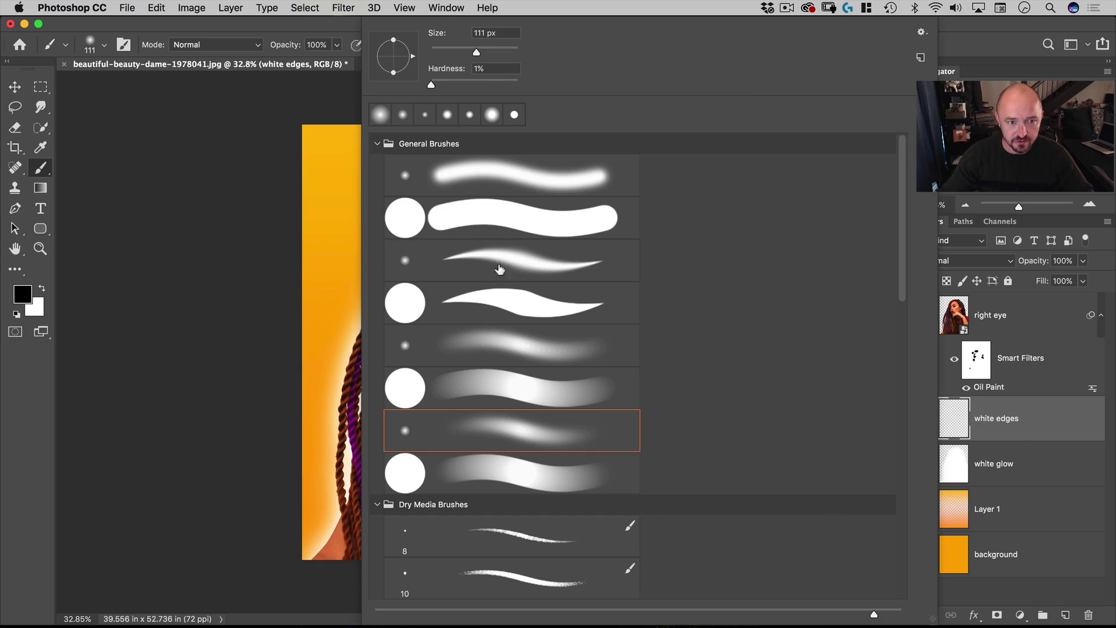
{"action": "left_click", "coordinate": [377, 144]}
{"action": "left_click", "coordinate": [377, 164]}
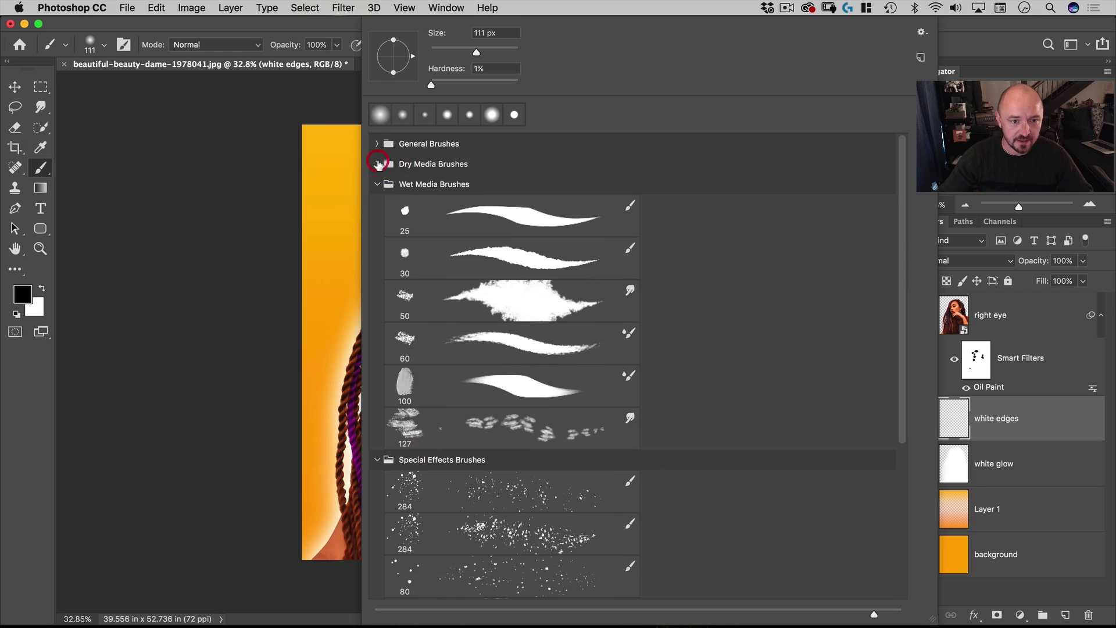
{"action": "left_click", "coordinate": [376, 184]}
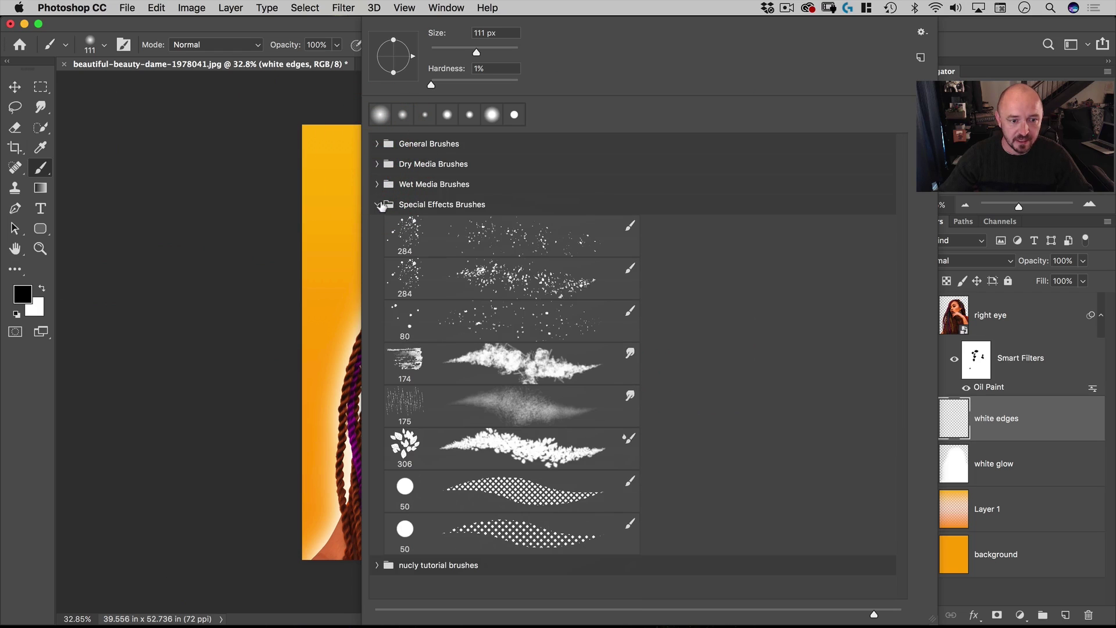
{"action": "left_click", "coordinate": [377, 204]}
{"action": "left_click", "coordinate": [378, 225]}
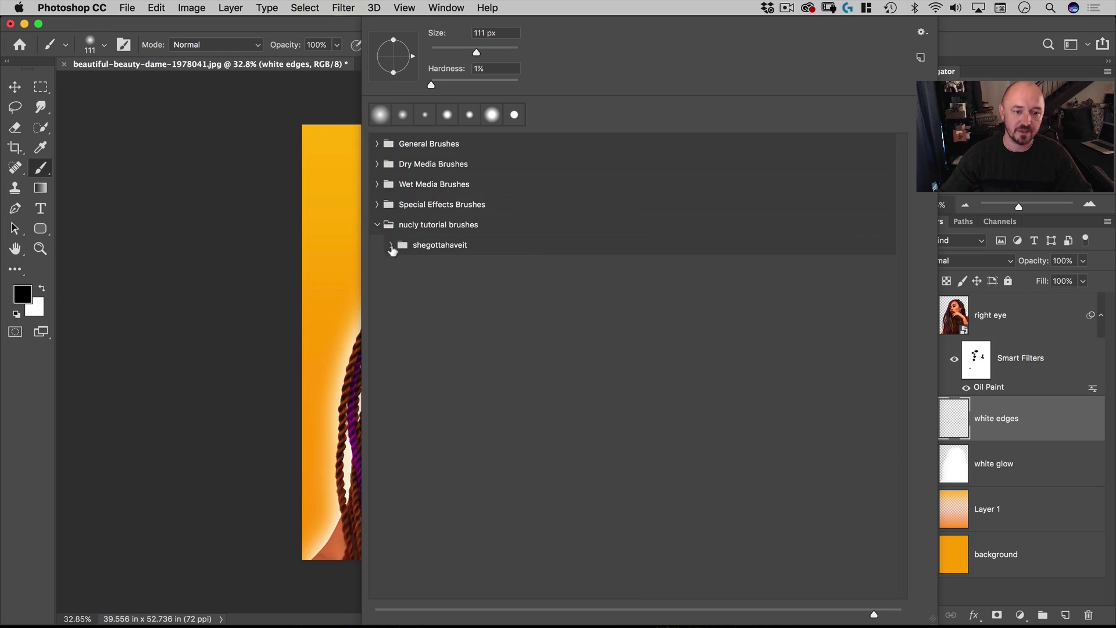
{"action": "left_click", "coordinate": [391, 245]}
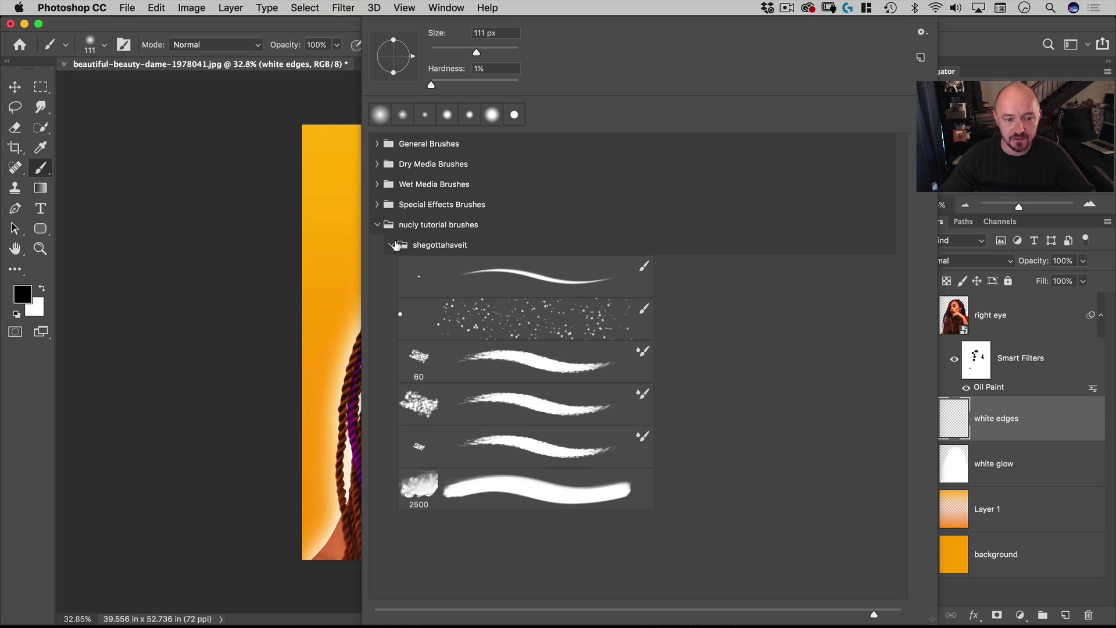
{"action": "left_click", "coordinate": [431, 278]}
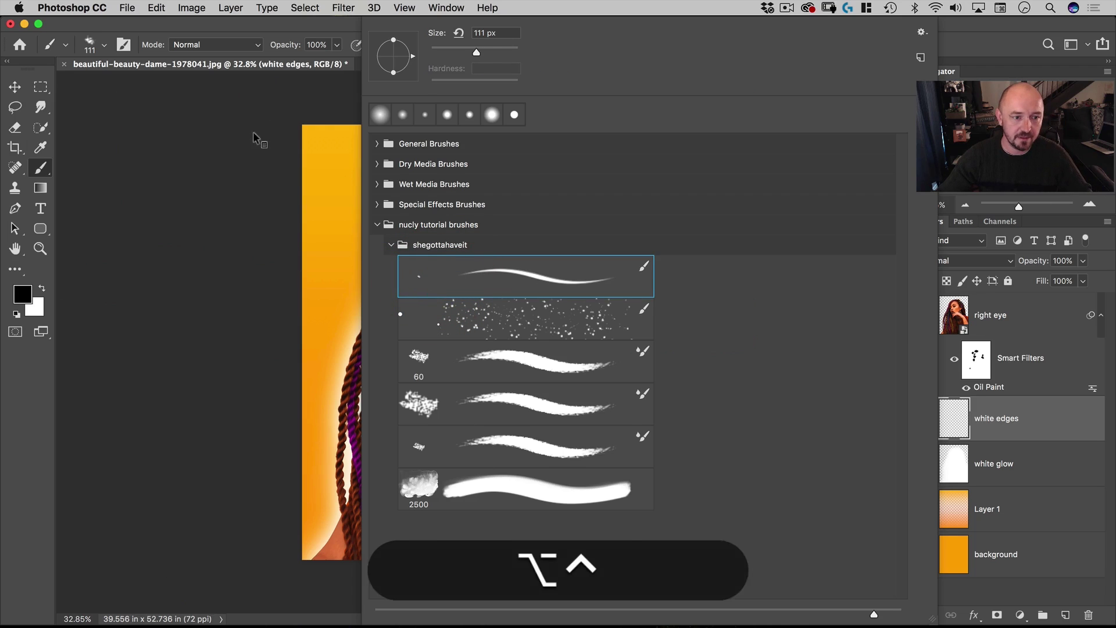
Enlarge the brush to 318 px and paint a white strip along the canvas's top edge on the white edges layer
{"action": "left_click_drag", "start_coordinate": [253, 131], "coordinate": [290, 121]}
{"action": "left_click_drag", "start_coordinate": [428, 165], "coordinate": [453, 159]}
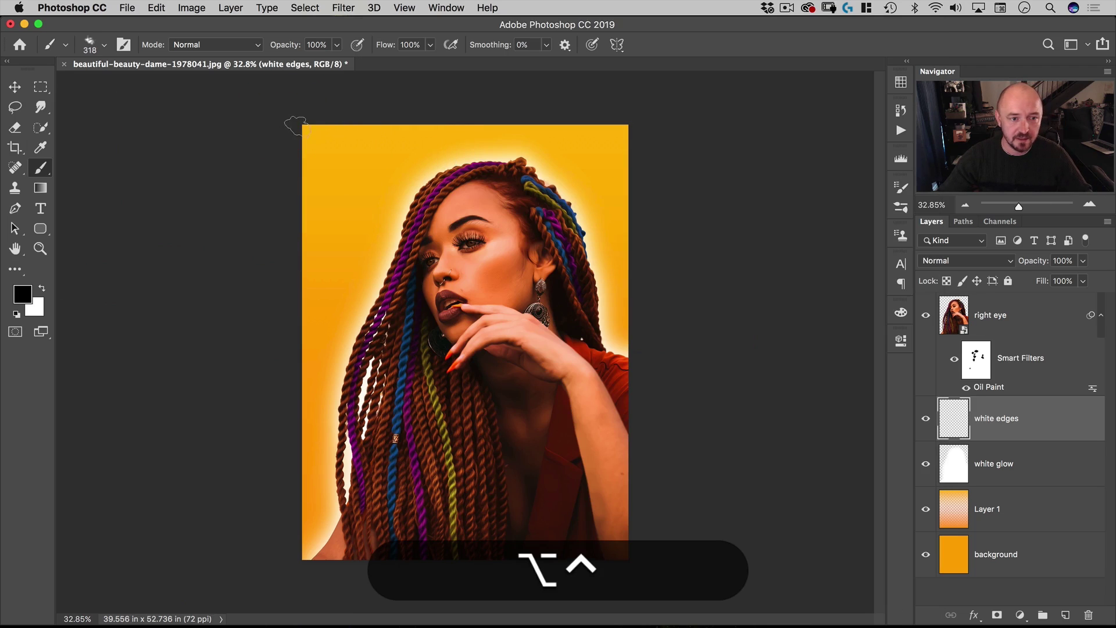
{"action": "left_click_drag", "start_coordinate": [296, 123], "coordinate": [372, 115]}
{"action": "key", "text": "super+z"}
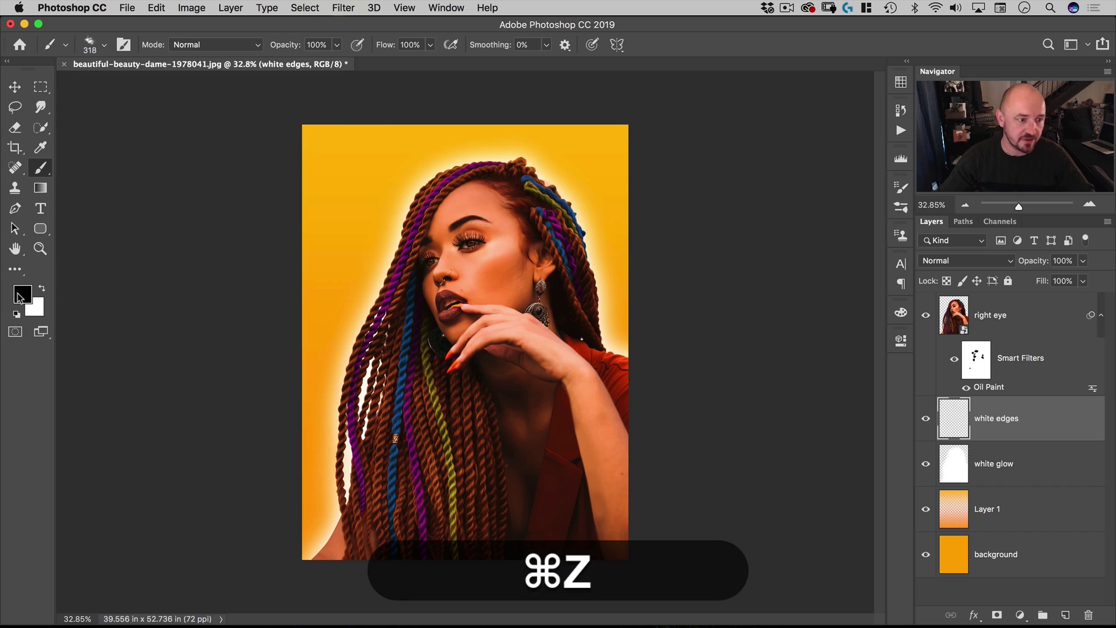
{"action": "key", "text": "x"}
{"action": "mouse_move", "coordinate": [294, 123]}
{"action": "left_mouse_down"}
{"action": "mouse_move", "coordinate": [362, 117]}
{"action": "mouse_move", "coordinate": [276, 130]}
{"action": "left_mouse_up"}
{"action": "left_click_drag", "start_coordinate": [394, 119], "coordinate": [353, 121]}
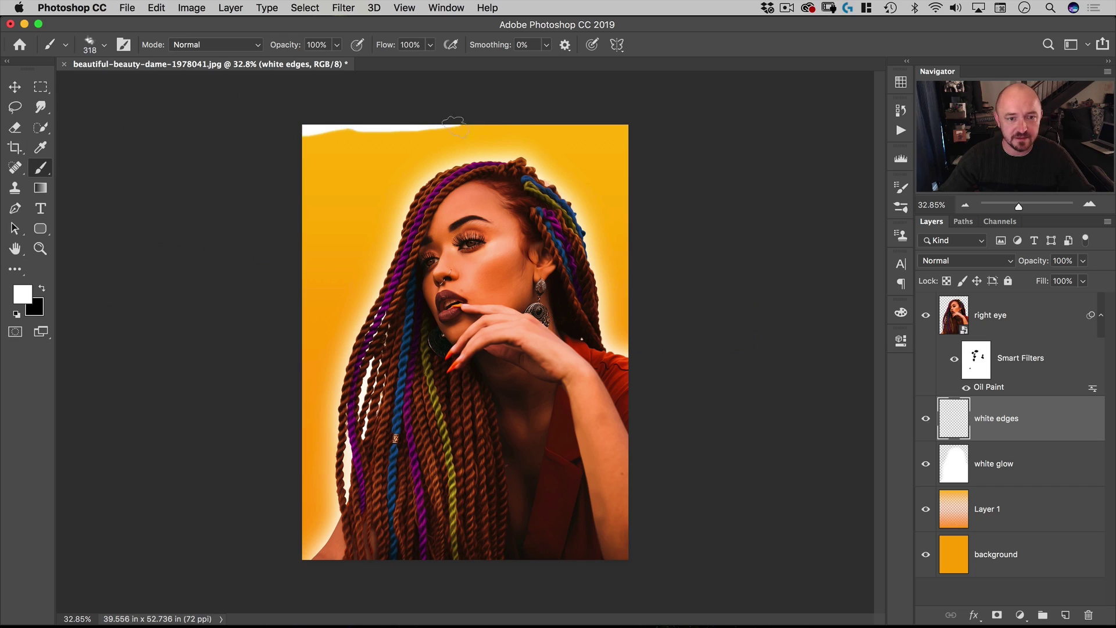
{"action": "mouse_move", "coordinate": [453, 123]}
{"action": "left_mouse_down"}
{"action": "mouse_move", "coordinate": [576, 113]}
{"action": "mouse_move", "coordinate": [574, 124]}
{"action": "mouse_move", "coordinate": [640, 121]}
{"action": "mouse_move", "coordinate": [326, 122]}
{"action": "left_mouse_up"}
Try the 112 and 60 px Dry Media brushes, then choose the 25 px one and enlarge it to 329 px
{"action": "right_click", "coordinate": [409, 212]}
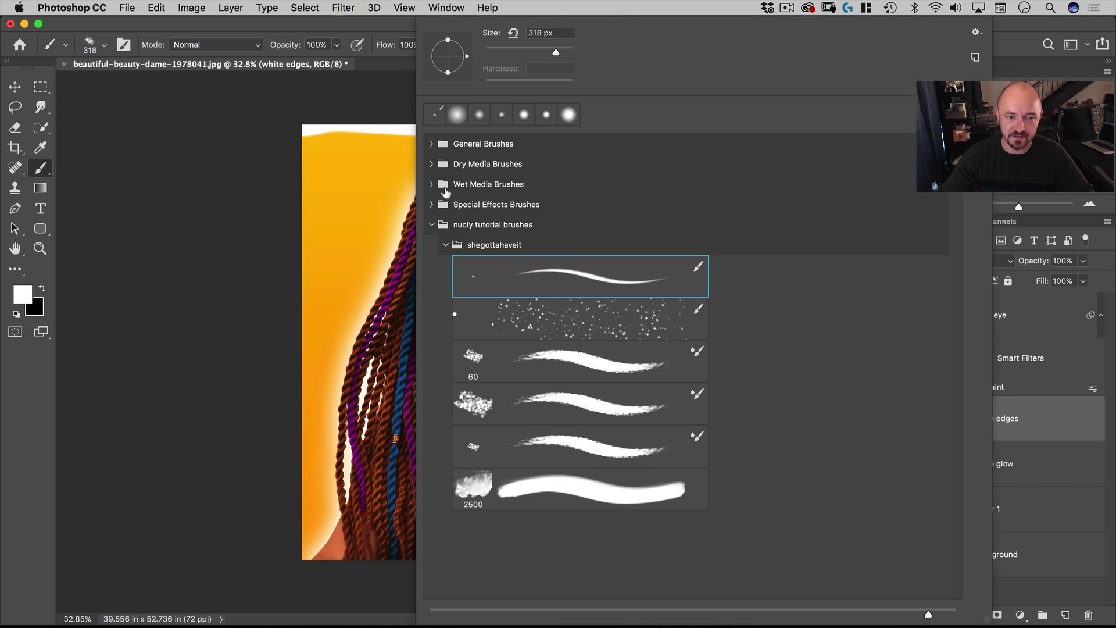
{"action": "left_click", "coordinate": [430, 165]}
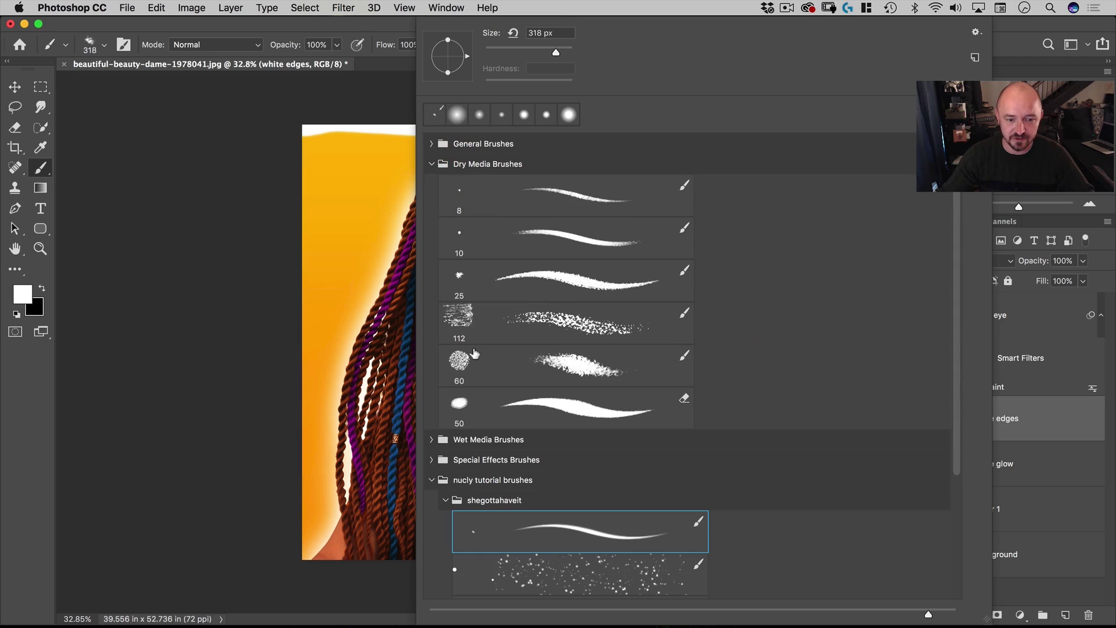
{"action": "left_click", "coordinate": [456, 332]}
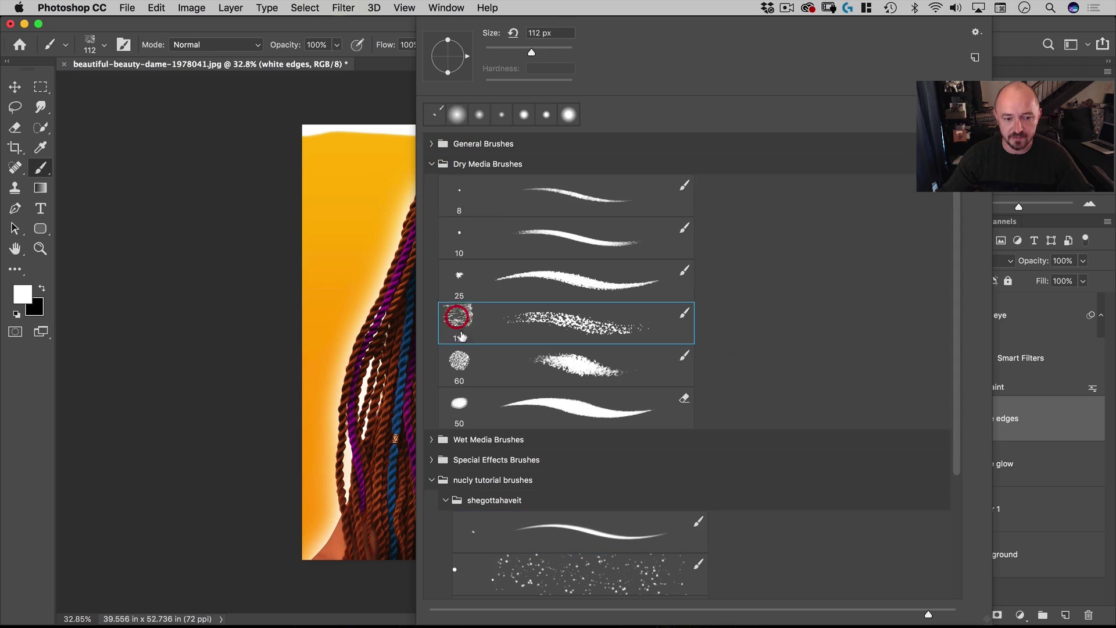
{"action": "left_click", "coordinate": [457, 364]}
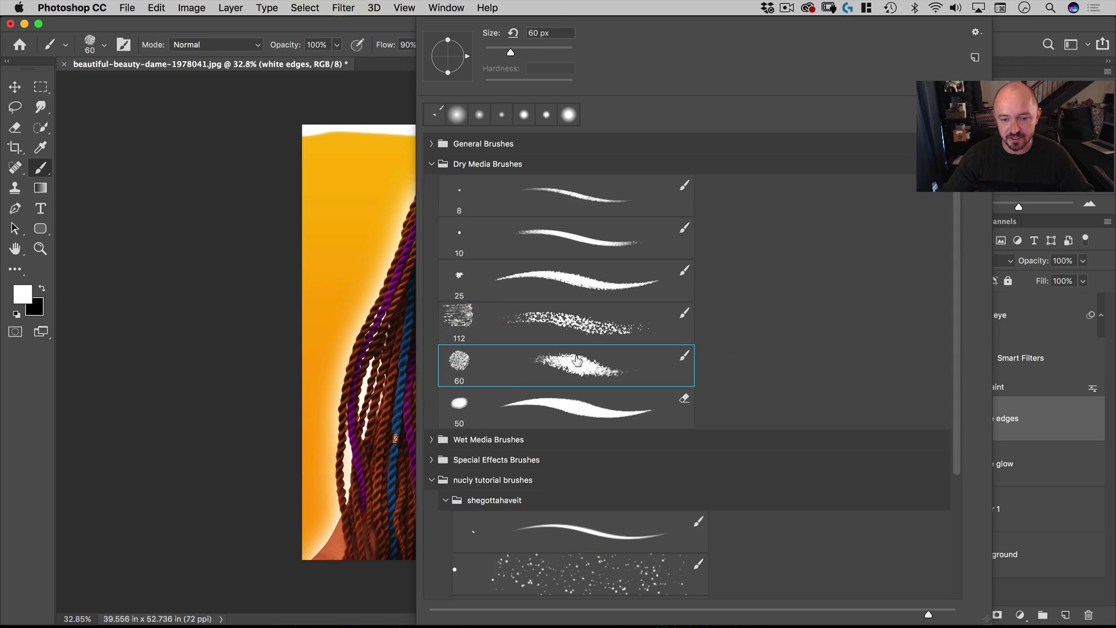
{"action": "left_click", "coordinate": [460, 284]}
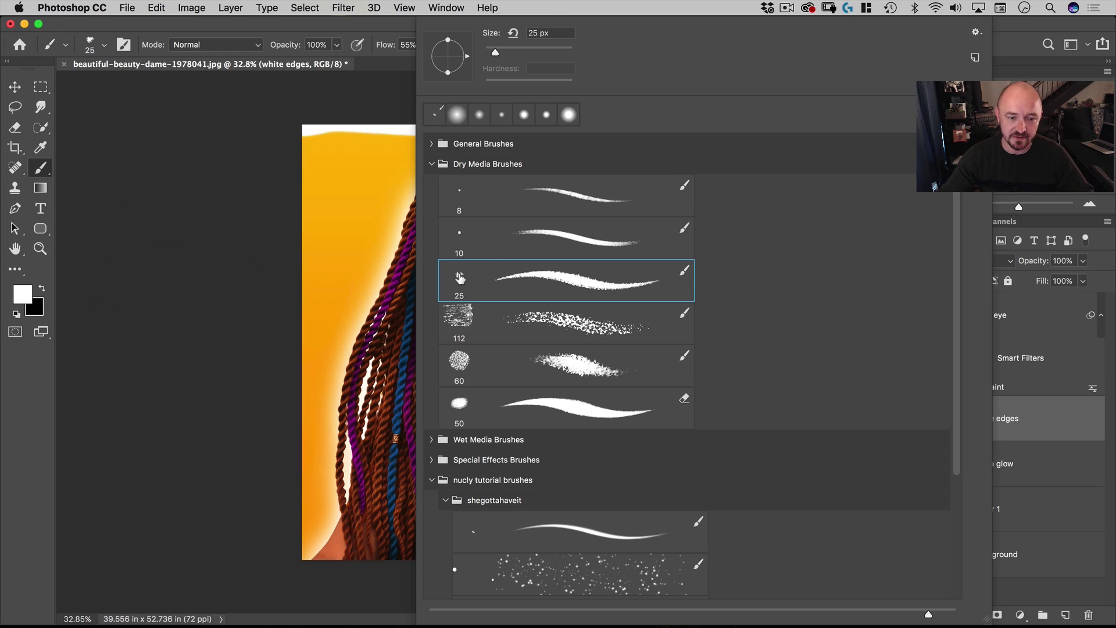
{"action": "left_click", "coordinate": [284, 130]}
{"action": "left_click_drag", "start_coordinate": [307, 162], "coordinate": [377, 147], "text": "ctrl+alt"}
Paint rough white strokes down the canvas's left edge, around the crown of the hair and down the right edge
{"action": "left_click_drag", "start_coordinate": [294, 114], "coordinate": [292, 229]}
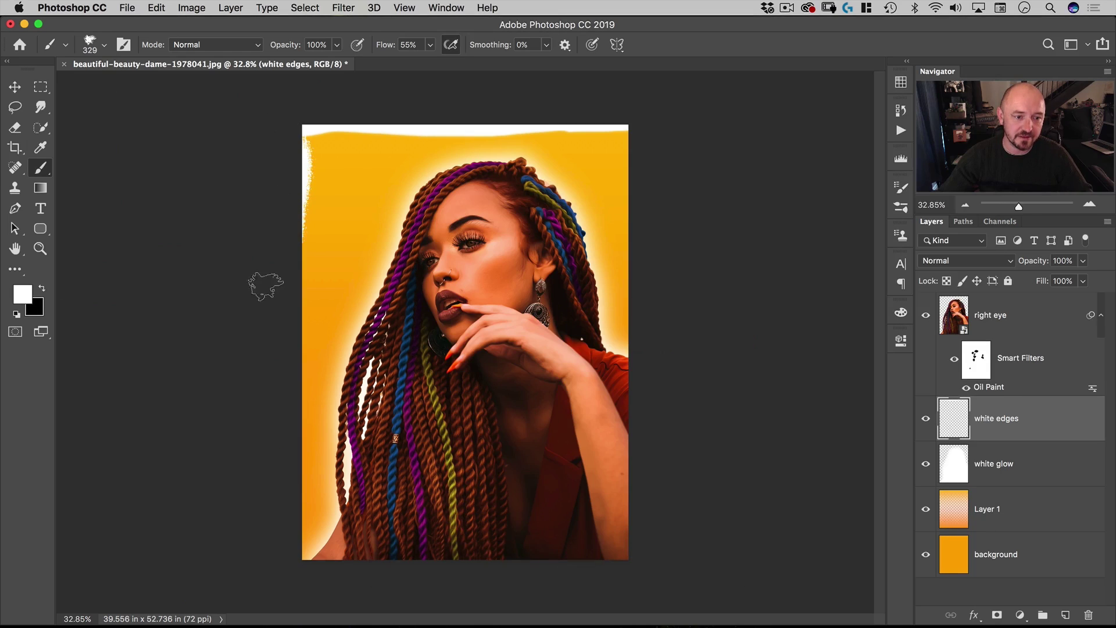
{"action": "left_click_drag", "start_coordinate": [296, 162], "coordinate": [290, 529]}
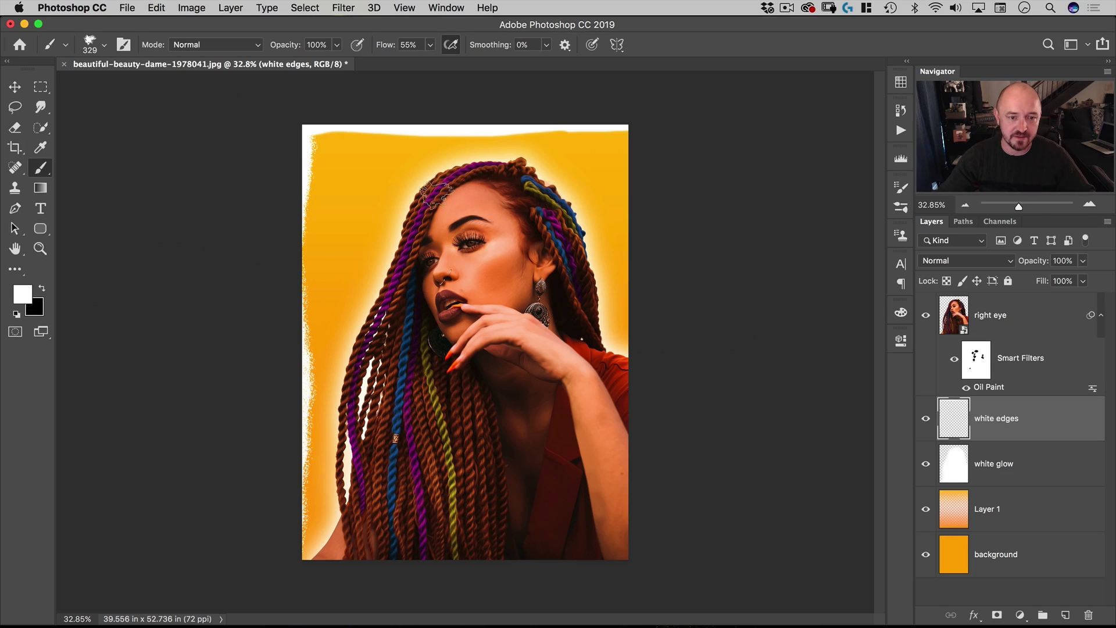
{"action": "mouse_move", "coordinate": [459, 178]}
{"action": "left_mouse_down"}
{"action": "mouse_move", "coordinate": [481, 167]}
{"action": "mouse_move", "coordinate": [531, 172]}
{"action": "mouse_move", "coordinate": [512, 167]}
{"action": "mouse_move", "coordinate": [569, 226]}
{"action": "mouse_move", "coordinate": [607, 362]}
{"action": "mouse_move", "coordinate": [636, 360]}
{"action": "mouse_move", "coordinate": [599, 353]}
{"action": "mouse_move", "coordinate": [641, 361]}
{"action": "mouse_move", "coordinate": [652, 336]}
{"action": "mouse_move", "coordinate": [641, 341]}
{"action": "mouse_move", "coordinate": [635, 310]}
{"action": "mouse_move", "coordinate": [643, 206]}
{"action": "mouse_move", "coordinate": [631, 108]}
{"action": "mouse_move", "coordinate": [634, 259]}
{"action": "left_mouse_up"}
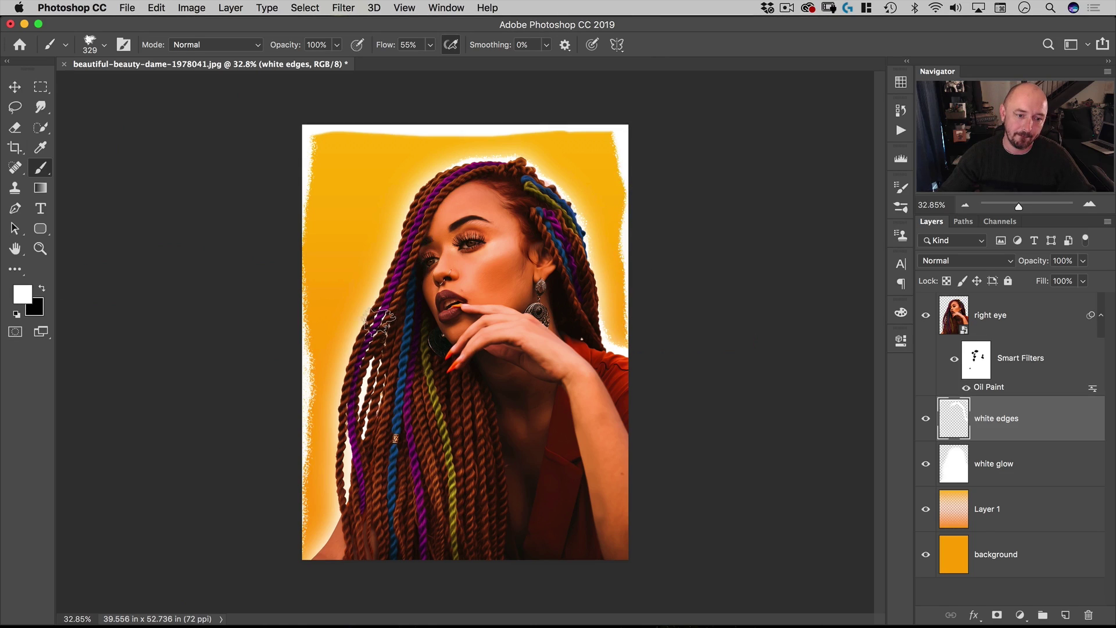
Paint rough white along the outer side of the left braids and add irregular white dabs and strokes along the canvas's top edge
{"action": "mouse_move", "coordinate": [384, 305]}
{"action": "left_mouse_down"}
{"action": "mouse_move", "coordinate": [354, 378]}
{"action": "mouse_move", "coordinate": [353, 488]}
{"action": "mouse_move", "coordinate": [318, 575]}
{"action": "left_mouse_up"}
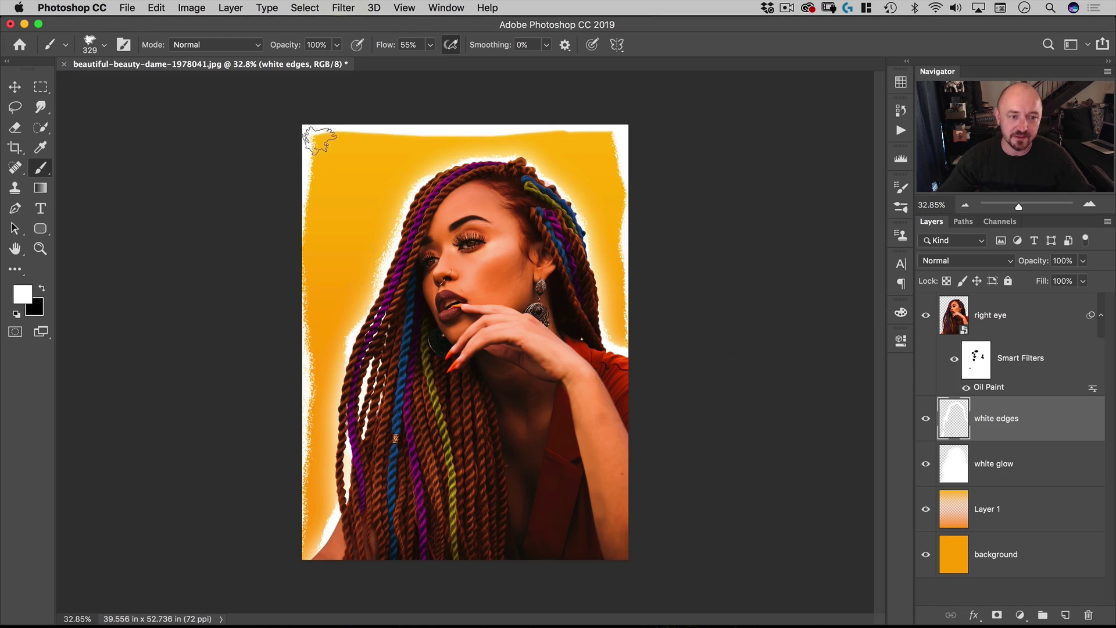
{"action": "left_click", "coordinate": [363, 140]}
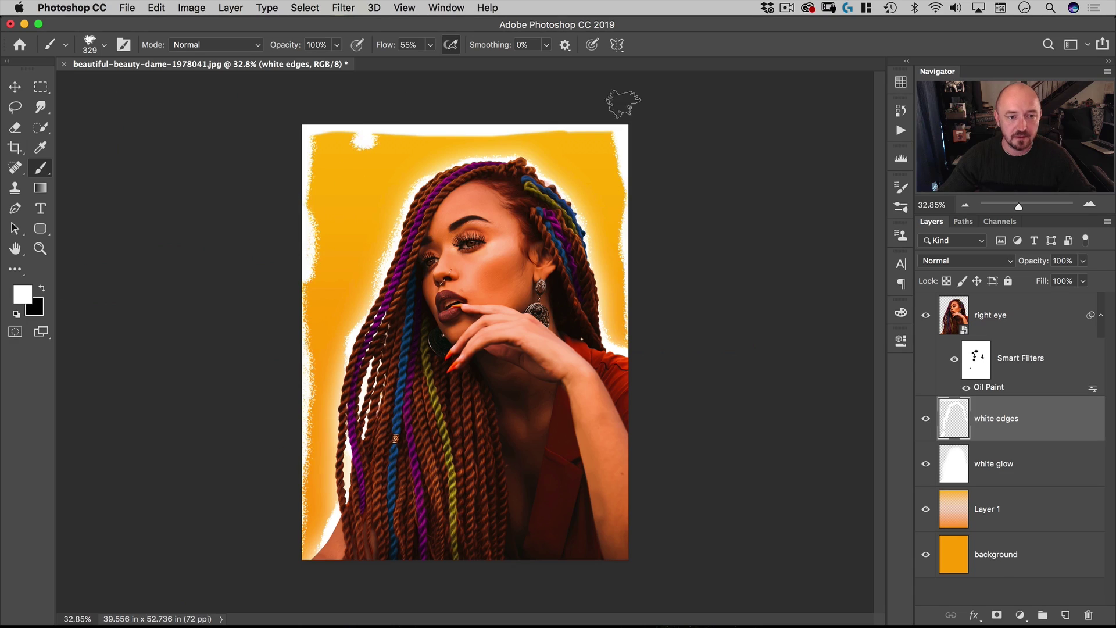
{"action": "left_click_drag", "start_coordinate": [593, 134], "coordinate": [361, 132]}
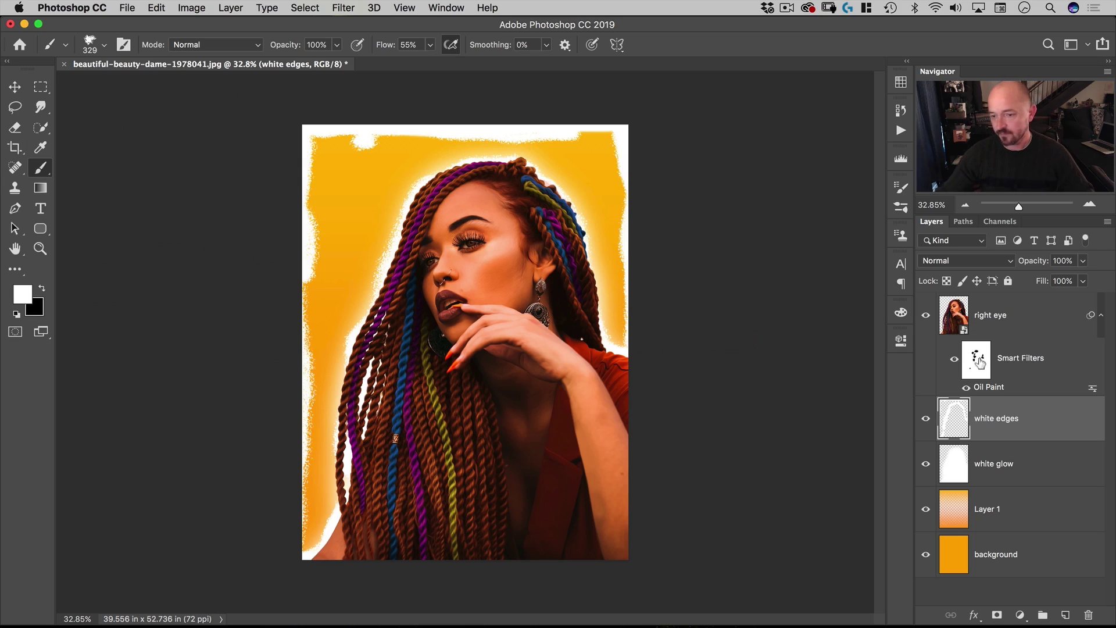
Add a new layer named paint layer above the right eye layer
{"action": "left_click", "coordinate": [1013, 331]}
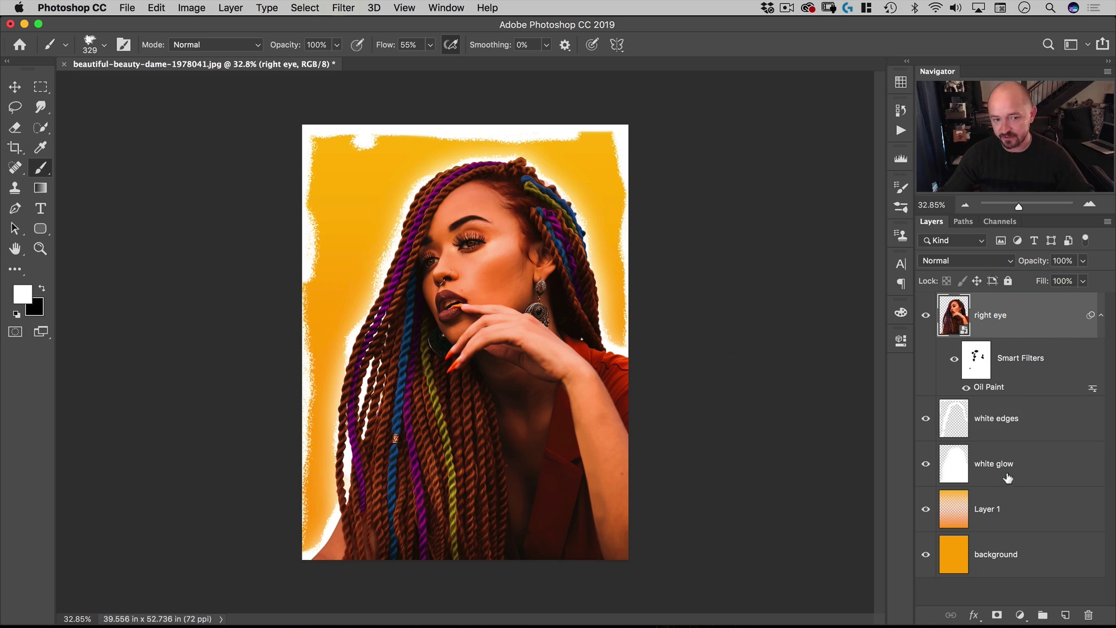
{"action": "left_click", "coordinate": [1067, 615]}
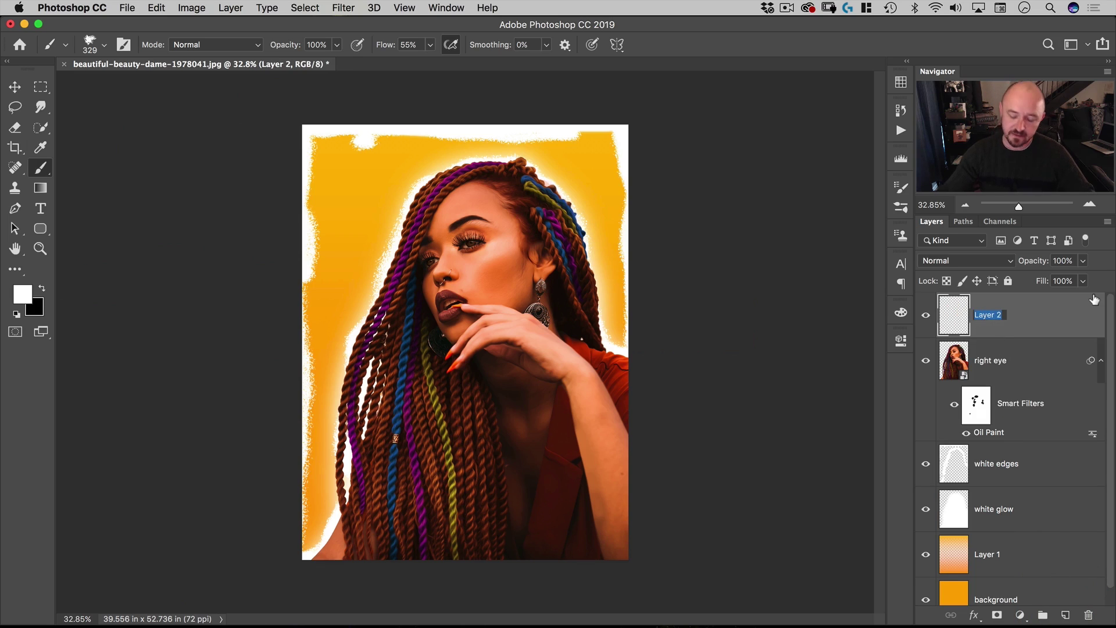
{"action": "type", "text": "paint layer"}
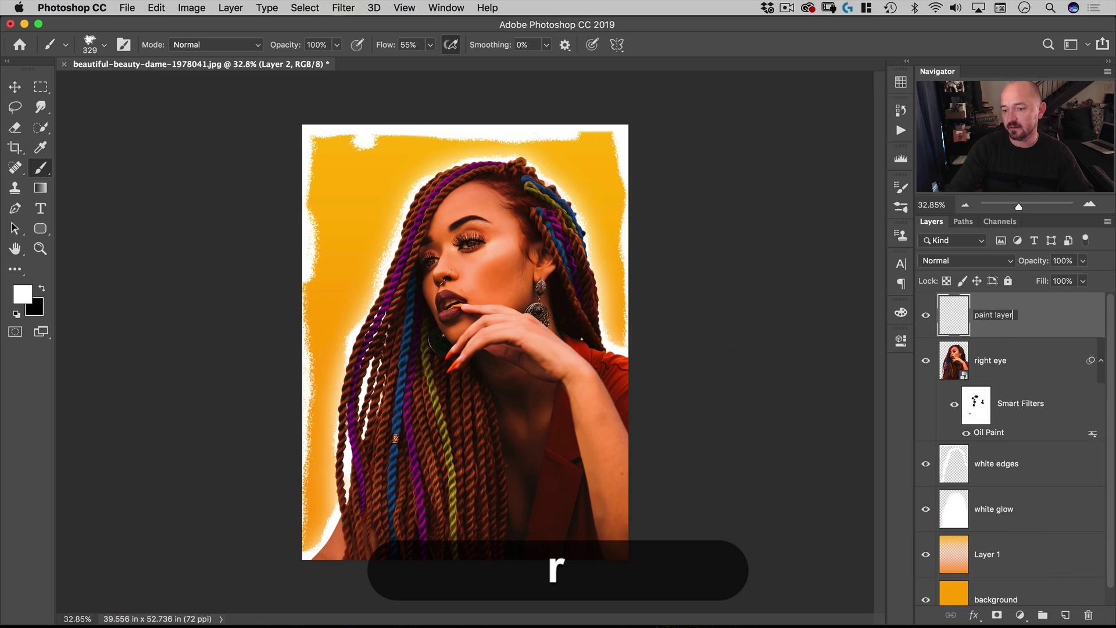
{"action": "key", "text": "Return"}
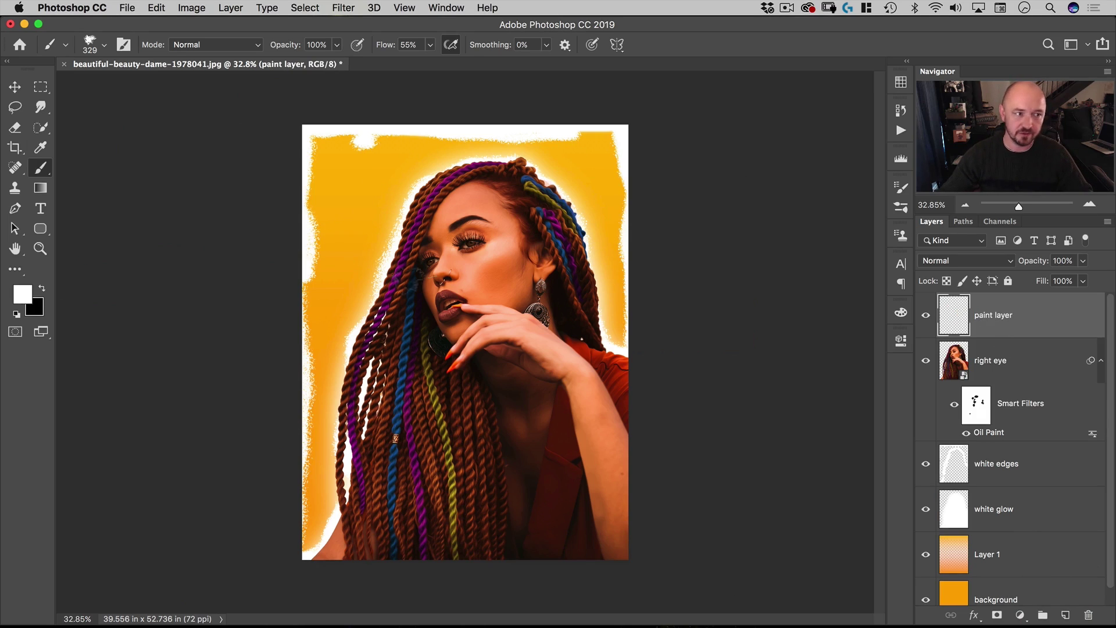
Collapse the Dry Media Brushes group and show the brush names in the brush list
{"action": "right_click", "coordinate": [542, 272]}
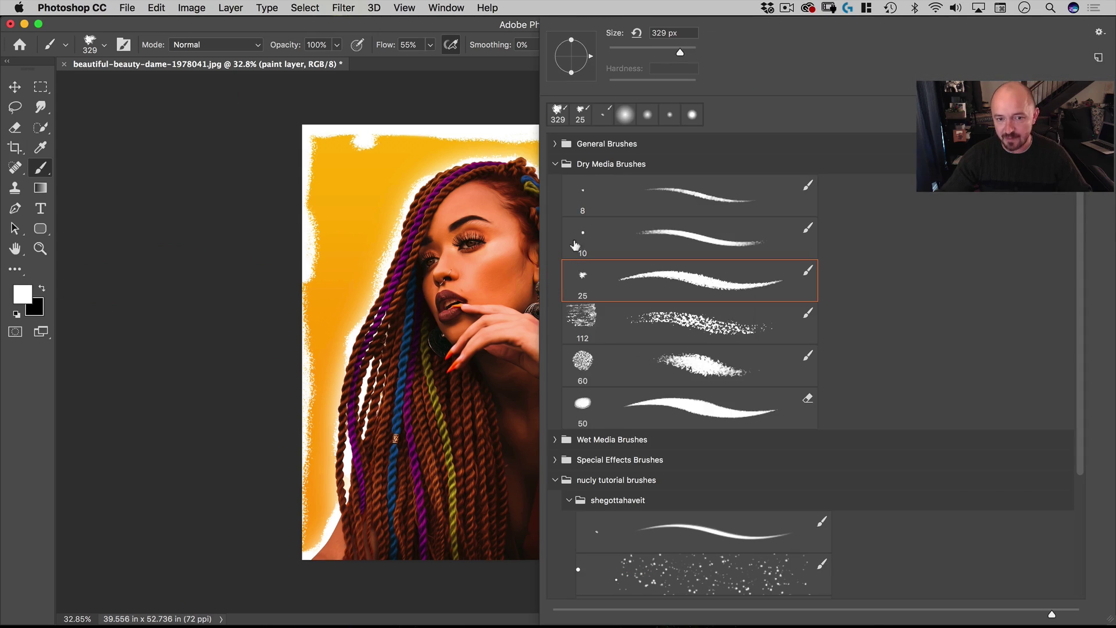
{"action": "left_click", "coordinate": [553, 164]}
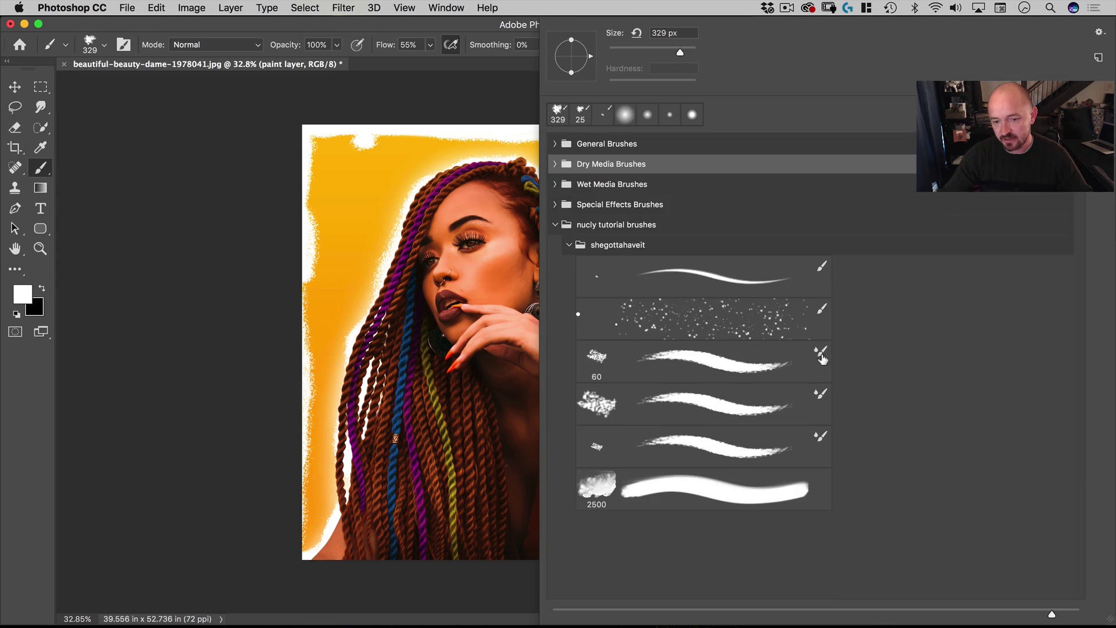
{"action": "left_click", "coordinate": [1099, 33]}
{"action": "left_click", "coordinate": [994, 38]}
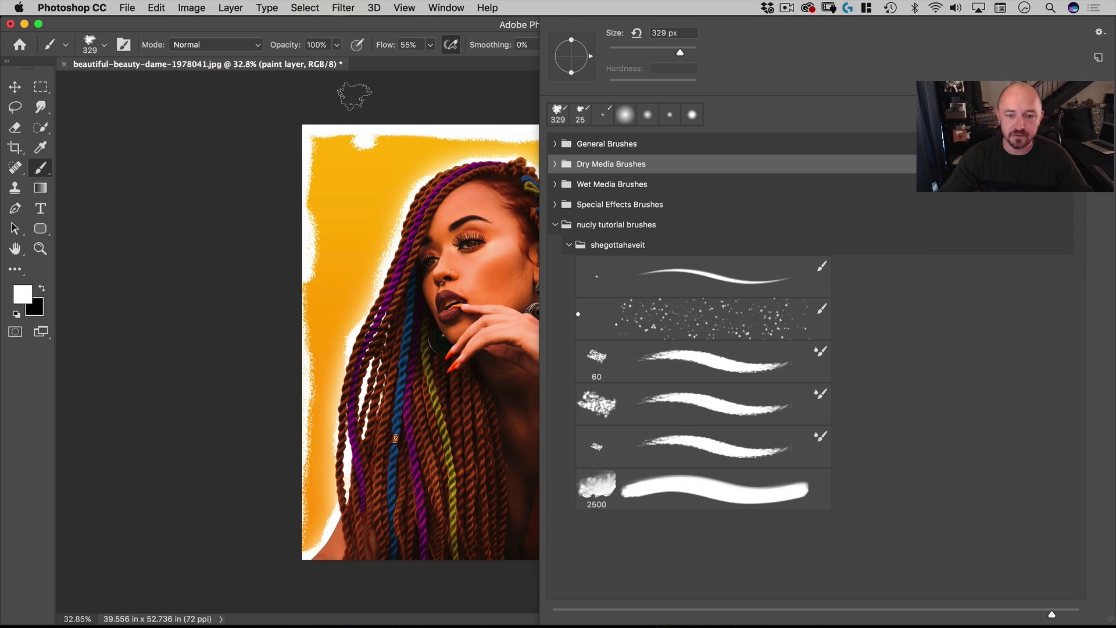
{"action": "right_click", "coordinate": [374, 101]}
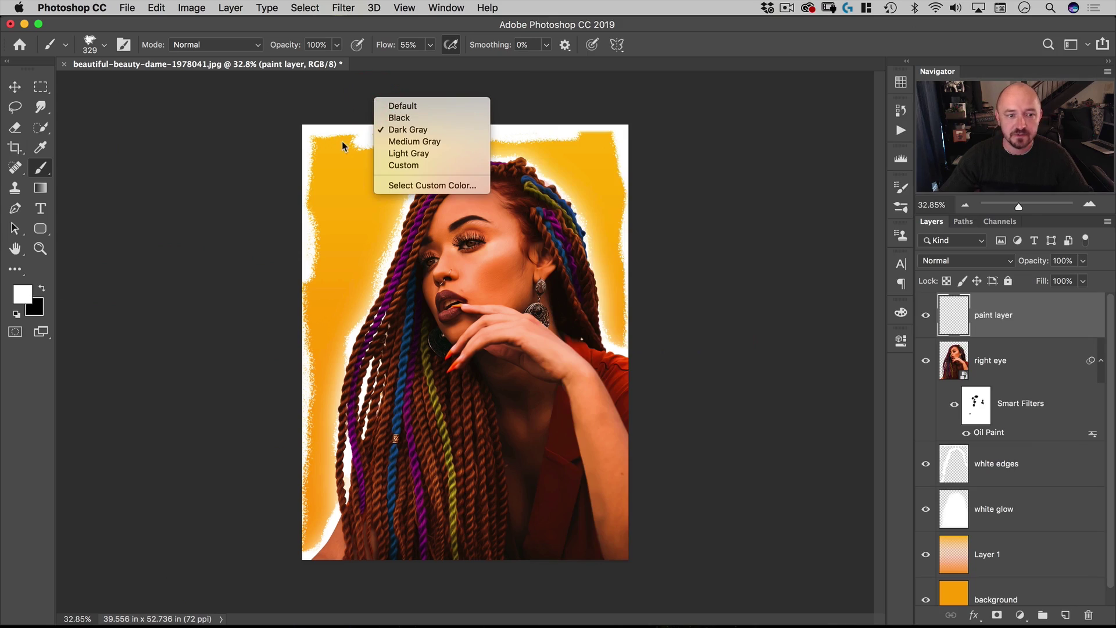
{"action": "left_click", "coordinate": [324, 143]}
{"action": "right_click", "coordinate": [317, 138]}
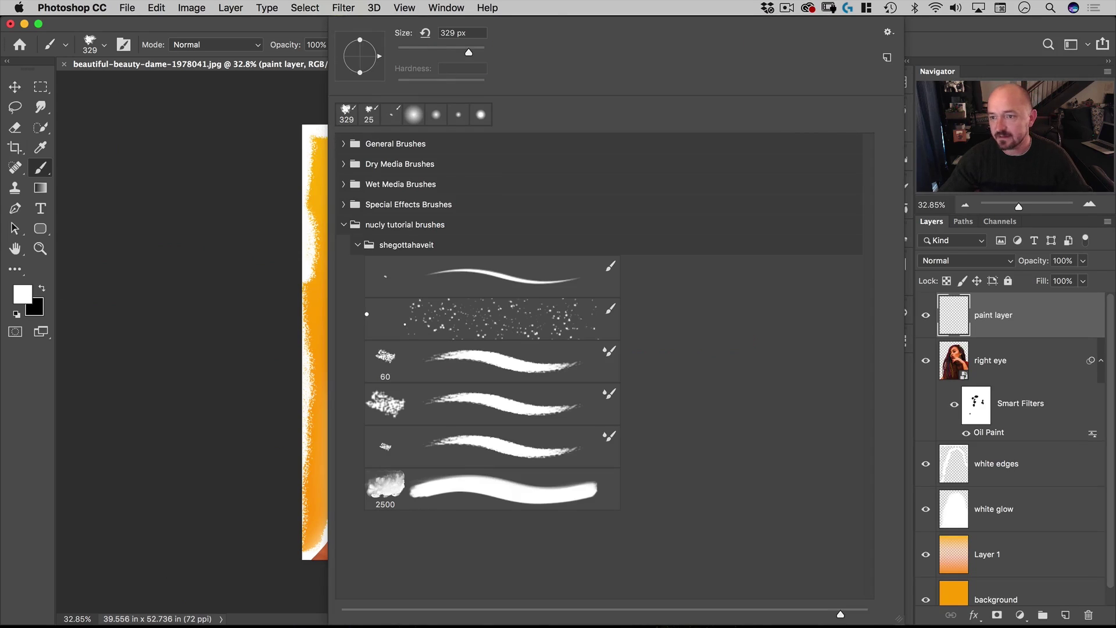
{"action": "left_click", "coordinate": [889, 34]}
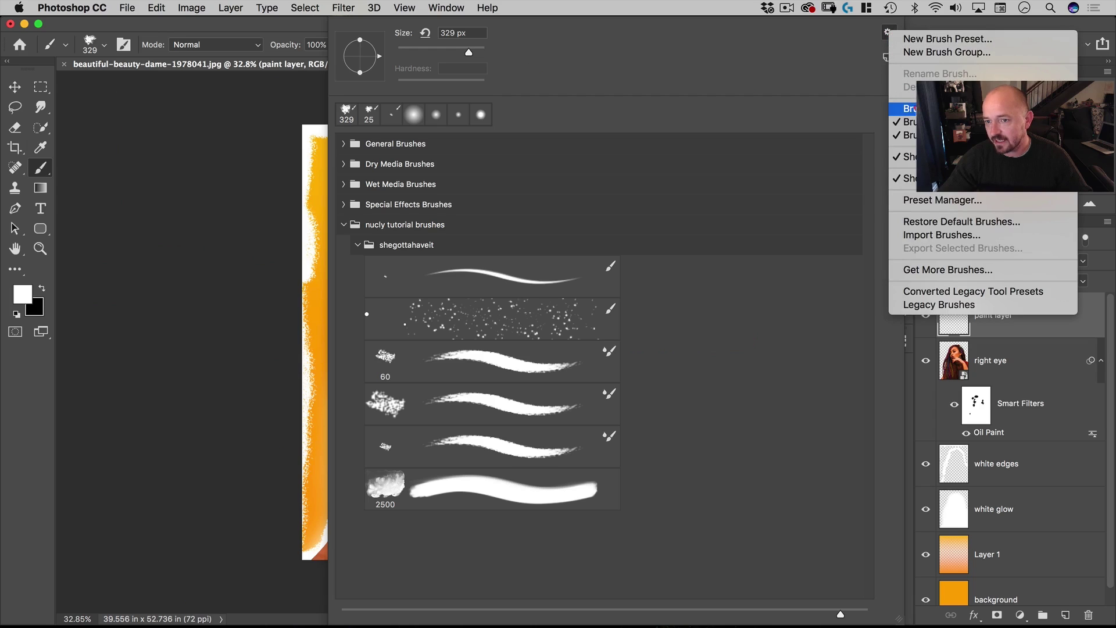
{"action": "left_click", "coordinate": [911, 108]}
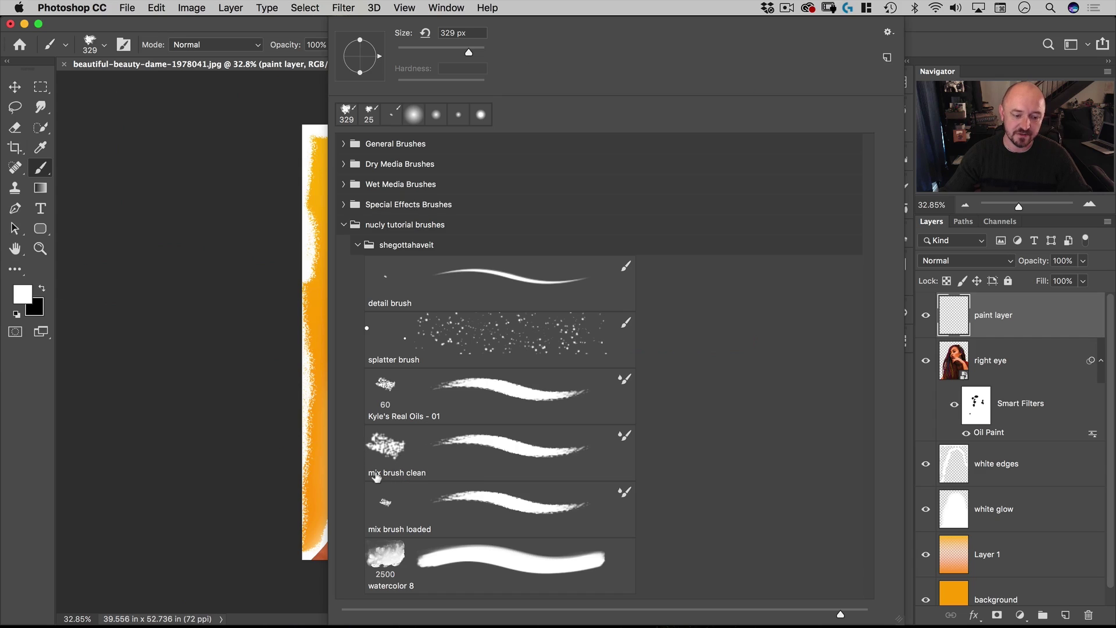
Choose the mix brush clean preset from the shegottahaveit set and clean the brush of loaded paint
{"action": "left_click", "coordinate": [387, 445]}
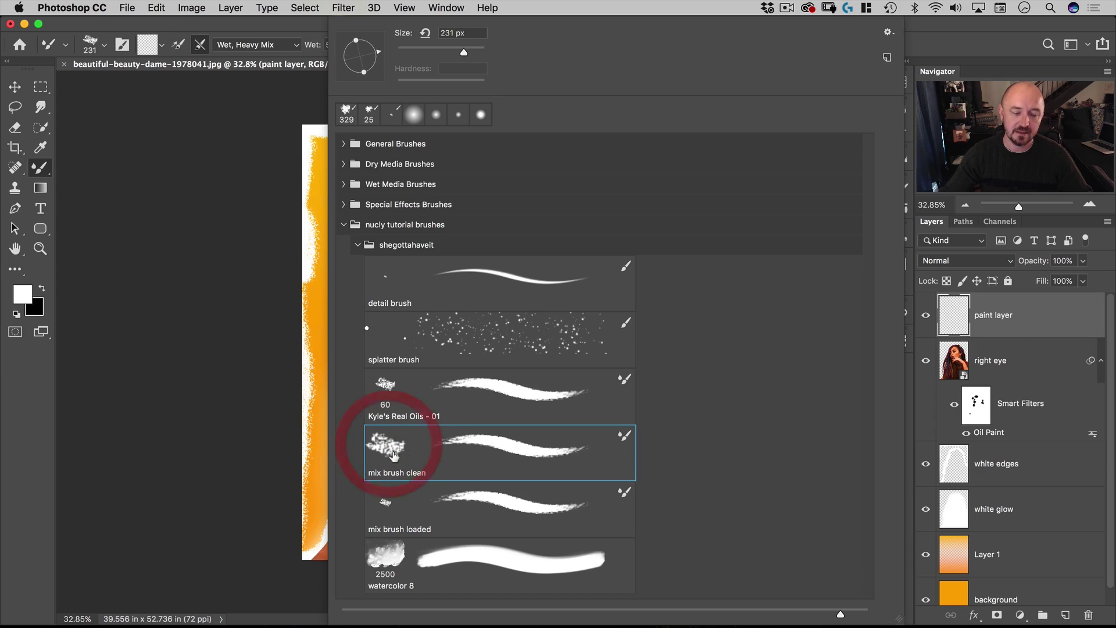
{"action": "left_click", "coordinate": [243, 23]}
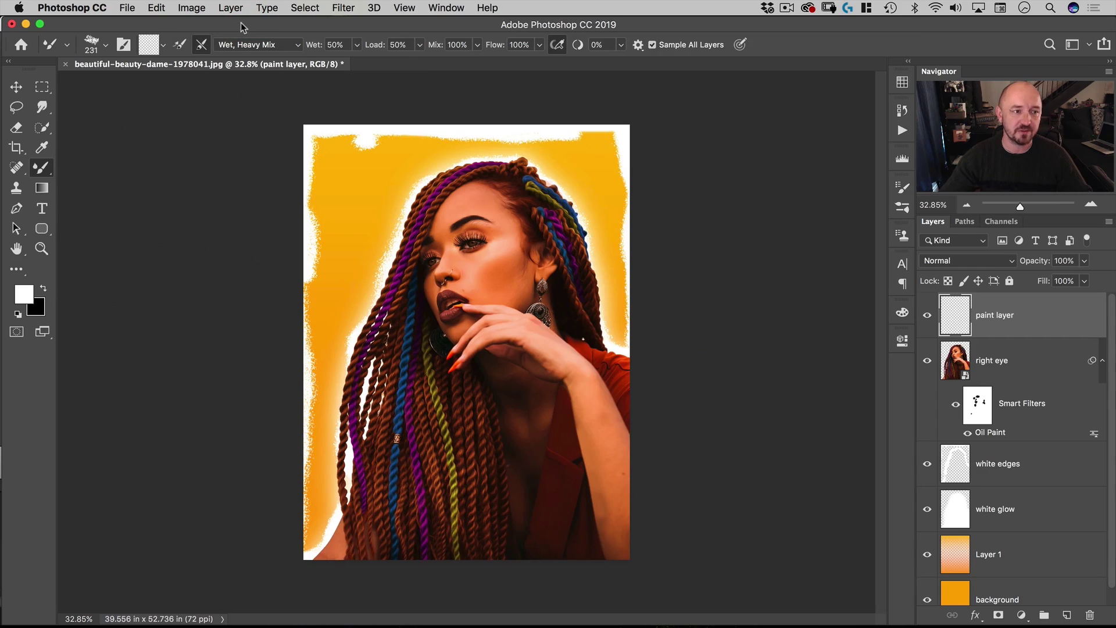
{"action": "left_click", "coordinate": [160, 47]}
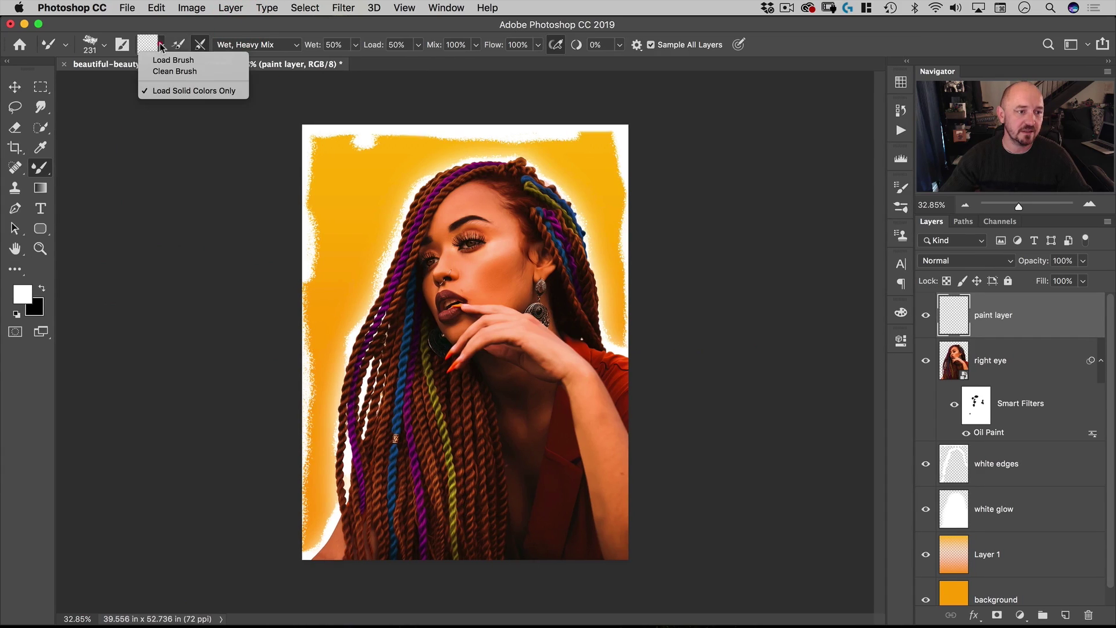
{"action": "left_click", "coordinate": [171, 76]}
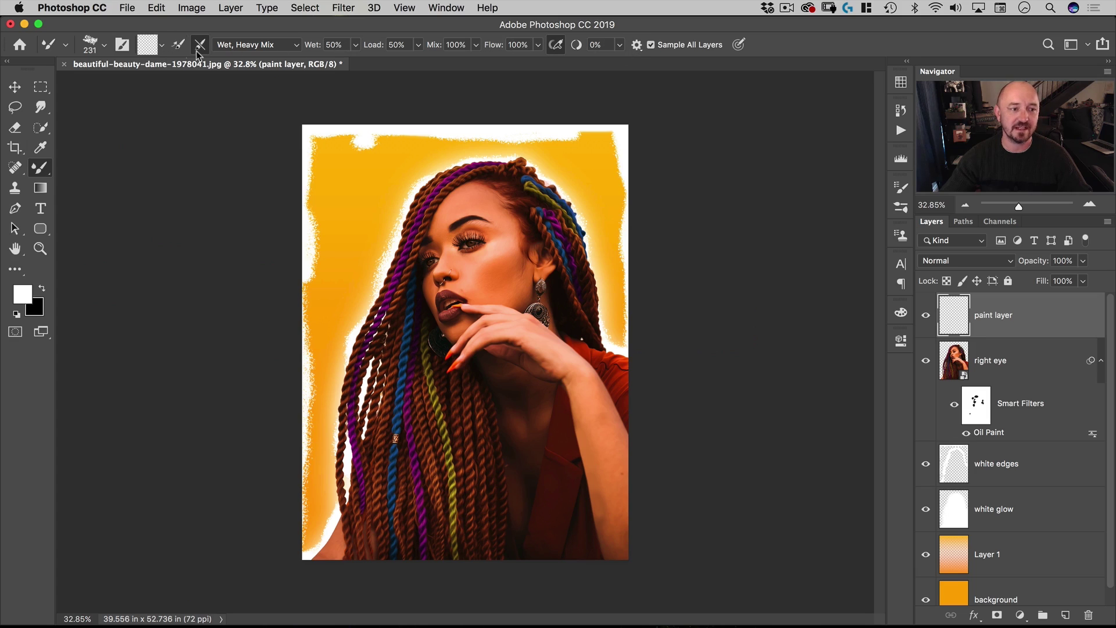
{"action": "left_click", "coordinate": [164, 46]}
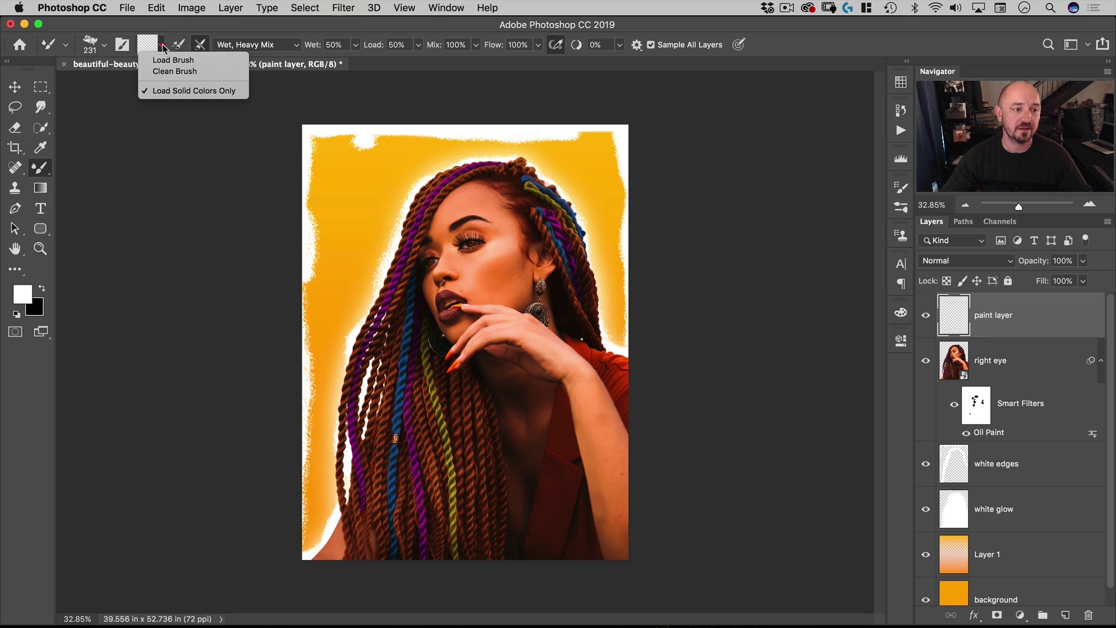
{"action": "left_click", "coordinate": [169, 36]}
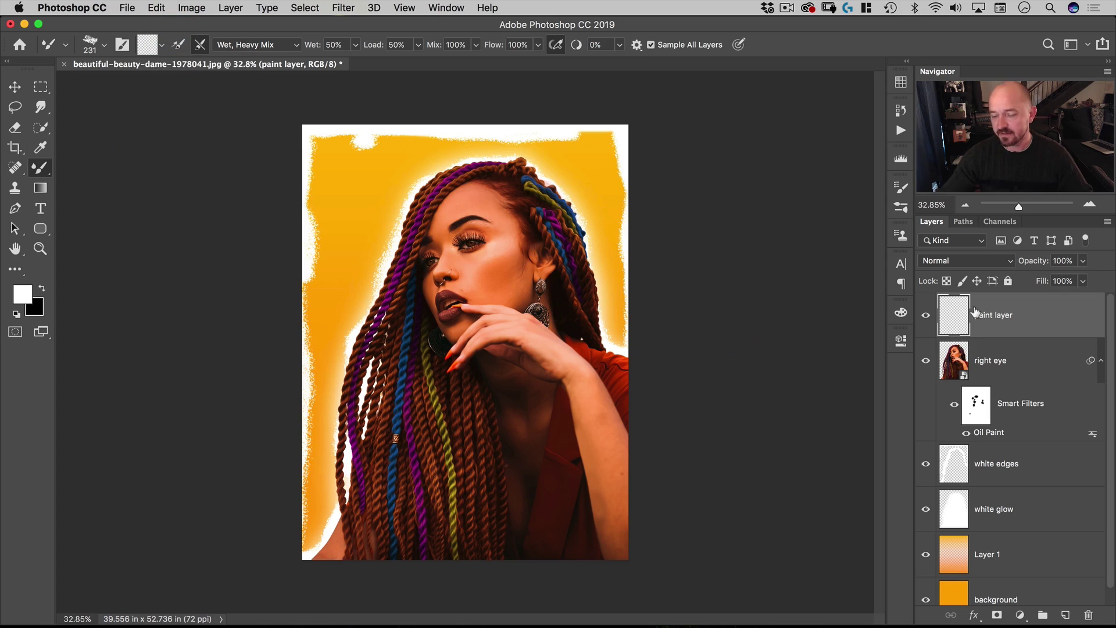
Blend the white top edge and upper left edge into the orange background with Mixer Brush strokes on the paint layer
{"action": "key", "text": "super+space"}
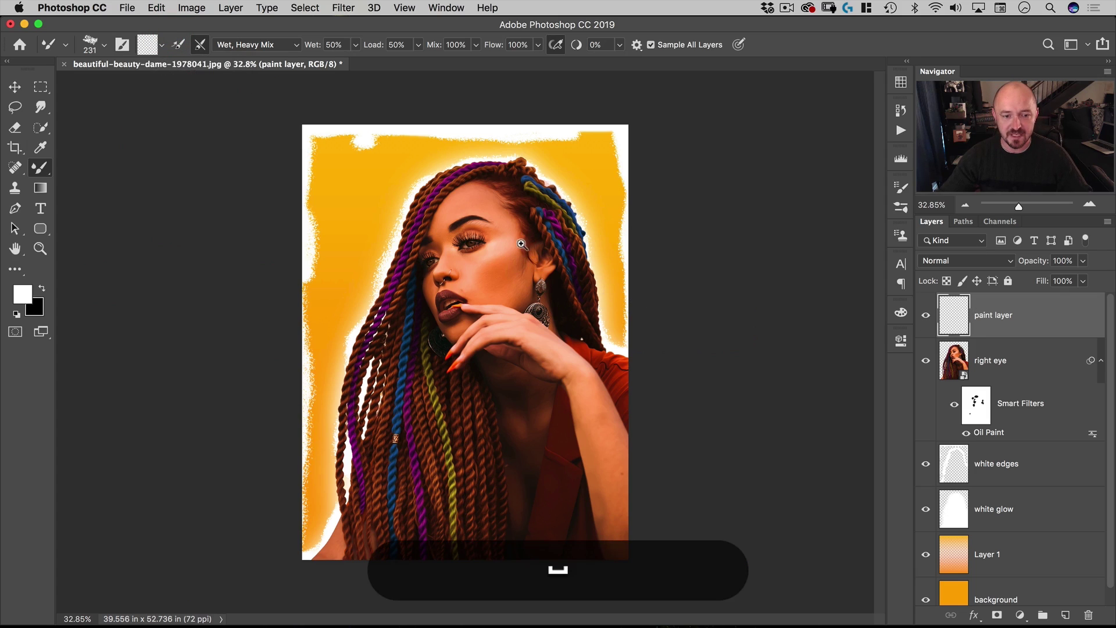
{"action": "mouse_move", "coordinate": [521, 231]}
{"action": "left_mouse_down"}
{"action": "mouse_move", "coordinate": [561, 217]}
{"action": "mouse_move", "coordinate": [558, 293]}
{"action": "left_mouse_up"}
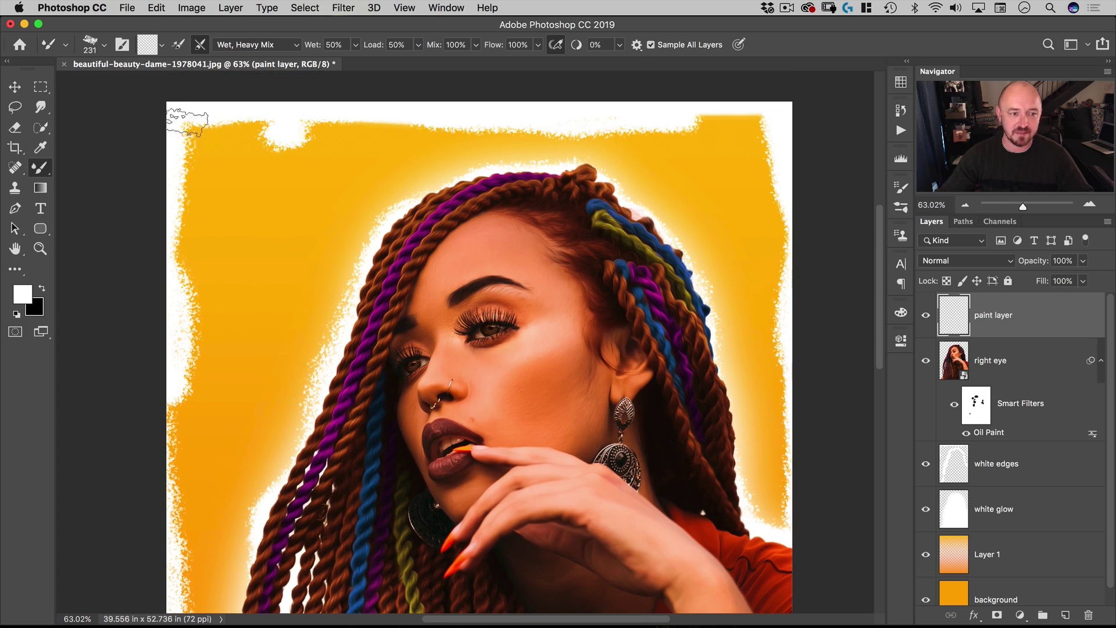
{"action": "mouse_move", "coordinate": [248, 135]}
{"action": "left_mouse_down"}
{"action": "mouse_move", "coordinate": [178, 122]}
{"action": "mouse_move", "coordinate": [218, 120]}
{"action": "mouse_move", "coordinate": [195, 135]}
{"action": "mouse_move", "coordinate": [186, 226]}
{"action": "mouse_move", "coordinate": [173, 221]}
{"action": "mouse_move", "coordinate": [179, 171]}
{"action": "mouse_move", "coordinate": [170, 208]}
{"action": "left_mouse_up"}
{"action": "mouse_move", "coordinate": [256, 138]}
{"action": "left_mouse_down"}
{"action": "mouse_move", "coordinate": [531, 104]}
{"action": "mouse_move", "coordinate": [506, 125]}
{"action": "mouse_move", "coordinate": [560, 109]}
{"action": "mouse_move", "coordinate": [698, 117]}
{"action": "mouse_move", "coordinate": [587, 114]}
{"action": "mouse_move", "coordinate": [656, 127]}
{"action": "mouse_move", "coordinate": [553, 113]}
{"action": "mouse_move", "coordinate": [760, 110]}
{"action": "mouse_move", "coordinate": [706, 112]}
{"action": "left_mouse_up"}
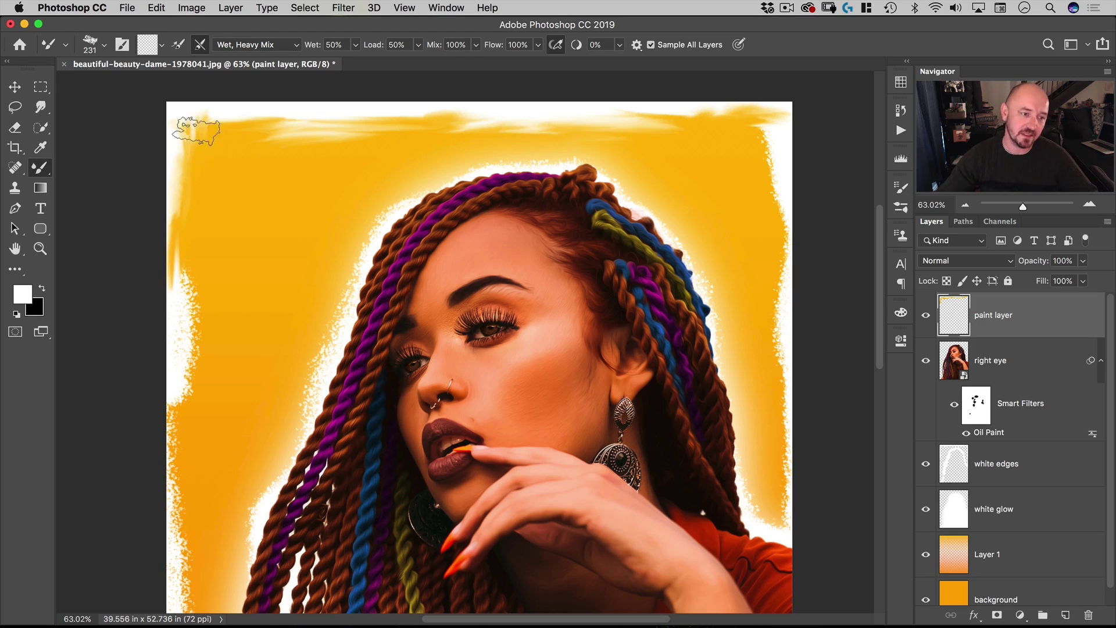
{"action": "mouse_move", "coordinate": [199, 249]}
{"action": "left_mouse_down"}
{"action": "mouse_move", "coordinate": [187, 350]}
{"action": "mouse_move", "coordinate": [190, 261]}
{"action": "mouse_move", "coordinate": [171, 322]}
{"action": "mouse_move", "coordinate": [186, 304]}
{"action": "mouse_move", "coordinate": [170, 421]}
{"action": "mouse_move", "coordinate": [214, 396]}
{"action": "mouse_move", "coordinate": [194, 388]}
{"action": "mouse_move", "coordinate": [167, 525]}
{"action": "mouse_move", "coordinate": [180, 382]}
{"action": "mouse_move", "coordinate": [192, 377]}
{"action": "mouse_move", "coordinate": [180, 420]}
{"action": "left_mouse_up"}
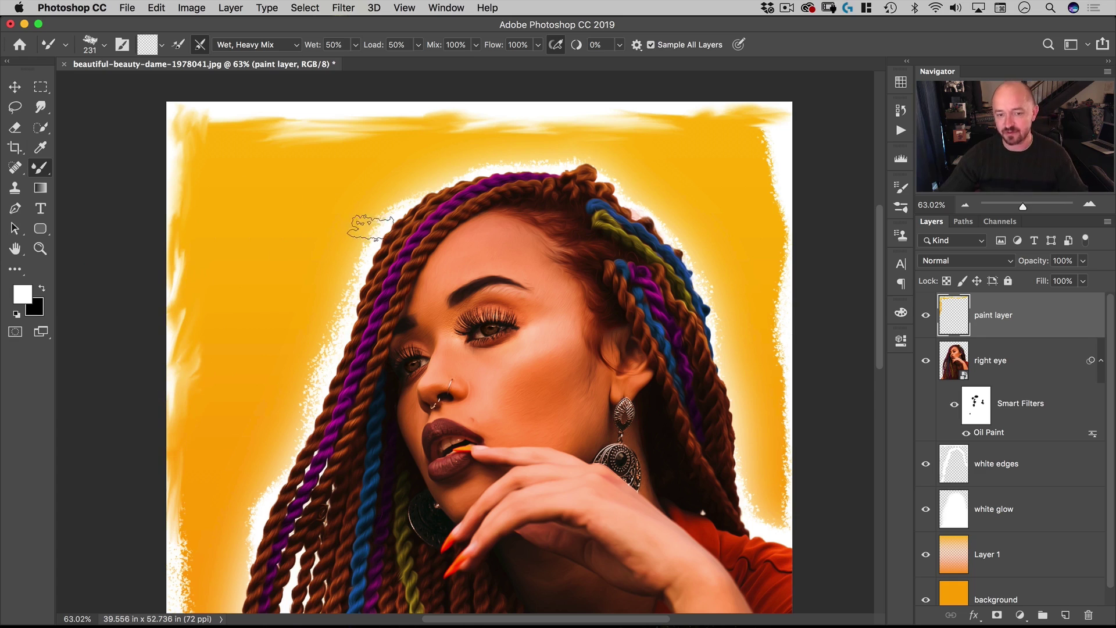
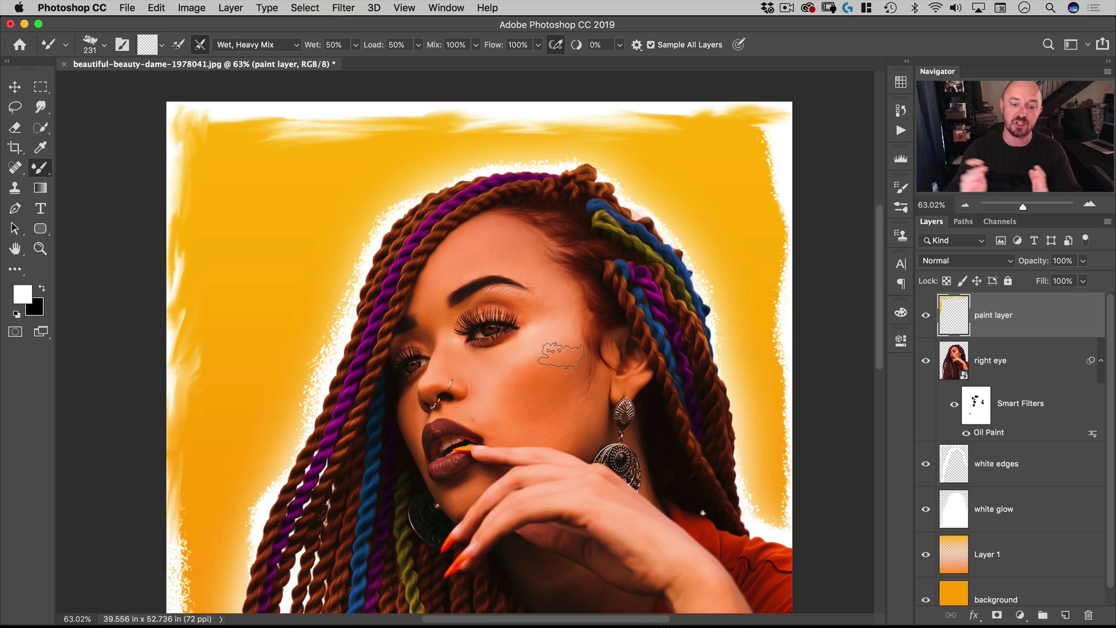
Blend the skin tones on the cheek below the outer corner of the eye with a Mixer Brush stroke on the paint layer
{"action": "key", "text": "space"}
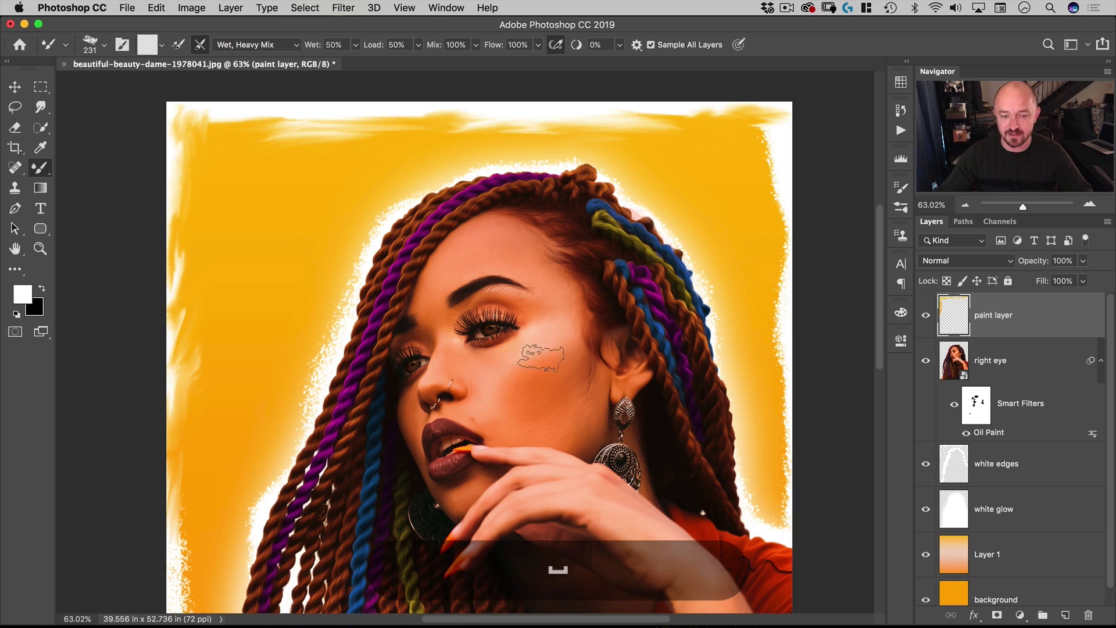
{"action": "left_click_drag", "start_coordinate": [528, 349], "coordinate": [520, 196]}
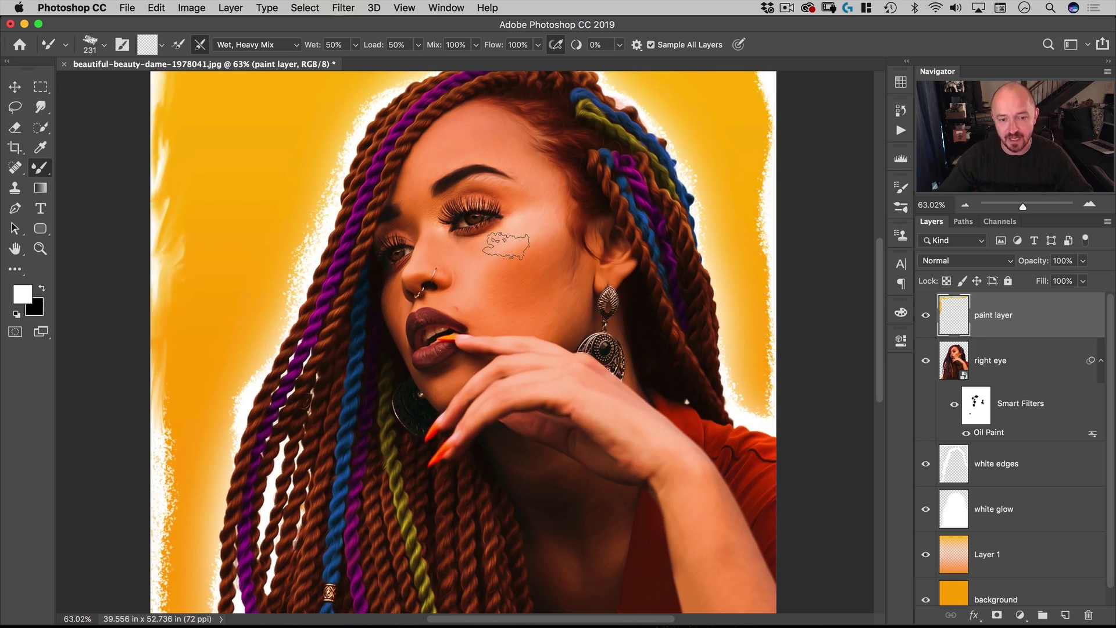
{"action": "mouse_move", "coordinate": [527, 236]}
{"action": "left_mouse_down"}
{"action": "mouse_move", "coordinate": [494, 276]}
{"action": "mouse_move", "coordinate": [511, 249]}
{"action": "mouse_move", "coordinate": [521, 284]}
{"action": "left_mouse_up"}
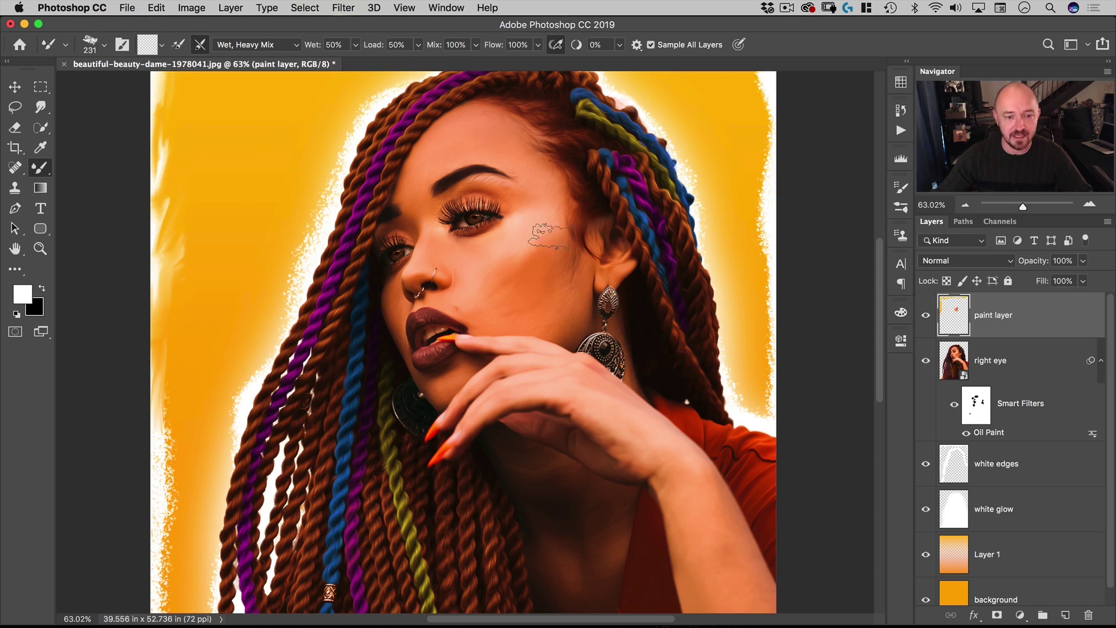
Look over the face, braids, hand, arm and top edge of the portrait to check the areas to paint
{"action": "key", "text": "space"}
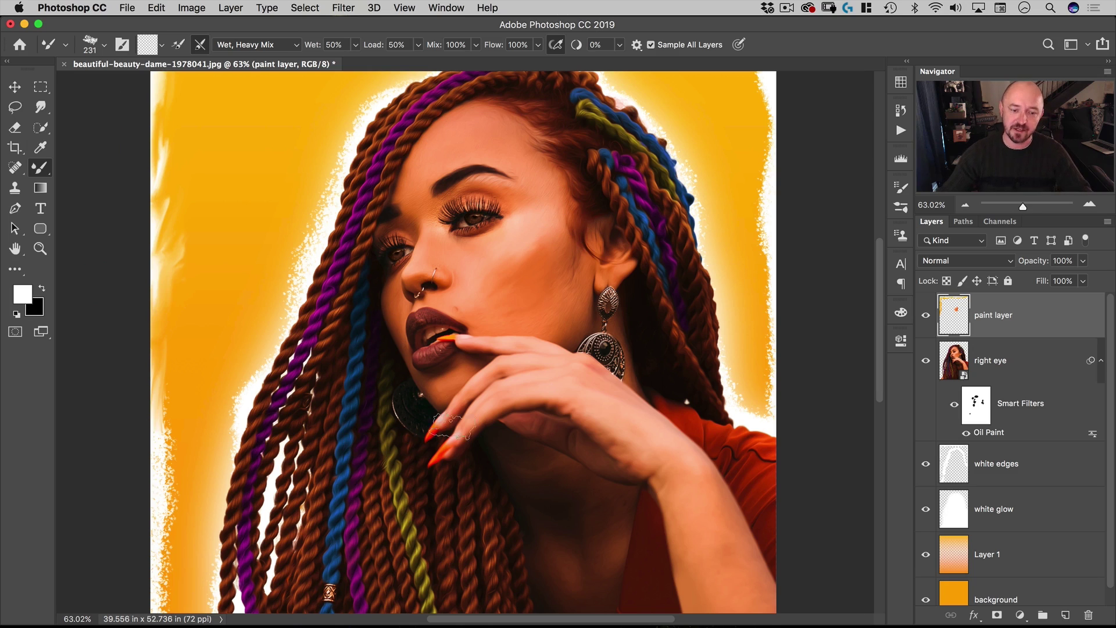
{"action": "key", "text": "space"}
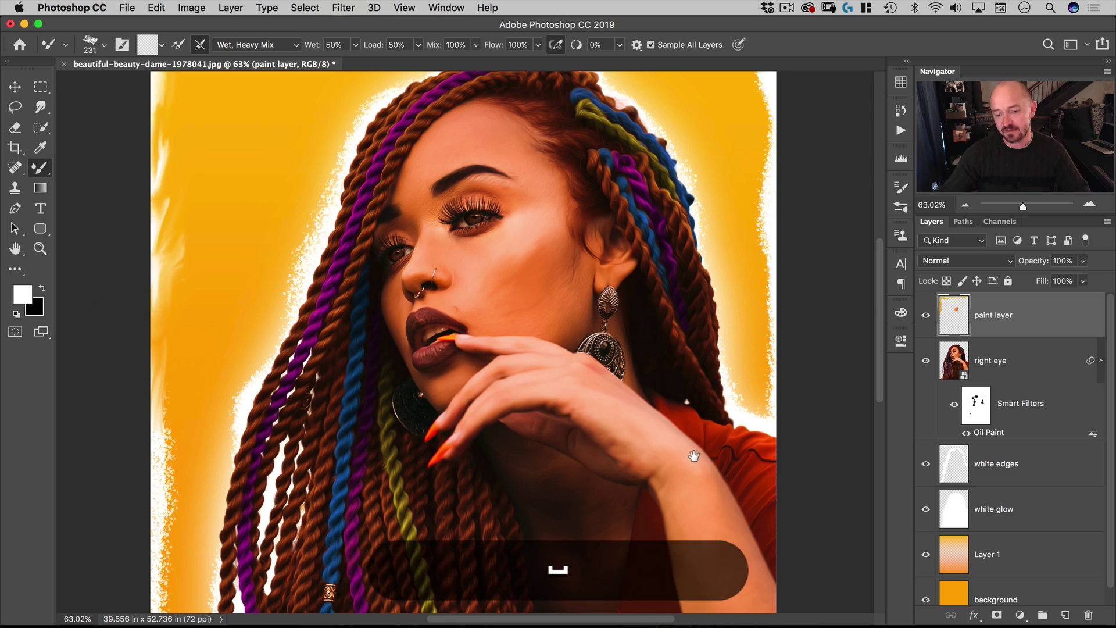
{"action": "left_click_drag", "start_coordinate": [688, 412], "coordinate": [619, 225]}
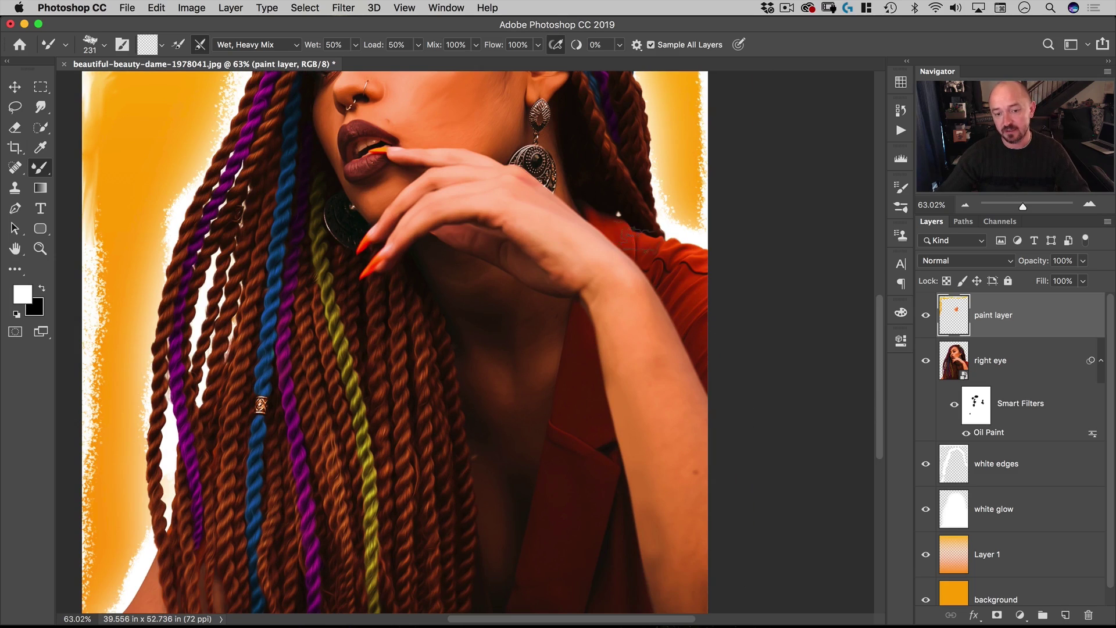
{"action": "key", "text": "space"}
{"action": "left_click_drag", "start_coordinate": [386, 276], "coordinate": [494, 372]}
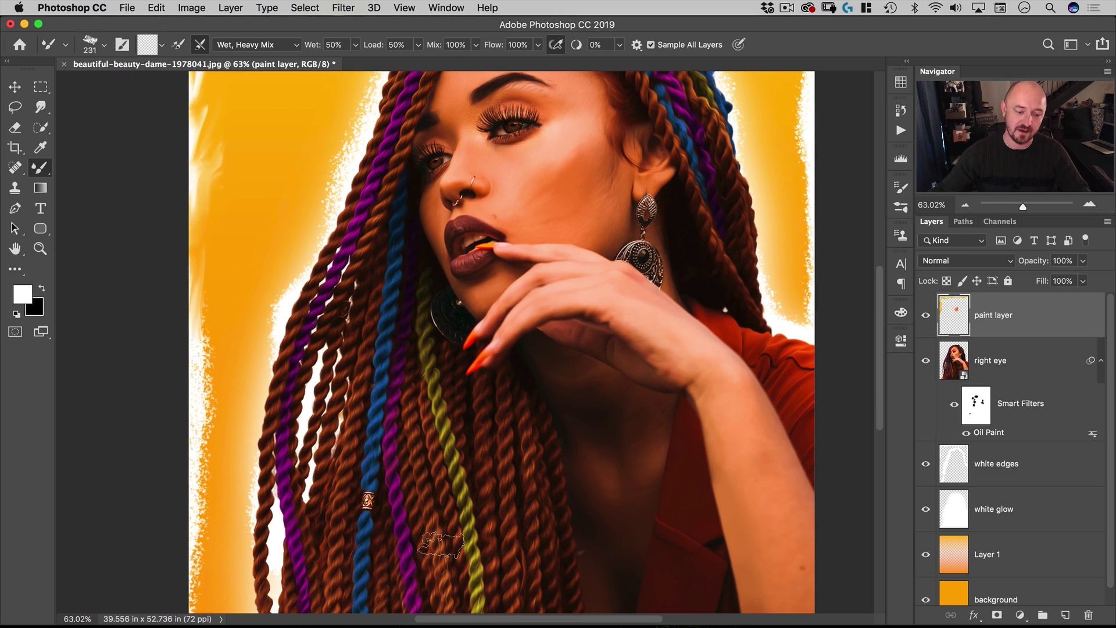
{"action": "key", "text": "space"}
{"action": "left_click_drag", "start_coordinate": [373, 322], "coordinate": [340, 446]}
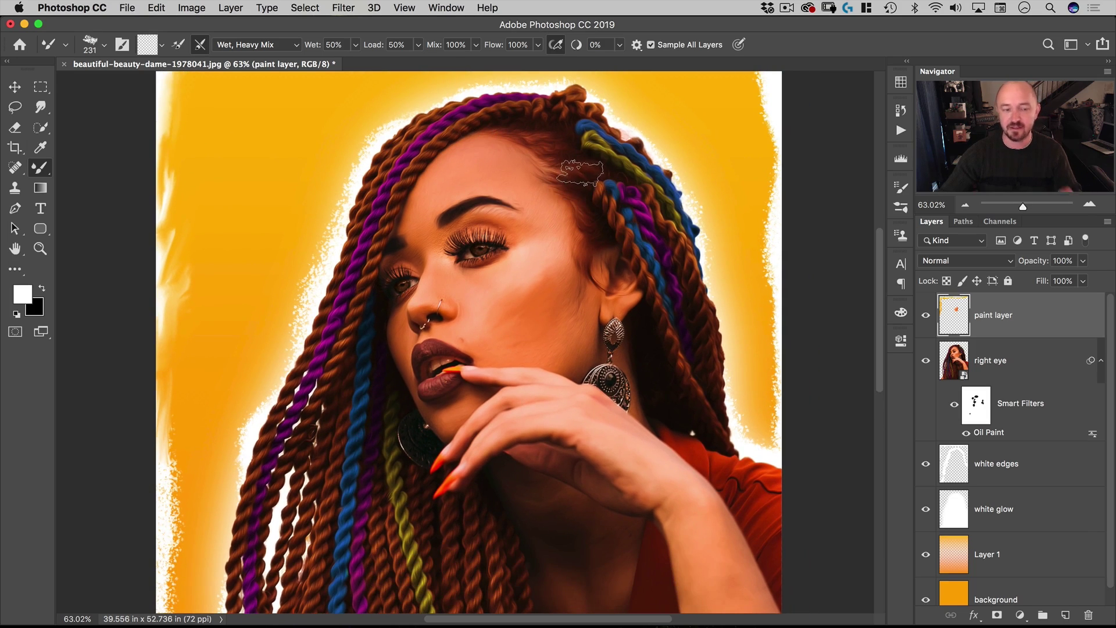
{"action": "key", "text": "space"}
{"action": "left_click_drag", "start_coordinate": [705, 149], "coordinate": [742, 245]}
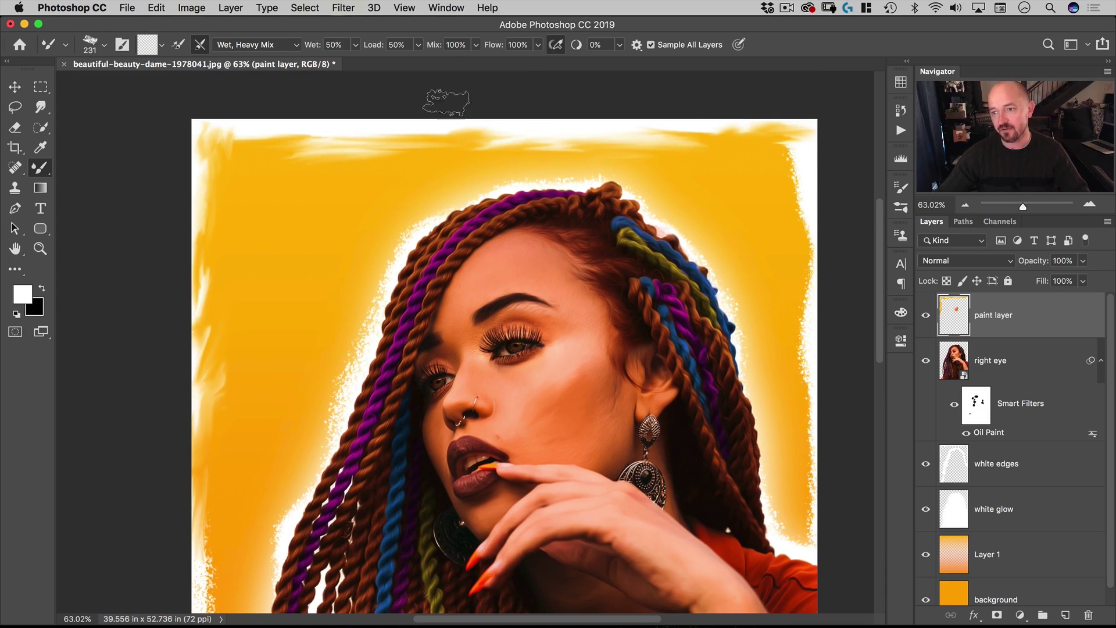
{"action": "key", "text": "space"}
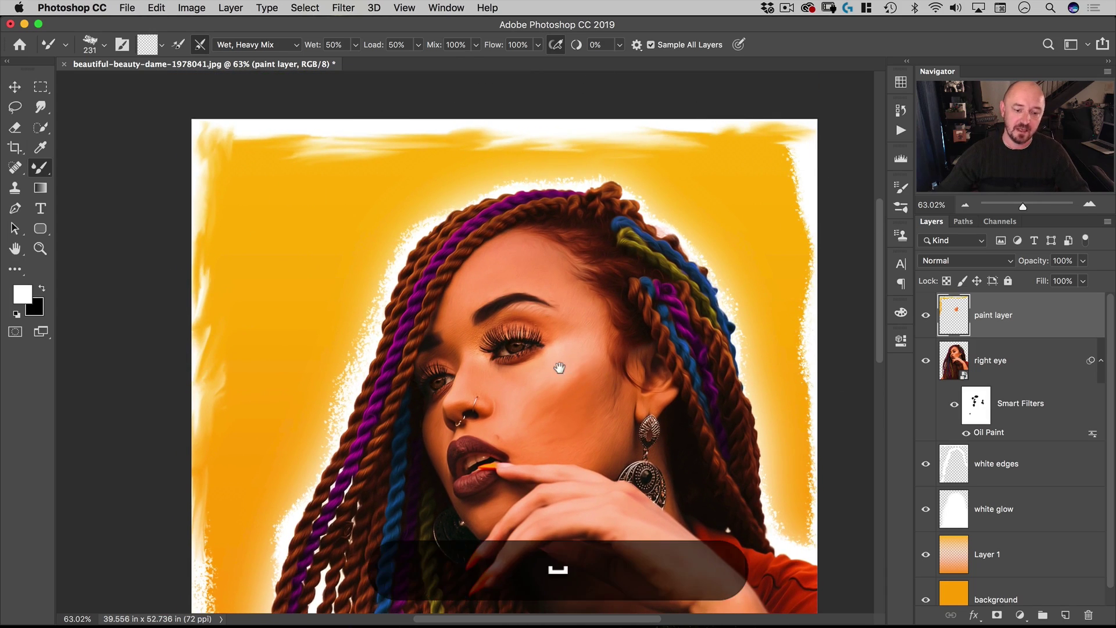
{"action": "left_click_drag", "start_coordinate": [558, 367], "coordinate": [568, 192]}
{"action": "left_click_drag", "start_coordinate": [667, 391], "coordinate": [616, 257]}
{"action": "left_click_drag", "start_coordinate": [595, 200], "coordinate": [655, 427]}
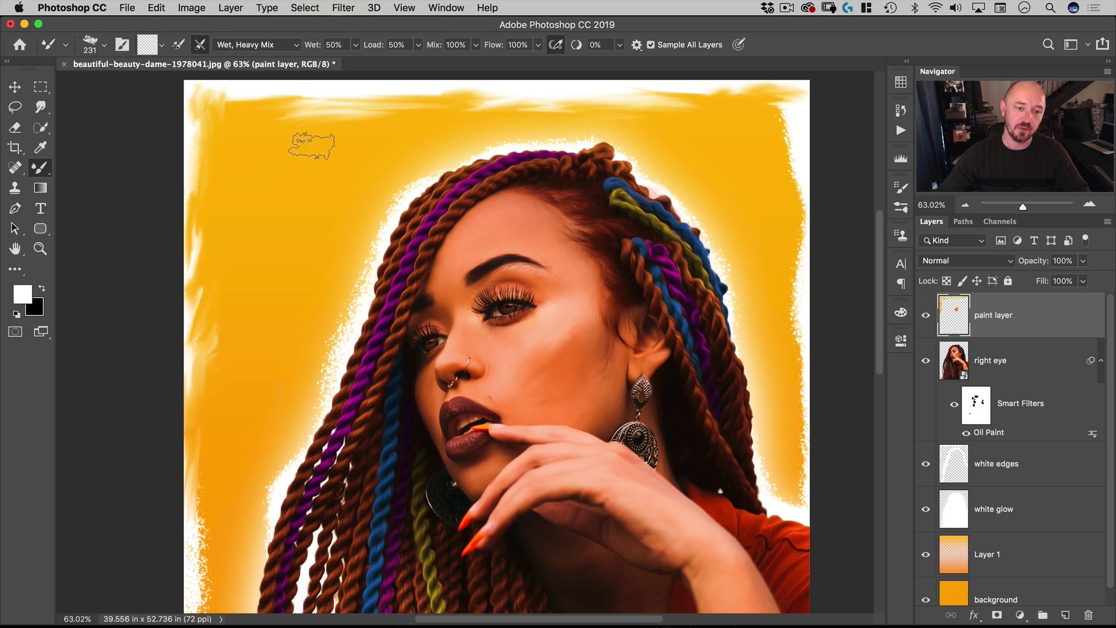
Blend the white glow above the head and along the upper left braids into the orange background with brush size 208
{"action": "scroll", "coordinate": [444, 120], "scroll_direction": "up", "scroll_amount": 5}
{"action": "left_click_drag", "start_coordinate": [494, 139], "coordinate": [483, 138]}
{"action": "mouse_move", "coordinate": [486, 141]}
{"action": "left_mouse_down"}
{"action": "mouse_move", "coordinate": [599, 123]}
{"action": "mouse_move", "coordinate": [659, 128]}
{"action": "left_mouse_up"}
{"action": "left_click_drag", "start_coordinate": [437, 181], "coordinate": [457, 161]}
{"action": "left_click_drag", "start_coordinate": [349, 265], "coordinate": [360, 195]}
{"action": "left_click_drag", "start_coordinate": [293, 407], "coordinate": [316, 304]}
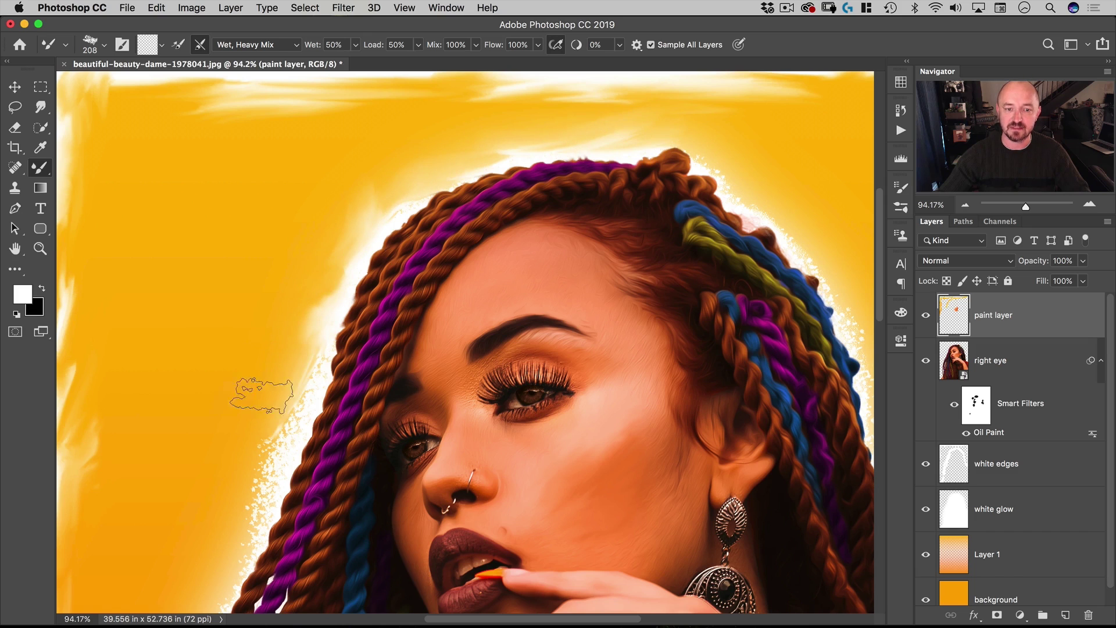
{"action": "left_click_drag", "start_coordinate": [261, 394], "coordinate": [289, 375]}
{"action": "left_click_drag", "start_coordinate": [274, 472], "coordinate": [278, 451]}
{"action": "left_click_drag", "start_coordinate": [238, 536], "coordinate": [299, 483]}
Blend the white glow beside the lower left braids and the canvas's left edge into the orange, down to the bottom left corner
{"action": "key", "text": "space"}
{"action": "left_click_drag", "start_coordinate": [234, 382], "coordinate": [295, 142]}
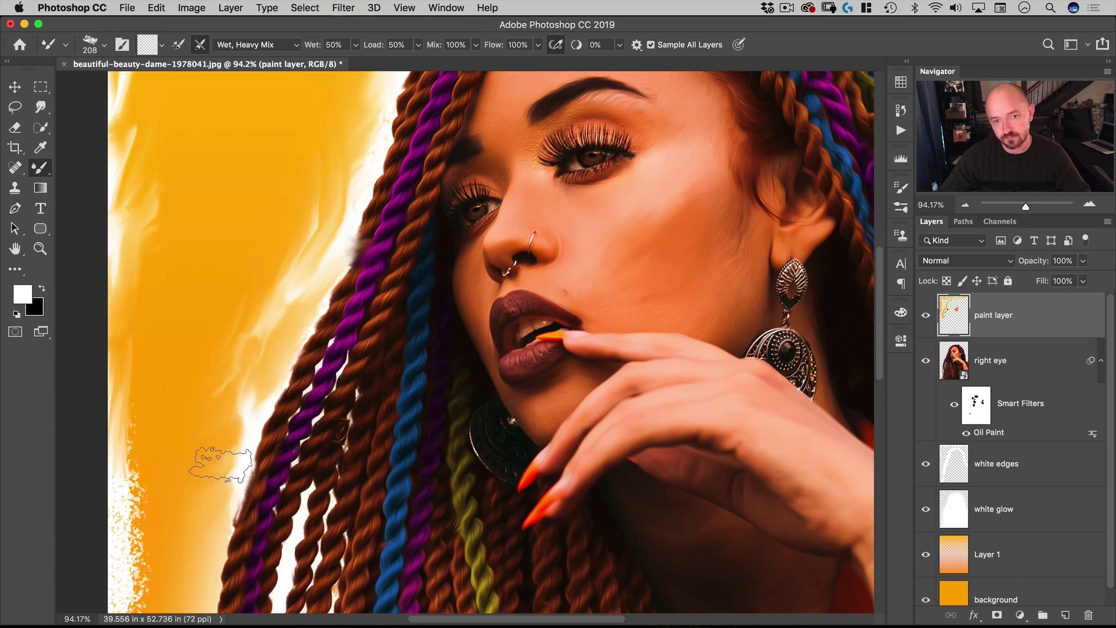
{"action": "left_click_drag", "start_coordinate": [137, 604], "coordinate": [239, 355]}
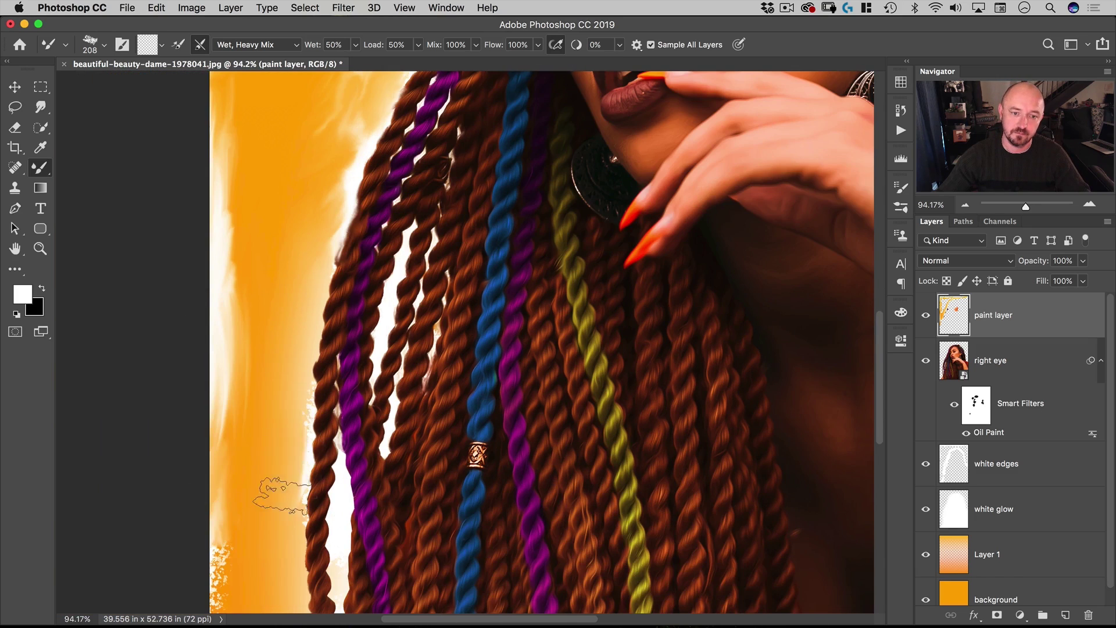
{"action": "left_click_drag", "start_coordinate": [225, 560], "coordinate": [200, 297]}
{"action": "mouse_move", "coordinate": [249, 464]}
{"action": "left_mouse_down"}
{"action": "mouse_move", "coordinate": [264, 387]}
{"action": "mouse_move", "coordinate": [298, 399]}
{"action": "mouse_move", "coordinate": [220, 524]}
{"action": "left_mouse_up"}
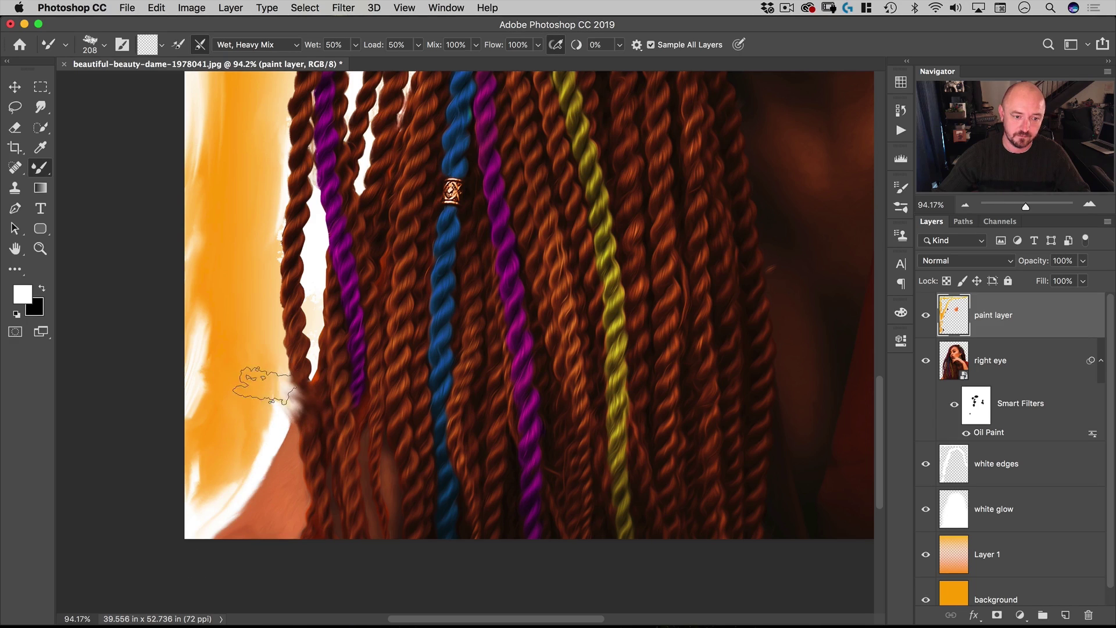
Blend the shadowed chest skin and the red jacket lapel, reducing the brush size to 159 for the lapel
{"action": "left_click_drag", "start_coordinate": [810, 270], "coordinate": [308, 365]}
{"action": "key", "text": "a"}
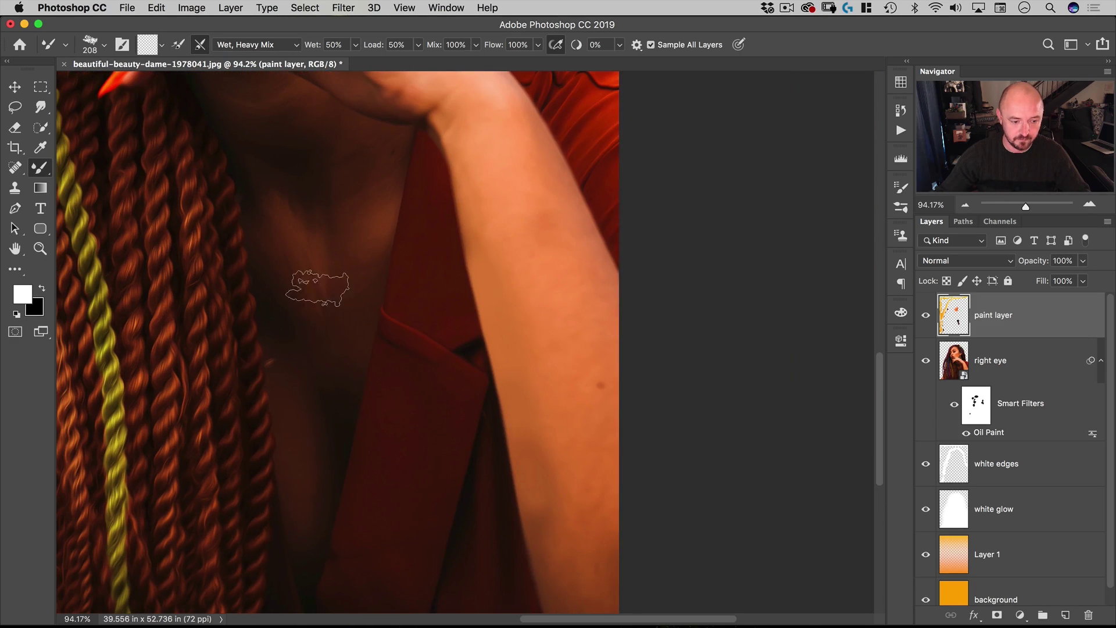
{"action": "scroll", "coordinate": [365, 192], "scroll_direction": "up", "scroll_amount": 5}
{"action": "scroll", "coordinate": [365, 191], "scroll_direction": "left", "scroll_amount": 5}
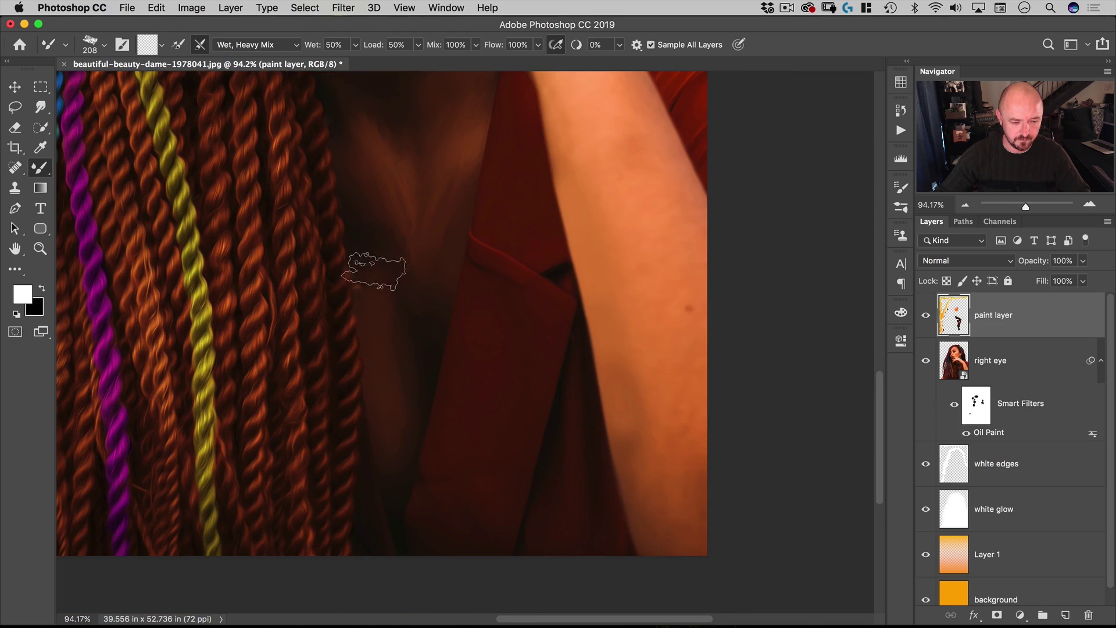
{"action": "left_click_drag", "start_coordinate": [523, 332], "coordinate": [494, 333], "text": "ctrl+alt"}
{"action": "left_click_drag", "start_coordinate": [470, 437], "coordinate": [485, 438], "text": "ctrl+alt"}
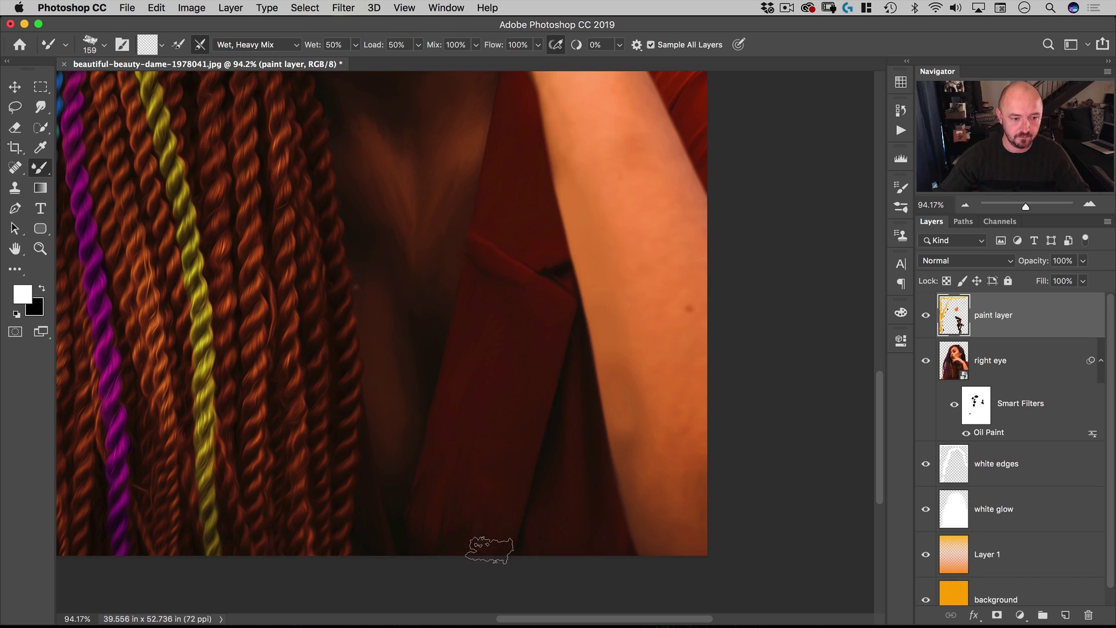
{"action": "mouse_move", "coordinate": [491, 546]}
{"action": "left_mouse_down"}
{"action": "mouse_move", "coordinate": [587, 505]}
{"action": "mouse_move", "coordinate": [715, 502]}
{"action": "mouse_move", "coordinate": [648, 505]}
{"action": "mouse_move", "coordinate": [686, 564]}
{"action": "mouse_move", "coordinate": [691, 429]}
{"action": "mouse_move", "coordinate": [681, 443]}
{"action": "mouse_move", "coordinate": [627, 347]}
{"action": "mouse_move", "coordinate": [634, 402]}
{"action": "mouse_move", "coordinate": [694, 463]}
{"action": "mouse_move", "coordinate": [657, 186]}
{"action": "mouse_move", "coordinate": [602, 225]}
{"action": "left_mouse_up"}
Blend the forearm and wrist skin with Mixer Brush strokes that follow the arm, using a brush size of 212
{"action": "mouse_move", "coordinate": [536, 139]}
{"action": "left_mouse_down"}
{"action": "mouse_move", "coordinate": [558, 207]}
{"action": "mouse_move", "coordinate": [541, 271]}
{"action": "left_mouse_up"}
{"action": "left_click_drag", "start_coordinate": [703, 184], "coordinate": [698, 341]}
{"action": "mouse_move", "coordinate": [691, 281]}
{"action": "left_mouse_down"}
{"action": "mouse_move", "coordinate": [694, 205]}
{"action": "mouse_move", "coordinate": [669, 153]}
{"action": "mouse_move", "coordinate": [709, 150]}
{"action": "mouse_move", "coordinate": [633, 149]}
{"action": "mouse_move", "coordinate": [644, 186]}
{"action": "left_mouse_up"}
{"action": "left_click_drag", "start_coordinate": [561, 229], "coordinate": [542, 201]}
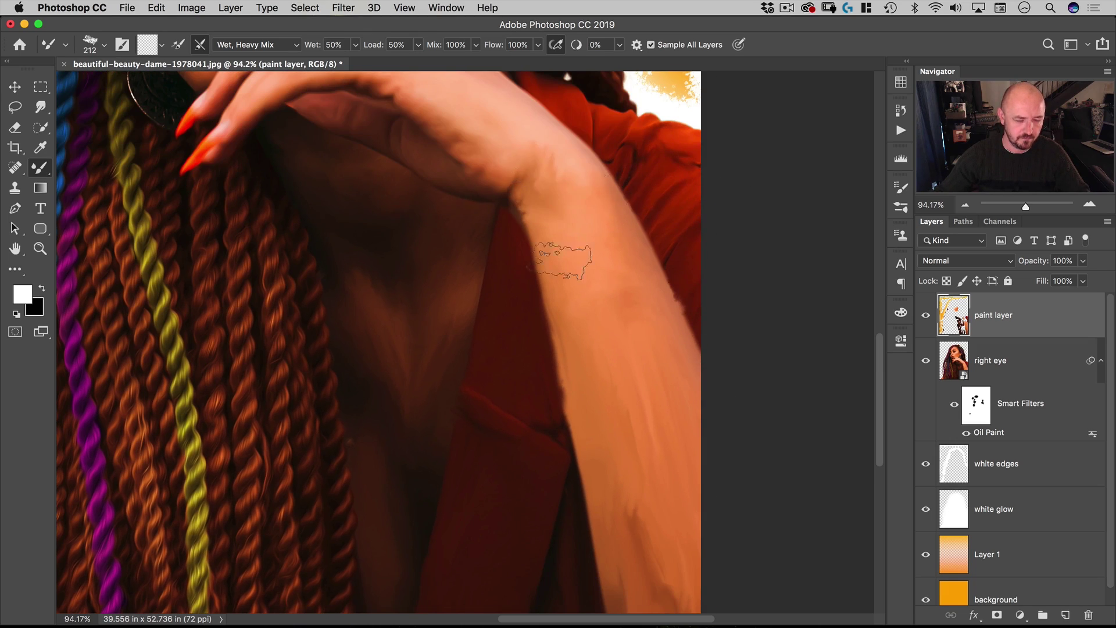
{"action": "left_click_drag", "start_coordinate": [501, 165], "coordinate": [486, 169], "text": "ctrl+alt"}
{"action": "left_click_drag", "start_coordinate": [480, 162], "coordinate": [478, 121]}
Smooth the shading on the hand, fingers and red sleeve, using brush size 91 for the hand details
{"action": "left_click_drag", "start_coordinate": [531, 145], "coordinate": [702, 291]}
{"action": "left_click_drag", "start_coordinate": [496, 166], "coordinate": [452, 167], "text": "ctrl+alt"}
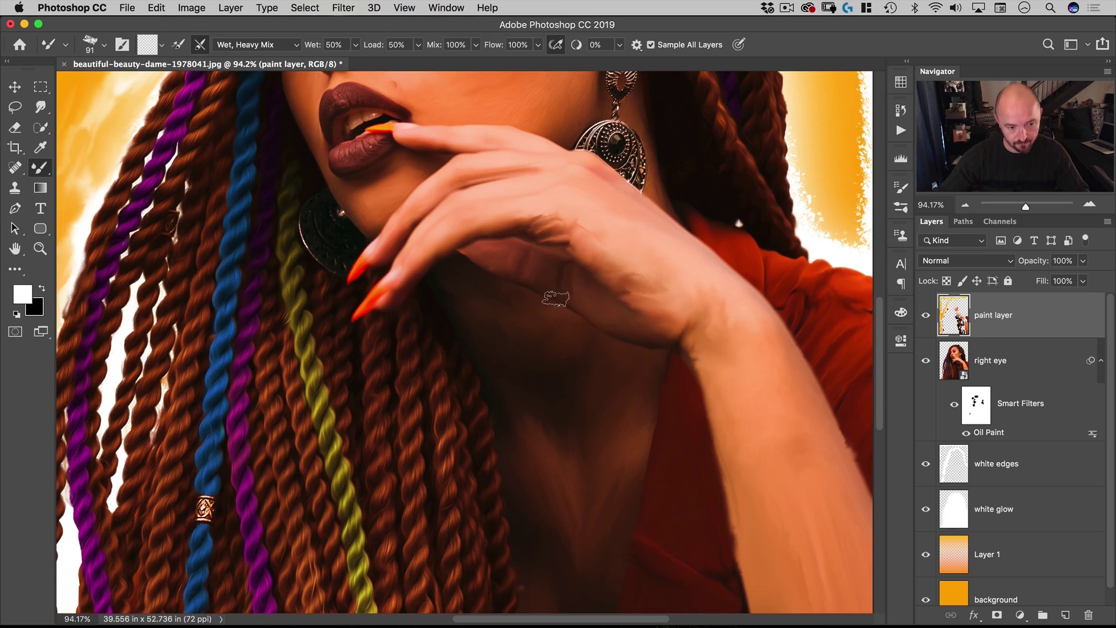
{"action": "left_click_drag", "start_coordinate": [740, 195], "coordinate": [704, 256]}
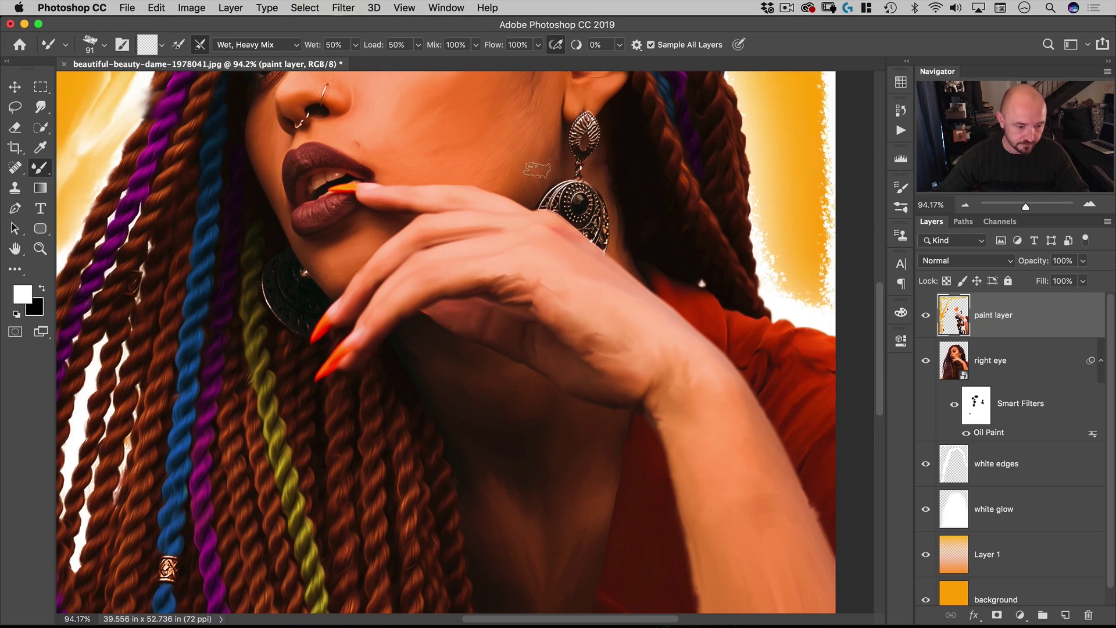
{"action": "left_click_drag", "start_coordinate": [480, 133], "coordinate": [501, 225]}
Blend the cheek and jaw with brush size 174, and the skin around the near eye and hairline with brush size 105
{"action": "left_click_drag", "start_coordinate": [498, 224], "coordinate": [545, 220], "text": "ctrl+alt"}
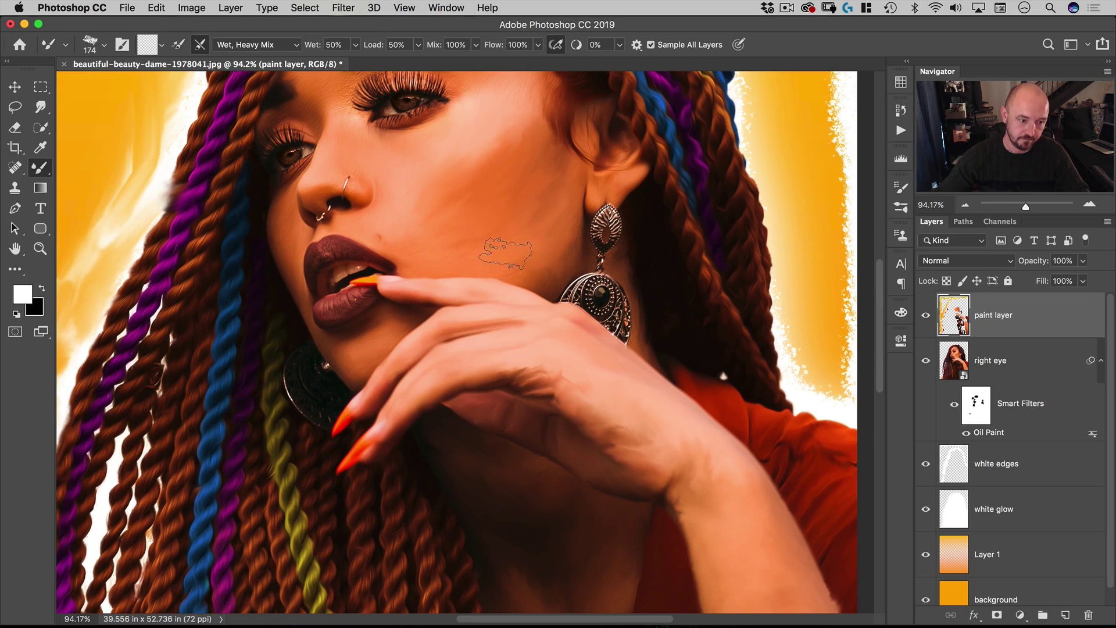
{"action": "left_click_drag", "start_coordinate": [433, 181], "coordinate": [504, 320]}
{"action": "left_click_drag", "start_coordinate": [486, 173], "coordinate": [434, 180], "text": "ctrl+alt"}
{"action": "mouse_move", "coordinate": [496, 176]}
{"action": "left_mouse_down", "text": "super"}
{"action": "mouse_move", "coordinate": [457, 194]}
{"action": "mouse_move", "coordinate": [520, 185]}
{"action": "mouse_move", "coordinate": [576, 202]}
{"action": "mouse_move", "coordinate": [599, 227]}
{"action": "mouse_move", "coordinate": [506, 205]}
{"action": "mouse_move", "coordinate": [495, 221]}
{"action": "mouse_move", "coordinate": [357, 247]}
{"action": "mouse_move", "coordinate": [320, 310]}
{"action": "mouse_move", "coordinate": [345, 376]}
{"action": "mouse_move", "coordinate": [371, 397]}
{"action": "mouse_move", "coordinate": [529, 333]}
{"action": "mouse_move", "coordinate": [520, 384]}
{"action": "mouse_move", "coordinate": [534, 318]}
{"action": "mouse_move", "coordinate": [552, 360]}
{"action": "mouse_move", "coordinate": [546, 323]}
{"action": "mouse_move", "coordinate": [563, 290]}
{"action": "mouse_move", "coordinate": [601, 317]}
{"action": "mouse_move", "coordinate": [586, 313]}
{"action": "mouse_move", "coordinate": [623, 279]}
{"action": "left_mouse_up", "text": "super"}
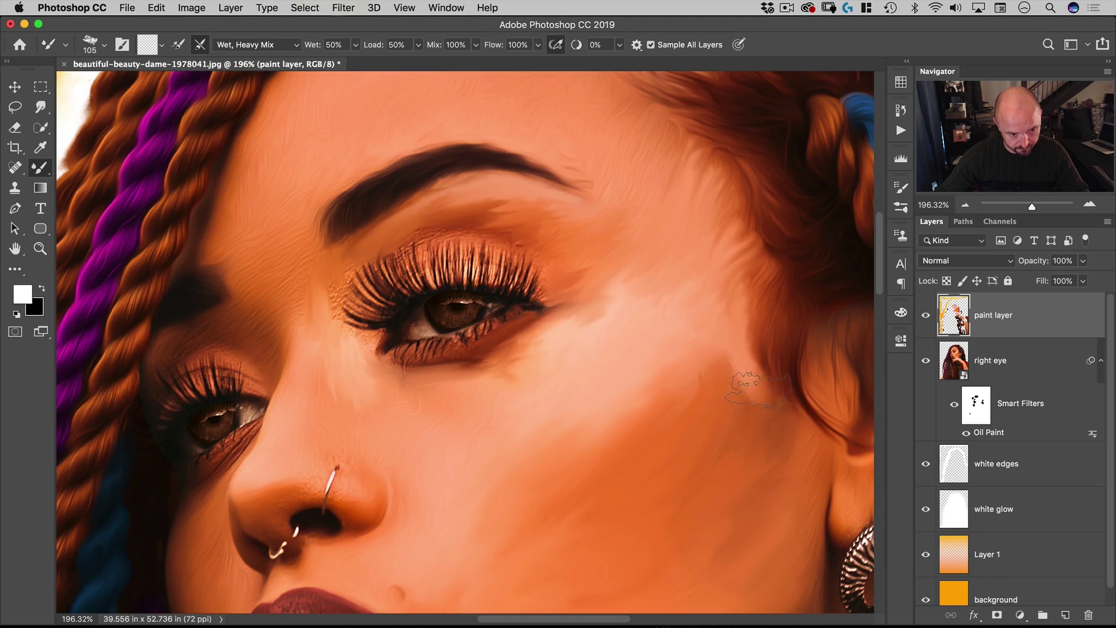
Blend the eye shadow beneath the near eyebrow with brush size 92, and the forehead and brow area with brush size 136
{"action": "mouse_move", "coordinate": [597, 99]}
{"action": "left_mouse_down"}
{"action": "mouse_move", "coordinate": [683, 242]}
{"action": "mouse_move", "coordinate": [672, 227]}
{"action": "left_mouse_up"}
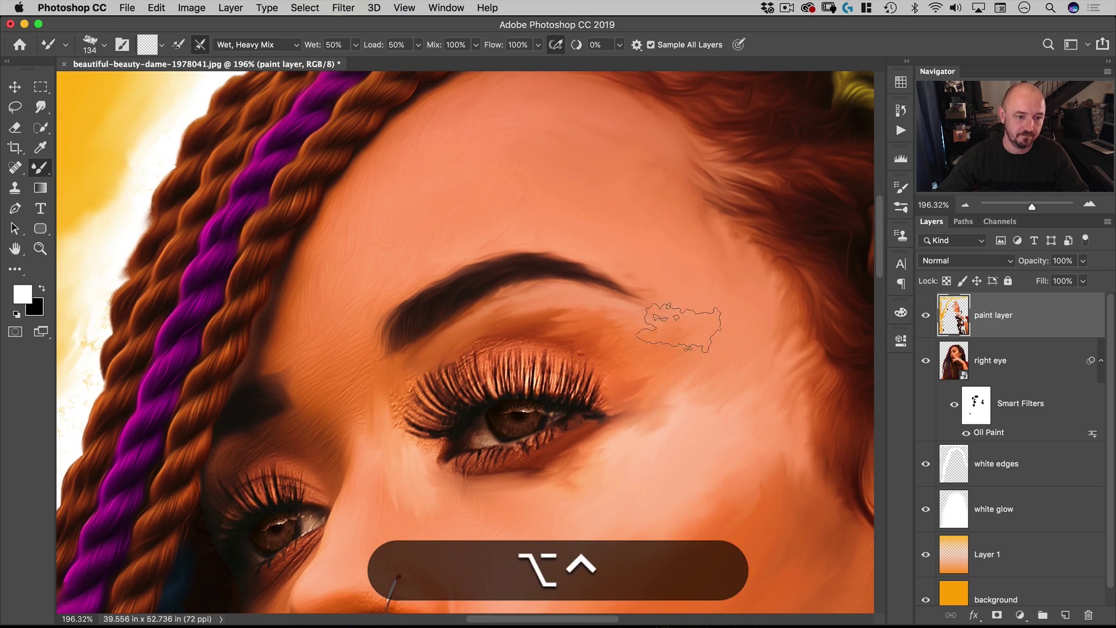
{"action": "left_click_drag", "start_coordinate": [679, 327], "coordinate": [655, 327], "text": "ctrl+alt"}
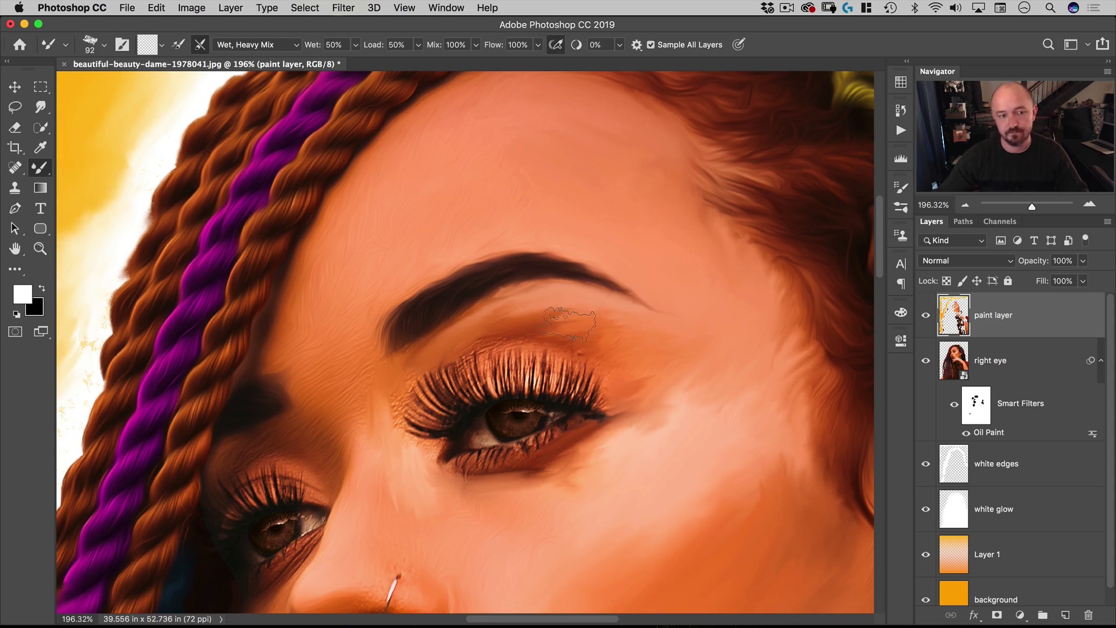
{"action": "left_click_drag", "start_coordinate": [463, 155], "coordinate": [489, 155], "text": "ctrl+alt"}
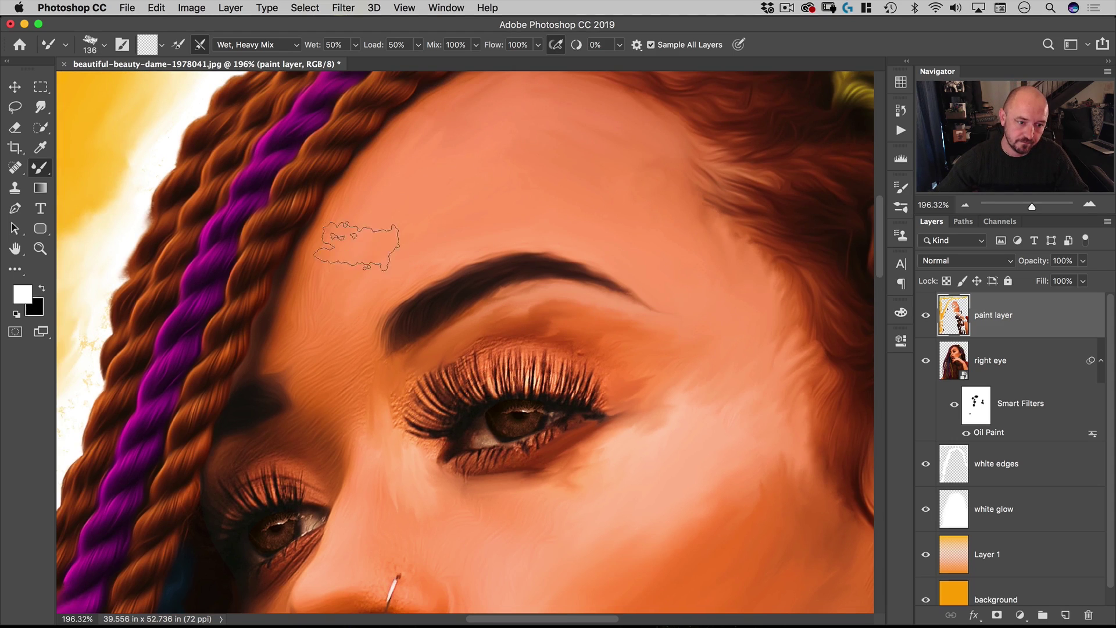
{"action": "scroll", "coordinate": [401, 247], "scroll_direction": "down", "scroll_amount": 5}
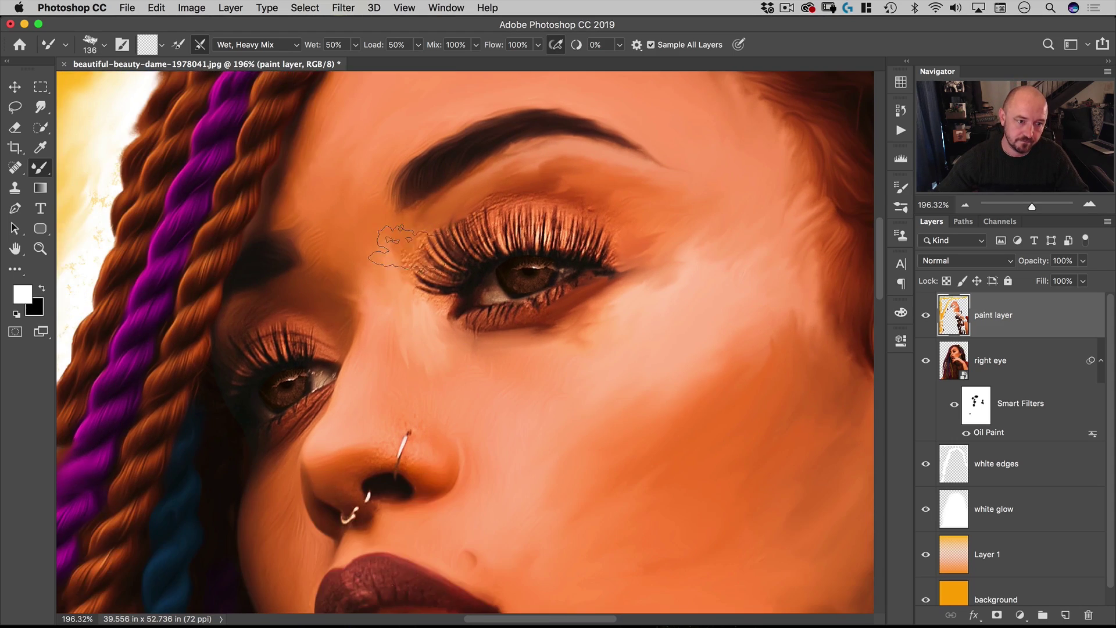
Paint over the near eye's upper lid and lashes, undo the last stroke, and blend the skin below the eye with brush size 96
{"action": "mouse_move", "coordinate": [407, 247]}
{"action": "left_mouse_down"}
{"action": "mouse_move", "coordinate": [457, 223]}
{"action": "mouse_move", "coordinate": [562, 212]}
{"action": "mouse_move", "coordinate": [597, 217]}
{"action": "mouse_move", "coordinate": [622, 241]}
{"action": "left_mouse_up"}
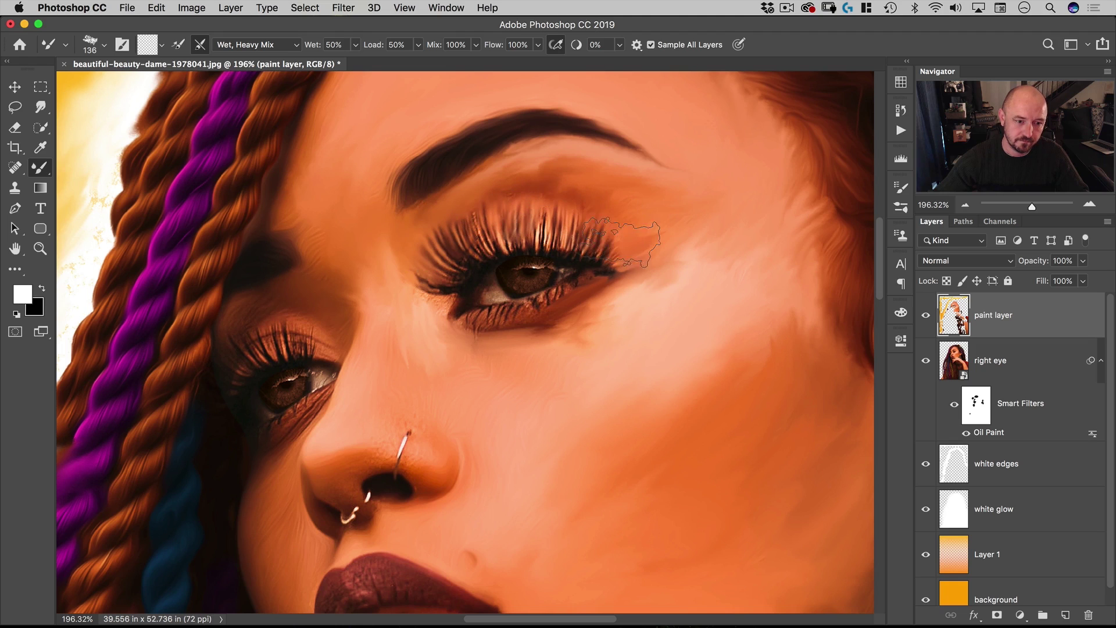
{"action": "key", "text": "super+z"}
{"action": "left_click_drag", "start_coordinate": [420, 333], "coordinate": [427, 217]}
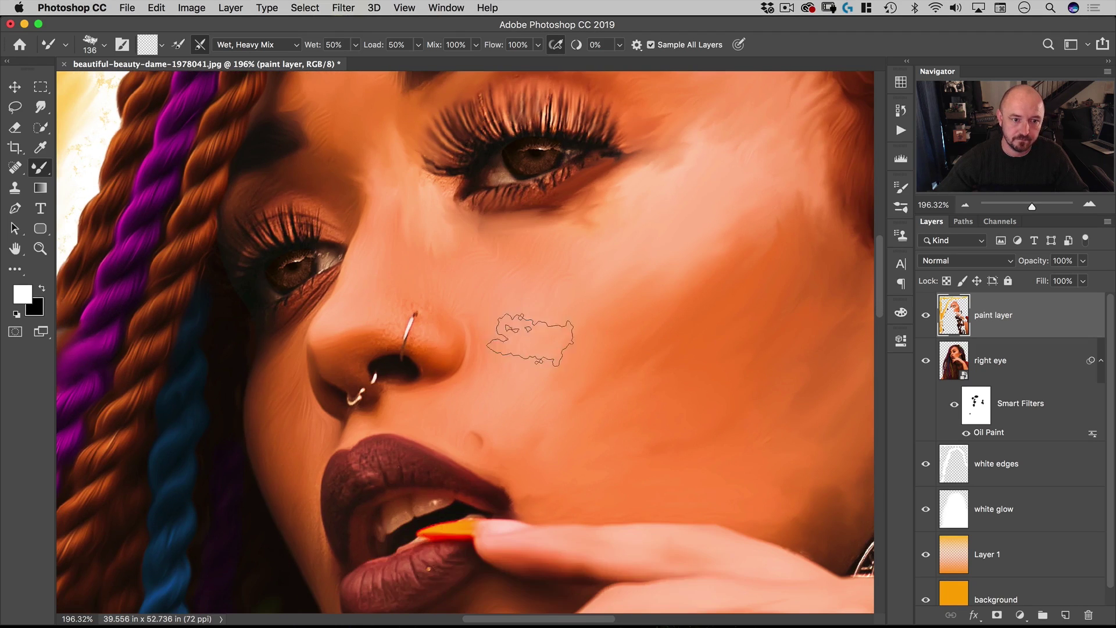
{"action": "key", "text": "bracketleft"}
{"action": "key", "text": "bracketleft"}
{"action": "key", "text": "bracketleft"}
{"action": "key", "text": "bracketleft"}
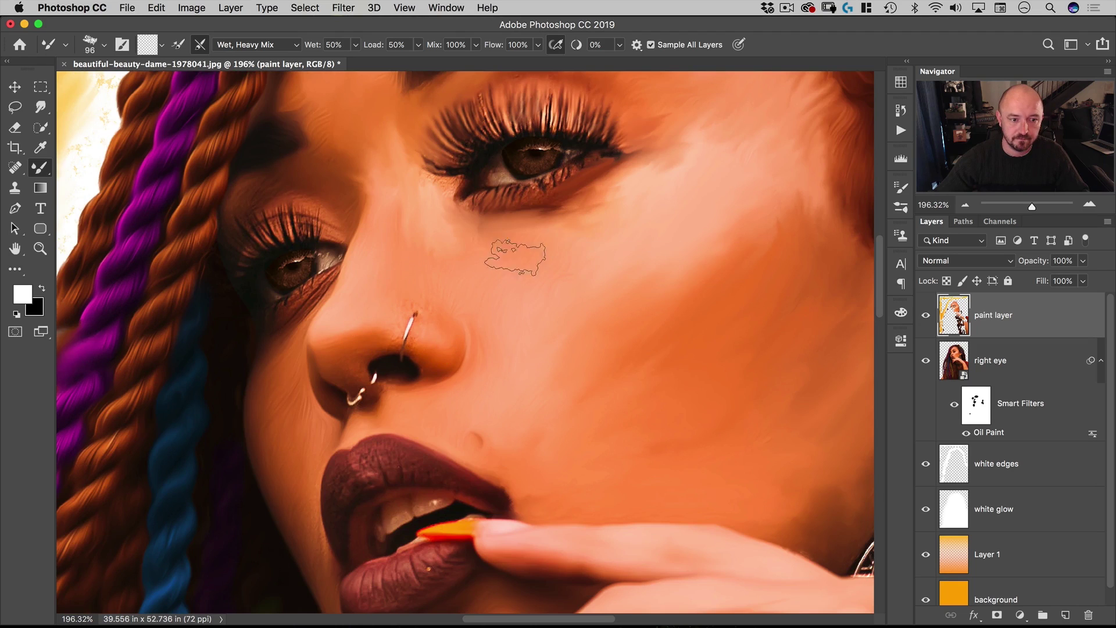
Smooth the texture of the dark lips with Mixer Brush strokes at brush size 56
{"action": "left_click_drag", "start_coordinate": [564, 432], "coordinate": [441, 254]}
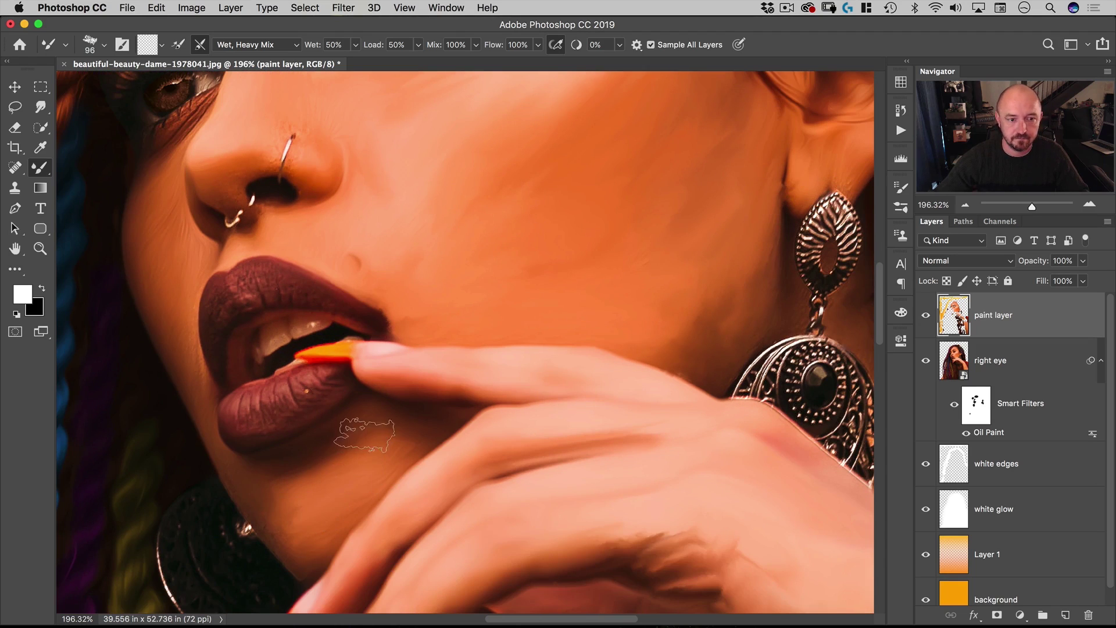
{"action": "left_click_drag", "start_coordinate": [235, 265], "coordinate": [212, 265]}
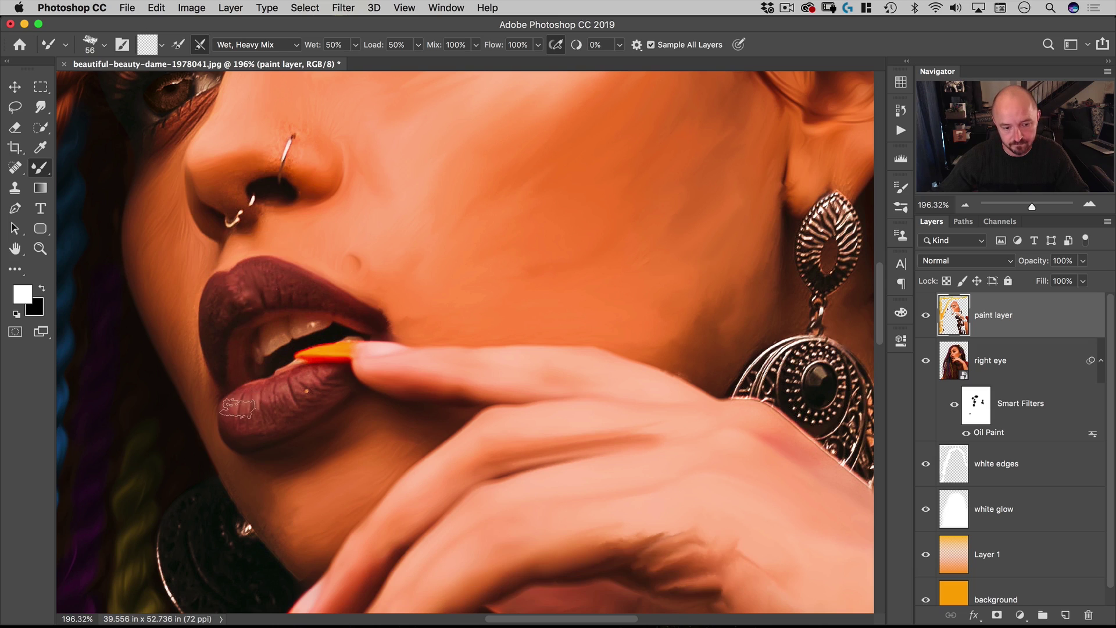
{"action": "left_click_drag", "start_coordinate": [477, 261], "coordinate": [389, 263]}
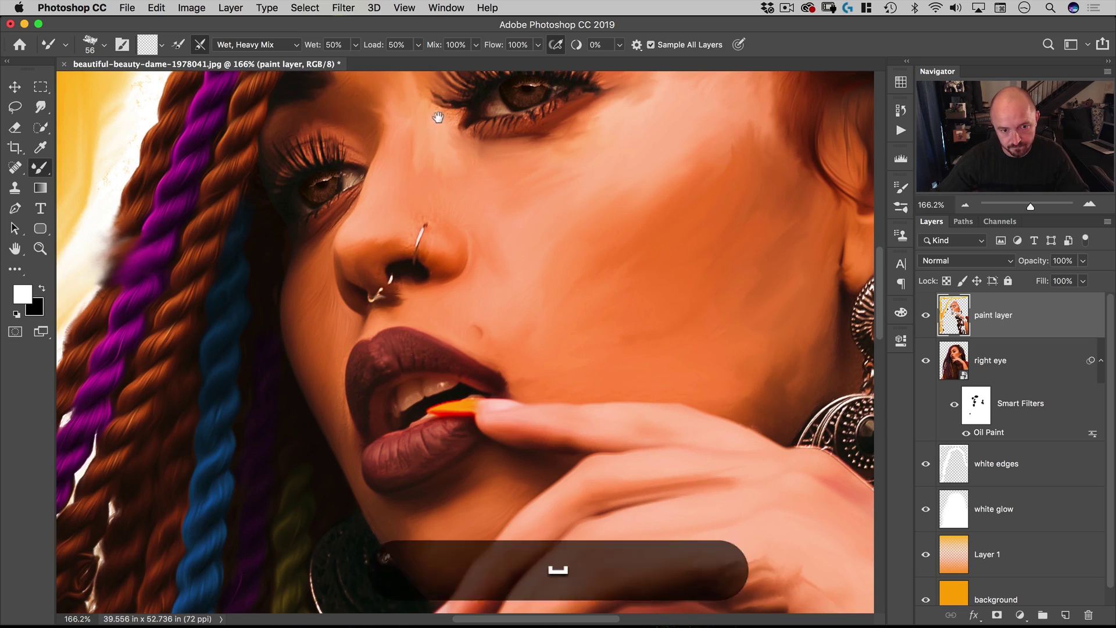
Blend the white glow beside the upper blue braids outward into the orange background with the Mixer Brush at size 151
{"action": "left_click_drag", "start_coordinate": [437, 115], "coordinate": [395, 247]}
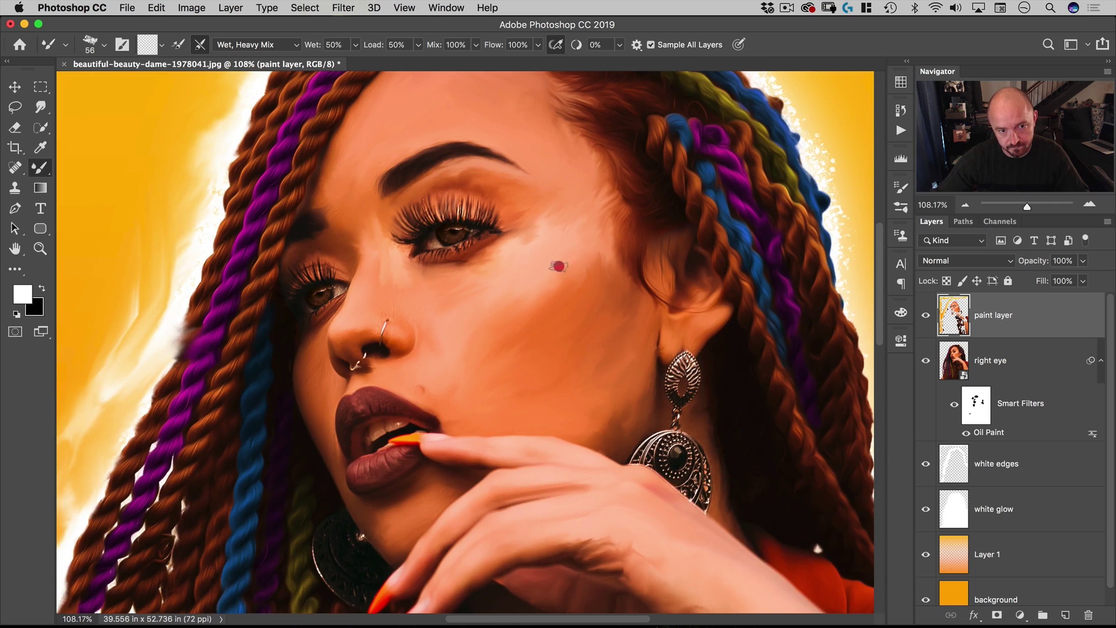
{"action": "left_click_drag", "start_coordinate": [597, 254], "coordinate": [640, 254]}
{"action": "mouse_move", "coordinate": [518, 317]}
{"action": "left_mouse_down", "text": "ctrl+alt"}
{"action": "mouse_move", "coordinate": [535, 276]}
{"action": "mouse_move", "coordinate": [500, 330]}
{"action": "mouse_move", "coordinate": [433, 546]}
{"action": "left_mouse_up", "text": "ctrl+alt"}
{"action": "mouse_move", "coordinate": [658, 234]}
{"action": "left_mouse_down", "text": "ctrl+alt"}
{"action": "mouse_move", "coordinate": [648, 242]}
{"action": "mouse_move", "coordinate": [682, 241]}
{"action": "left_mouse_up", "text": "ctrl+alt"}
{"action": "left_click_drag", "start_coordinate": [773, 221], "coordinate": [776, 544]}
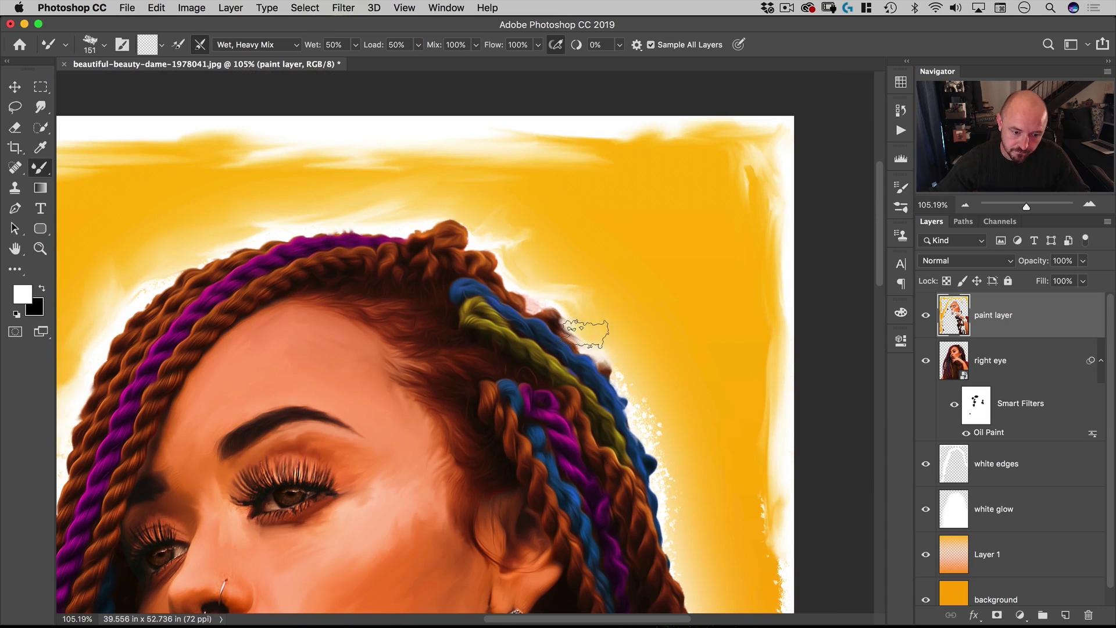
{"action": "mouse_move", "coordinate": [647, 387]}
{"action": "left_mouse_down"}
{"action": "mouse_move", "coordinate": [696, 470]}
{"action": "mouse_move", "coordinate": [681, 528]}
{"action": "mouse_move", "coordinate": [597, 374]}
{"action": "left_mouse_up"}
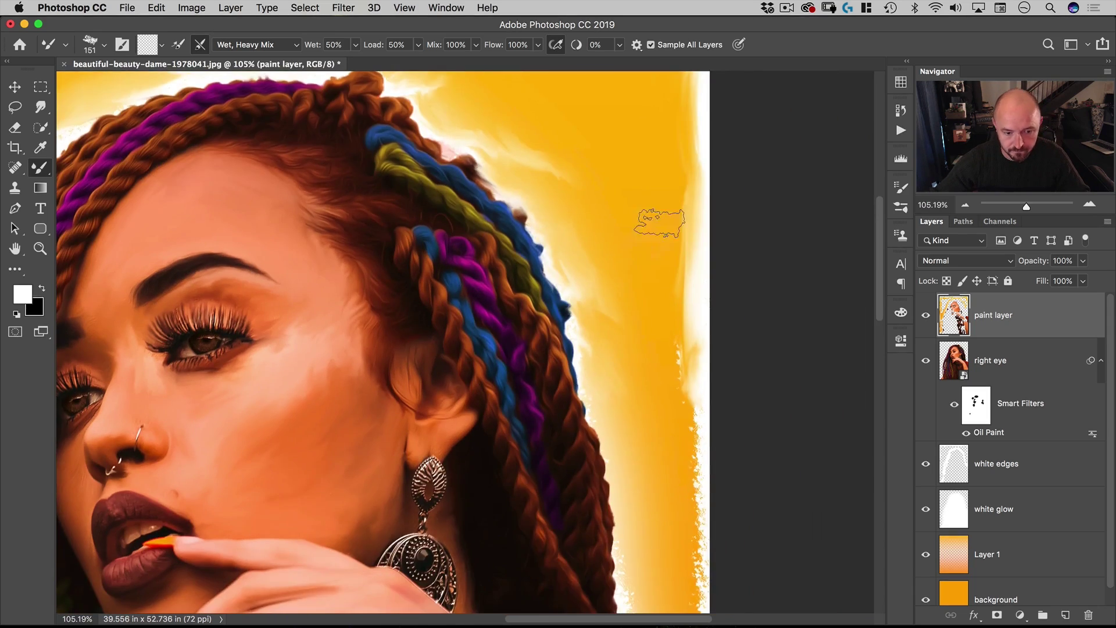
Blend the white border and glow along the canvas's right side down to the shoulder, raising the brush size to 210
{"action": "left_click_drag", "start_coordinate": [689, 131], "coordinate": [674, 192]}
{"action": "left_click_drag", "start_coordinate": [686, 392], "coordinate": [691, 324]}
{"action": "left_click_drag", "start_coordinate": [614, 386], "coordinate": [646, 337]}
{"action": "left_click_drag", "start_coordinate": [663, 234], "coordinate": [698, 235], "text": "ctrl+alt"}
{"action": "left_click_drag", "start_coordinate": [685, 418], "coordinate": [671, 186]}
{"action": "left_click_drag", "start_coordinate": [683, 279], "coordinate": [648, 319], "text": "super"}
{"action": "mouse_move", "coordinate": [668, 325]}
{"action": "left_mouse_down"}
{"action": "mouse_move", "coordinate": [517, 204]}
{"action": "mouse_move", "coordinate": [532, 479]}
{"action": "left_mouse_up"}
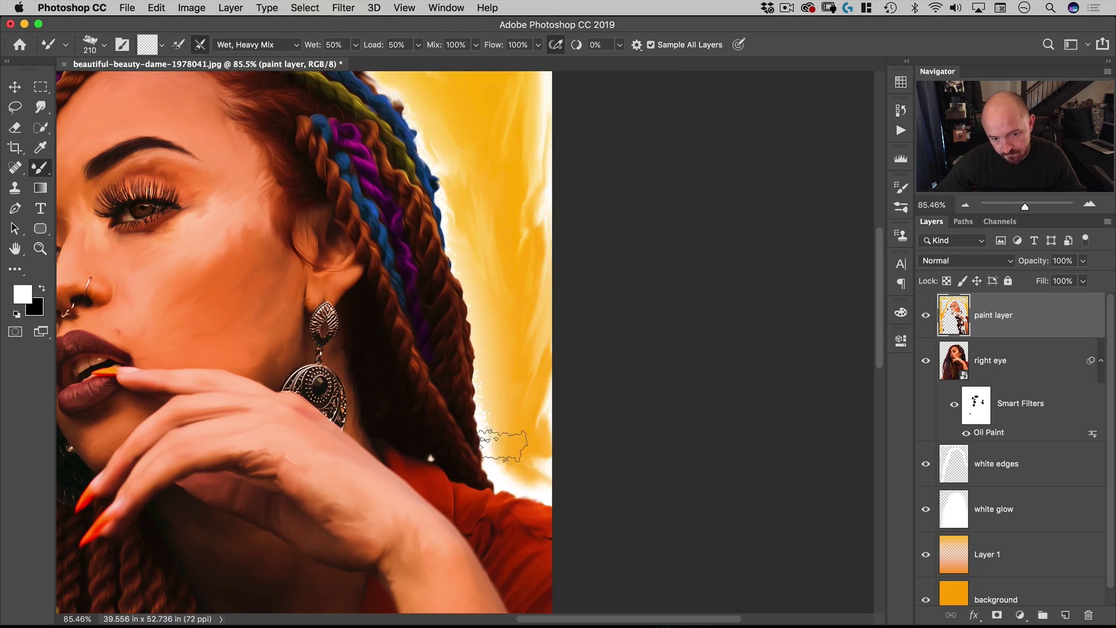
Soften the white border along the canvas's top and upper left edge and the glow beside the braids with brush size 210
{"action": "scroll", "coordinate": [523, 242], "scroll_direction": "up", "scroll_amount": 5}
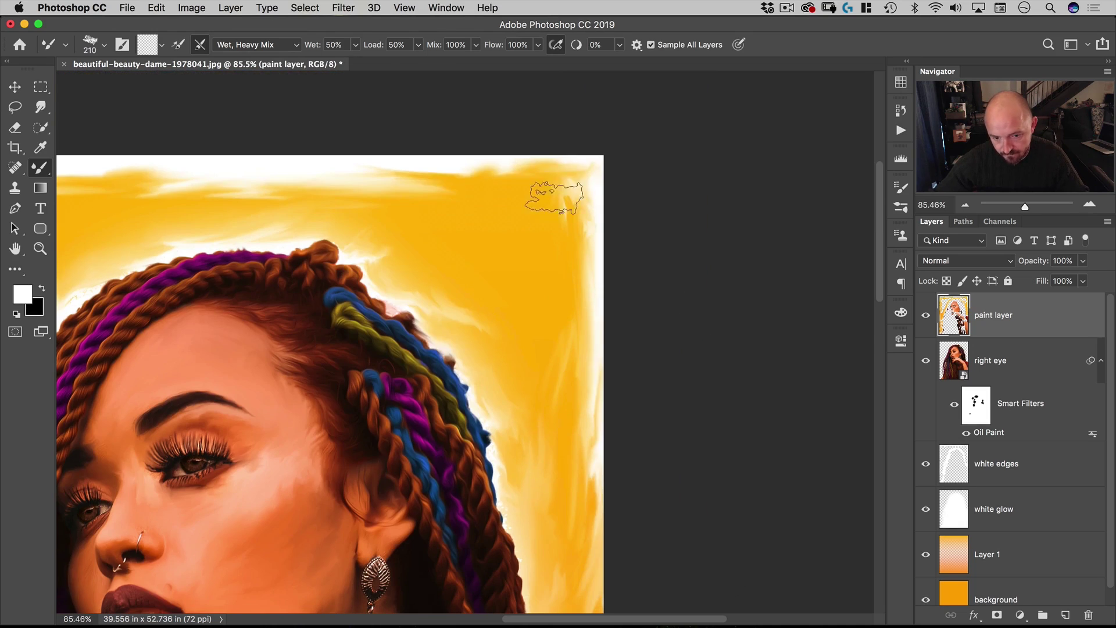
{"action": "scroll", "coordinate": [529, 194], "scroll_direction": "left", "scroll_amount": 5}
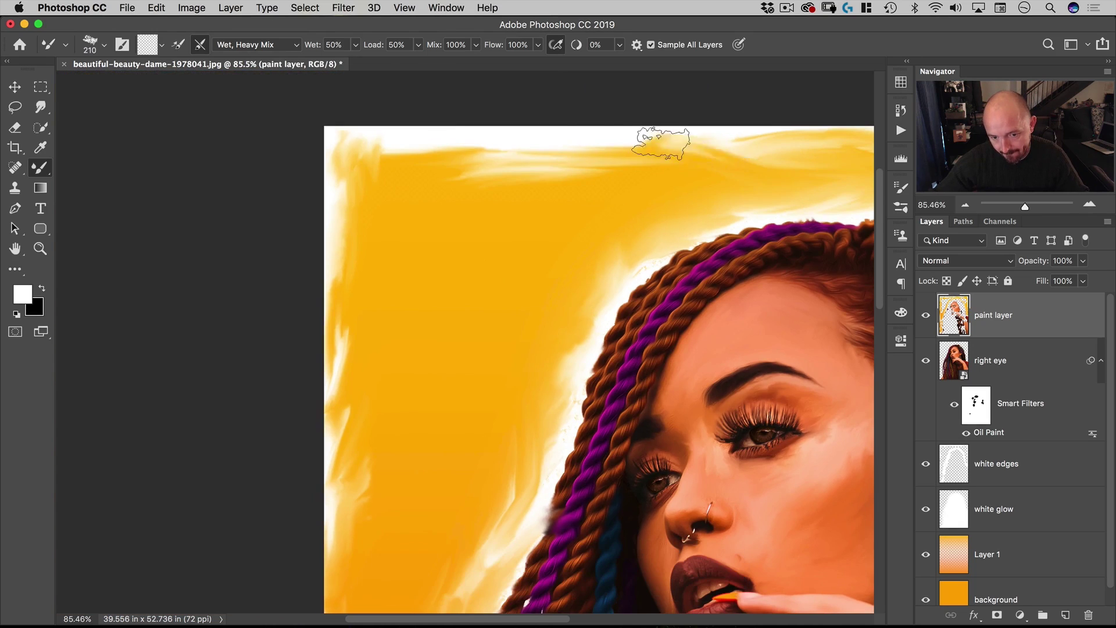
{"action": "left_click_drag", "start_coordinate": [412, 152], "coordinate": [606, 148]}
{"action": "left_click_drag", "start_coordinate": [624, 267], "coordinate": [650, 224]}
{"action": "left_click_drag", "start_coordinate": [347, 206], "coordinate": [344, 375]}
{"action": "left_click_drag", "start_coordinate": [431, 443], "coordinate": [371, 199]}
Blend the white border along the canvas's lower left edge into the orange, down to the corner by the shoulder
{"action": "scroll", "coordinate": [371, 199], "scroll_direction": "down", "scroll_amount": 9}
{"action": "scroll", "coordinate": [421, 166], "scroll_direction": "left", "scroll_amount": 1}
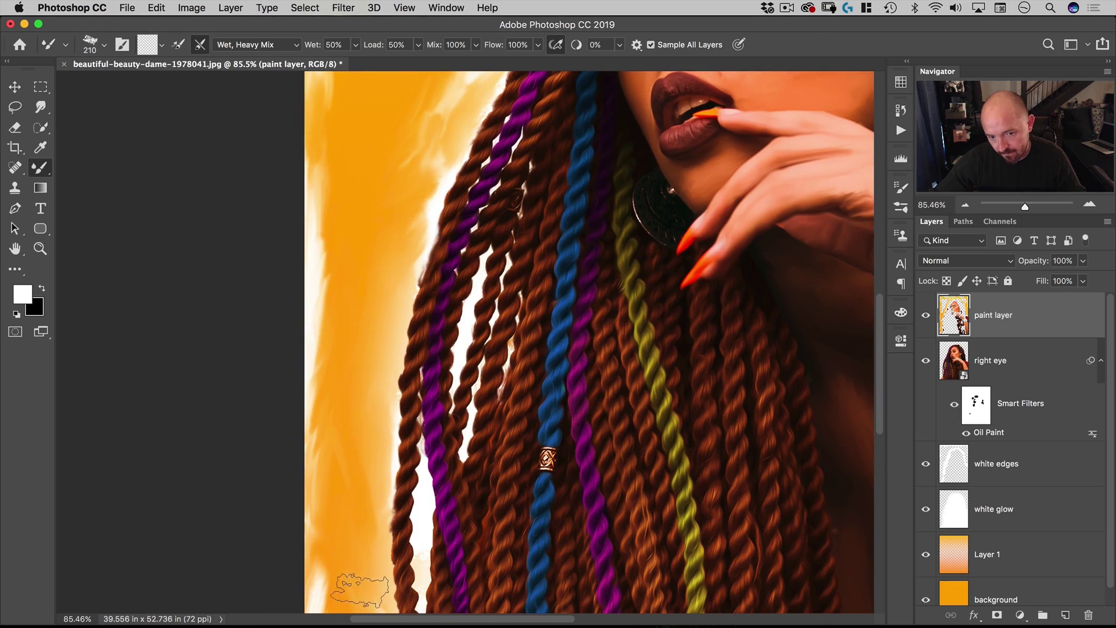
{"action": "key", "text": "super+z"}
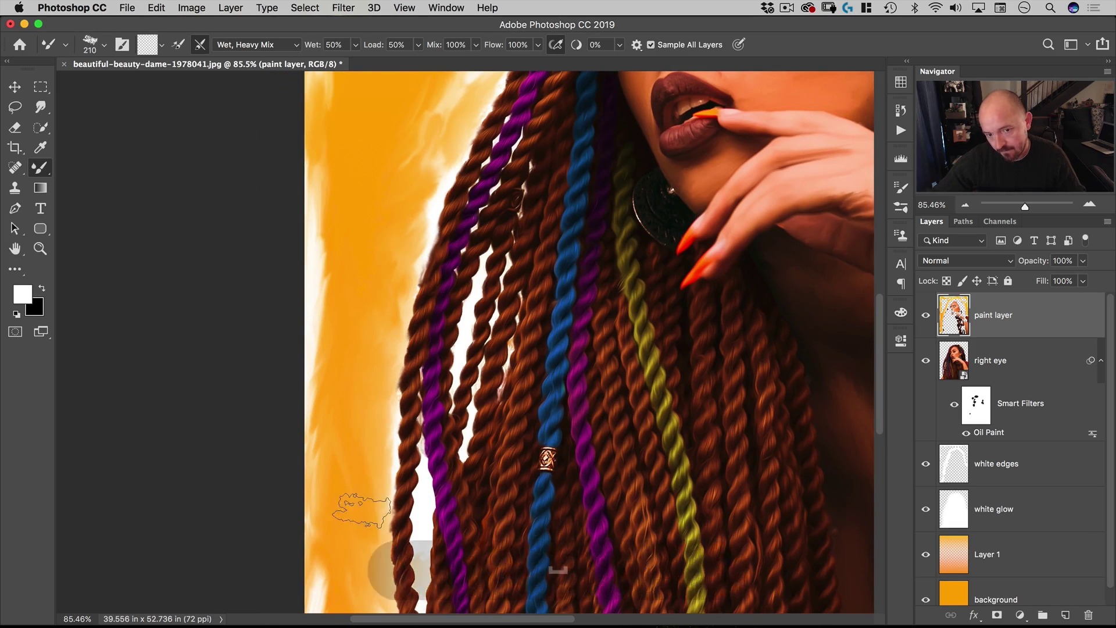
{"action": "scroll", "coordinate": [349, 483], "scroll_direction": "down", "scroll_amount": 9}
{"action": "scroll", "coordinate": [349, 482], "scroll_direction": "left", "scroll_amount": 1}
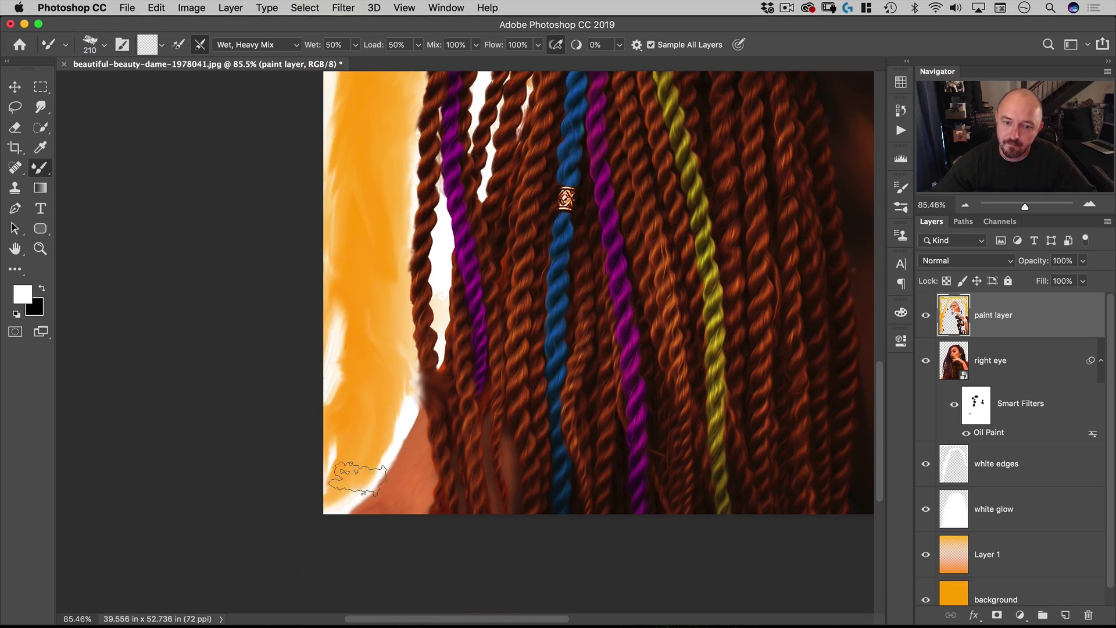
{"action": "left_click_drag", "start_coordinate": [331, 288], "coordinate": [349, 393]}
Blend the skin along the forearm with long Mixer Brush strokes at brush size 210
{"action": "left_click_drag", "start_coordinate": [590, 271], "coordinate": [575, 334]}
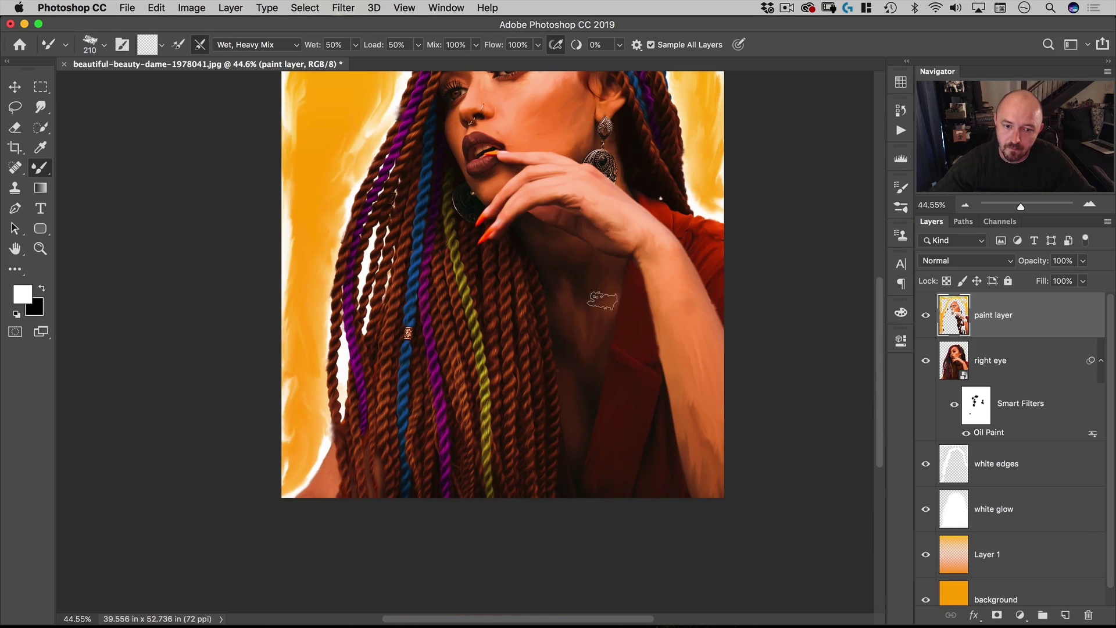
{"action": "mouse_move", "coordinate": [704, 434]}
{"action": "left_mouse_down"}
{"action": "mouse_move", "coordinate": [685, 369]}
{"action": "mouse_move", "coordinate": [695, 353]}
{"action": "mouse_move", "coordinate": [678, 331]}
{"action": "mouse_move", "coordinate": [723, 449]}
{"action": "mouse_move", "coordinate": [705, 474]}
{"action": "mouse_move", "coordinate": [718, 495]}
{"action": "mouse_move", "coordinate": [718, 434]}
{"action": "mouse_move", "coordinate": [681, 300]}
{"action": "left_mouse_up"}
{"action": "left_click_drag", "start_coordinate": [683, 356], "coordinate": [672, 296]}
{"action": "left_click_drag", "start_coordinate": [580, 195], "coordinate": [592, 327]}
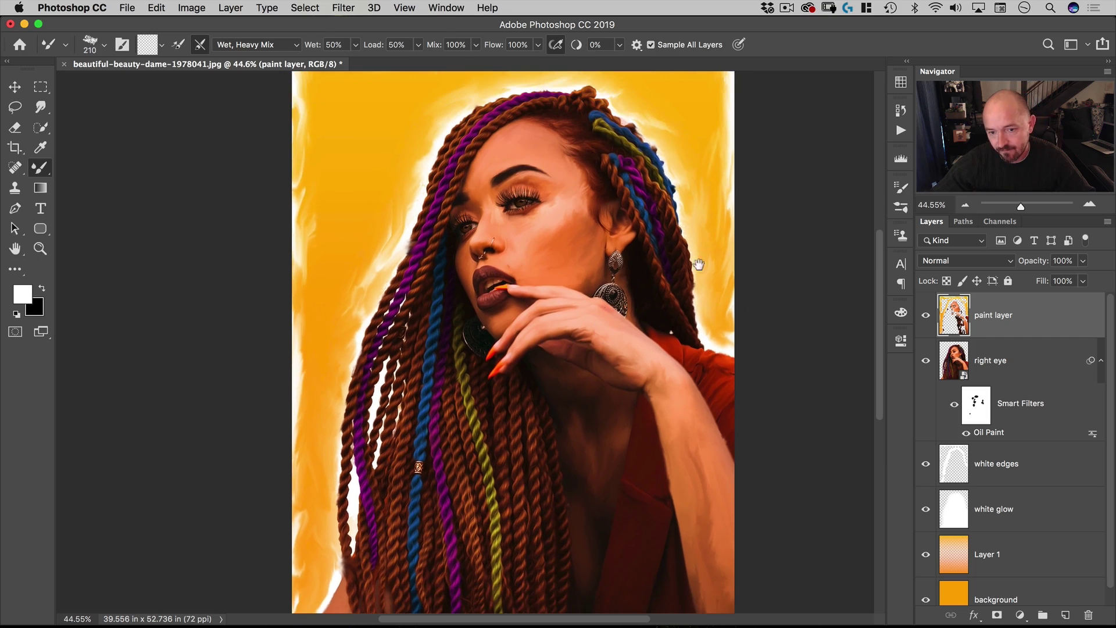
Smooth the creases of the upper and lower lips and the skin beside the mouth with brush size 42
{"action": "mouse_move", "coordinate": [466, 261]}
{"action": "left_mouse_down"}
{"action": "mouse_move", "coordinate": [499, 251]}
{"action": "mouse_move", "coordinate": [697, 274]}
{"action": "left_mouse_up"}
{"action": "left_click_drag", "start_coordinate": [494, 279], "coordinate": [433, 262]}
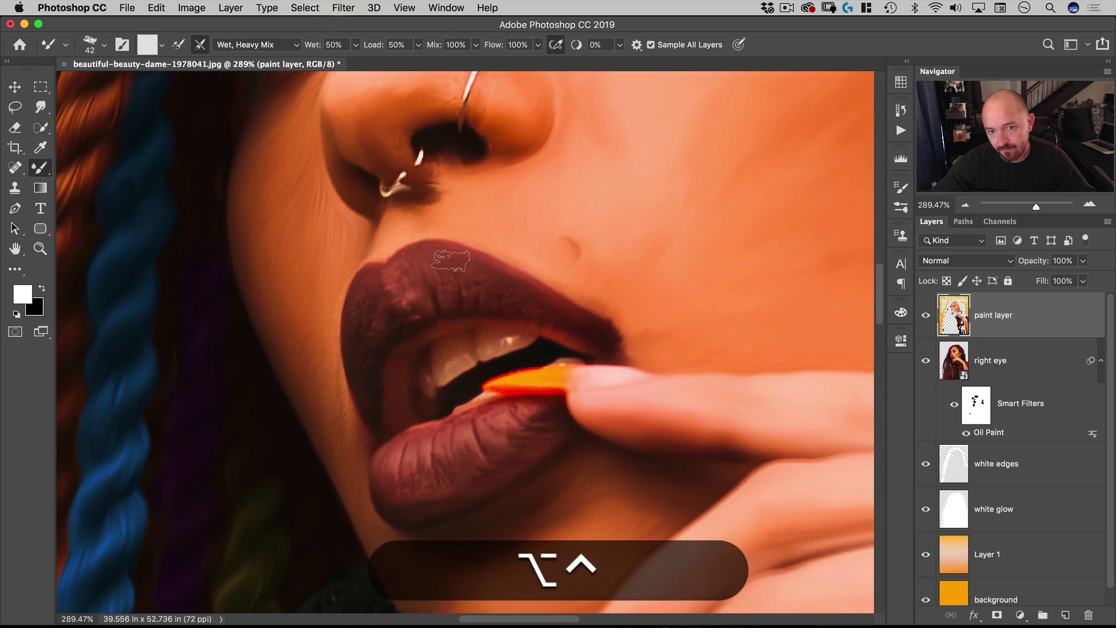
{"action": "key", "text": "super+z"}
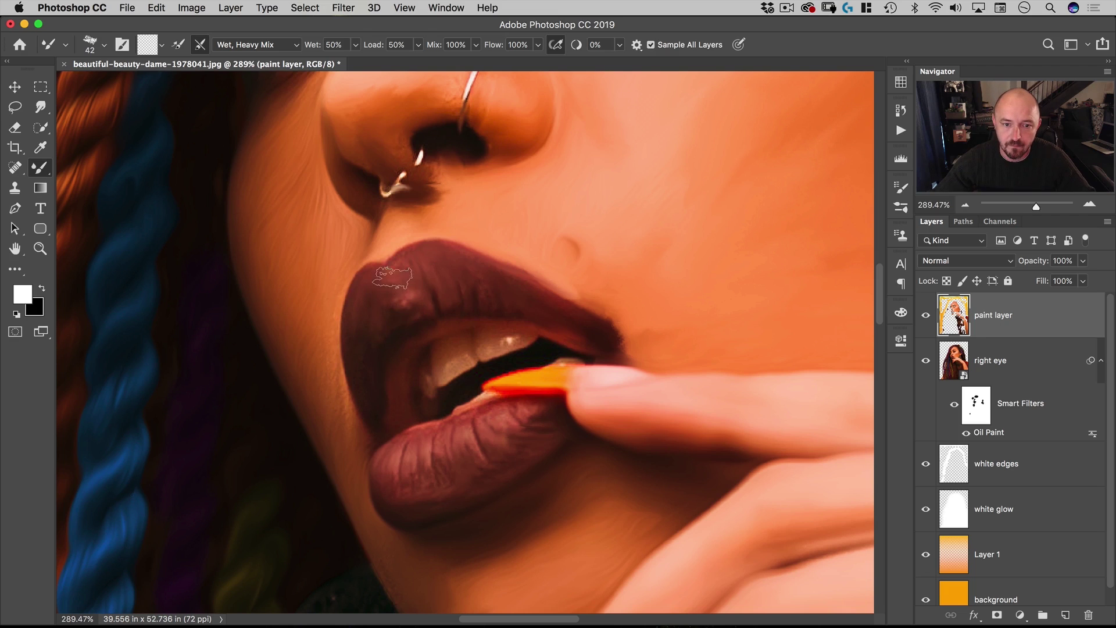
{"action": "mouse_move", "coordinate": [445, 460]}
{"action": "left_mouse_down"}
{"action": "mouse_move", "coordinate": [419, 483]}
{"action": "mouse_move", "coordinate": [478, 477]}
{"action": "mouse_move", "coordinate": [535, 428]}
{"action": "mouse_move", "coordinate": [401, 506]}
{"action": "left_mouse_up"}
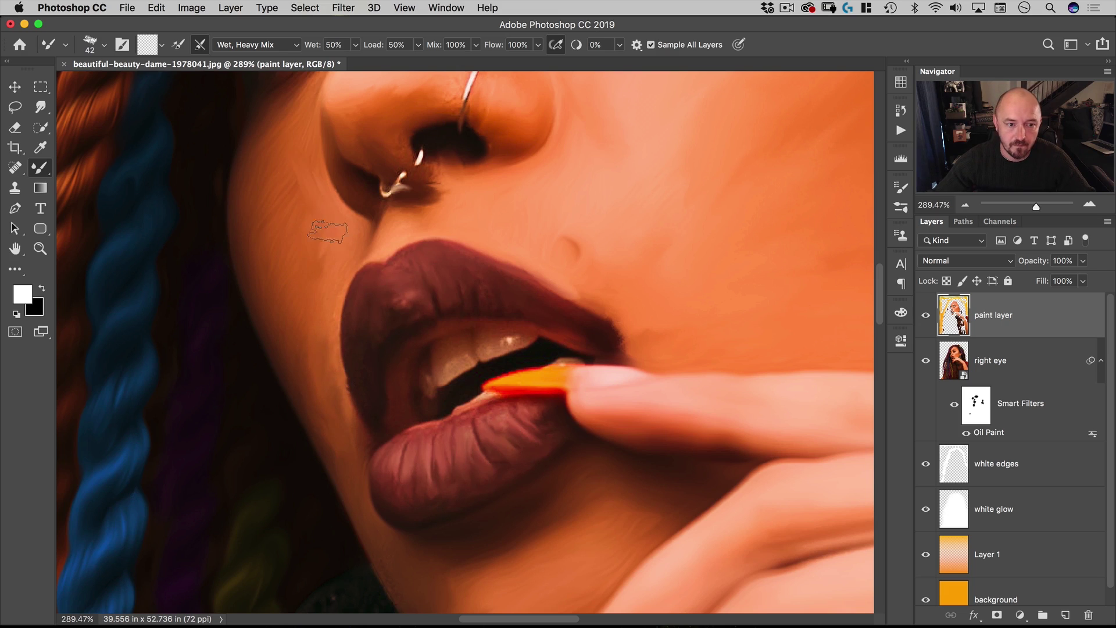
Touch up the skin around the nose rings and soften the irises of both eyes with brush size 42
{"action": "key", "text": "space"}
{"action": "left_click_drag", "start_coordinate": [509, 182], "coordinate": [622, 394]}
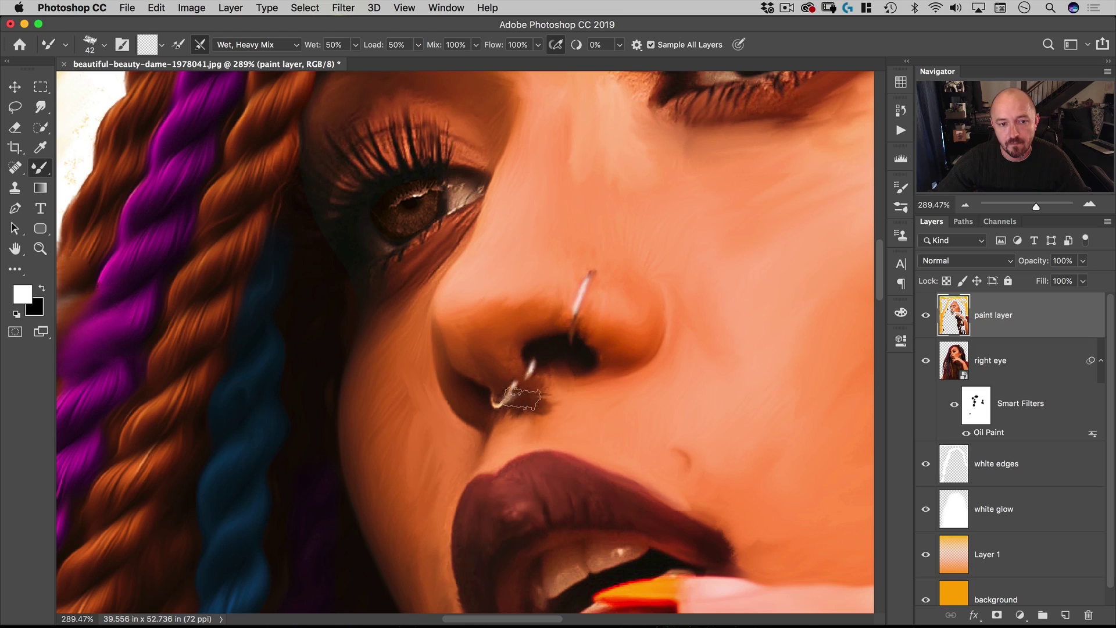
{"action": "key", "text": "space"}
{"action": "left_click_drag", "start_coordinate": [607, 253], "coordinate": [434, 402]}
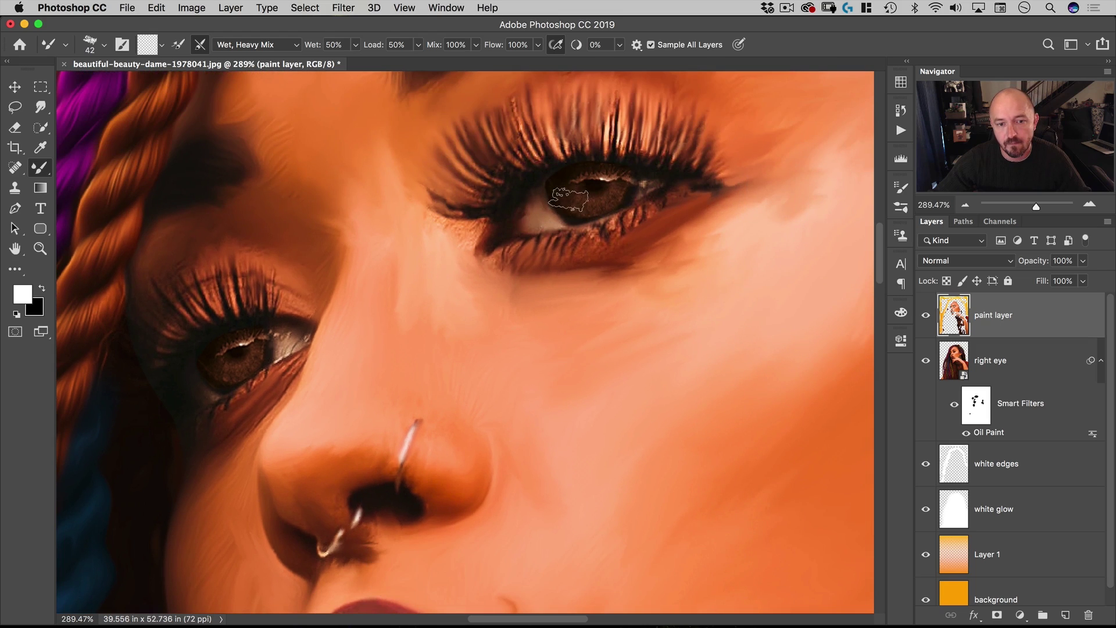
{"action": "key", "text": "space"}
{"action": "left_click_drag", "start_coordinate": [390, 300], "coordinate": [553, 212]}
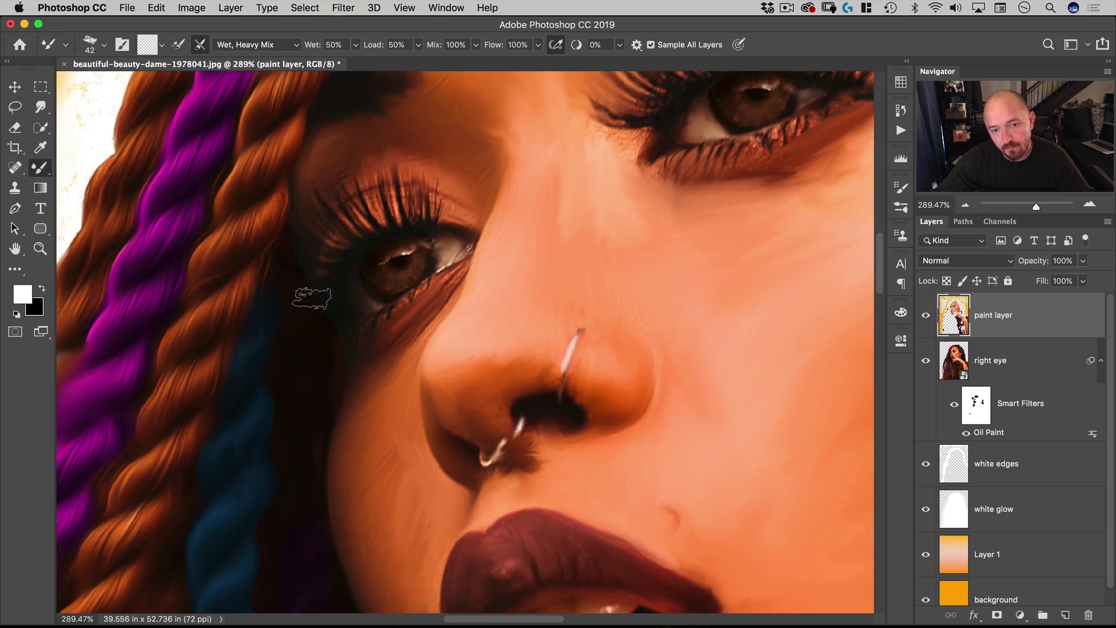
{"action": "mouse_move", "coordinate": [691, 315]}
{"action": "left_mouse_down"}
{"action": "mouse_move", "coordinate": [469, 296]}
{"action": "mouse_move", "coordinate": [494, 297]}
{"action": "left_mouse_up"}
{"action": "left_click_drag", "start_coordinate": [599, 92], "coordinate": [621, 92]}
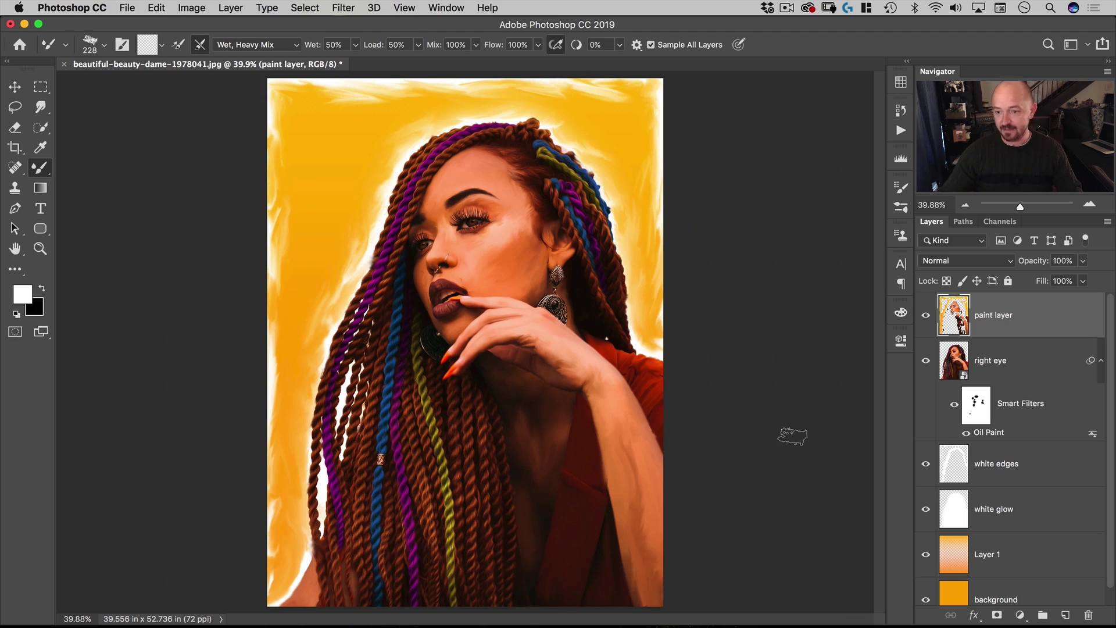
Compare the portrait with and without the paint layer by toggling its visibility
{"action": "left_click", "coordinate": [930, 318]}
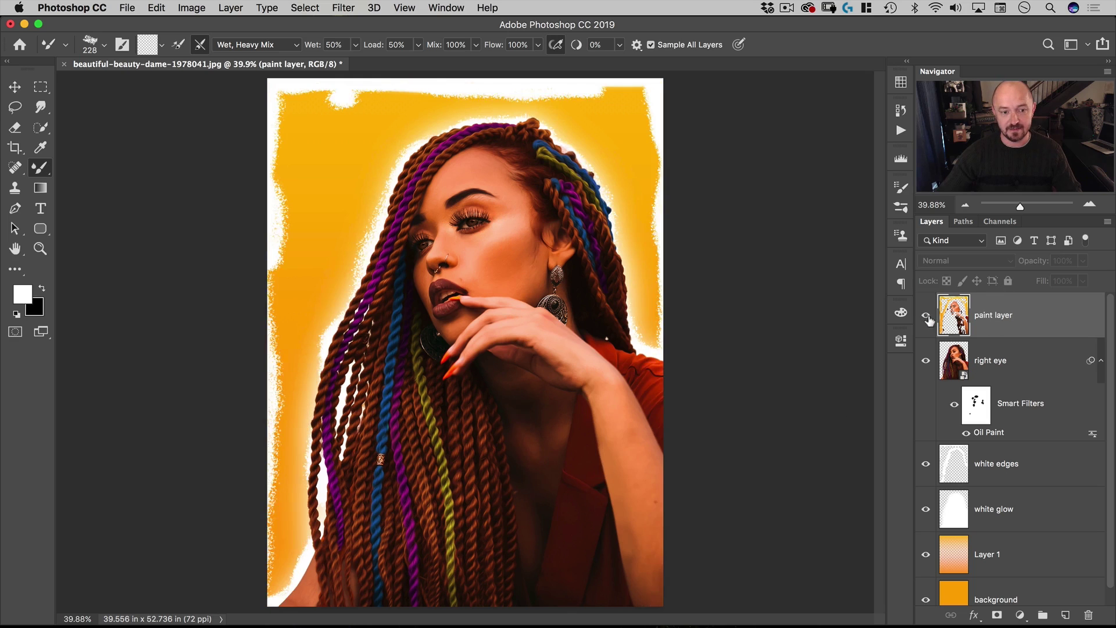
{"action": "left_click", "coordinate": [930, 319]}
{"action": "left_click", "coordinate": [930, 319]}
{"action": "left_click", "coordinate": [929, 319]}
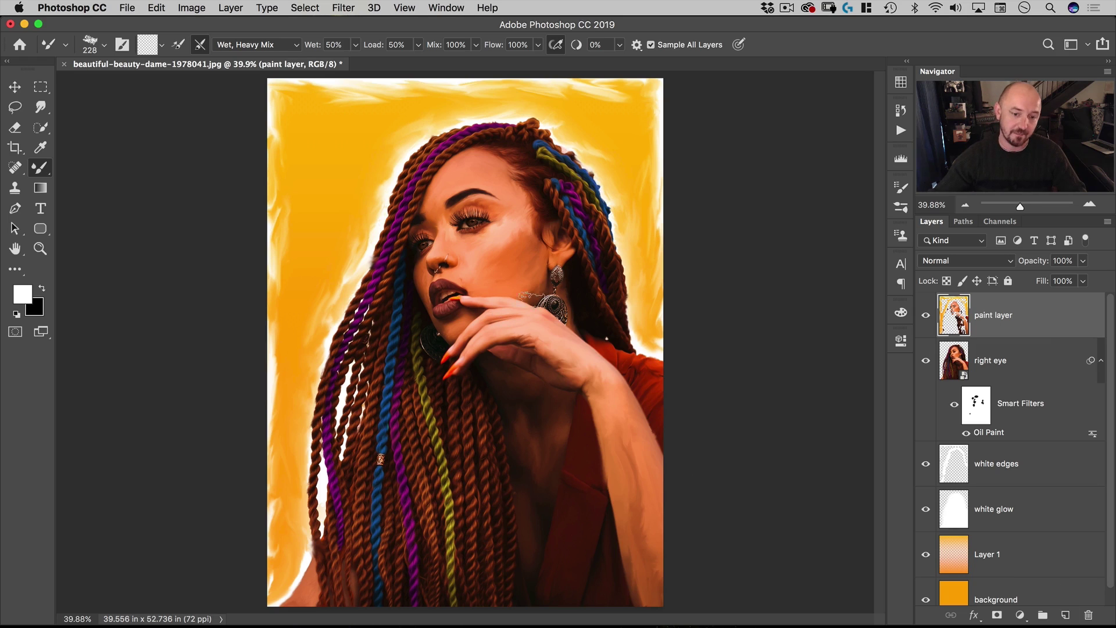
Create a new layer above the paint layer and name it "paint highlights"
{"action": "key", "text": "space"}
{"action": "left_click_drag", "start_coordinate": [553, 270], "coordinate": [621, 256]}
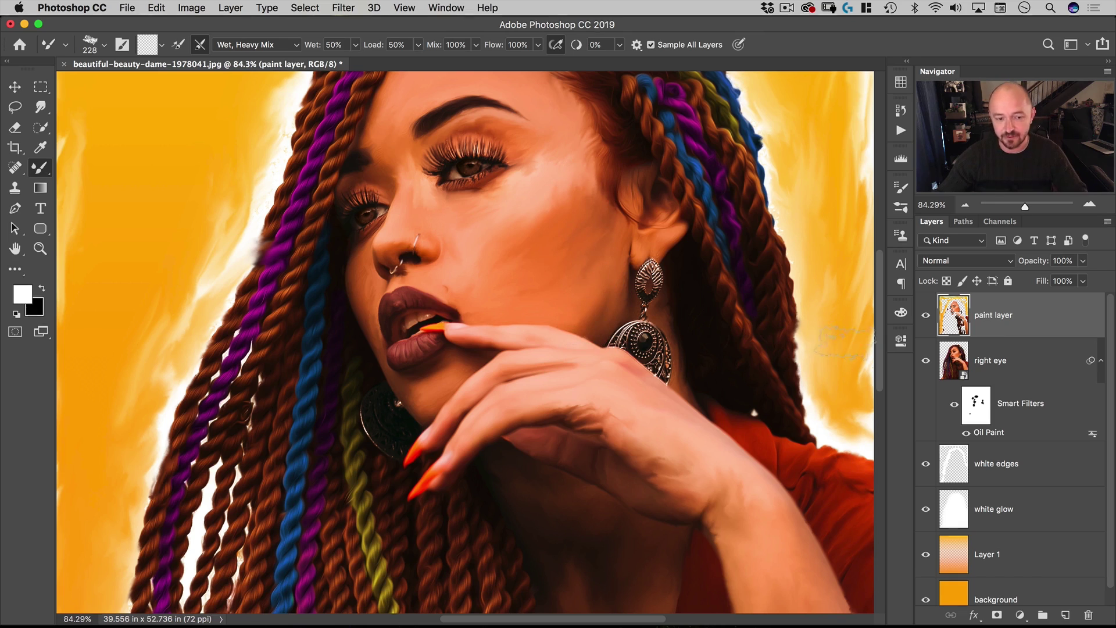
{"action": "left_click", "coordinate": [1063, 615]}
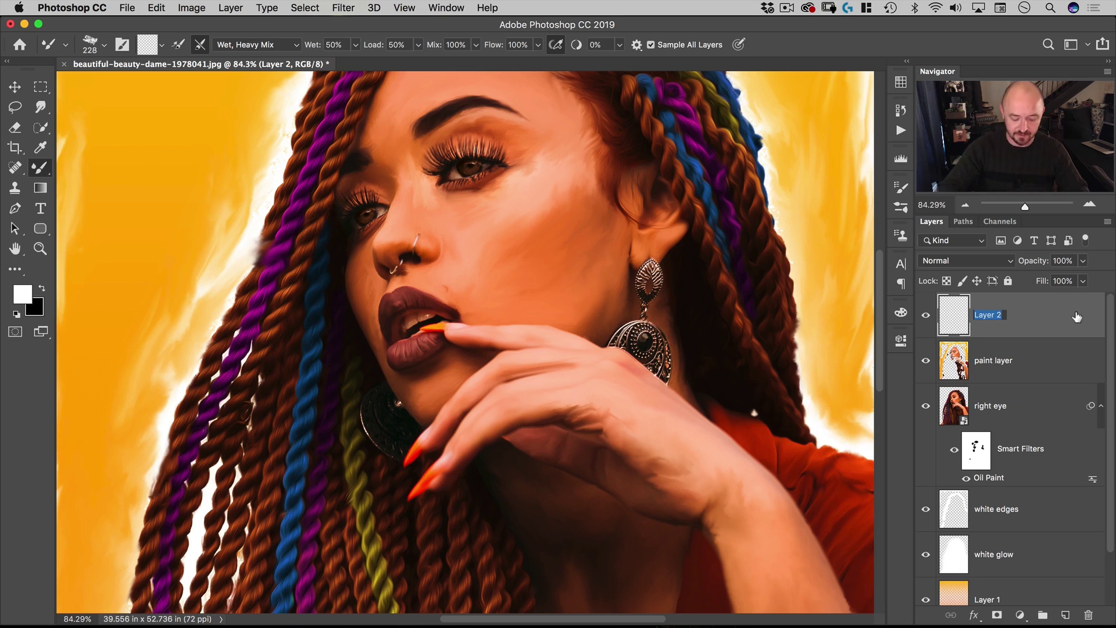
{"action": "type", "text": "paint hi"}
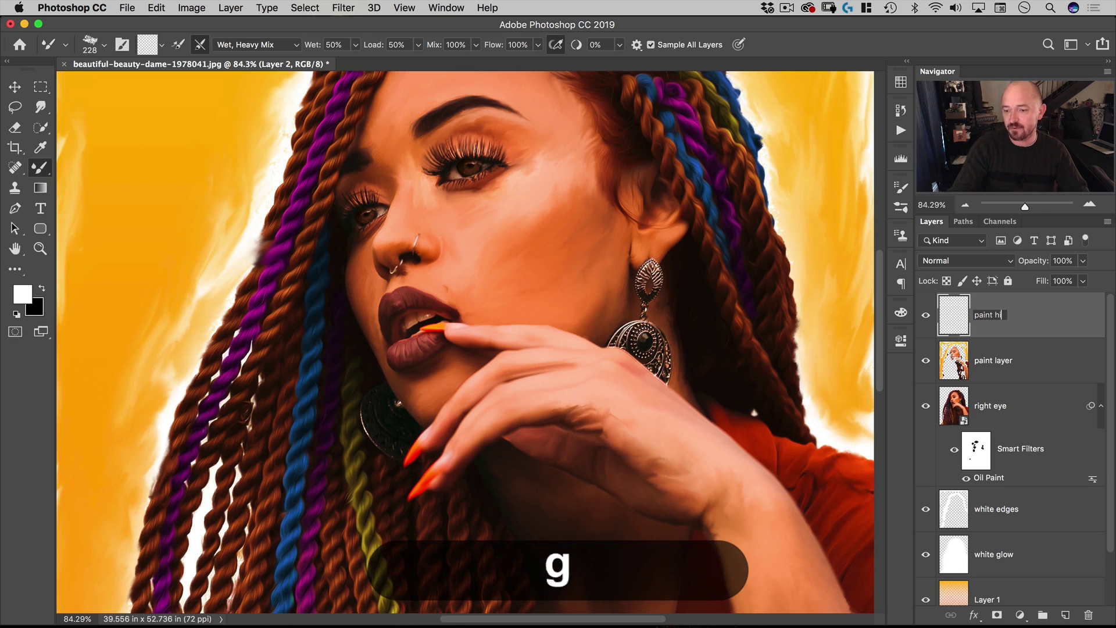
{"action": "type", "text": "ghlights"}
{"action": "key", "text": "Return"}
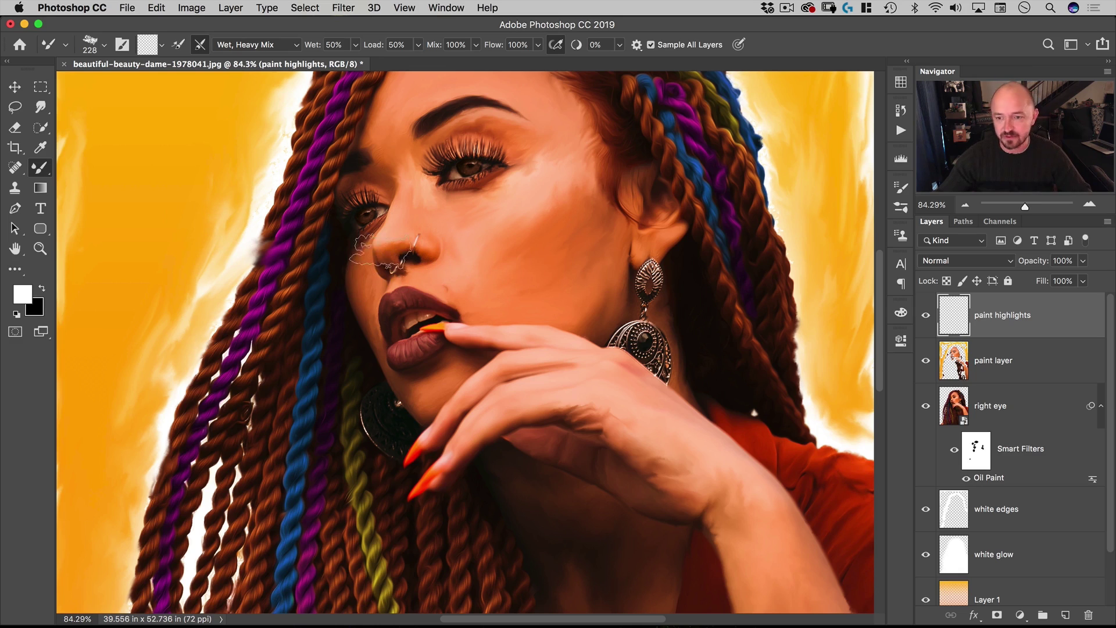
Switch the Mixer Brush to the "mix brush loaded" preset from the shegottahaveit brush set
{"action": "right_click", "coordinate": [159, 119]}
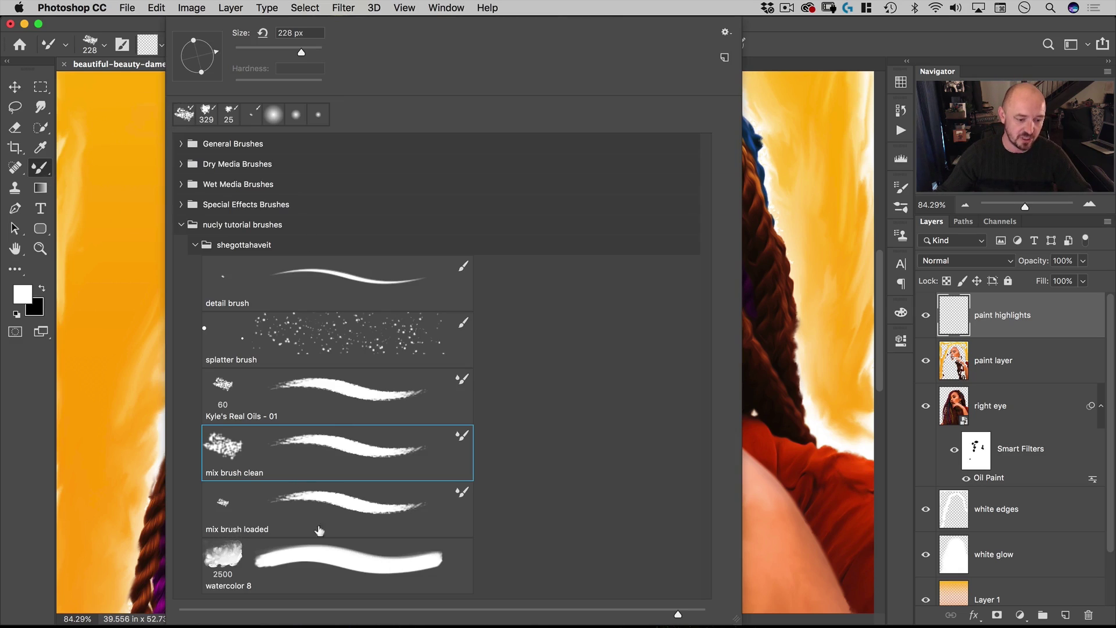
{"action": "left_click", "coordinate": [279, 517]}
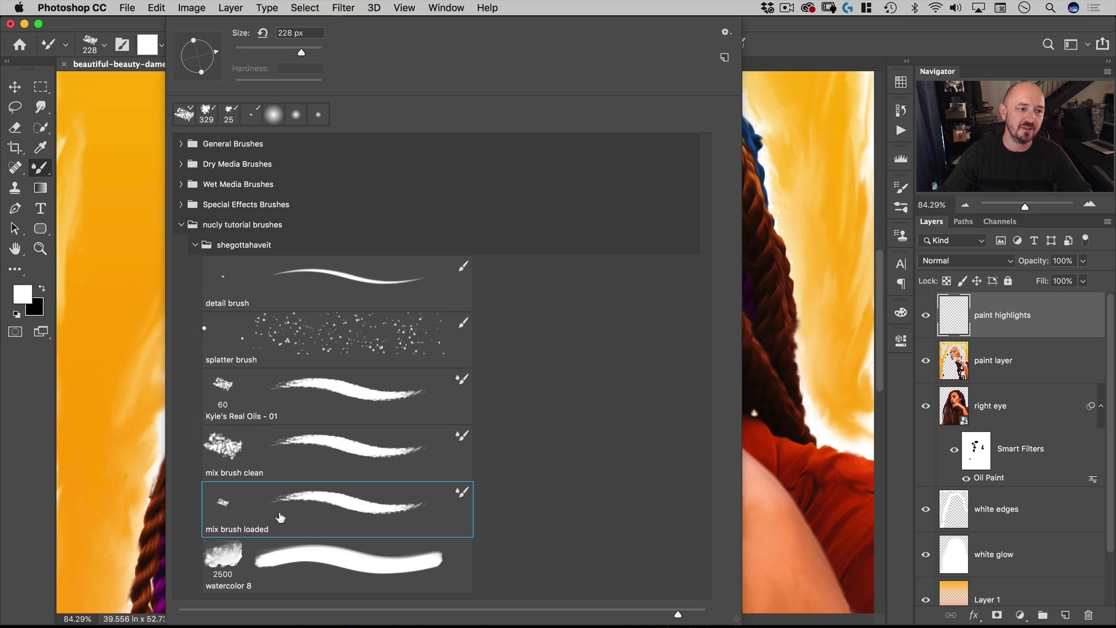
{"action": "left_click", "coordinate": [137, 26]}
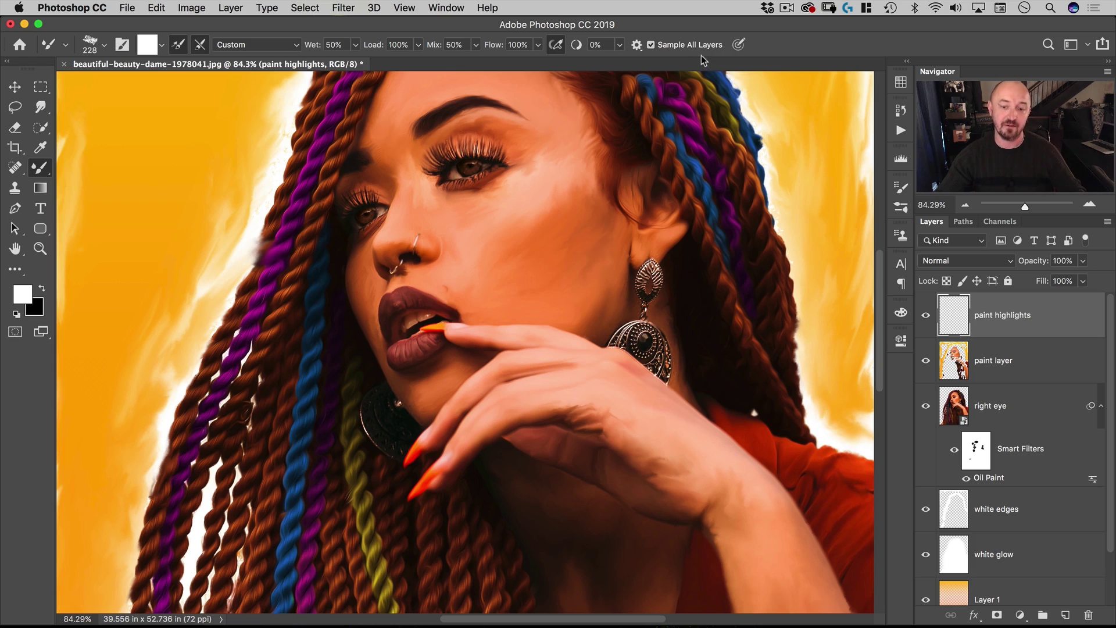
Paint white highlights on the nose tip and nostril with brush size 29, and sample the peach and orange skin tones around them
{"action": "mouse_move", "coordinate": [401, 215]}
{"action": "left_mouse_down"}
{"action": "mouse_move", "coordinate": [429, 200]}
{"action": "mouse_move", "coordinate": [458, 202]}
{"action": "mouse_move", "coordinate": [381, 259]}
{"action": "mouse_move", "coordinate": [385, 292]}
{"action": "mouse_move", "coordinate": [399, 287]}
{"action": "mouse_move", "coordinate": [272, 292]}
{"action": "mouse_move", "coordinate": [285, 317]}
{"action": "mouse_move", "coordinate": [275, 318]}
{"action": "mouse_move", "coordinate": [321, 320]}
{"action": "mouse_move", "coordinate": [267, 326]}
{"action": "mouse_move", "coordinate": [307, 318]}
{"action": "left_mouse_up"}
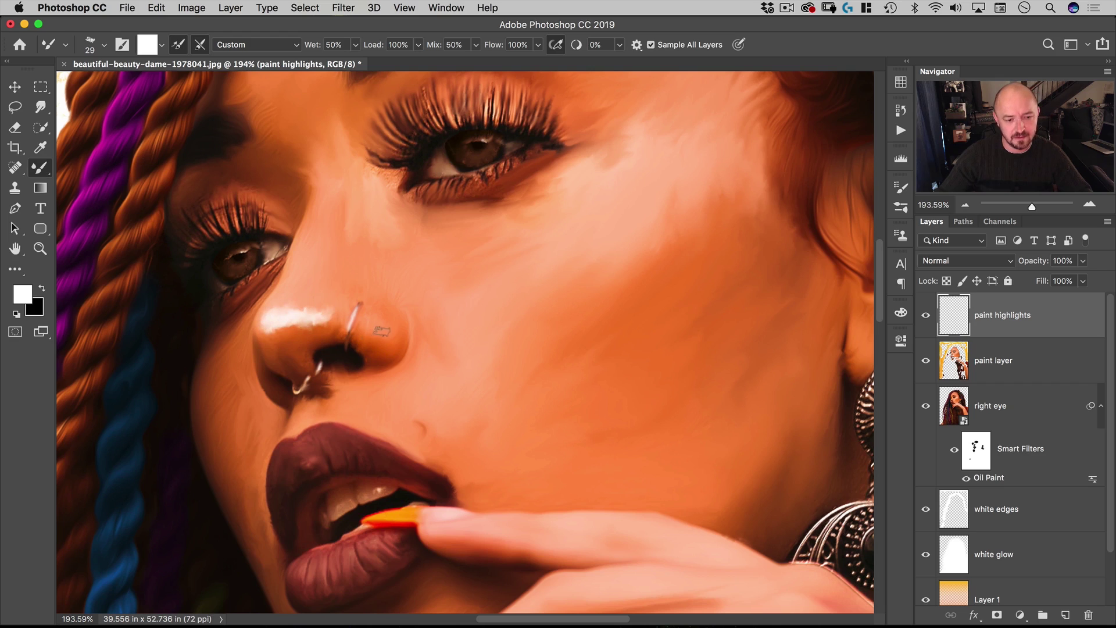
{"action": "left_click_drag", "start_coordinate": [375, 328], "coordinate": [389, 326]}
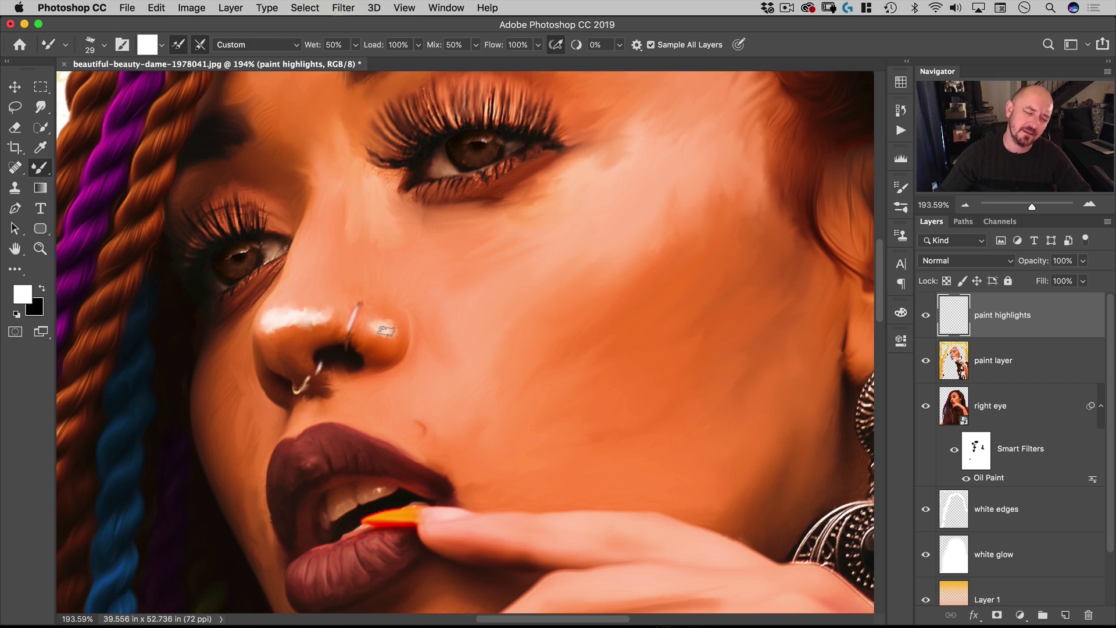
{"action": "key", "text": "alt"}
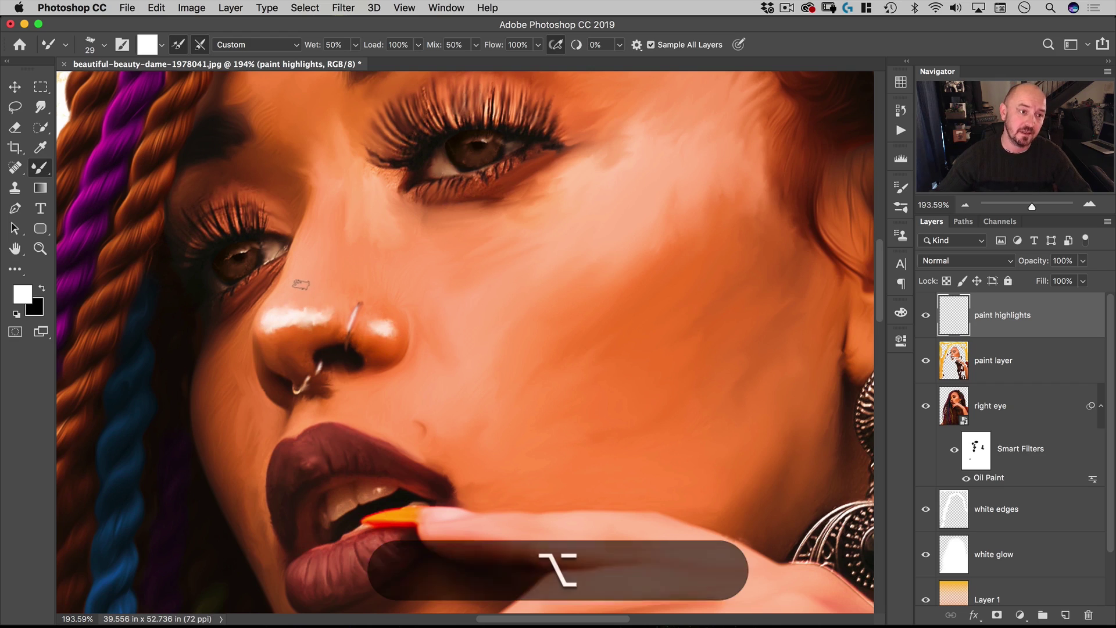
{"action": "left_click", "coordinate": [325, 306], "text": "alt"}
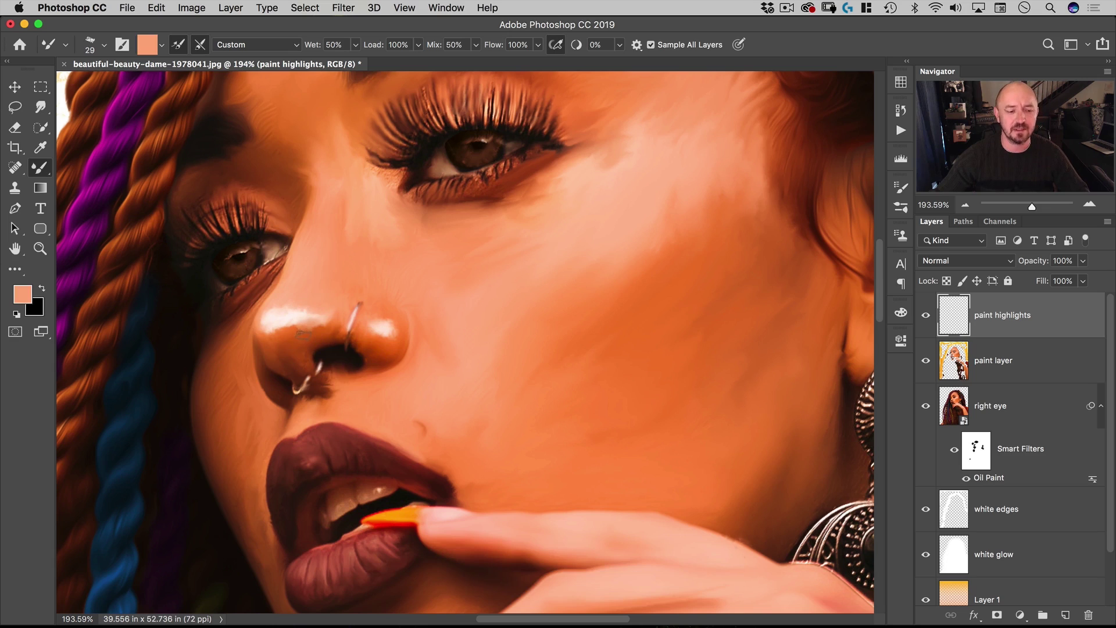
{"action": "left_click", "coordinate": [294, 320], "text": "alt"}
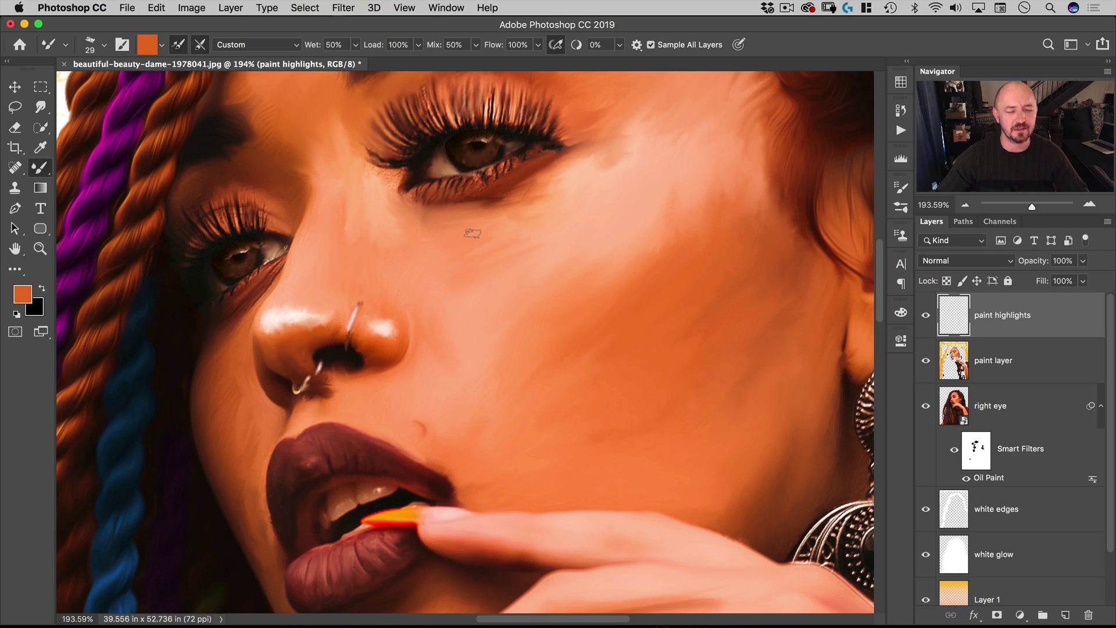
Reset the brush colour to white, and sample the near-black colour at the outer corner of the near eye
{"action": "key", "text": "space"}
{"action": "mouse_move", "coordinate": [411, 286]}
{"action": "left_mouse_down"}
{"action": "mouse_move", "coordinate": [444, 314]}
{"action": "mouse_move", "coordinate": [458, 347]}
{"action": "left_mouse_up"}
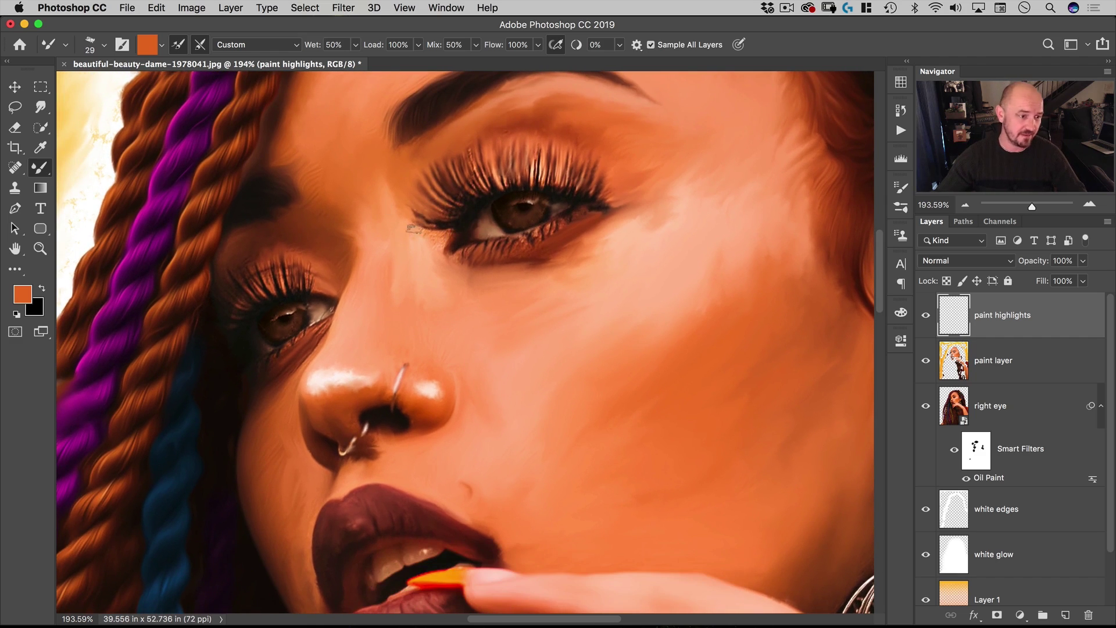
{"action": "key", "text": "d"}
{"action": "key", "text": "x"}
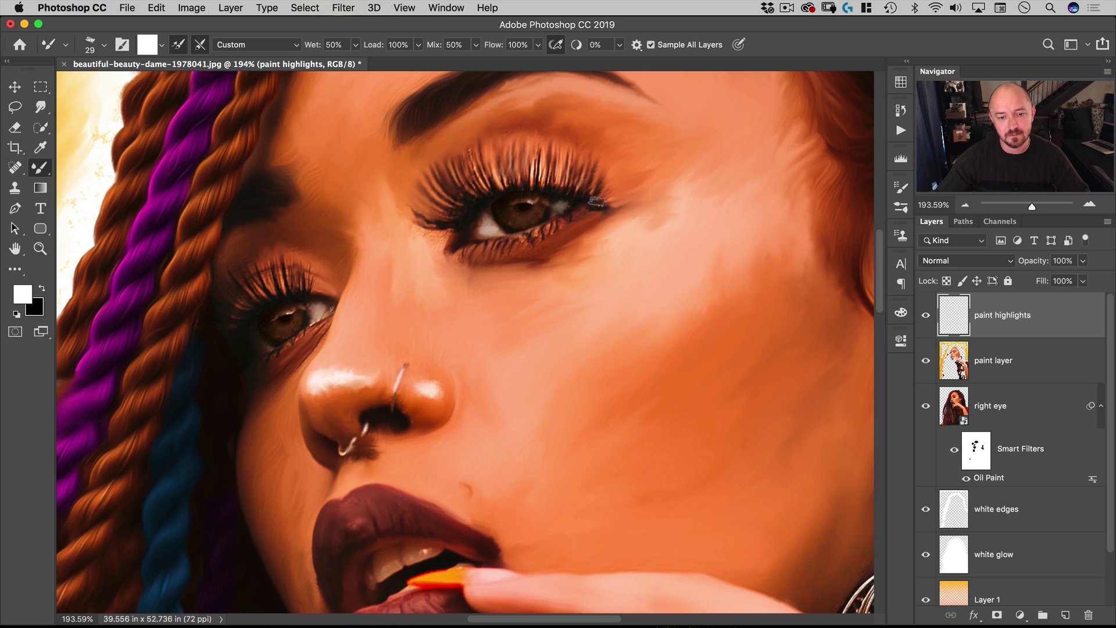
{"action": "left_click", "coordinate": [579, 200], "text": "alt"}
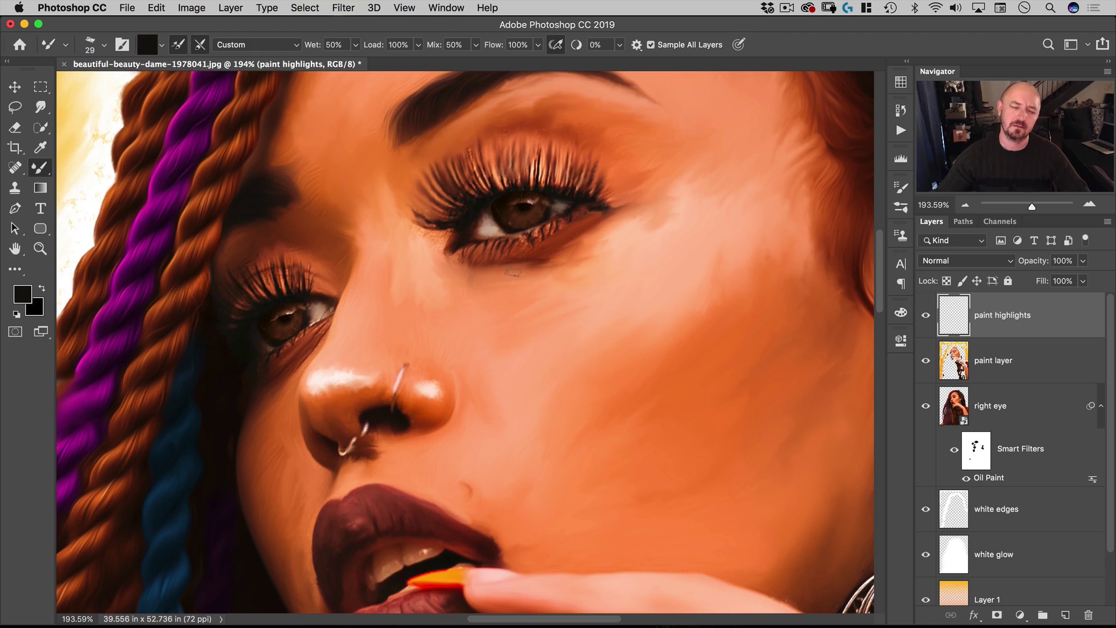
Sample the reddish tone on the lower lip and brighten it to a light coral for the Mixer Brush
{"action": "key", "text": "space"}
{"action": "left_click_drag", "start_coordinate": [553, 324], "coordinate": [448, 285]}
{"action": "scroll", "coordinate": [393, 315], "scroll_direction": "up", "scroll_amount": 3}
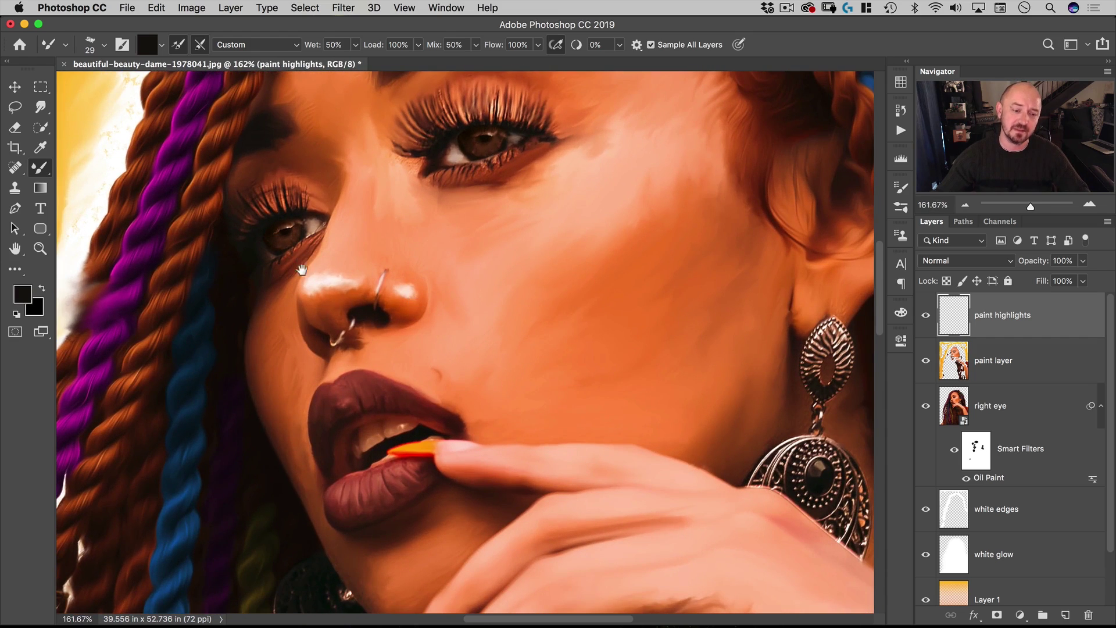
{"action": "left_click_drag", "start_coordinate": [329, 263], "coordinate": [397, 244]}
{"action": "key", "text": "e"}
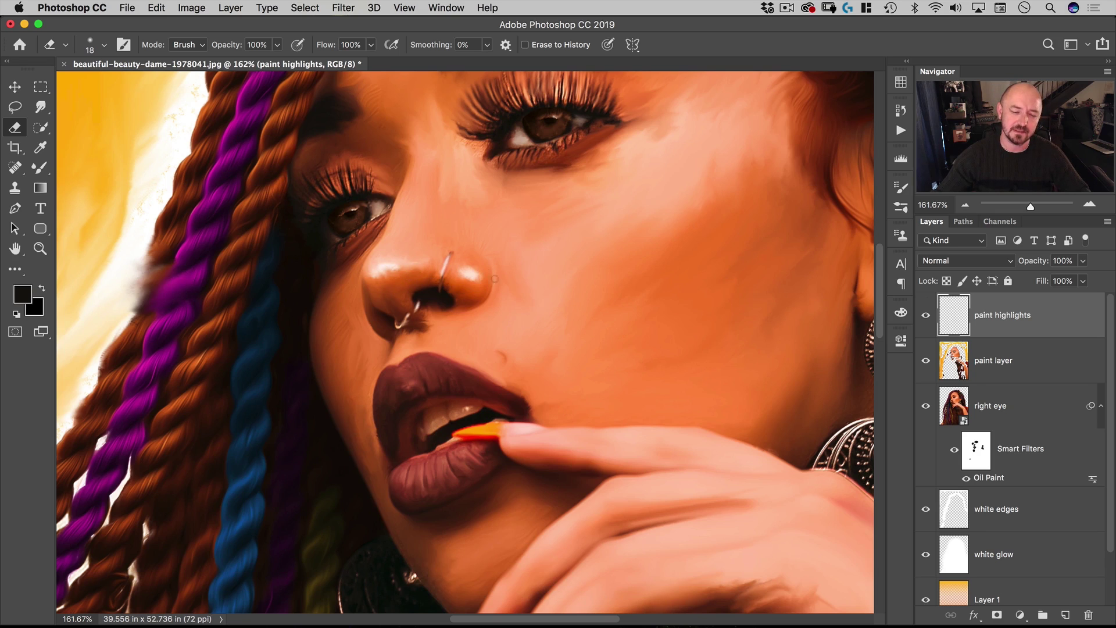
{"action": "scroll", "coordinate": [541, 249], "scroll_direction": "down", "scroll_amount": 3}
{"action": "key", "text": "b"}
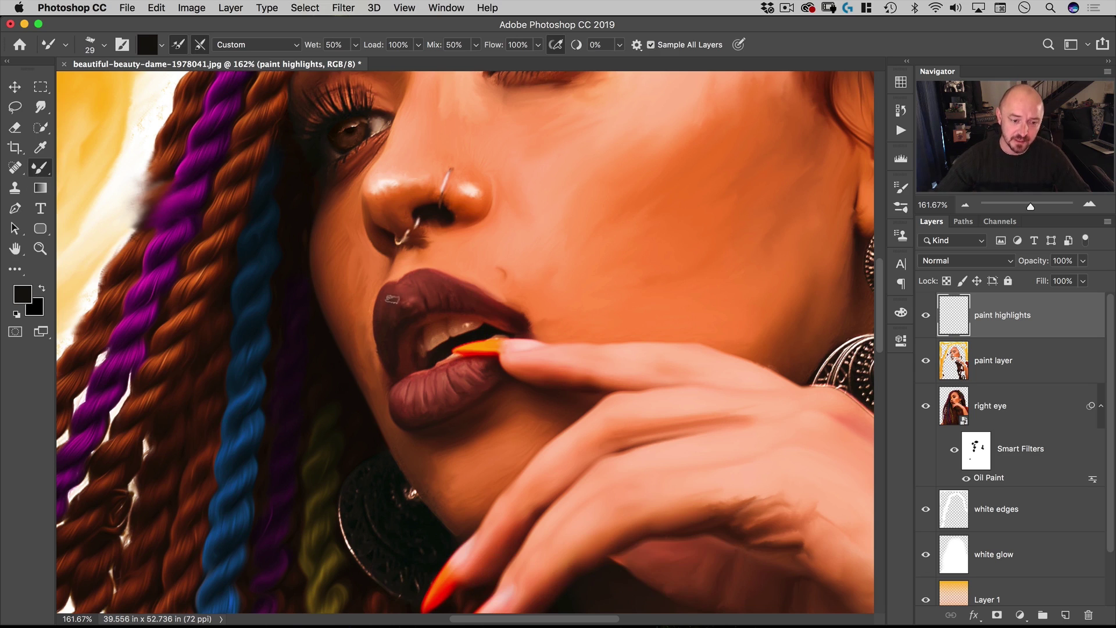
{"action": "key", "text": "space"}
{"action": "scroll", "coordinate": [424, 286], "scroll_direction": "down", "scroll_amount": 2}
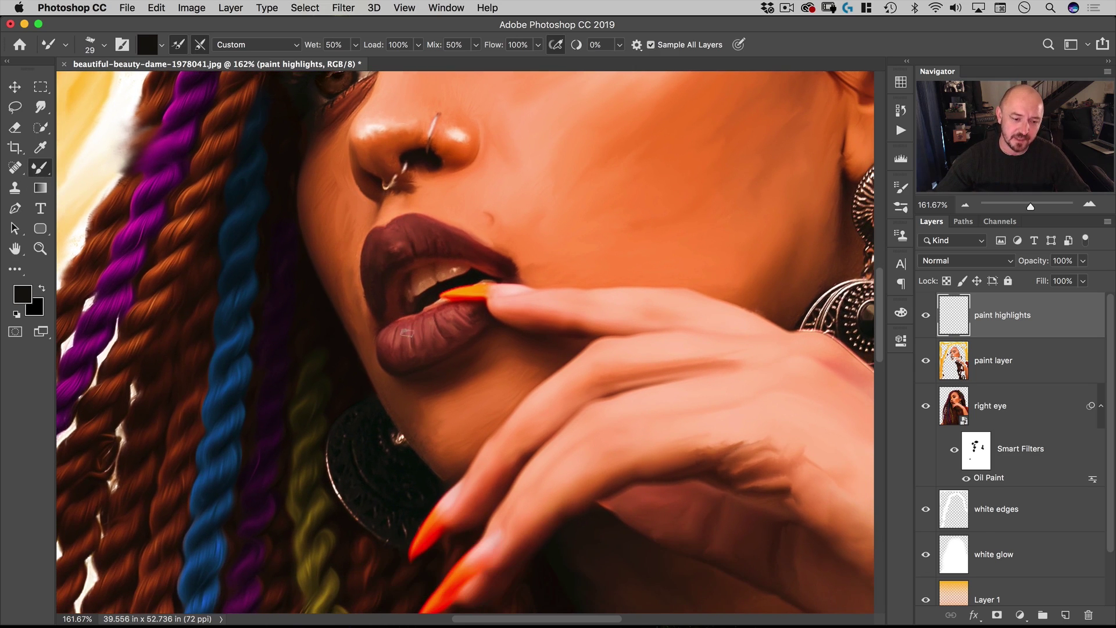
{"action": "left_click", "coordinate": [407, 342], "text": "alt"}
{"action": "left_click", "coordinate": [22, 294]}
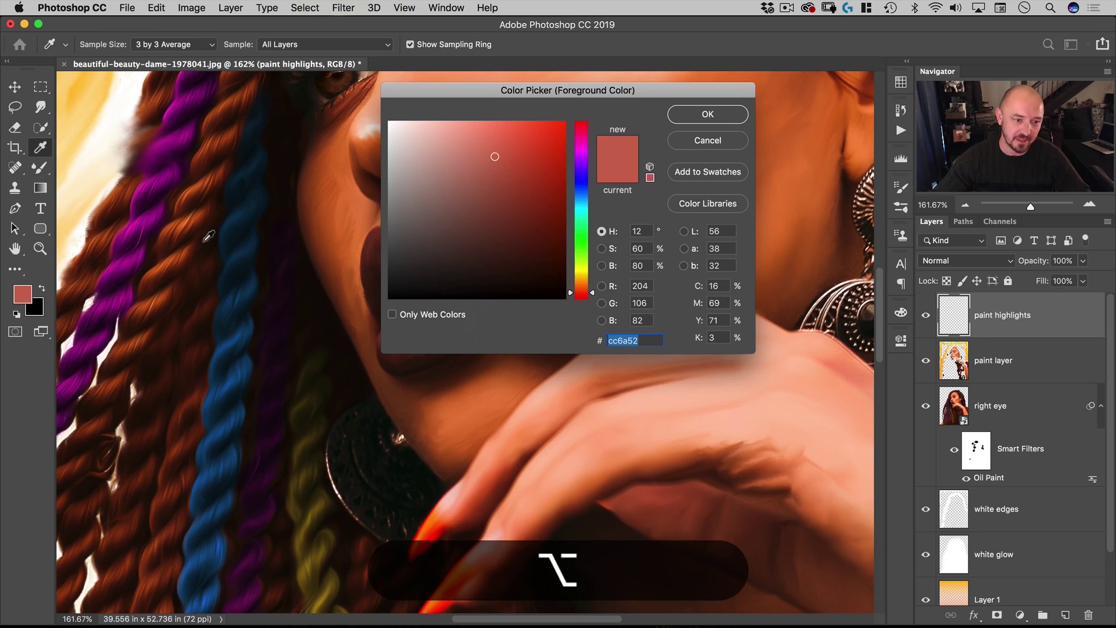
{"action": "left_click", "coordinate": [497, 125]}
{"action": "left_click", "coordinate": [684, 111]}
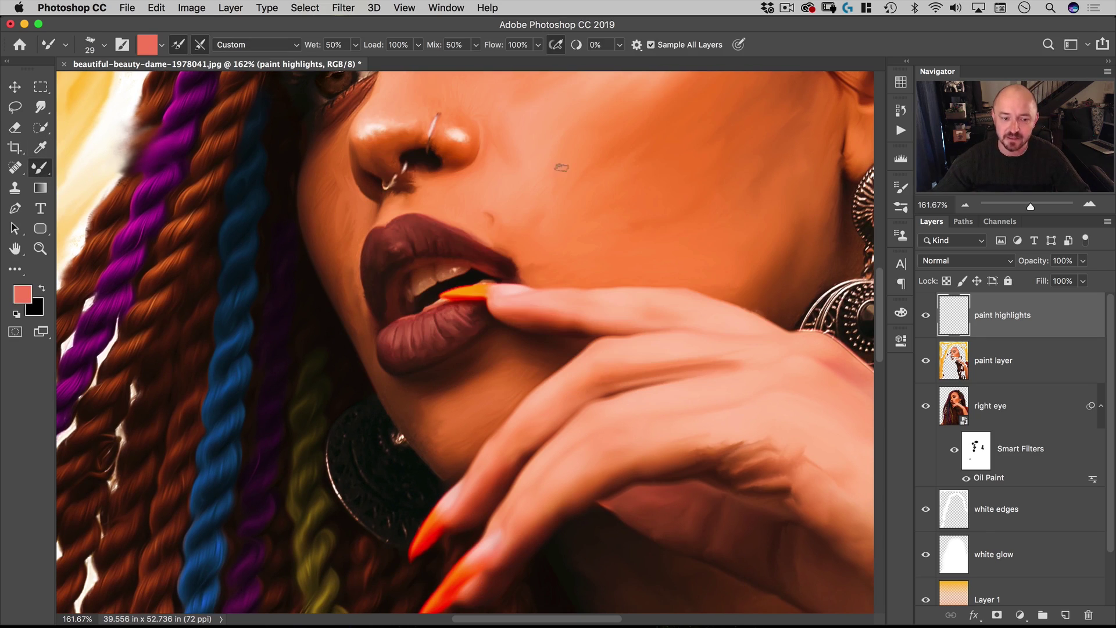
Change the brush colour to a vivid red and paint highlights on the upper and lower lips
{"action": "left_click", "coordinate": [436, 338], "text": "alt"}
{"action": "left_click", "coordinate": [23, 294]}
{"action": "left_click_drag", "start_coordinate": [450, 93], "coordinate": [539, 171]}
{"action": "left_click_drag", "start_coordinate": [594, 200], "coordinate": [623, 196]}
{"action": "left_click", "coordinate": [803, 191]}
{"action": "mouse_move", "coordinate": [399, 229]}
{"action": "left_mouse_down"}
{"action": "mouse_move", "coordinate": [375, 267]}
{"action": "mouse_move", "coordinate": [416, 244]}
{"action": "left_mouse_up"}
{"action": "mouse_move", "coordinate": [405, 339]}
{"action": "left_mouse_down"}
{"action": "mouse_move", "coordinate": [404, 359]}
{"action": "mouse_move", "coordinate": [443, 332]}
{"action": "left_mouse_up"}
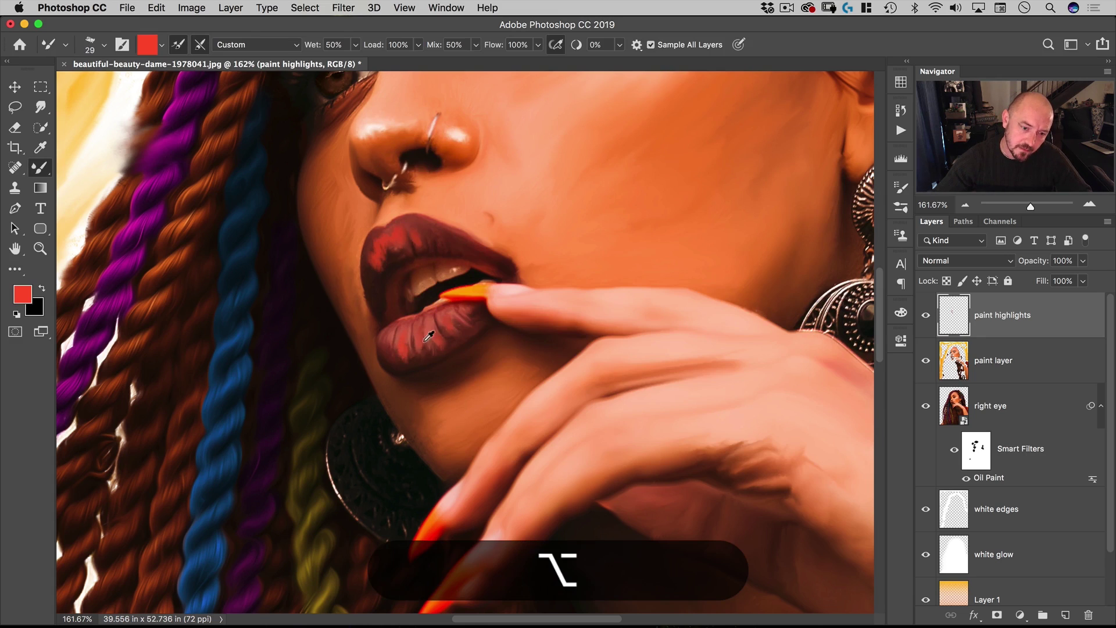
Sample a muted red from the lower lip and stroke it over the upper lip's highlight
{"action": "left_click", "coordinate": [400, 346], "text": "alt"}
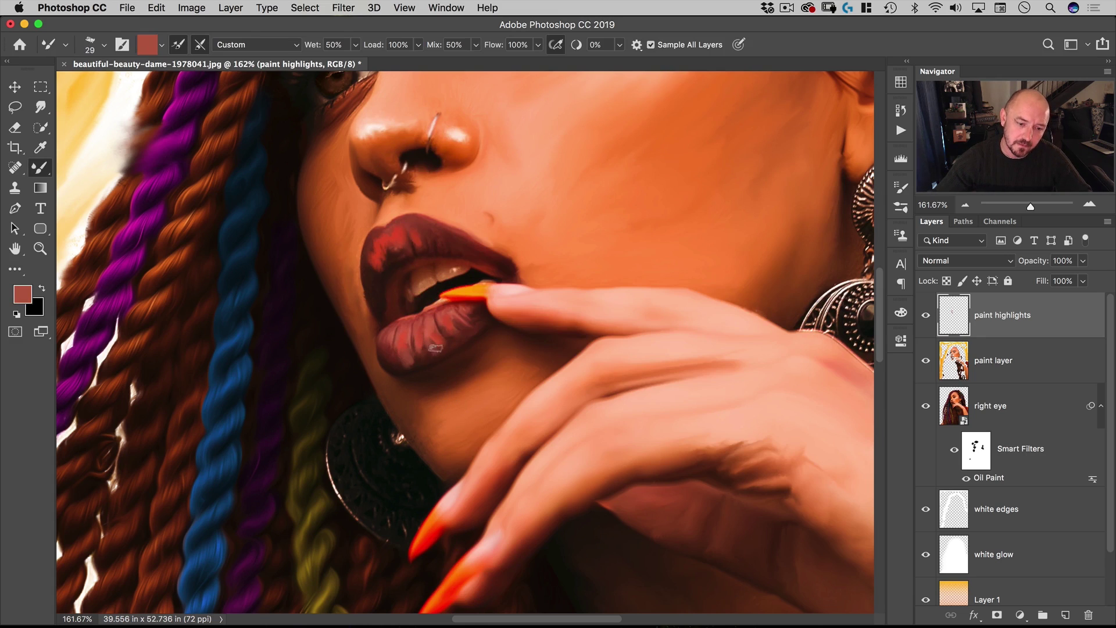
{"action": "mouse_move", "coordinate": [417, 230]}
{"action": "left_mouse_down"}
{"action": "mouse_move", "coordinate": [424, 242]}
{"action": "mouse_move", "coordinate": [380, 271]}
{"action": "left_mouse_up"}
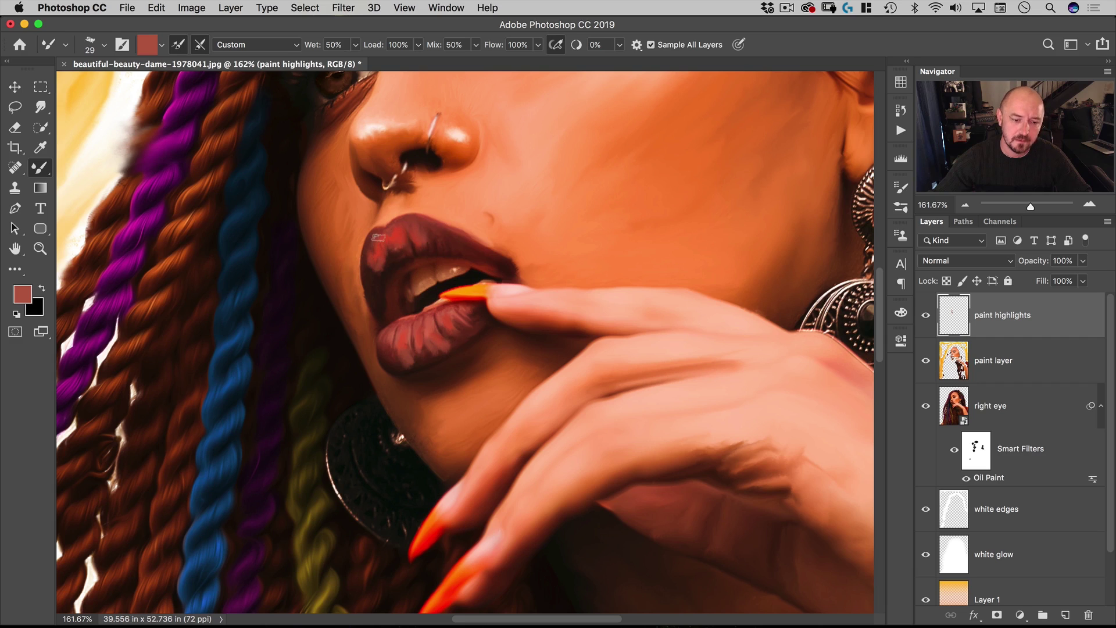
{"action": "mouse_move", "coordinate": [522, 128]}
{"action": "left_mouse_down"}
{"action": "mouse_move", "coordinate": [548, 298]}
{"action": "mouse_move", "coordinate": [434, 271]}
{"action": "mouse_move", "coordinate": [462, 258]}
{"action": "left_mouse_up"}
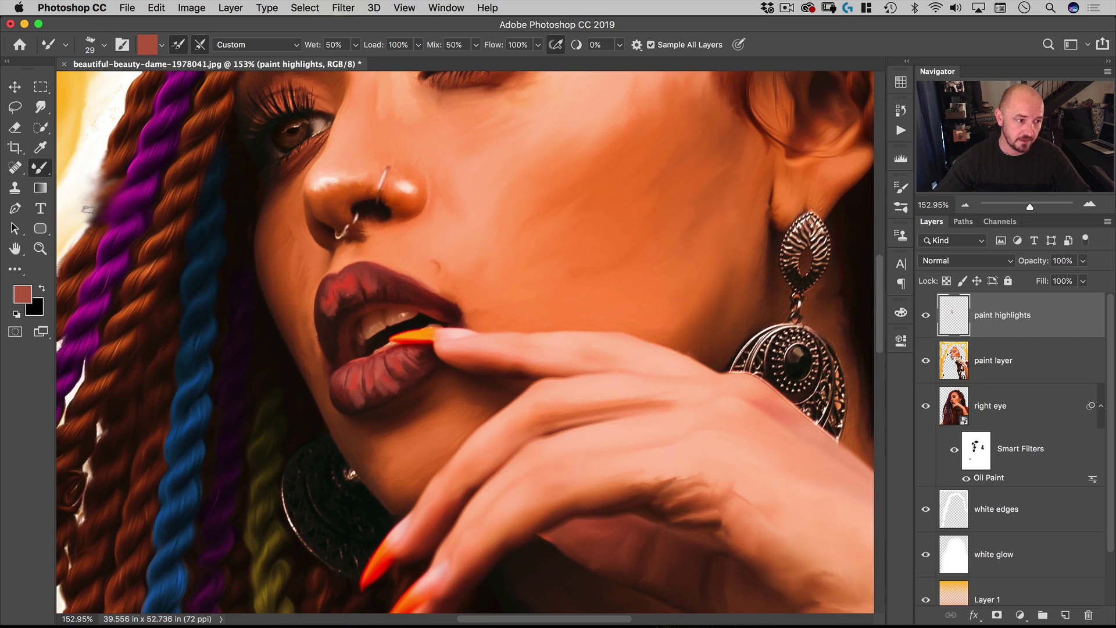
Switch the Mixer Brush to the "mix brush clean" preset at size 41 and blend the red highlights into the lips
{"action": "right_click", "coordinate": [414, 269]}
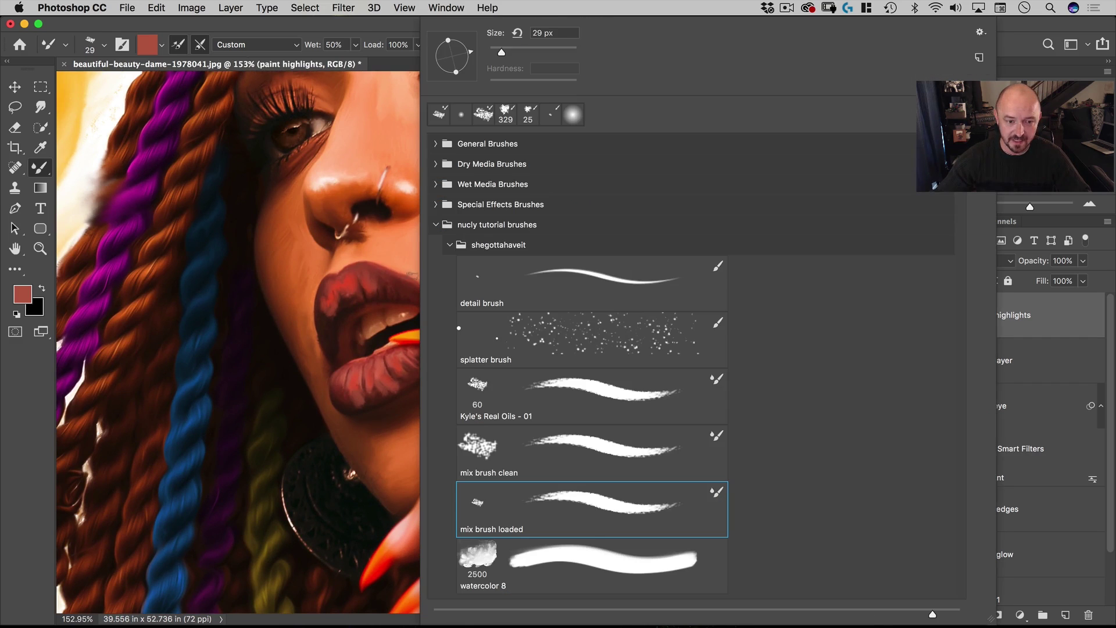
{"action": "left_click", "coordinate": [501, 465]}
{"action": "key", "text": "alt"}
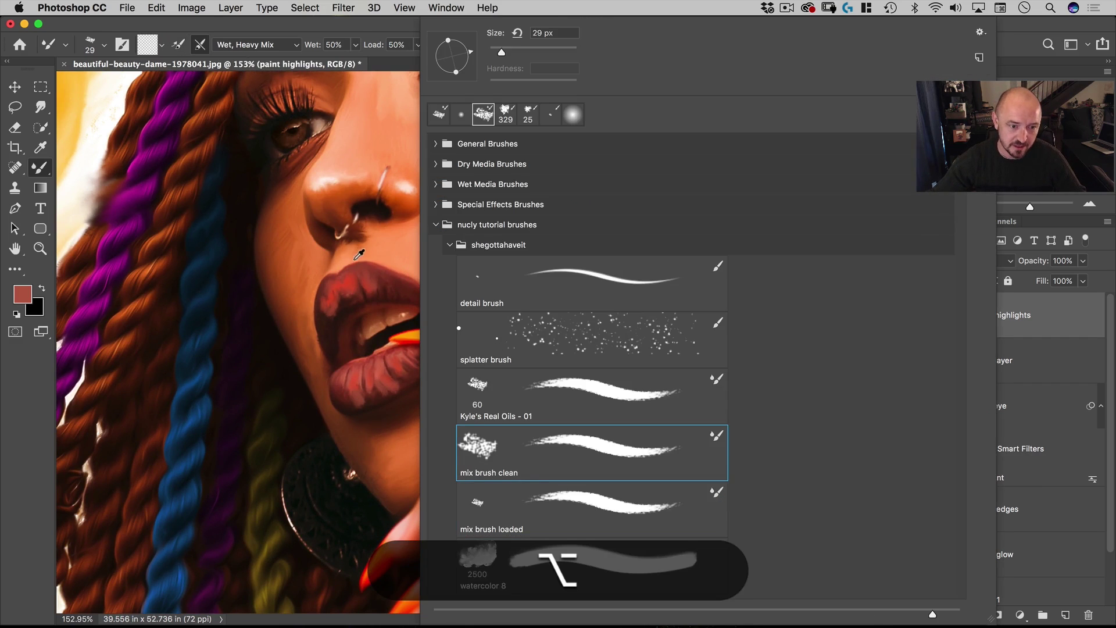
{"action": "left_click_drag", "start_coordinate": [355, 258], "coordinate": [378, 256]}
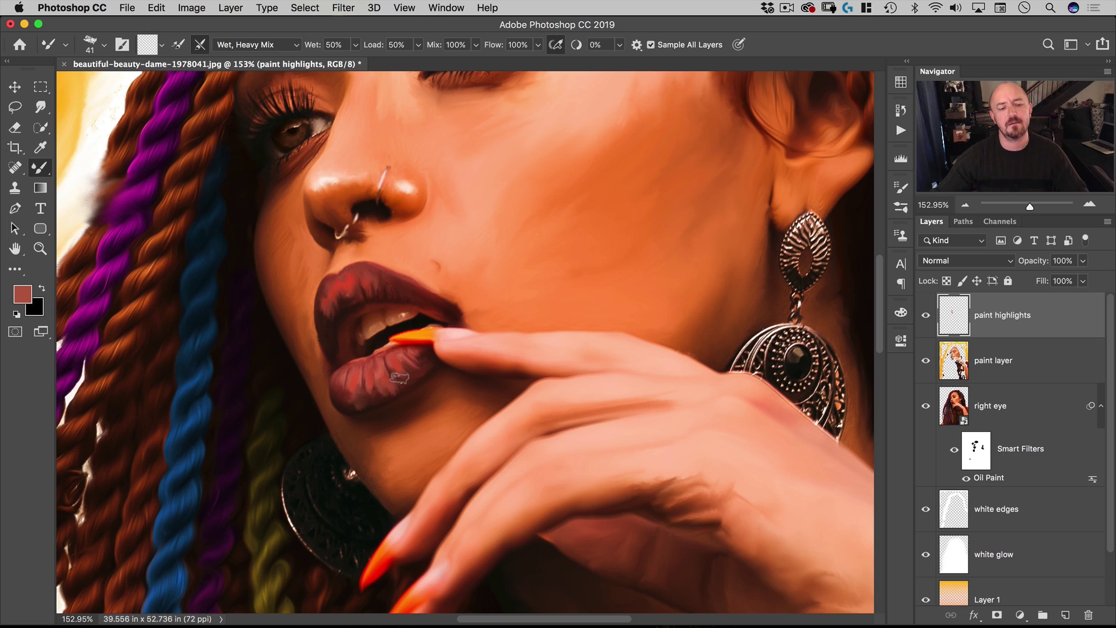
Set the Eraser to 25% opacity and size 129, and partly erase the red highlights on the lips
{"action": "key", "text": "super+space"}
{"action": "mouse_move", "coordinate": [455, 316]}
{"action": "left_mouse_down"}
{"action": "mouse_move", "coordinate": [399, 355]}
{"action": "mouse_move", "coordinate": [437, 332]}
{"action": "left_mouse_up"}
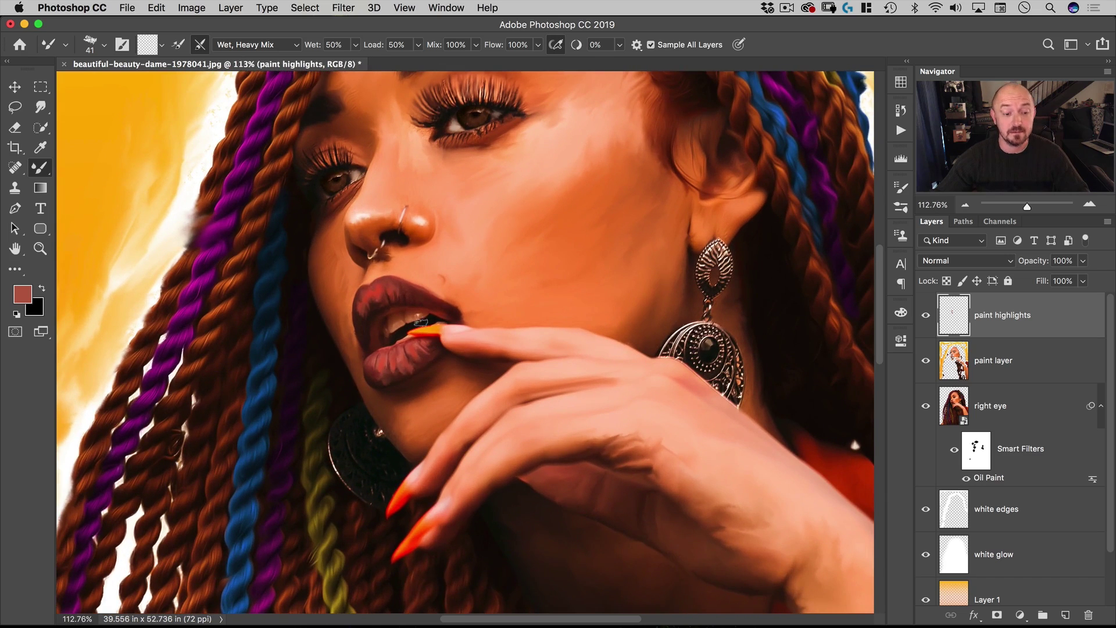
{"action": "key", "text": "e"}
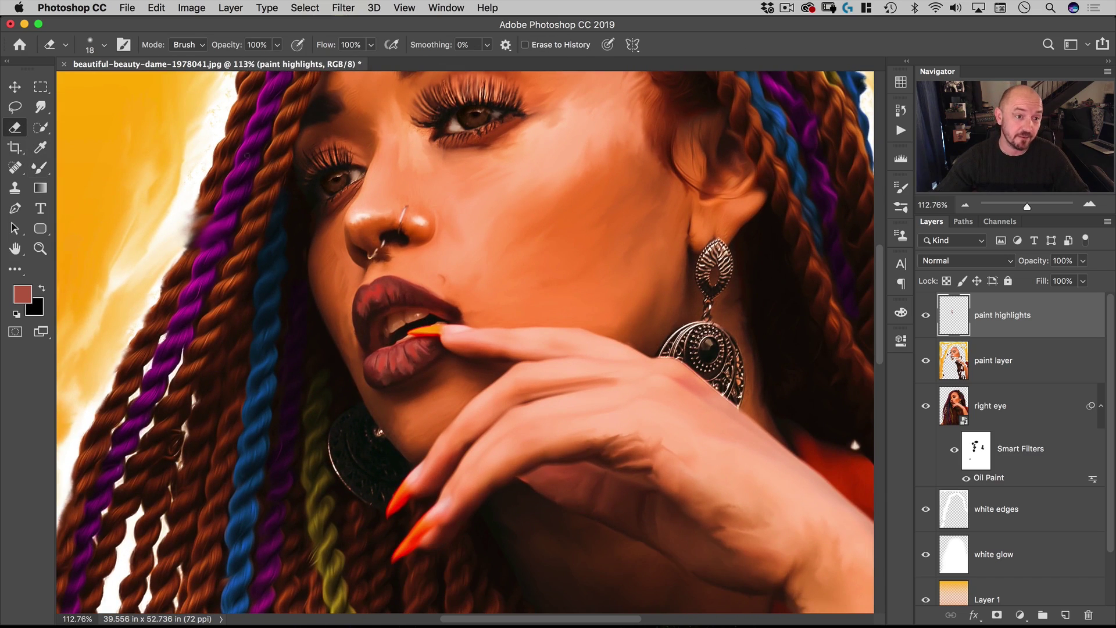
{"action": "left_click_drag", "start_coordinate": [230, 49], "coordinate": [183, 49]}
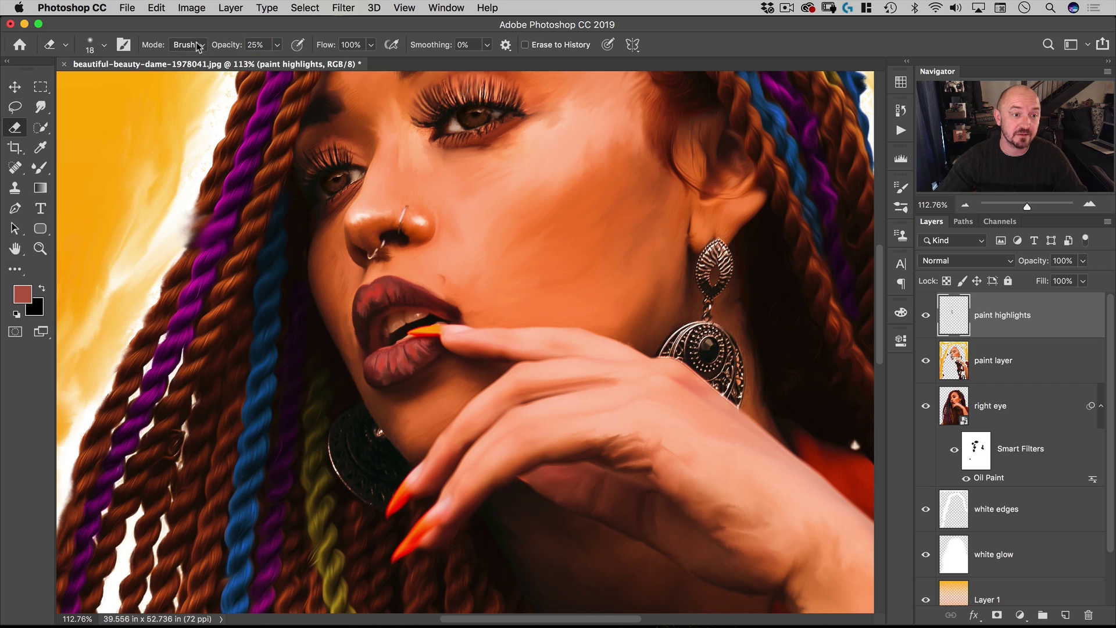
{"action": "left_click_drag", "start_coordinate": [413, 367], "coordinate": [431, 367], "text": "ctrl+alt"}
{"action": "mouse_move", "coordinate": [401, 368]}
{"action": "left_mouse_down"}
{"action": "mouse_move", "coordinate": [385, 368]}
{"action": "mouse_move", "coordinate": [440, 355]}
{"action": "left_mouse_up"}
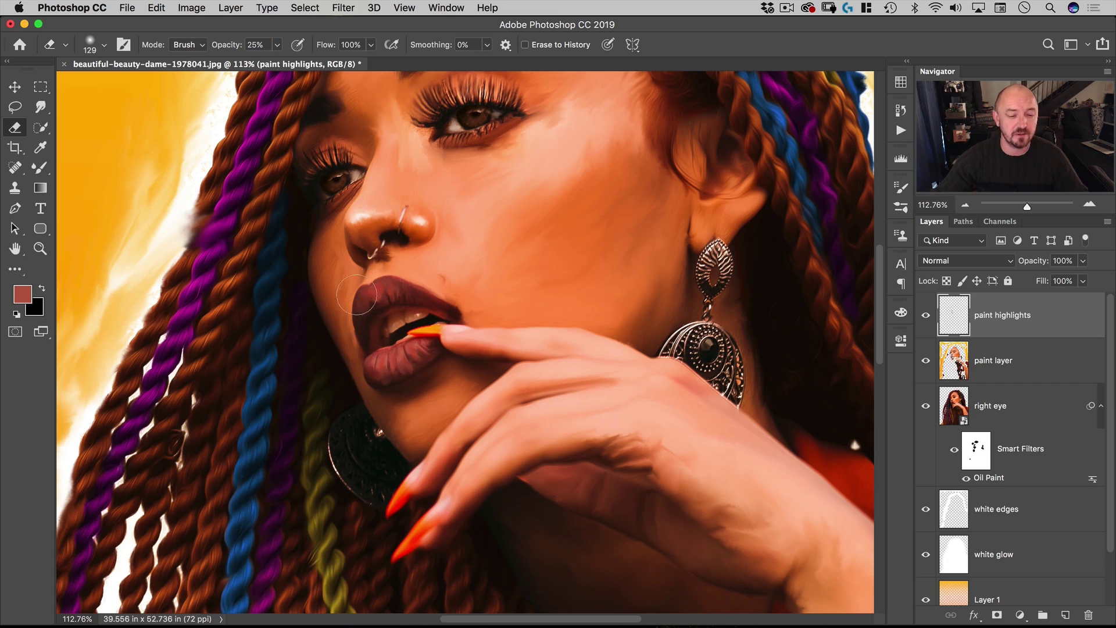
{"action": "key", "text": "super+space"}
{"action": "left_click_drag", "start_coordinate": [562, 291], "coordinate": [514, 293], "text": "super"}
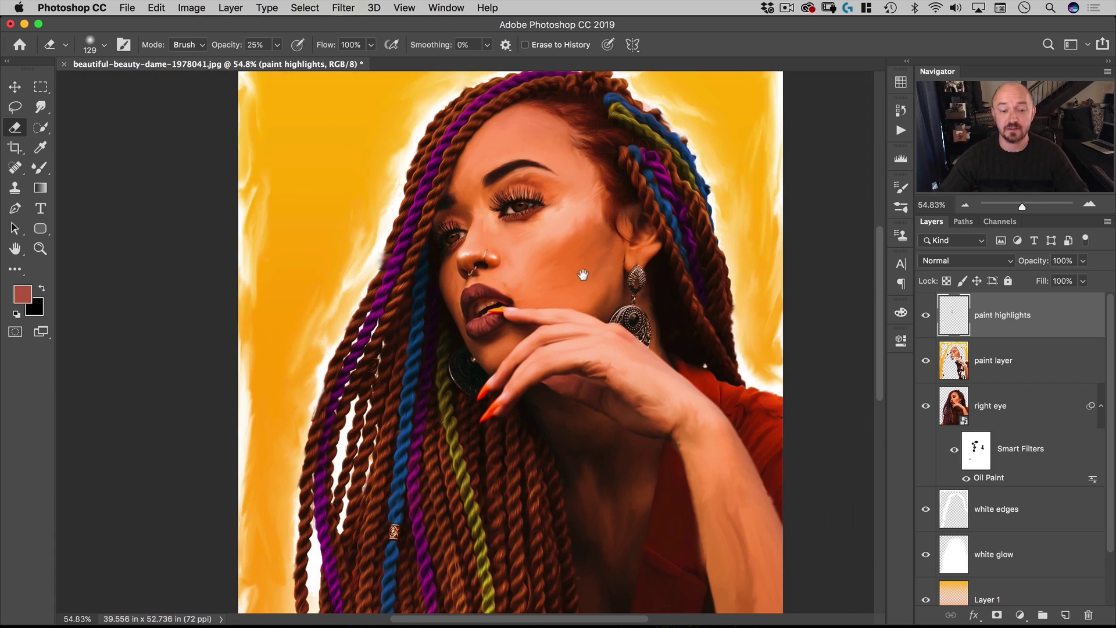
{"action": "key", "text": "v"}
{"action": "left_click_drag", "start_coordinate": [570, 275], "coordinate": [535, 295]}
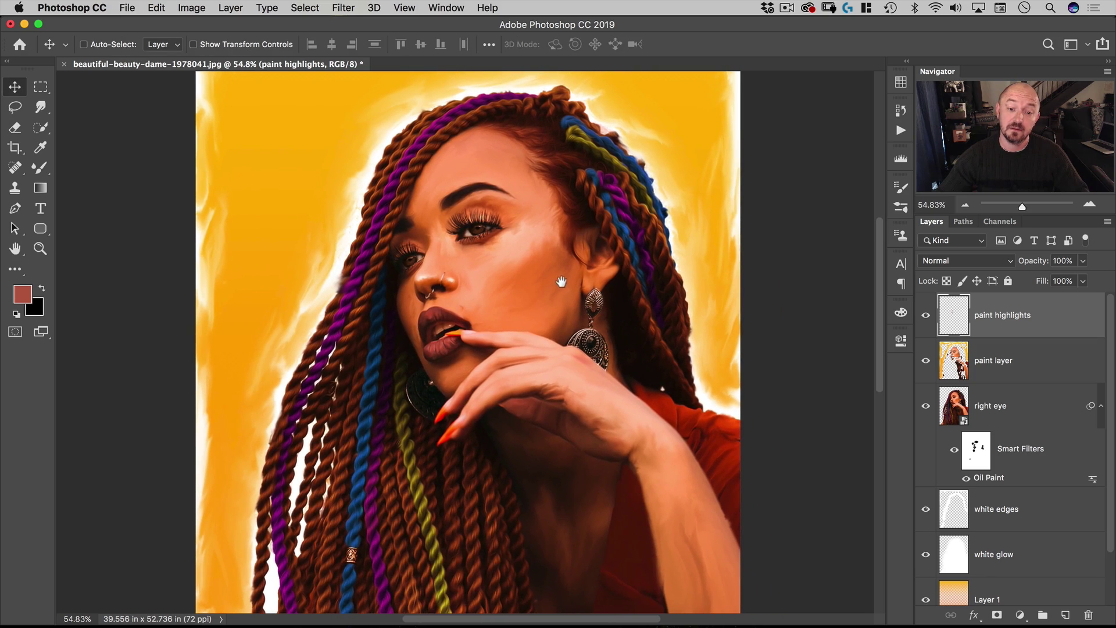
{"action": "left_click", "coordinate": [569, 233], "text": "super"}
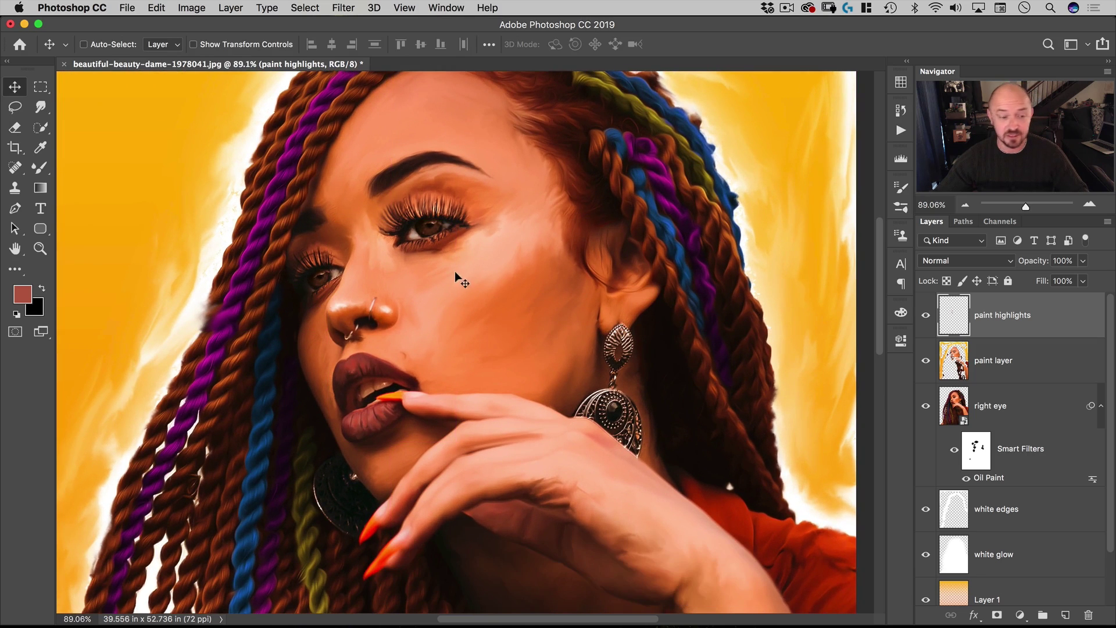
{"action": "right_click", "coordinate": [169, 227]}
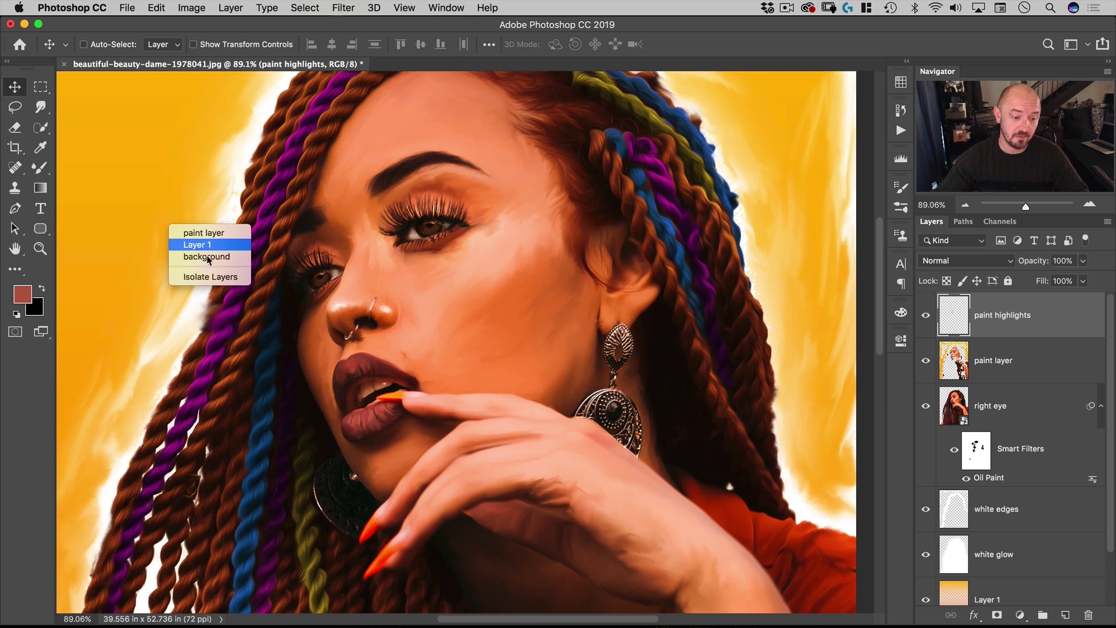
Return to the Mixer Brush and choose the "mix brush loaded" preset from the shegottahaveit set
{"action": "left_click", "coordinate": [38, 170]}
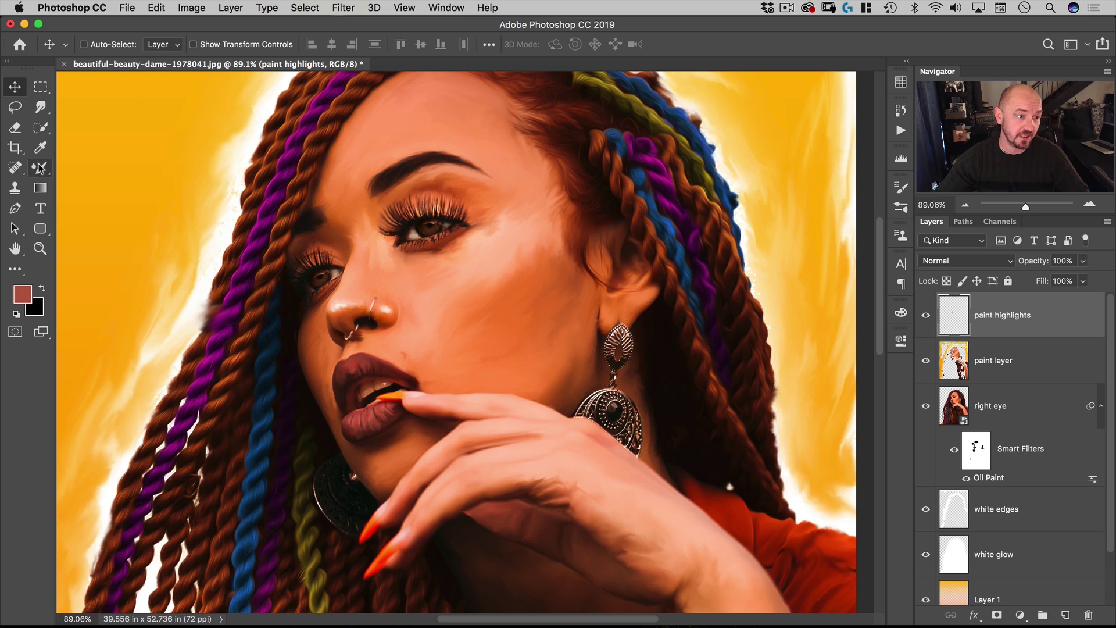
{"action": "key", "text": "b"}
{"action": "right_click", "coordinate": [358, 269]}
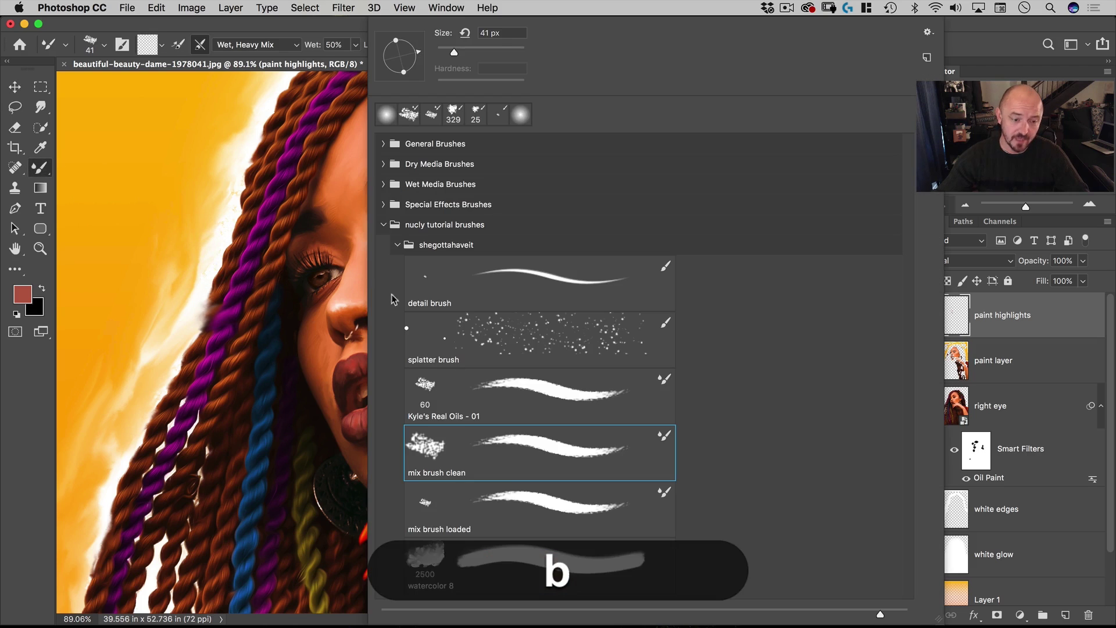
{"action": "left_click", "coordinate": [425, 517]}
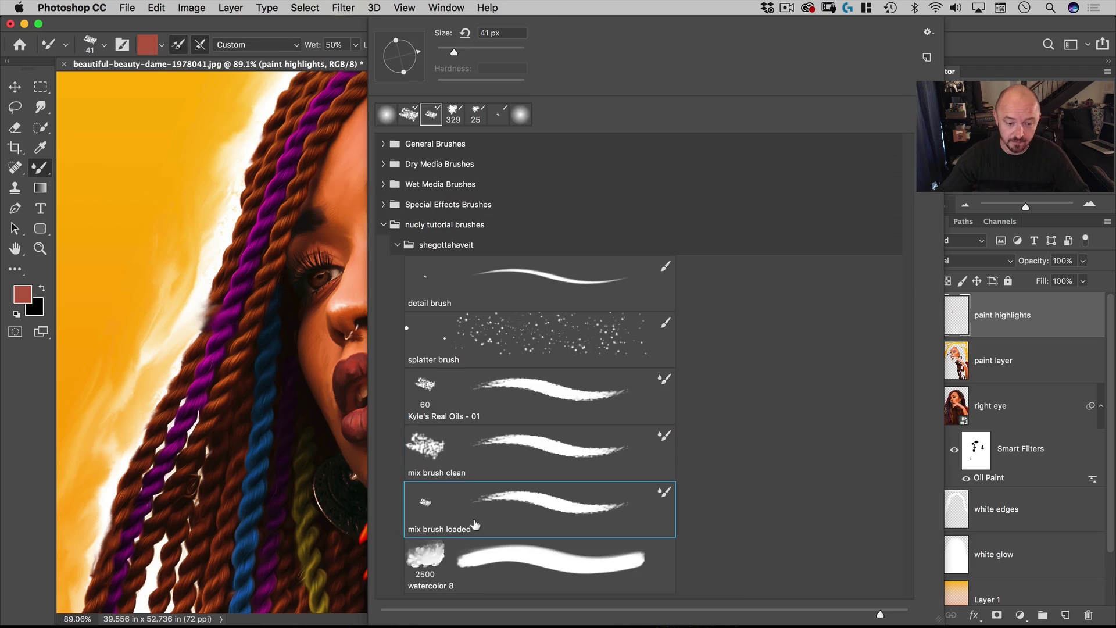
{"action": "left_click", "coordinate": [134, 28]}
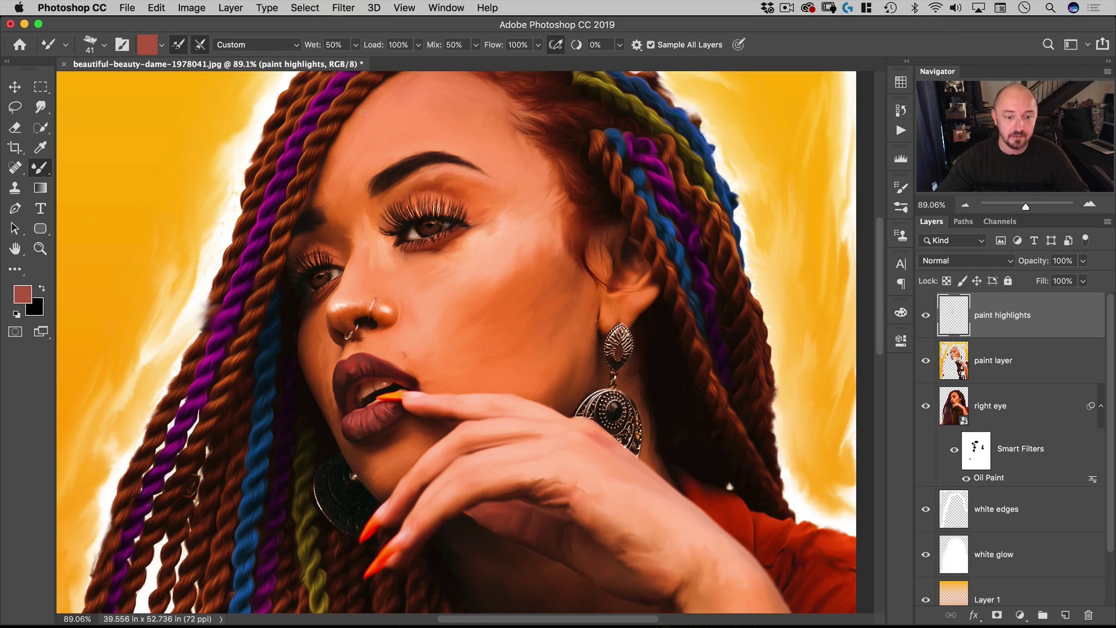
Sample the light peach tone on the near cheekbone and shift its hue to the pink #ffa694
{"action": "left_click", "coordinate": [510, 247], "text": "alt"}
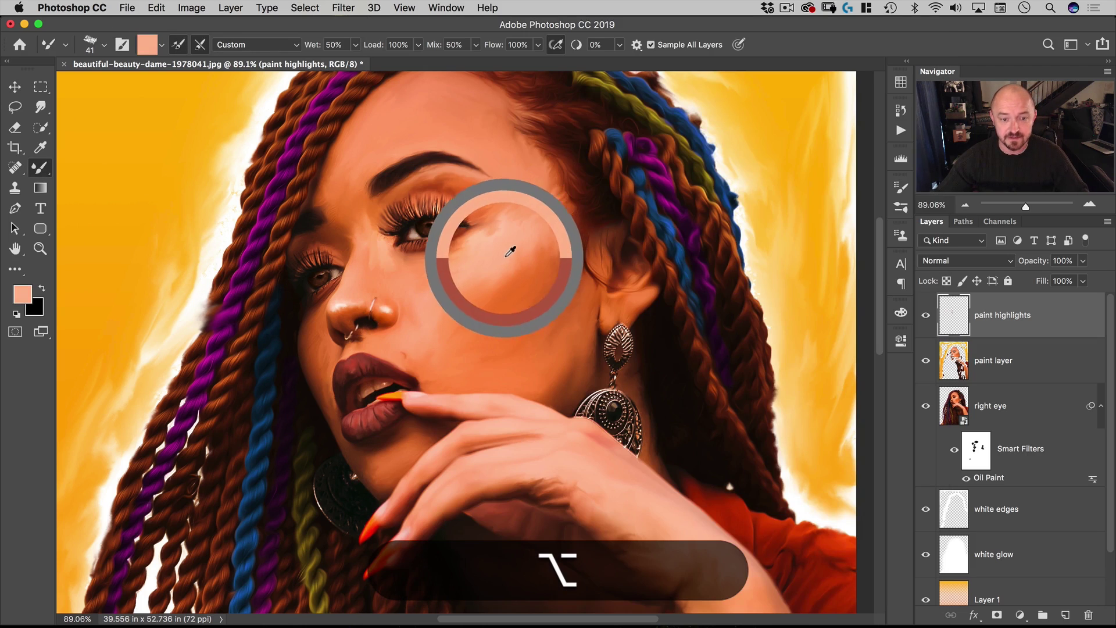
{"action": "left_click", "coordinate": [33, 295]}
{"action": "left_click_drag", "start_coordinate": [681, 367], "coordinate": [683, 374]}
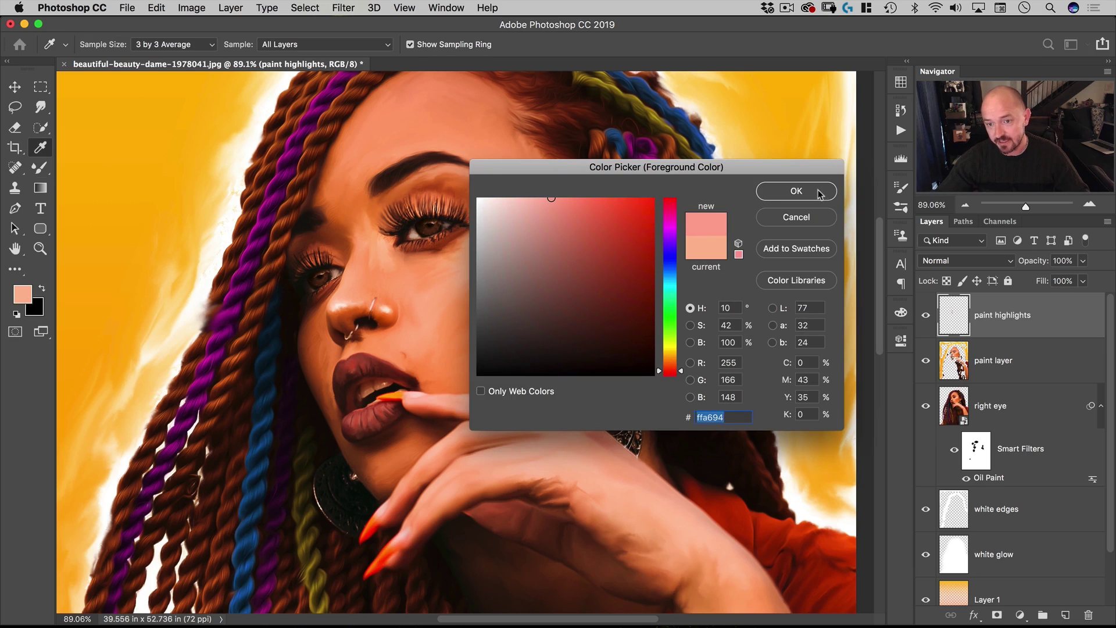
{"action": "left_click", "coordinate": [796, 192]}
Paint a pink highlight along the near cheekbone with brush size 140, and work its lower edge with sampled orange skin tones
{"action": "left_click_drag", "start_coordinate": [490, 254], "coordinate": [546, 254]}
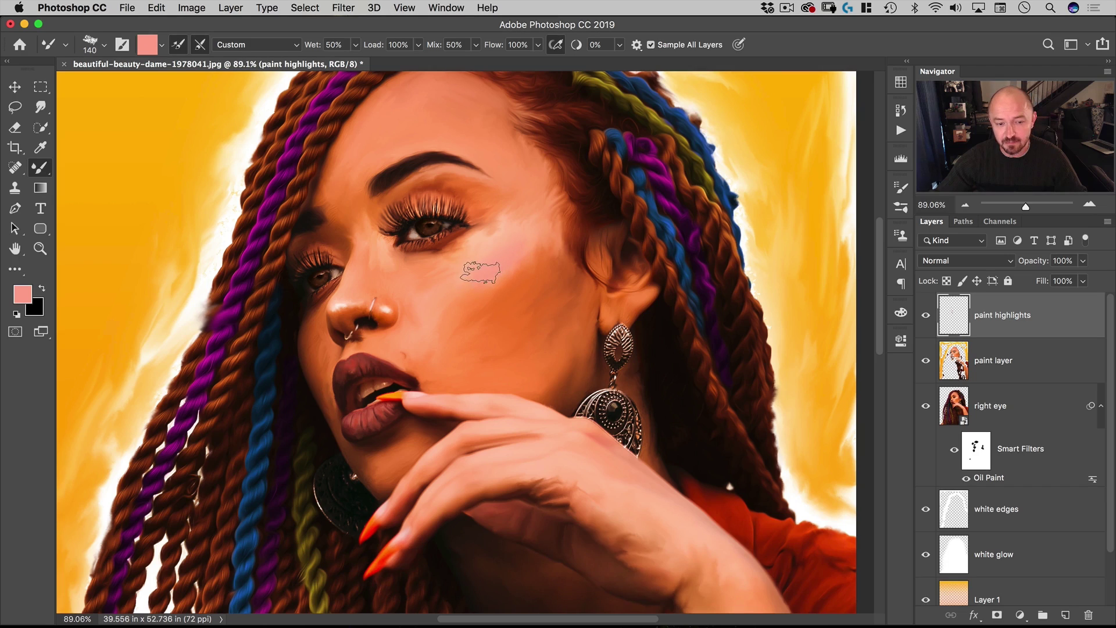
{"action": "mouse_move", "coordinate": [478, 274]}
{"action": "left_mouse_down"}
{"action": "mouse_move", "coordinate": [517, 255]}
{"action": "mouse_move", "coordinate": [501, 269]}
{"action": "mouse_move", "coordinate": [517, 249]}
{"action": "mouse_move", "coordinate": [481, 264]}
{"action": "mouse_move", "coordinate": [496, 263]}
{"action": "mouse_move", "coordinate": [486, 266]}
{"action": "mouse_move", "coordinate": [497, 287]}
{"action": "left_mouse_up"}
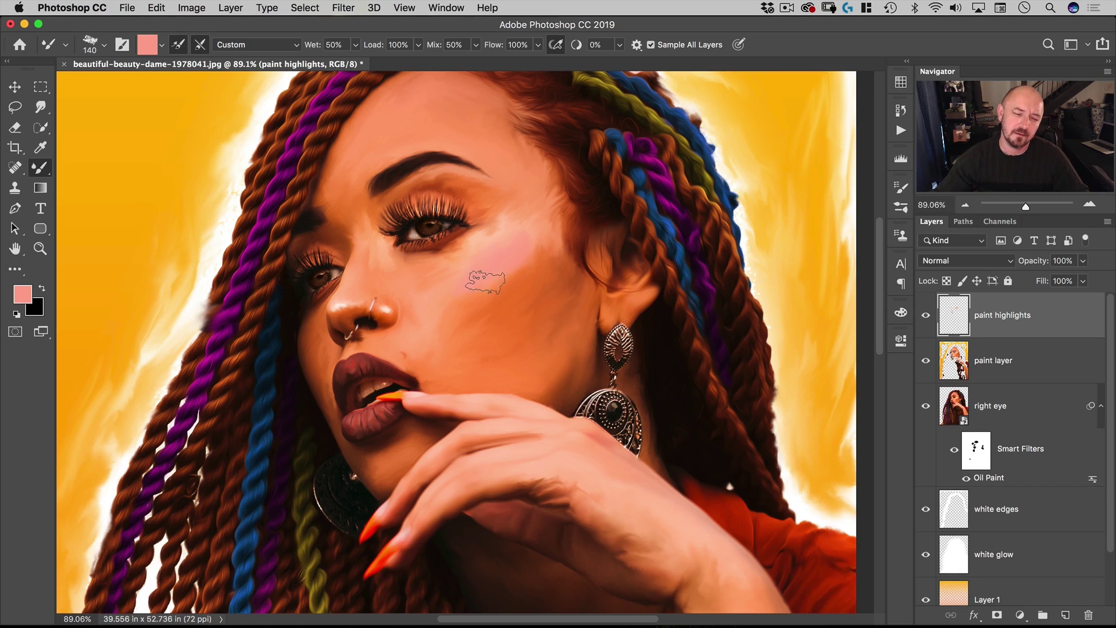
{"action": "left_click", "coordinate": [497, 283], "text": "alt"}
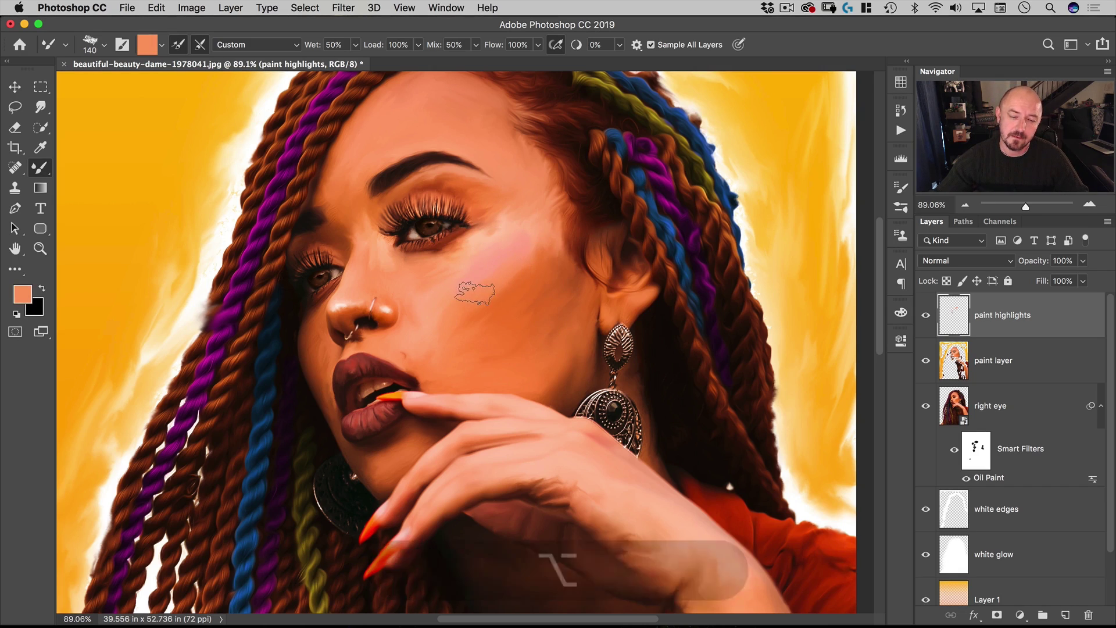
{"action": "left_click", "coordinate": [526, 276], "text": "alt"}
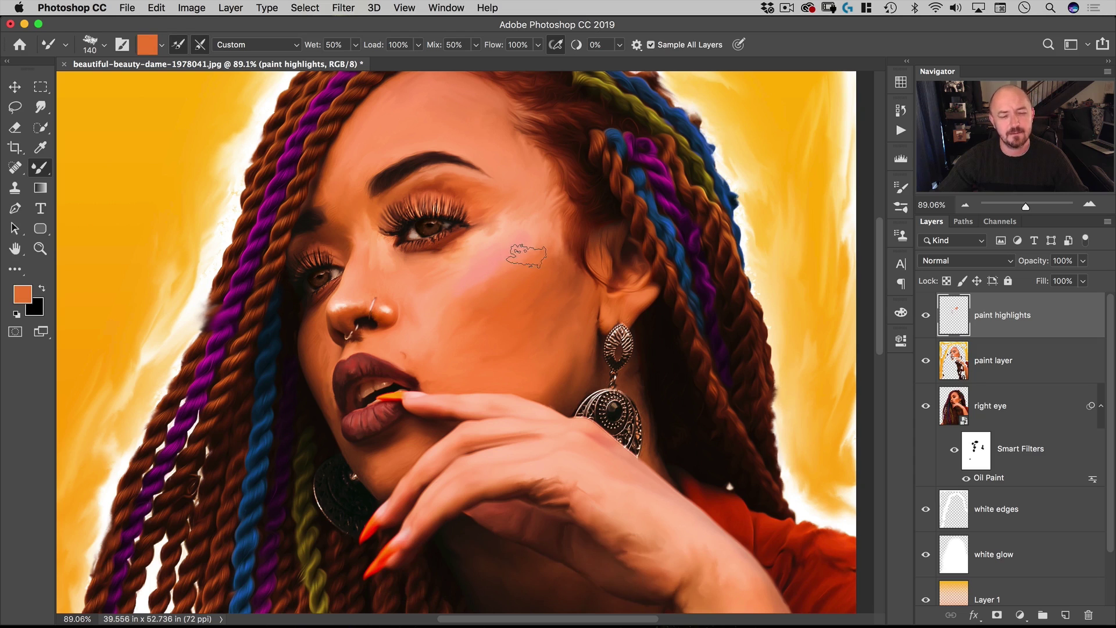
Sample the skin tone beside the cheekbone highlight and shift its hue to the coral #fc8566
{"action": "key", "text": "alt"}
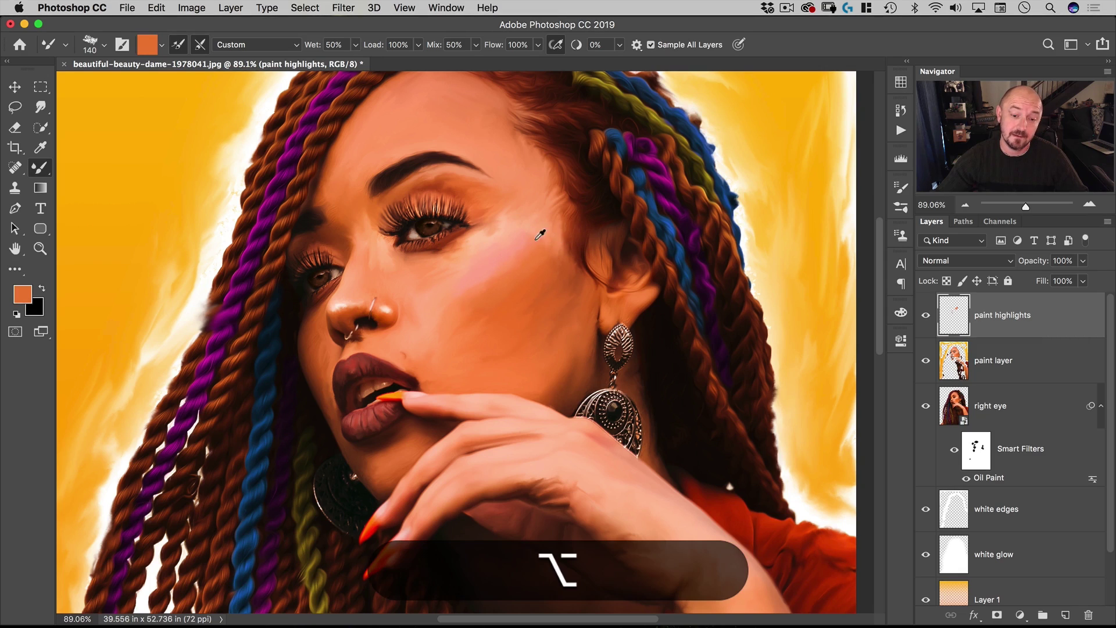
{"action": "left_click", "coordinate": [527, 252], "text": "alt"}
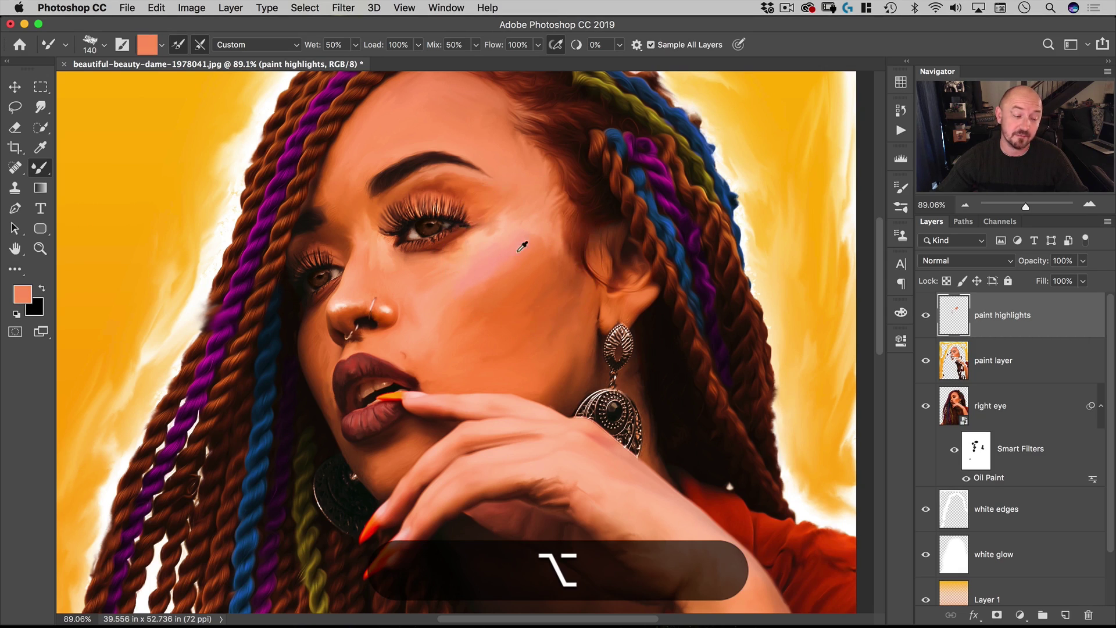
{"action": "left_click", "coordinate": [21, 300]}
{"action": "left_click_drag", "start_coordinate": [680, 369], "coordinate": [682, 373]}
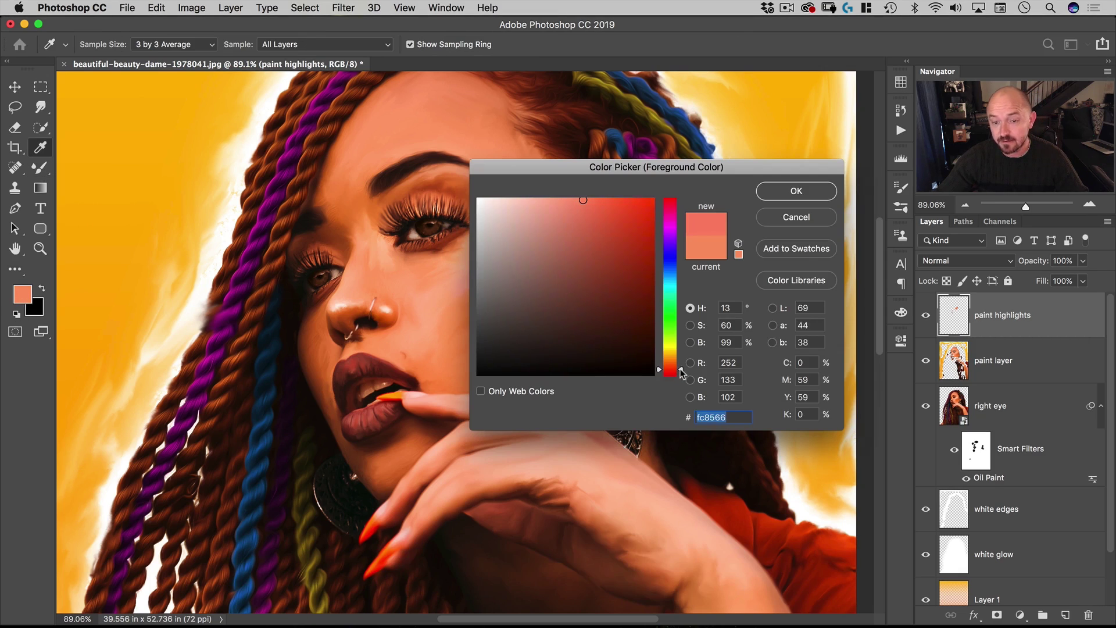
{"action": "left_click", "coordinate": [806, 193]}
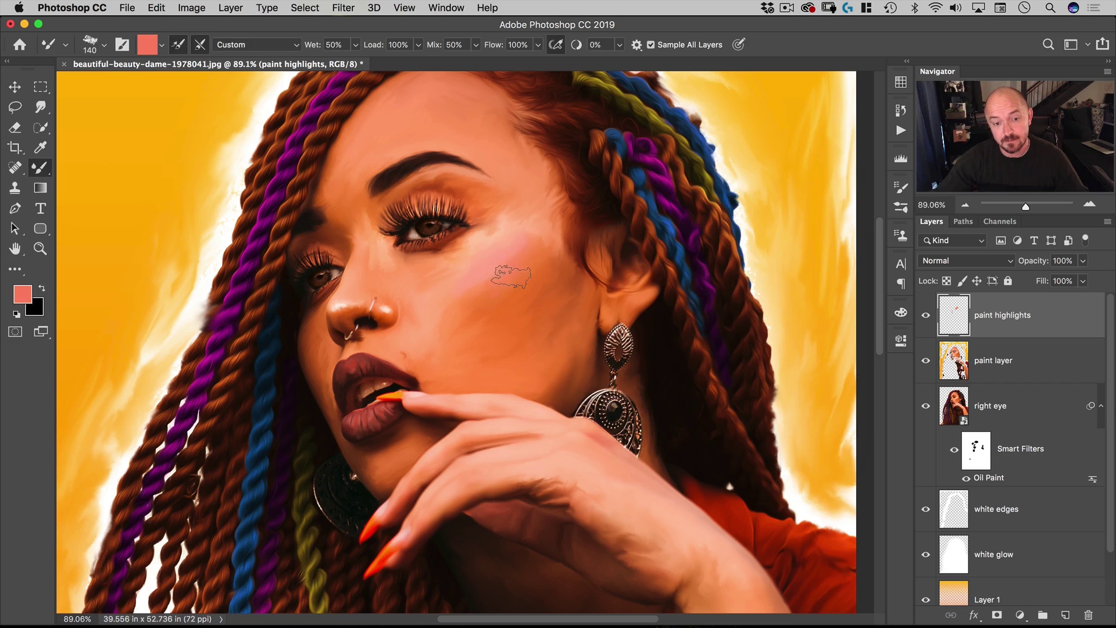
Paint coral along the near cheekbone highlight with brush size 140, and switch the Mixer Brush to the "mix brush clean" preset
{"action": "mouse_move", "coordinate": [535, 248]}
{"action": "left_mouse_down"}
{"action": "mouse_move", "coordinate": [519, 282]}
{"action": "mouse_move", "coordinate": [503, 271]}
{"action": "left_mouse_up"}
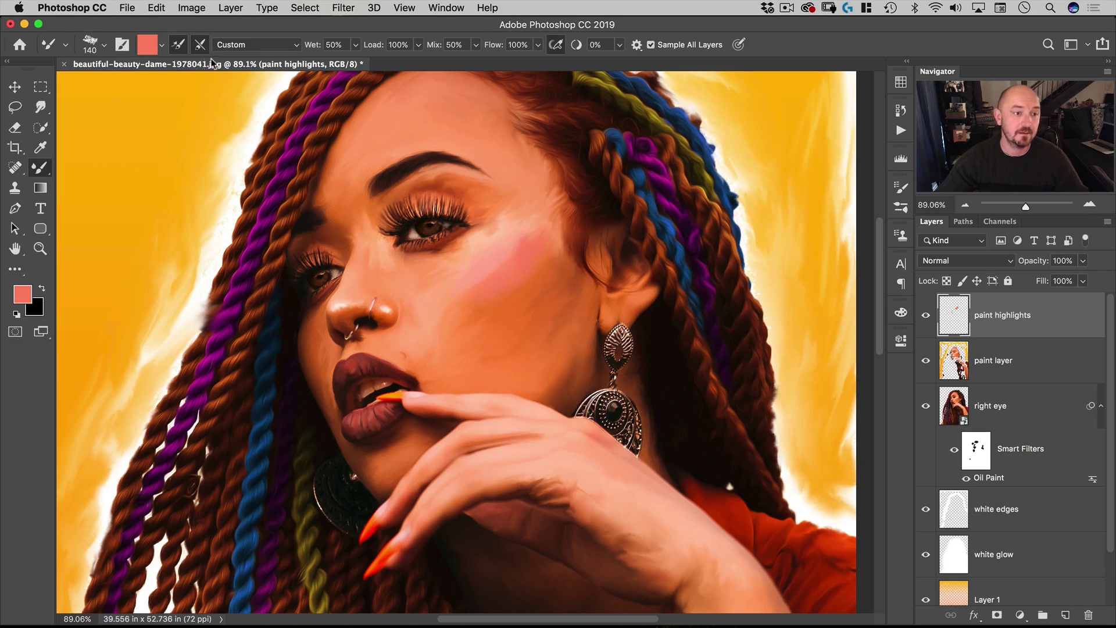
{"action": "right_click", "coordinate": [432, 296]}
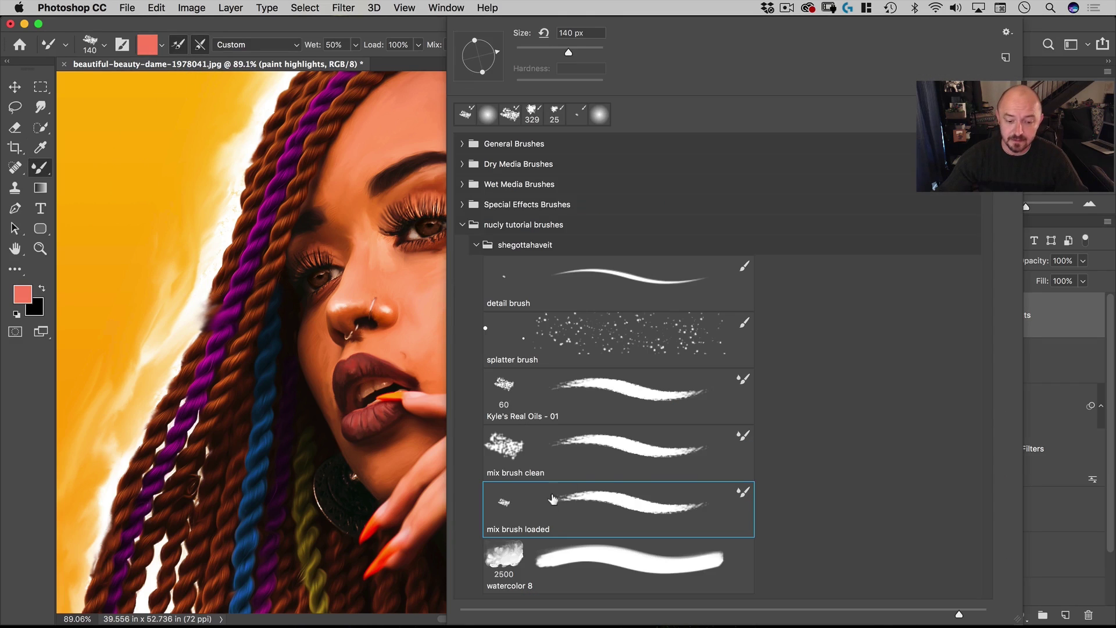
{"action": "left_click", "coordinate": [496, 480]}
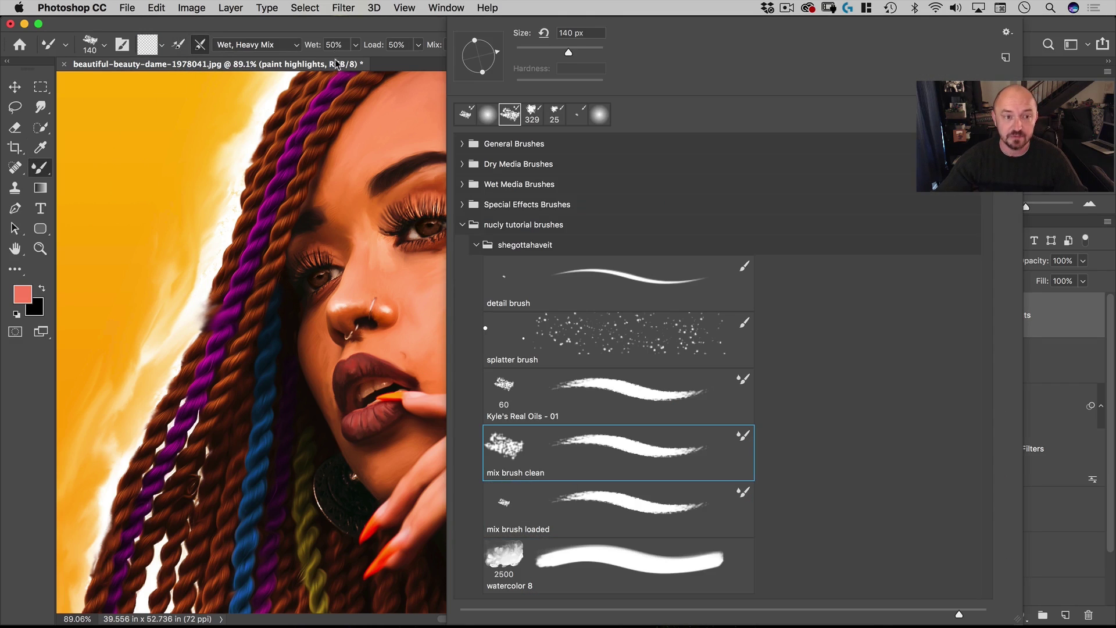
{"action": "left_click", "coordinate": [360, 23]}
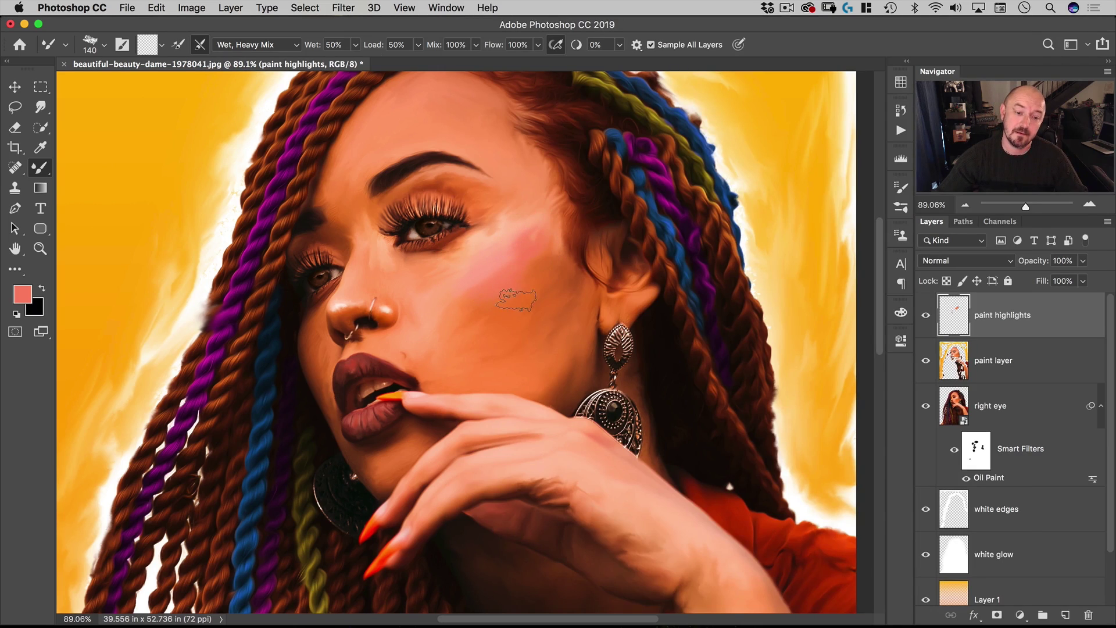
{"action": "key", "text": "super+space"}
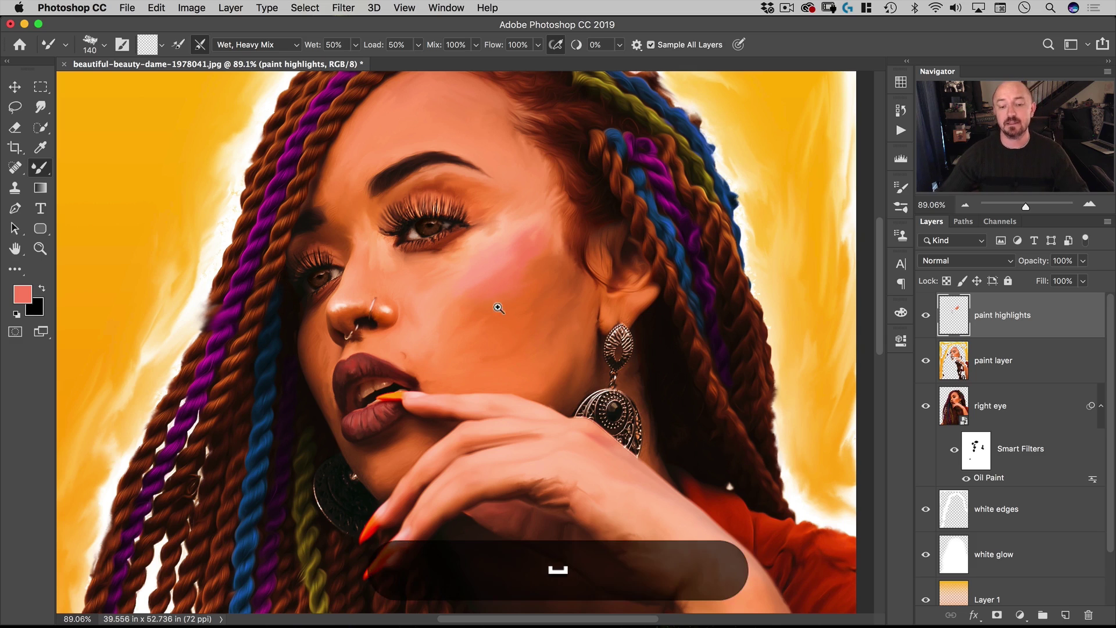
{"action": "left_click_drag", "start_coordinate": [488, 317], "coordinate": [457, 344]}
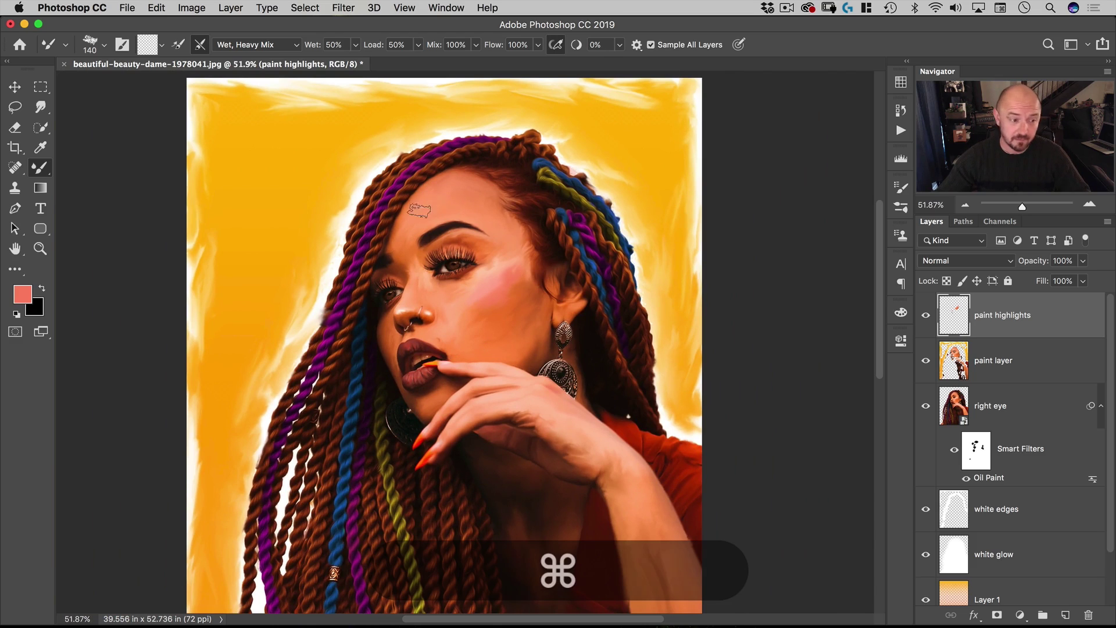
Choose the "mix brush loaded" preset, sample the forehead skin tone and lighten it to the pale peach #ffdbc7
{"action": "right_click", "coordinate": [453, 207]}
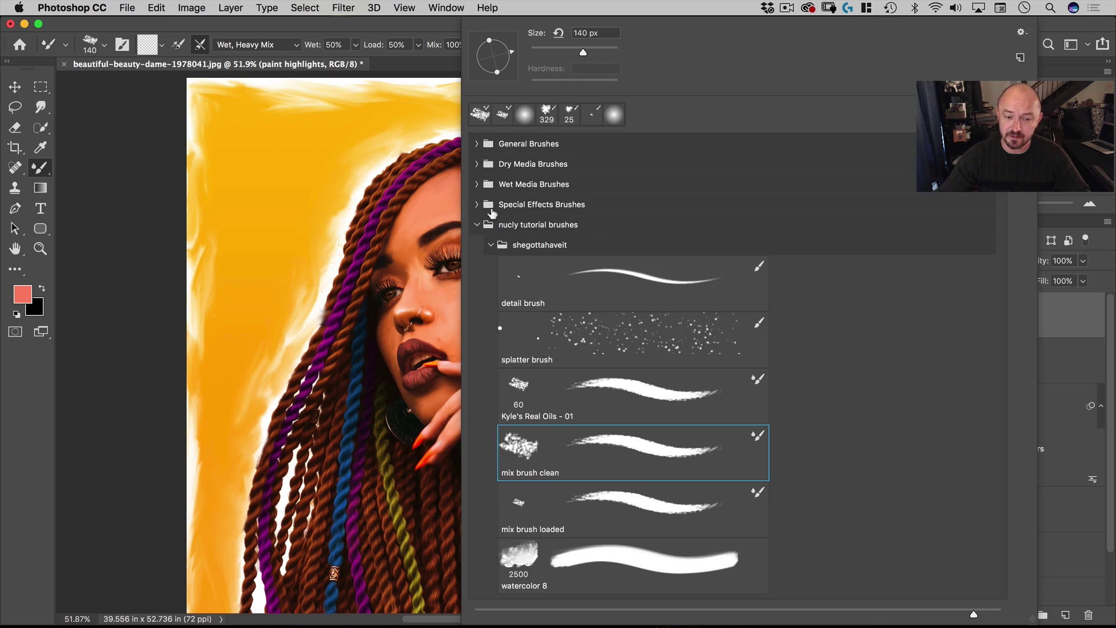
{"action": "left_click", "coordinate": [522, 507]}
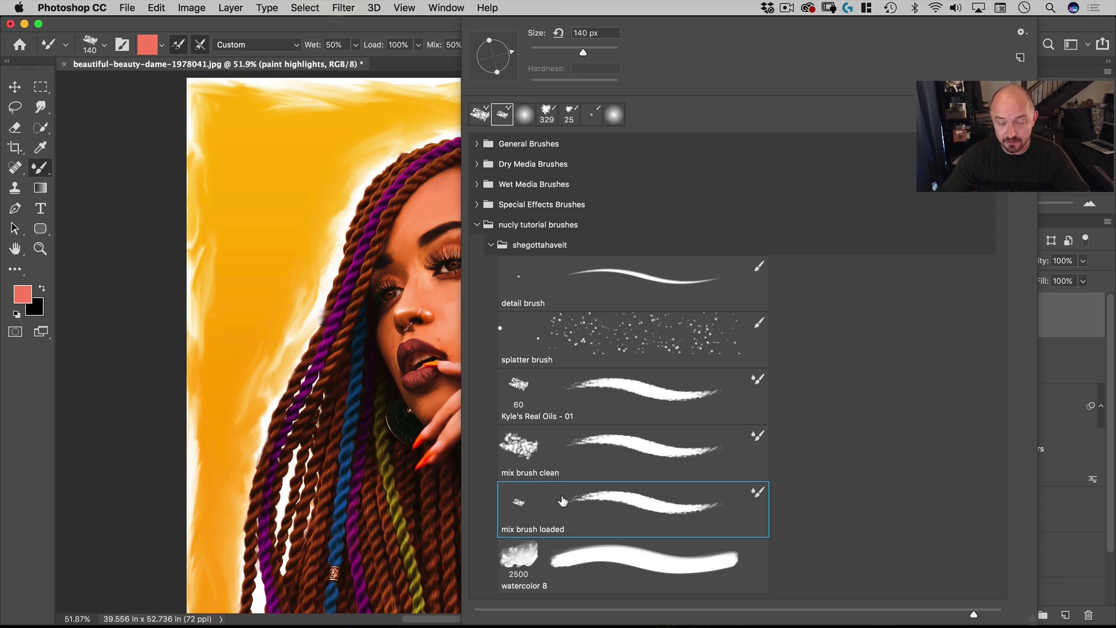
{"action": "left_click", "coordinate": [400, 28]}
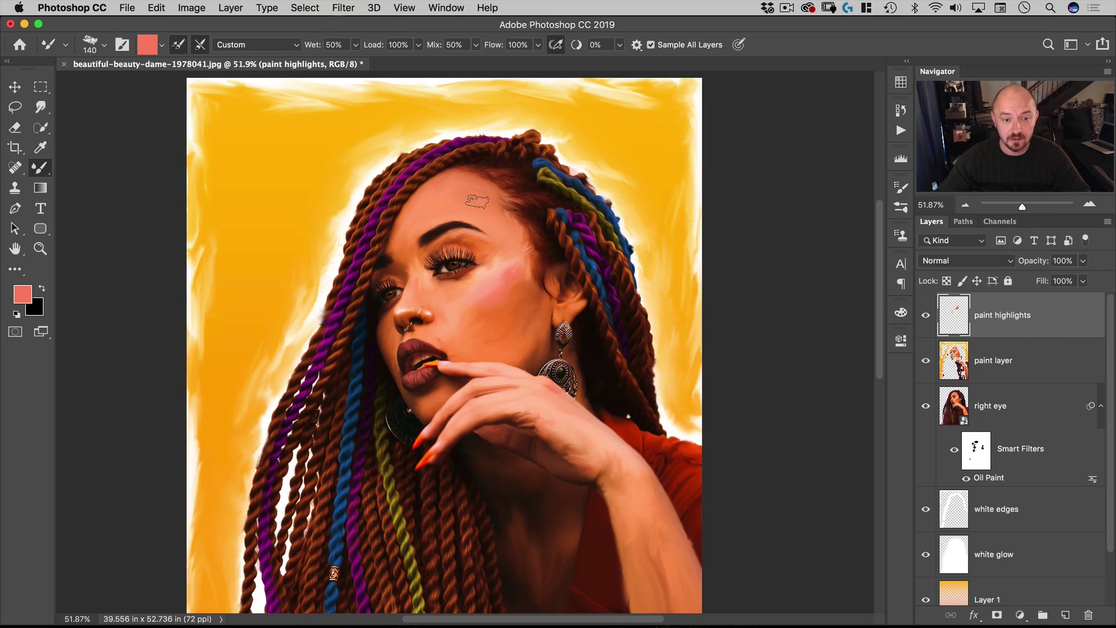
{"action": "left_click", "coordinate": [441, 203], "text": "alt"}
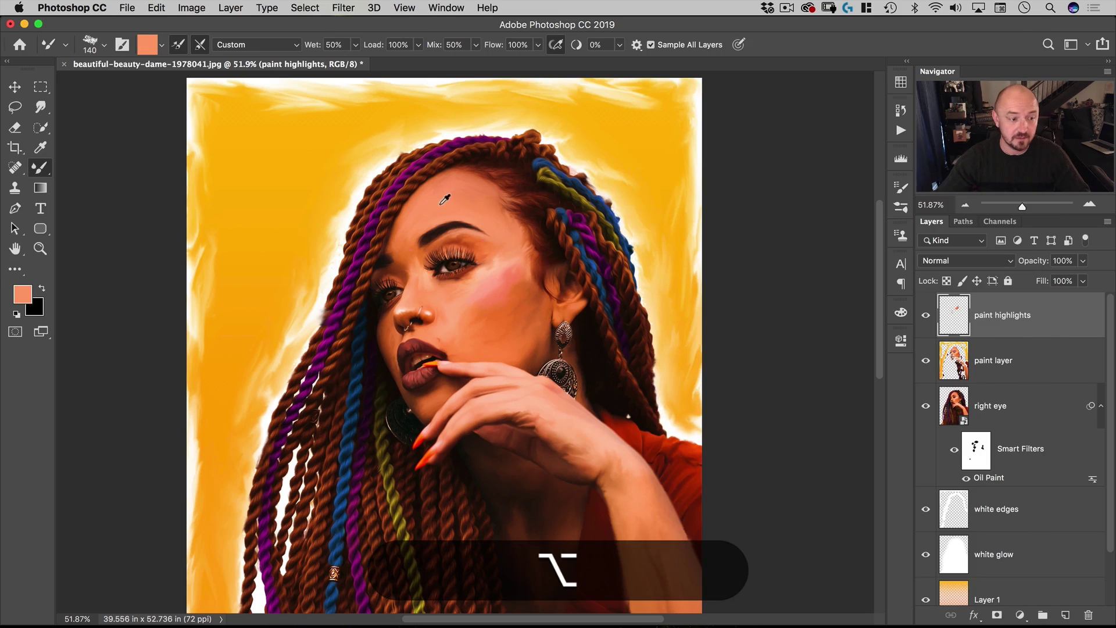
{"action": "left_click", "coordinate": [26, 297]}
{"action": "left_click_drag", "start_coordinate": [540, 207], "coordinate": [515, 189]}
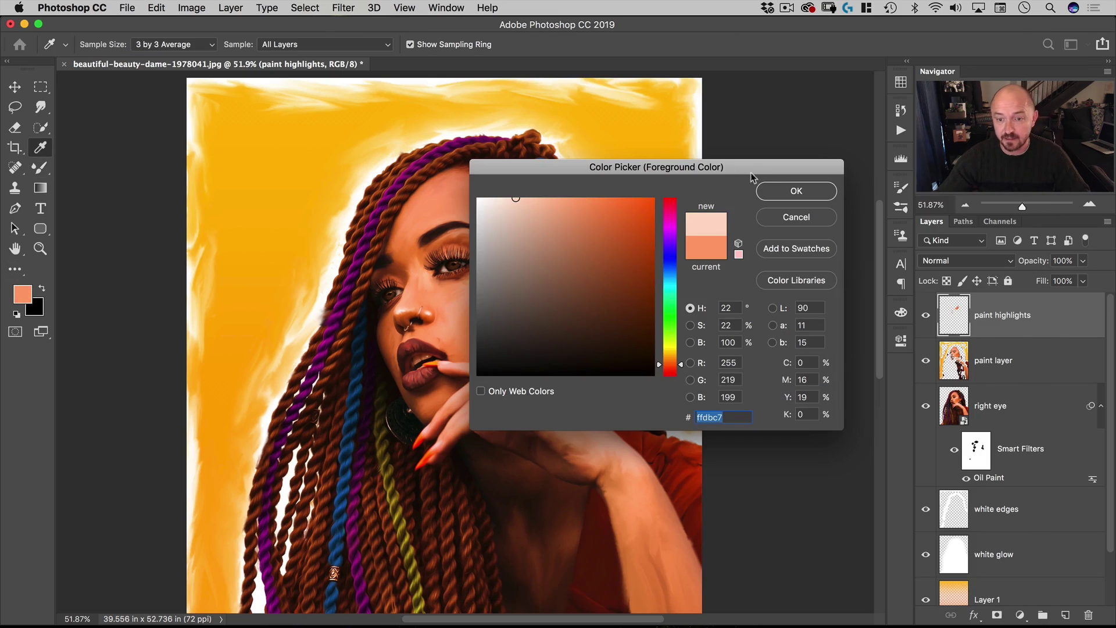
{"action": "left_click", "coordinate": [795, 191]}
Paint a pale peach highlight on the forehead above the near eyebrow, and set the brush size to 150
{"action": "mouse_move", "coordinate": [449, 200]}
{"action": "left_mouse_down"}
{"action": "mouse_move", "coordinate": [462, 185]}
{"action": "mouse_move", "coordinate": [446, 203]}
{"action": "left_mouse_up"}
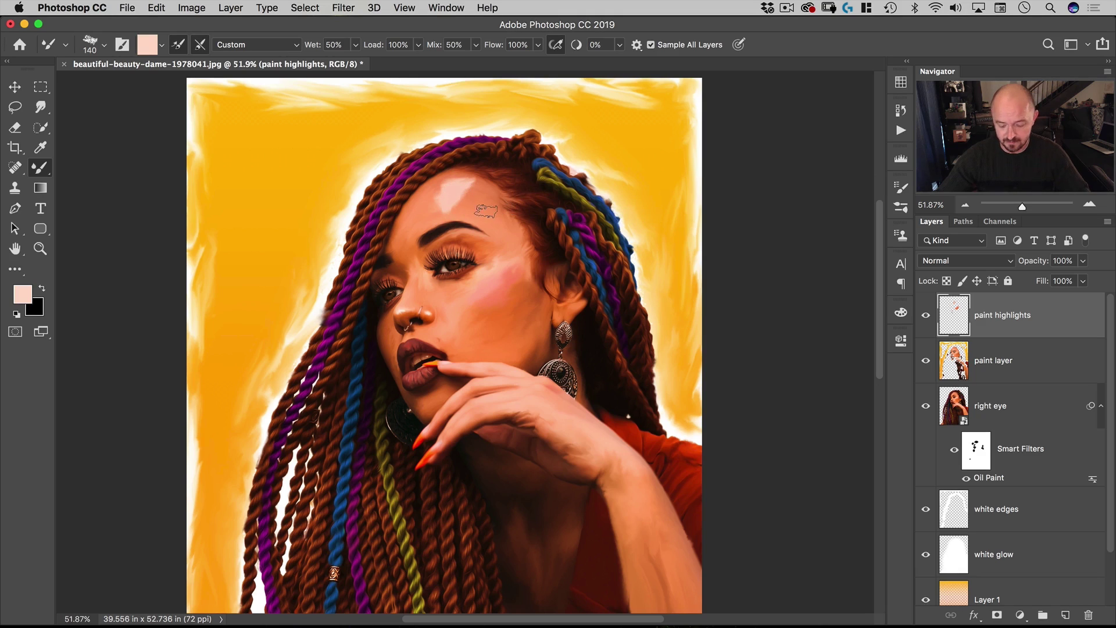
{"action": "key", "text": "bracketleft"}
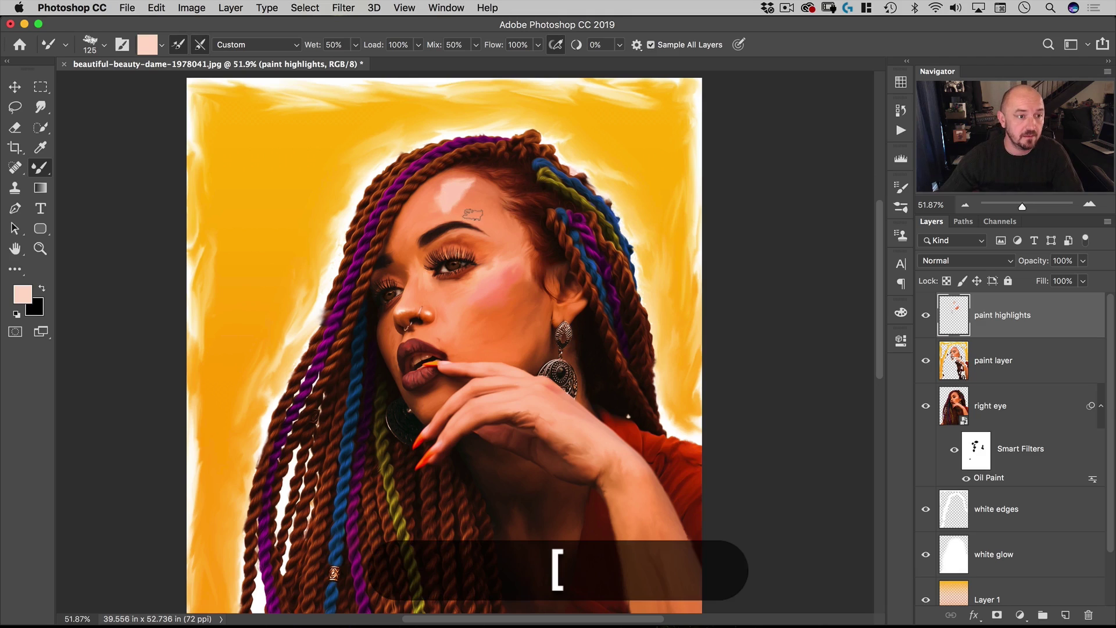
{"action": "key", "text": "bracketright"}
{"action": "key", "text": "bracketleft"}
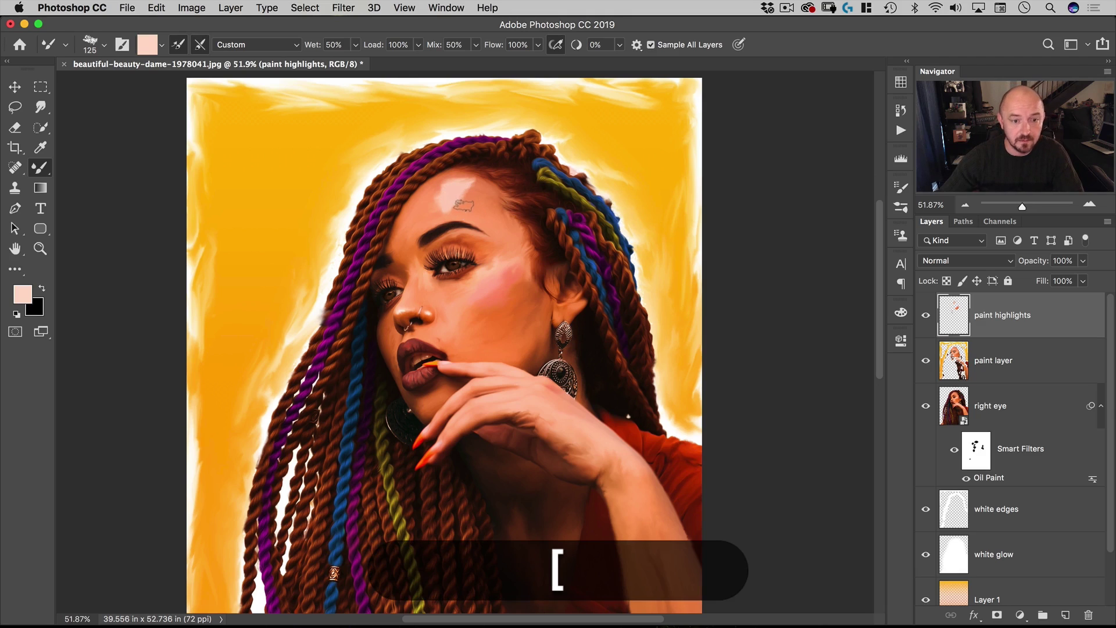
{"action": "key", "text": "bracketright"}
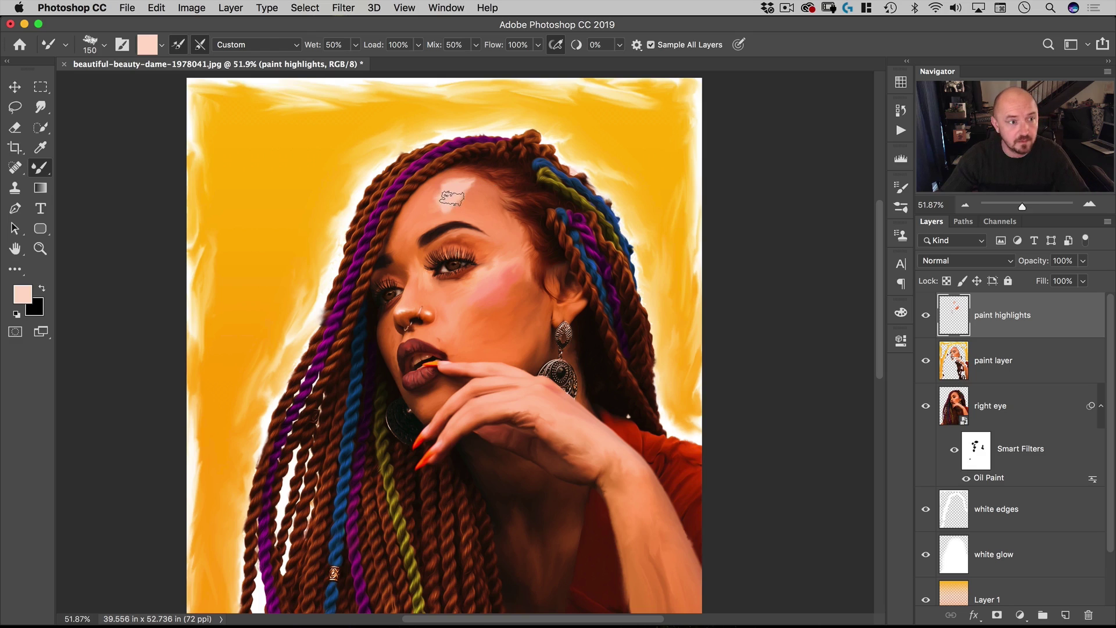
Toggle between the loaded and clean Mixer Brush presets, ending on "mix brush clean"
{"action": "key", "text": "comma"}
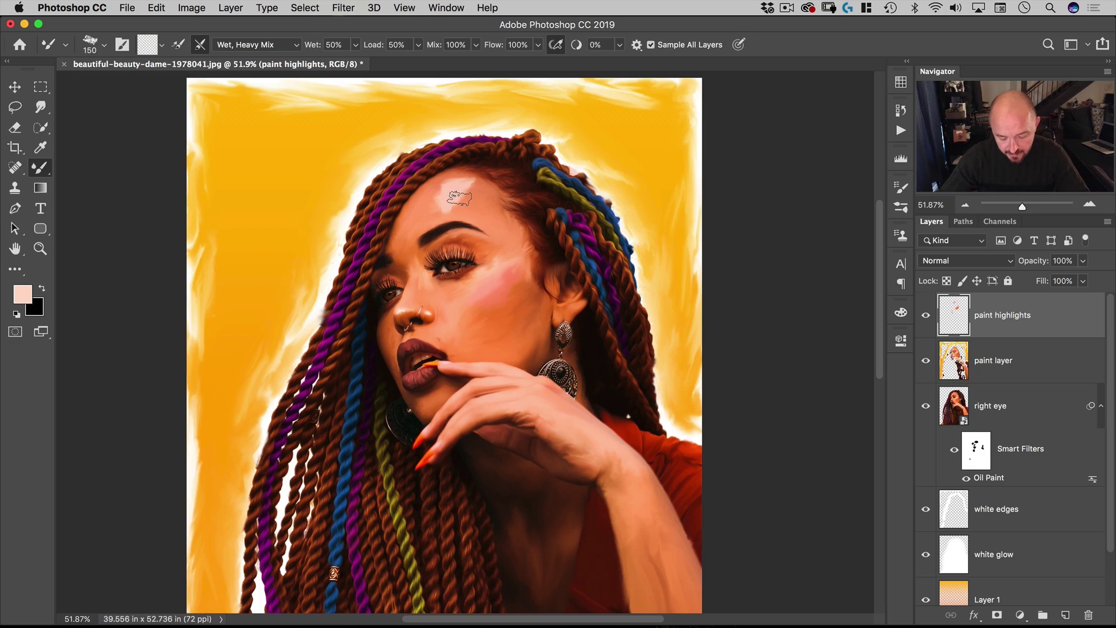
{"action": "key", "text": "period"}
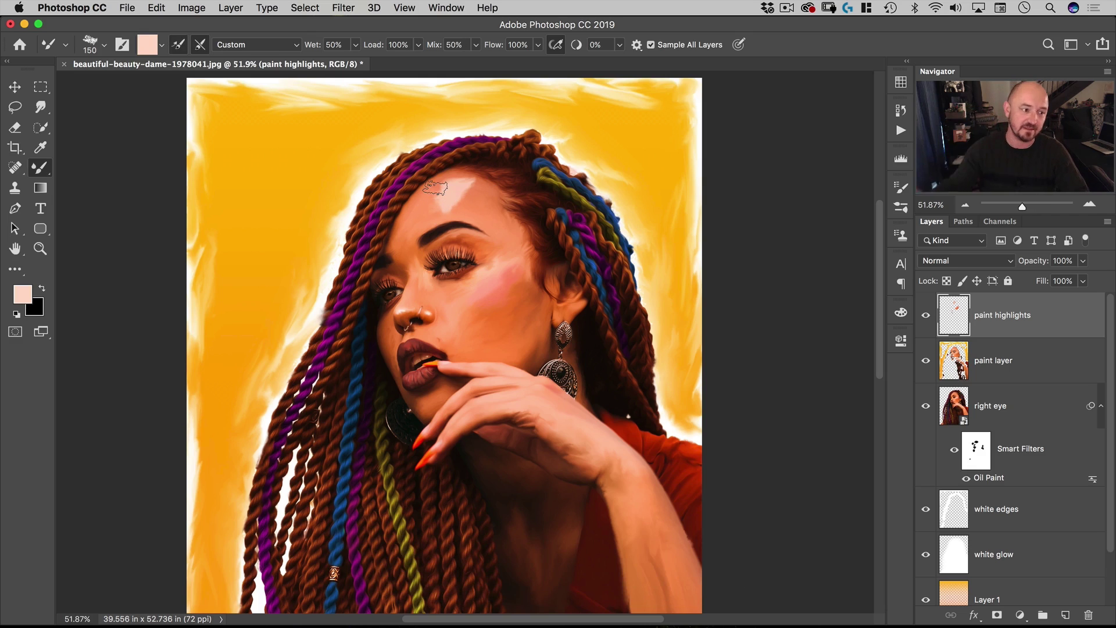
{"action": "key", "text": "comma"}
{"action": "key", "text": "period"}
{"action": "key", "text": "comma"}
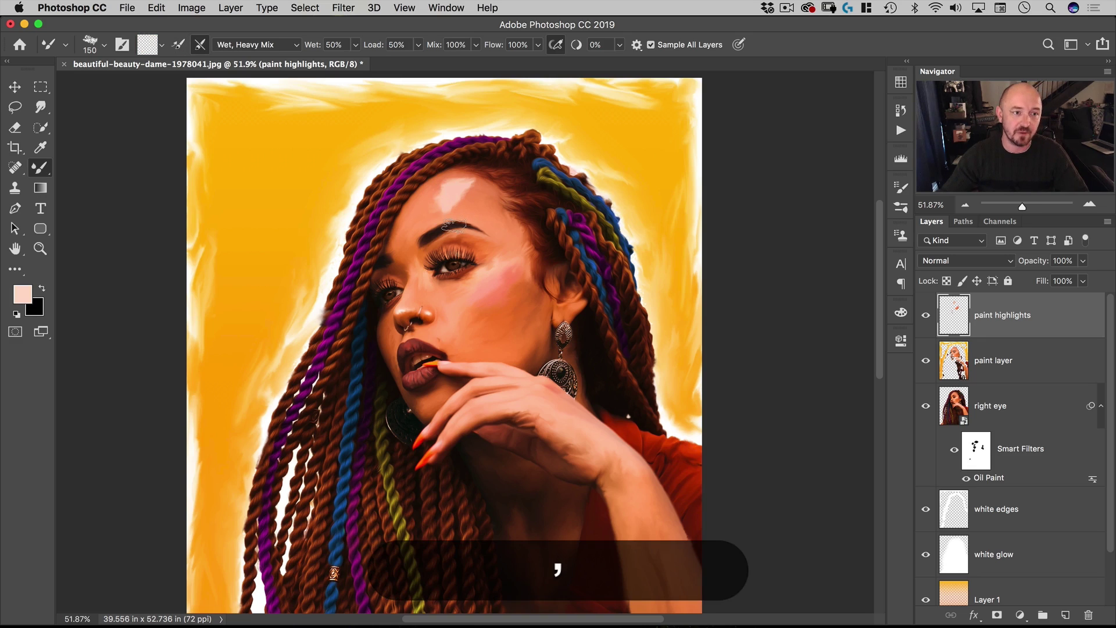
{"action": "key", "text": "period"}
{"action": "key", "text": "comma"}
{"action": "key", "text": "period"}
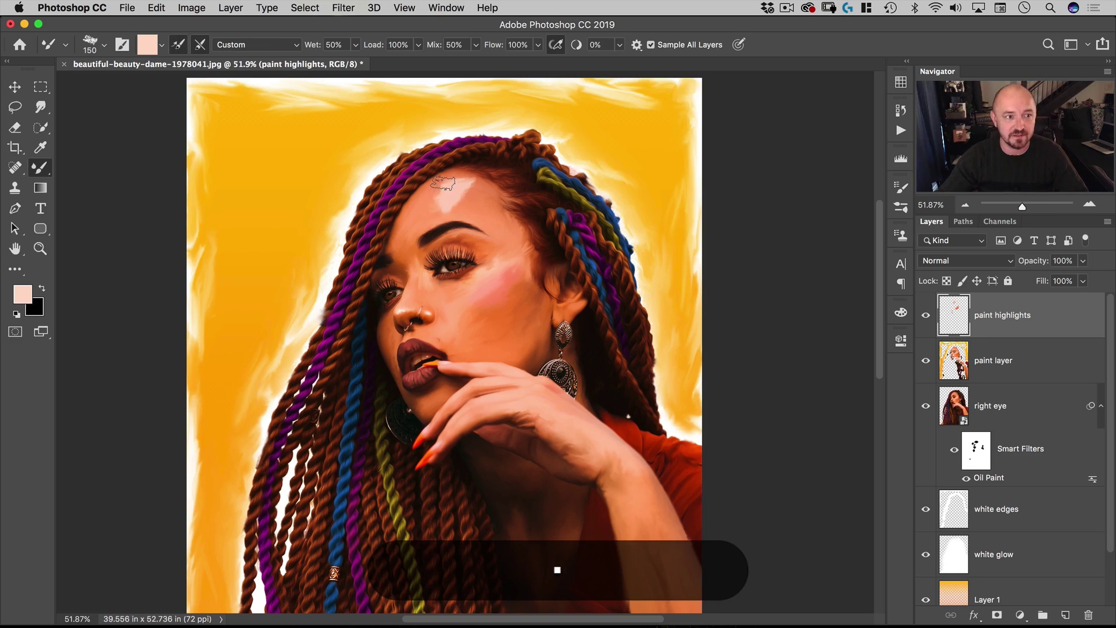
{"action": "key", "text": "comma"}
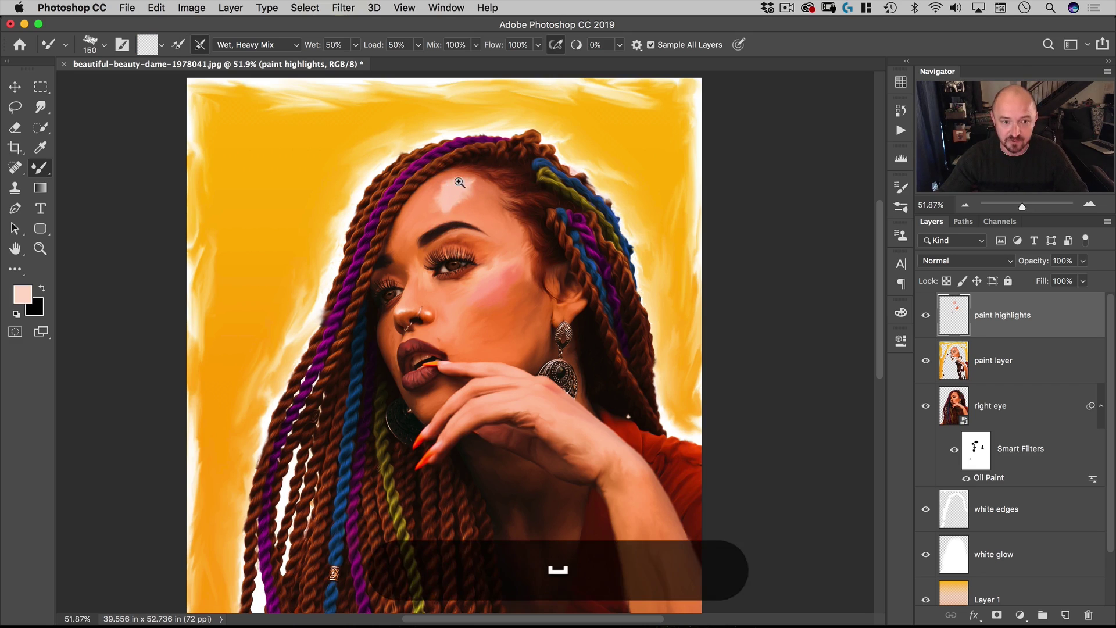
Blend the forehead highlight's edges into the surrounding skin with the clean Mixer Brush
{"action": "left_click_drag", "start_coordinate": [453, 184], "coordinate": [498, 173]}
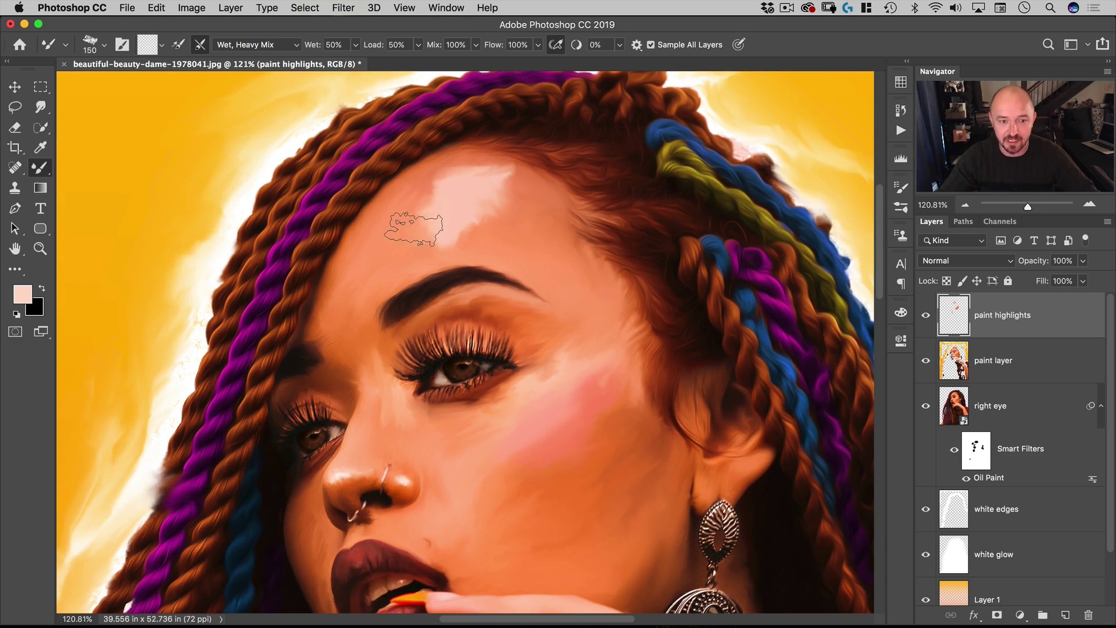
{"action": "left_click_drag", "start_coordinate": [424, 233], "coordinate": [404, 235], "text": "ctrl+alt"}
{"action": "mouse_move", "coordinate": [442, 173]}
{"action": "left_mouse_down"}
{"action": "mouse_move", "coordinate": [484, 165]}
{"action": "mouse_move", "coordinate": [500, 180]}
{"action": "mouse_move", "coordinate": [502, 227]}
{"action": "mouse_move", "coordinate": [455, 245]}
{"action": "mouse_move", "coordinate": [425, 236]}
{"action": "mouse_move", "coordinate": [411, 215]}
{"action": "mouse_move", "coordinate": [435, 176]}
{"action": "mouse_move", "coordinate": [403, 232]}
{"action": "mouse_move", "coordinate": [402, 249]}
{"action": "mouse_move", "coordinate": [420, 258]}
{"action": "mouse_move", "coordinate": [496, 216]}
{"action": "mouse_move", "coordinate": [512, 195]}
{"action": "mouse_move", "coordinate": [506, 168]}
{"action": "mouse_move", "coordinate": [475, 158]}
{"action": "left_mouse_up"}
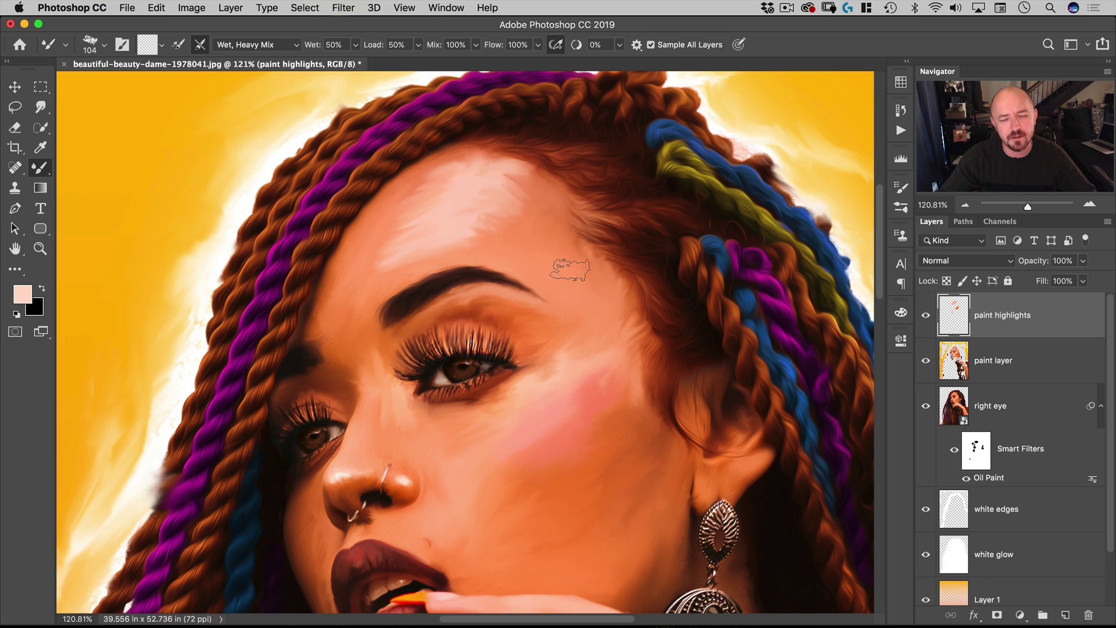
{"action": "mouse_move", "coordinate": [485, 244]}
{"action": "left_mouse_down"}
{"action": "mouse_move", "coordinate": [382, 274]}
{"action": "mouse_move", "coordinate": [438, 165]}
{"action": "mouse_move", "coordinate": [377, 273]}
{"action": "mouse_move", "coordinate": [505, 206]}
{"action": "mouse_move", "coordinate": [536, 218]}
{"action": "left_mouse_up"}
{"action": "mouse_move", "coordinate": [519, 180]}
{"action": "left_mouse_down"}
{"action": "mouse_move", "coordinate": [492, 237]}
{"action": "mouse_move", "coordinate": [537, 192]}
{"action": "mouse_move", "coordinate": [516, 251]}
{"action": "mouse_move", "coordinate": [545, 242]}
{"action": "left_mouse_up"}
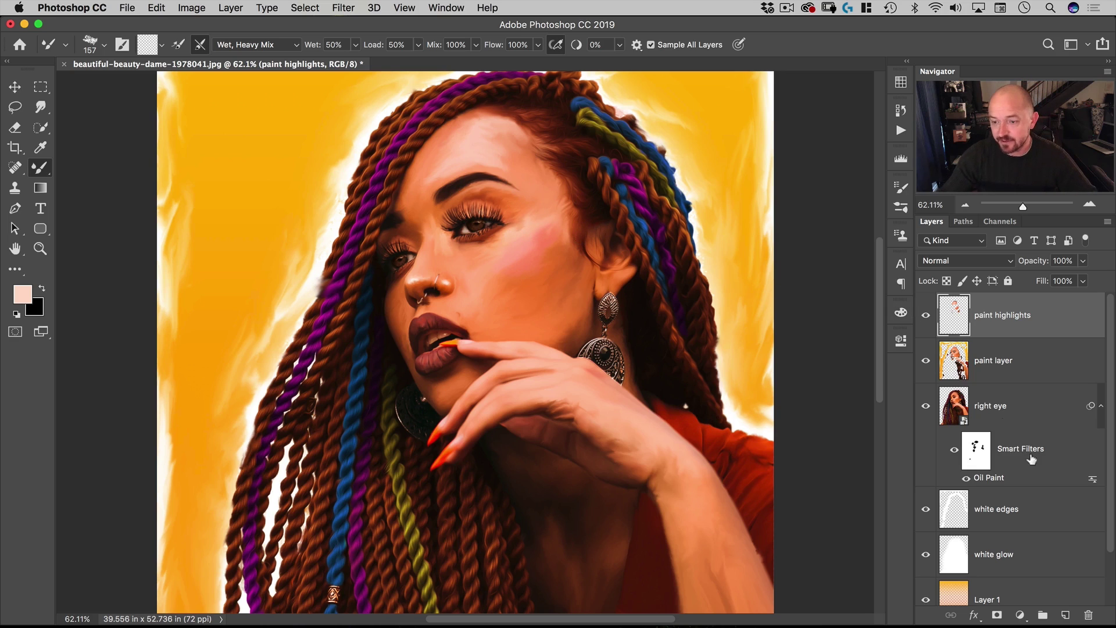
Add a new layer above "paint highlights" and name it "details"
{"action": "left_click", "coordinate": [1064, 614]}
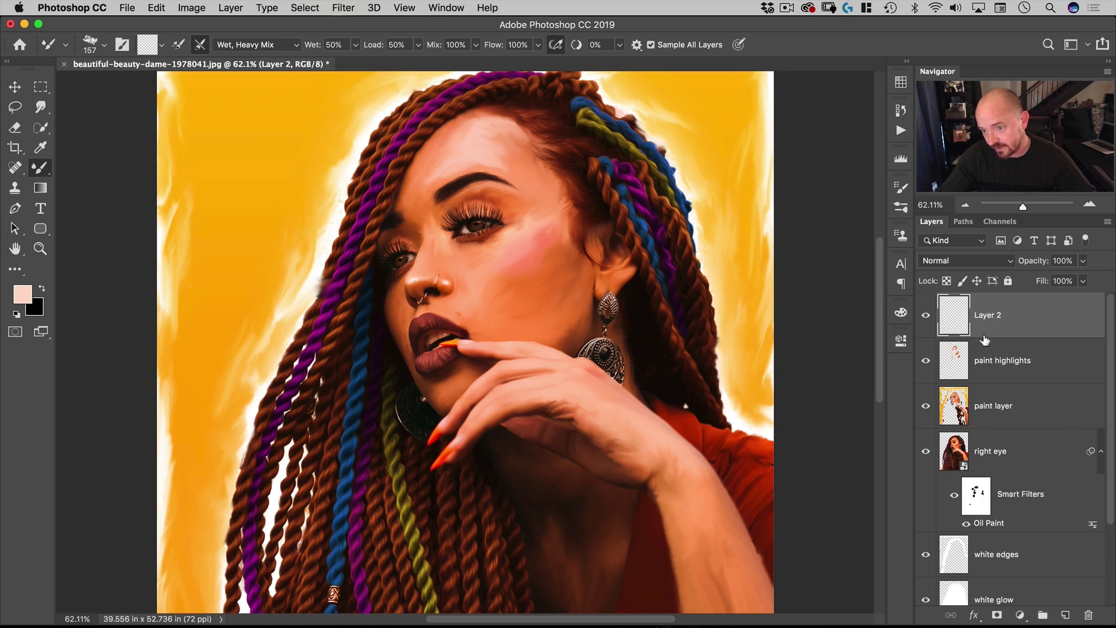
{"action": "double_click", "coordinate": [988, 314]}
{"action": "type", "text": "details"}
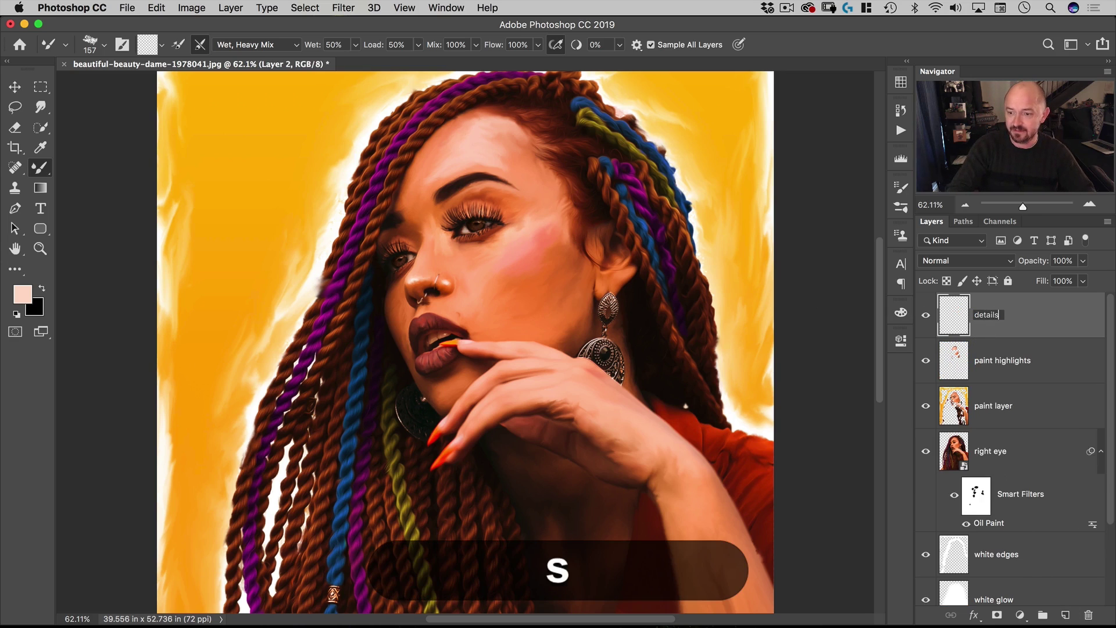
{"action": "key", "text": "Return"}
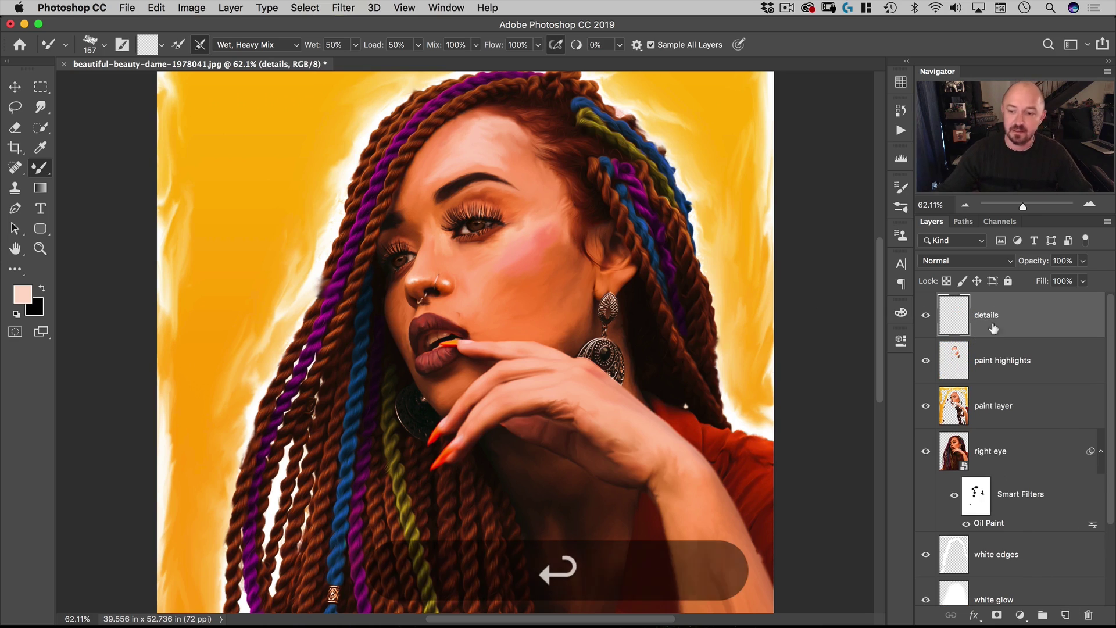
Focus on the eyes and choose the "detail brush" preset from the shegottahaveit set
{"action": "key", "text": "space"}
{"action": "scroll", "coordinate": [477, 213], "scroll_direction": "up", "scroll_amount": 5}
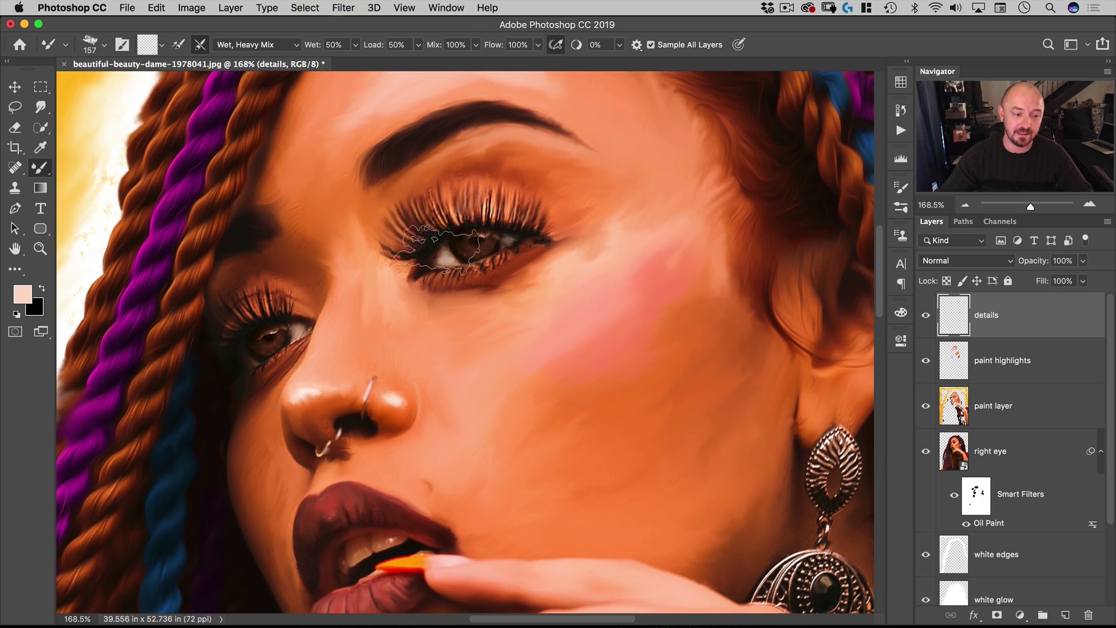
{"action": "key", "text": "space"}
{"action": "left_click_drag", "start_coordinate": [390, 283], "coordinate": [422, 213]}
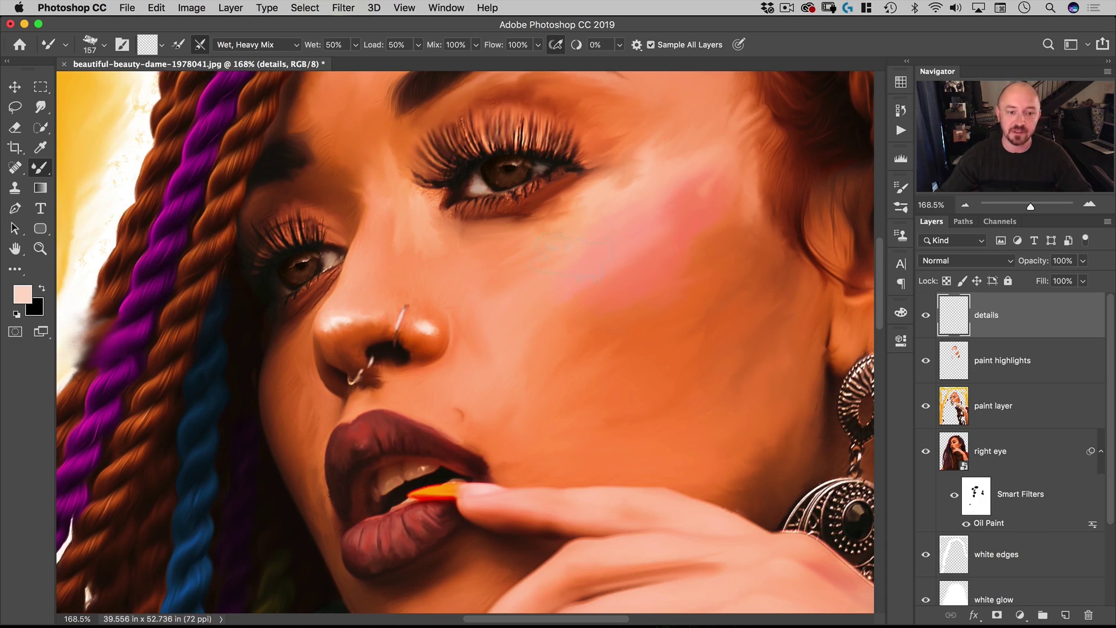
{"action": "right_click", "coordinate": [200, 179]}
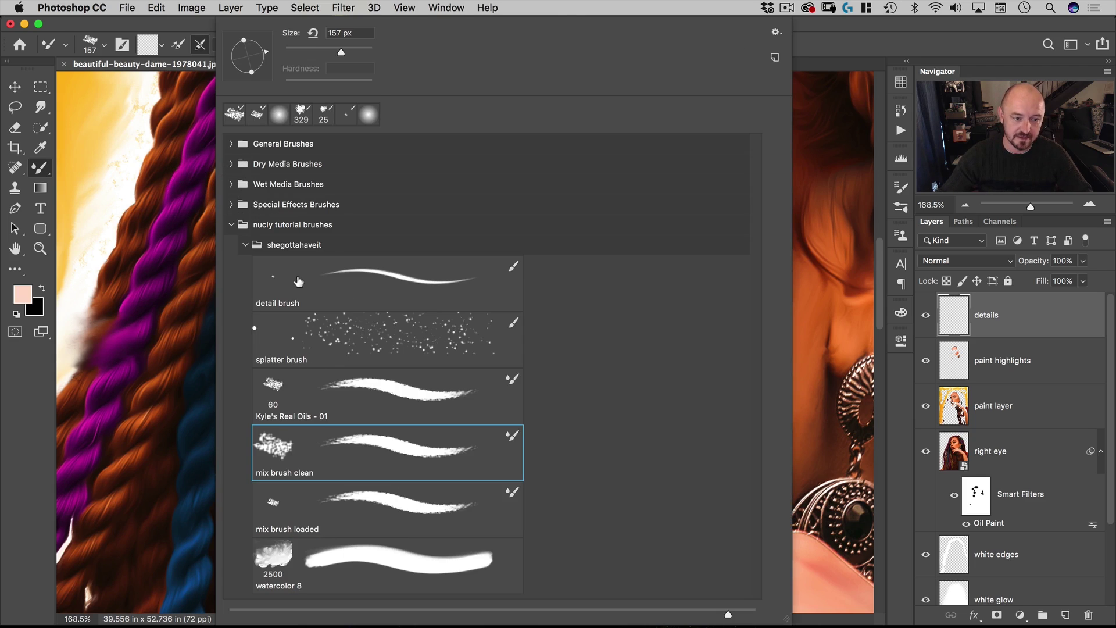
{"action": "left_click", "coordinate": [276, 282]}
{"action": "left_click", "coordinate": [193, 26]}
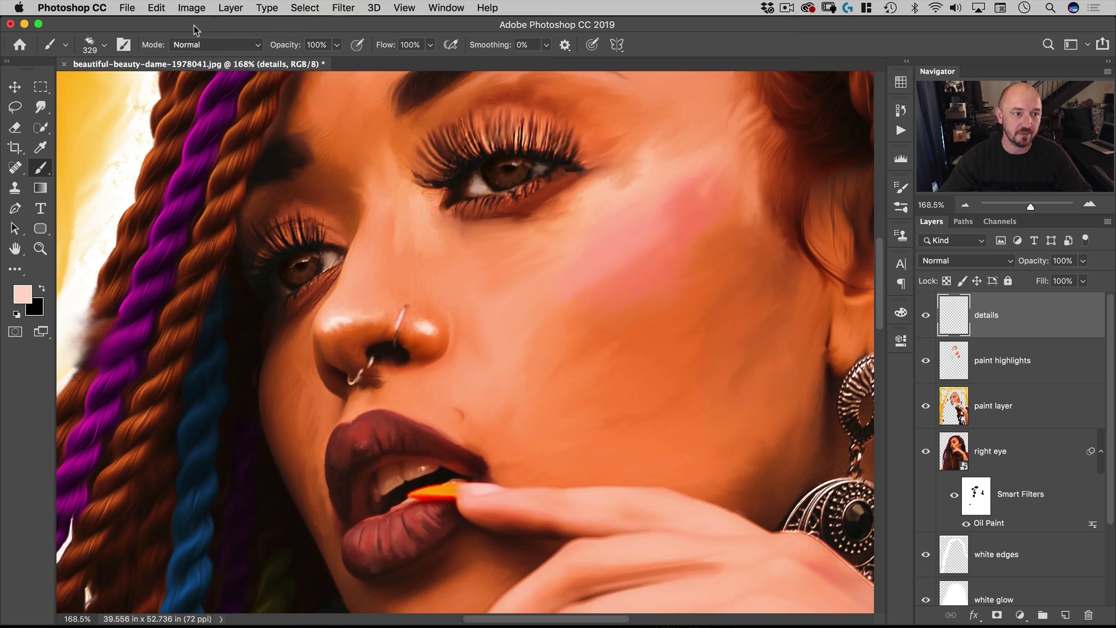
Paint white catchlights in both eyes on the details layer with the detail brush at size 20
{"action": "left_click_drag", "start_coordinate": [559, 186], "coordinate": [362, 215]}
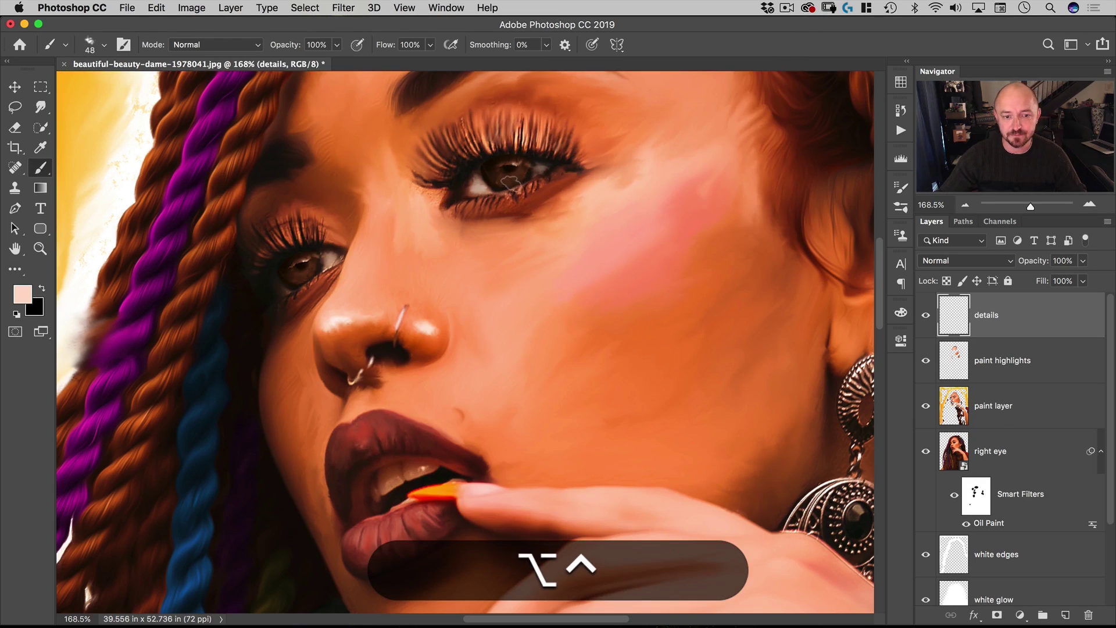
{"action": "left_click_drag", "start_coordinate": [509, 184], "coordinate": [491, 179]}
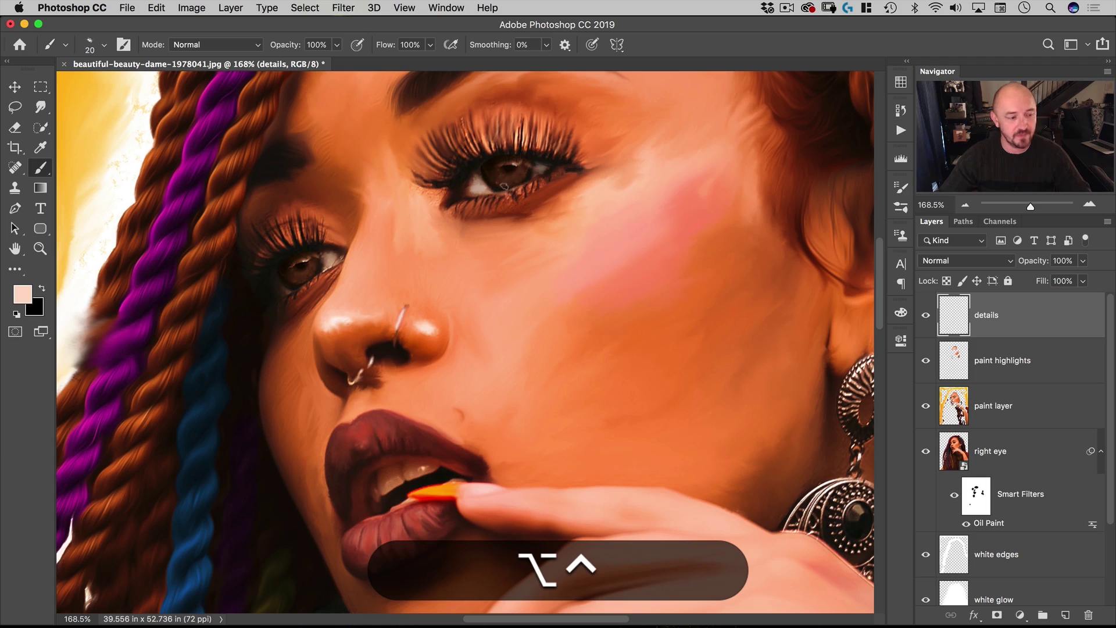
{"action": "key", "text": "d"}
{"action": "key", "text": "x"}
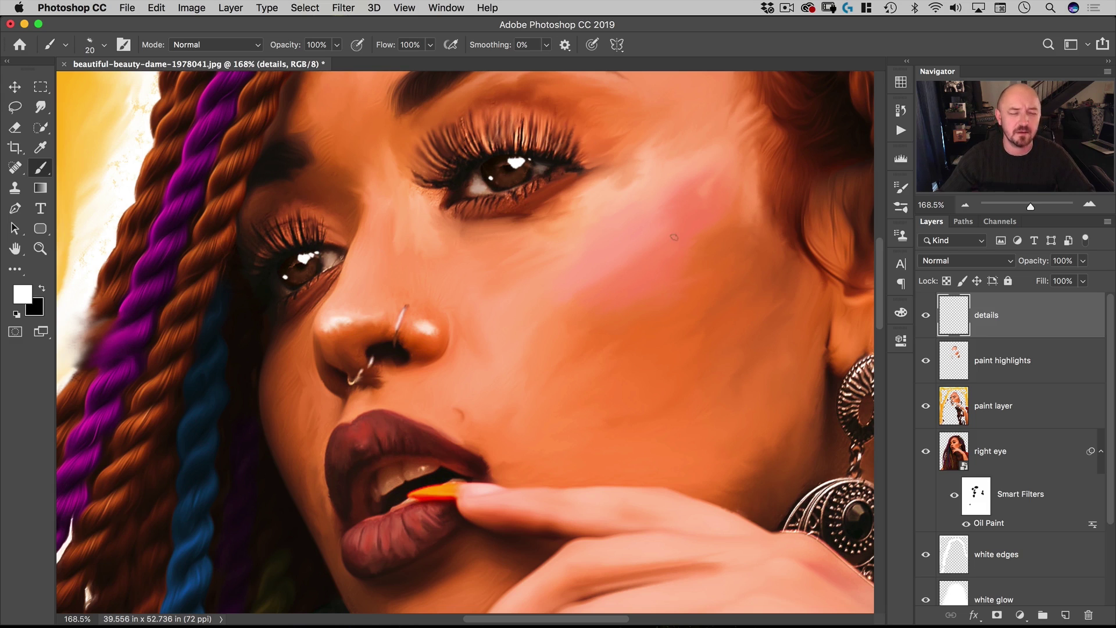
{"action": "left_click_drag", "start_coordinate": [511, 177], "coordinate": [539, 164]}
{"action": "mouse_move", "coordinate": [291, 234]}
{"action": "left_mouse_down"}
{"action": "mouse_move", "coordinate": [378, 232]}
{"action": "mouse_move", "coordinate": [404, 218]}
{"action": "left_mouse_up"}
Soften the far eye's catchlights with the Eraser at 25% opacity and size 129, and return to the Brush tool
{"action": "key", "text": "e"}
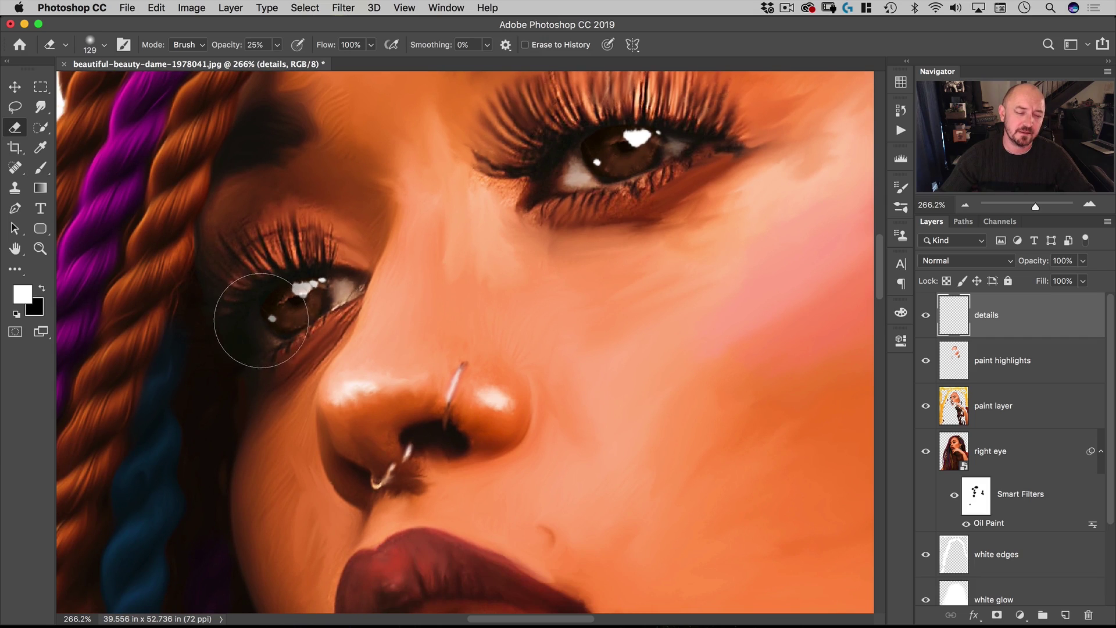
{"action": "key", "text": "b"}
{"action": "key", "text": "alt"}
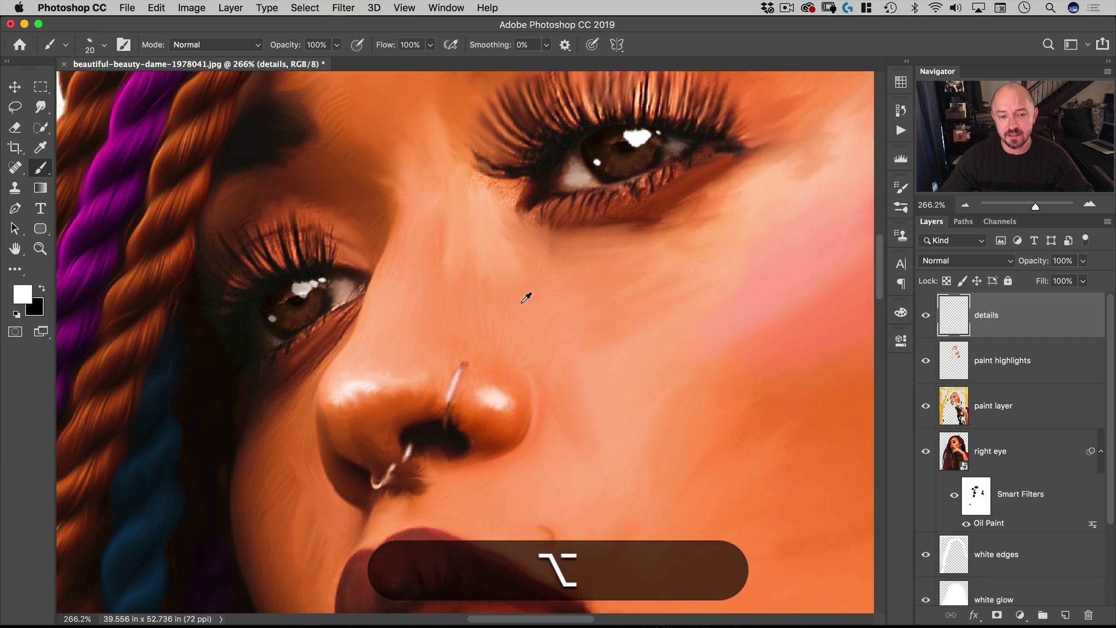
Sample an orange tone from the face and set the foreground colour to a more vivid orange
{"action": "mouse_move", "coordinate": [702, 173]}
{"action": "left_mouse_down"}
{"action": "mouse_move", "coordinate": [732, 162]}
{"action": "mouse_move", "coordinate": [788, 236]}
{"action": "mouse_move", "coordinate": [814, 386]}
{"action": "left_mouse_up"}
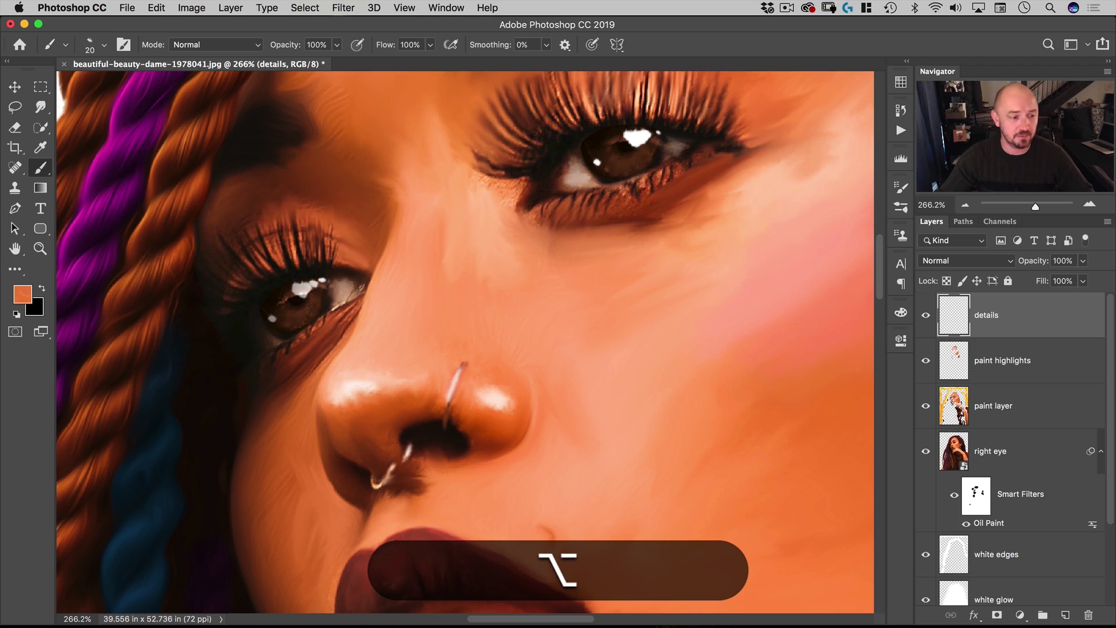
{"action": "left_click", "coordinate": [20, 298]}
{"action": "left_click", "coordinate": [622, 208]}
{"action": "left_click", "coordinate": [798, 192]}
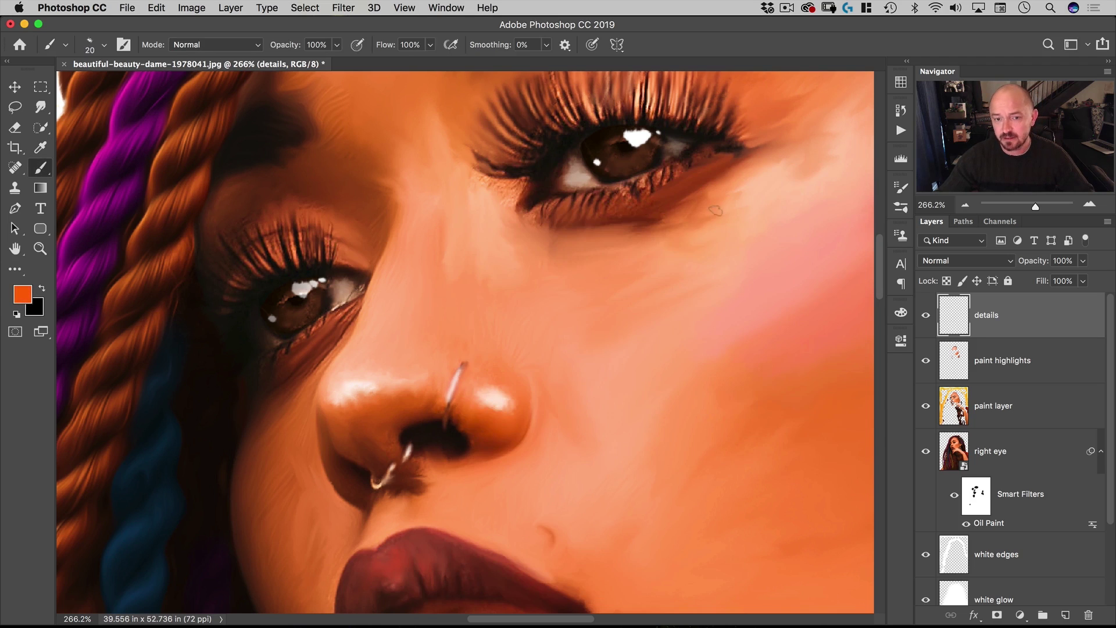
Paint small orange flecks in both irises on the details layer with the detail brush at size 12
{"action": "left_click_drag", "start_coordinate": [630, 162], "coordinate": [618, 165]}
{"action": "left_click", "coordinate": [637, 158]}
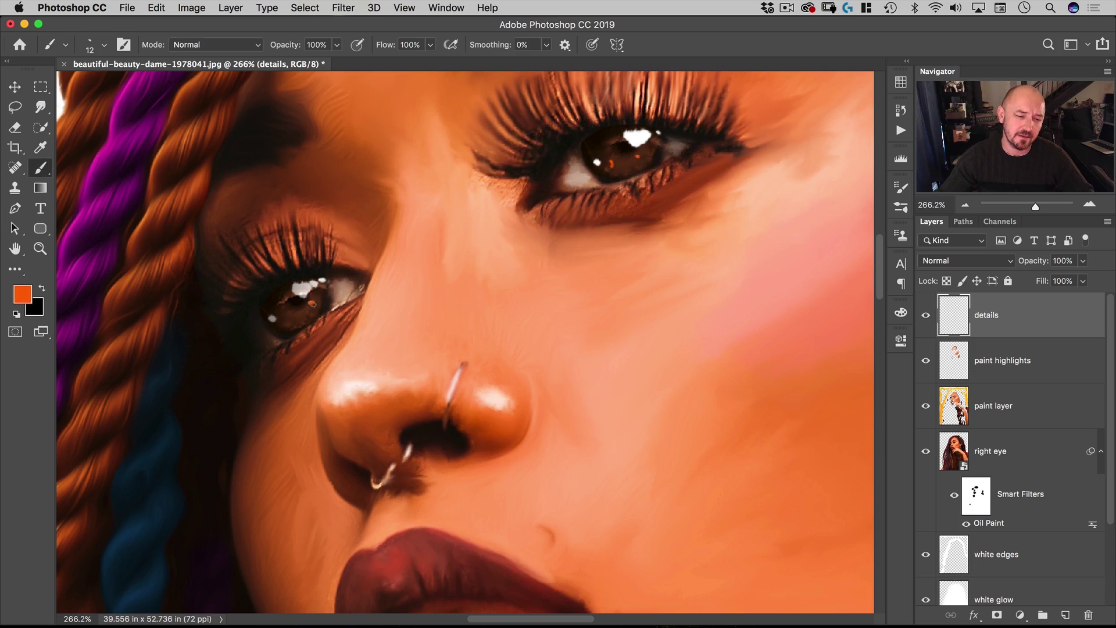
{"action": "left_click_drag", "start_coordinate": [436, 287], "coordinate": [368, 320]}
{"action": "left_click_drag", "start_coordinate": [679, 314], "coordinate": [658, 280]}
Reset the foreground colour to black and paint in the pupils of both eyes
{"action": "scroll", "coordinate": [491, 197], "scroll_direction": "up", "scroll_amount": 5}
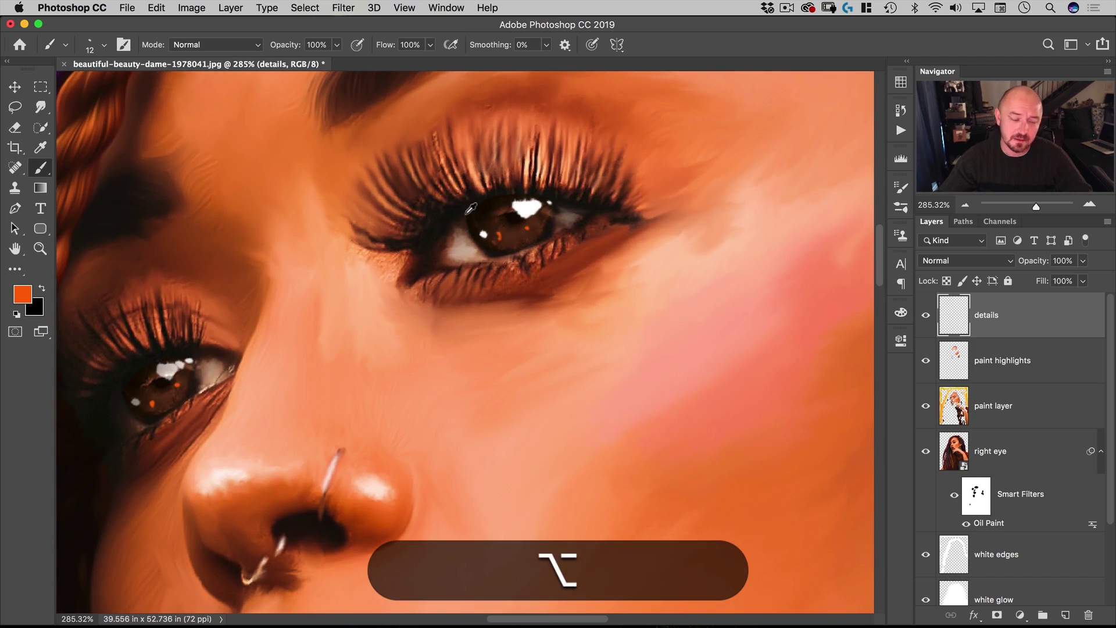
{"action": "key", "text": "alt+d"}
{"action": "key", "text": "d"}
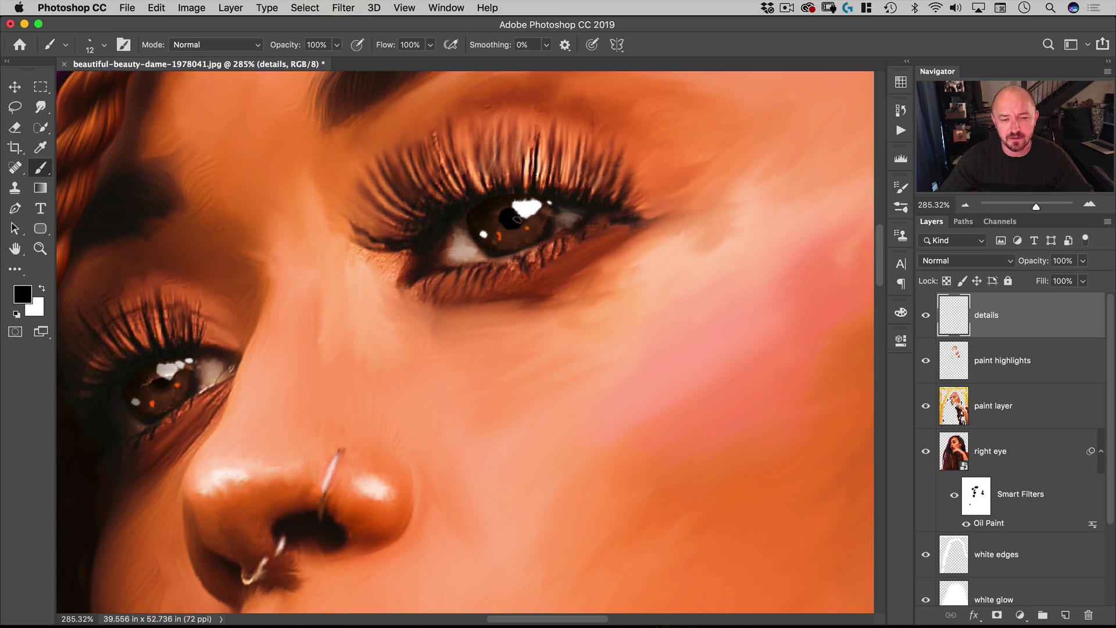
{"action": "left_click_drag", "start_coordinate": [262, 307], "coordinate": [503, 193]}
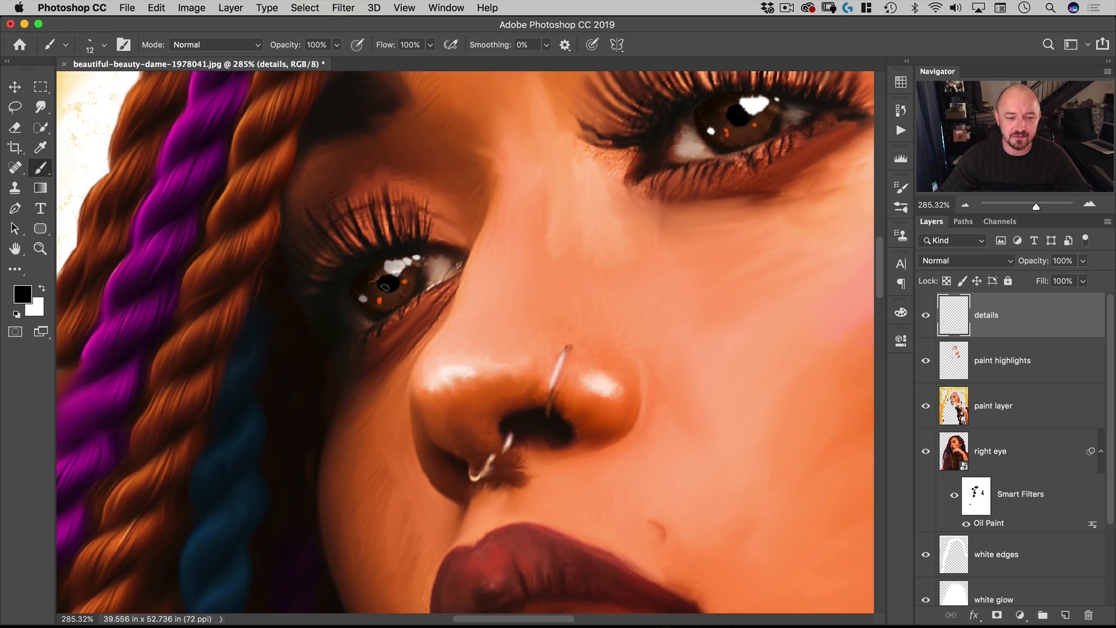
{"action": "key", "text": "space"}
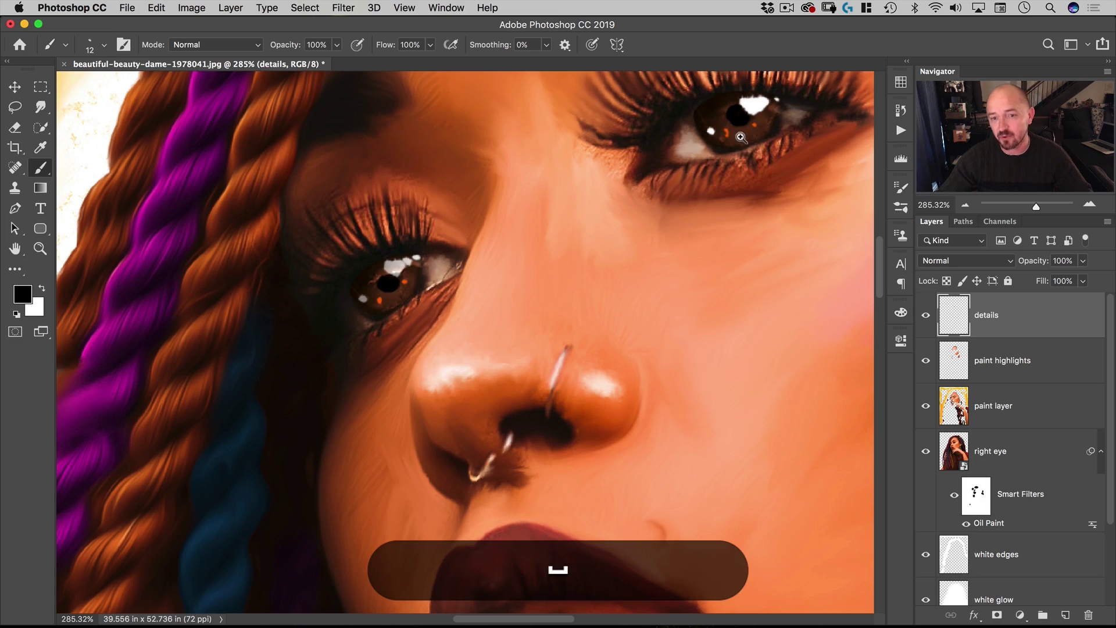
Add brown tones sampled from the near eye to both irises, and touch up the far pupil with sampled black
{"action": "left_click", "coordinate": [735, 104], "text": "alt"}
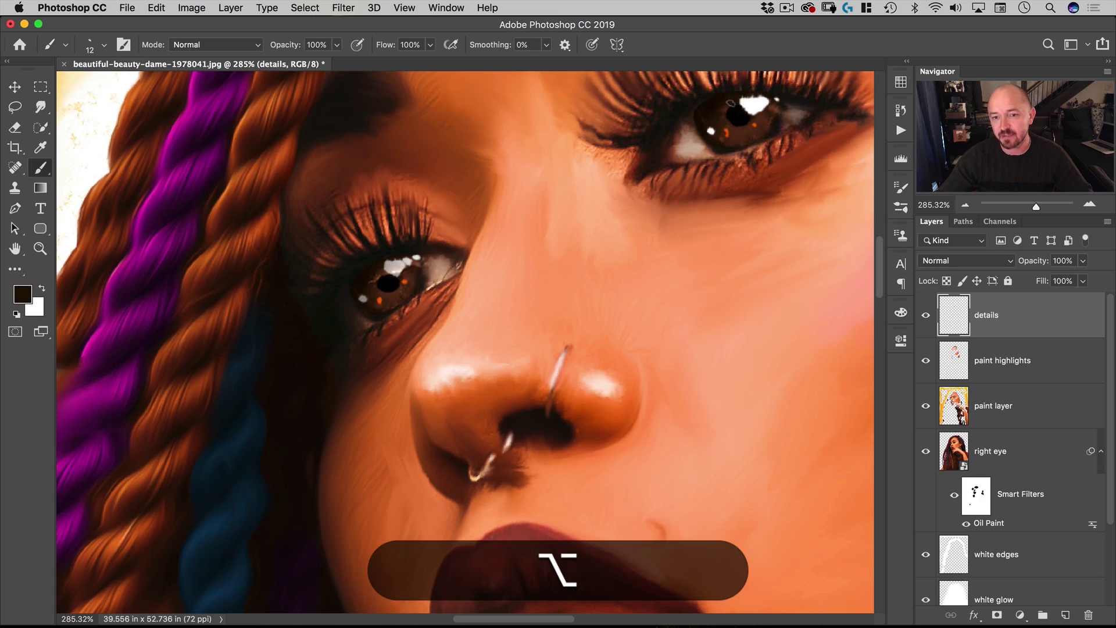
{"action": "left_click", "coordinate": [732, 126], "text": "alt"}
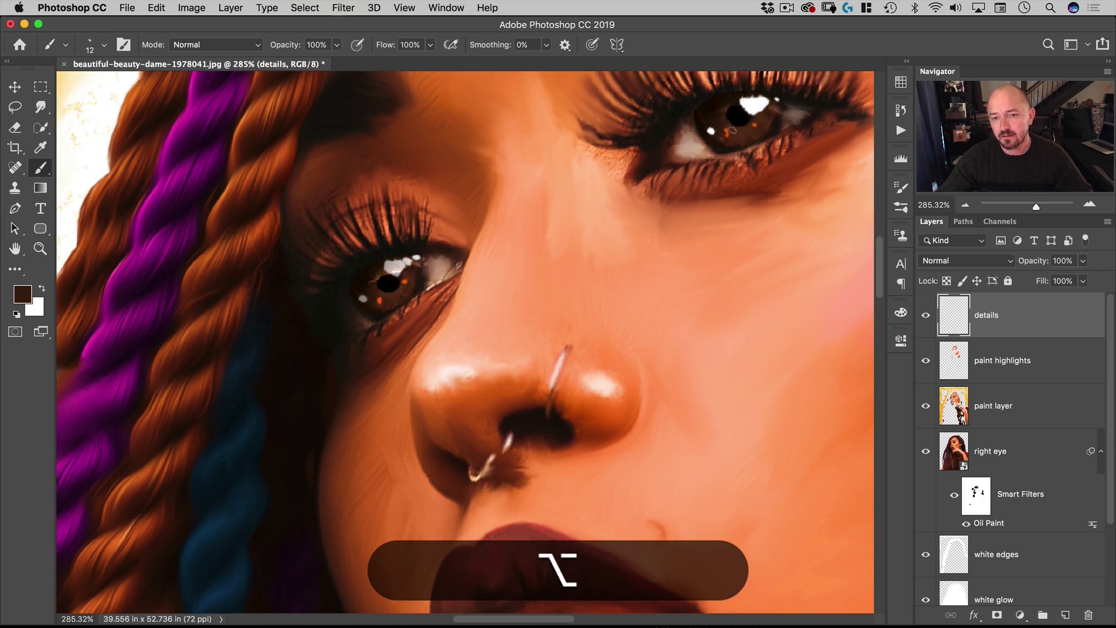
{"action": "left_click", "coordinate": [730, 123], "text": "alt"}
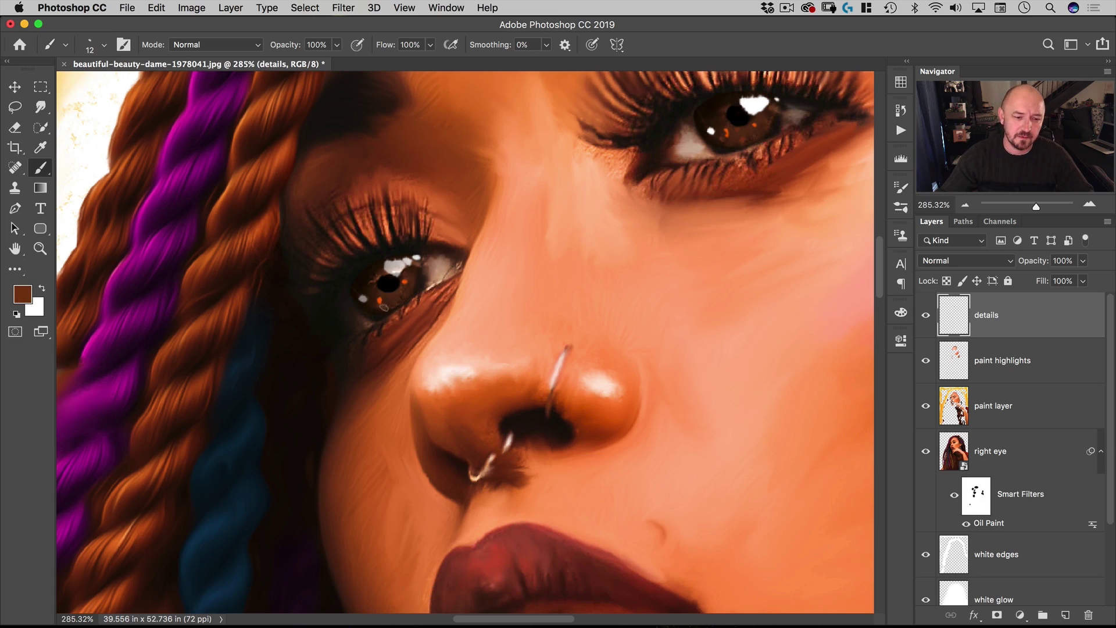
{"action": "left_click", "coordinate": [383, 285], "text": "alt"}
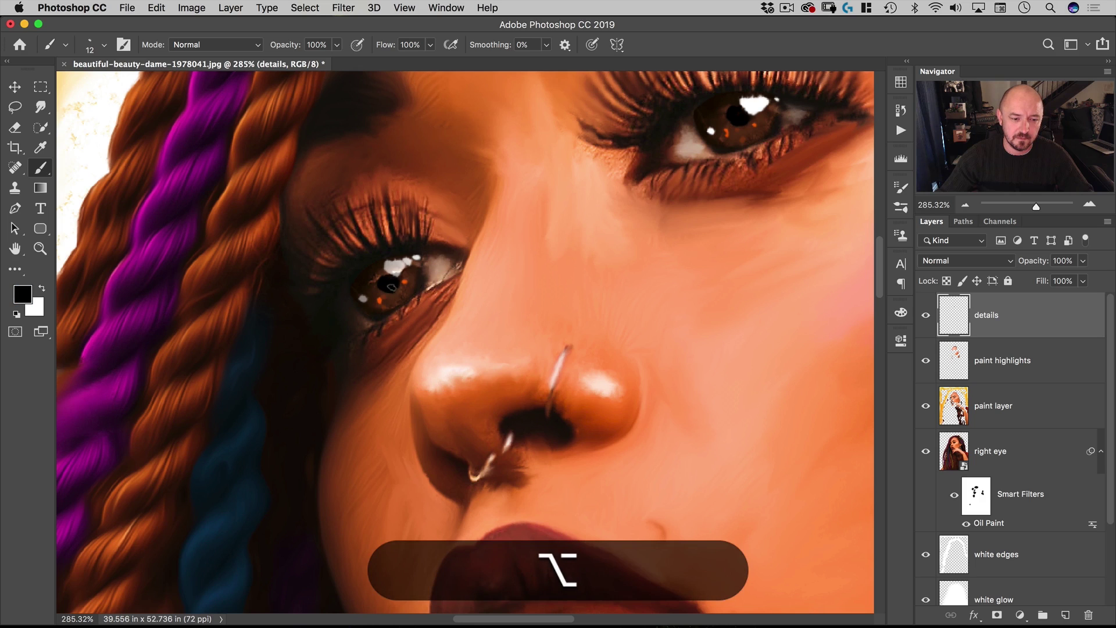
{"action": "left_click_drag", "start_coordinate": [394, 283], "coordinate": [312, 317]}
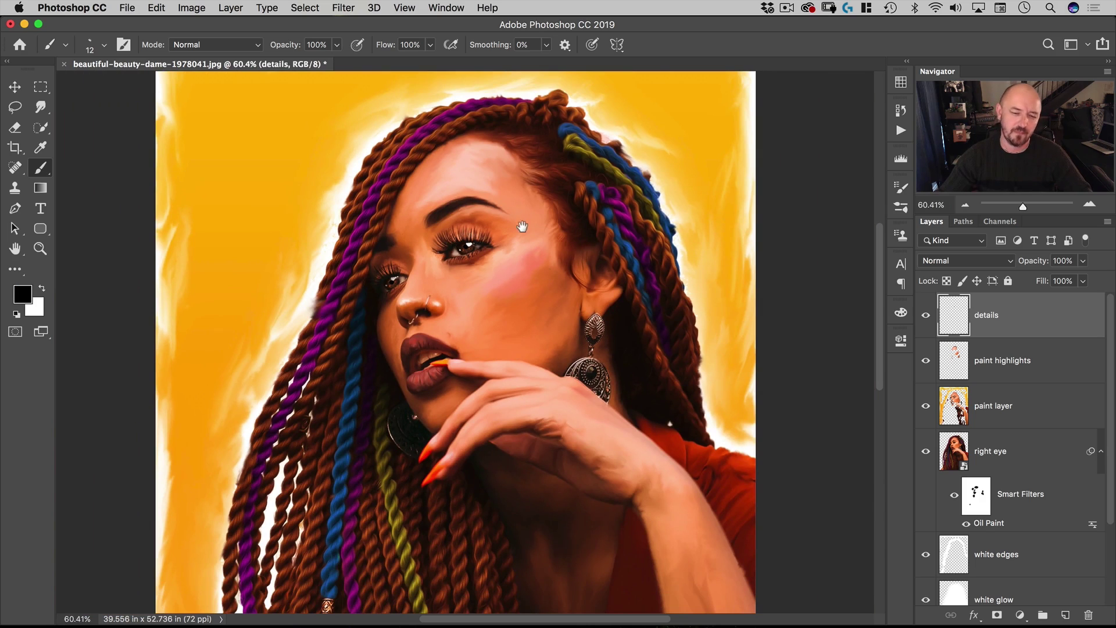
Focus on the eyes and choose the "mix brush clean" preset from the shegottahaveit set
{"action": "left_click_drag", "start_coordinate": [522, 227], "coordinate": [479, 187]}
{"action": "left_click_drag", "start_coordinate": [478, 217], "coordinate": [546, 158]}
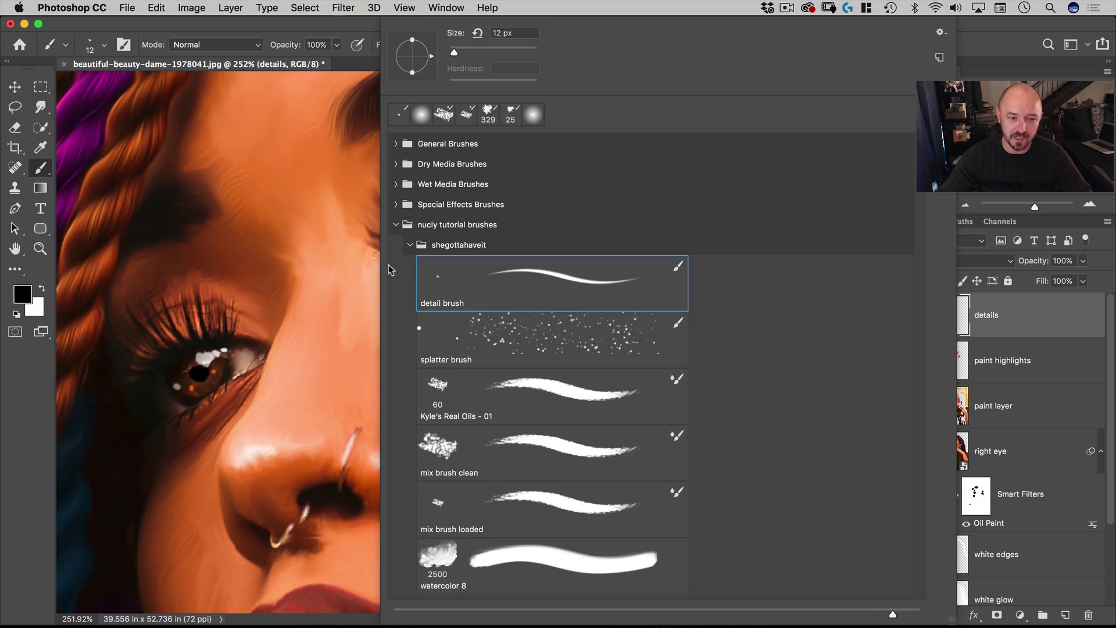
{"action": "right_click", "coordinate": [372, 264]}
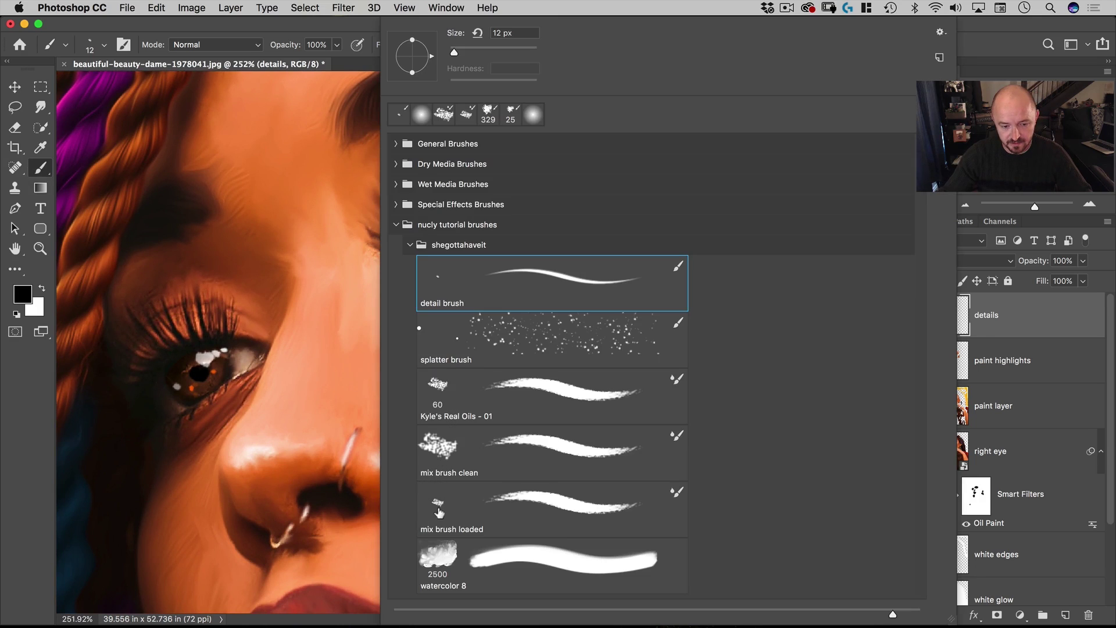
{"action": "left_click", "coordinate": [440, 464]}
{"action": "left_click", "coordinate": [318, 30]}
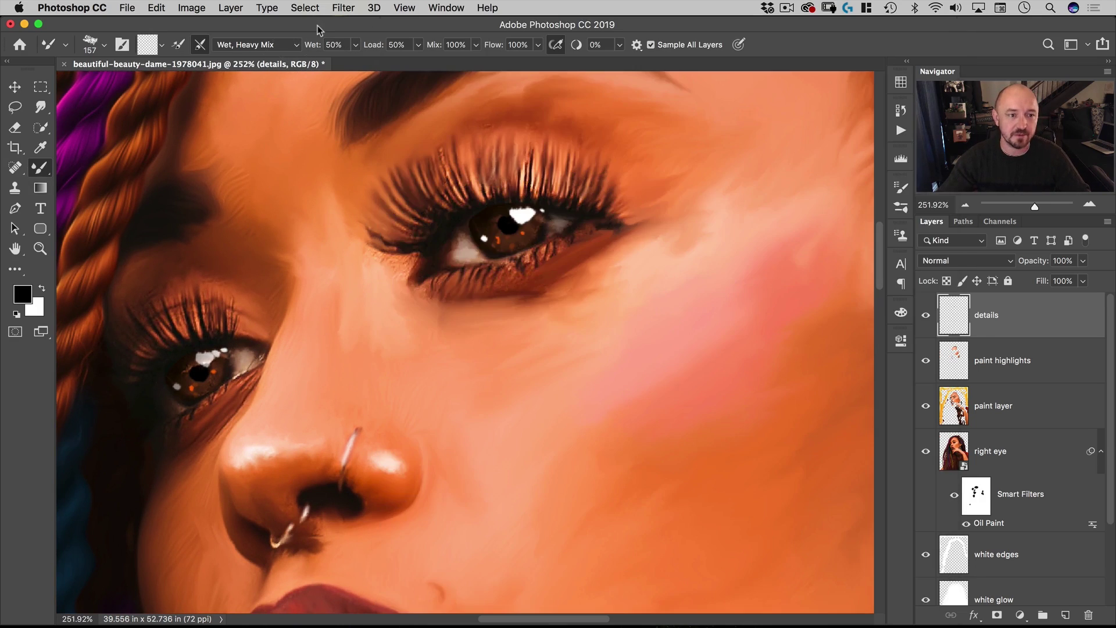
Blend the catchlights and painted details in both eyes with the mix brush clean at size 13
{"action": "left_click_drag", "start_coordinate": [422, 230], "coordinate": [282, 248]}
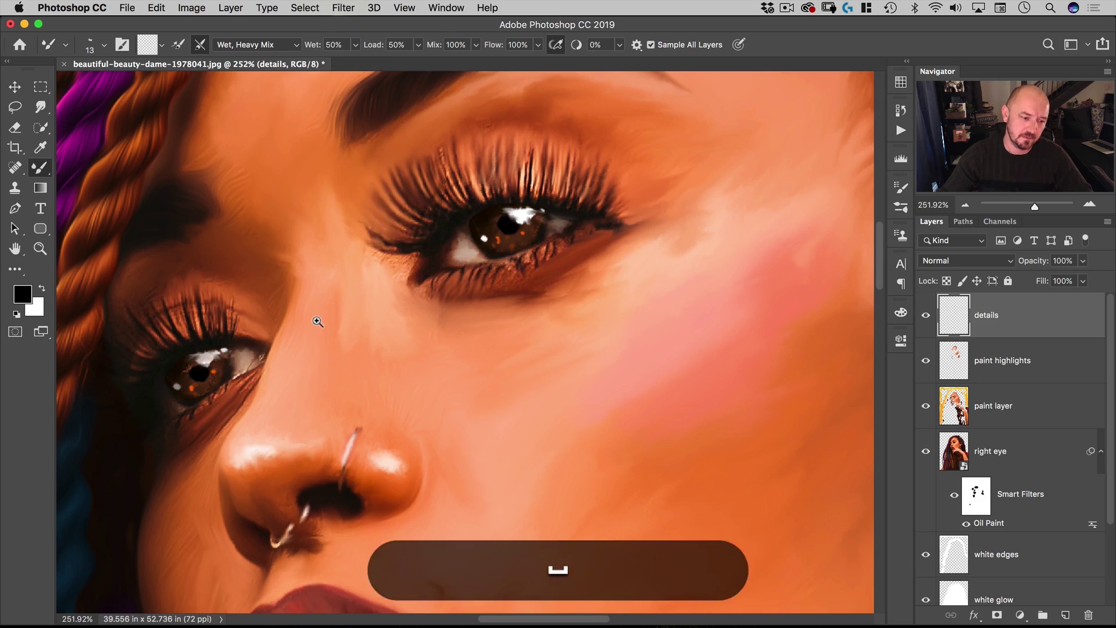
{"action": "left_click_drag", "start_coordinate": [319, 322], "coordinate": [293, 366]}
{"action": "left_click_drag", "start_coordinate": [367, 363], "coordinate": [329, 281]}
{"action": "left_click_drag", "start_coordinate": [483, 279], "coordinate": [498, 190]}
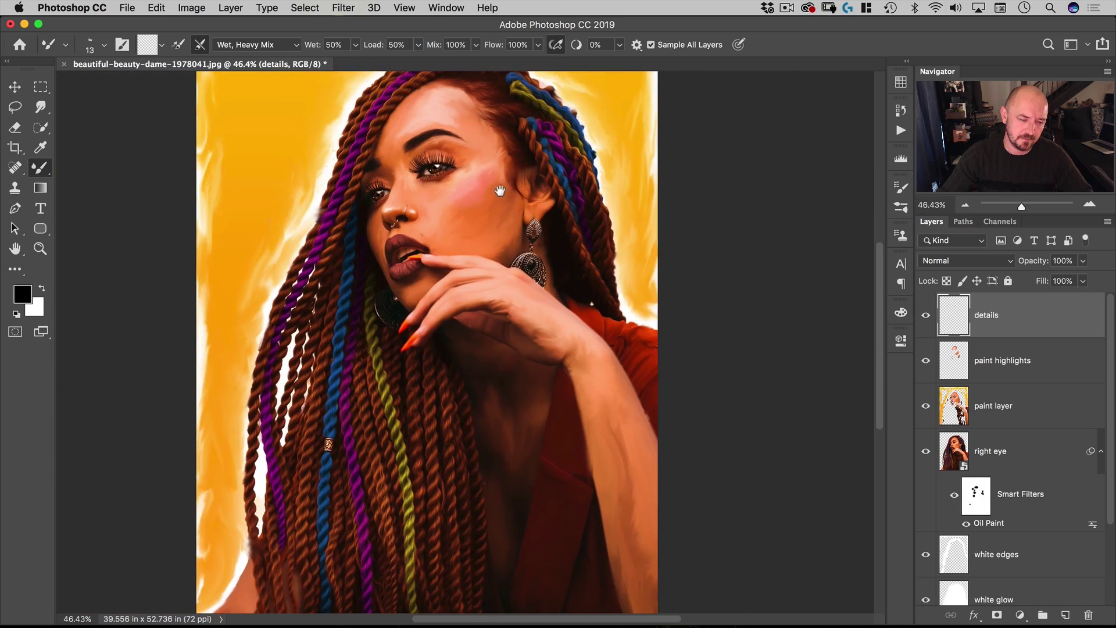
{"action": "left_click_drag", "start_coordinate": [422, 143], "coordinate": [451, 174]}
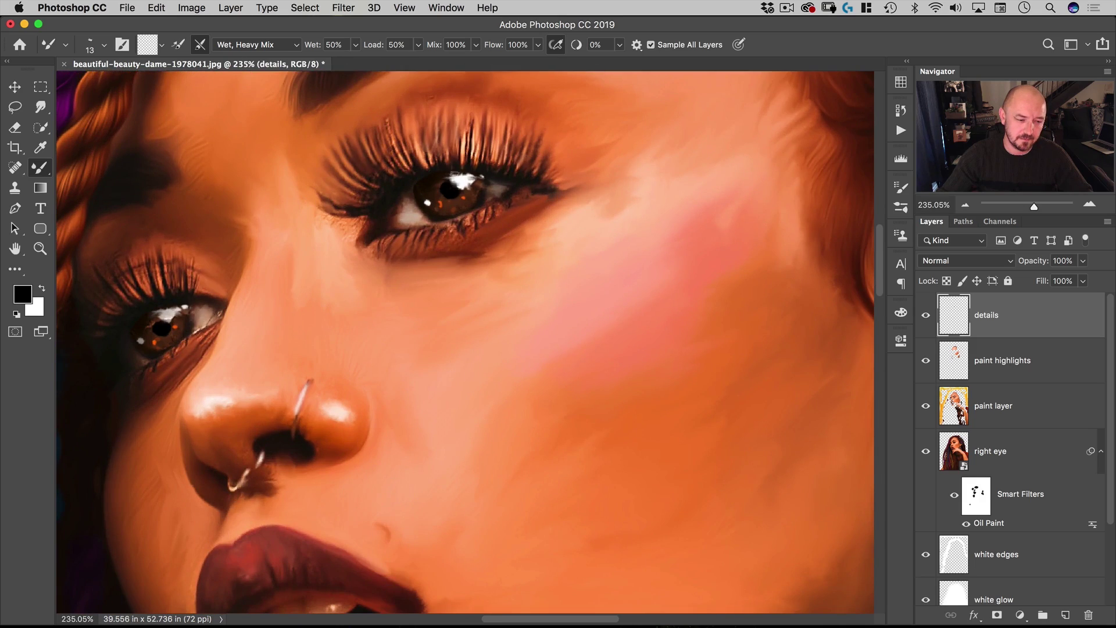
{"action": "left_click_drag", "start_coordinate": [493, 301], "coordinate": [457, 262]}
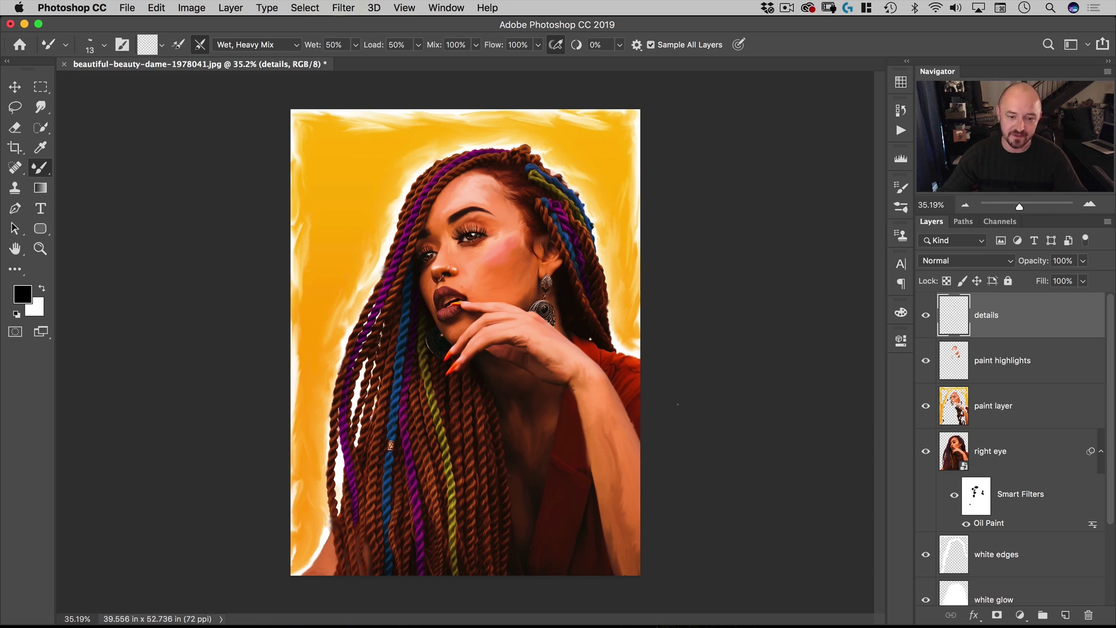
Focus on the earring and choose the "mix brush loaded" preset from the shegottahaveit set
{"action": "left_click_drag", "start_coordinate": [605, 292], "coordinate": [656, 272]}
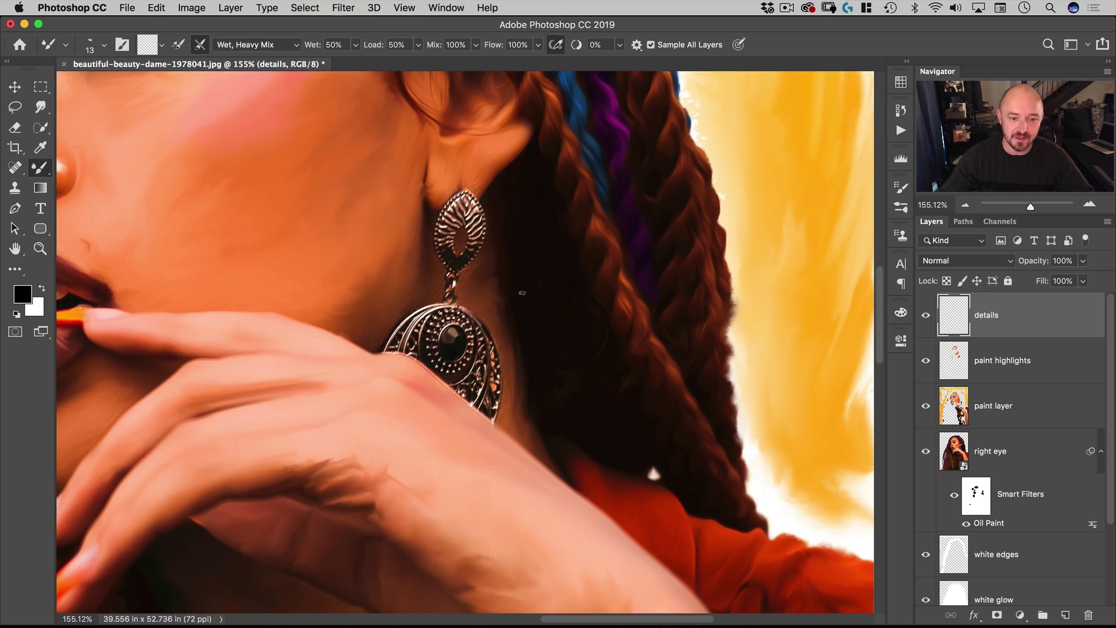
{"action": "right_click", "coordinate": [506, 296]}
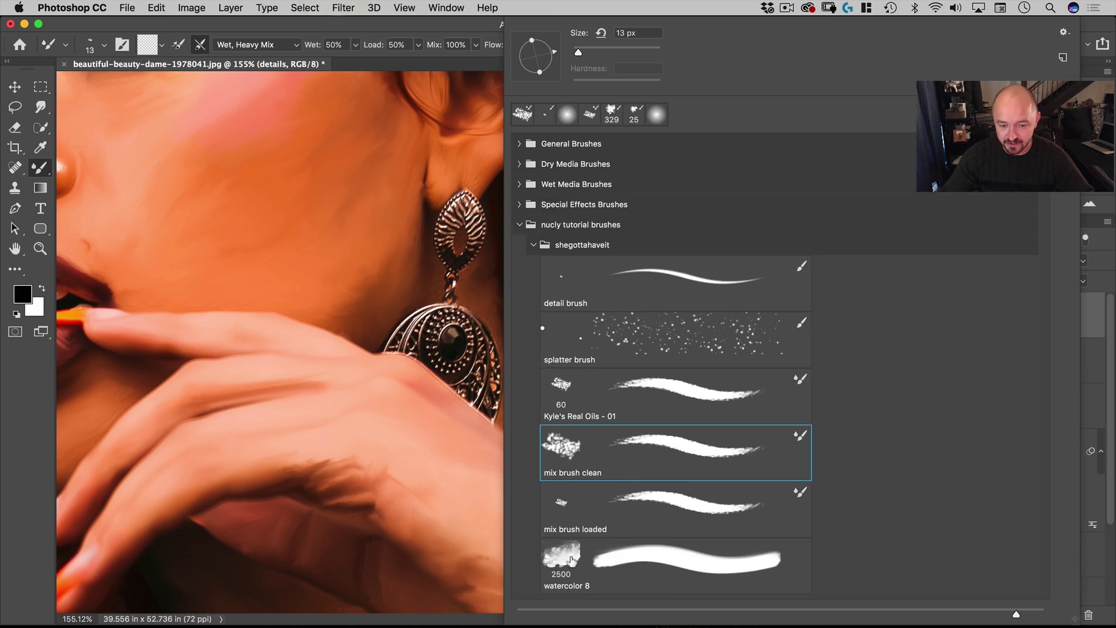
{"action": "left_click", "coordinate": [572, 525]}
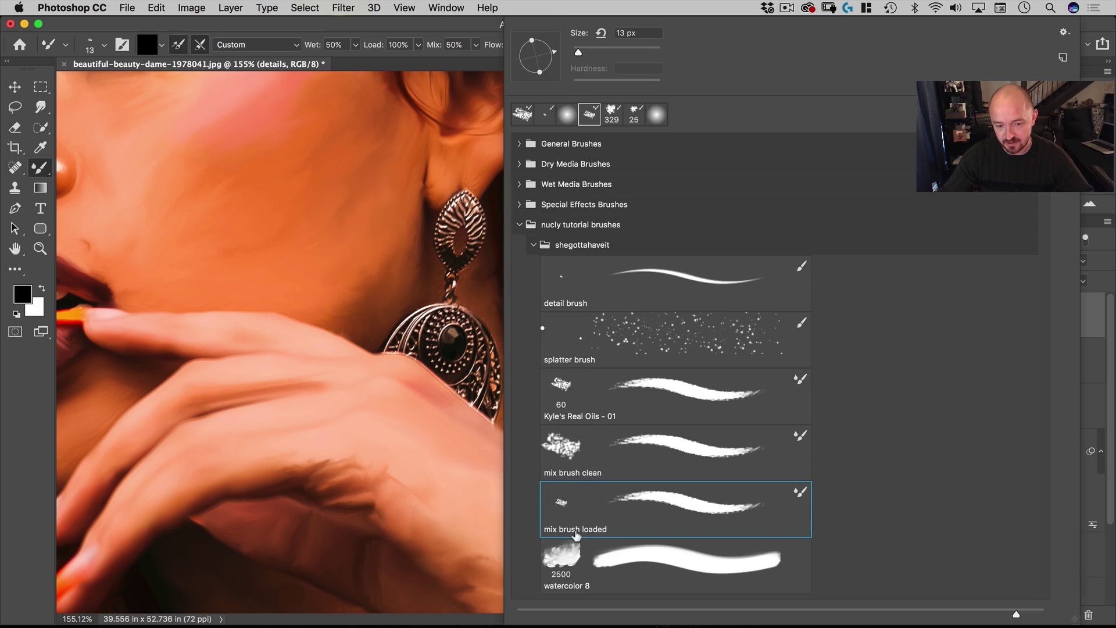
{"action": "left_click", "coordinate": [457, 26]}
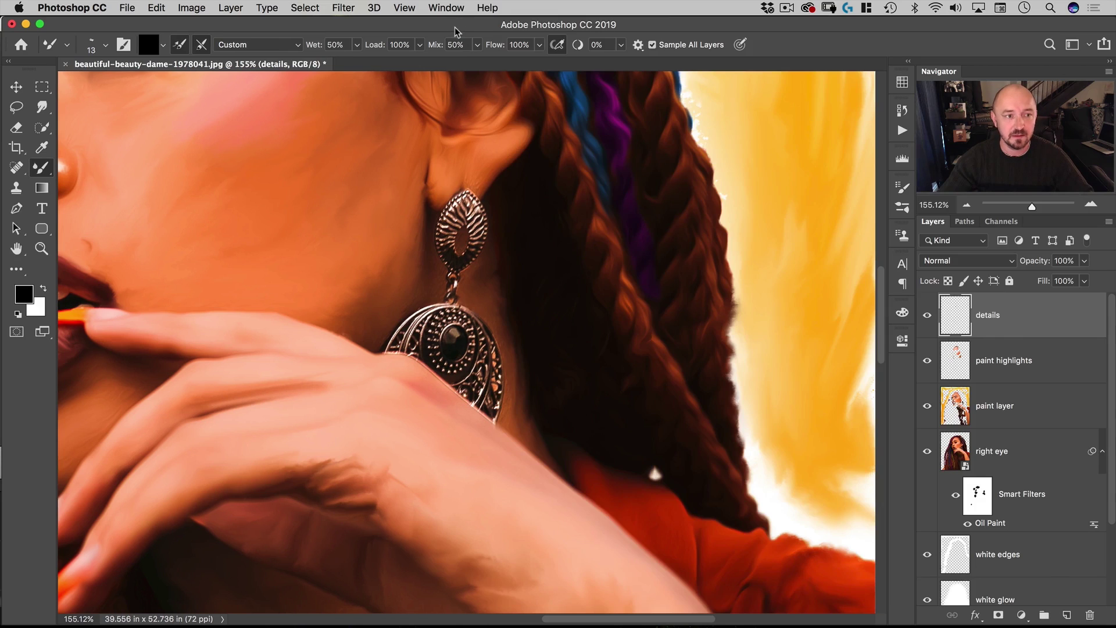
{"action": "left_click_drag", "start_coordinate": [454, 27], "coordinate": [453, 28]}
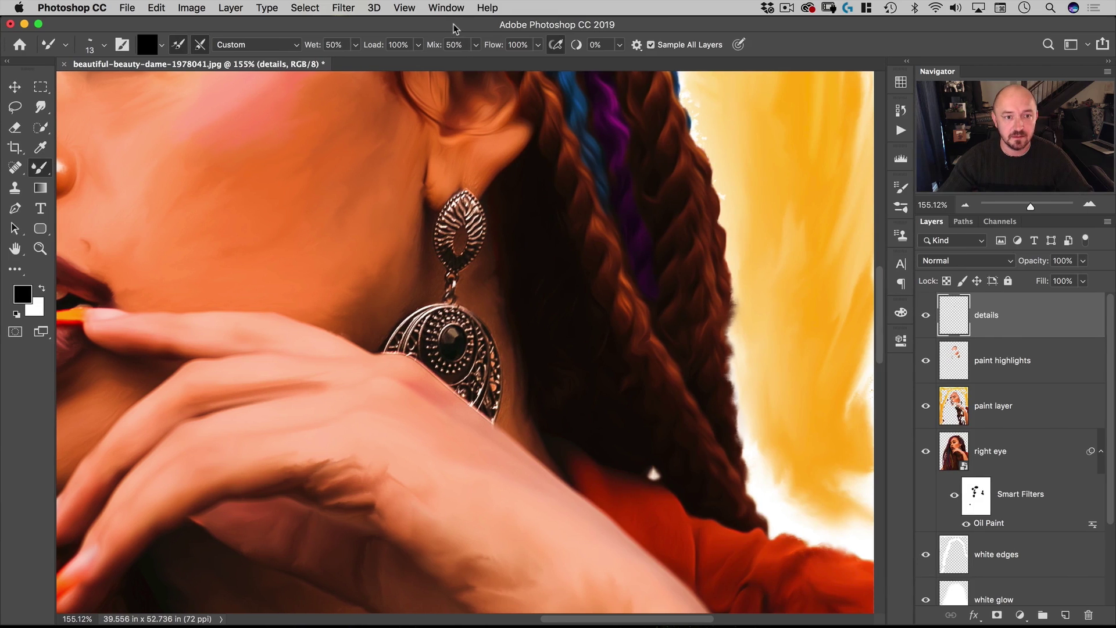
Paint the earring's centre stone vivid blue, starting from blue sampled off the braid, and shade it with near-black sampled from the stone
{"action": "left_click", "coordinate": [580, 104], "text": "alt"}
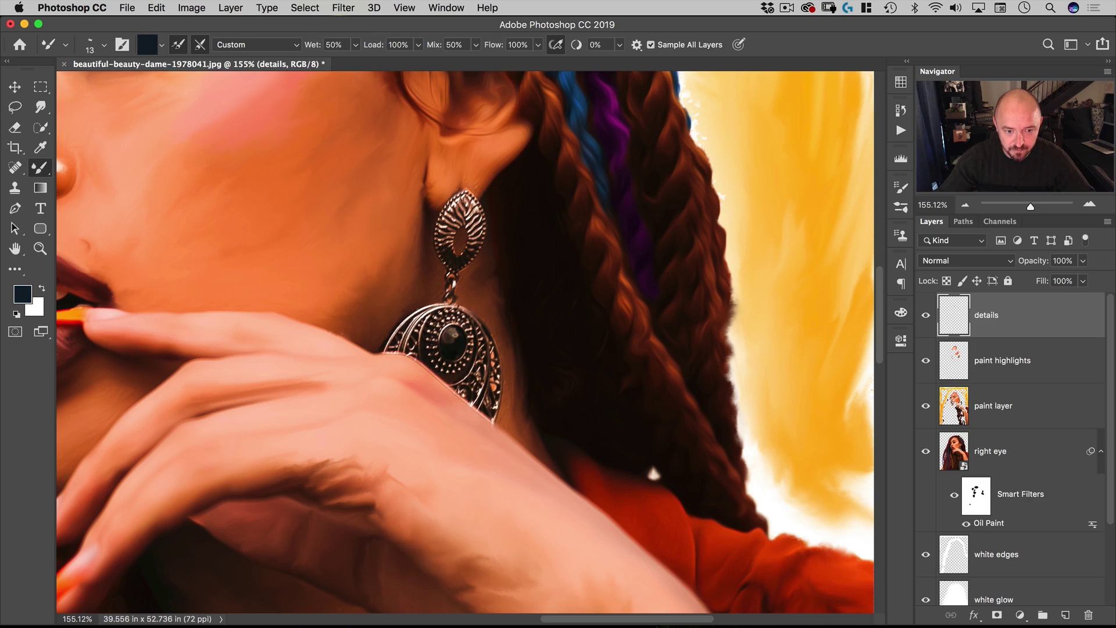
{"action": "left_click", "coordinate": [23, 295]}
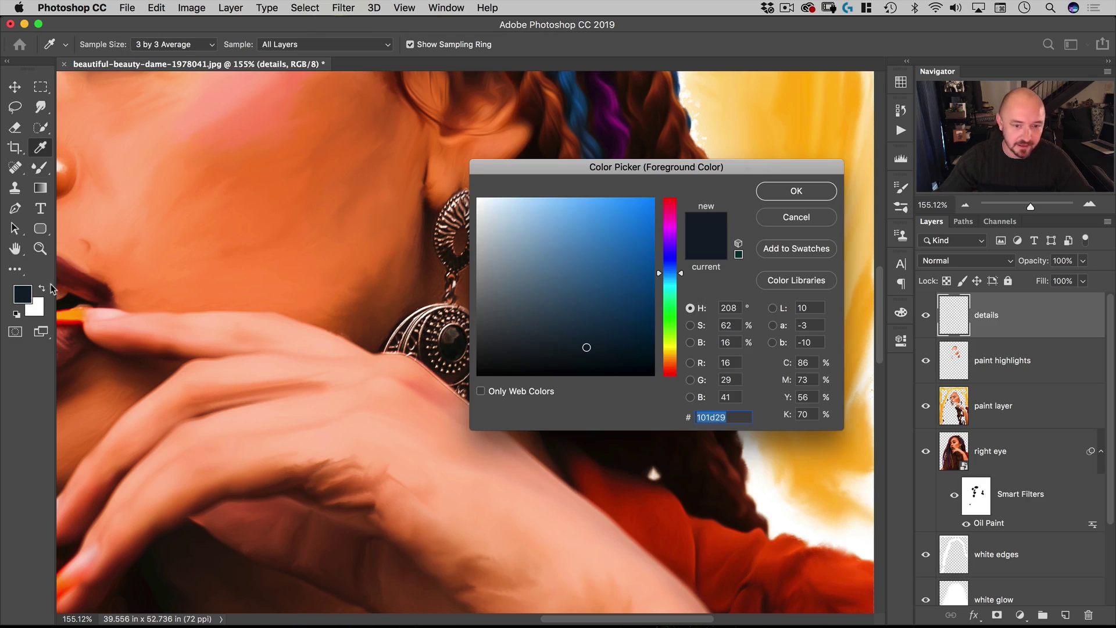
{"action": "left_click", "coordinate": [633, 209]}
{"action": "left_click", "coordinate": [795, 189]}
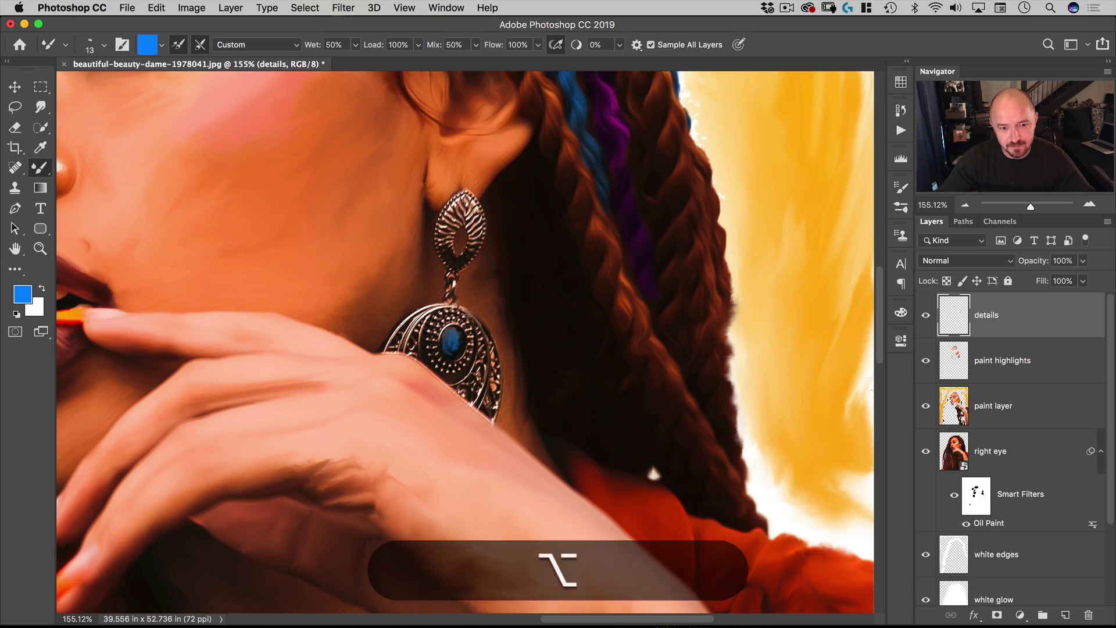
{"action": "left_click", "coordinate": [448, 345], "text": "alt"}
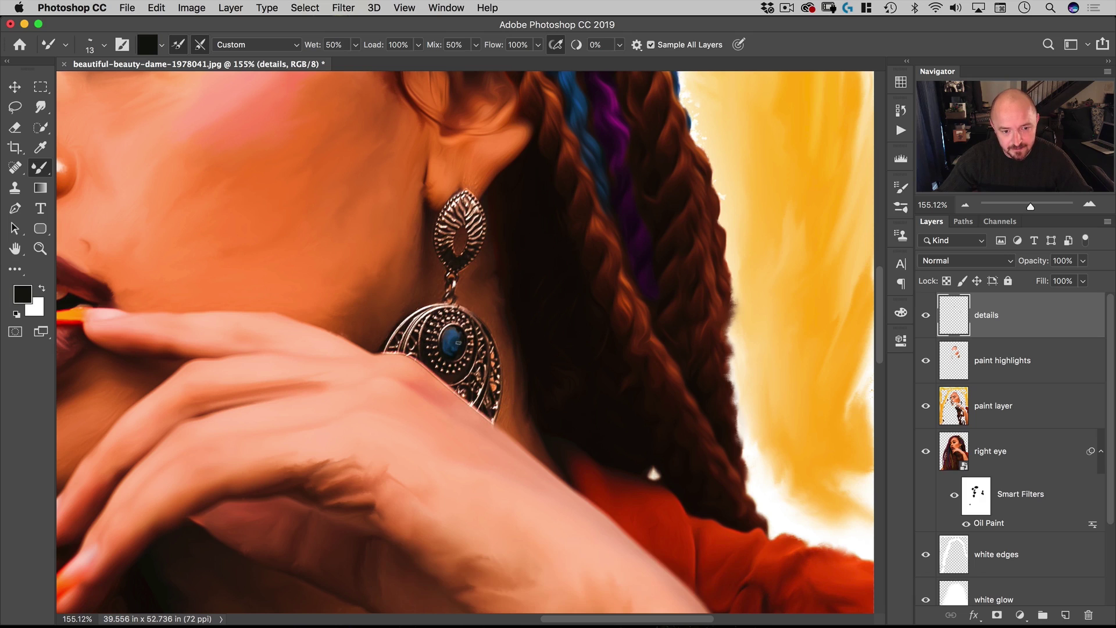
{"action": "left_click_drag", "start_coordinate": [458, 338], "coordinate": [467, 335], "text": "ctrl+alt"}
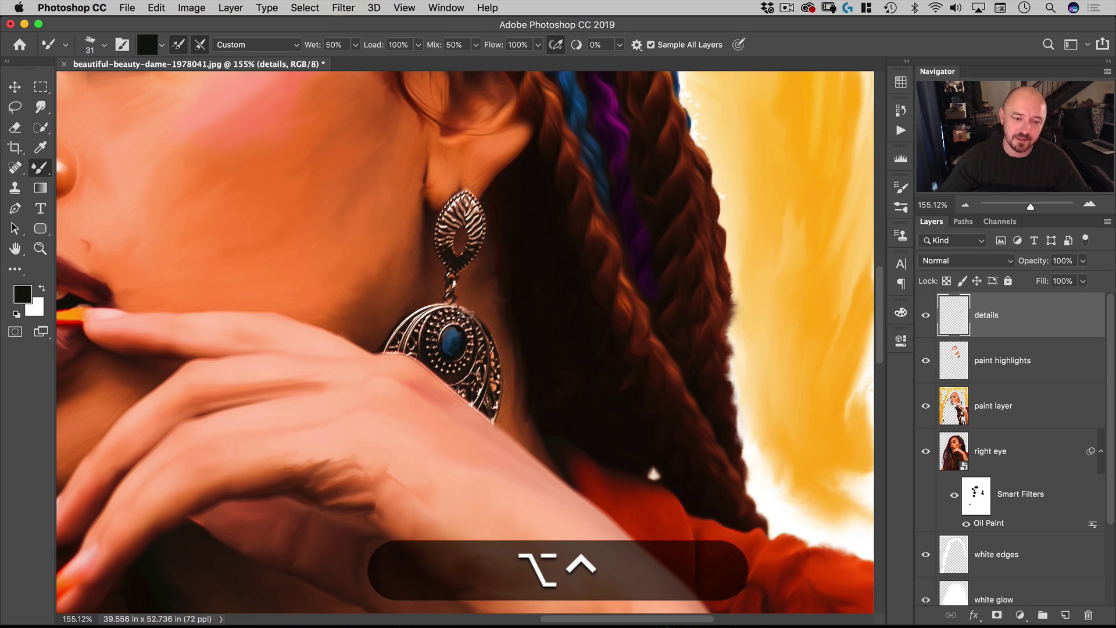
Sample purple from the braid behind the earring and set the foreground colour to a vivid magenta
{"action": "key", "text": "space"}
{"action": "mouse_move", "coordinate": [466, 256]}
{"action": "left_mouse_down"}
{"action": "mouse_move", "coordinate": [525, 265]}
{"action": "mouse_move", "coordinate": [479, 321]}
{"action": "mouse_move", "coordinate": [424, 304]}
{"action": "left_mouse_up"}
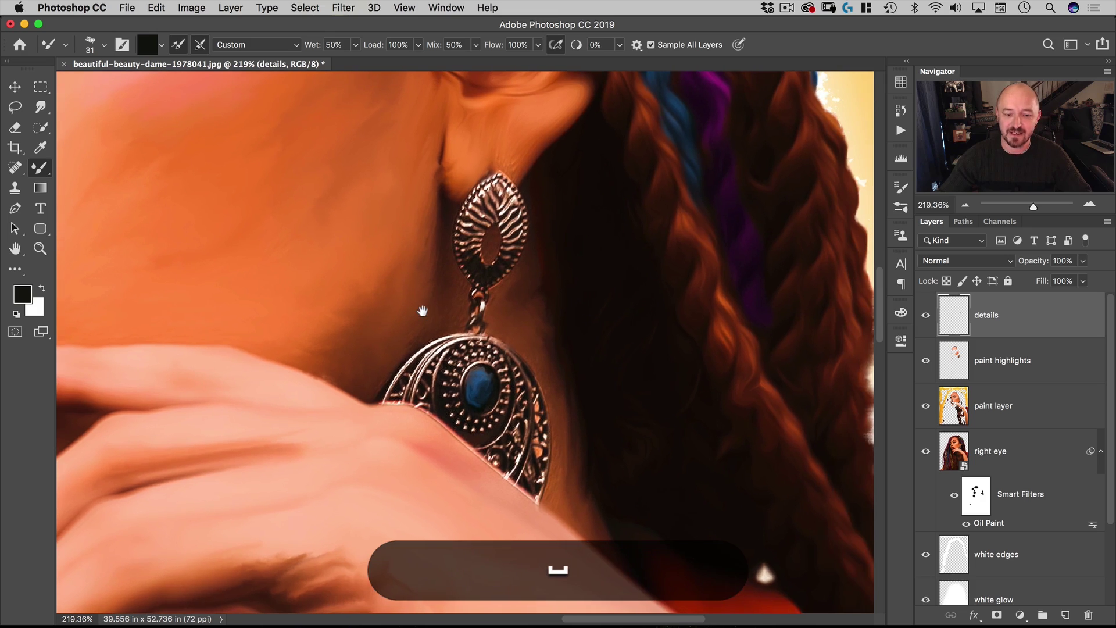
{"action": "left_click", "coordinate": [724, 77], "text": "alt"}
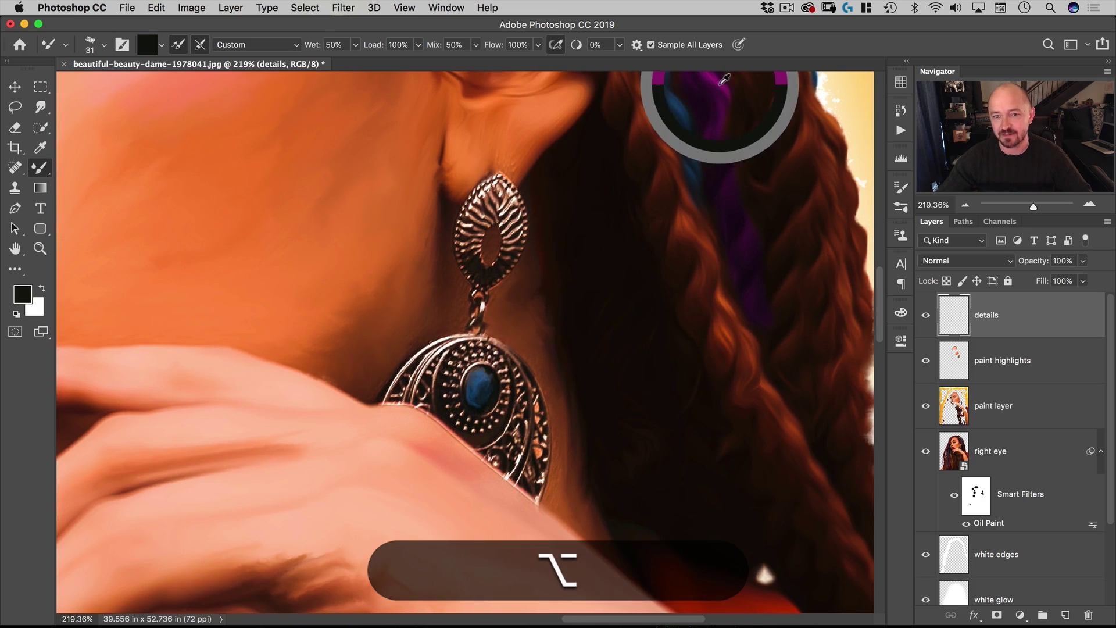
{"action": "left_click", "coordinate": [23, 295]}
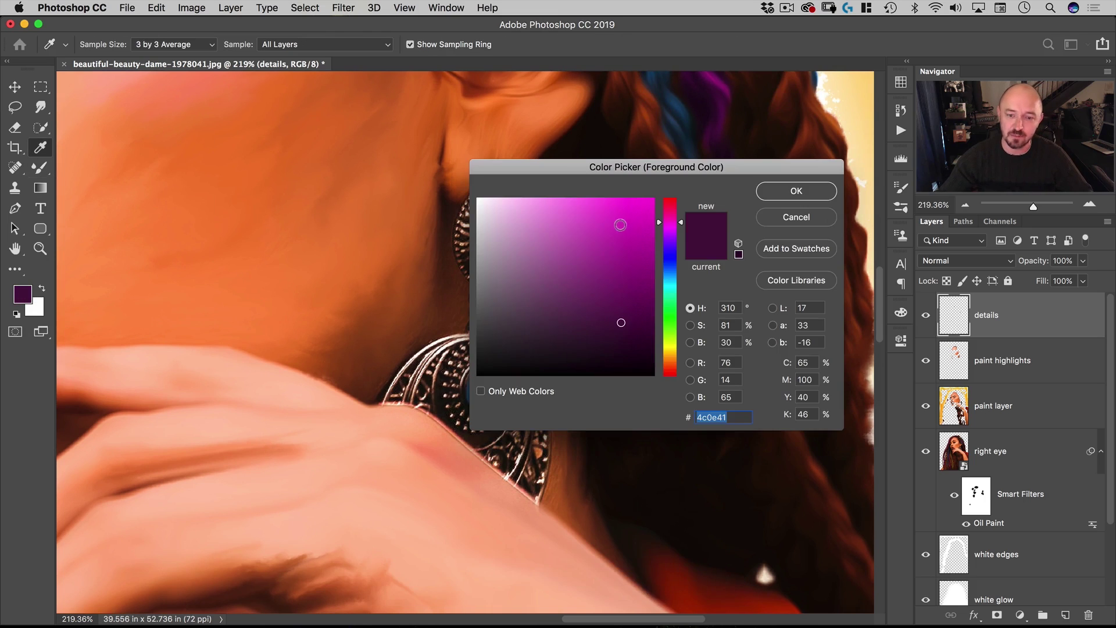
{"action": "left_click", "coordinate": [653, 199]}
{"action": "left_click", "coordinate": [796, 191]}
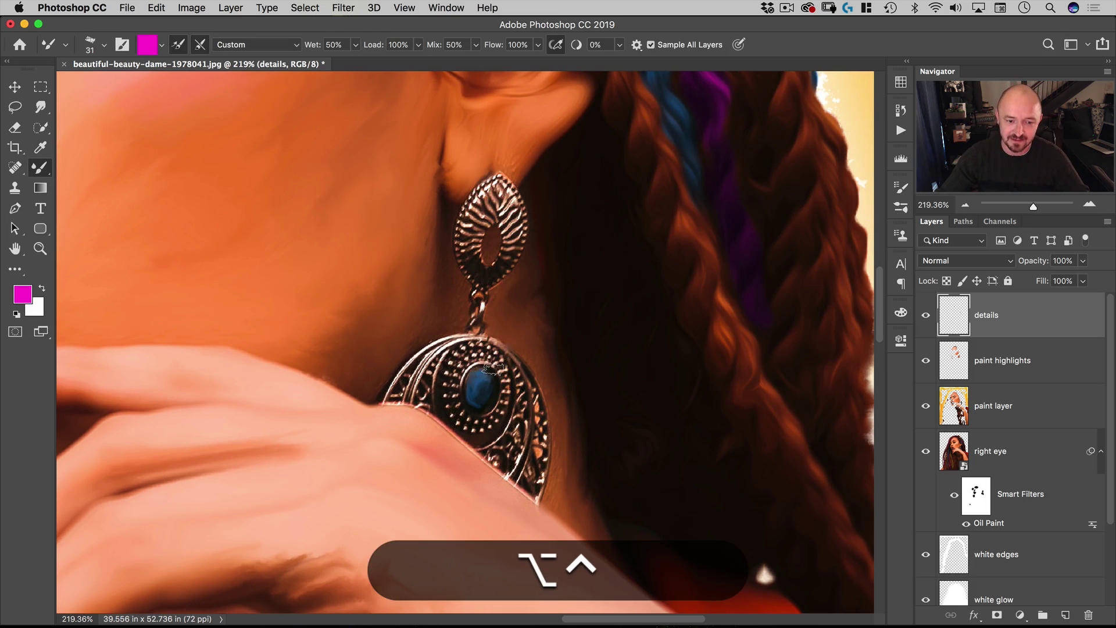
Paint magenta accents into the openings around the earring's round lower part with the brush at size 17
{"action": "mouse_move", "coordinate": [492, 368]}
{"action": "left_mouse_down"}
{"action": "mouse_move", "coordinate": [426, 383]}
{"action": "mouse_move", "coordinate": [423, 393]}
{"action": "left_mouse_up"}
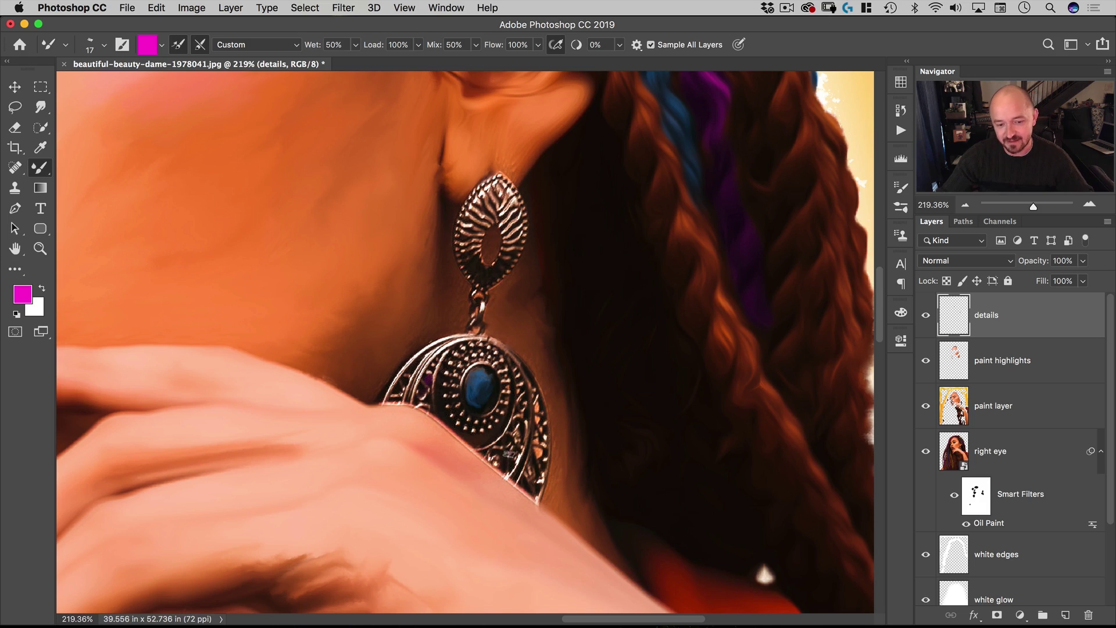
{"action": "left_click", "coordinate": [511, 454]}
{"action": "left_click", "coordinate": [520, 428]}
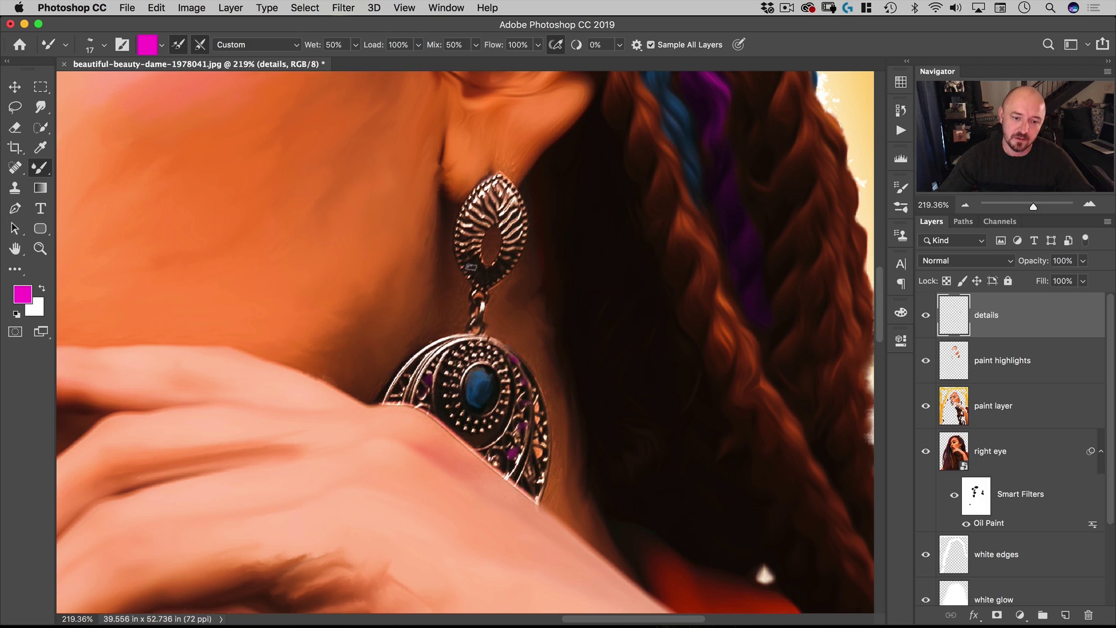
Paint magenta accents into the earring's upper leaf-shaped part, around its lower tip and ridges
{"action": "left_click", "coordinate": [470, 268]}
{"action": "left_click", "coordinate": [500, 268]}
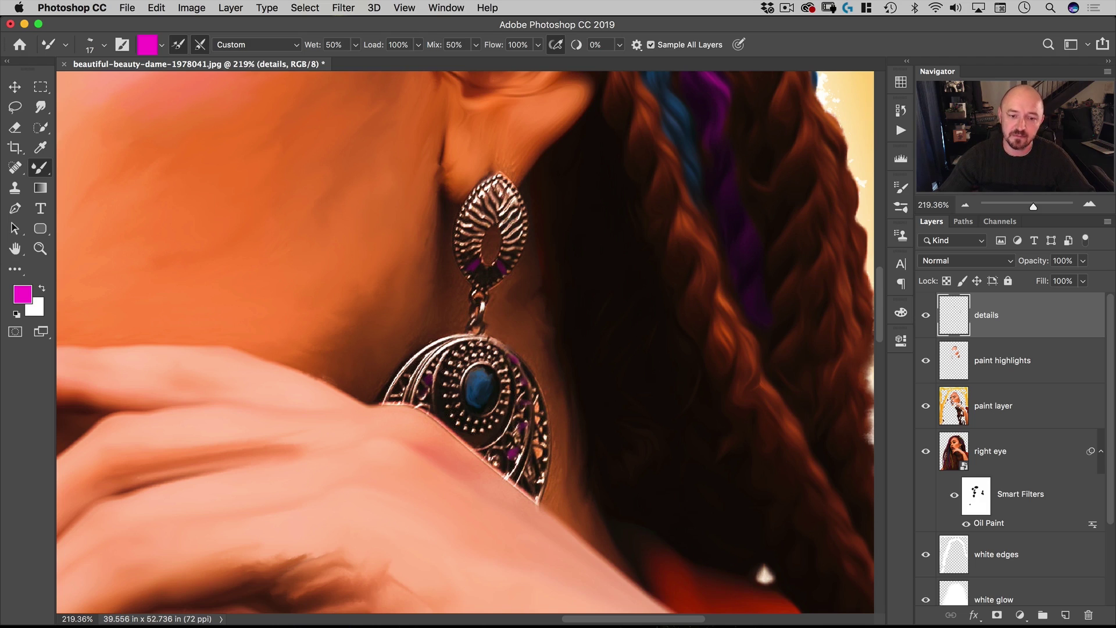
{"action": "left_click", "coordinate": [516, 222]}
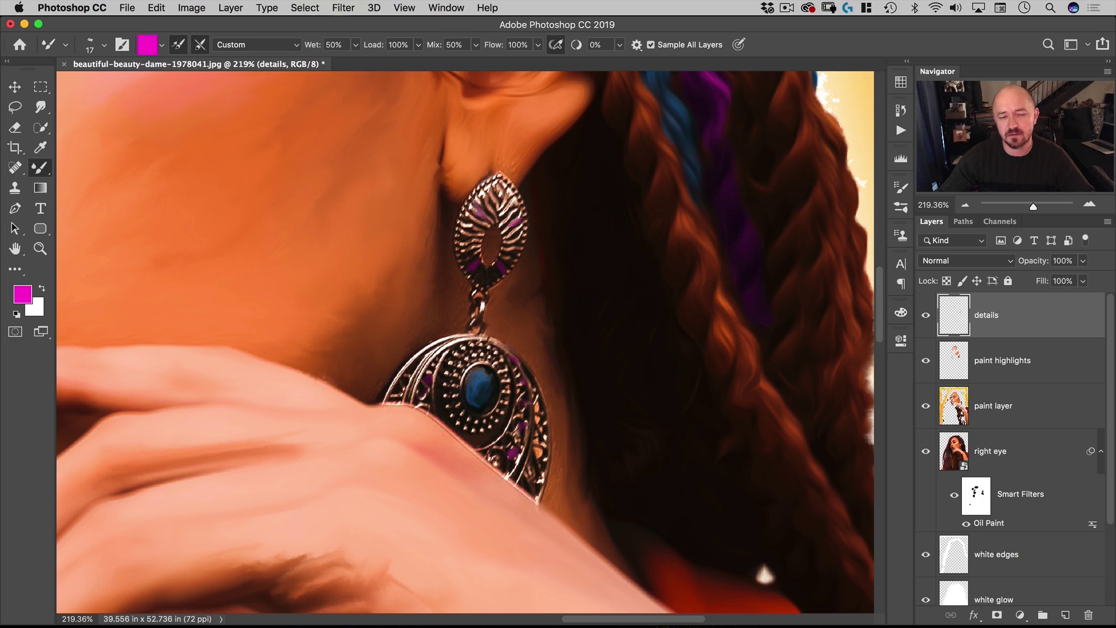
{"action": "left_click_drag", "start_coordinate": [505, 256], "coordinate": [485, 287]}
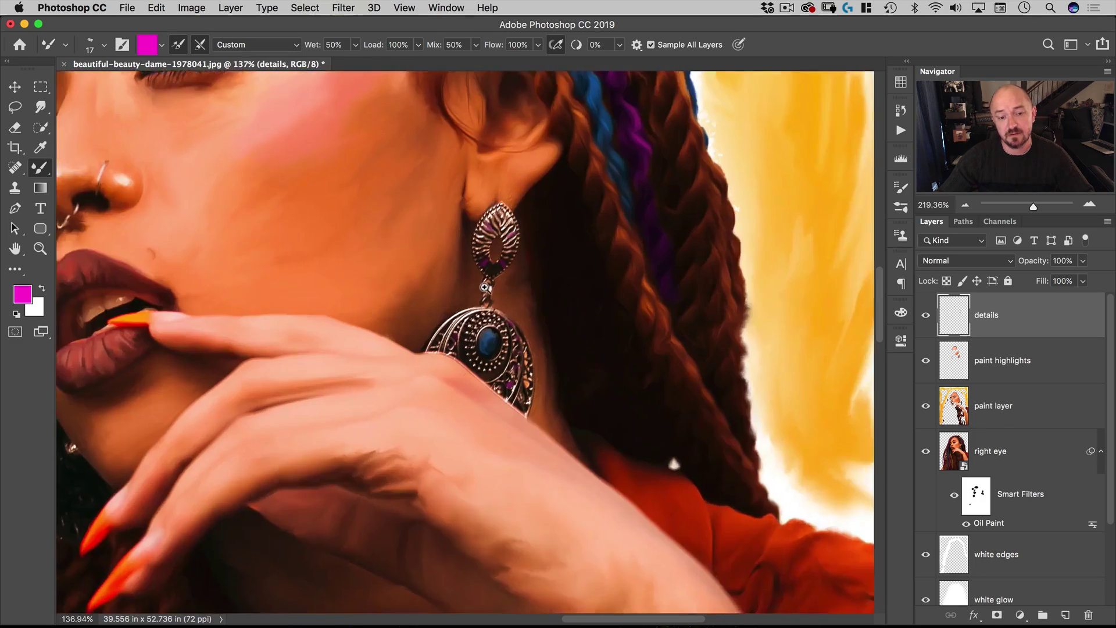
Set the foreground colour to orange ffa200 and shift its hue to the deeper orange ff7e00
{"action": "scroll", "coordinate": [485, 287], "scroll_direction": "up", "scroll_amount": 2}
{"action": "left_click", "coordinate": [22, 293]}
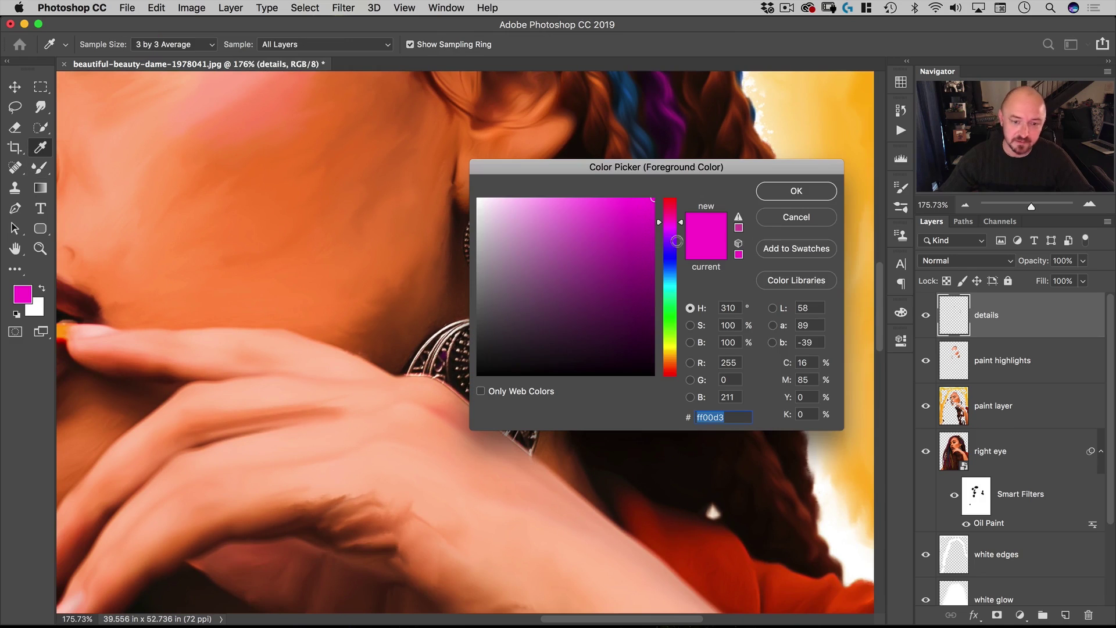
{"action": "left_click_drag", "start_coordinate": [670, 344], "coordinate": [669, 357]}
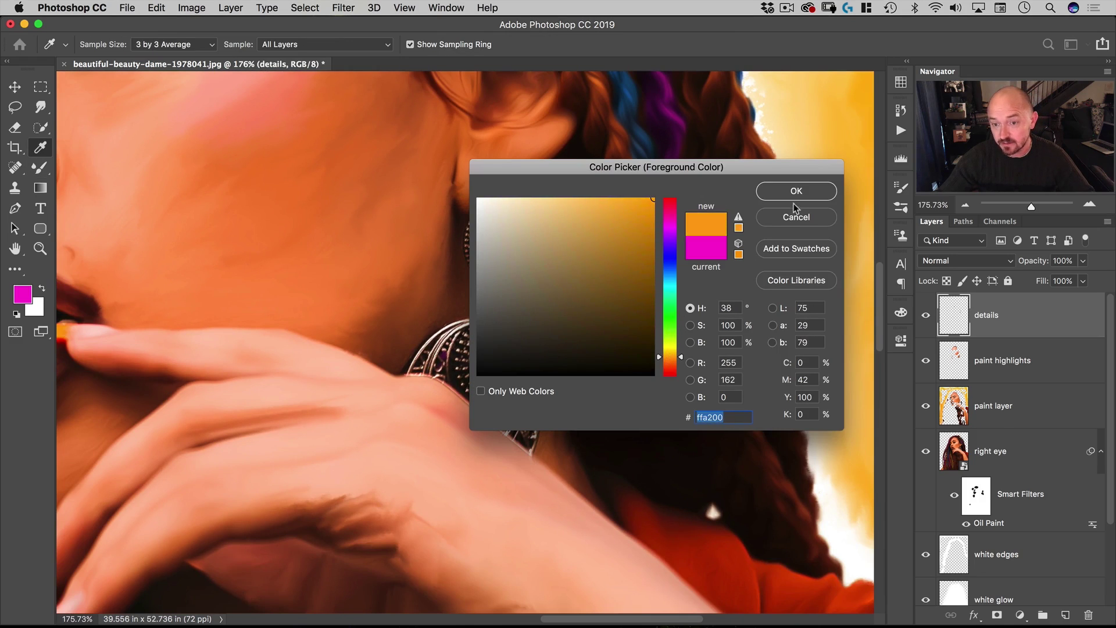
{"action": "left_click", "coordinate": [799, 190]}
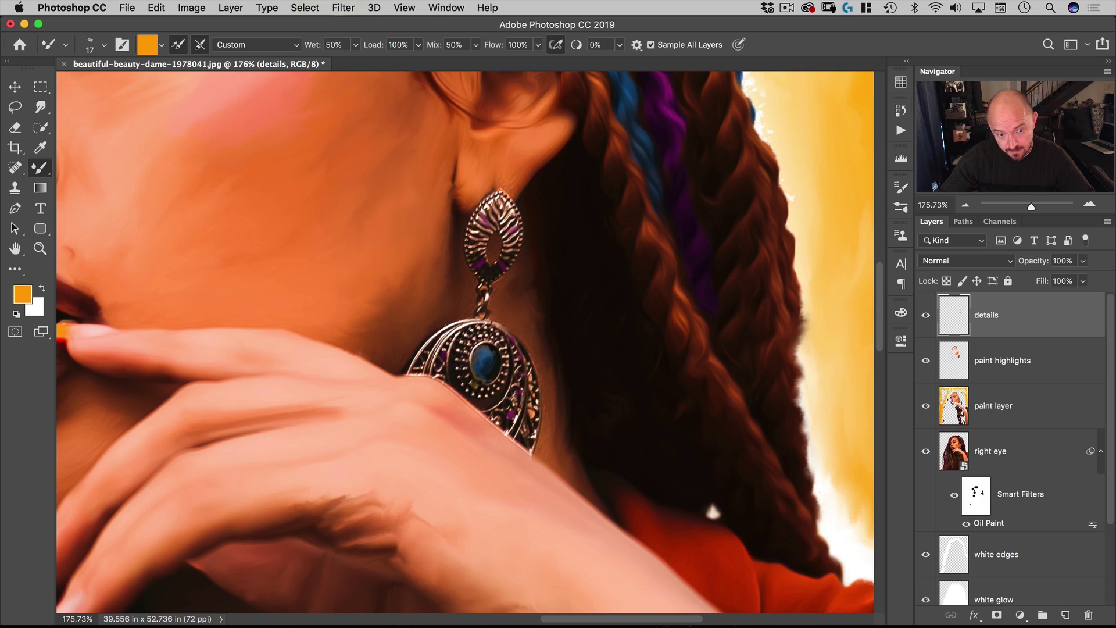
{"action": "left_click", "coordinate": [25, 299]}
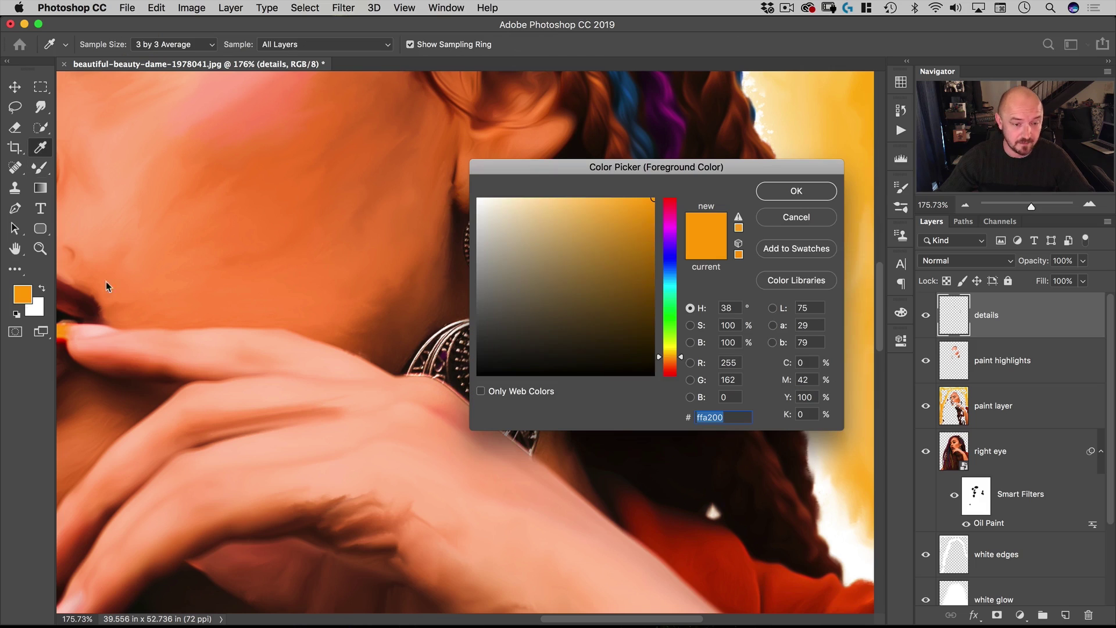
{"action": "left_click", "coordinate": [683, 361]}
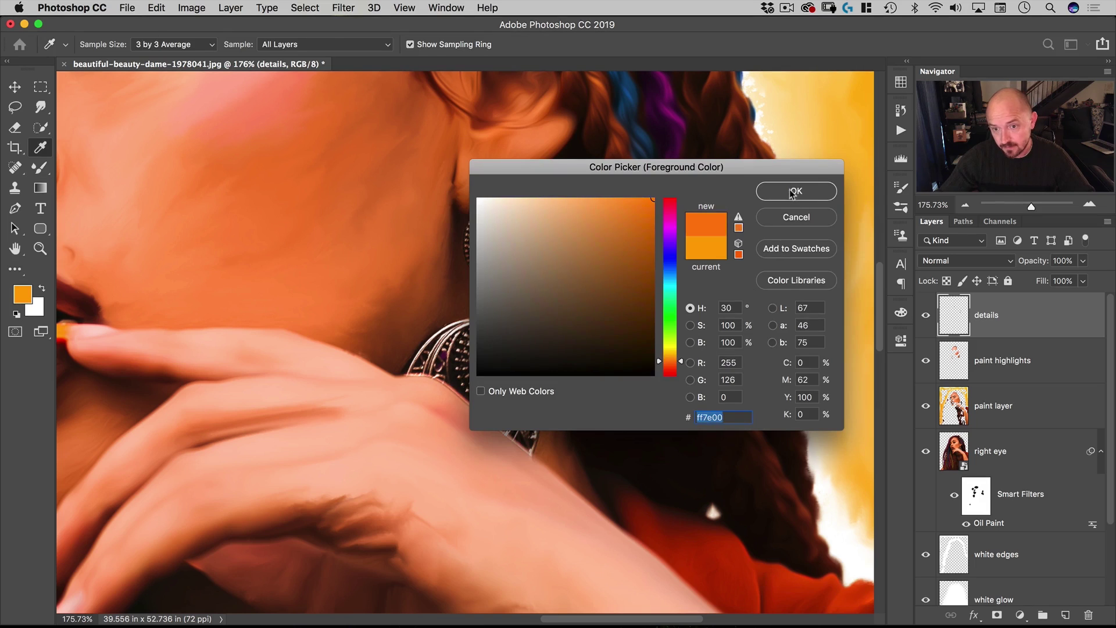
{"action": "left_click", "coordinate": [795, 191]}
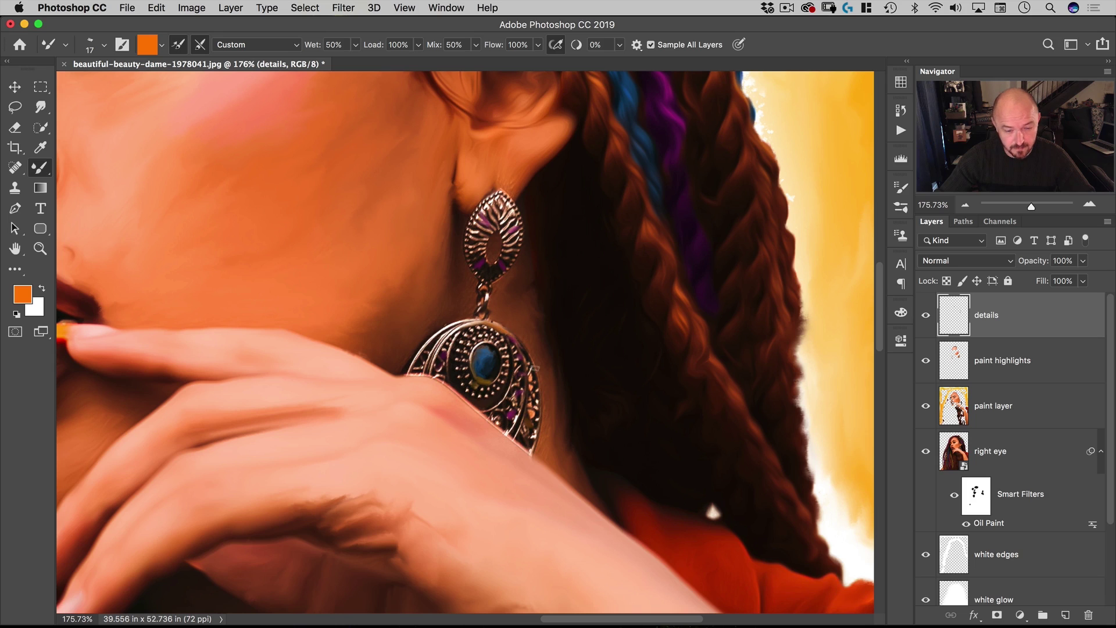
Add a new layer named "splatter" above the details layer
{"action": "key", "text": "super+0"}
{"action": "left_click", "coordinate": [370, 436], "text": "super"}
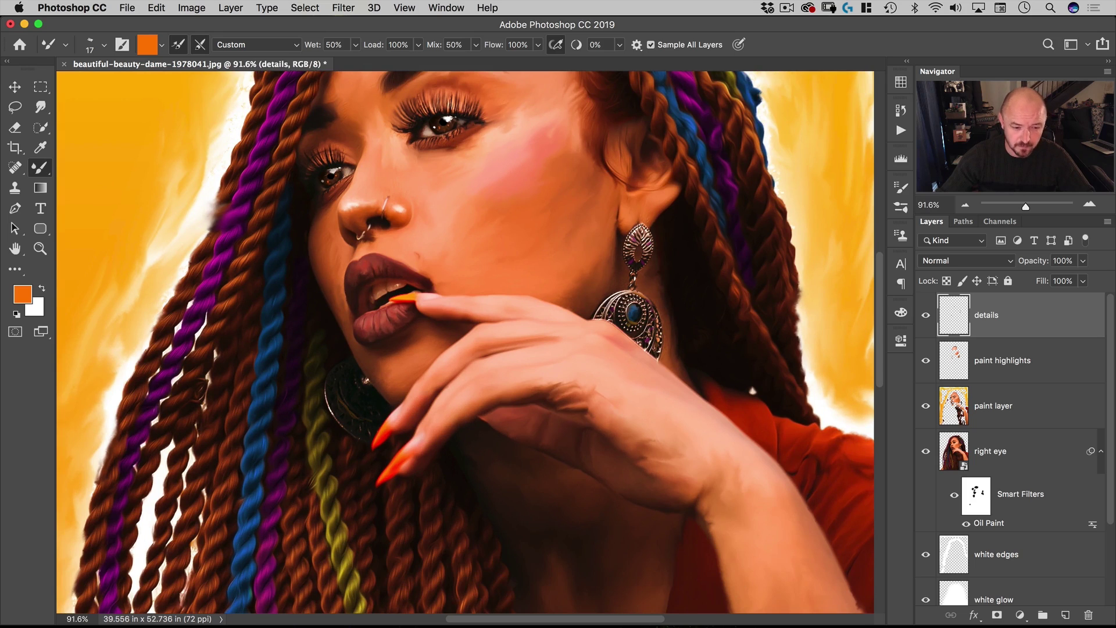
{"action": "left_click", "coordinate": [423, 387], "text": "alt+super"}
{"action": "key", "text": "v"}
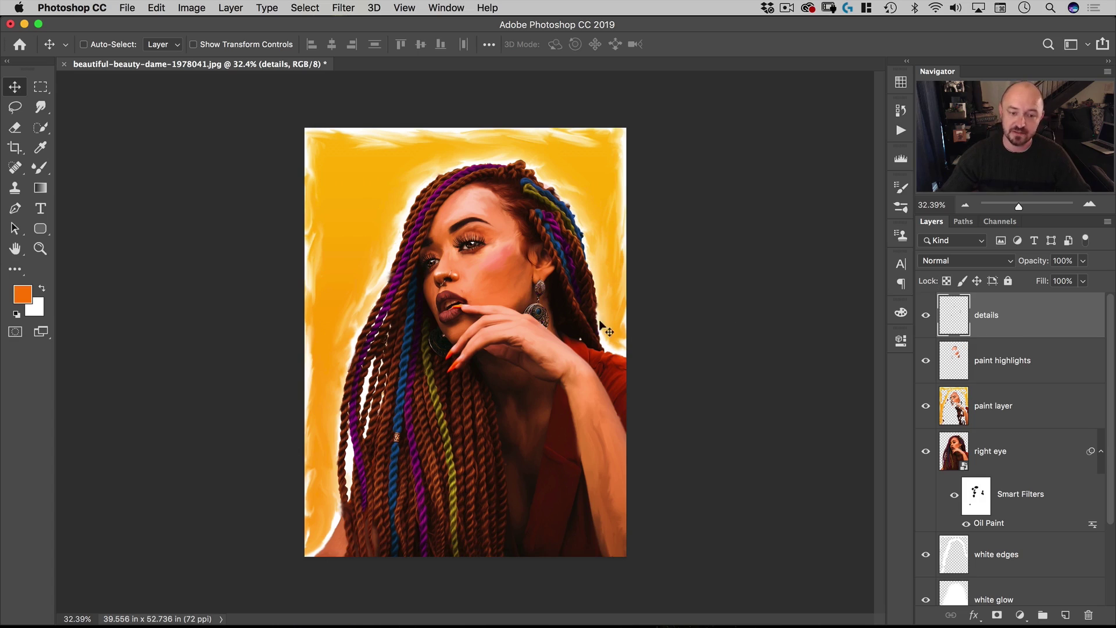
{"action": "left_click", "coordinate": [1065, 615]}
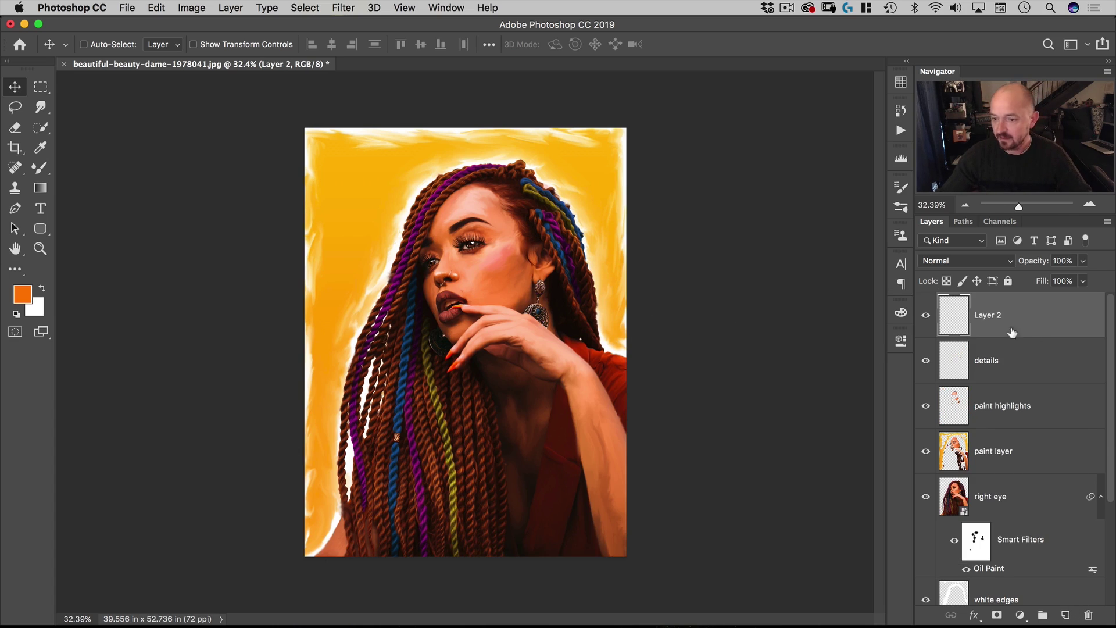
{"action": "double_click", "coordinate": [987, 314]}
{"action": "type", "text": "splatter"}
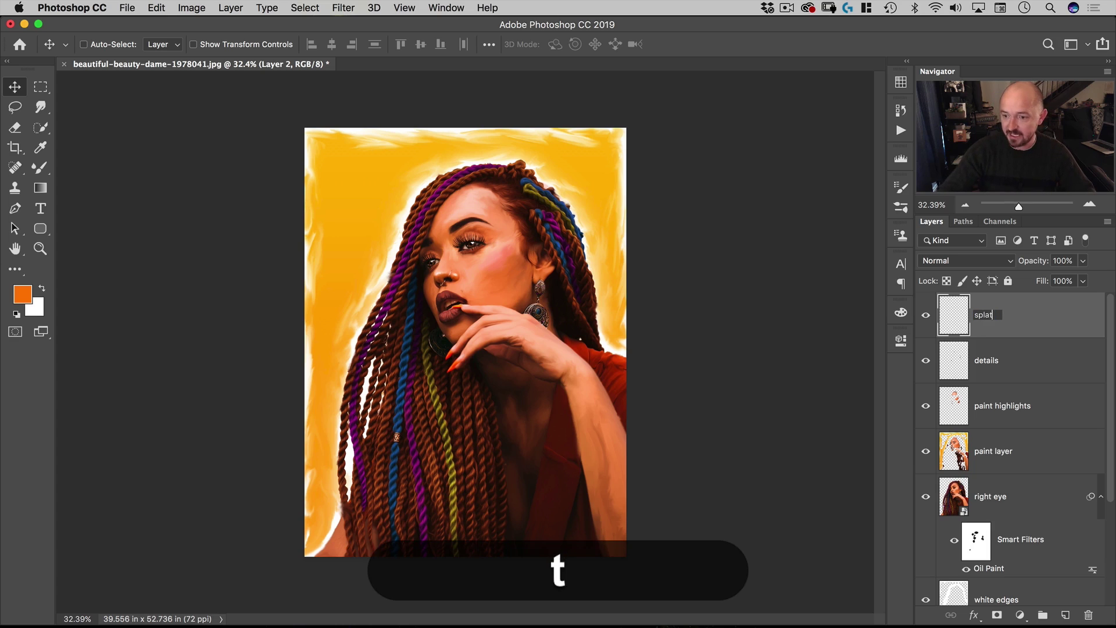
{"action": "key", "text": "Return"}
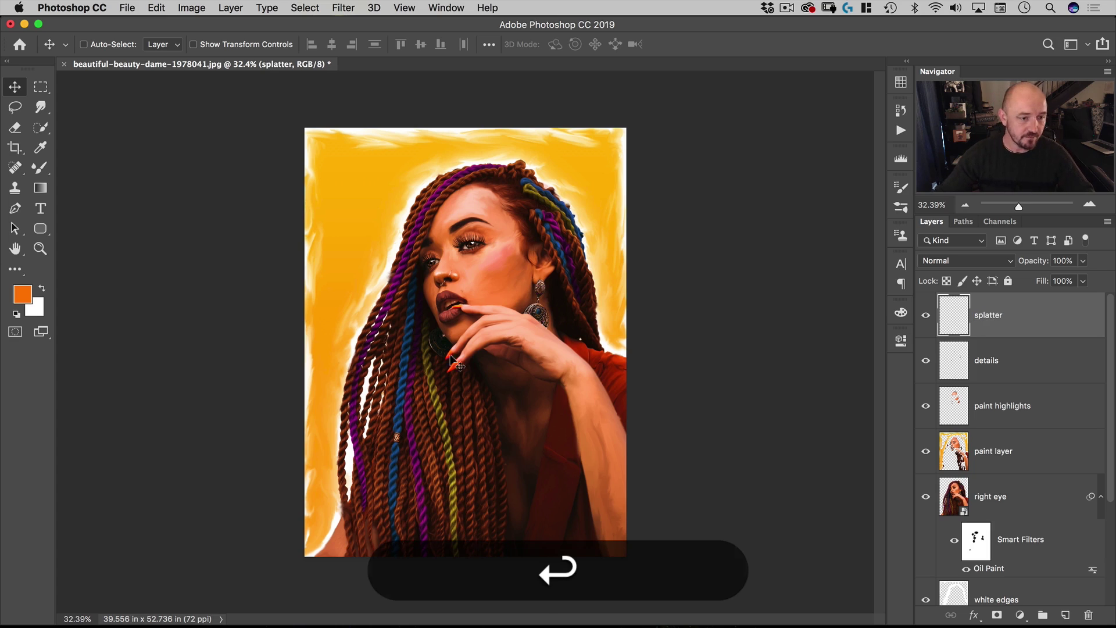
Switch to the Brush tool and choose the "splatter brush" preset from the shegottahaveit set
{"action": "right_click", "coordinate": [368, 226]}
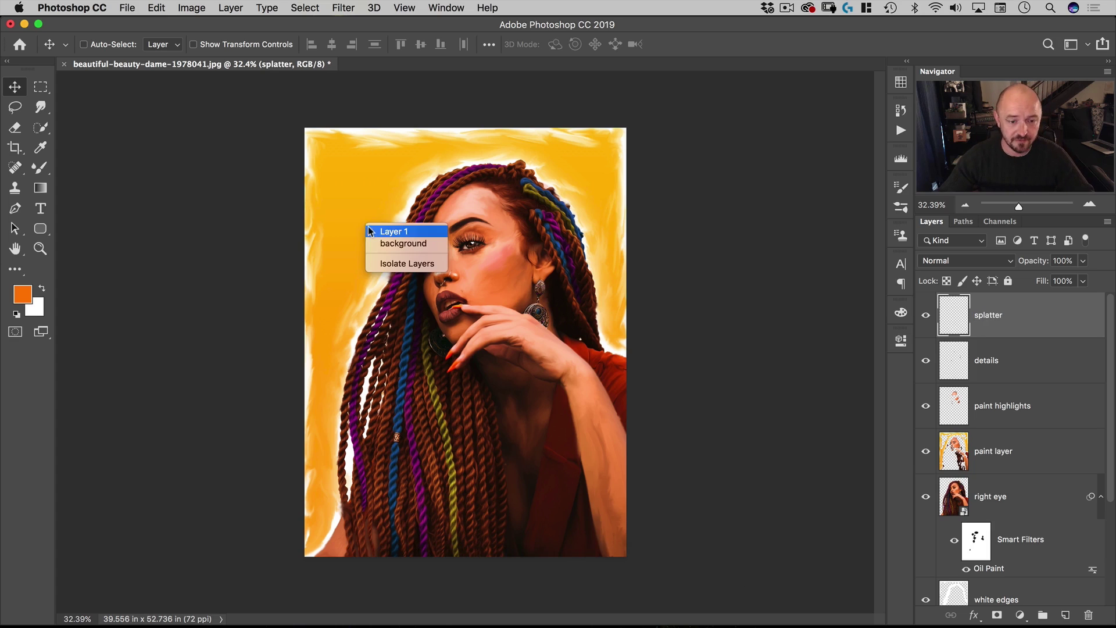
{"action": "left_click", "coordinate": [40, 169]}
{"action": "left_click", "coordinate": [99, 165]}
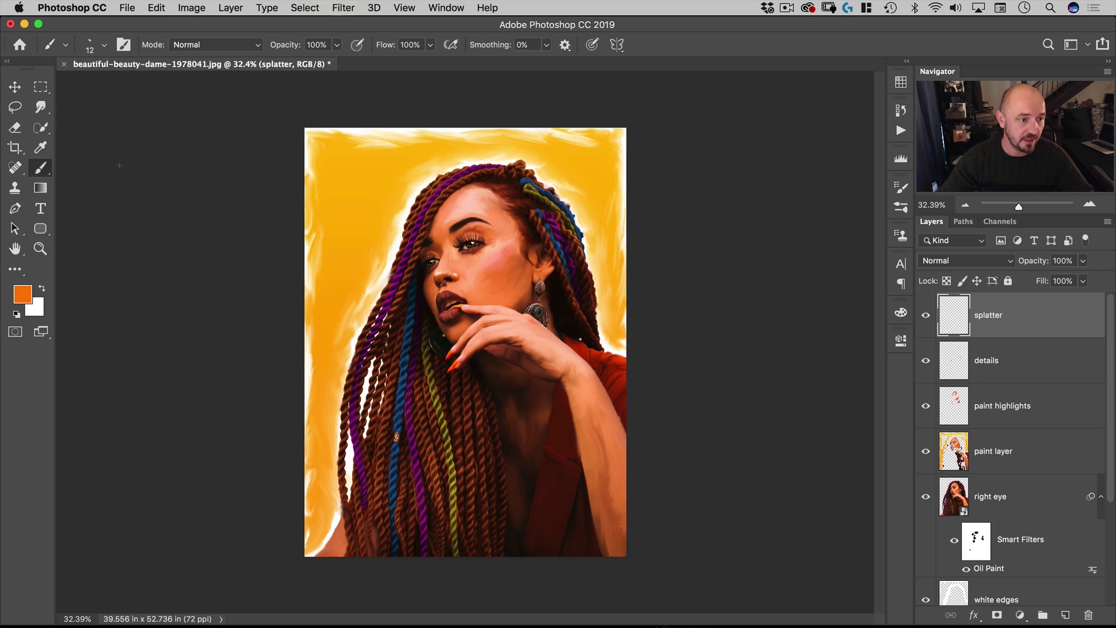
{"action": "right_click", "coordinate": [474, 326]}
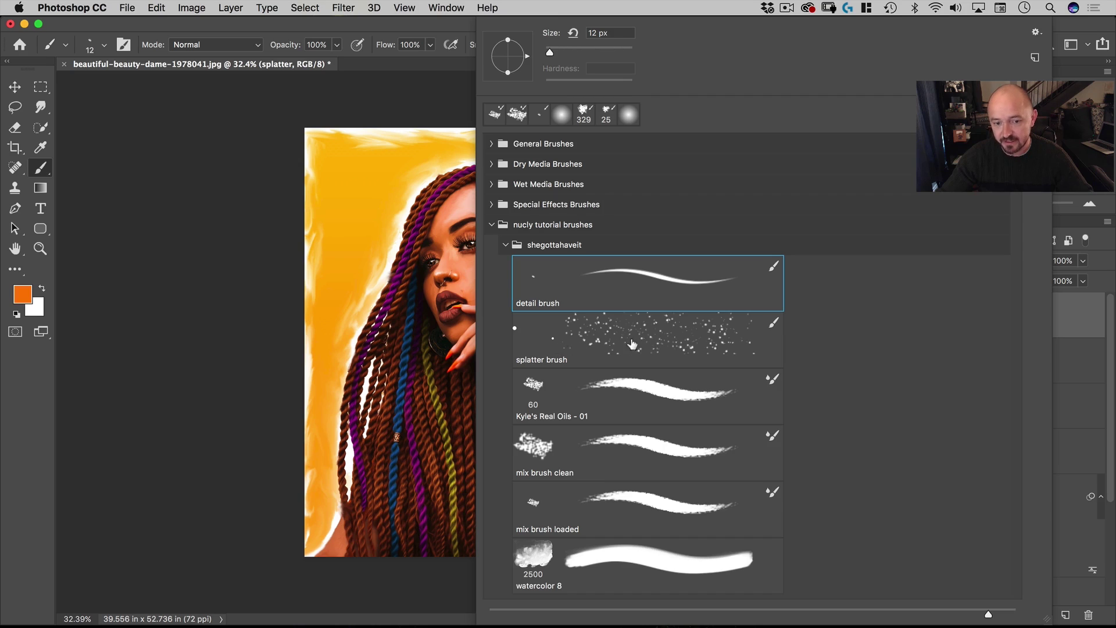
{"action": "left_click", "coordinate": [589, 345]}
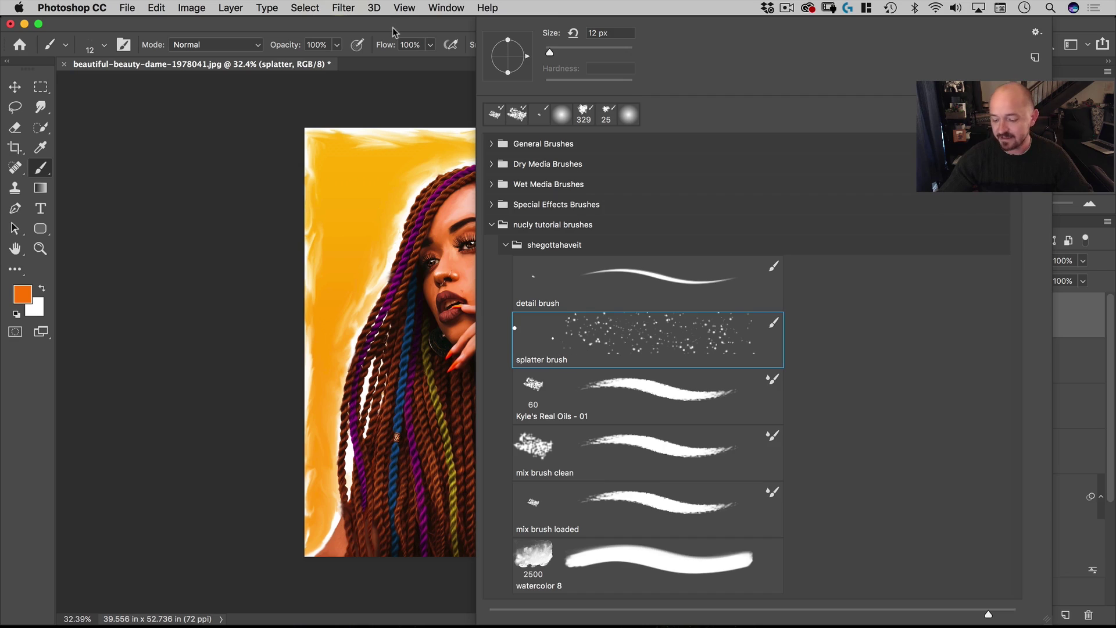
{"action": "left_click", "coordinate": [261, 116]}
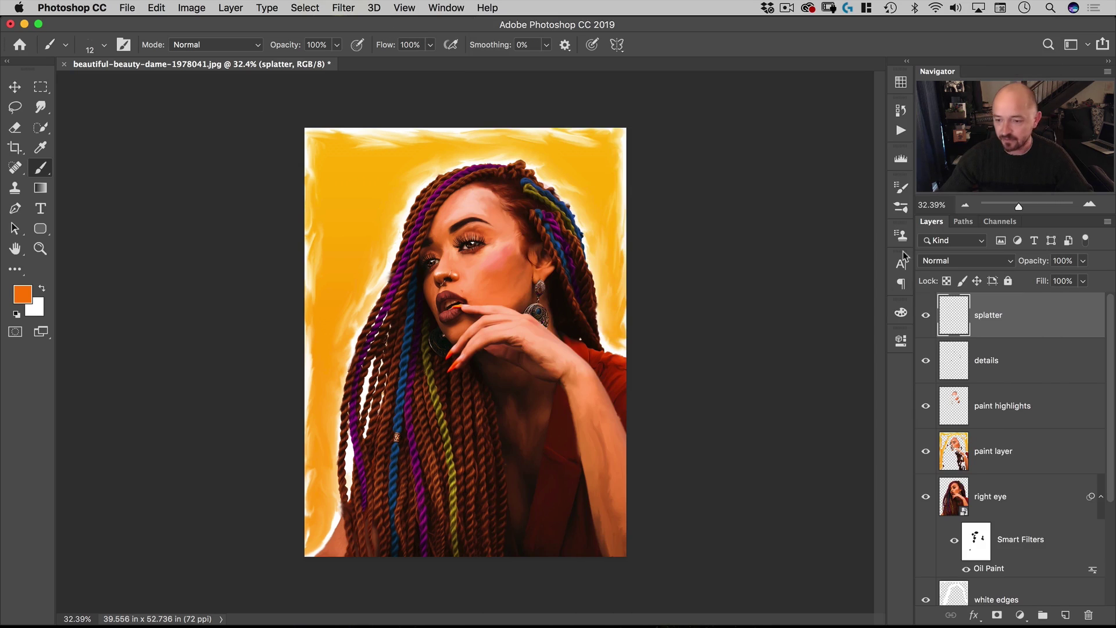
Add a layer named "white background" above the splatter layer, reset the default colours and fill it with white
{"action": "left_click", "coordinate": [1065, 615]}
{"action": "double_click", "coordinate": [985, 316]}
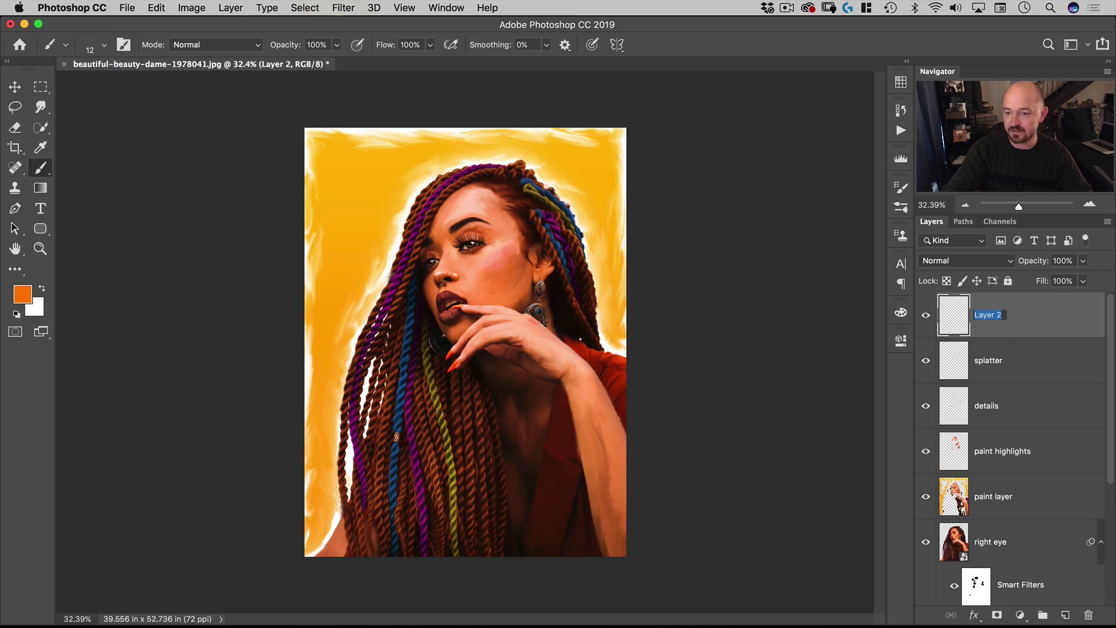
{"action": "key", "text": "BackSpace"}
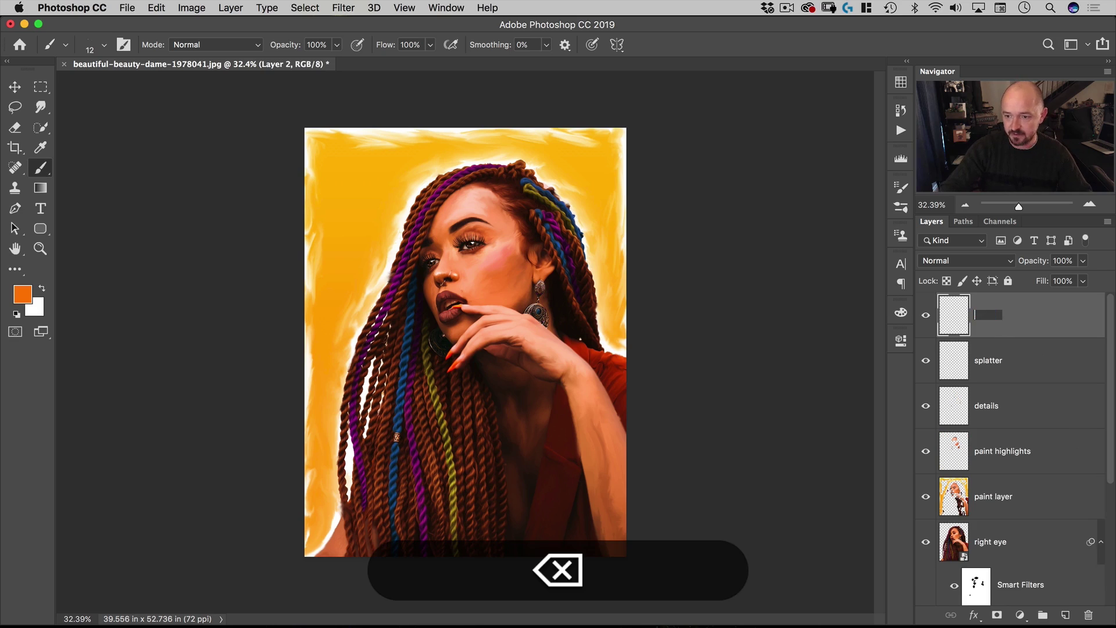
{"action": "type", "text": "white"}
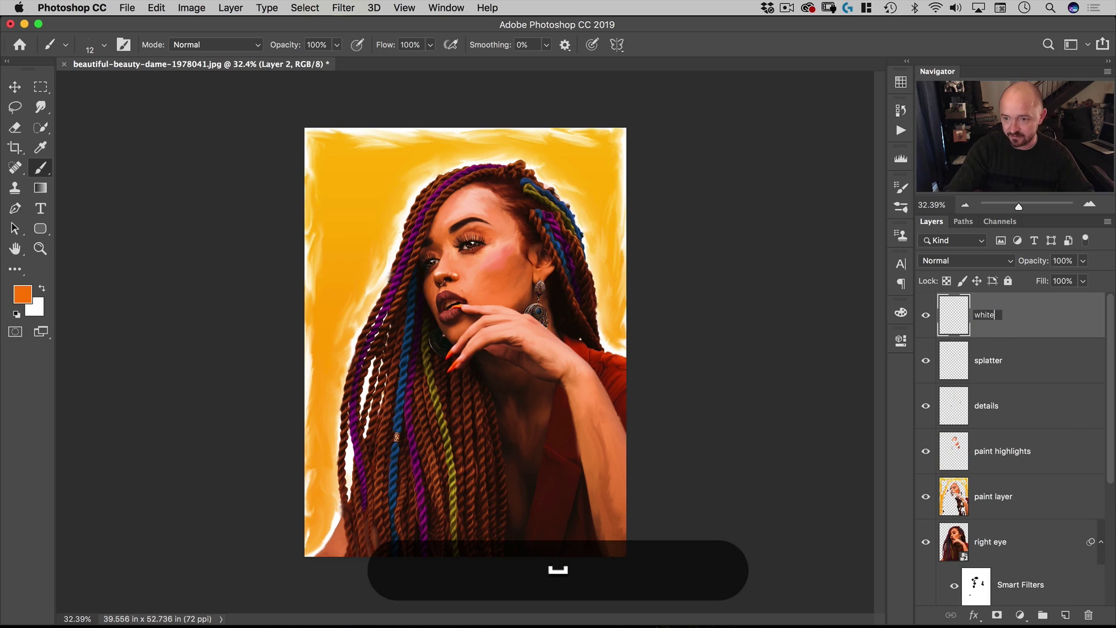
{"action": "type", "text": " background"}
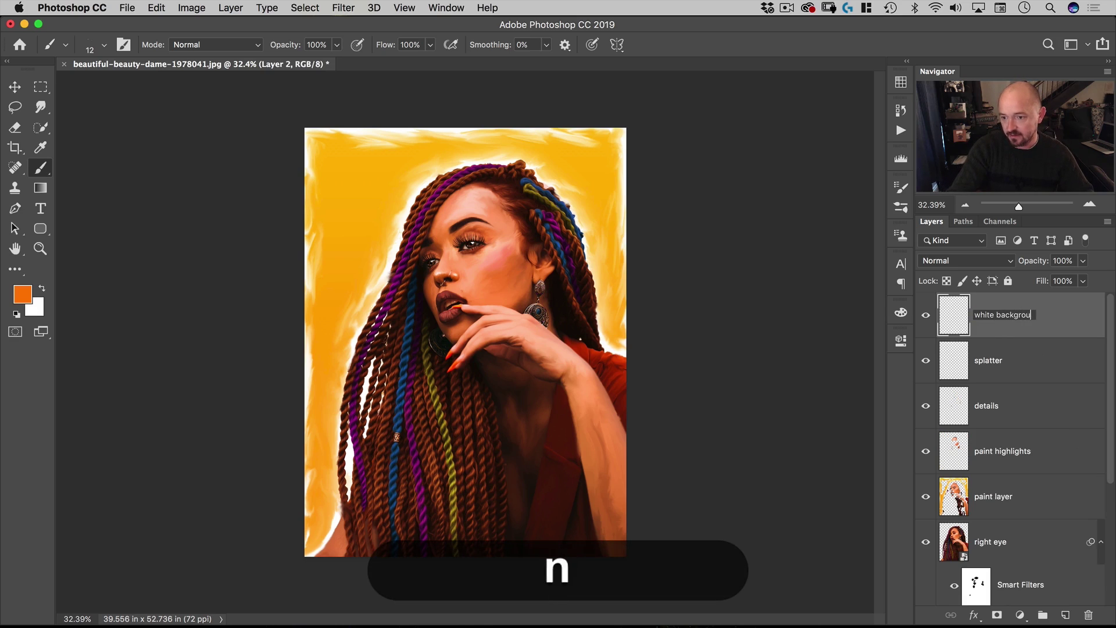
{"action": "key", "text": "Return"}
{"action": "key", "text": "d"}
{"action": "key", "text": "super+BackSpace"}
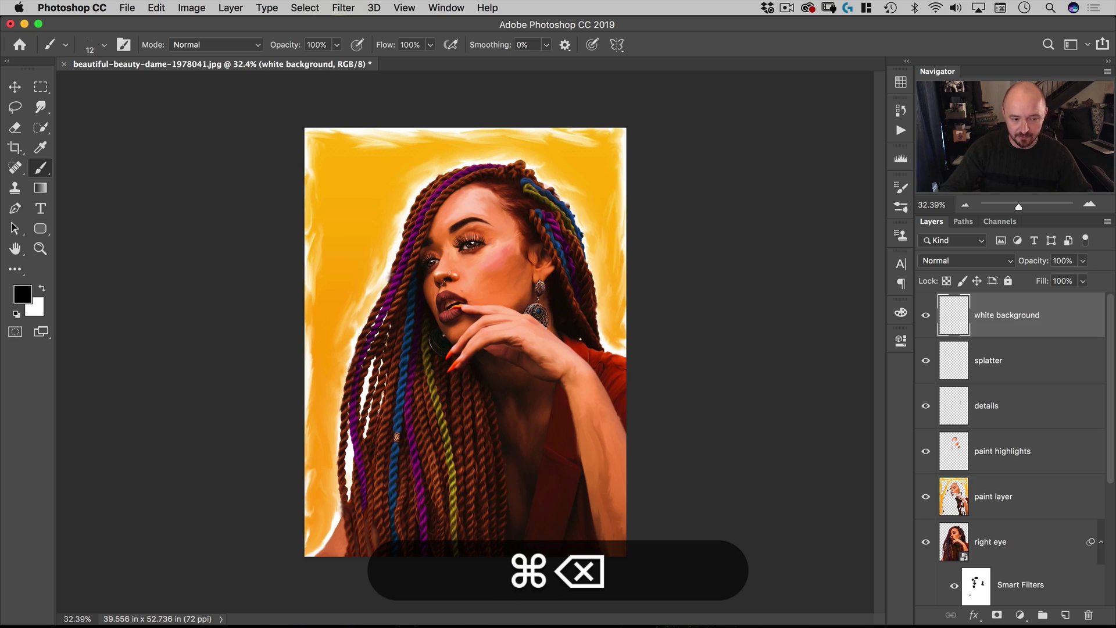
Make a small circular selection in the upper-left area of the white background layer and fill it with black
{"action": "left_click", "coordinate": [43, 88]}
{"action": "left_click", "coordinate": [109, 100]}
{"action": "key", "text": "space"}
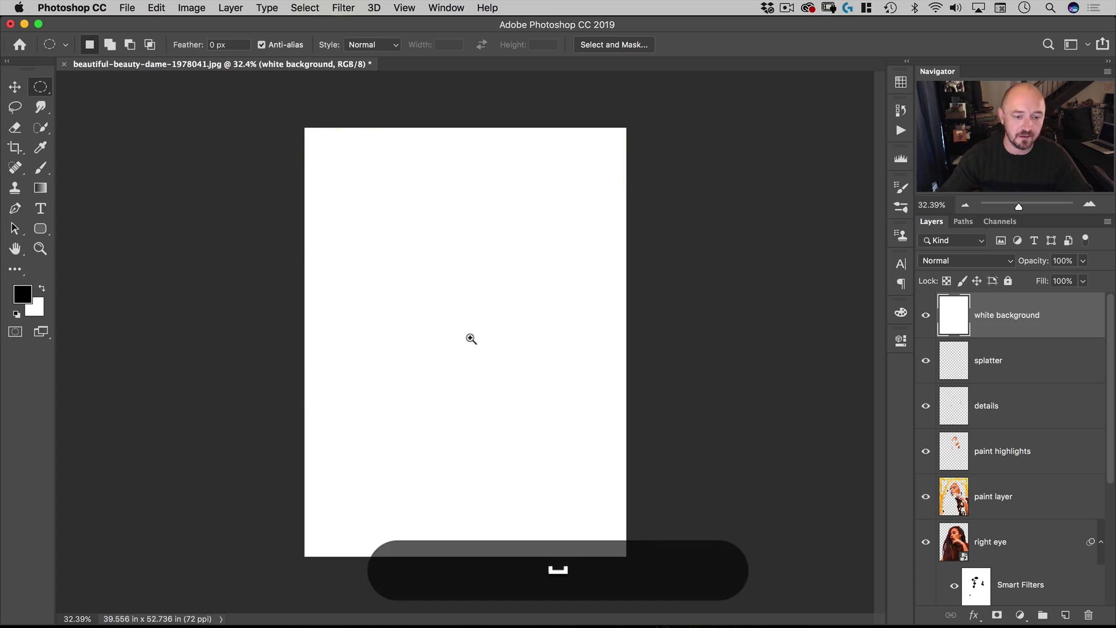
{"action": "left_click_drag", "start_coordinate": [471, 338], "coordinate": [518, 319]}
{"action": "left_click_drag", "start_coordinate": [329, 255], "coordinate": [338, 250]}
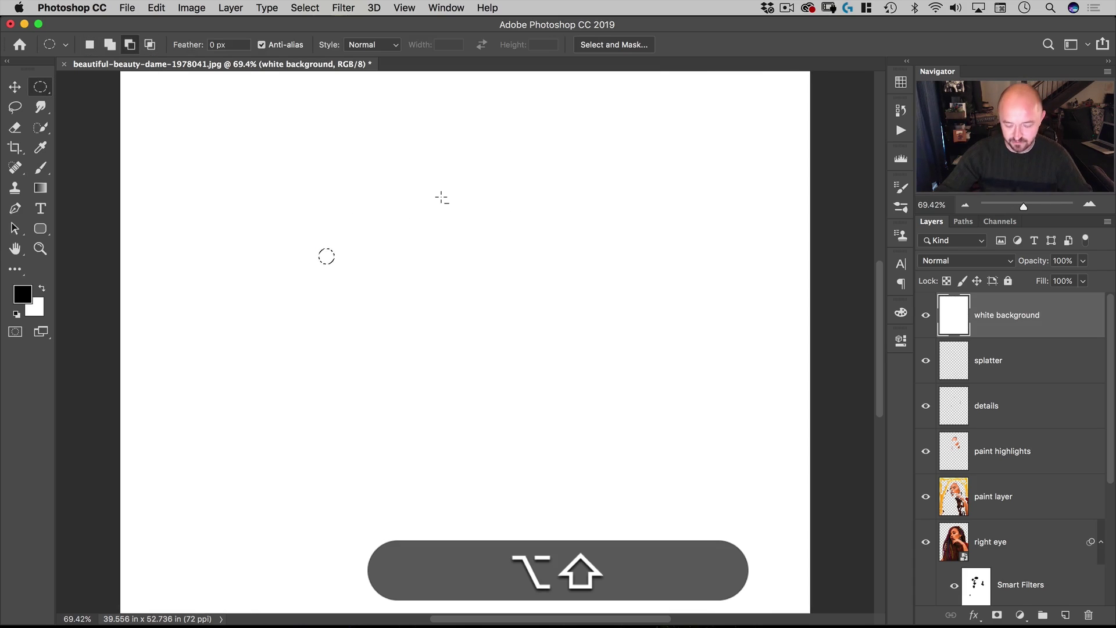
{"action": "key", "text": "alt+BackSpace"}
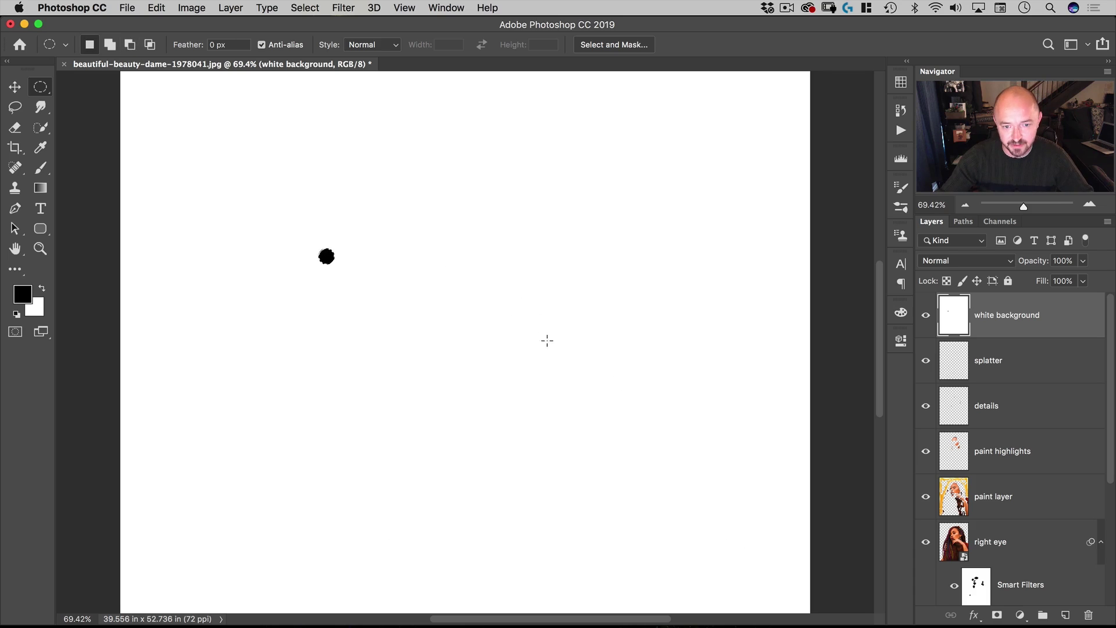
Make a second, slightly smaller circular selection below and right of the first dot, fill it black and deselect
{"action": "mouse_move", "coordinate": [549, 361]}
{"action": "left_mouse_down"}
{"action": "mouse_move", "coordinate": [573, 352]}
{"action": "mouse_move", "coordinate": [558, 359]}
{"action": "left_mouse_up"}
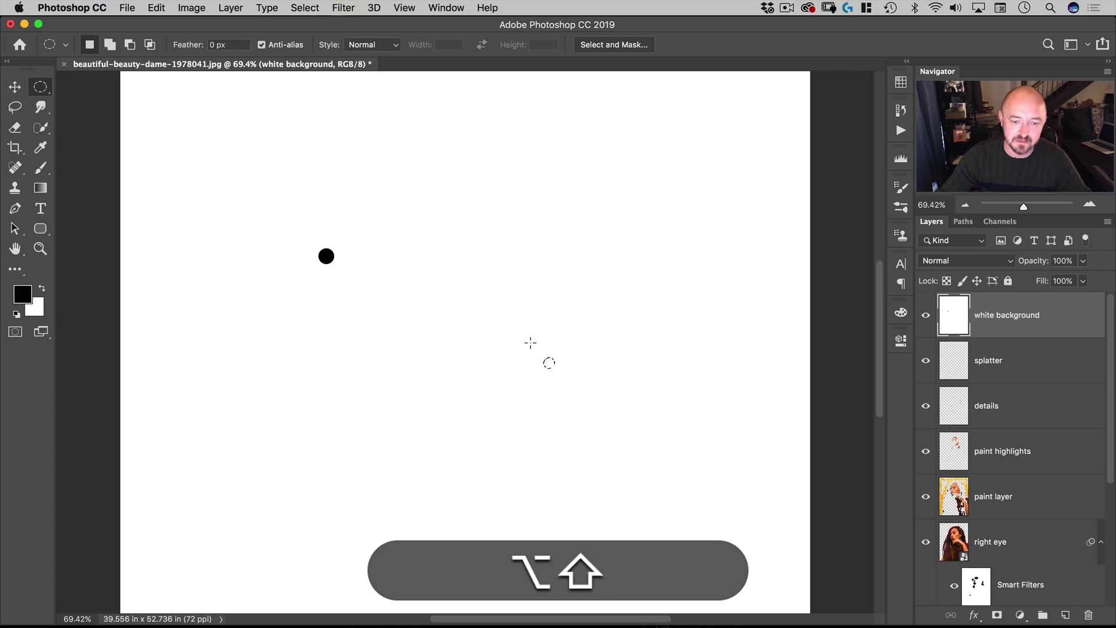
{"action": "key", "text": "alt+BackSpace"}
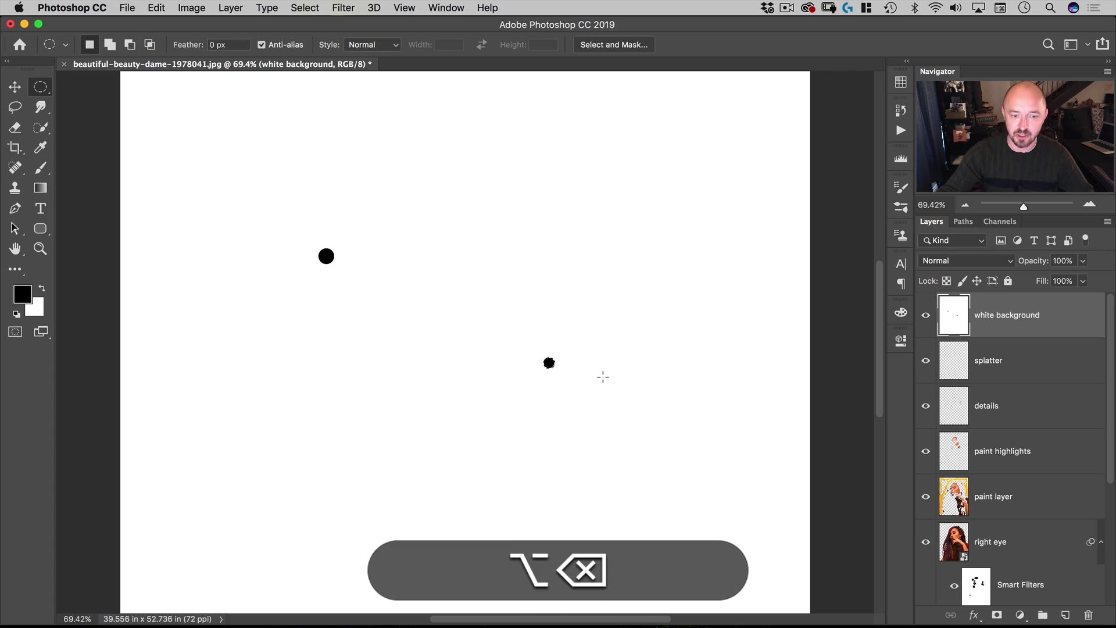
{"action": "key", "text": "super+d"}
Select a large circle enclosing both black dots and define it as a brush preset named "splatter new"
{"action": "left_click_drag", "start_coordinate": [432, 306], "coordinate": [635, 156]}
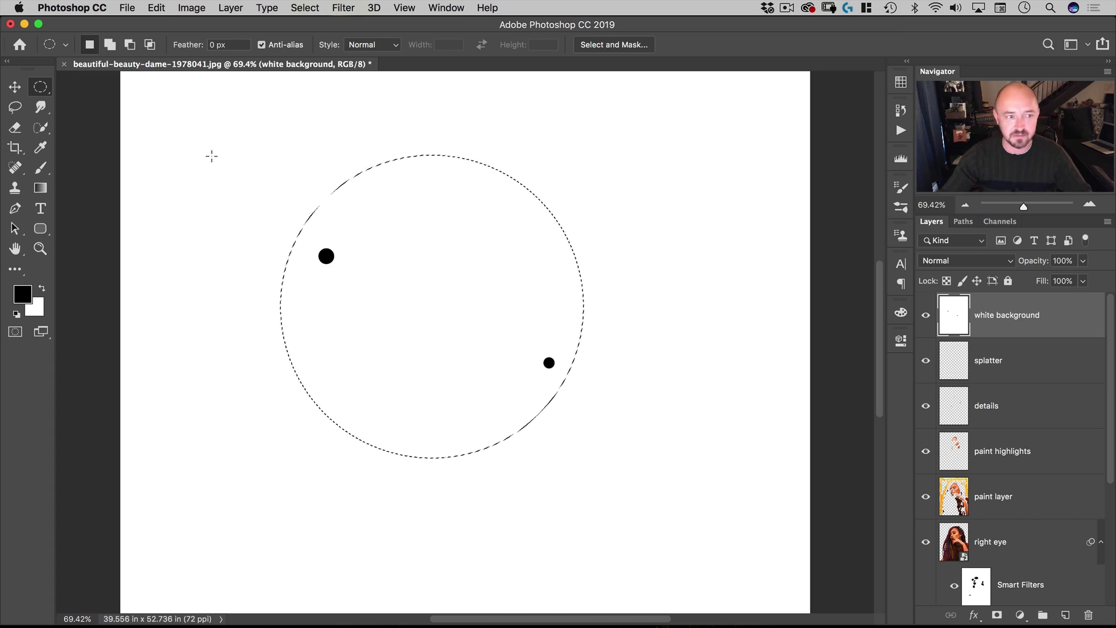
{"action": "left_click", "coordinate": [157, 8]}
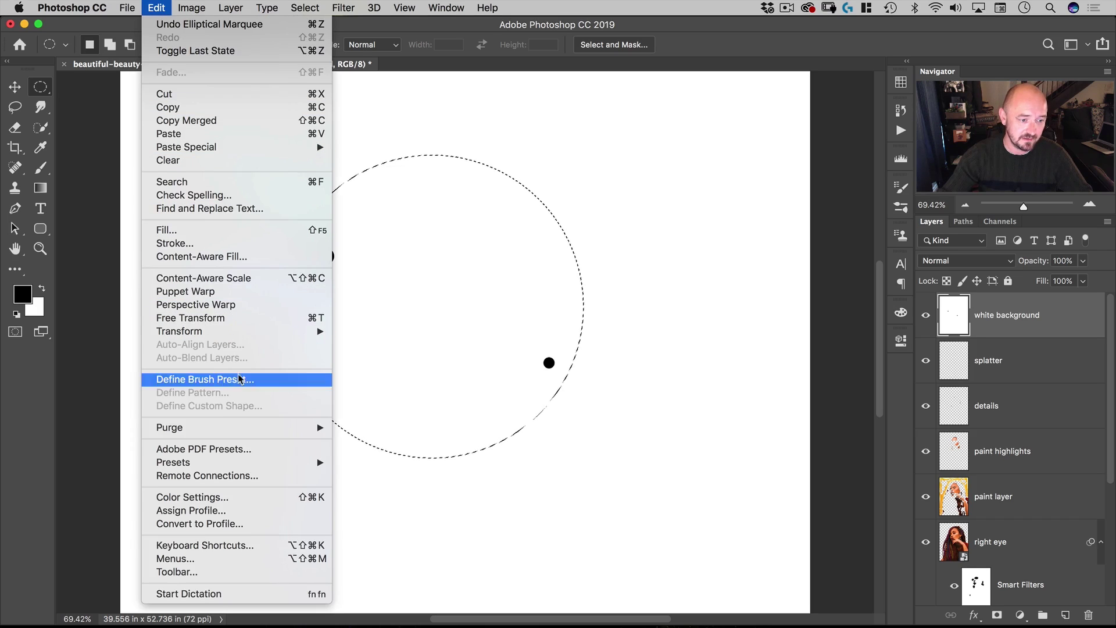
{"action": "left_click", "coordinate": [279, 381]}
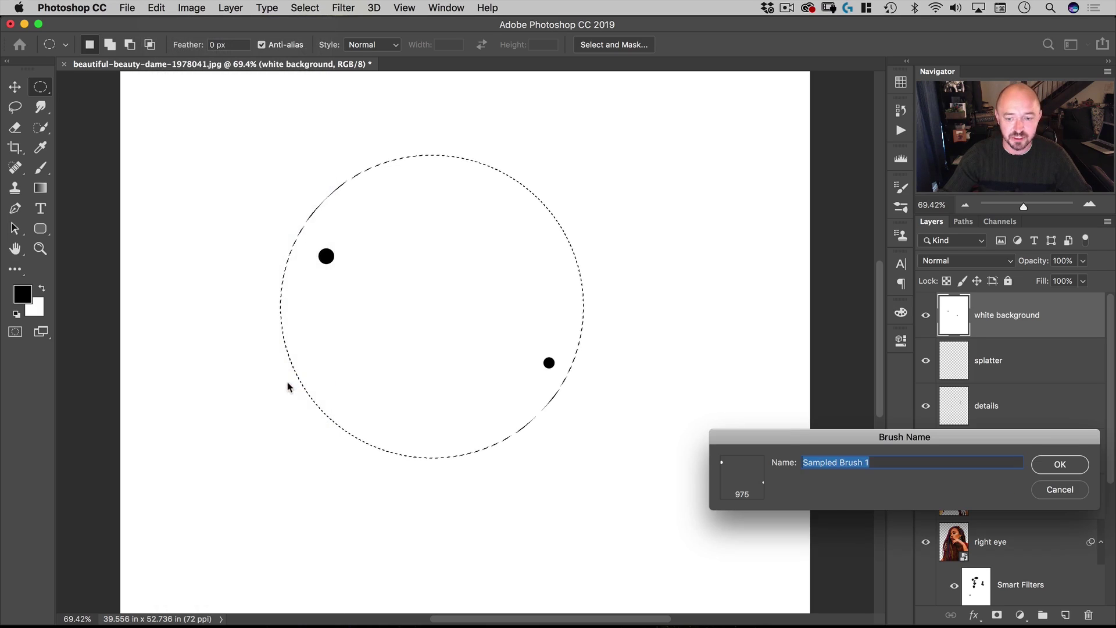
{"action": "left_click_drag", "start_coordinate": [790, 439], "coordinate": [429, 224]}
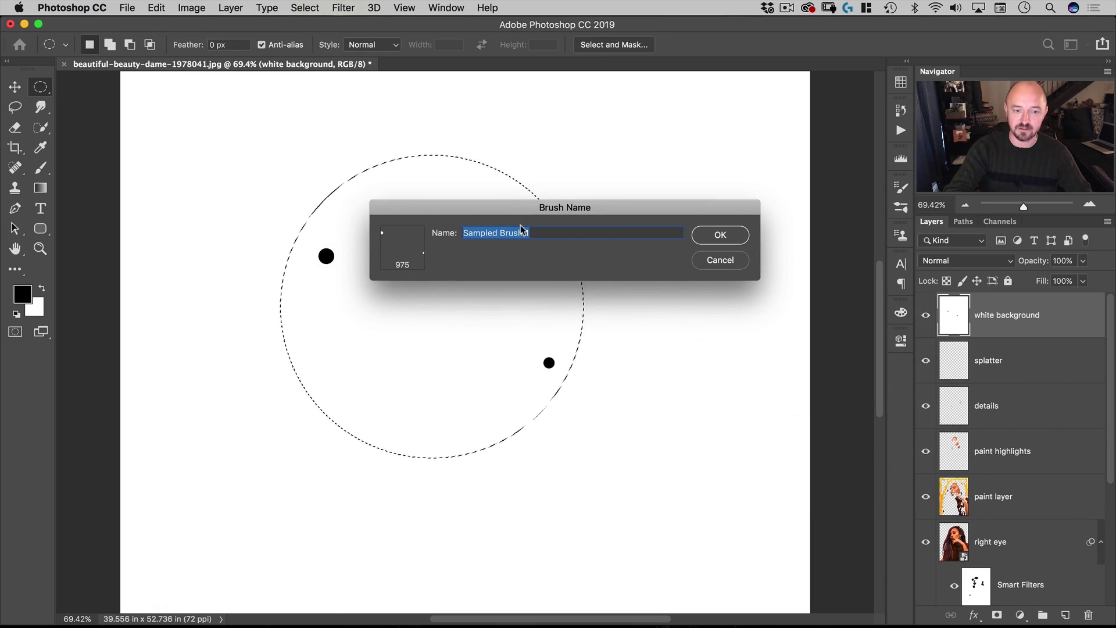
{"action": "type", "text": "splatter new"}
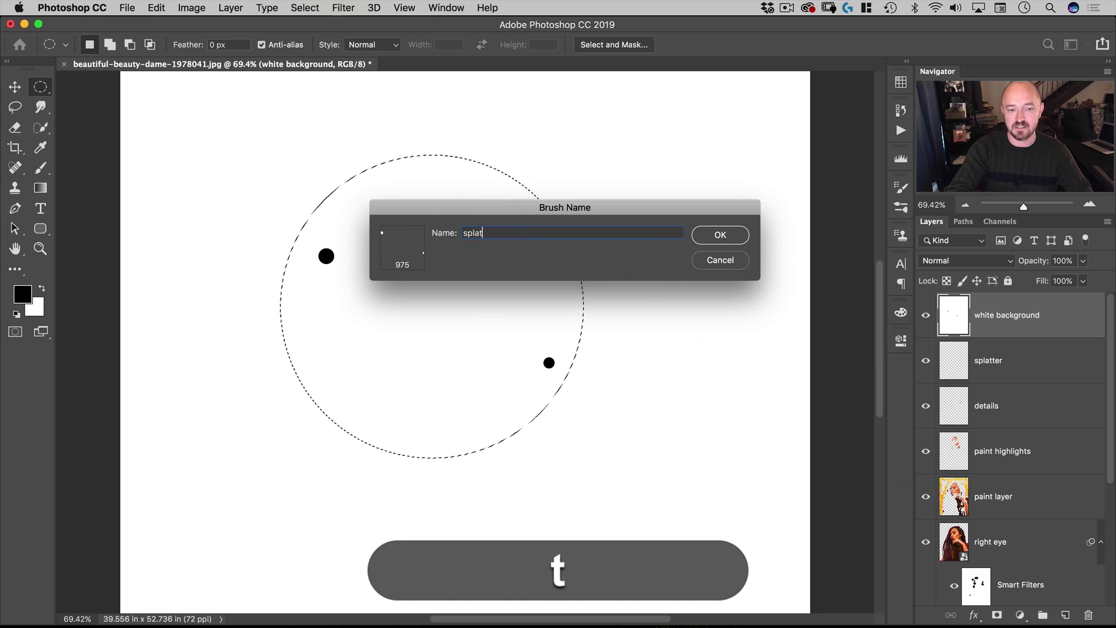
{"action": "key", "text": "Return"}
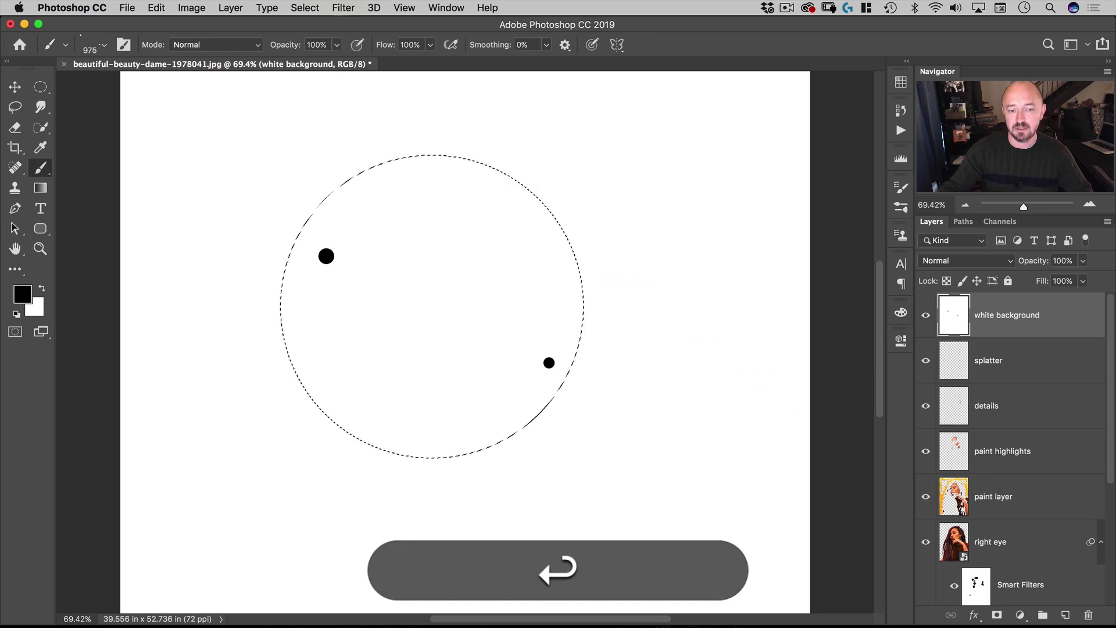
Enable Shape Dynamics for the new splatter brush and set its size jitter to 100%
{"action": "left_click", "coordinate": [900, 209]}
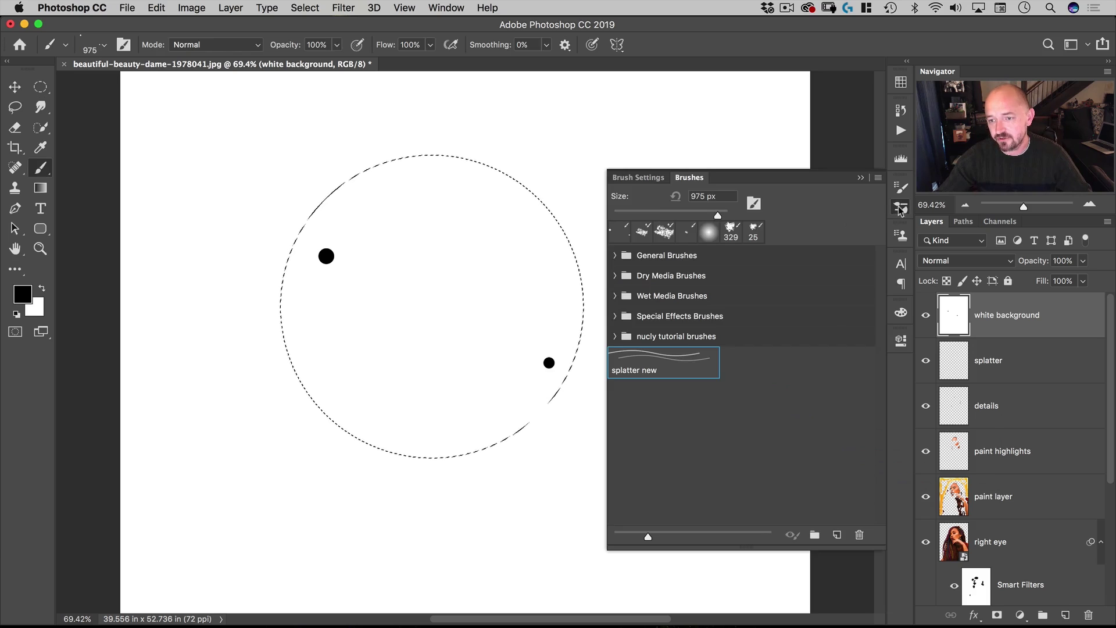
{"action": "left_click", "coordinate": [900, 189]}
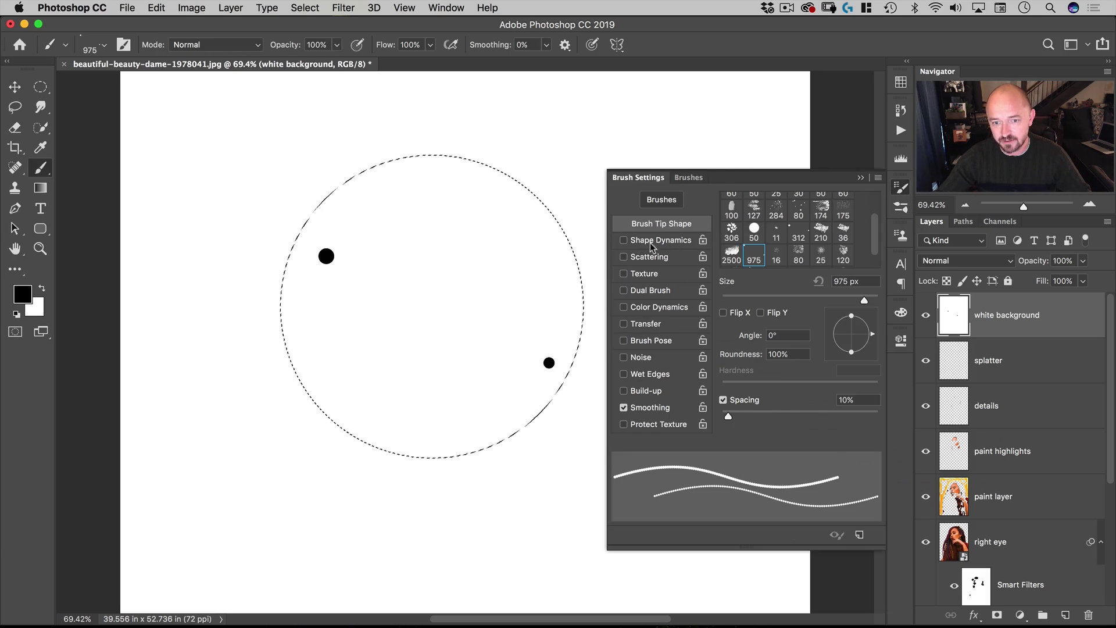
{"action": "left_click", "coordinate": [635, 246]}
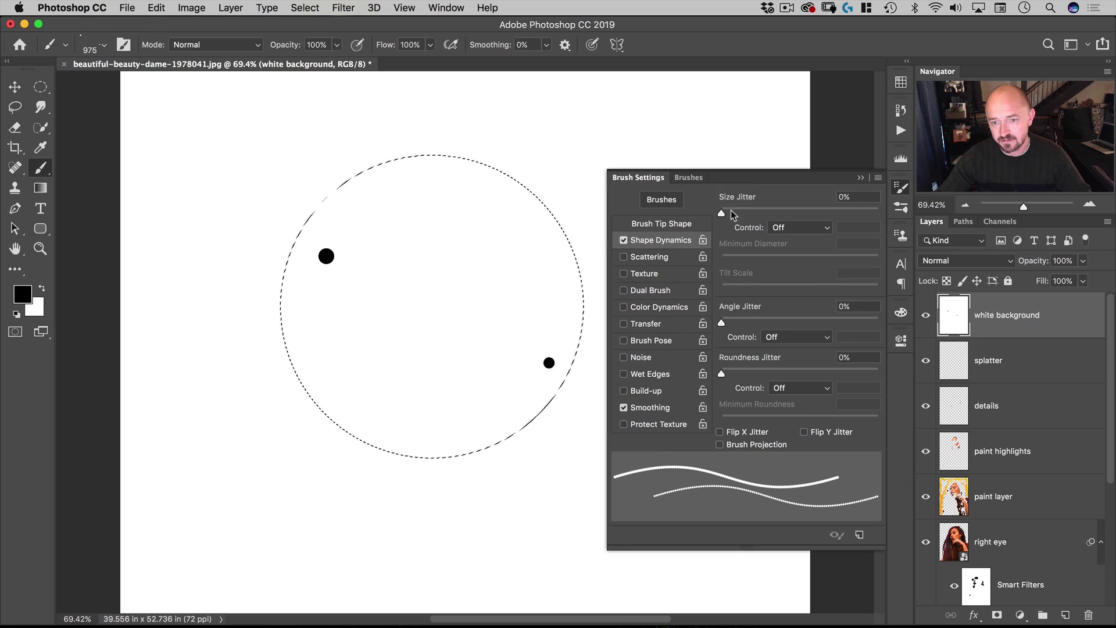
{"action": "left_click_drag", "start_coordinate": [731, 213], "coordinate": [892, 209]}
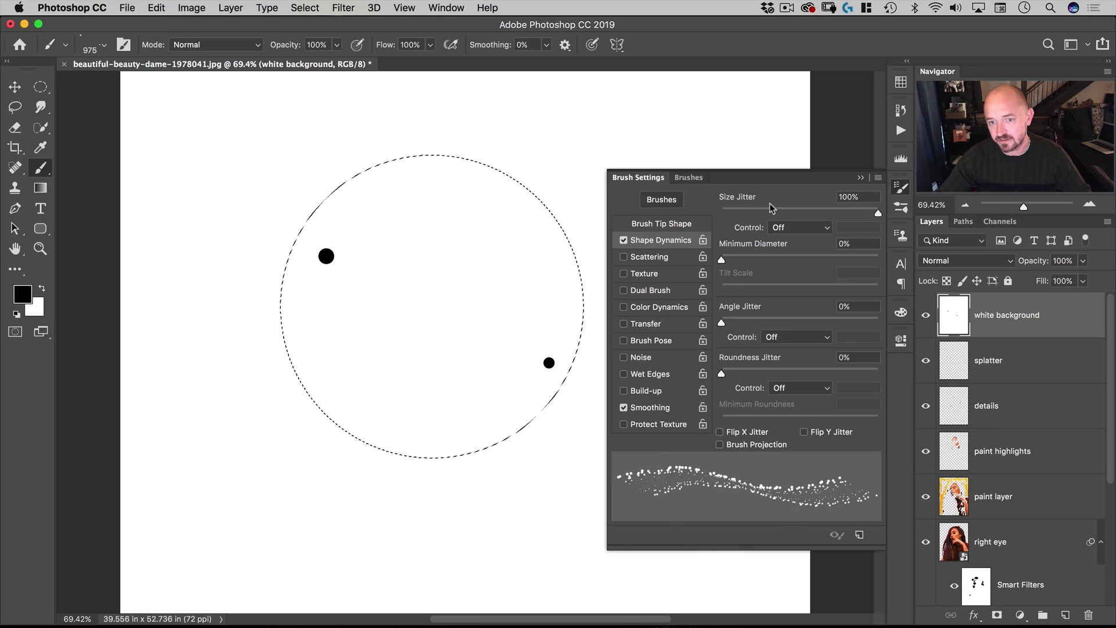
Try Pen Pressure as the size jitter control, and set the control back to Off
{"action": "left_click", "coordinate": [803, 228]}
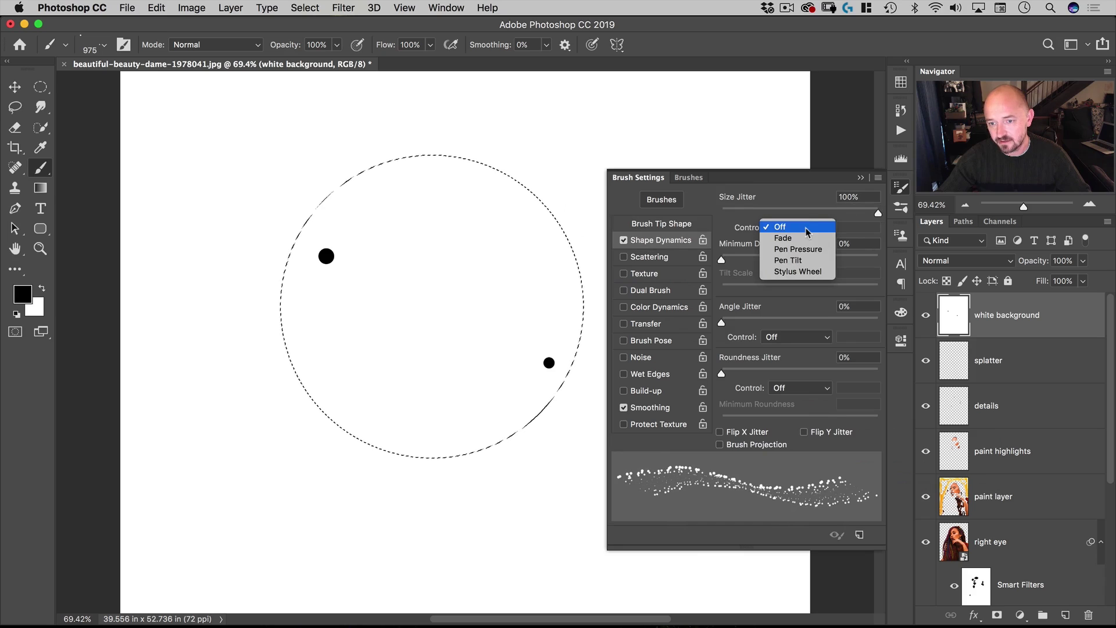
{"action": "left_click", "coordinate": [800, 249]}
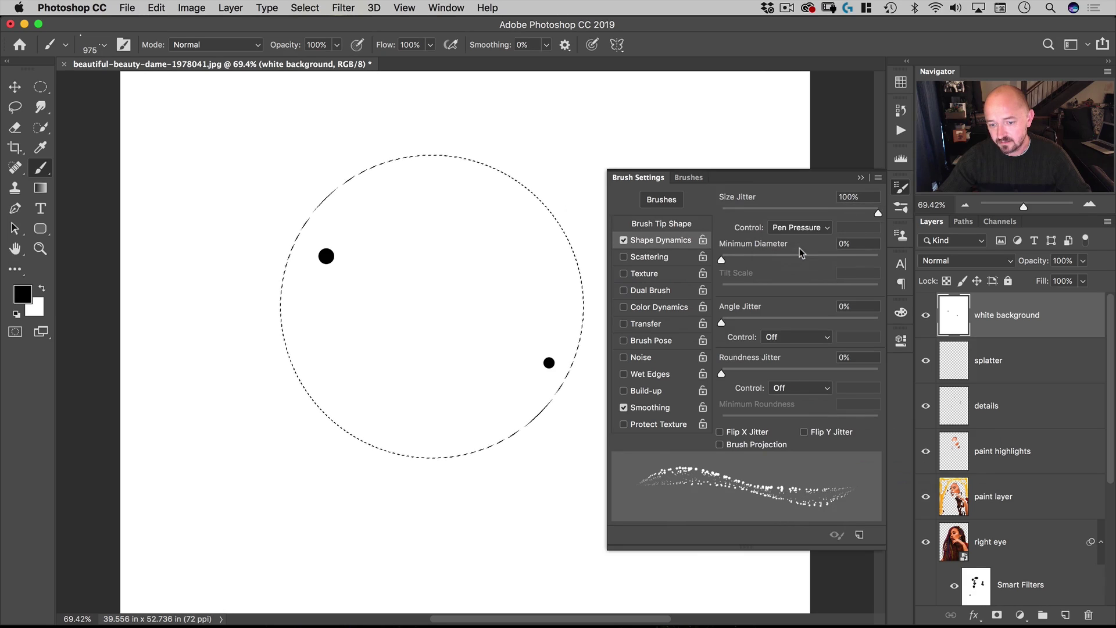
{"action": "left_click", "coordinate": [800, 228]}
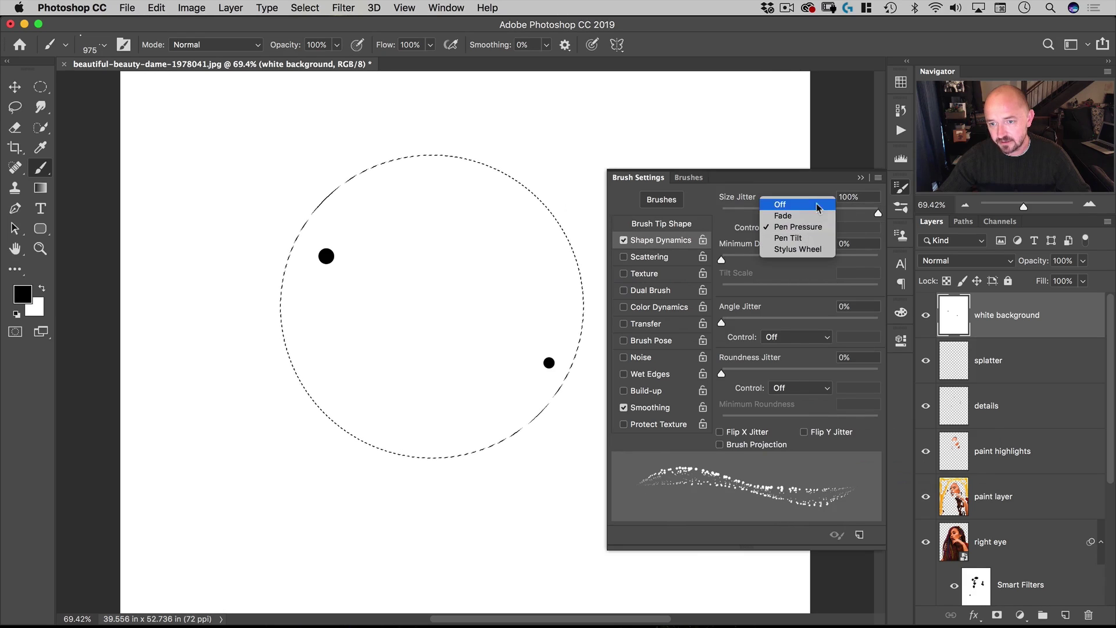
{"action": "left_click", "coordinate": [808, 203]}
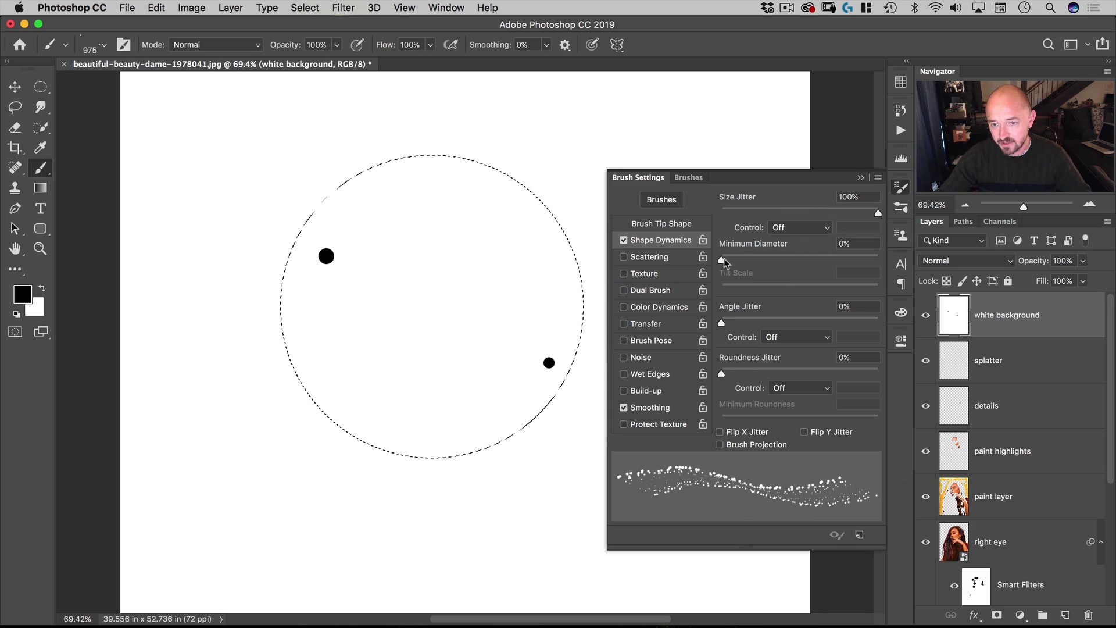
Set the splatter brush's angle jitter to 100% and its roundness jitter to 16%
{"action": "left_click_drag", "start_coordinate": [723, 323], "coordinate": [883, 321]}
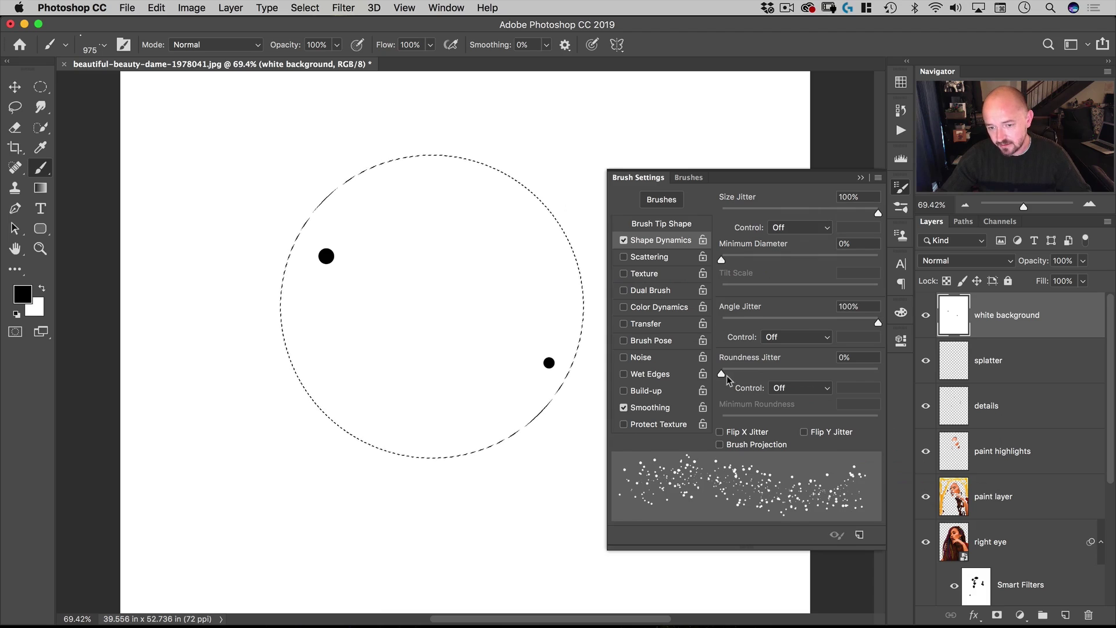
{"action": "left_click_drag", "start_coordinate": [722, 374], "coordinate": [744, 374]}
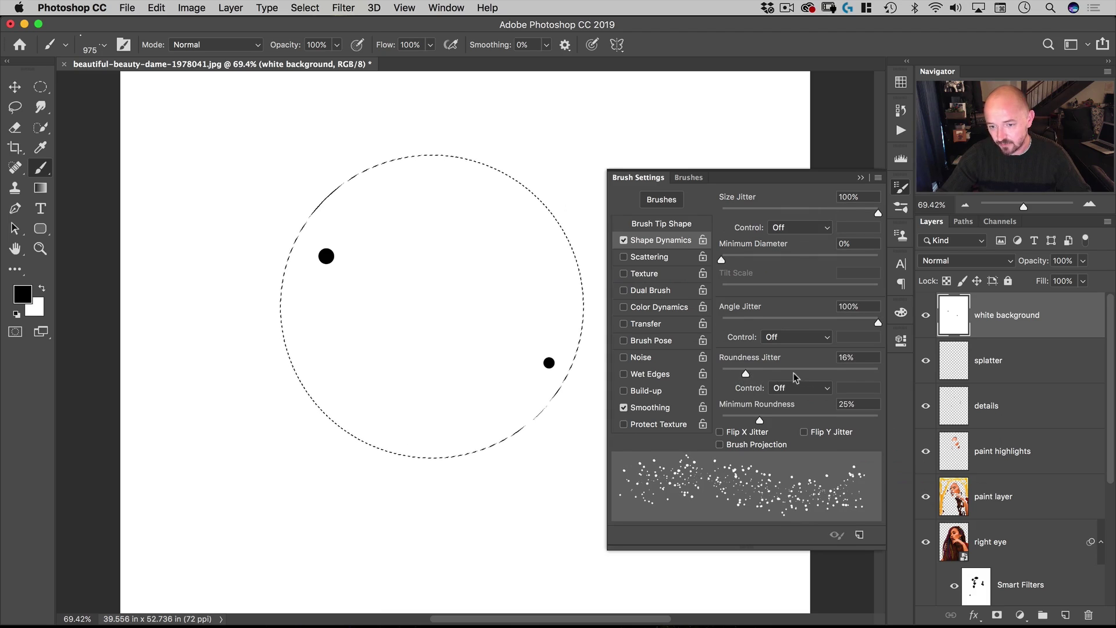
Enable Scattering for the splatter brush on both axes at 338% and close the brush settings
{"action": "left_click", "coordinate": [649, 256]}
{"action": "left_click_drag", "start_coordinate": [748, 211], "coordinate": [775, 215]}
{"action": "left_click", "coordinate": [790, 196]}
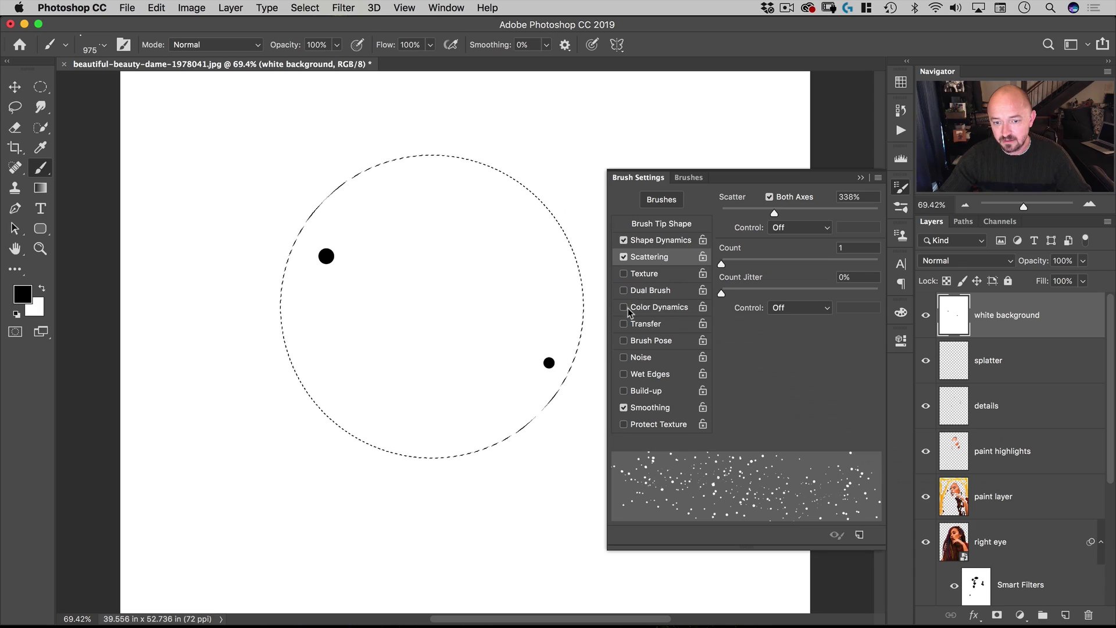
{"action": "left_click", "coordinate": [900, 207]}
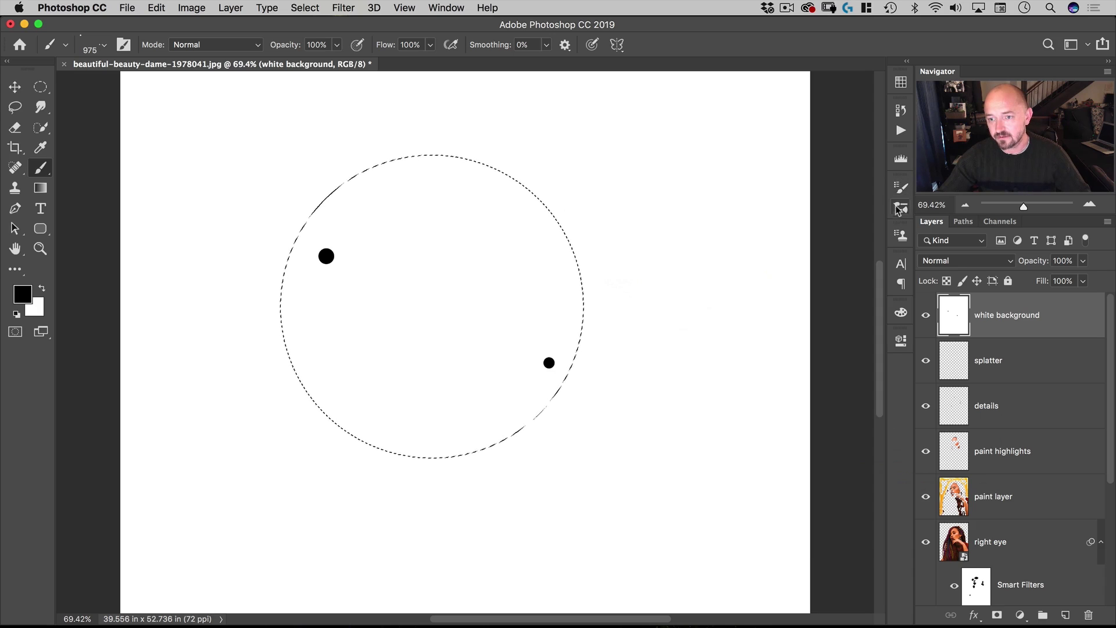
Delete the white background layer and clear the circular selection
{"action": "left_click_drag", "start_coordinate": [997, 326], "coordinate": [1089, 614]}
{"action": "key", "text": "super+d"}
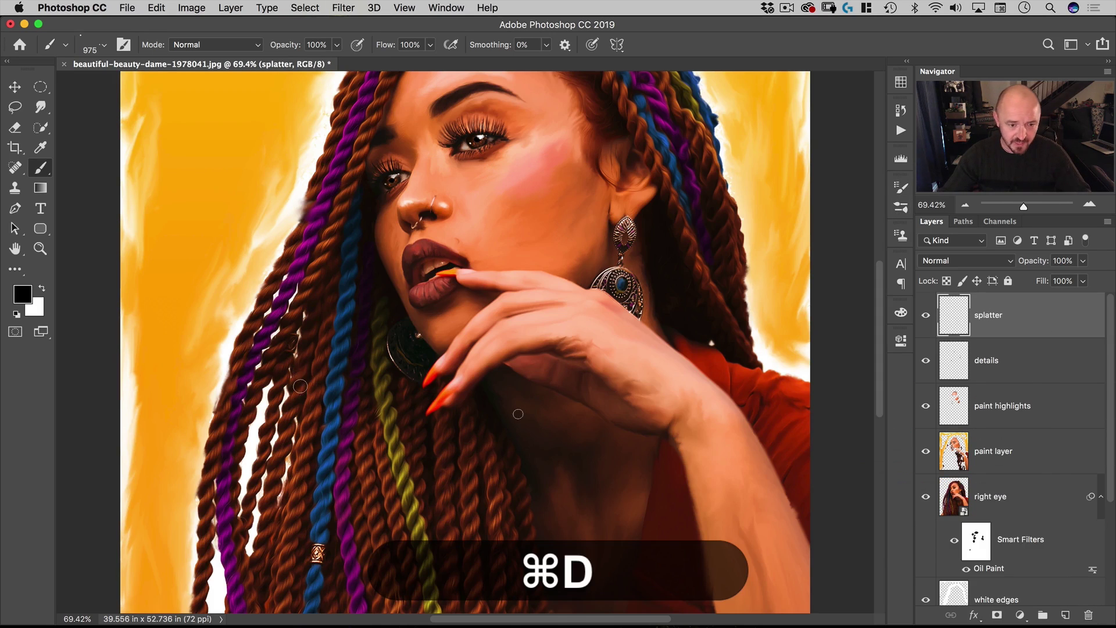
With the brush at 601 px, sample background orange and splatter it over the sleeve's shoulder and the braids on the opposite side
{"action": "left_click_drag", "start_coordinate": [425, 365], "coordinate": [334, 398]}
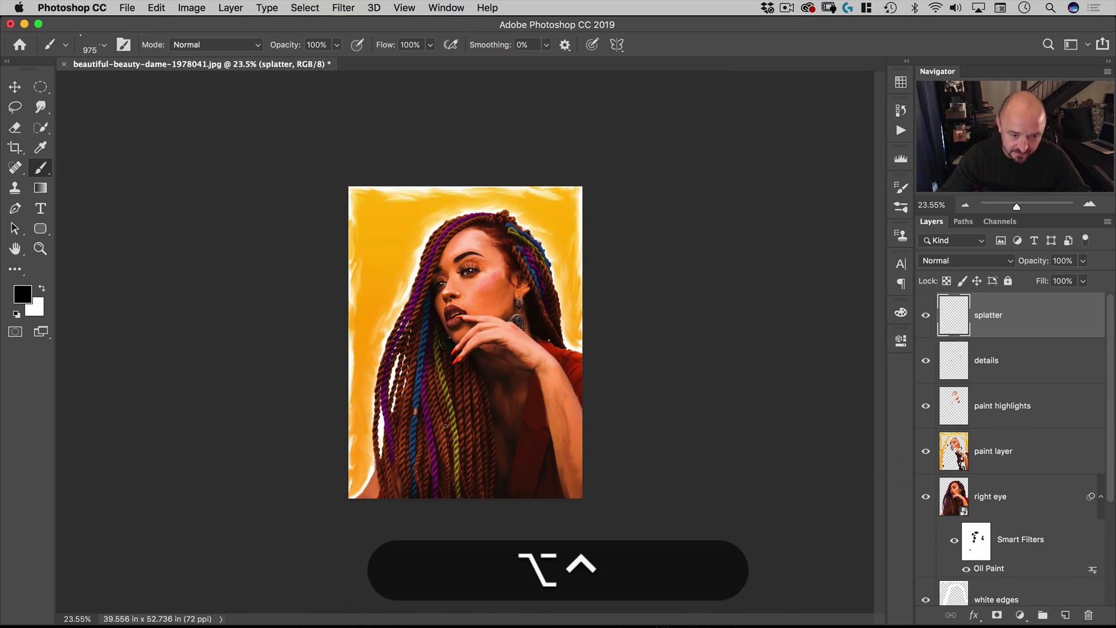
{"action": "left_click_drag", "start_coordinate": [413, 419], "coordinate": [380, 427]}
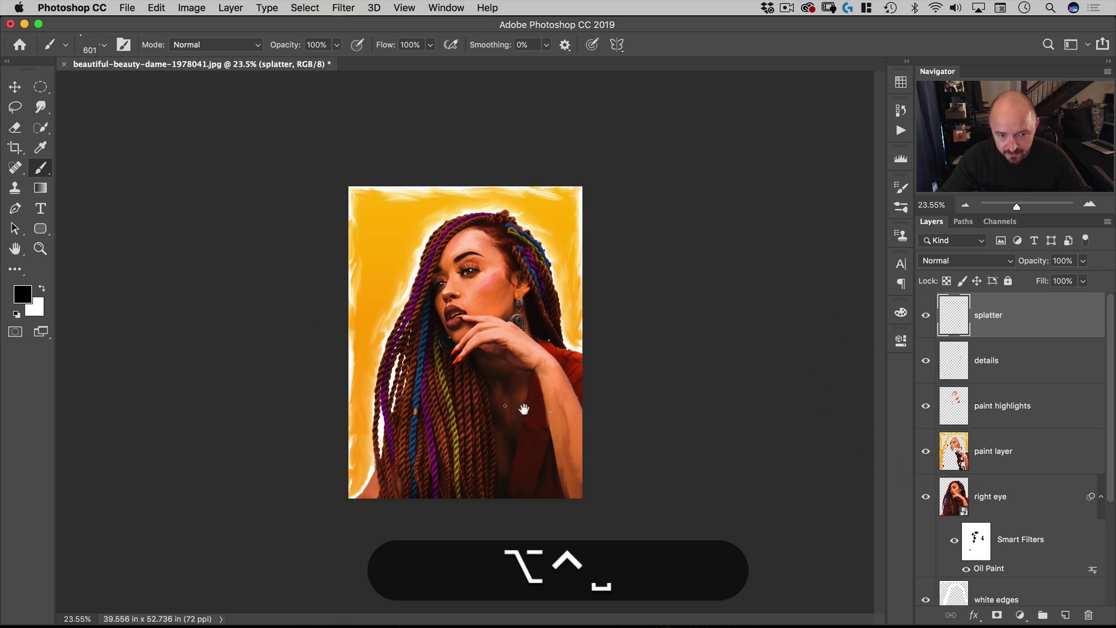
{"action": "left_click_drag", "start_coordinate": [523, 406], "coordinate": [549, 399]}
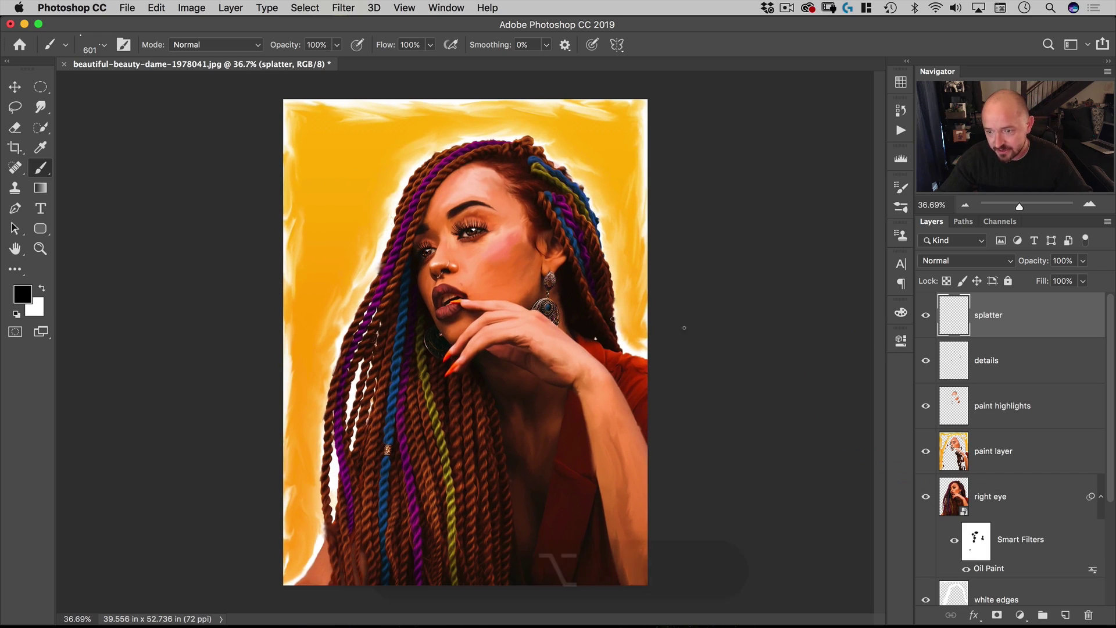
{"action": "left_click", "coordinate": [638, 319], "text": "alt"}
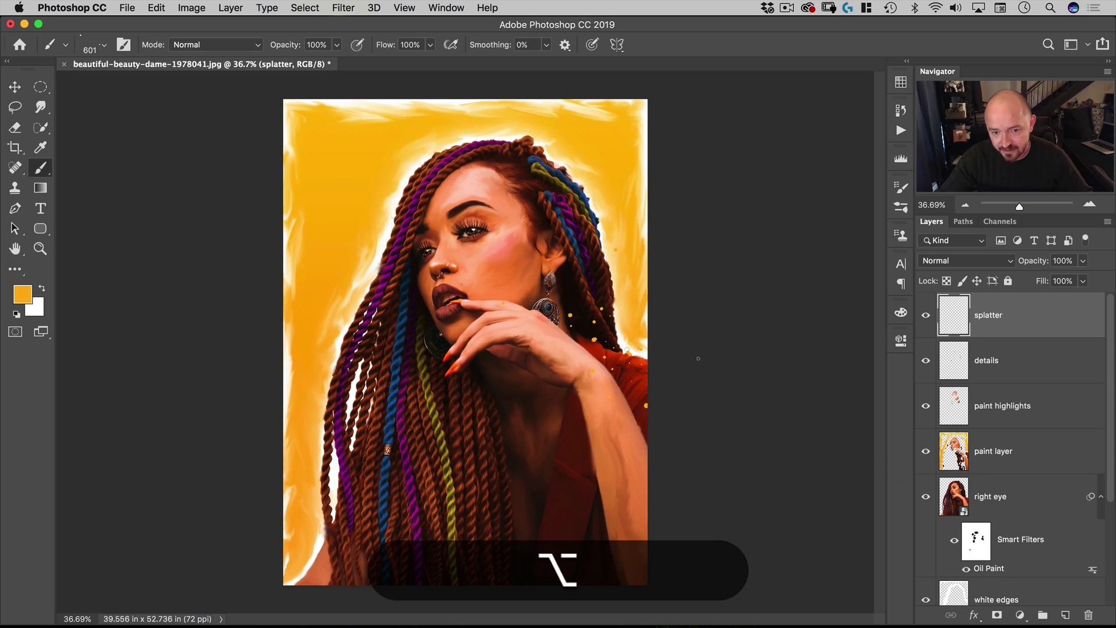
{"action": "left_click", "coordinate": [680, 340]}
{"action": "left_click", "coordinate": [308, 389], "text": "alt"}
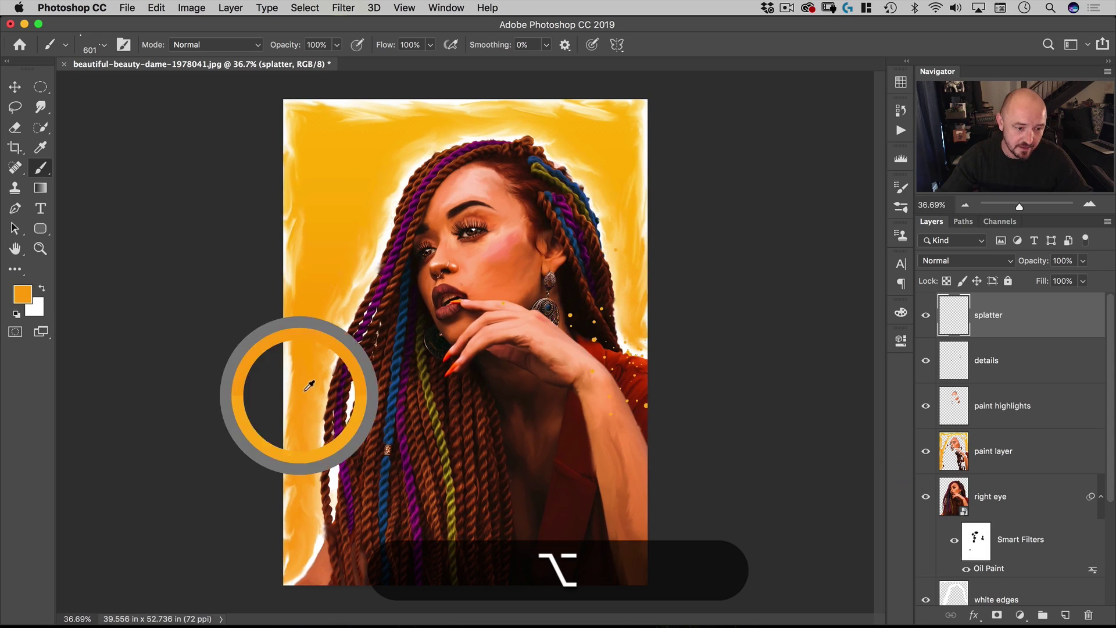
{"action": "left_click", "coordinate": [325, 418]}
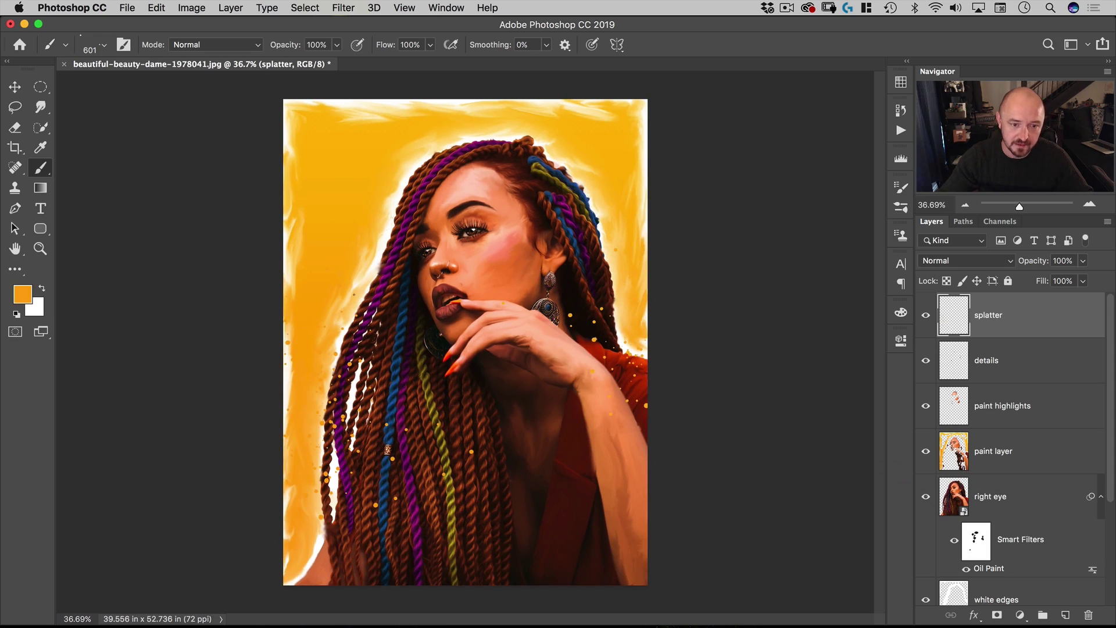
{"action": "key", "text": "alt"}
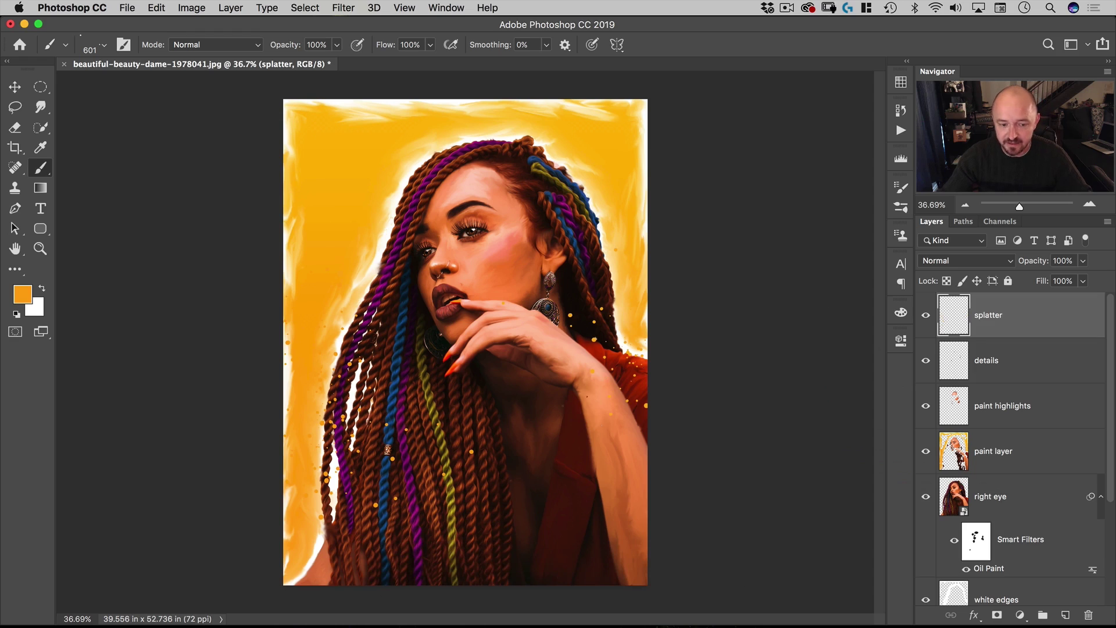
Reduce the brush to 242 px, sample a lighter orange and splatter it over the red sleeve's shoulder and upper arm
{"action": "key", "text": "ctrl+alt"}
{"action": "left_click_drag", "start_coordinate": [556, 380], "coordinate": [505, 392]}
{"action": "left_click", "coordinate": [639, 317], "text": "alt"}
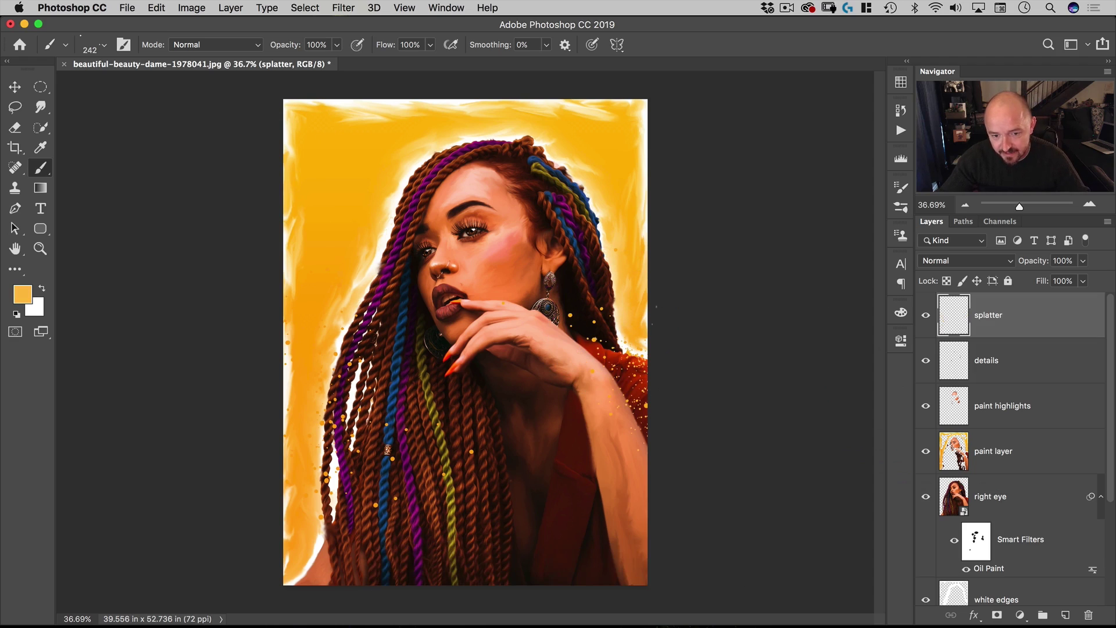
Reduce the brush to 149 px and splatter fine light-orange dots over the braids behind the ear
{"action": "key", "text": "ctrl+alt"}
{"action": "left_click_drag", "start_coordinate": [621, 326], "coordinate": [602, 326]}
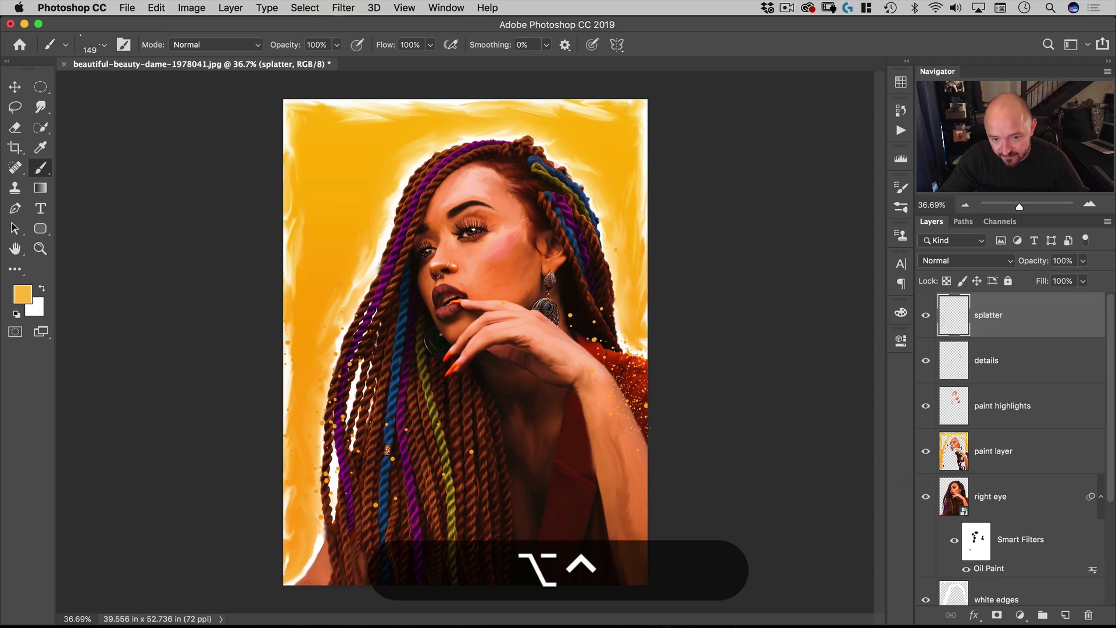
{"action": "left_click_drag", "start_coordinate": [598, 269], "coordinate": [591, 238]}
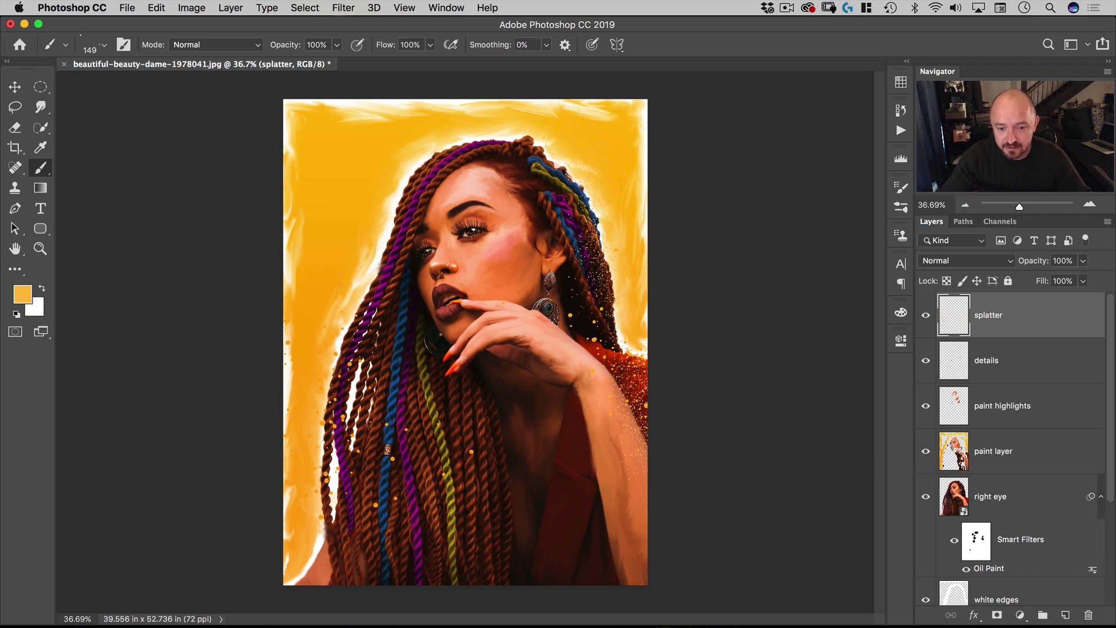
Sample red from the shirt and splatter it over the arm, the lower garment and the portrait's lower-left corner
{"action": "left_click", "coordinate": [605, 350], "text": "alt"}
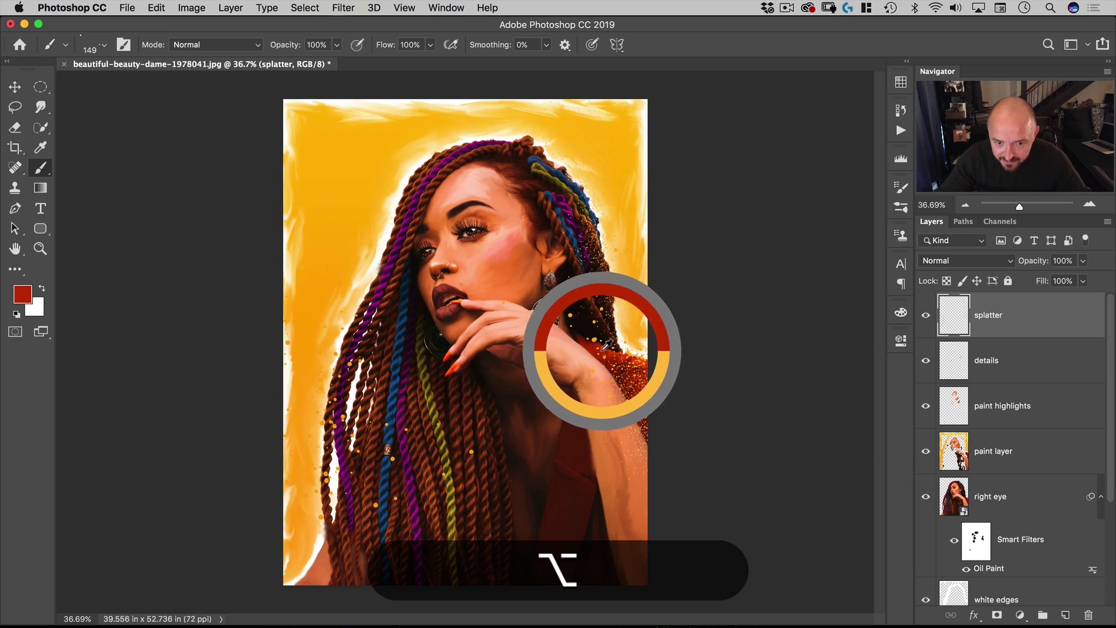
{"action": "left_click_drag", "start_coordinate": [628, 515], "coordinate": [590, 572]}
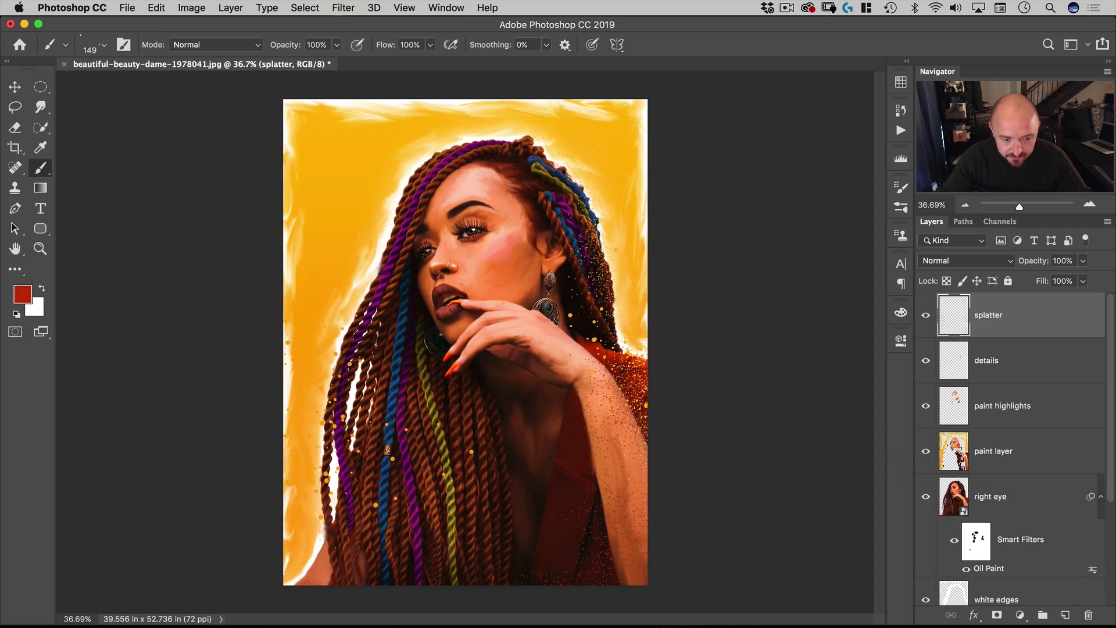
{"action": "left_click", "coordinate": [300, 565]}
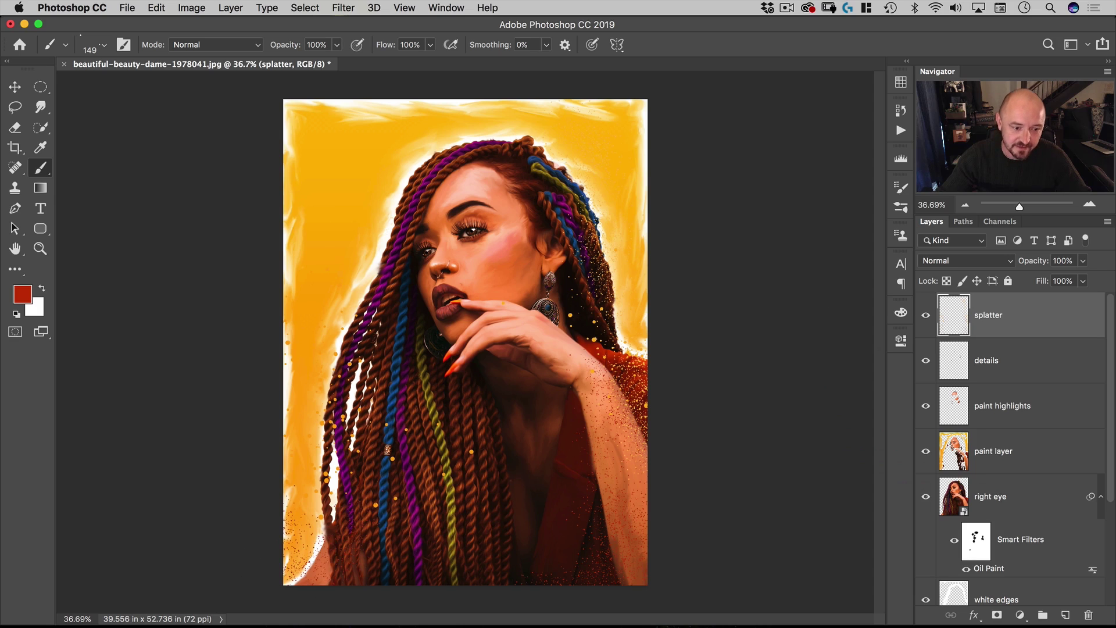
Sample orange and yellow from the background and splatter them over the lower braids and around the top of the hair
{"action": "left_click", "coordinate": [311, 389], "text": "alt"}
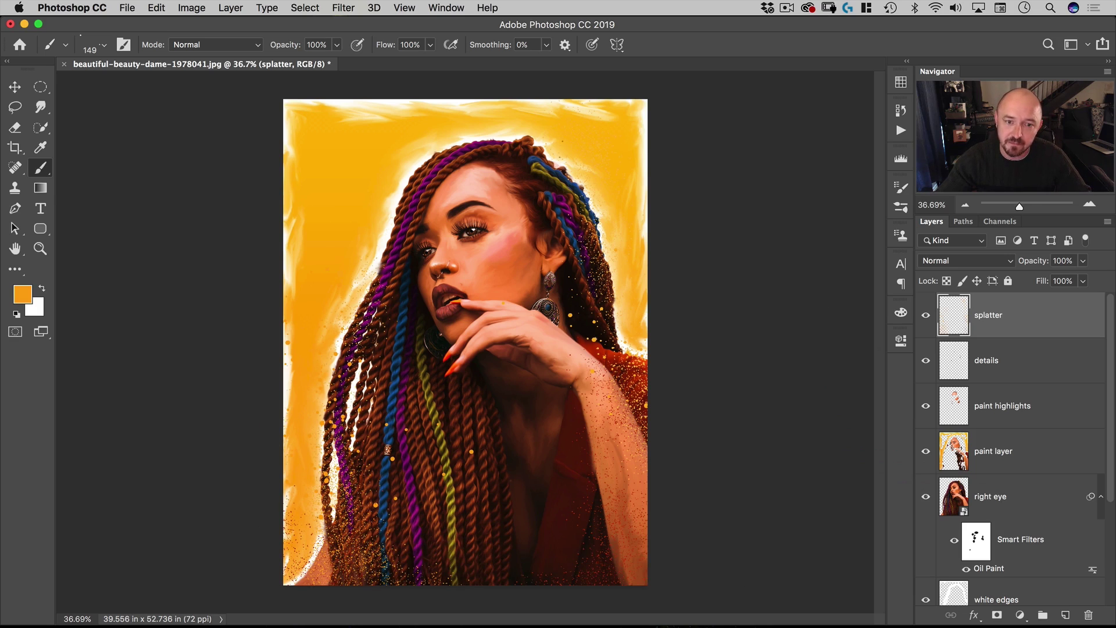
{"action": "left_click", "coordinate": [581, 119], "text": "alt"}
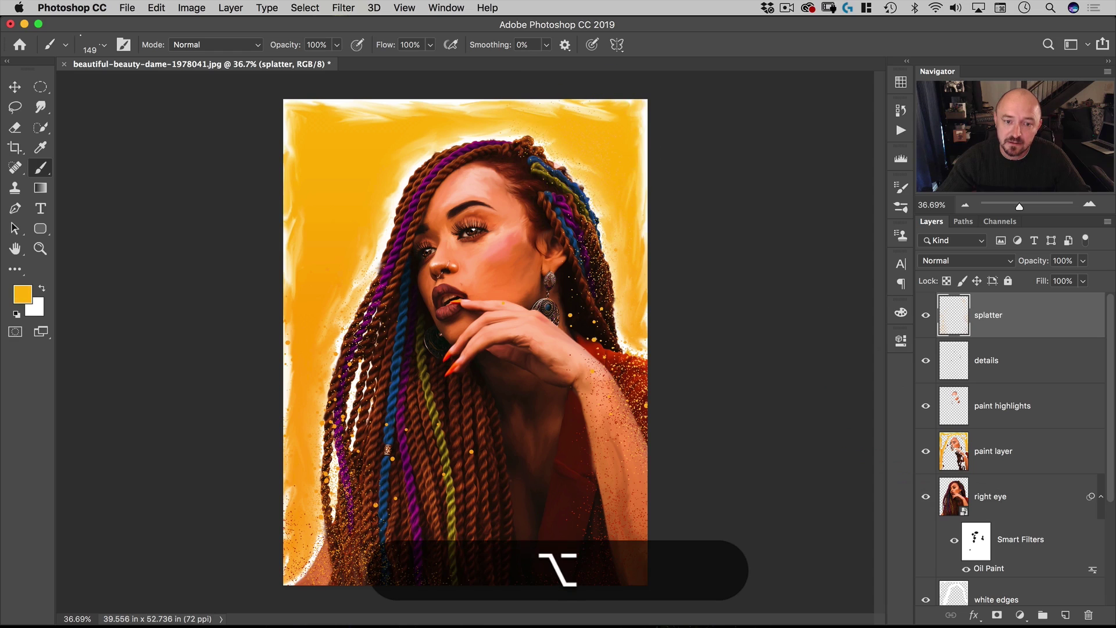
{"action": "left_click_drag", "start_coordinate": [569, 181], "coordinate": [548, 193]}
Brighten the dark blue foreground colour and splatter it around the braids, the lower garment and the lower-left corner
{"action": "left_click", "coordinate": [30, 292]}
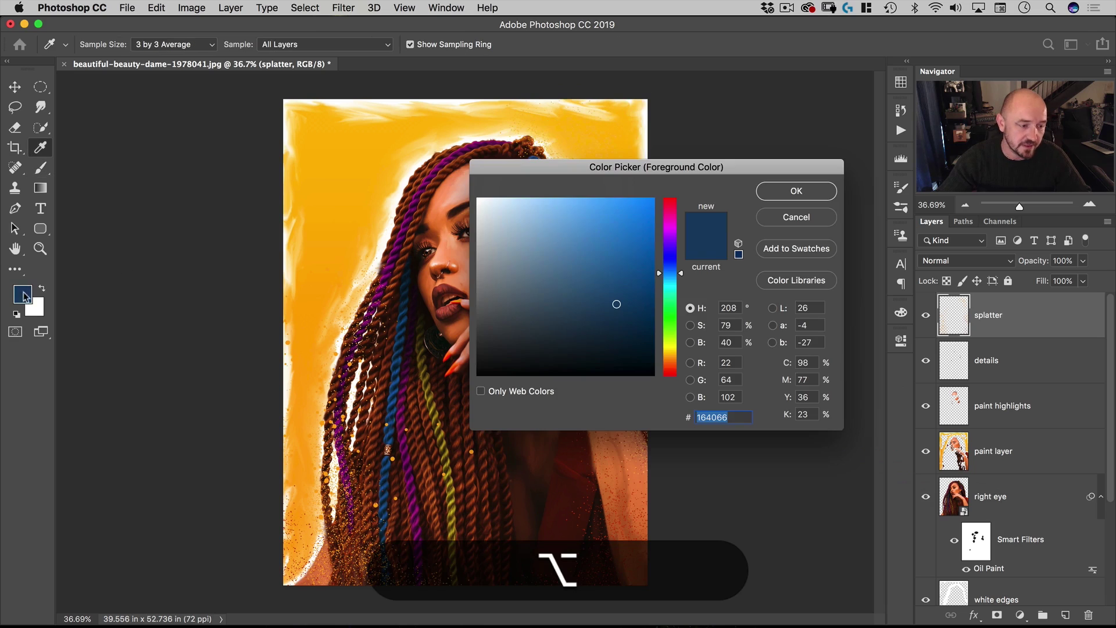
{"action": "left_click", "coordinate": [653, 246]}
{"action": "left_click", "coordinate": [797, 192]}
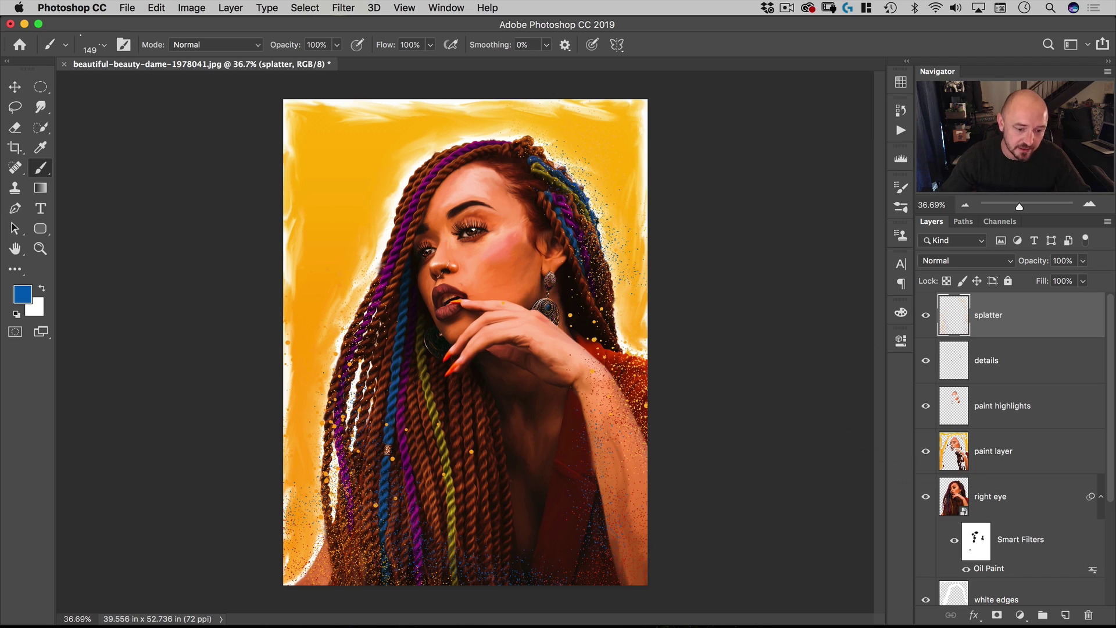
Sample the purple braid, brighten the colour to magenta, splatter it around the hair and garment, and undo the last stroke
{"action": "left_click_drag", "start_coordinate": [414, 409], "coordinate": [406, 395], "text": "alt"}
{"action": "left_click", "coordinate": [23, 295]}
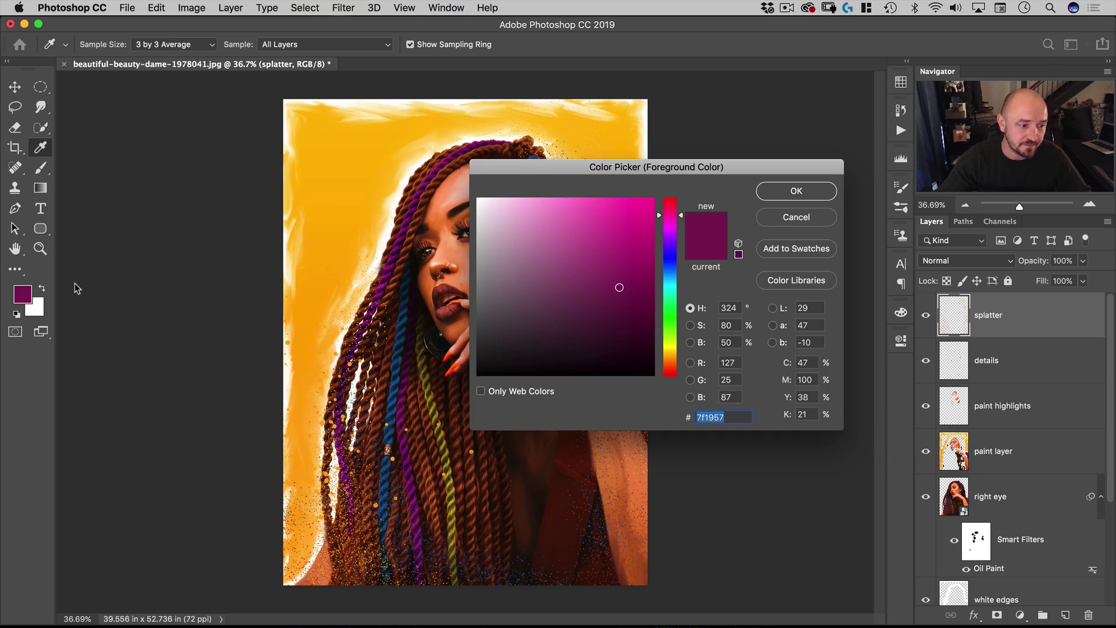
{"action": "left_click", "coordinate": [643, 232]}
{"action": "left_click", "coordinate": [796, 191]}
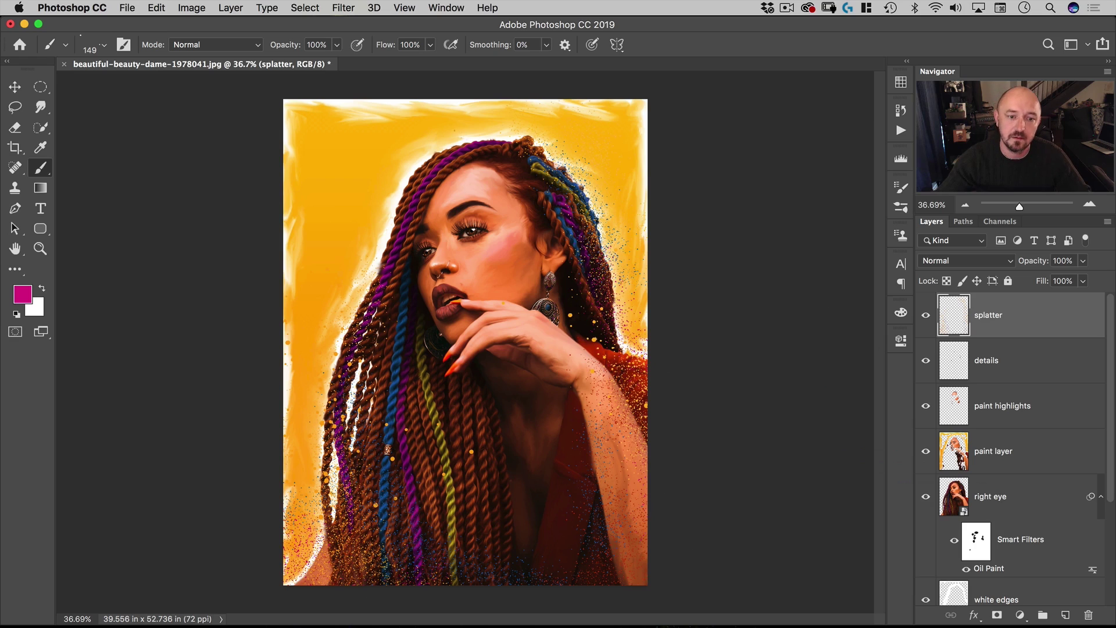
{"action": "key", "text": "super+z"}
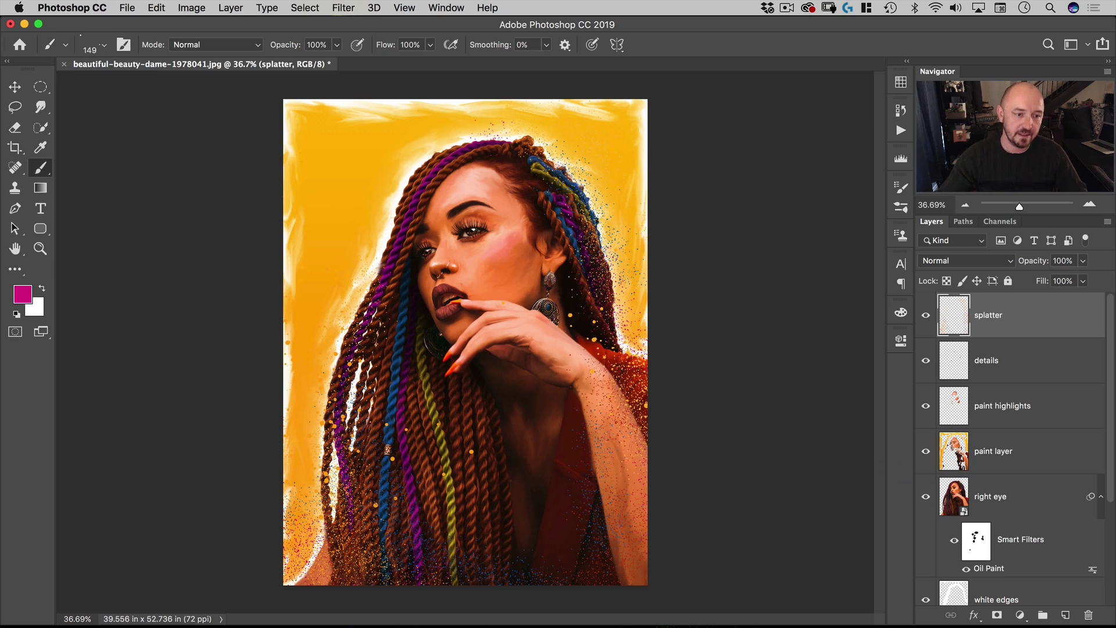
Sample light yellow and splatter larger dots over the upper-left background with a 465 px brush, finishing with the Move tool
{"action": "left_click", "coordinate": [305, 119], "text": "alt"}
{"action": "left_click_drag", "start_coordinate": [314, 152], "coordinate": [379, 143]}
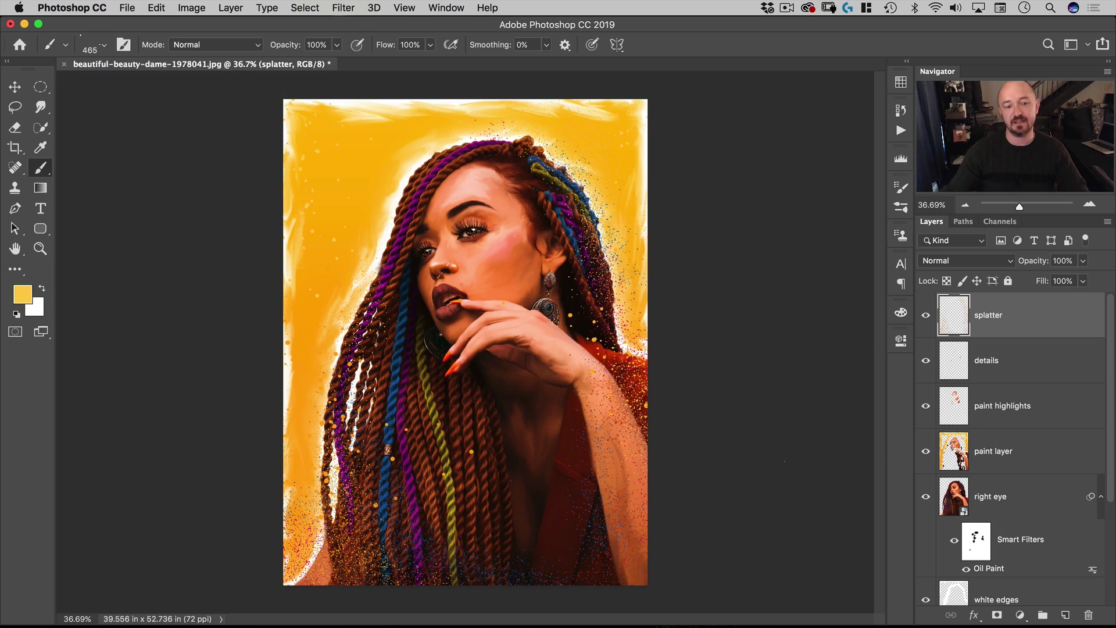
{"action": "key", "text": "v"}
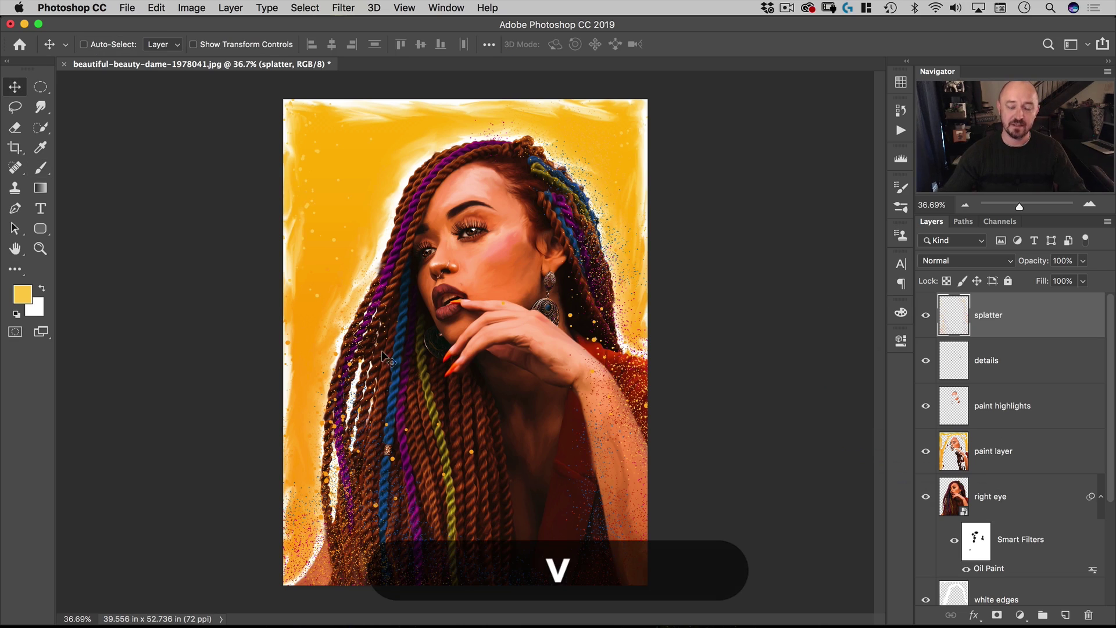
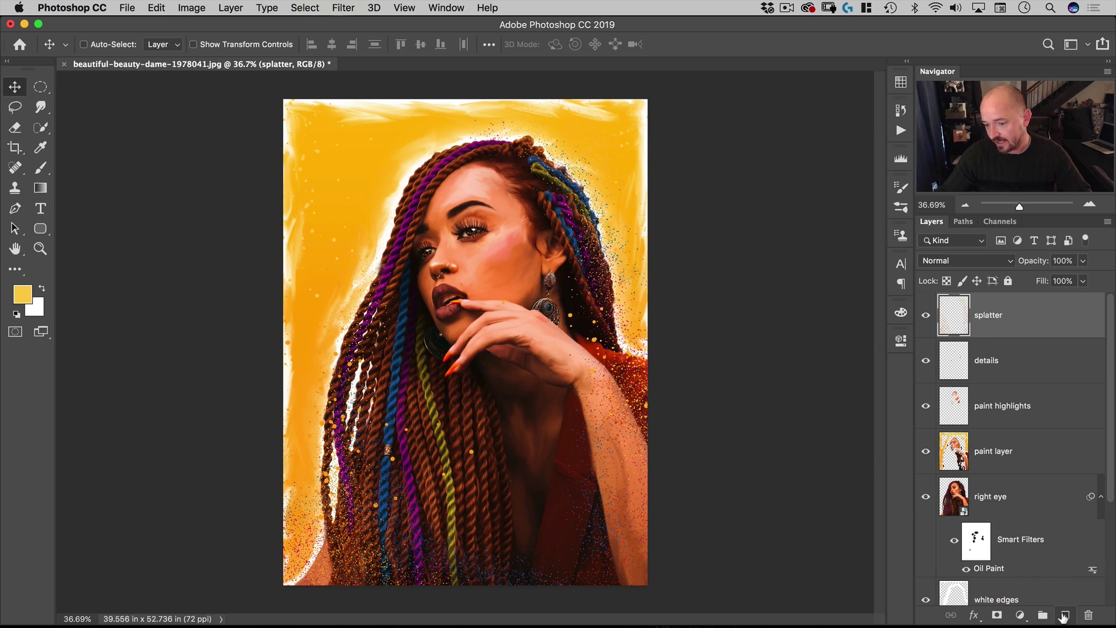
Add a new layer above the splatter layer and name it canvas
{"action": "left_click", "coordinate": [1064, 618]}
{"action": "double_click", "coordinate": [1007, 316]}
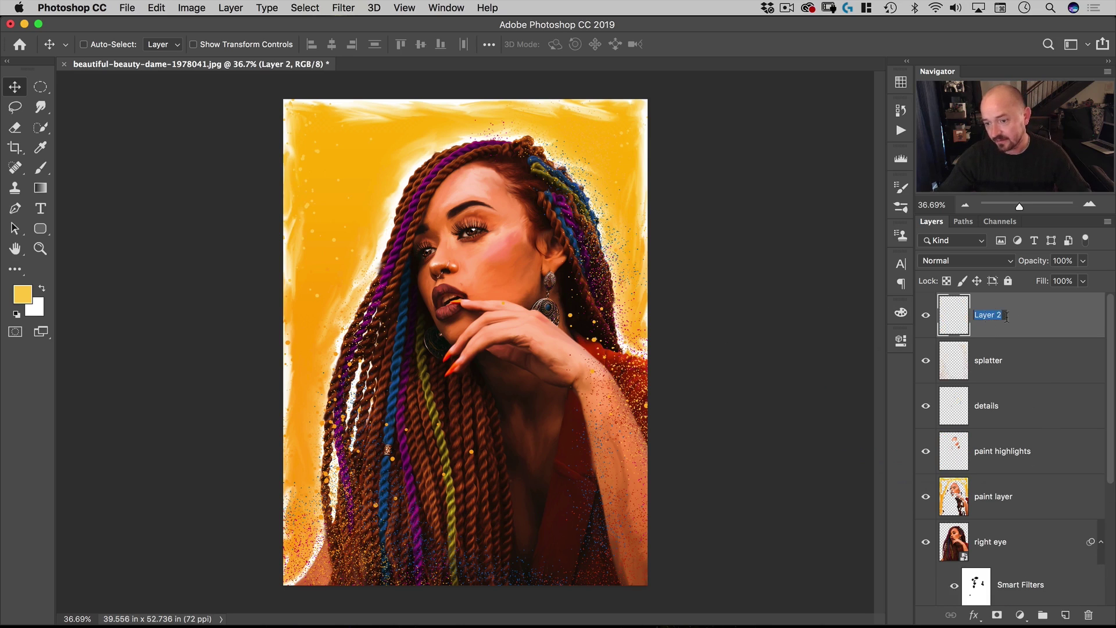
{"action": "type", "text": "cam"}
{"action": "key", "text": "BackSpace"}
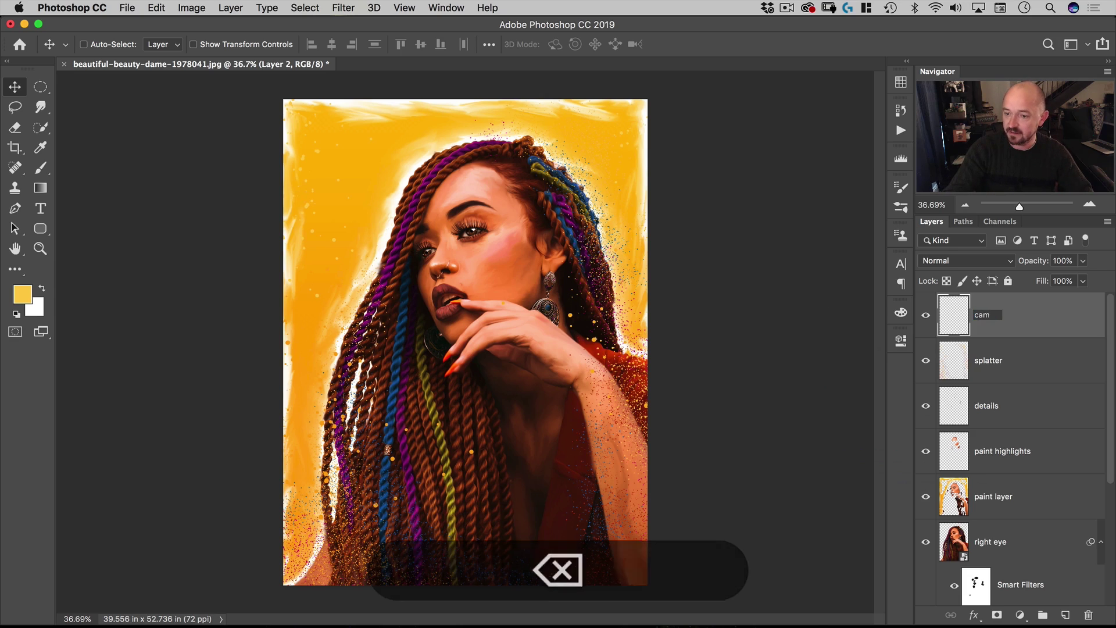
{"action": "type", "text": "nvas"}
{"action": "key", "text": "Return"}
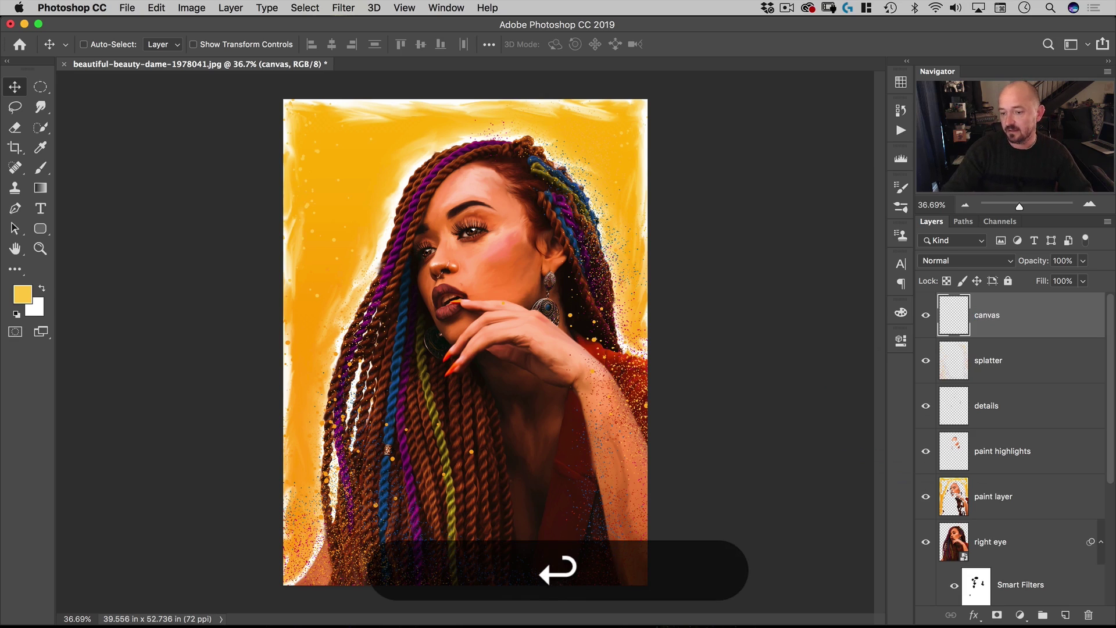
Set the foreground colour to neutral grey with H 0, S 0 and B 50, and fill the canvas layer with it
{"action": "left_click", "coordinate": [22, 293]}
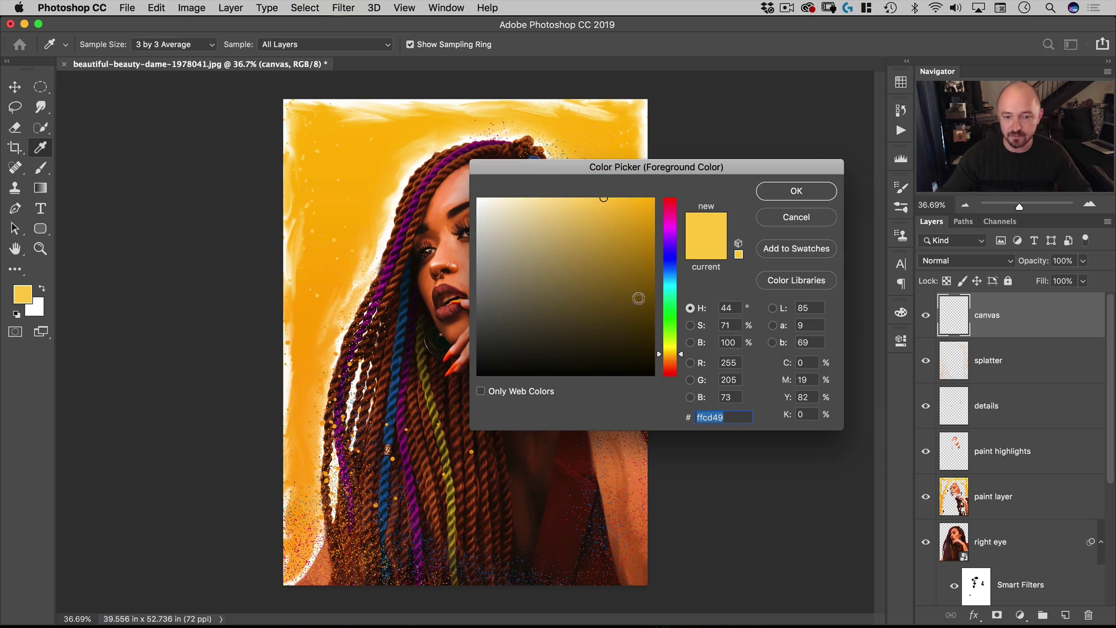
{"action": "left_click", "coordinate": [737, 305]}
{"action": "type", "text": "0"}
{"action": "key", "text": "Tab"}
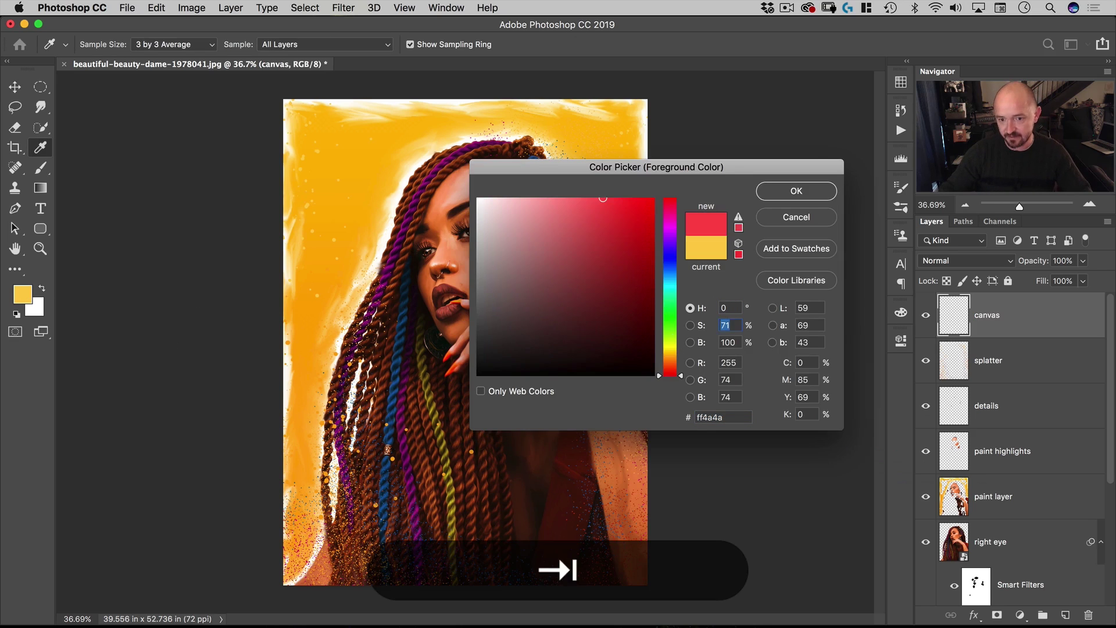
{"action": "type", "text": "0"}
{"action": "key", "text": "Tab"}
{"action": "type", "text": "50"}
{"action": "key", "text": "Return"}
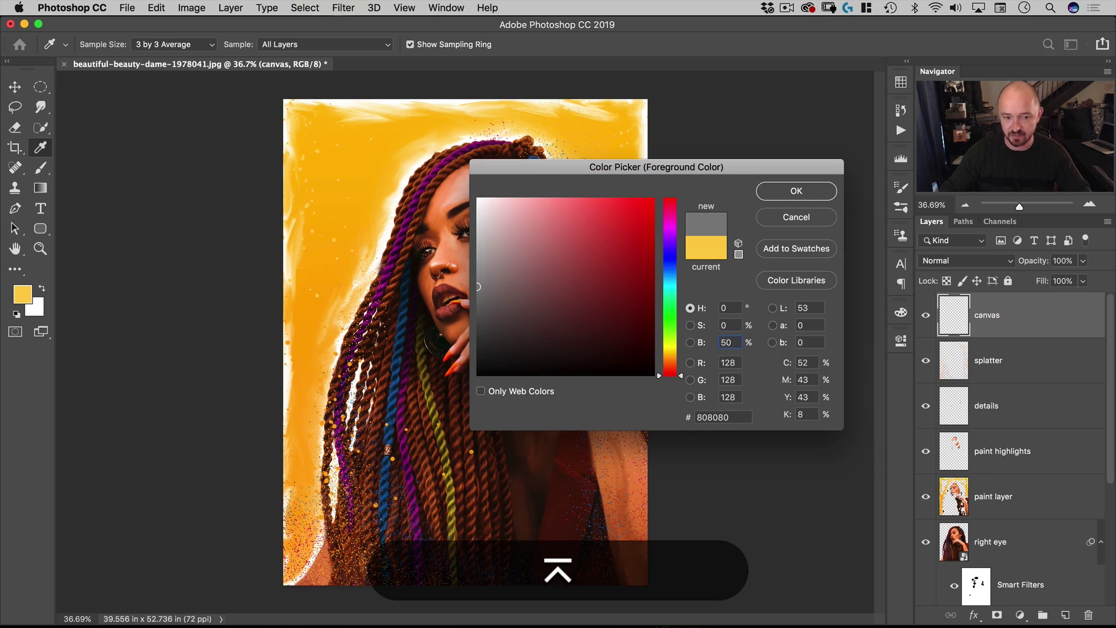
{"action": "key", "text": "alt+BackSpace"}
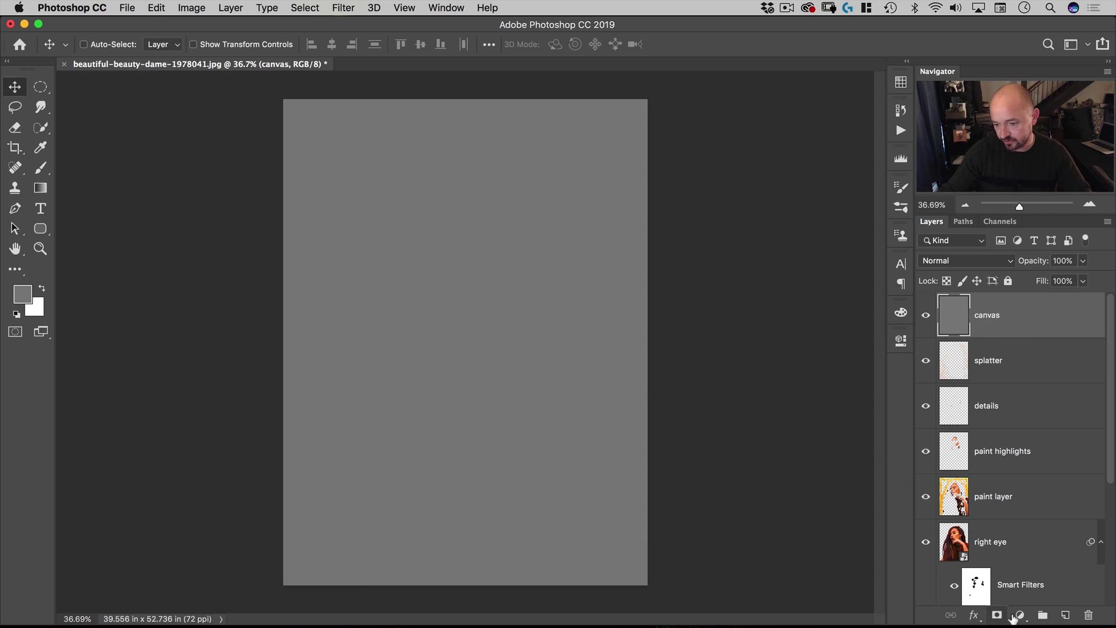
Add a Pattern Overlay effect to the canvas layer
{"action": "left_click", "coordinate": [1020, 615]}
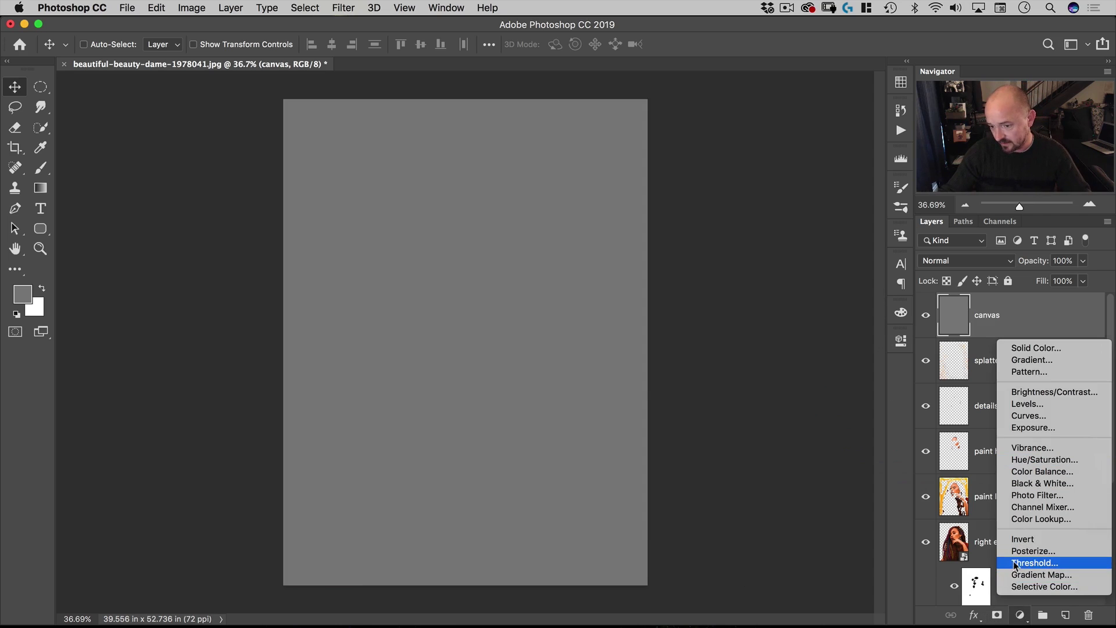
{"action": "left_click", "coordinate": [974, 615]}
{"action": "left_click", "coordinate": [974, 615]}
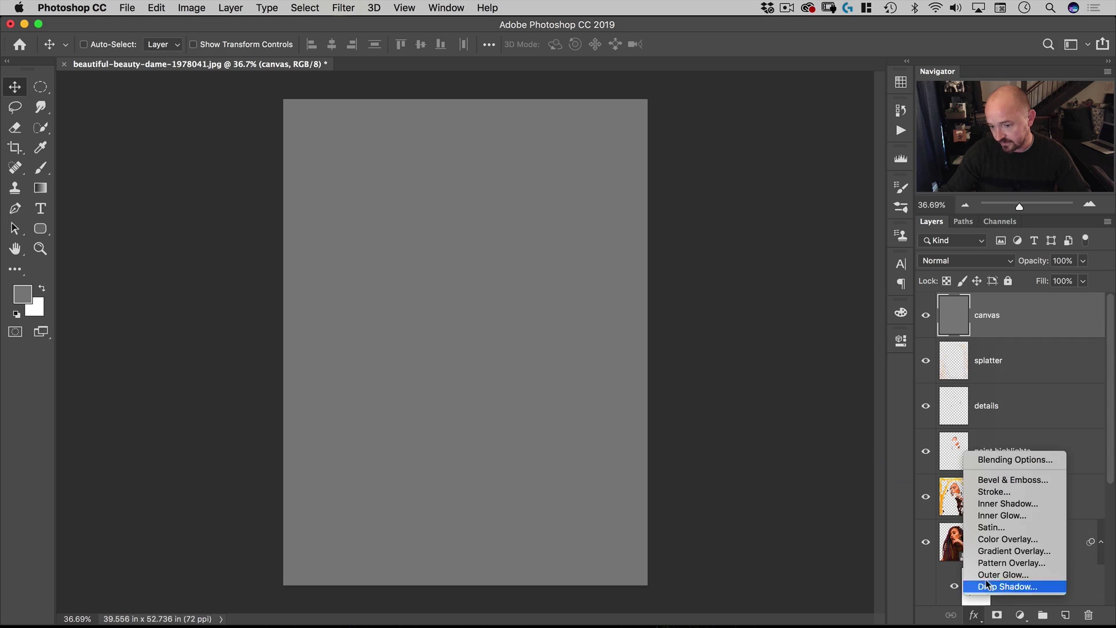
{"action": "left_click", "coordinate": [1011, 563]}
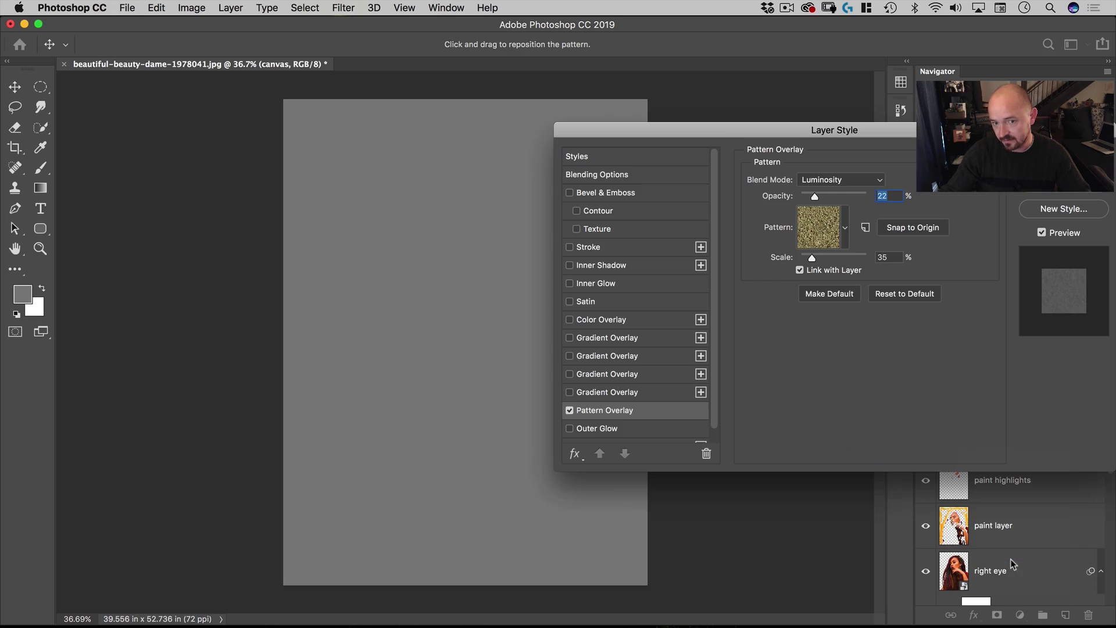
{"action": "left_click_drag", "start_coordinate": [843, 123], "coordinate": [515, 98]}
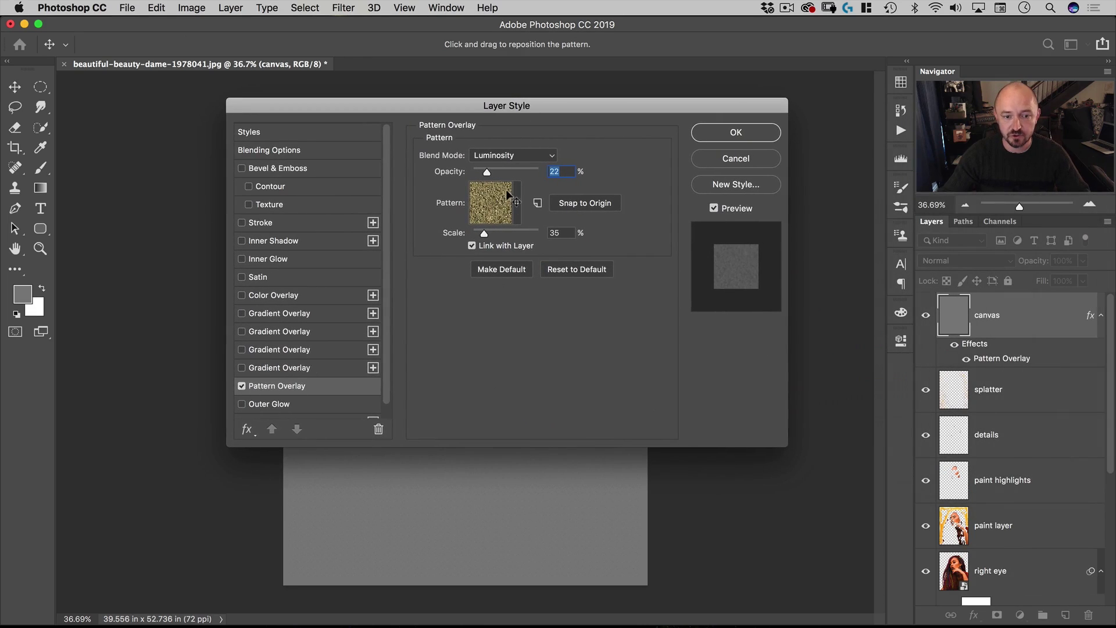
Replace the pattern presets with the Artists Brushes Canvas set without saving the current ones, and choose its second pattern for the overlay
{"action": "left_click", "coordinate": [515, 203]}
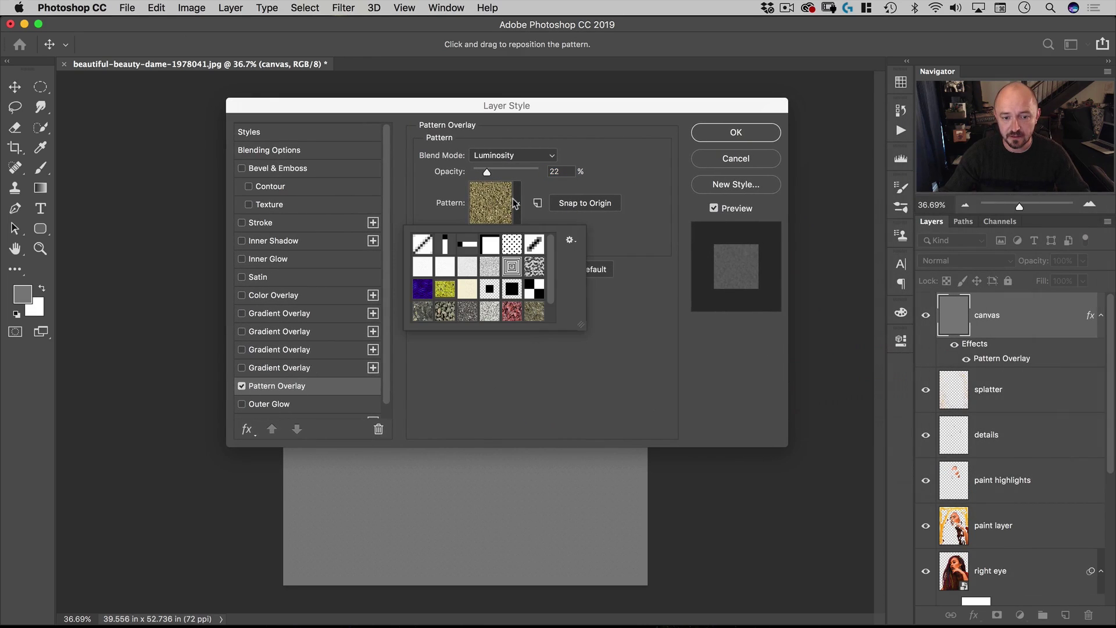
{"action": "left_click", "coordinate": [570, 239]}
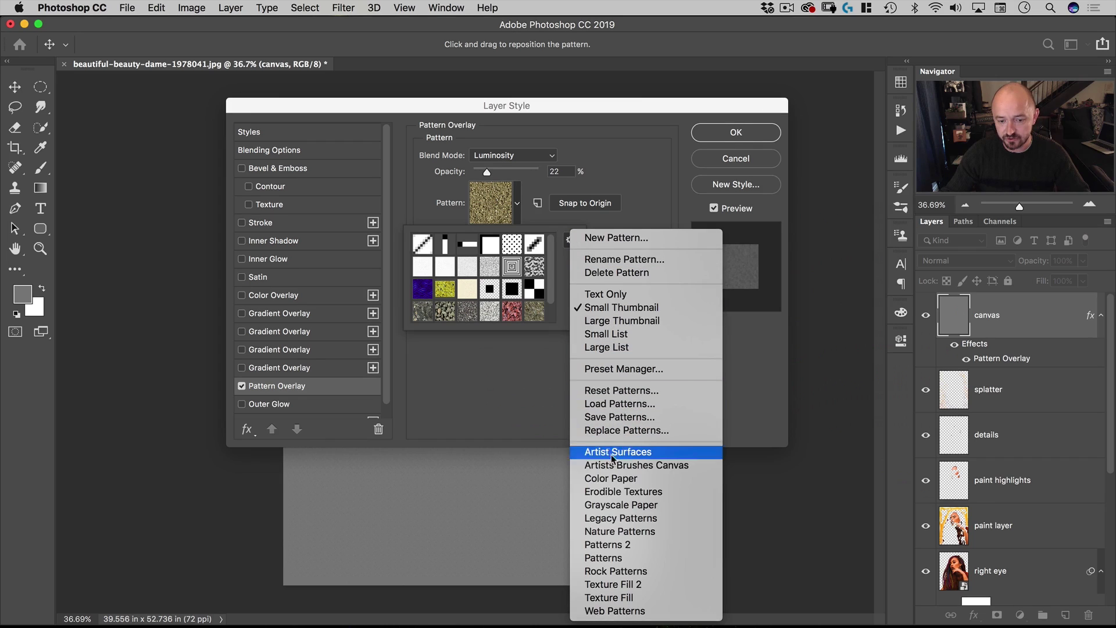
{"action": "left_click", "coordinate": [654, 467]}
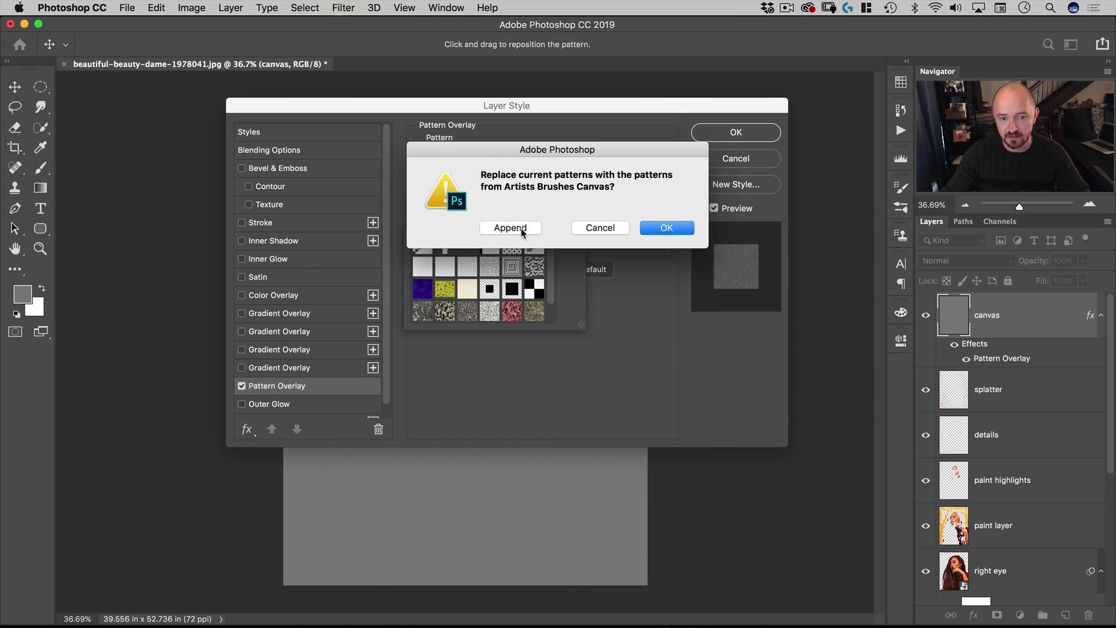
{"action": "left_click", "coordinate": [654, 229]}
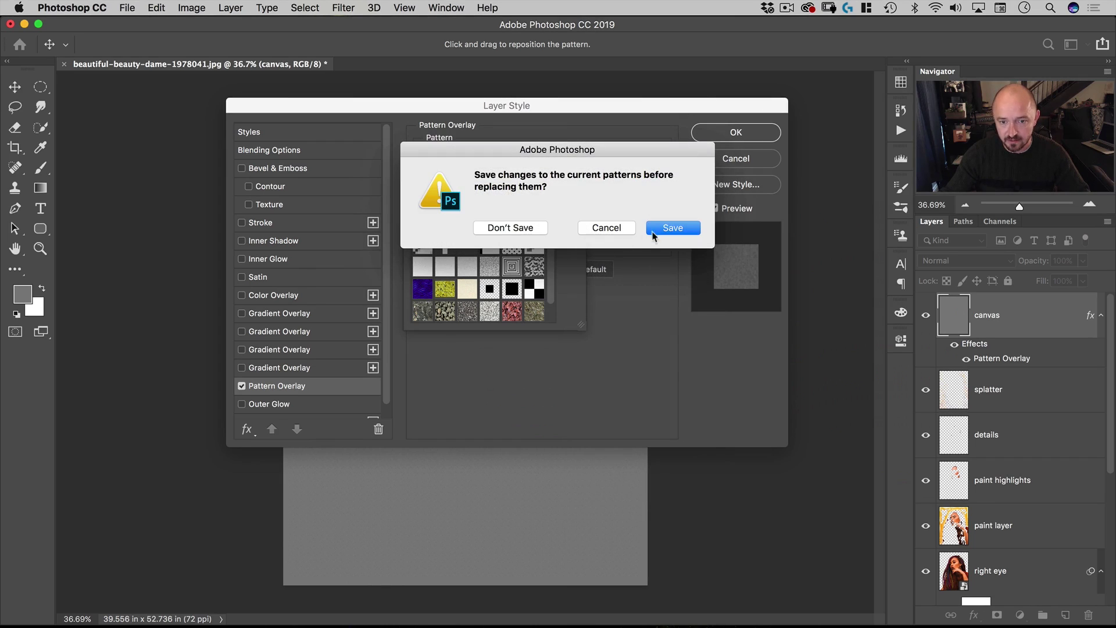
{"action": "left_click", "coordinate": [510, 227]}
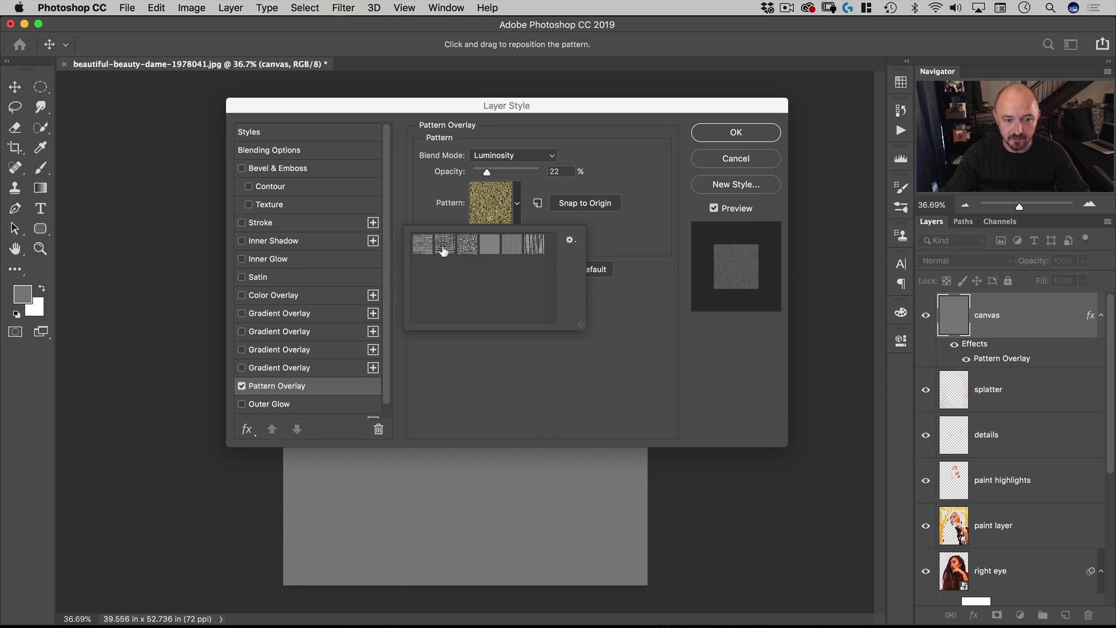
{"action": "left_click", "coordinate": [444, 247]}
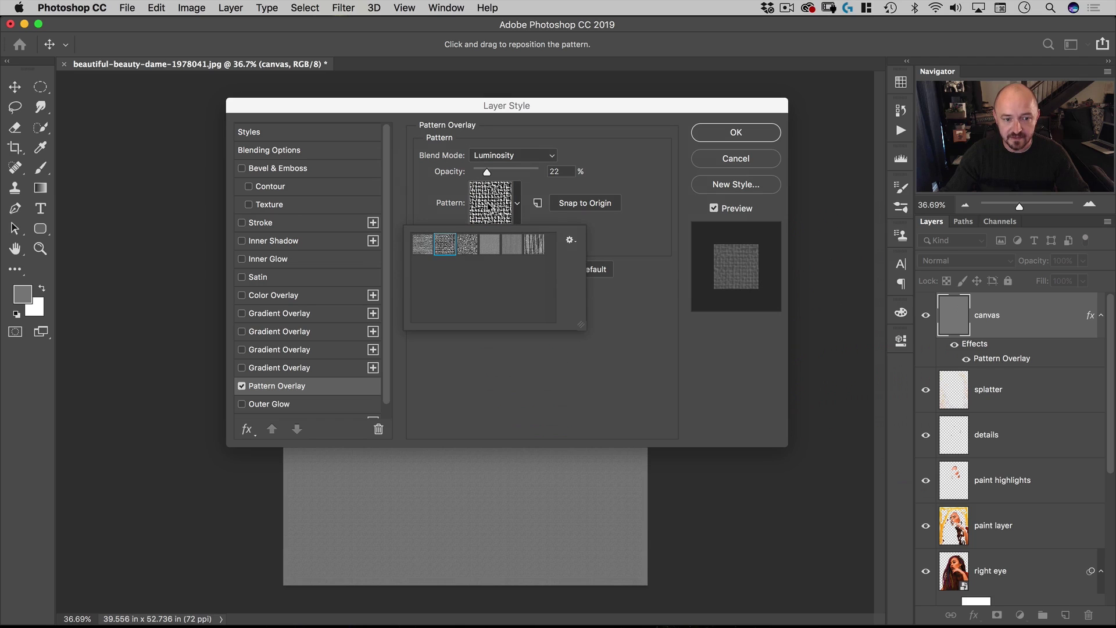
{"action": "left_click", "coordinate": [424, 244]}
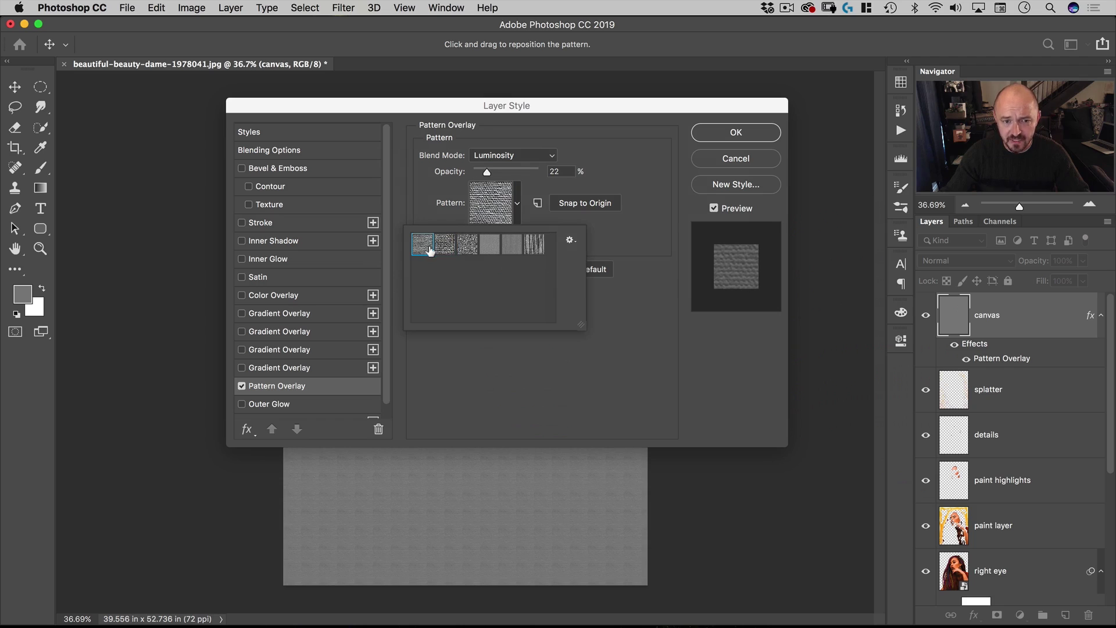
{"action": "left_click", "coordinate": [445, 247]}
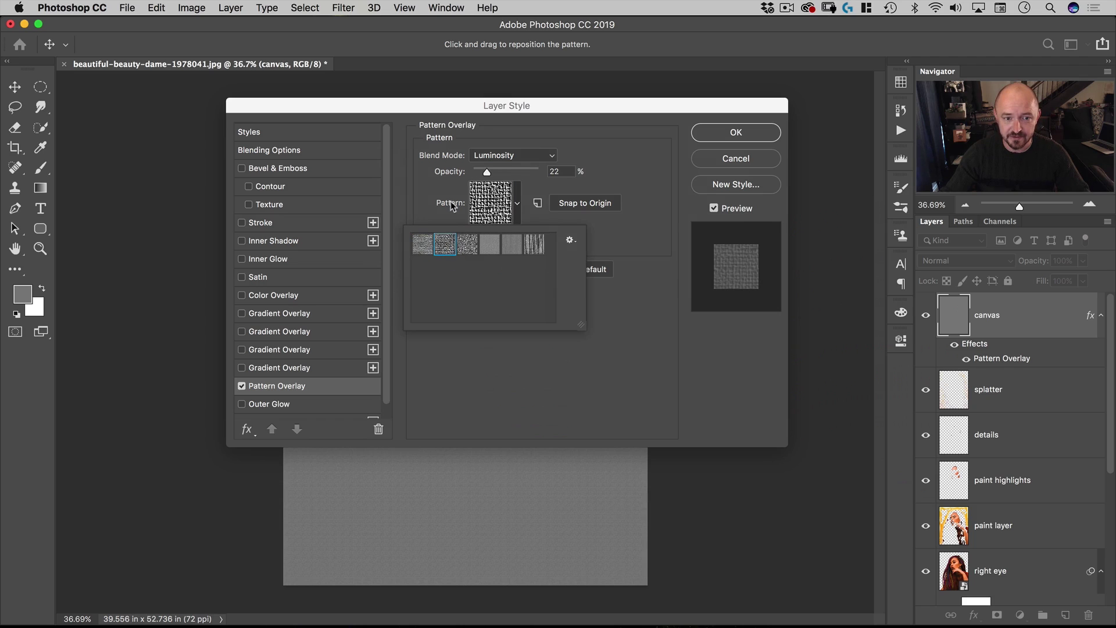
Set the pattern overlay to Normal blend mode, 100% opacity and 85% scale, and apply the layer style
{"action": "left_click", "coordinate": [505, 156]}
{"action": "left_click", "coordinate": [505, 155]}
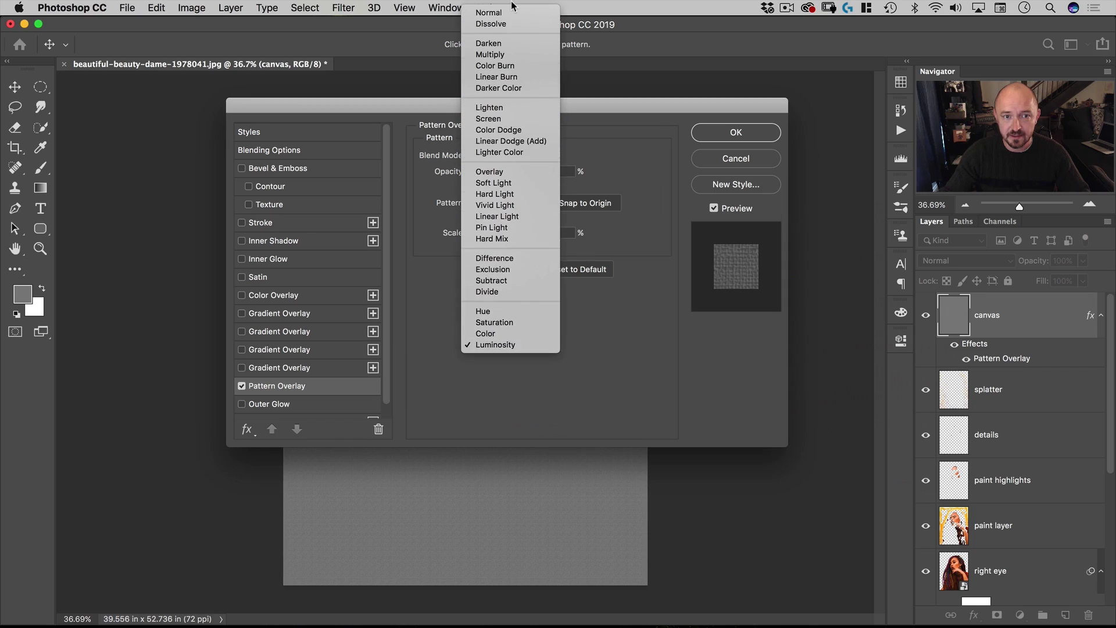
{"action": "left_click", "coordinate": [511, 12]}
{"action": "left_click", "coordinate": [583, 168]}
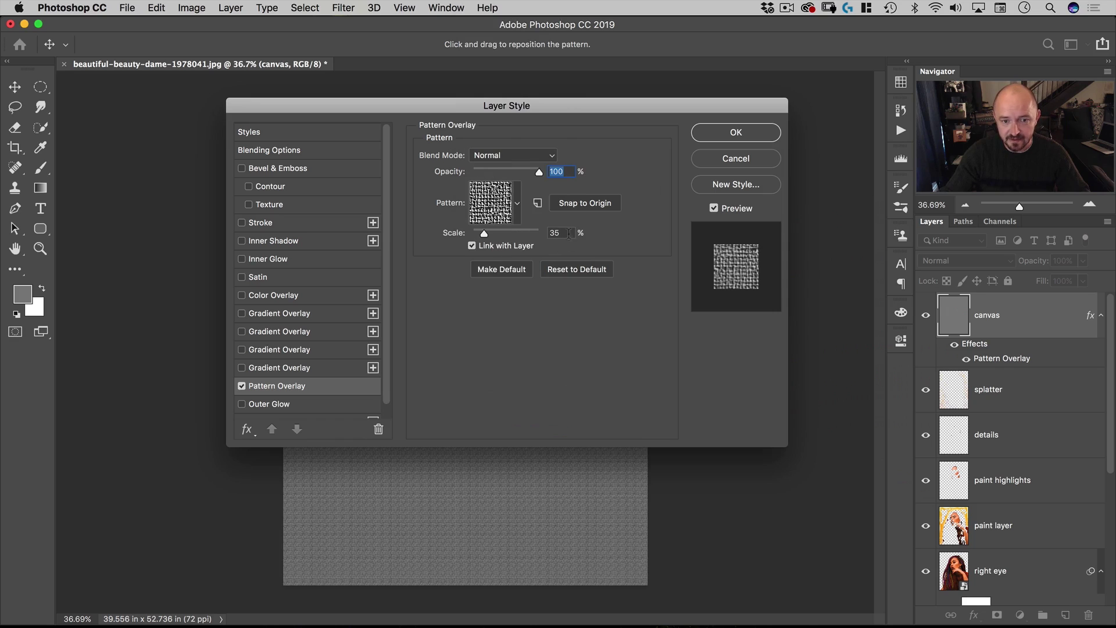
{"action": "left_click", "coordinate": [555, 233]}
{"action": "type", "text": "85"}
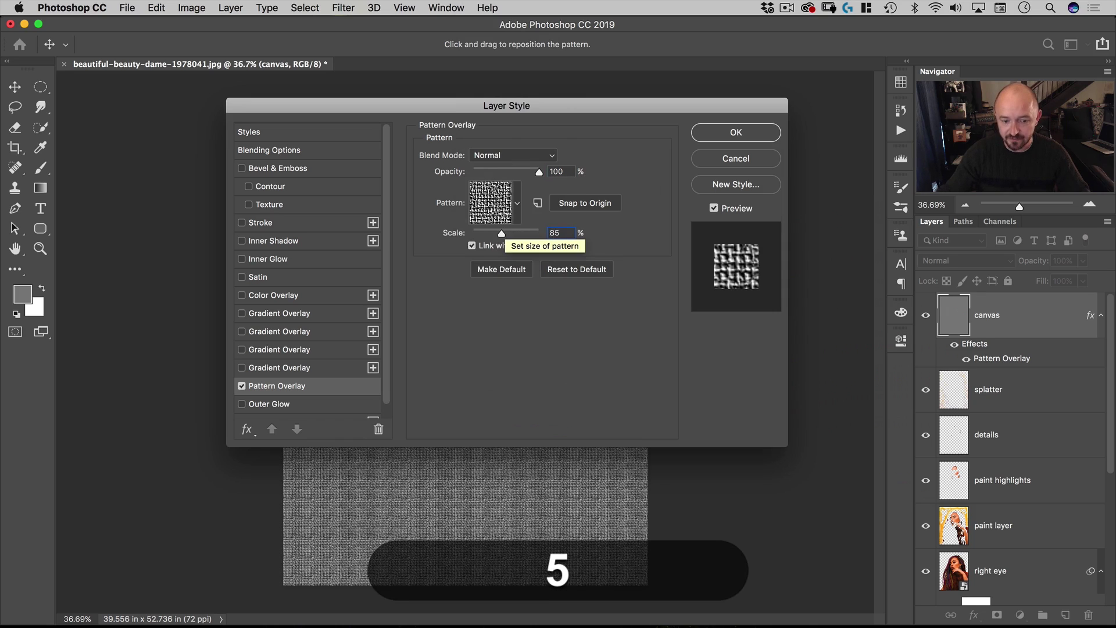
{"action": "left_click", "coordinate": [727, 132]}
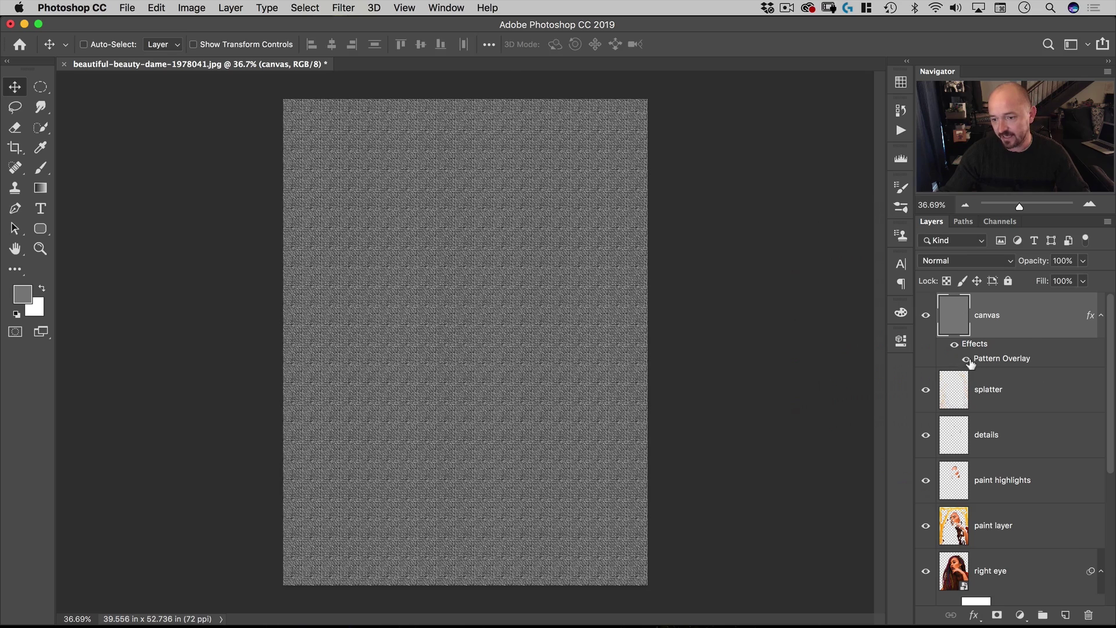
Create a blank layer between splatter and canvas, and merge the canvas layer down into it to rasterize the pattern effect
{"action": "left_click", "coordinate": [1016, 385]}
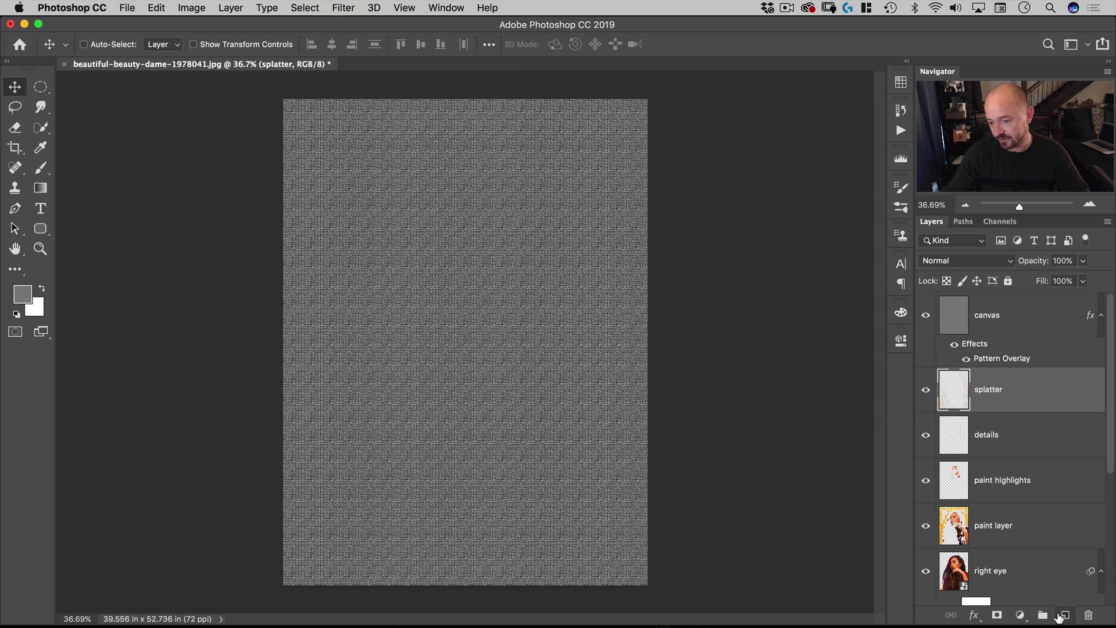
{"action": "left_click", "coordinate": [1065, 615]}
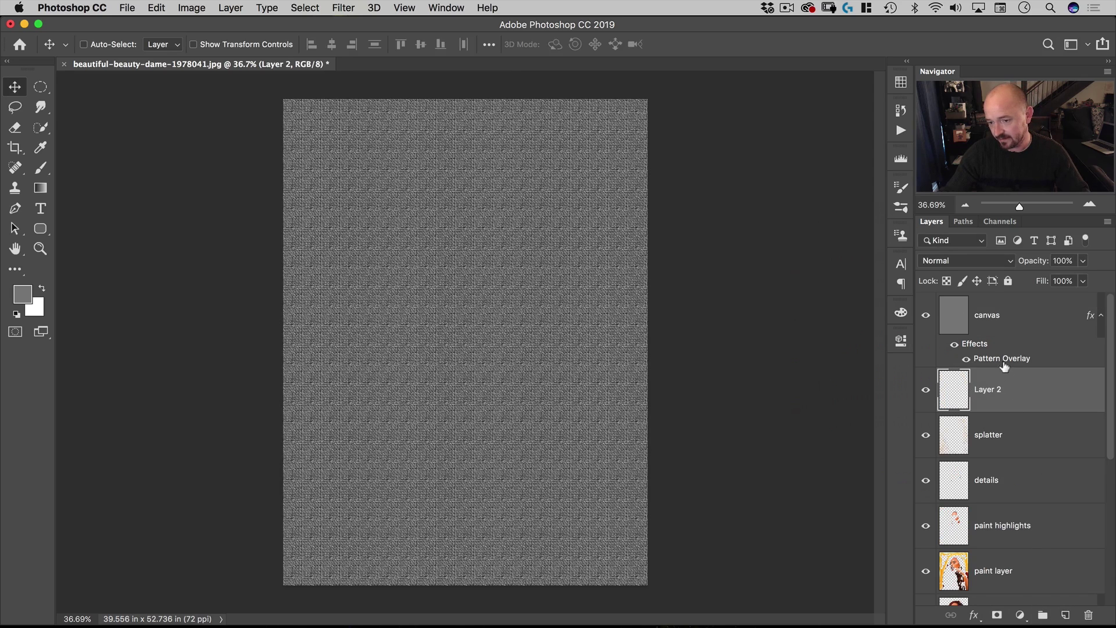
{"action": "left_click", "coordinate": [1013, 319]}
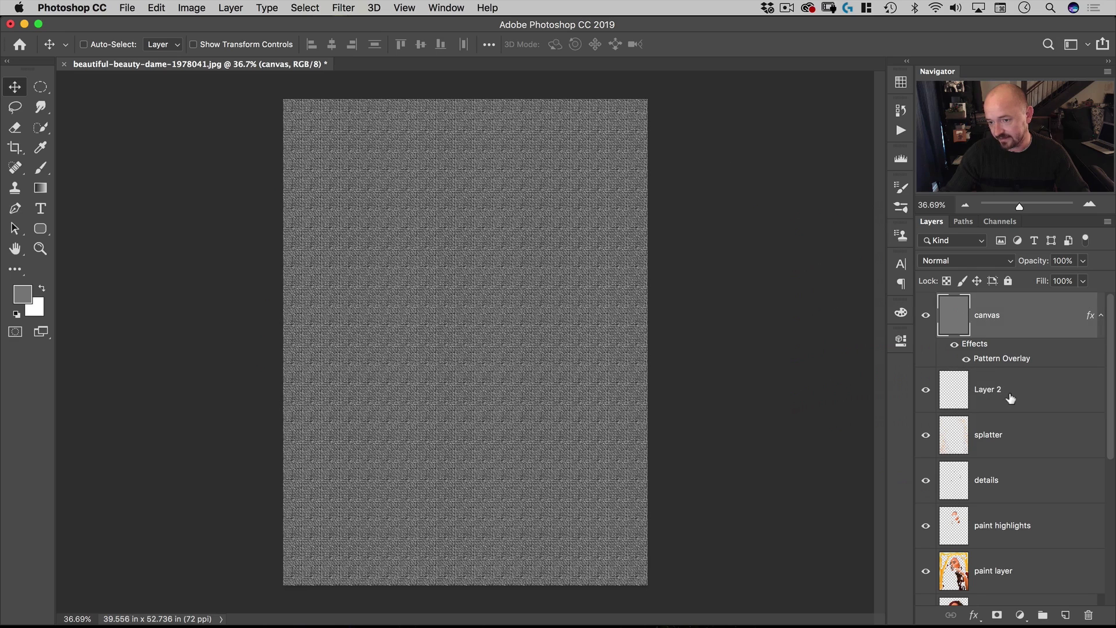
{"action": "left_click", "coordinate": [983, 394]}
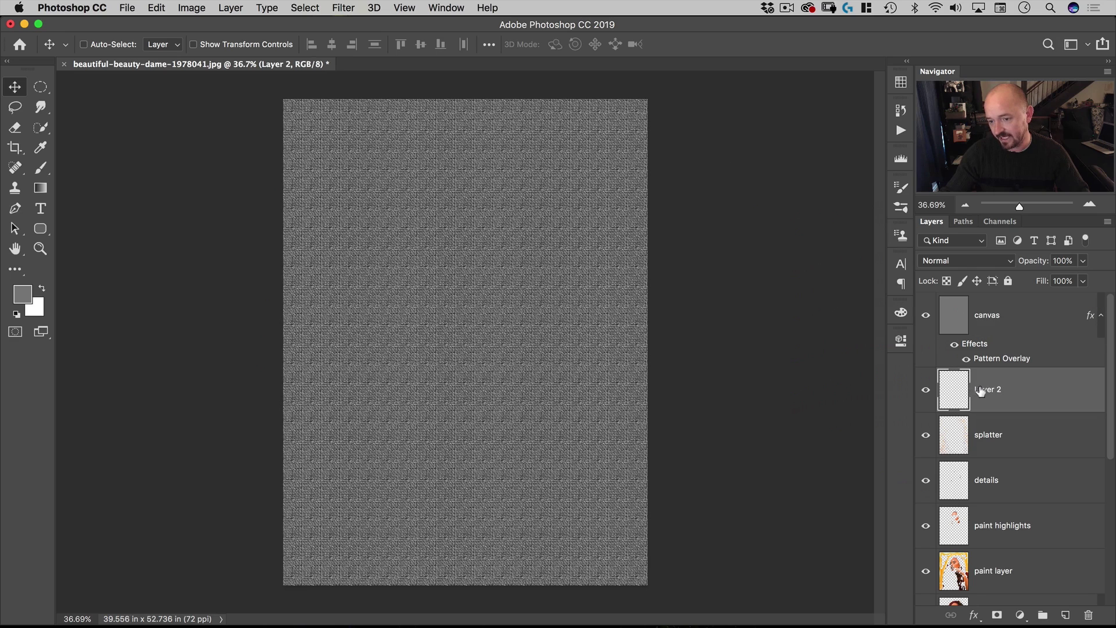
{"action": "left_click", "coordinate": [1003, 324], "text": "shift"}
{"action": "key", "text": "super+e"}
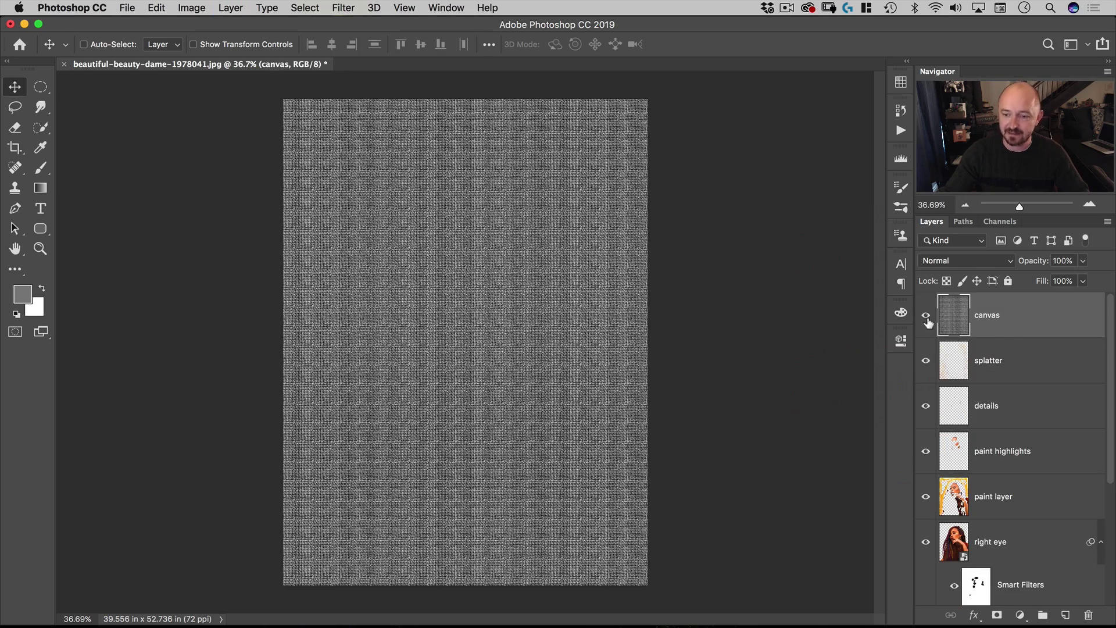
{"action": "left_click", "coordinate": [927, 318]}
{"action": "left_click", "coordinate": [926, 318]}
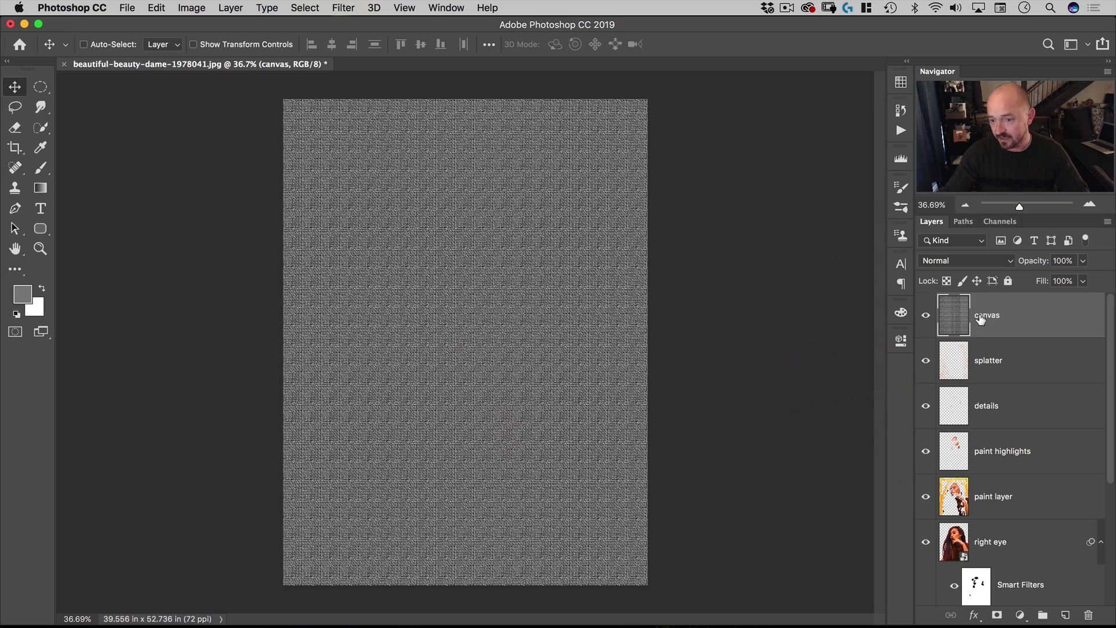
{"action": "double_click", "coordinate": [981, 318]}
{"action": "left_click", "coordinate": [1027, 323]}
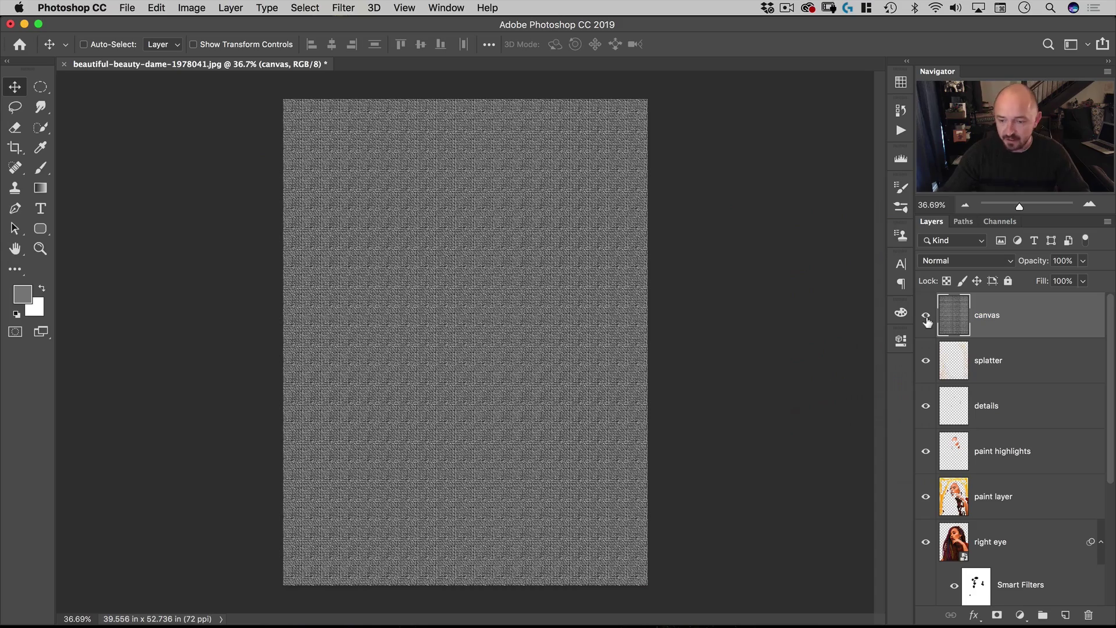
Blend the canvas texture layer over the portrait with Soft Light at 30% opacity and inspect the weave on the face
{"action": "left_click", "coordinate": [956, 261]}
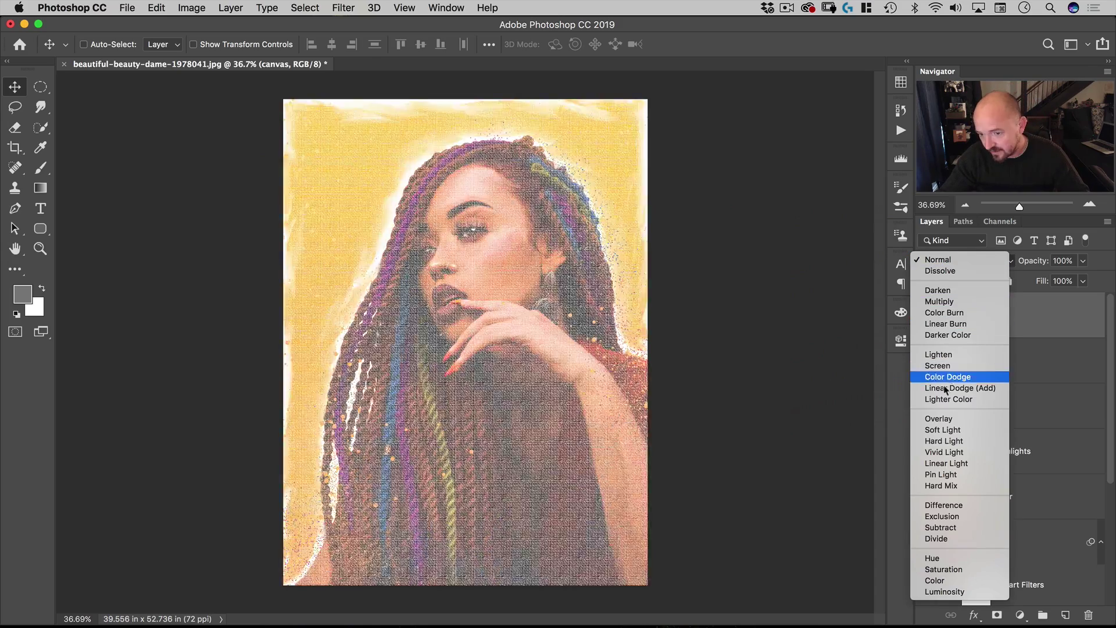
{"action": "left_click", "coordinate": [944, 431]}
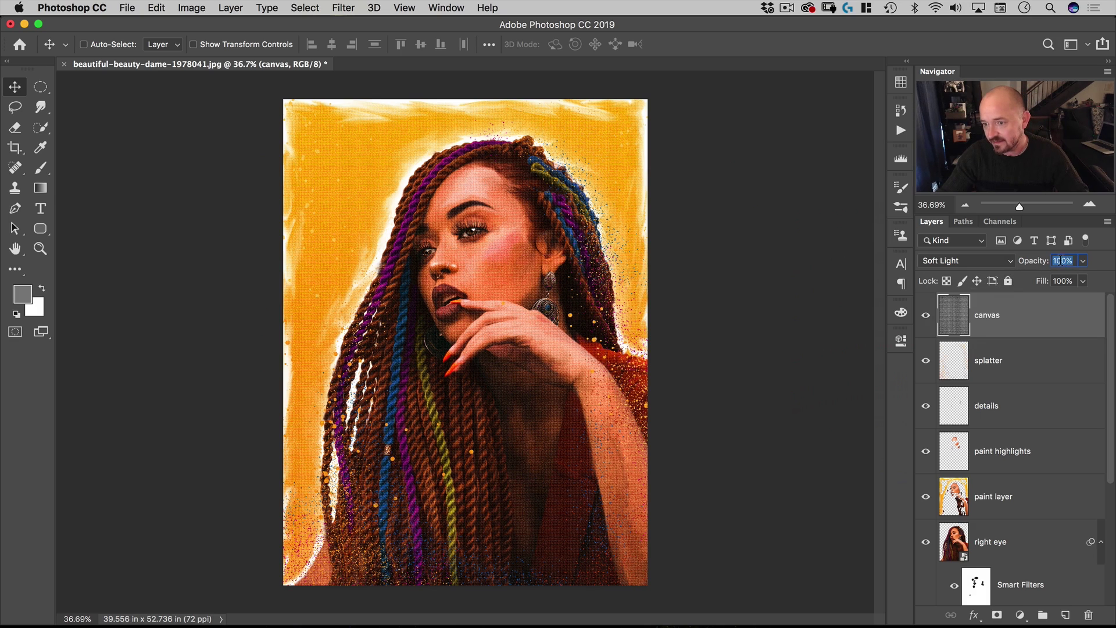
{"action": "type", "text": "30"}
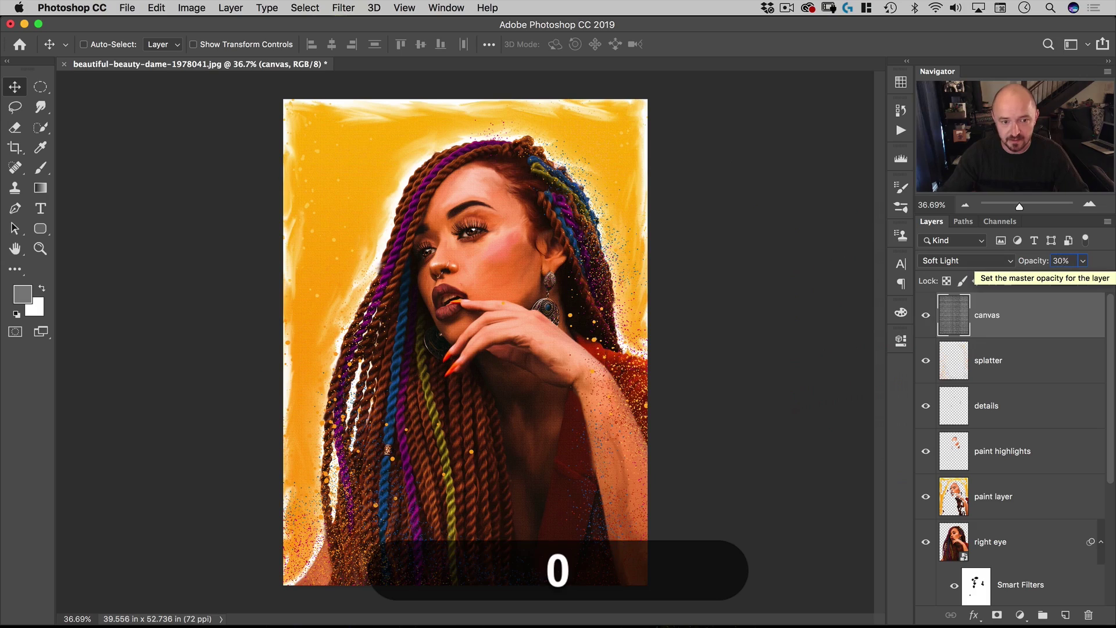
{"action": "key", "text": "super+space"}
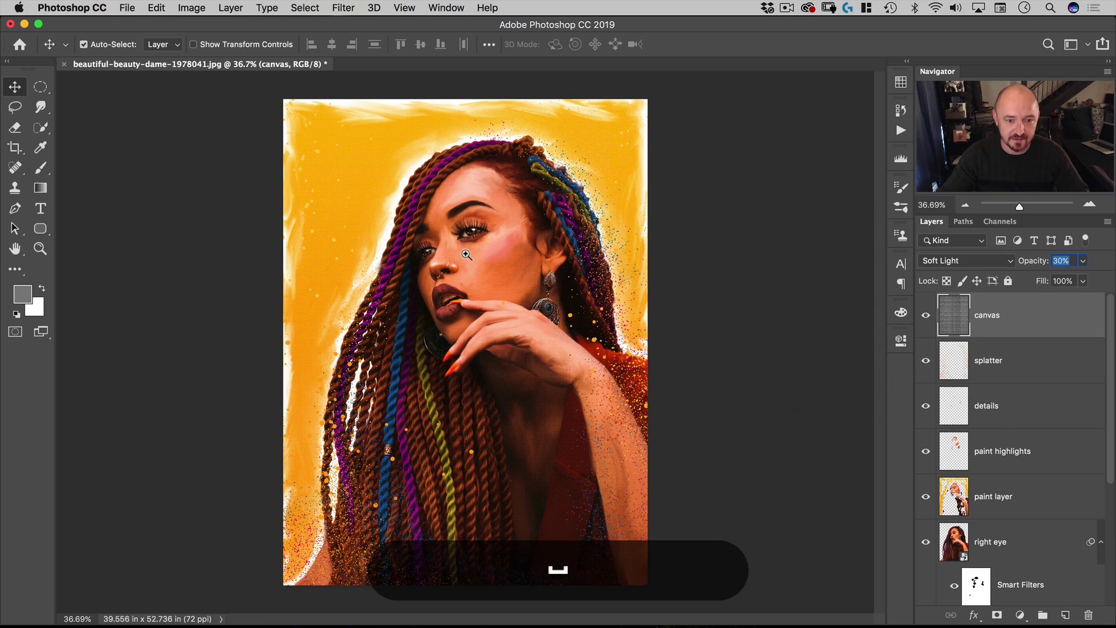
{"action": "left_click_drag", "start_coordinate": [466, 254], "coordinate": [508, 229]}
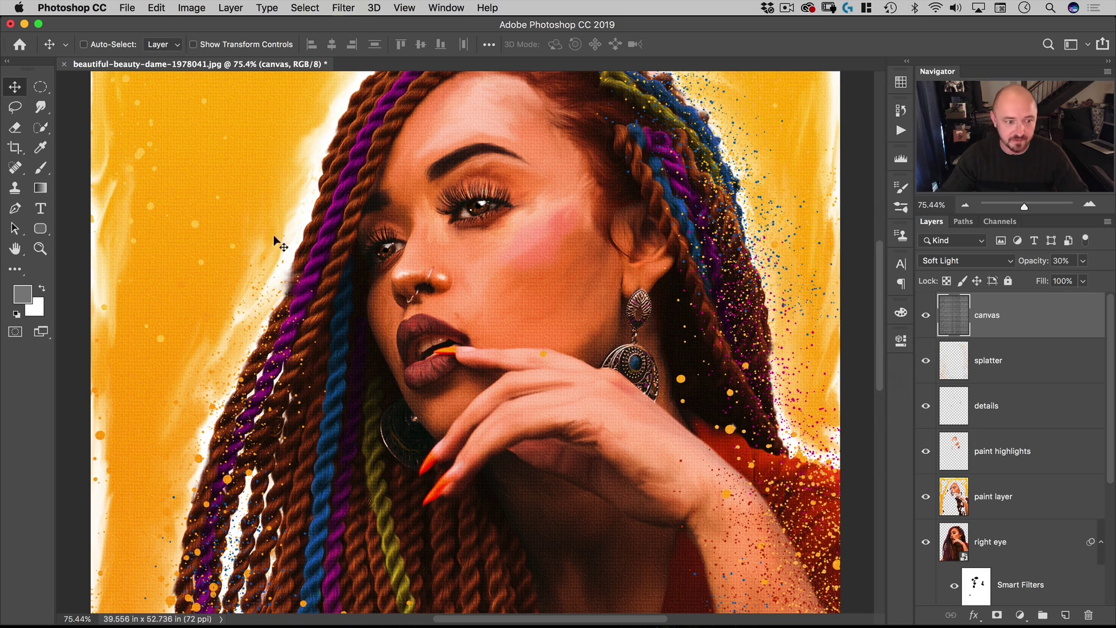
Add a layer mask to the canvas layer, render Clouds into it, and check the mask and the resulting uneven weave
{"action": "left_click", "coordinate": [997, 615]}
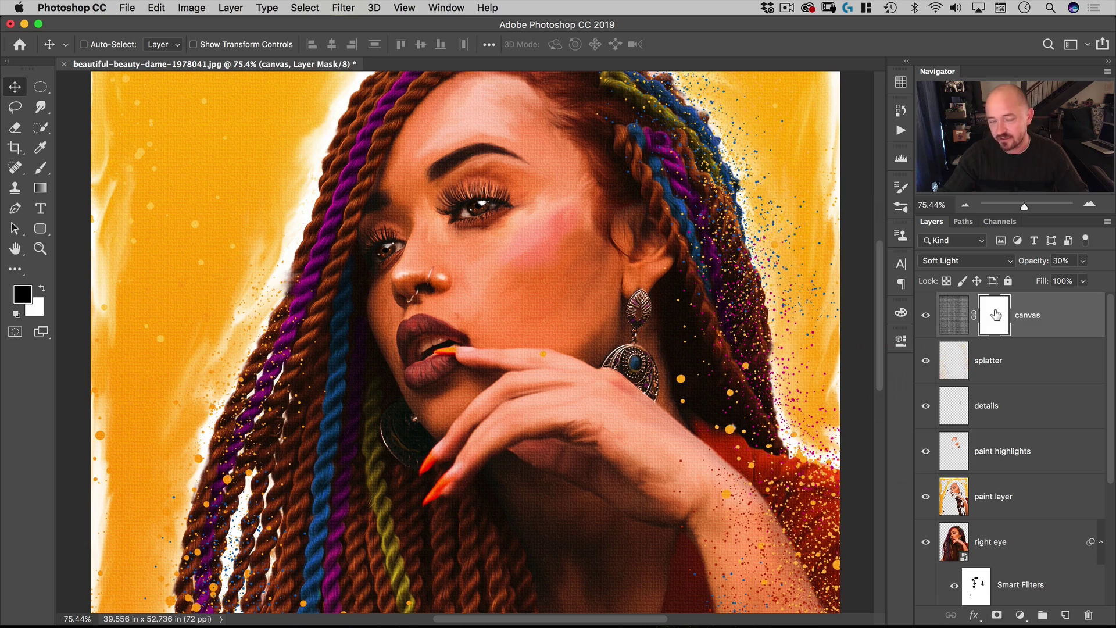
{"action": "left_click", "coordinate": [344, 9]}
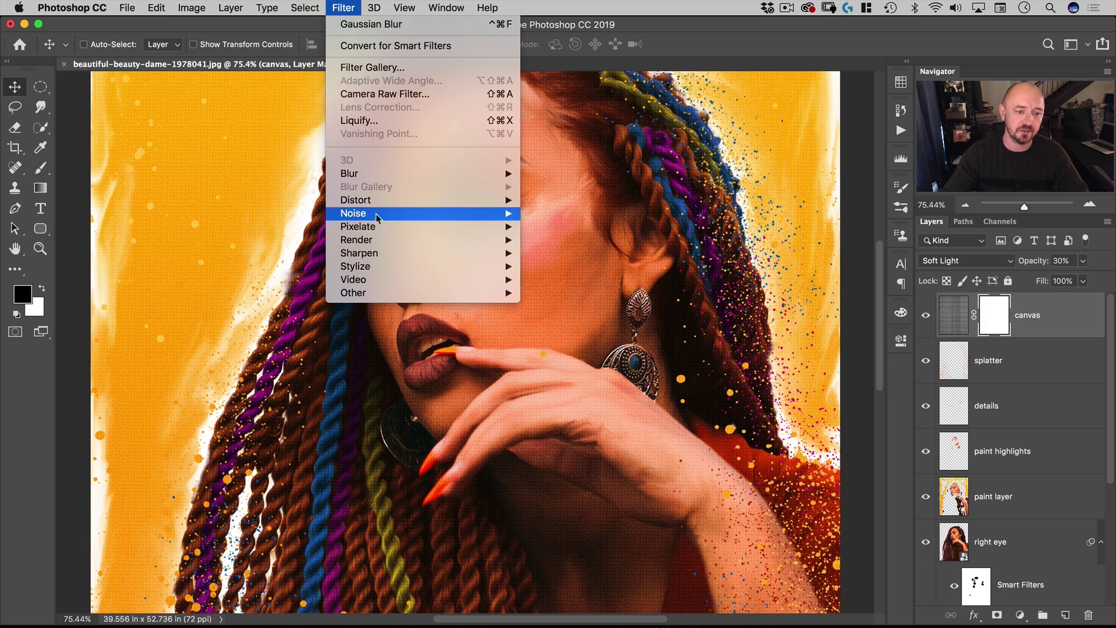
{"action": "mouse_move", "coordinate": [389, 243]}
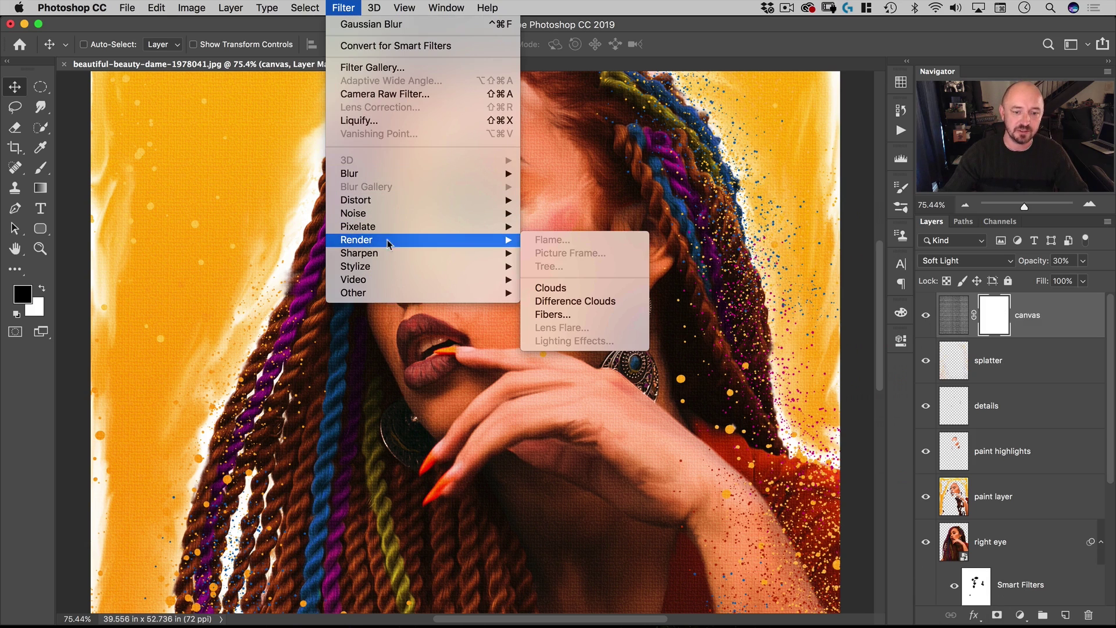
{"action": "left_click", "coordinate": [565, 288]}
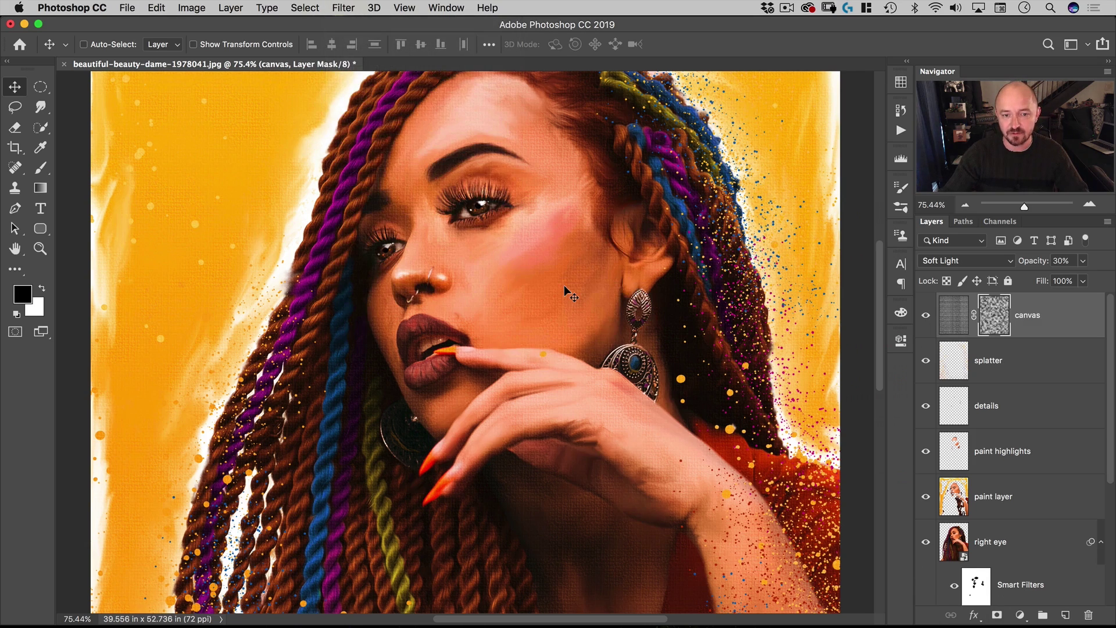
{"action": "left_click", "coordinate": [1001, 323], "text": "alt"}
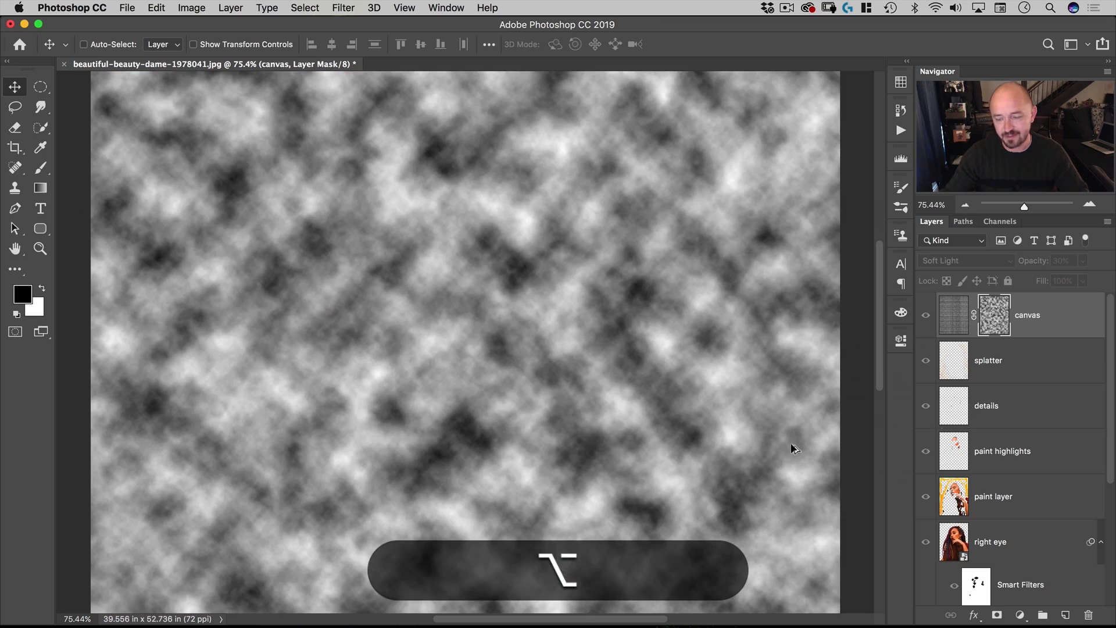
{"action": "left_click", "coordinate": [1003, 328], "text": "alt"}
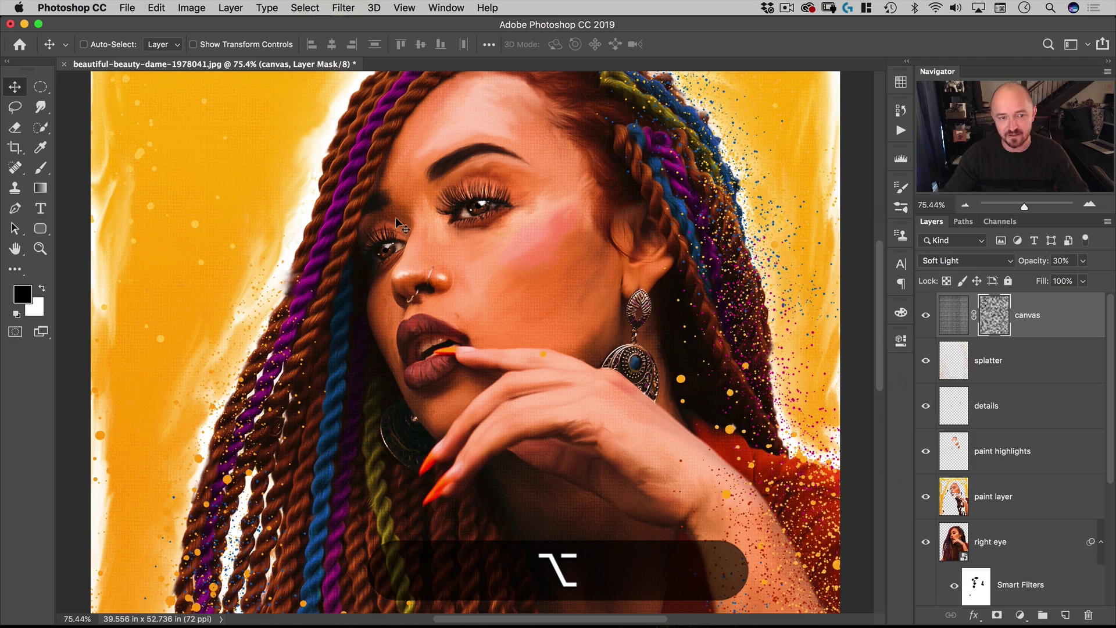
{"action": "left_click_drag", "start_coordinate": [197, 148], "coordinate": [246, 139]}
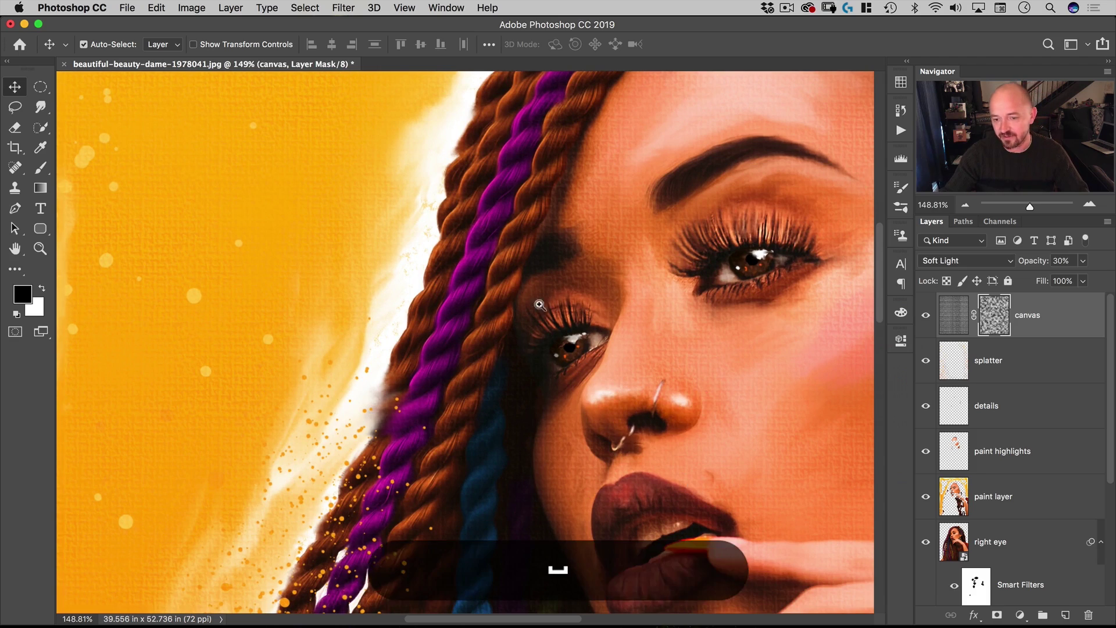
{"action": "scroll", "coordinate": [536, 306], "scroll_direction": "down", "scroll_amount": 5}
Soften the clouds in the canvas layer's mask with a Gaussian Blur of 31.7 pixels and return to the image
{"action": "left_click", "coordinate": [994, 315], "text": "alt"}
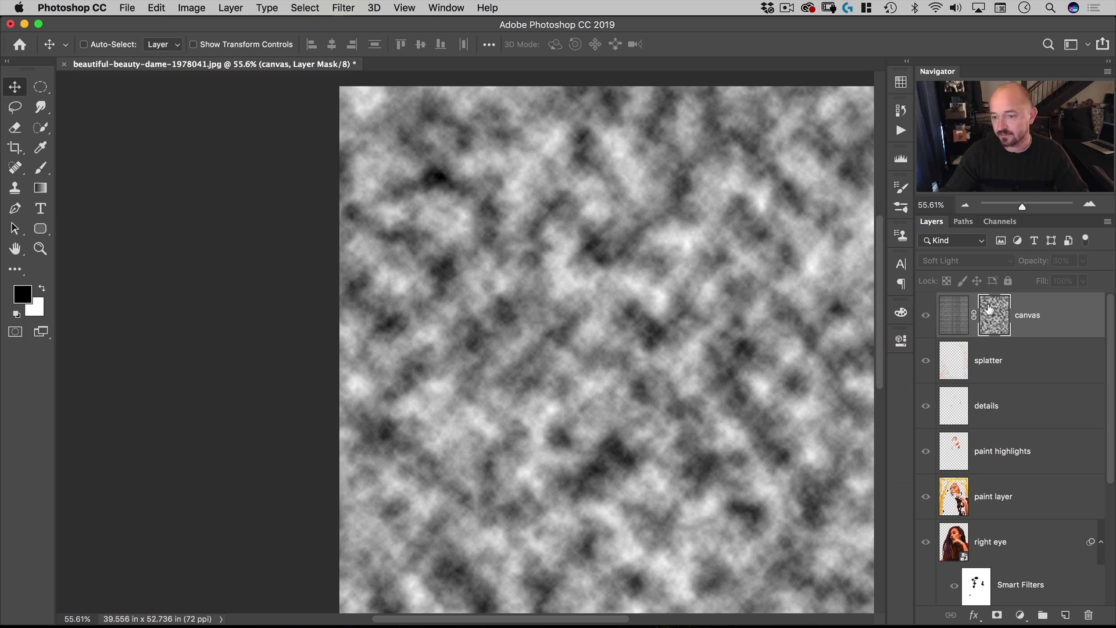
{"action": "left_click", "coordinate": [344, 8]}
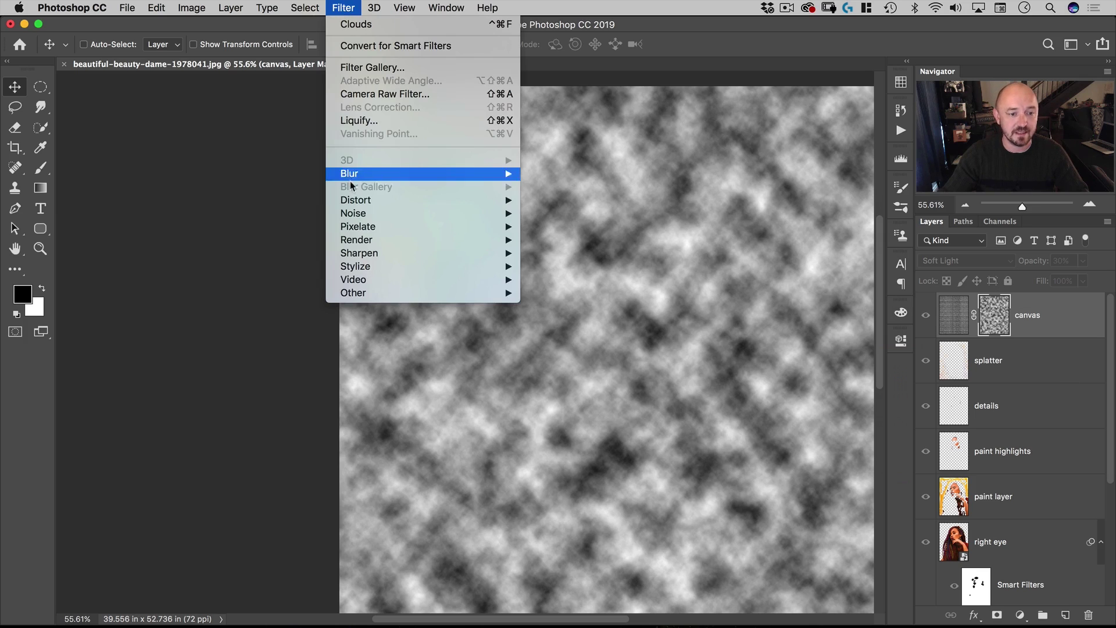
{"action": "mouse_move", "coordinate": [369, 175]}
{"action": "left_click", "coordinate": [570, 226]}
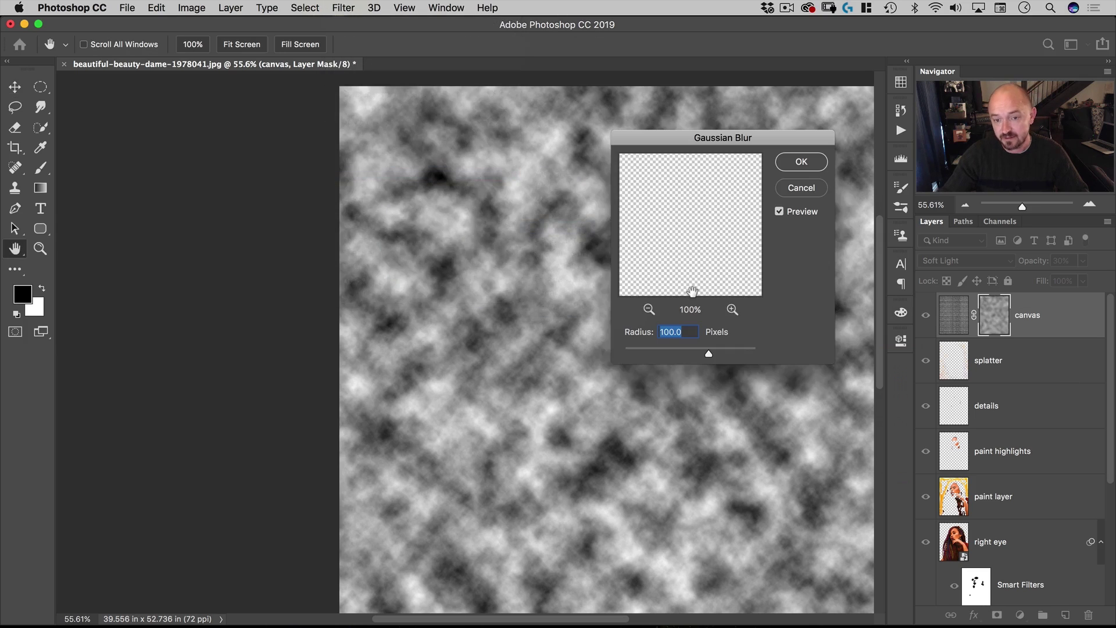
{"action": "left_click_drag", "start_coordinate": [679, 354], "coordinate": [688, 355]}
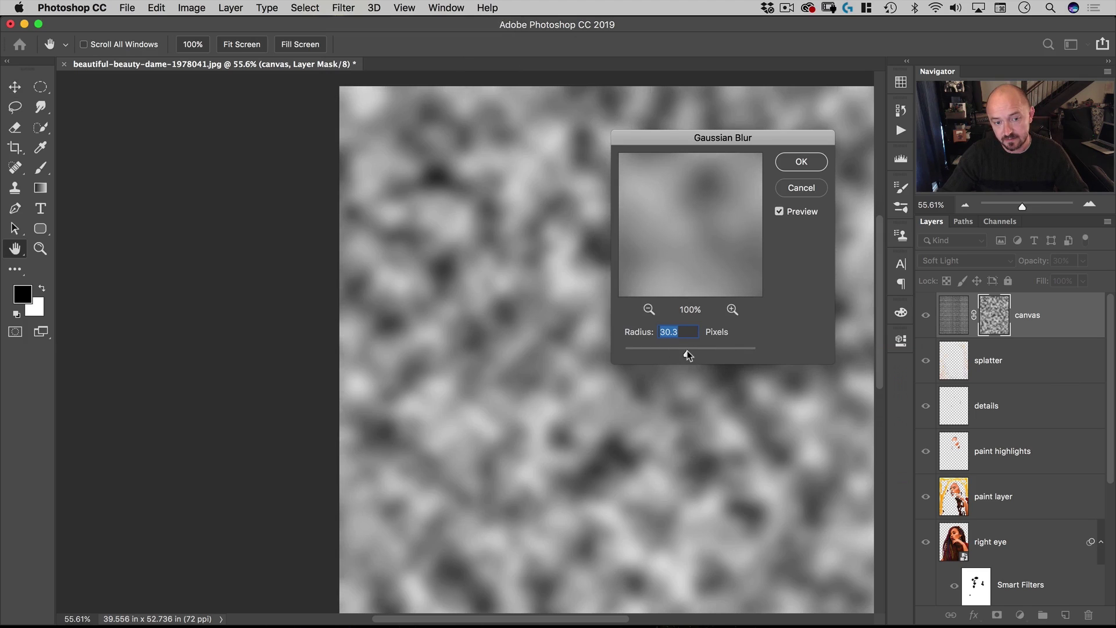
{"action": "left_click", "coordinate": [811, 160]}
{"action": "left_click", "coordinate": [998, 326], "text": "alt"}
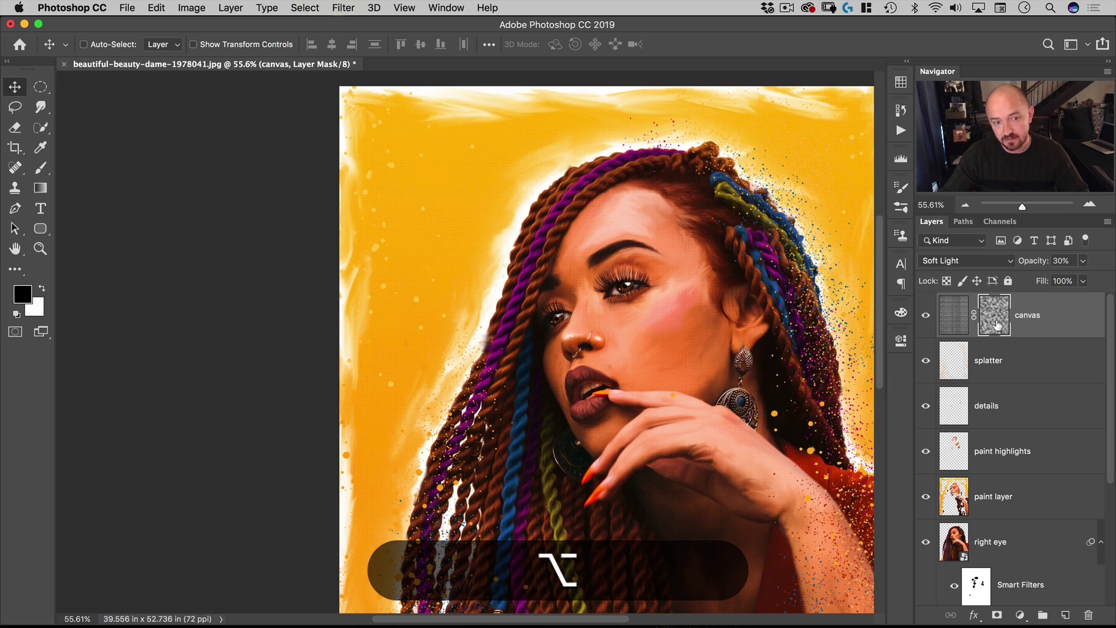
{"action": "left_click_drag", "start_coordinate": [700, 394], "coordinate": [590, 310]}
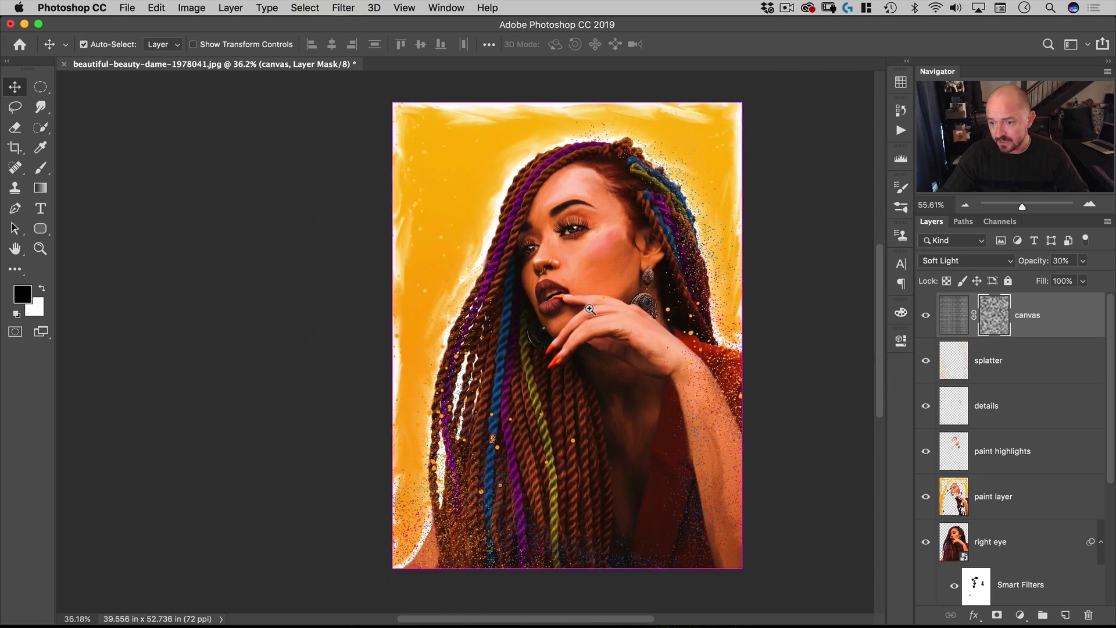
Select the whole cloud mask, scale its pattern up past the canvas edges, deselect, and inspect the broader weave variation on the portrait
{"action": "left_click", "coordinate": [994, 326], "text": "alt"}
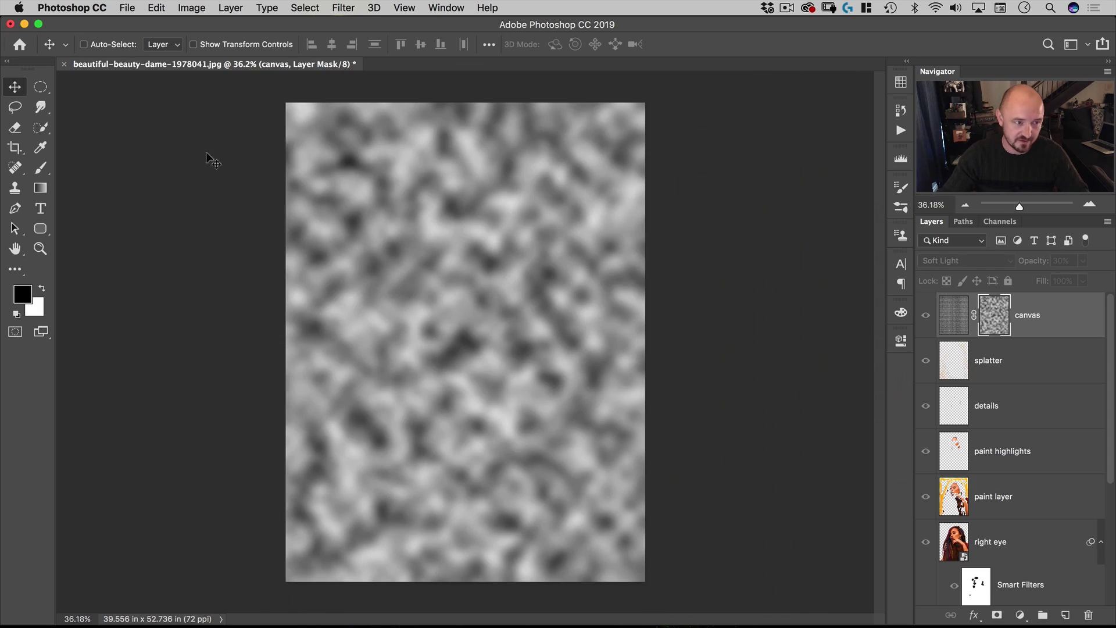
{"action": "left_click_drag", "start_coordinate": [40, 87], "coordinate": [93, 87]}
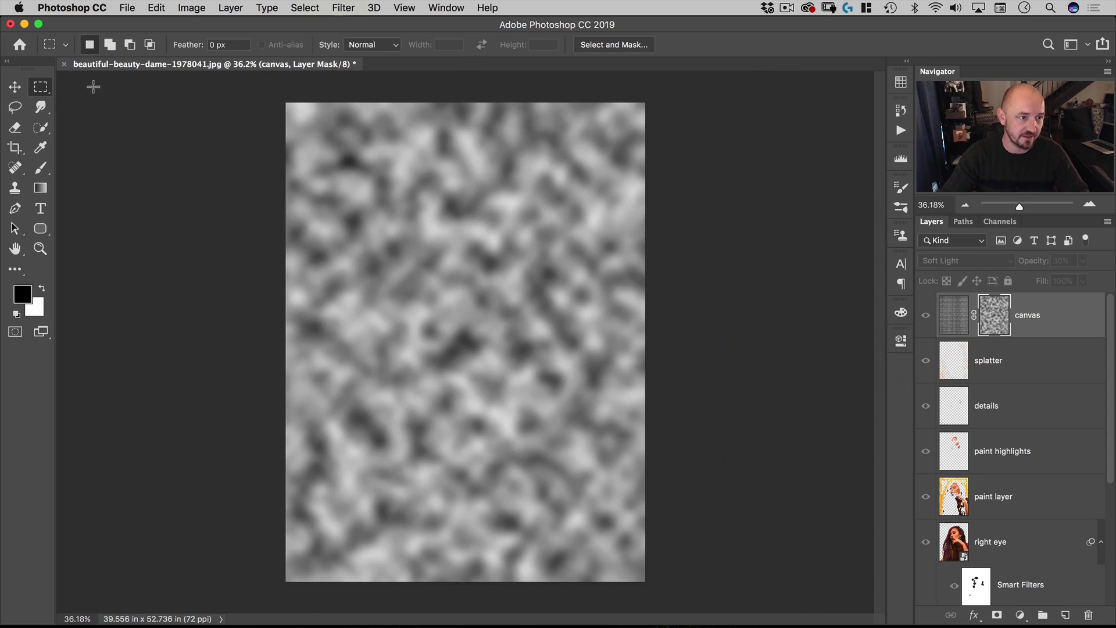
{"action": "left_click_drag", "start_coordinate": [281, 100], "coordinate": [709, 621]}
{"action": "key", "text": "super+t"}
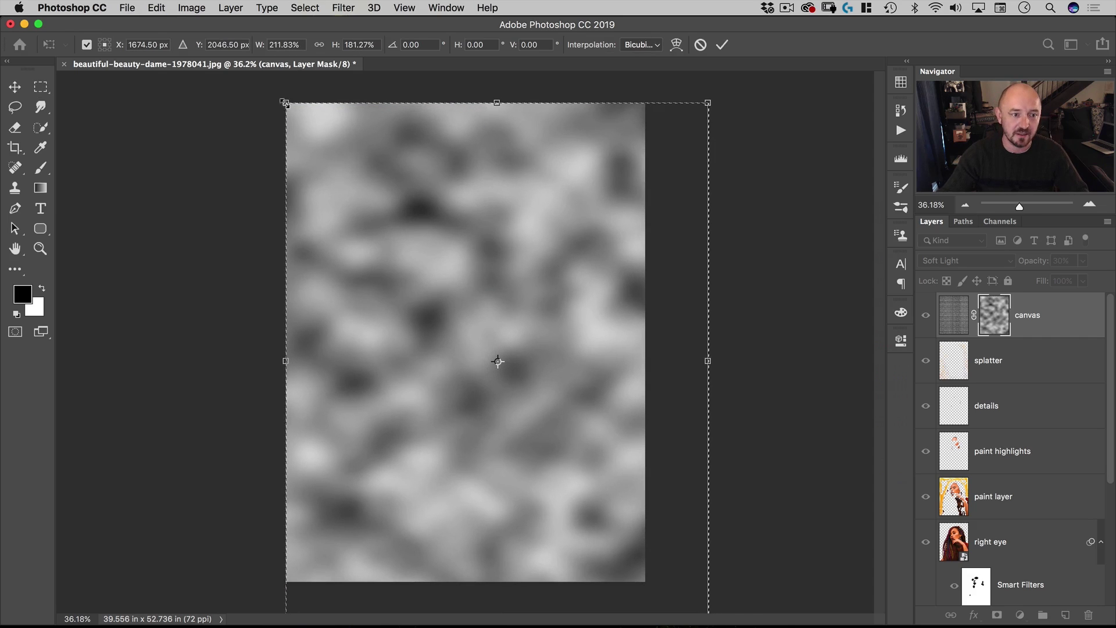
{"action": "left_click_drag", "start_coordinate": [286, 102], "coordinate": [264, 92]}
{"action": "key", "text": "Return"}
{"action": "key", "text": "super+d"}
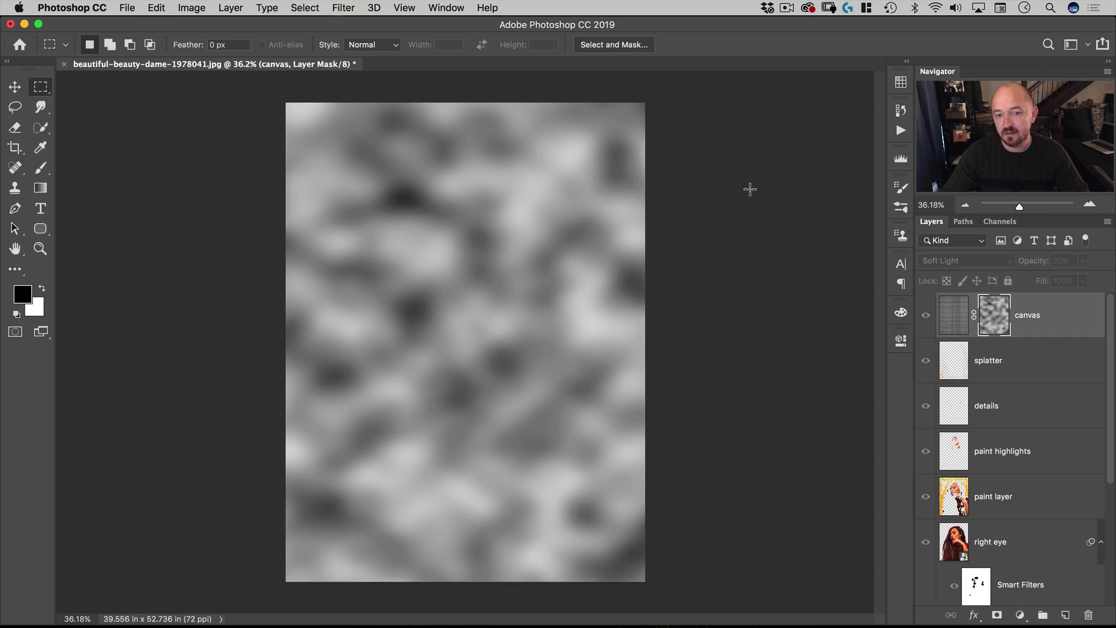
{"action": "left_click", "coordinate": [995, 327], "text": "alt"}
{"action": "key", "text": "v"}
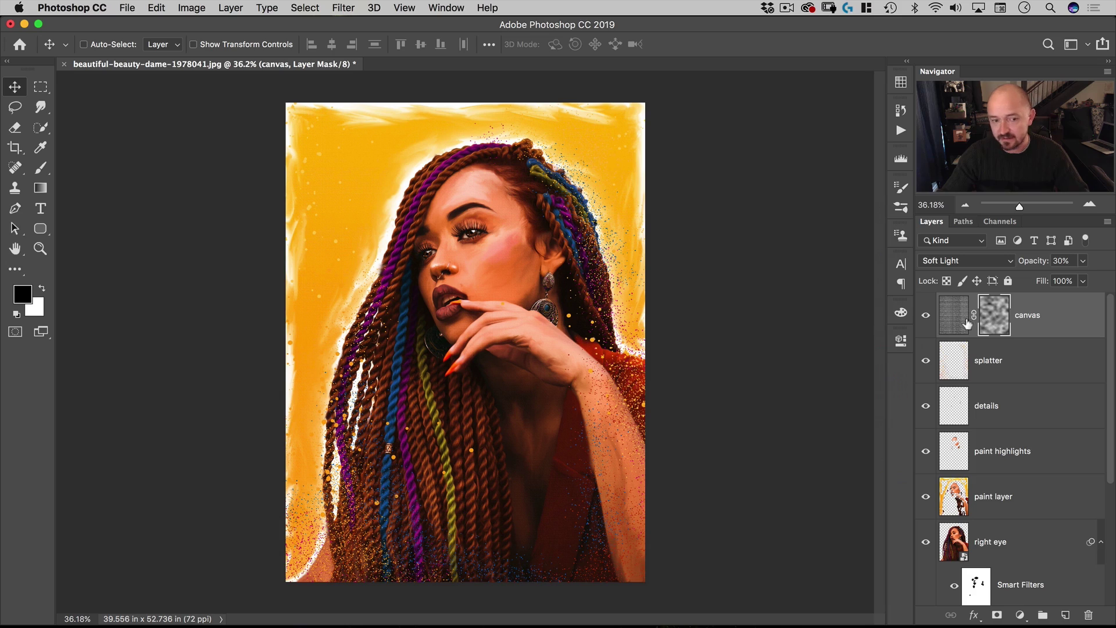
{"action": "left_click_drag", "start_coordinate": [562, 465], "coordinate": [611, 396]}
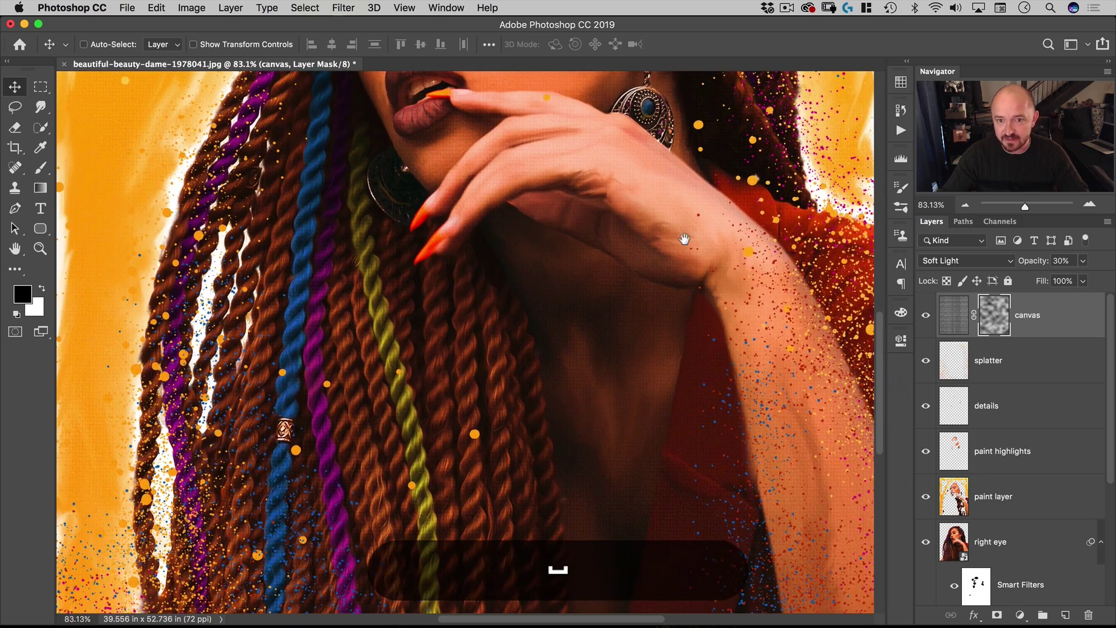
{"action": "left_click_drag", "start_coordinate": [724, 146], "coordinate": [688, 226]}
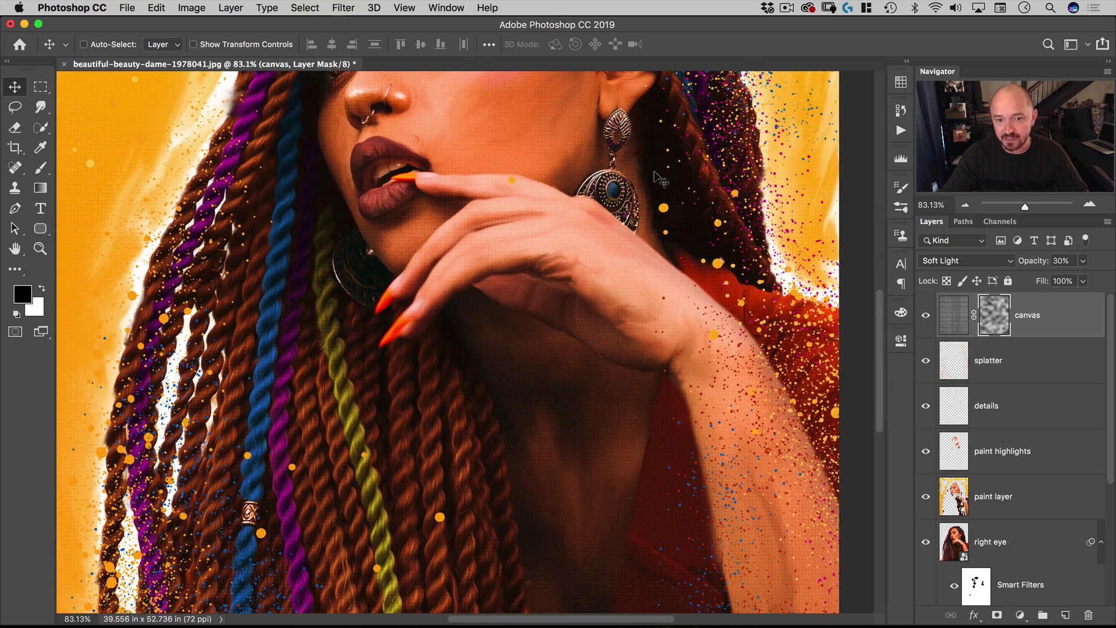
{"action": "left_click_drag", "start_coordinate": [664, 178], "coordinate": [653, 263]}
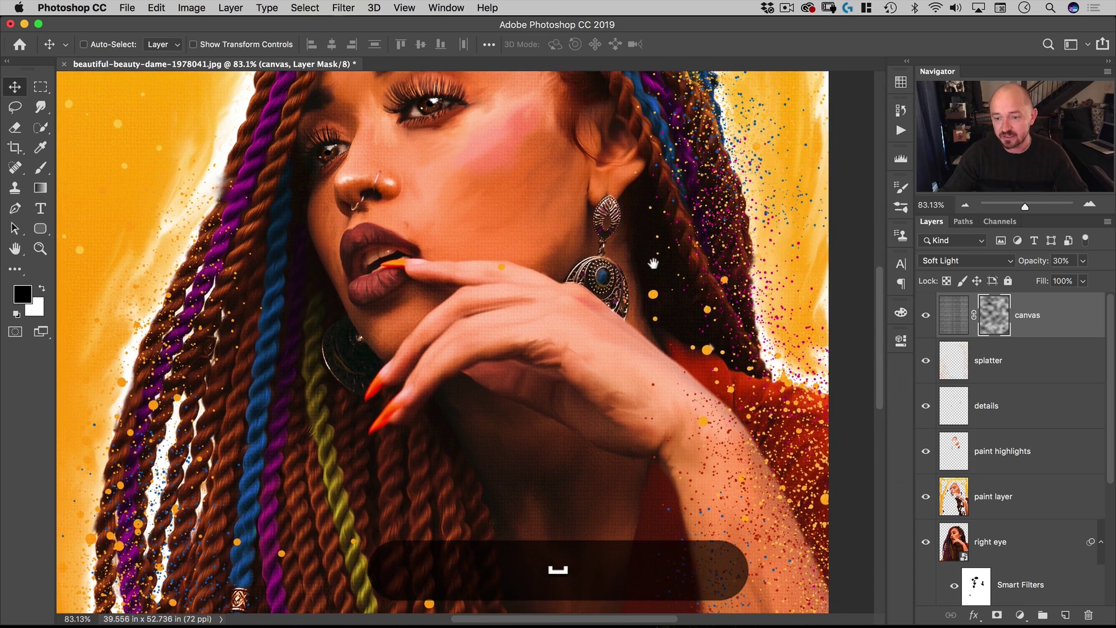
Duplicate the canvas layer and delete the layer mask from the copy
{"action": "left_click", "coordinate": [960, 312]}
{"action": "key", "text": "super+j"}
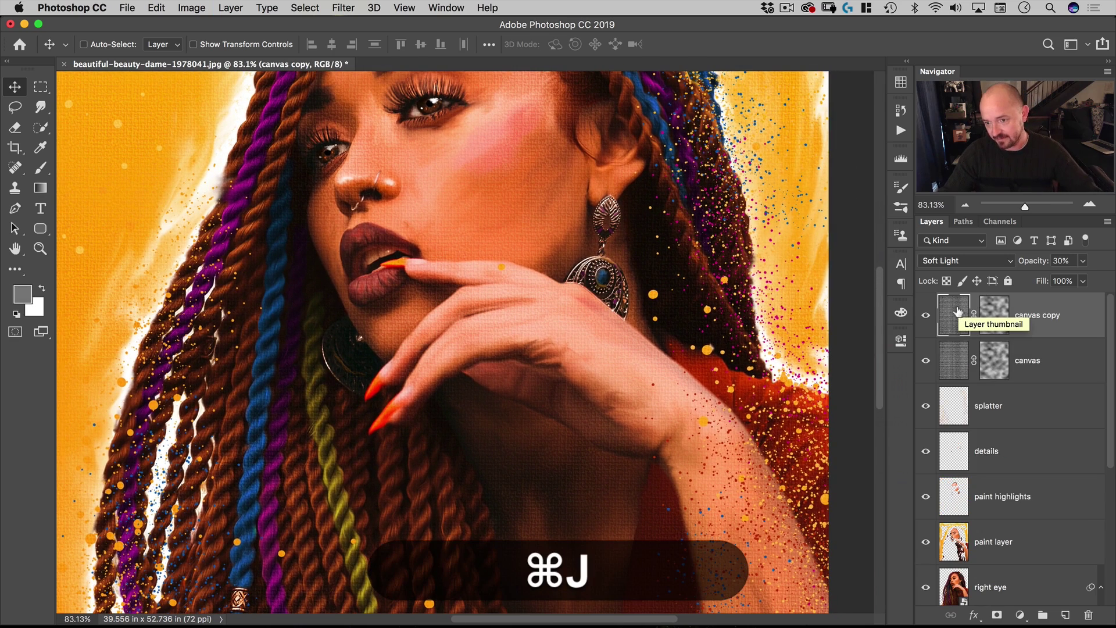
{"action": "right_click", "coordinate": [992, 311]}
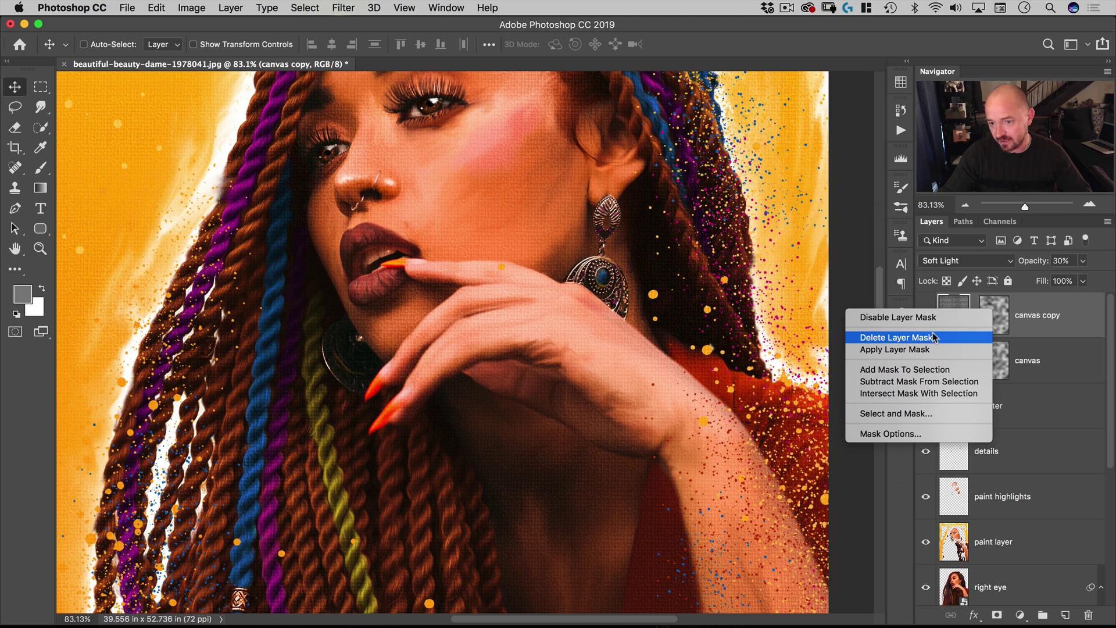
{"action": "left_click", "coordinate": [968, 339]}
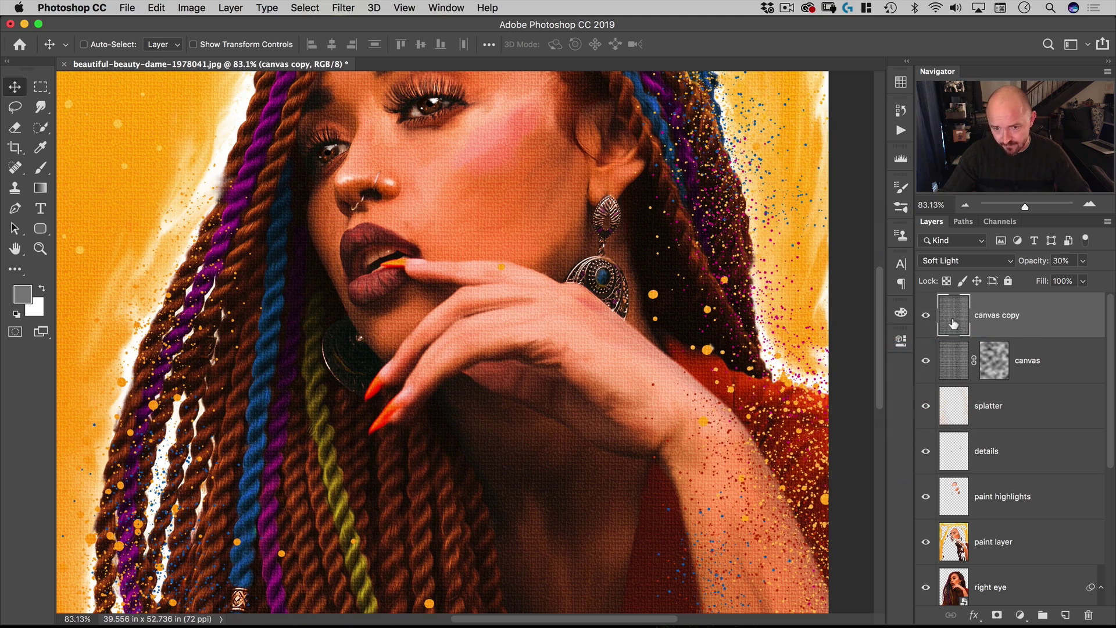
Set the canvas copy layer to Normal blend mode at 100% opacity
{"action": "left_click", "coordinate": [956, 262]}
{"action": "left_click", "coordinate": [956, 92]}
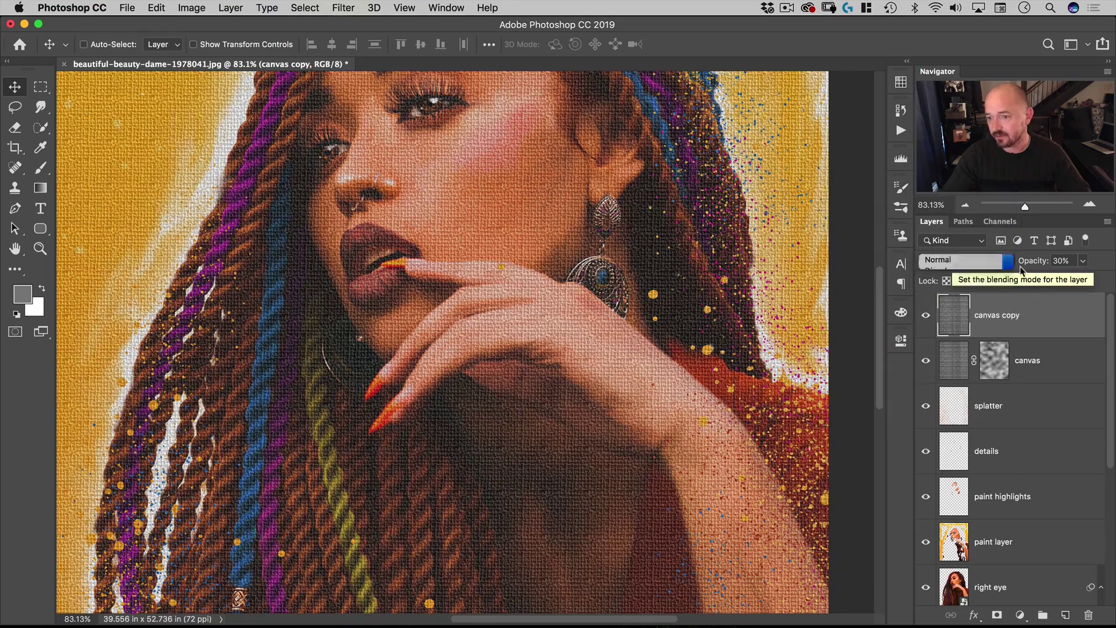
{"action": "left_click_drag", "start_coordinate": [1034, 263], "coordinate": [1115, 261]}
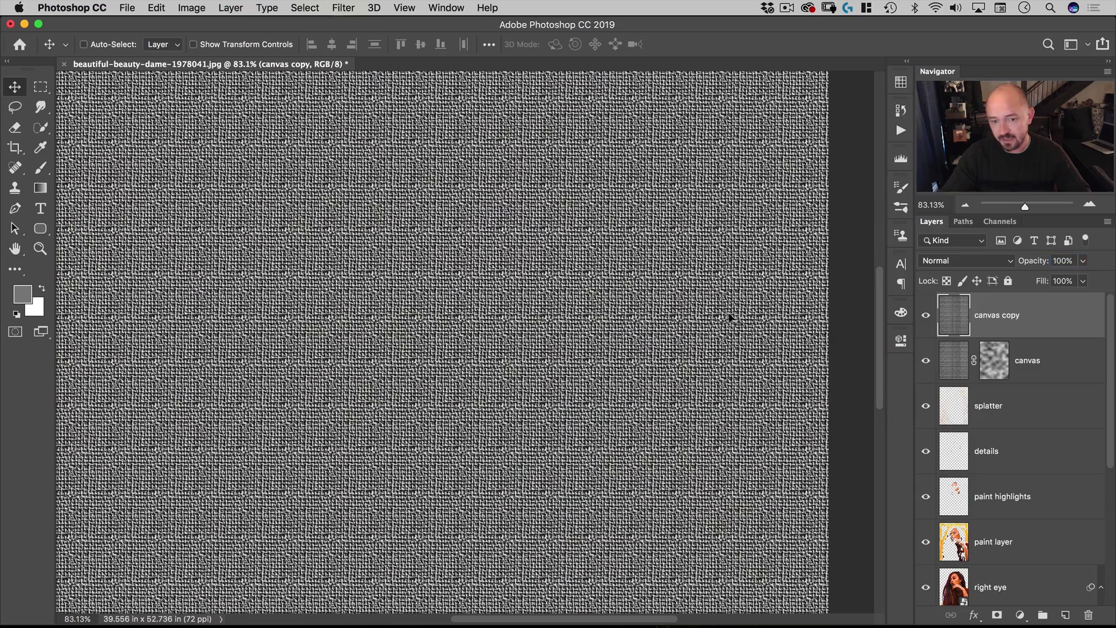
{"action": "left_click_drag", "start_coordinate": [597, 220], "coordinate": [629, 217]}
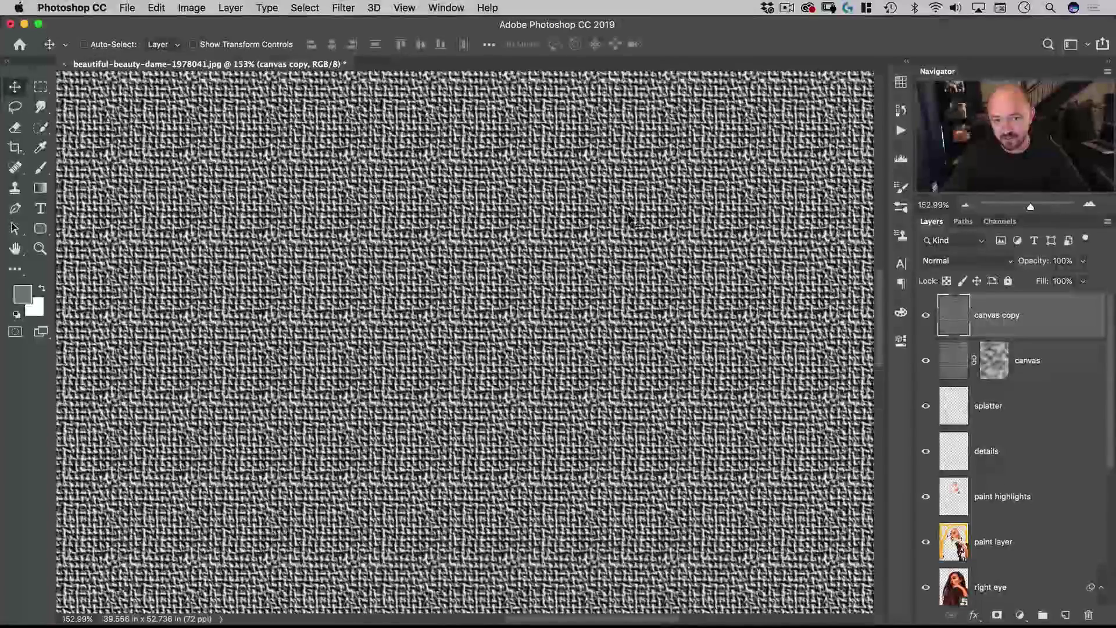
Darken the canvas copy with an RGB curve: raise the black point, lower the white output to 195, and bend input 184 to output 63
{"action": "key", "text": "super"}
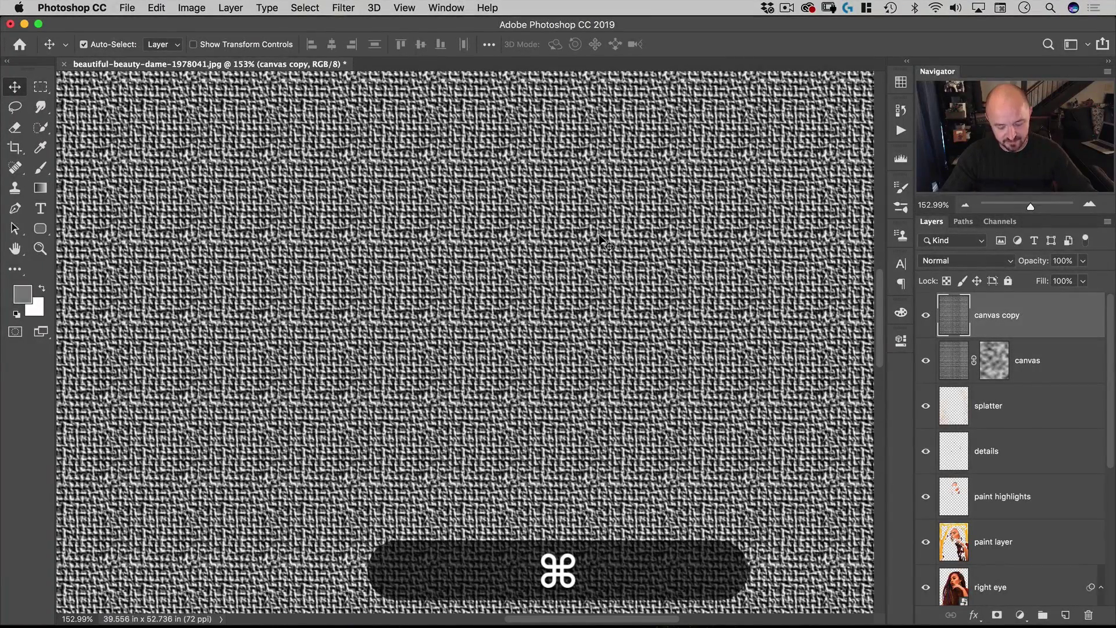
{"action": "key", "text": "super+m"}
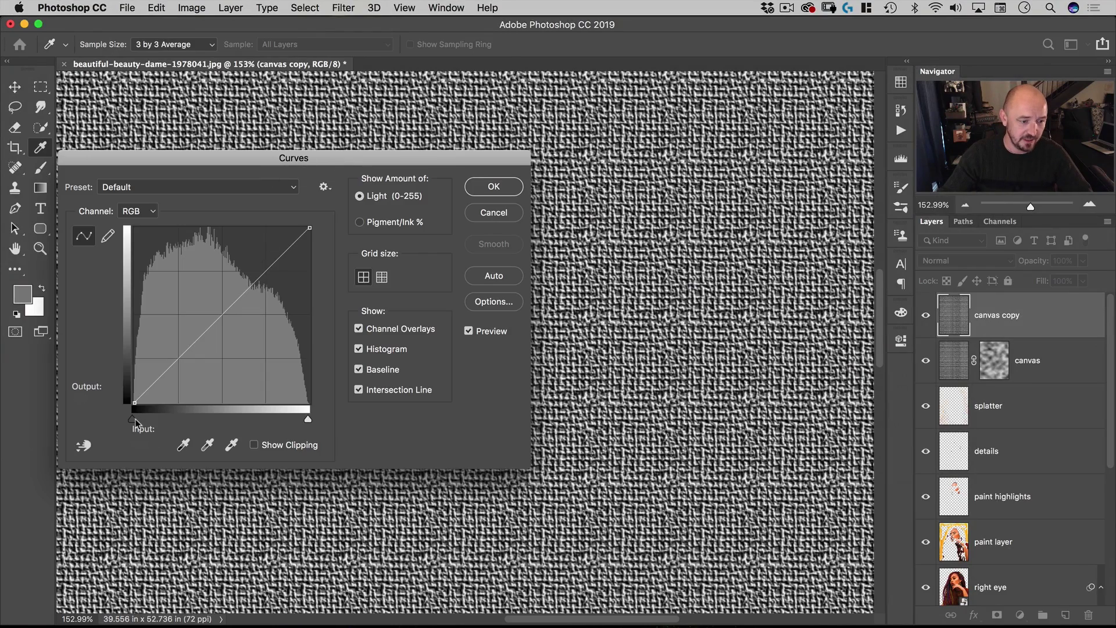
{"action": "left_click_drag", "start_coordinate": [134, 419], "coordinate": [208, 419]}
{"action": "left_click_drag", "start_coordinate": [308, 229], "coordinate": [309, 269]}
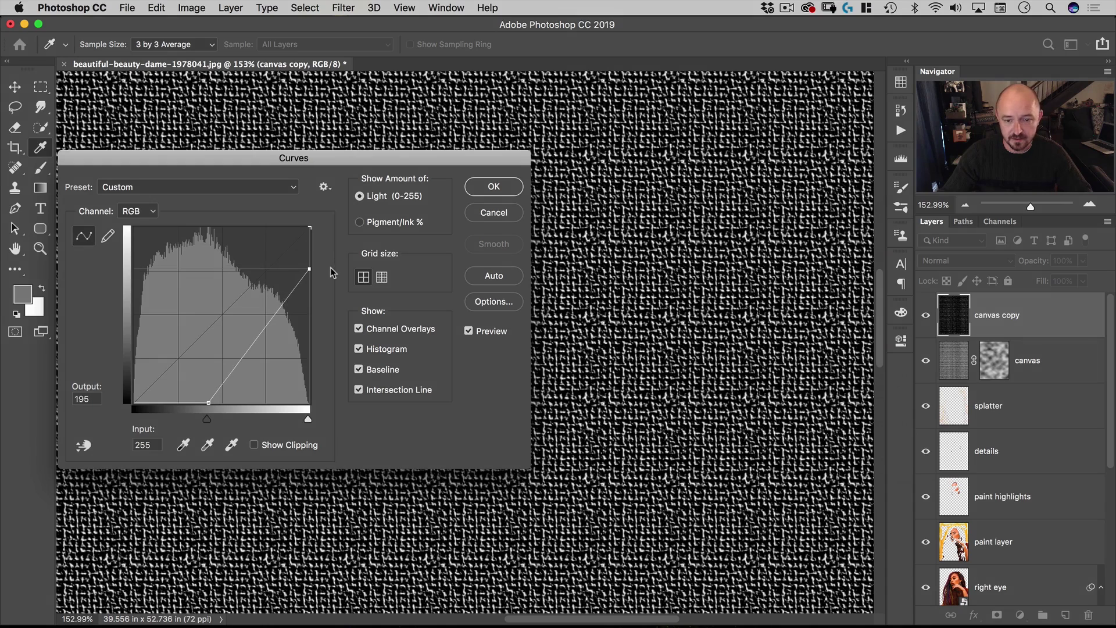
{"action": "left_click_drag", "start_coordinate": [258, 354], "coordinate": [261, 359]}
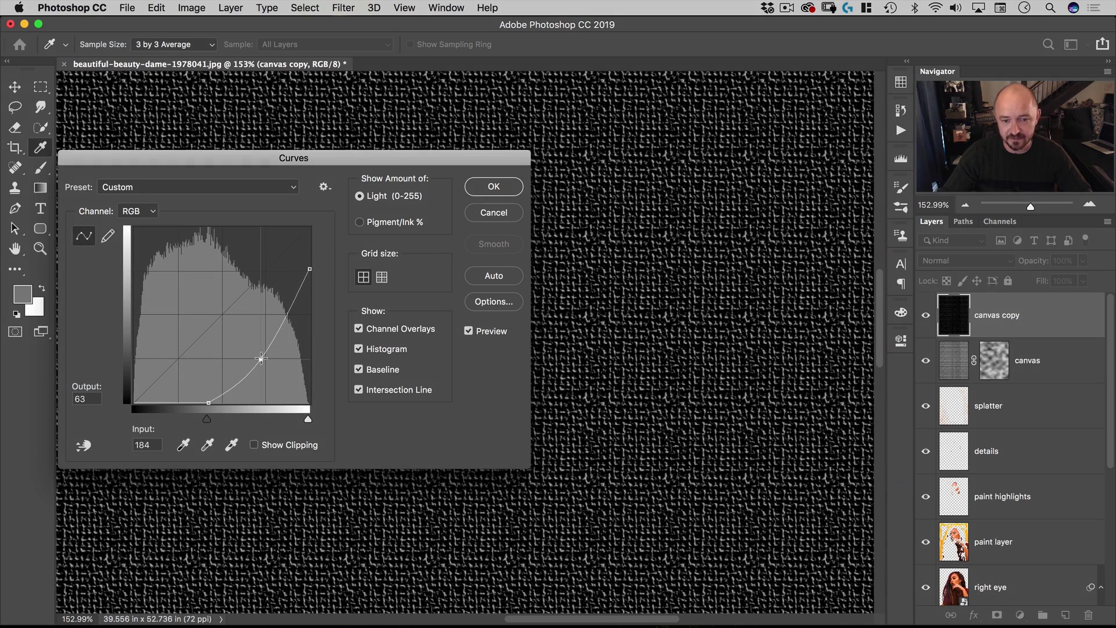
Warm the canvas copy in Curves by lowering the white-point output to 183 for the green channel and 122 for the blue
{"action": "left_click", "coordinate": [137, 211]}
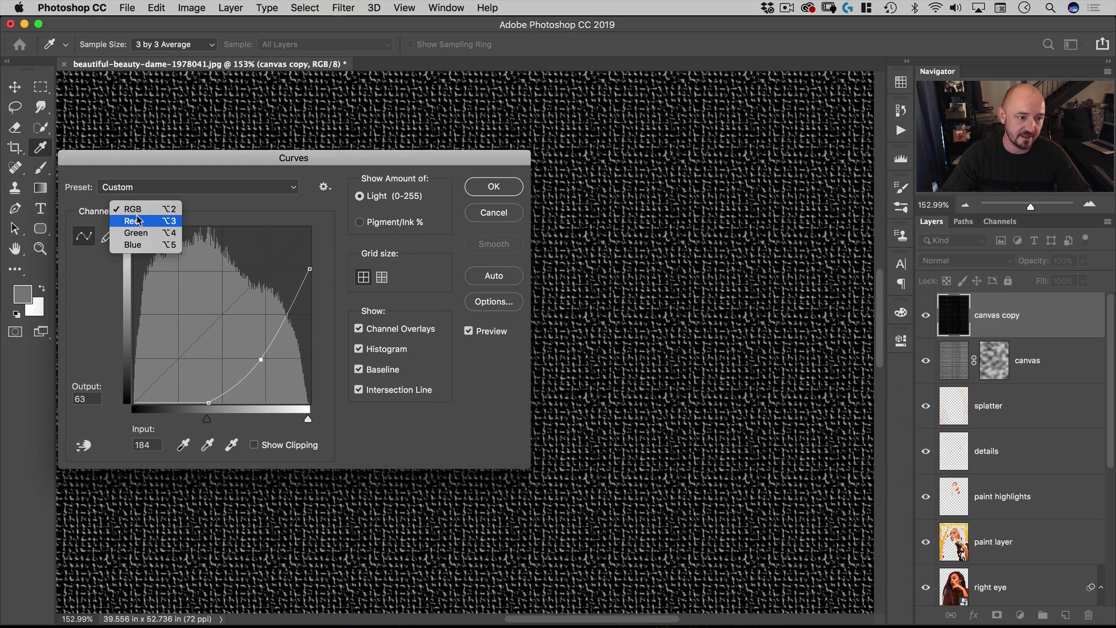
{"action": "left_click", "coordinate": [139, 222]}
{"action": "left_click", "coordinate": [140, 211]}
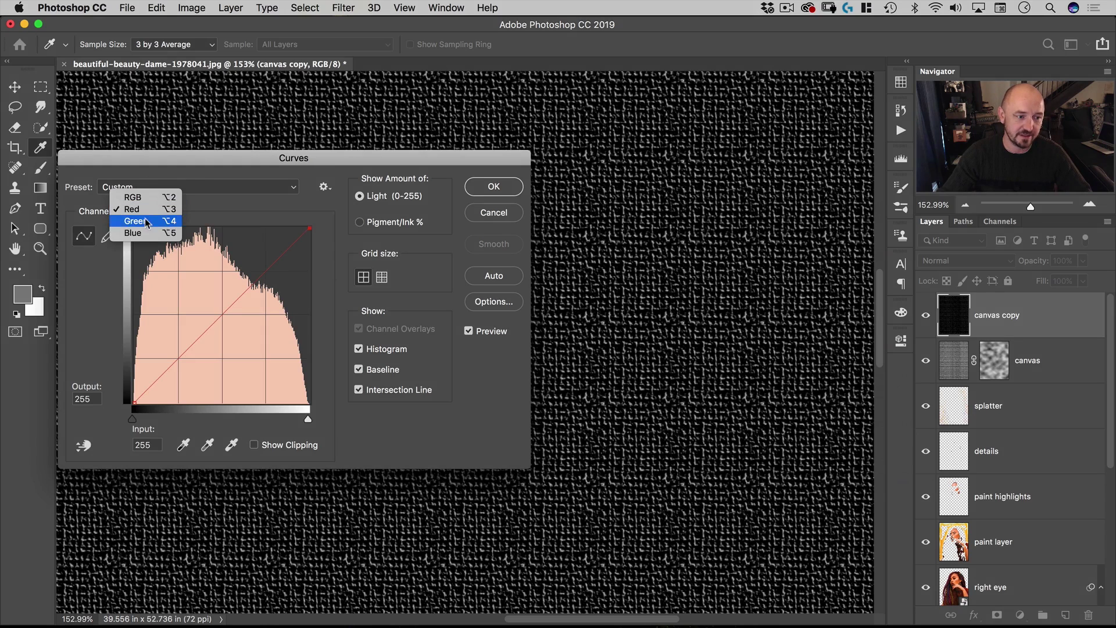
{"action": "left_click", "coordinate": [139, 224]}
{"action": "left_click_drag", "start_coordinate": [309, 228], "coordinate": [338, 277]}
{"action": "left_click", "coordinate": [140, 211]}
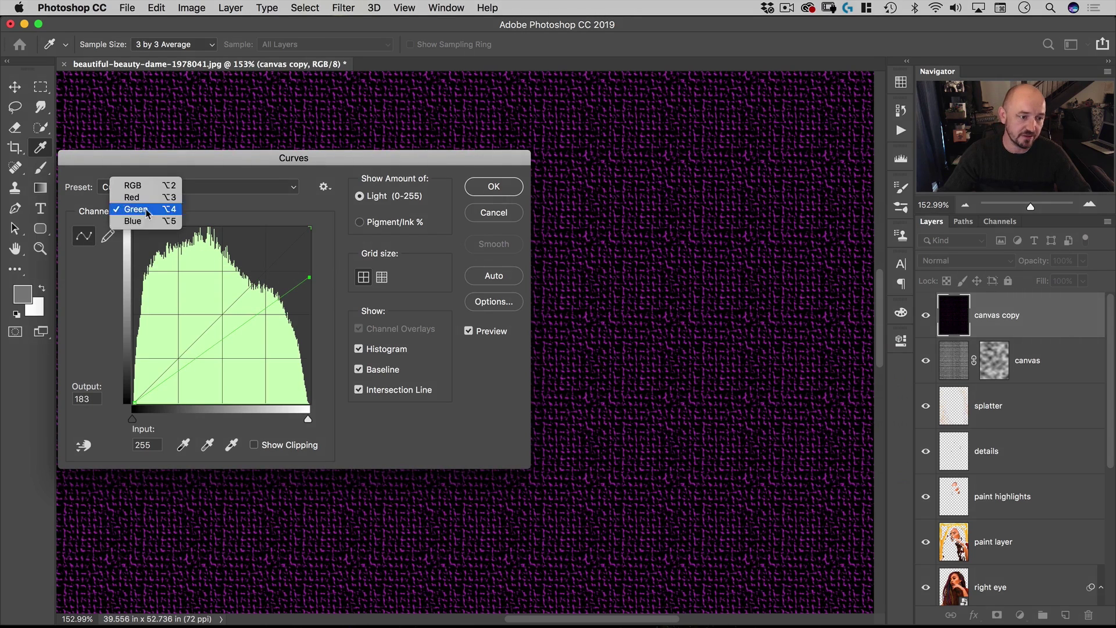
{"action": "left_click", "coordinate": [133, 223]}
{"action": "left_click_drag", "start_coordinate": [313, 233], "coordinate": [331, 319]}
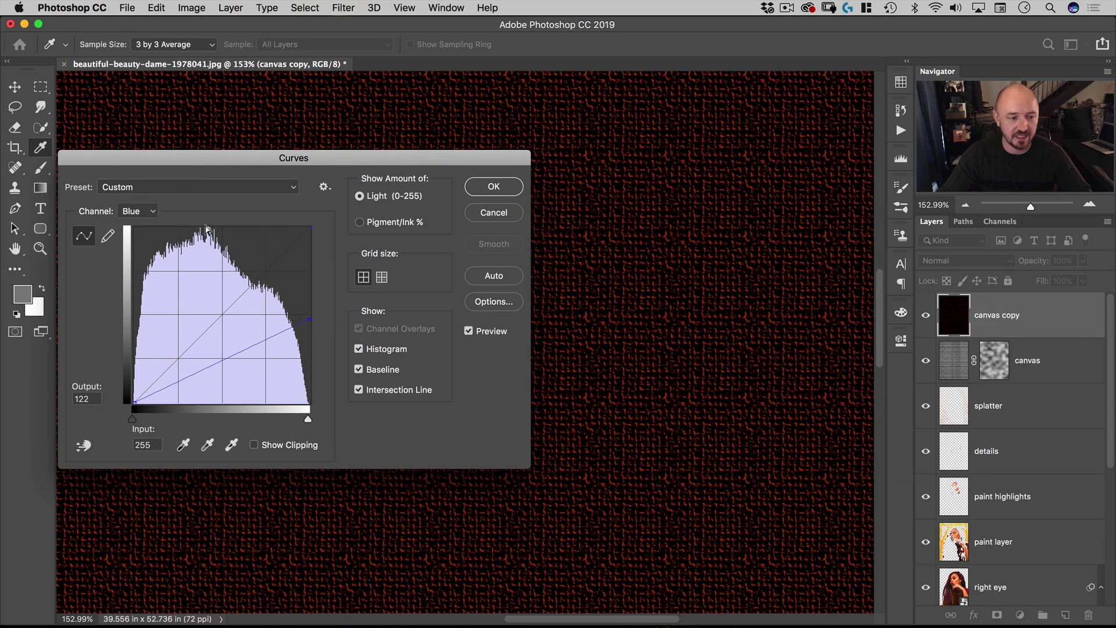
Darken the canvas copy's RGB curve further: lower the white-point output to 131 and move the middle point to input 199, output 22
{"action": "left_click", "coordinate": [140, 211]}
{"action": "left_click", "coordinate": [131, 169]}
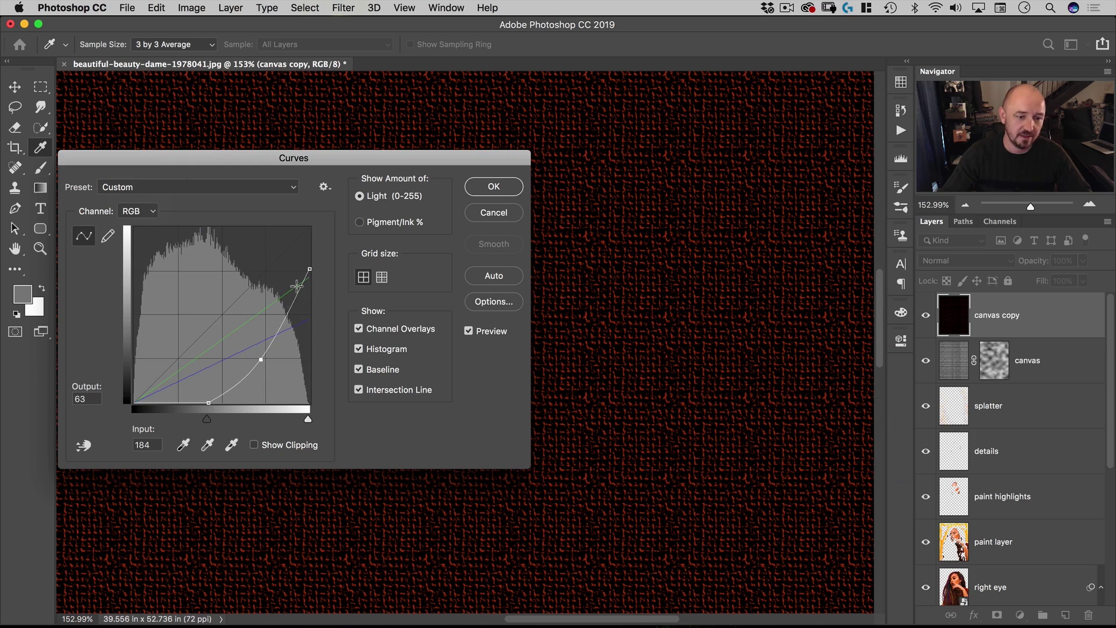
{"action": "left_click_drag", "start_coordinate": [311, 270], "coordinate": [320, 314]}
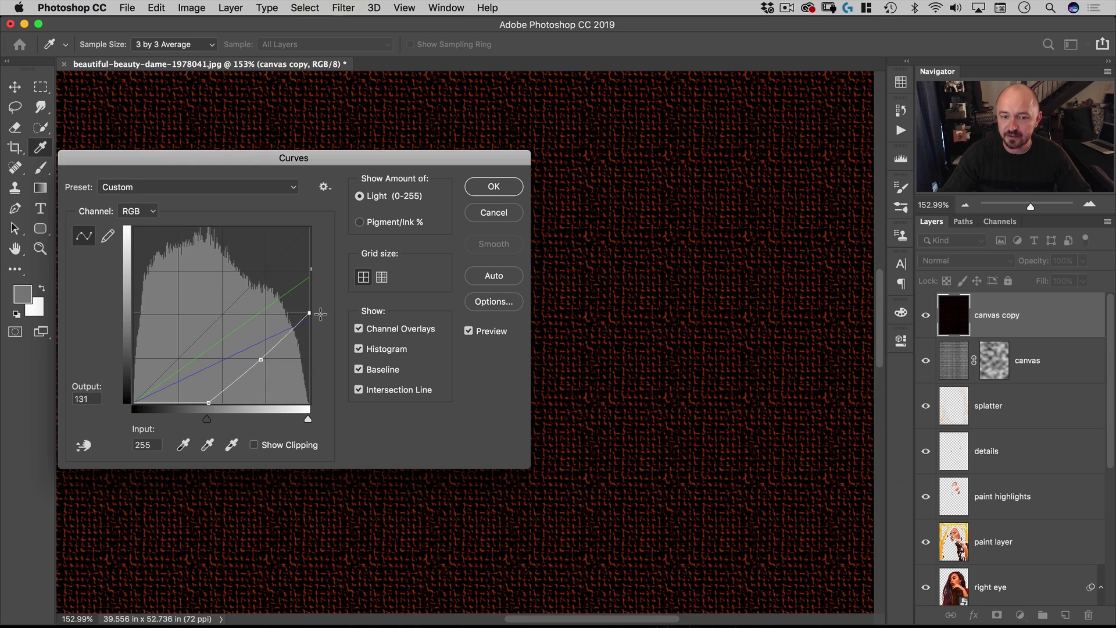
{"action": "left_click_drag", "start_coordinate": [261, 359], "coordinate": [271, 387]}
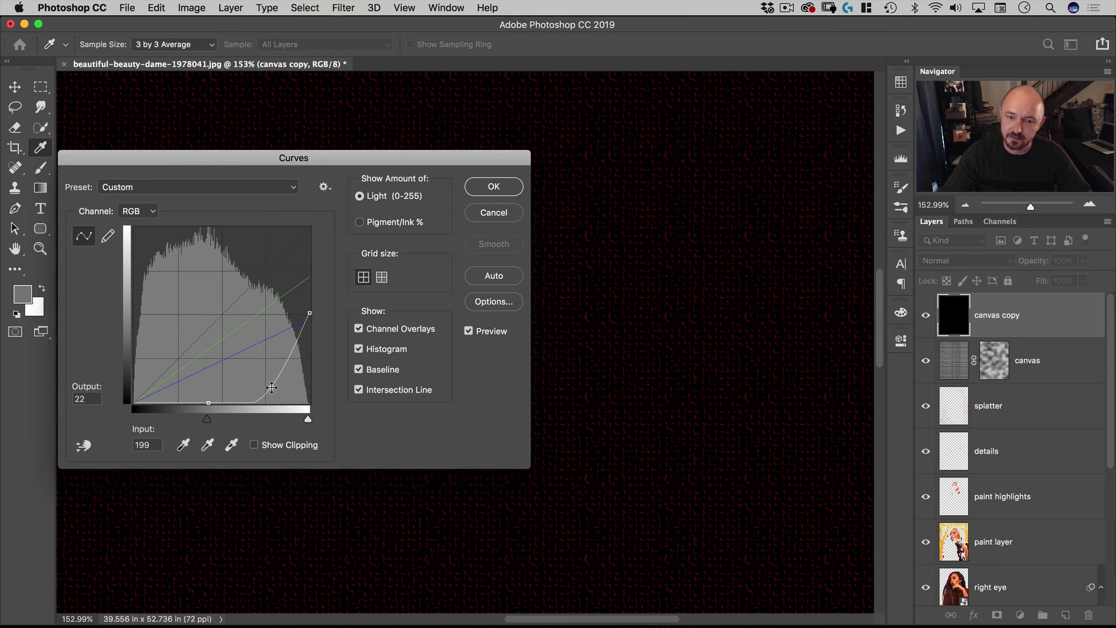
Raise the green channel's white-point output to 230, check the other channels, and apply the Curves adjustment to the canvas copy
{"action": "left_click", "coordinate": [137, 211]}
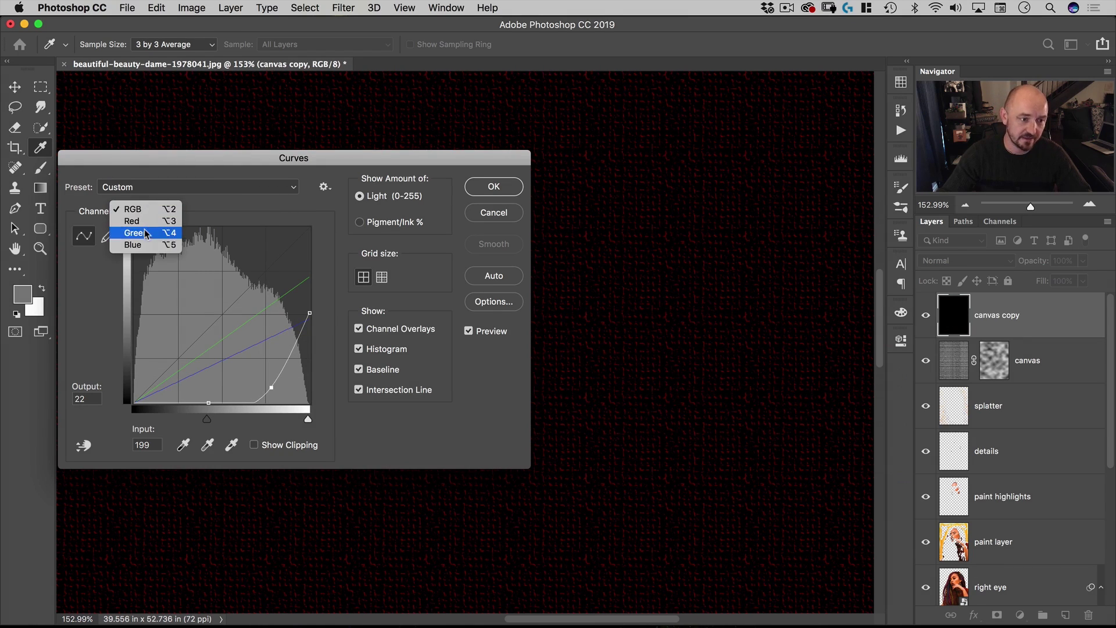
{"action": "left_click", "coordinate": [163, 232]}
{"action": "left_click_drag", "start_coordinate": [308, 278], "coordinate": [323, 246]}
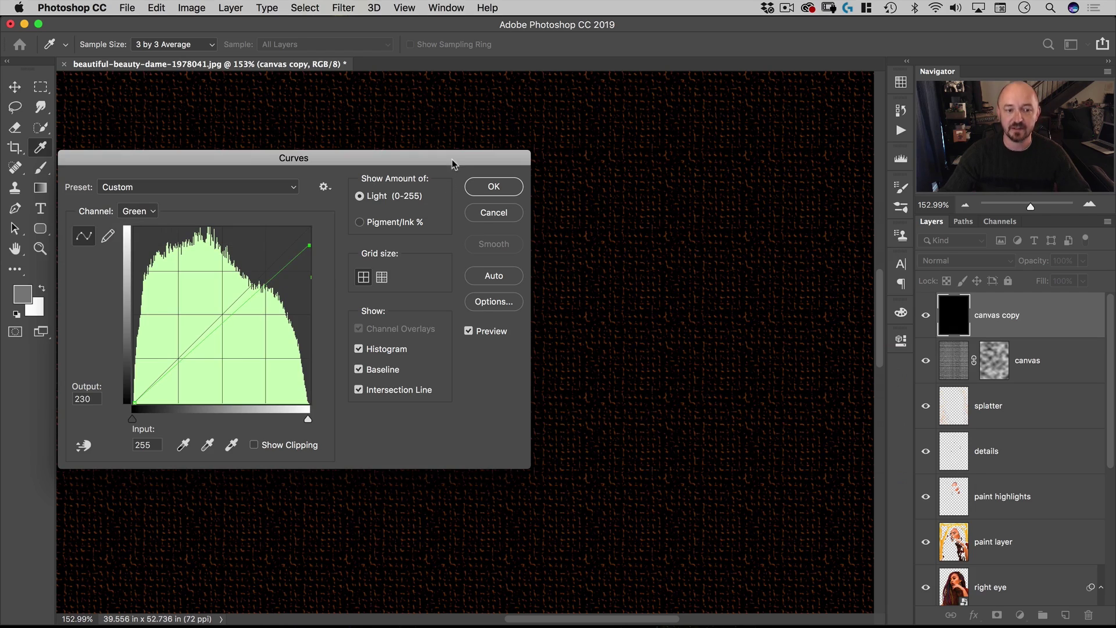
{"action": "left_click_drag", "start_coordinate": [452, 164], "coordinate": [499, 106]}
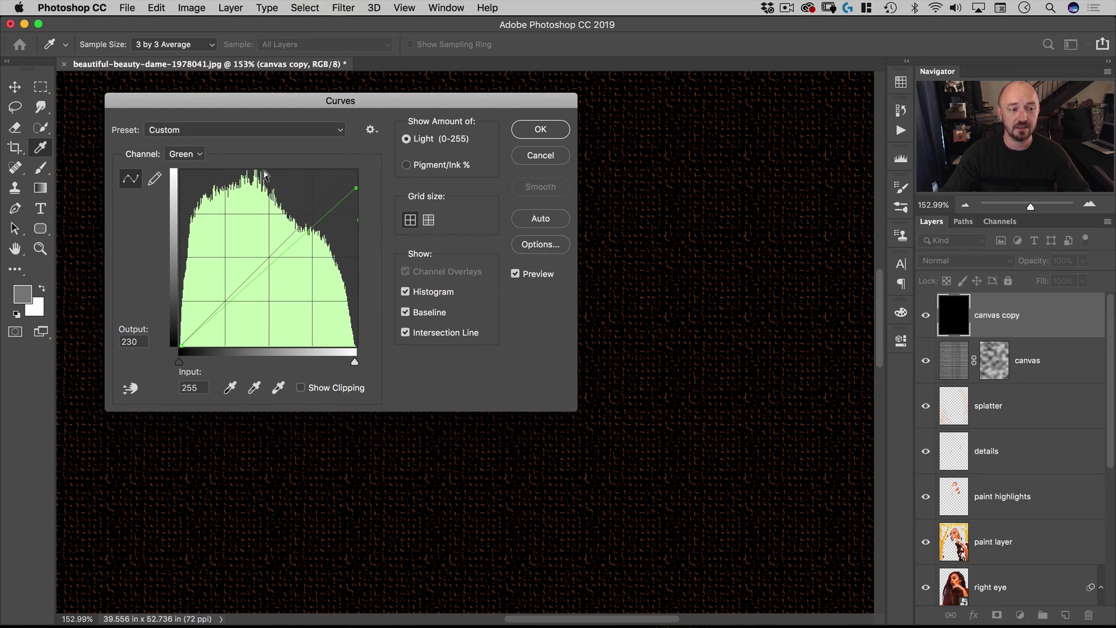
{"action": "left_click", "coordinate": [187, 154]}
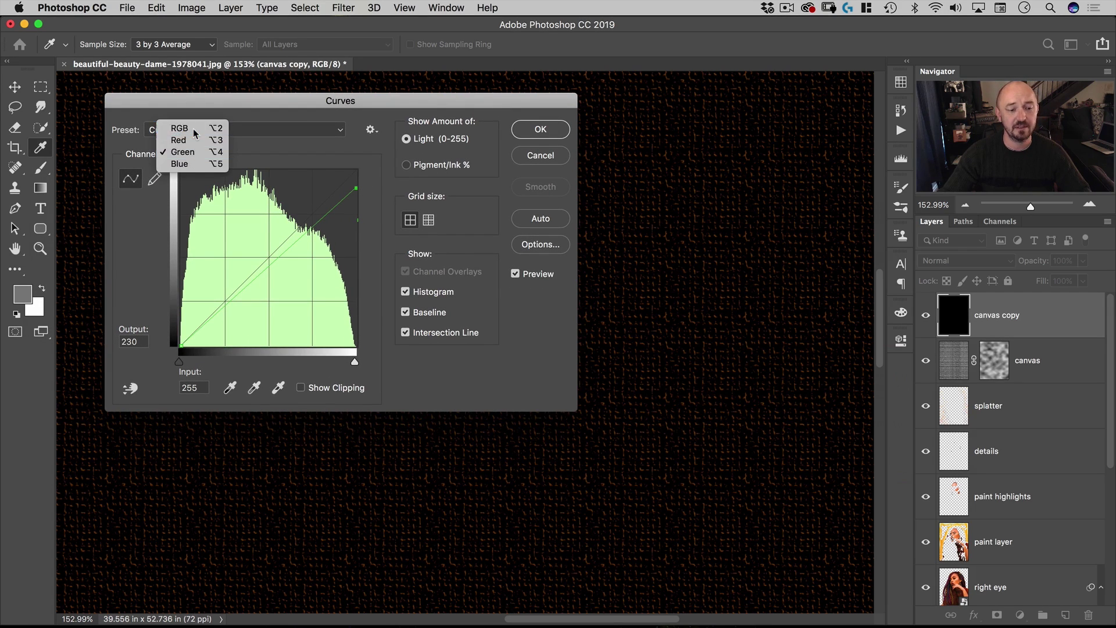
{"action": "left_click", "coordinate": [179, 128]}
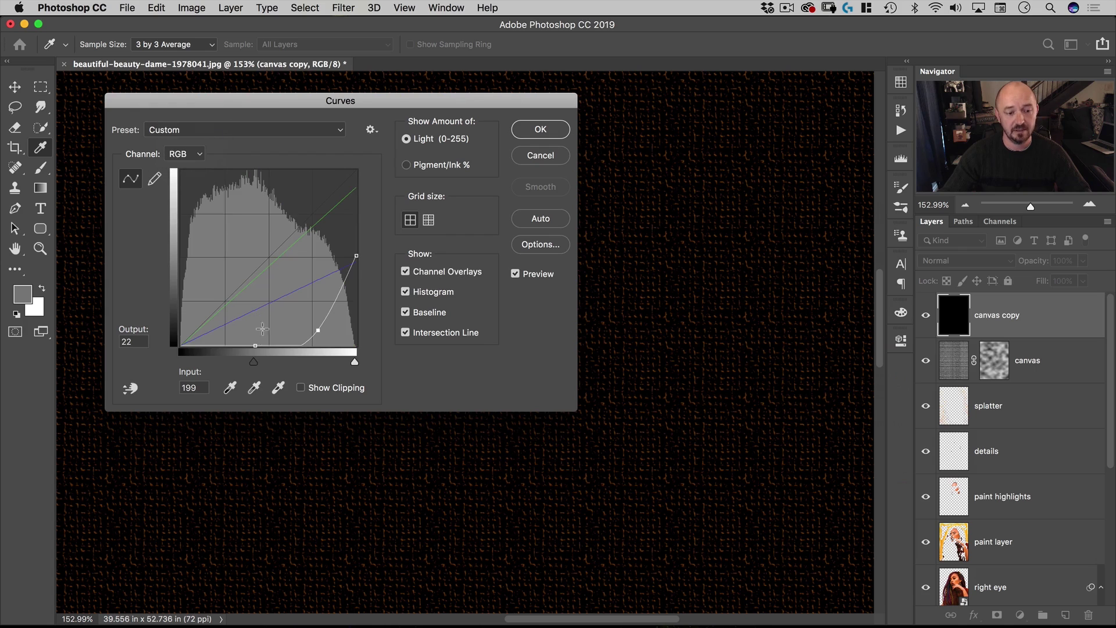
{"action": "left_click", "coordinate": [193, 154]}
{"action": "left_click", "coordinate": [180, 193]}
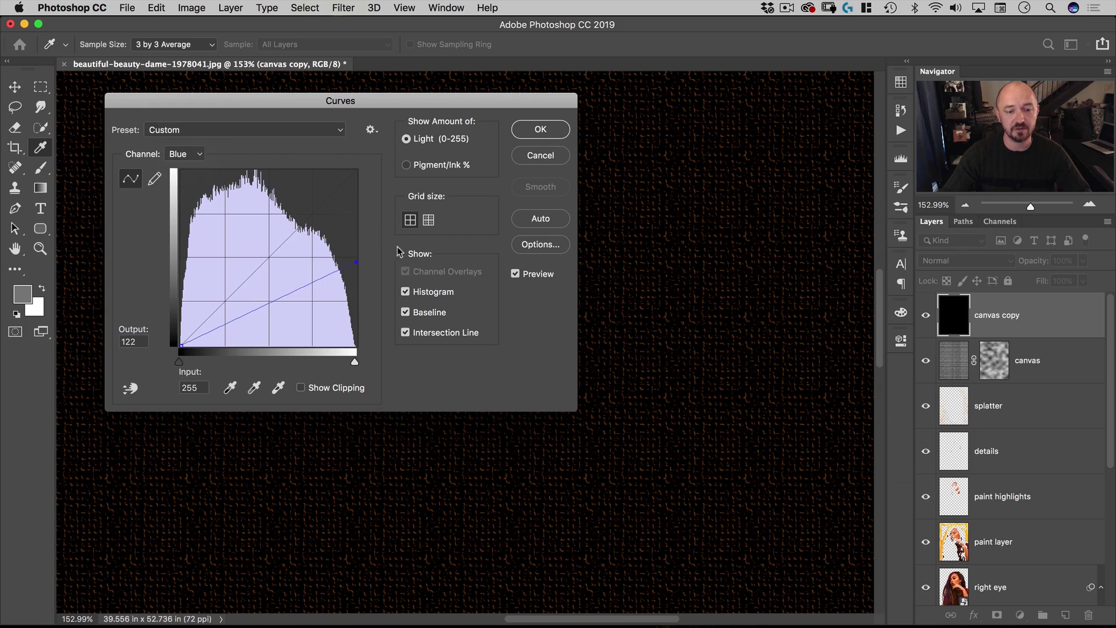
{"action": "left_click", "coordinate": [541, 129]}
Blend the canvas copy layer in Screen mode at 60% opacity
{"action": "left_click", "coordinate": [963, 261]}
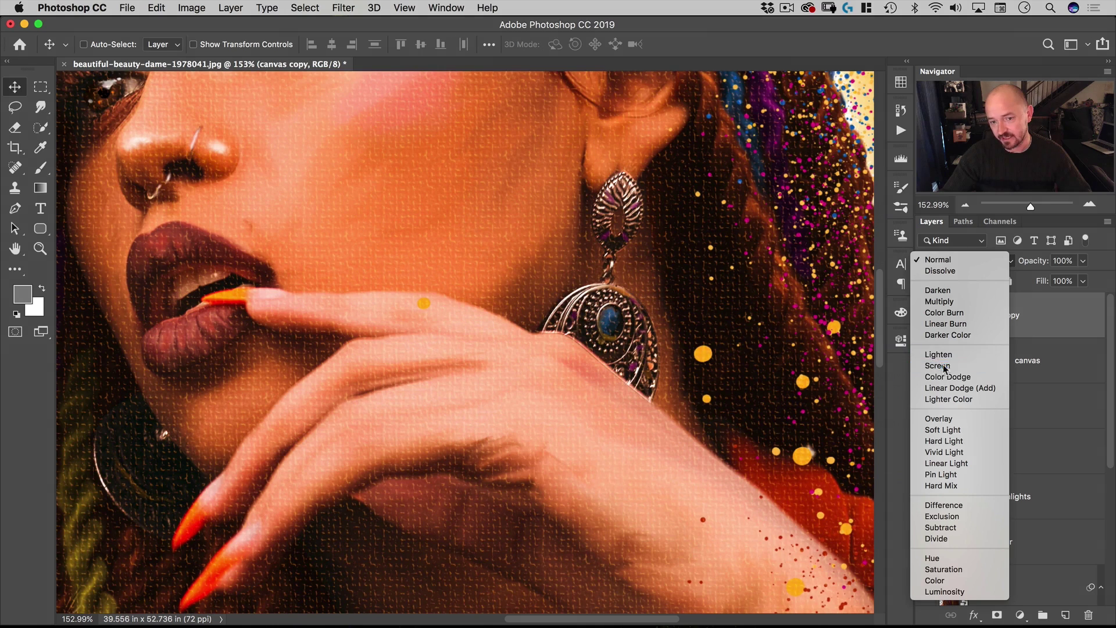
{"action": "left_click", "coordinate": [945, 368]}
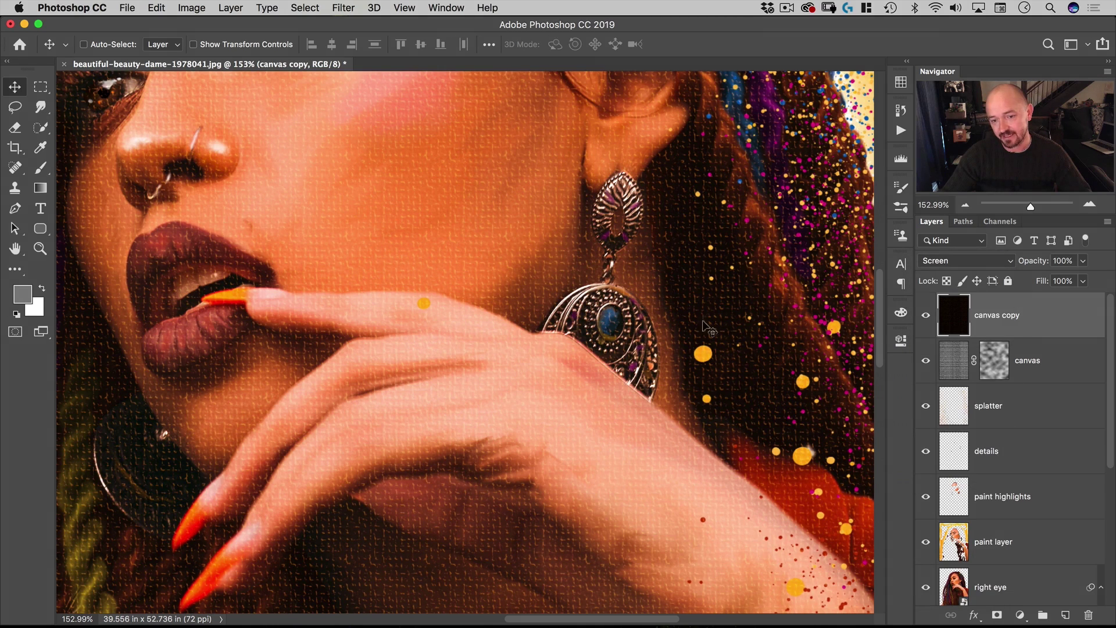
{"action": "left_click_drag", "start_coordinate": [1029, 262], "coordinate": [998, 263]}
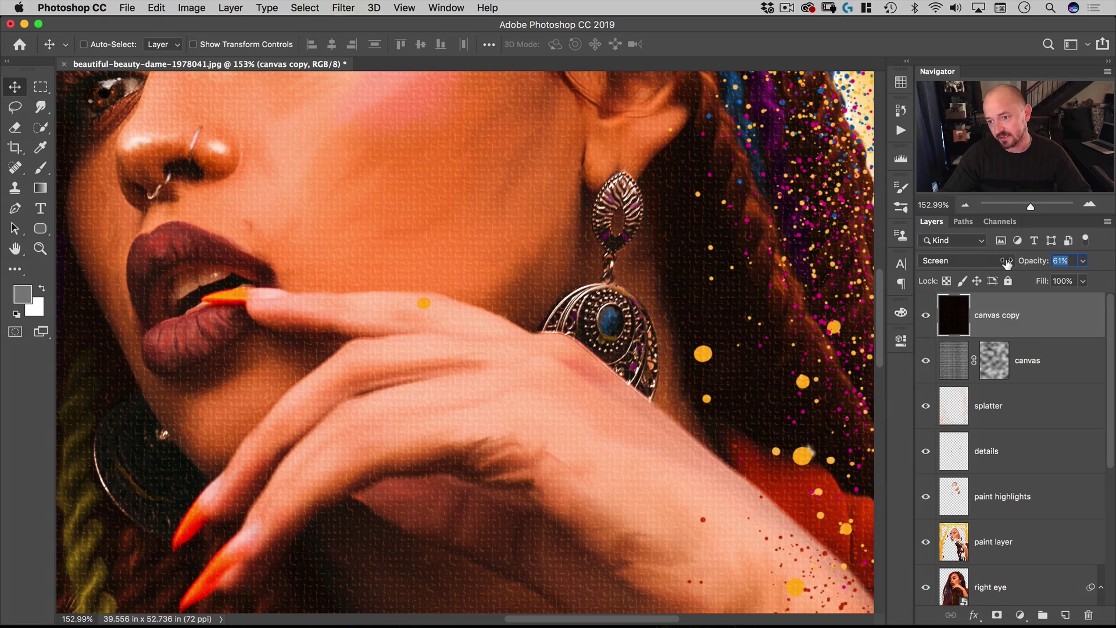
{"action": "left_click_drag", "start_coordinate": [493, 240], "coordinate": [431, 306]}
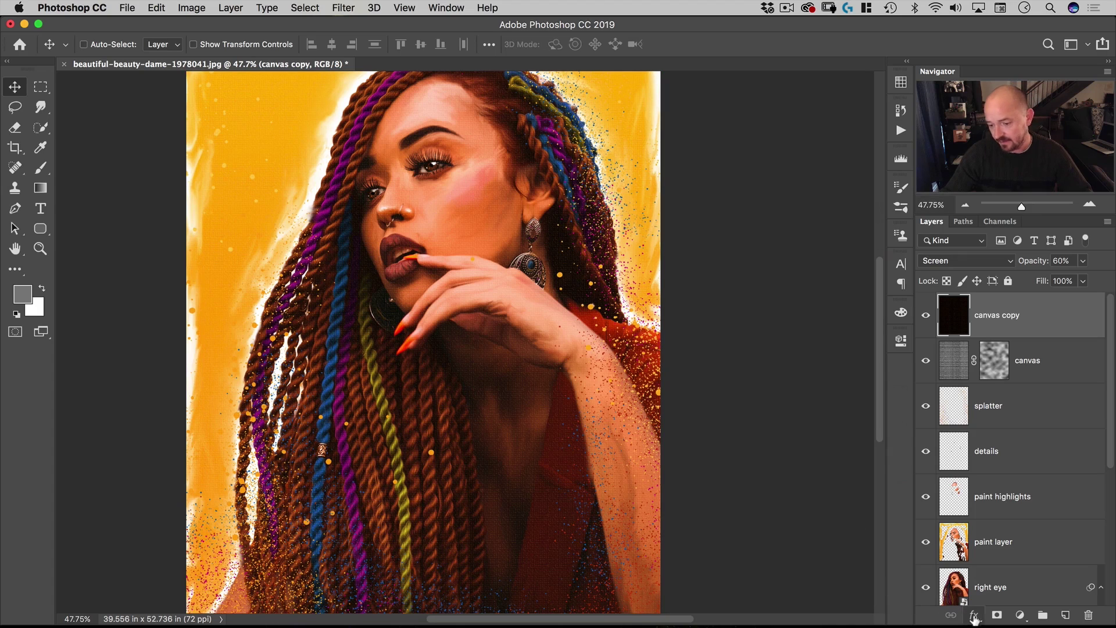
Add a layer mask to the canvas copy and choose the Soft Round Pressure Opacity and Flow brush from the General Brushes
{"action": "left_click", "coordinate": [996, 615]}
{"action": "left_click", "coordinate": [41, 168]}
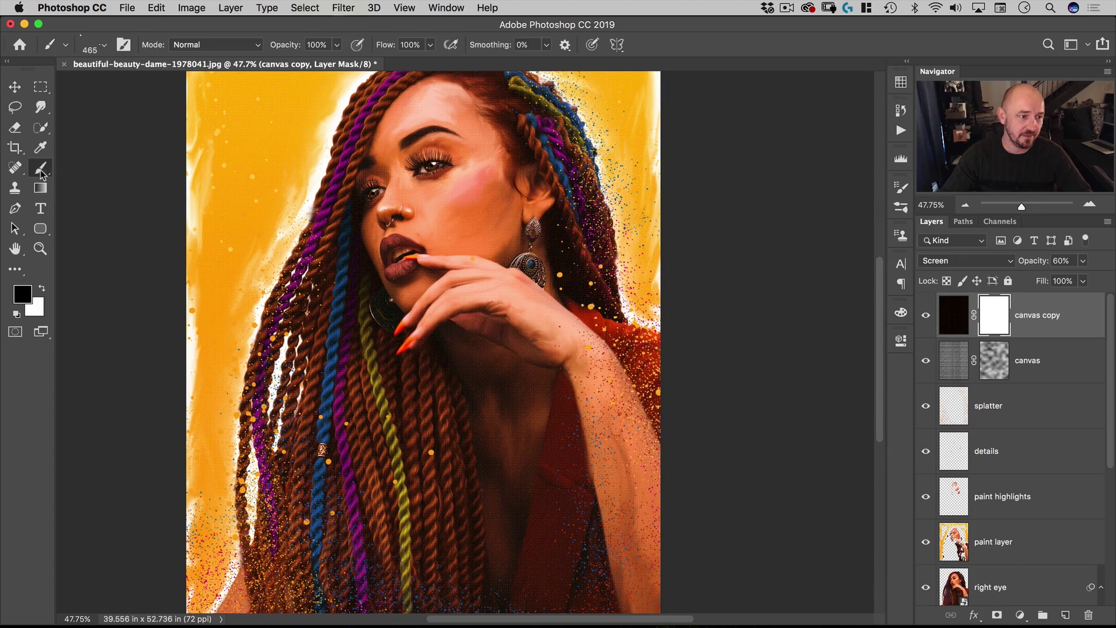
{"action": "right_click", "coordinate": [433, 392]}
{"action": "scroll", "coordinate": [591, 330], "scroll_direction": "up", "scroll_amount": 2}
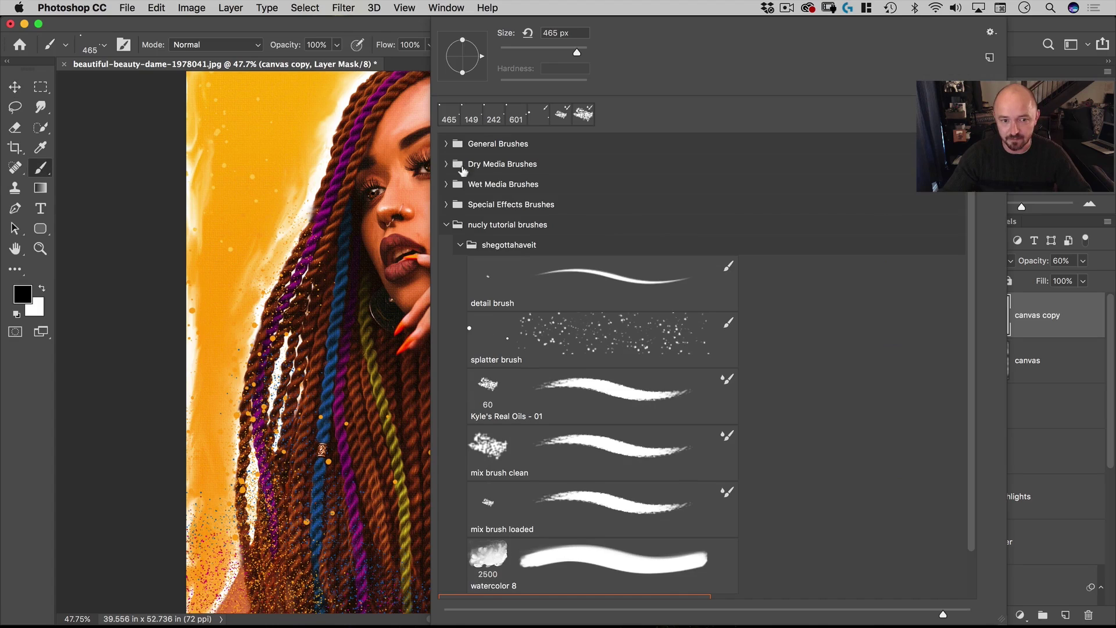
{"action": "left_click", "coordinate": [446, 144]}
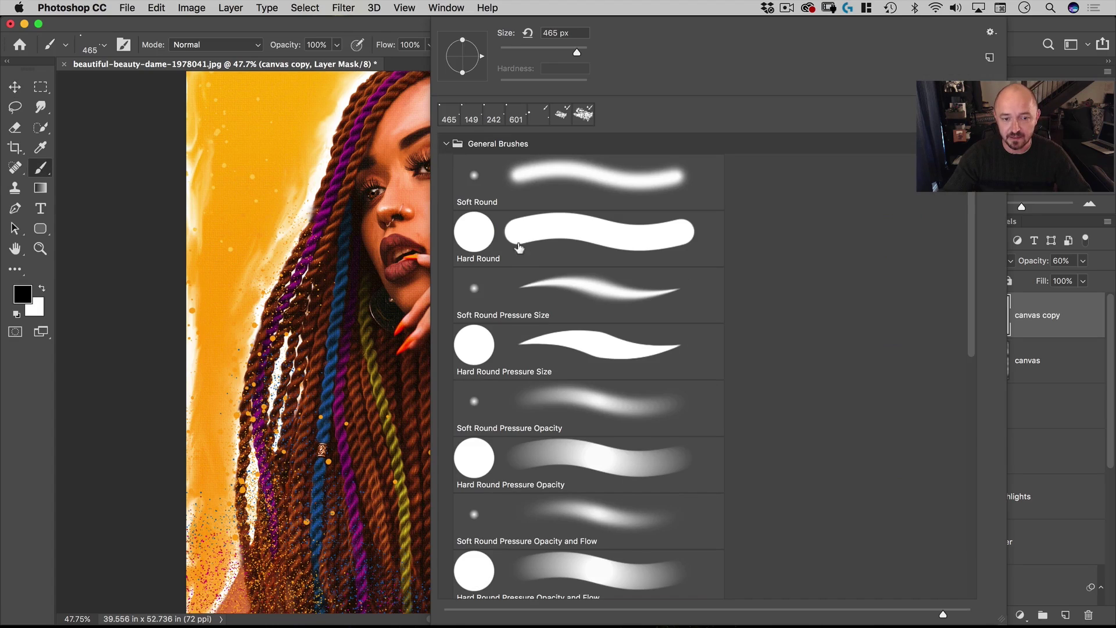
{"action": "left_click", "coordinate": [514, 409]}
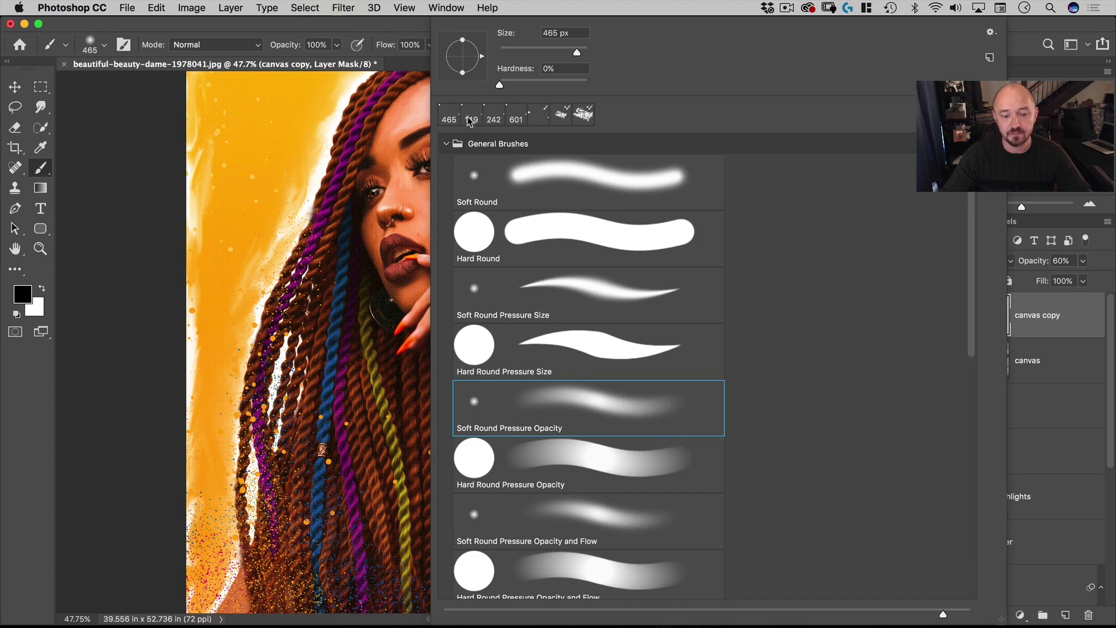
{"action": "left_click", "coordinate": [542, 514]}
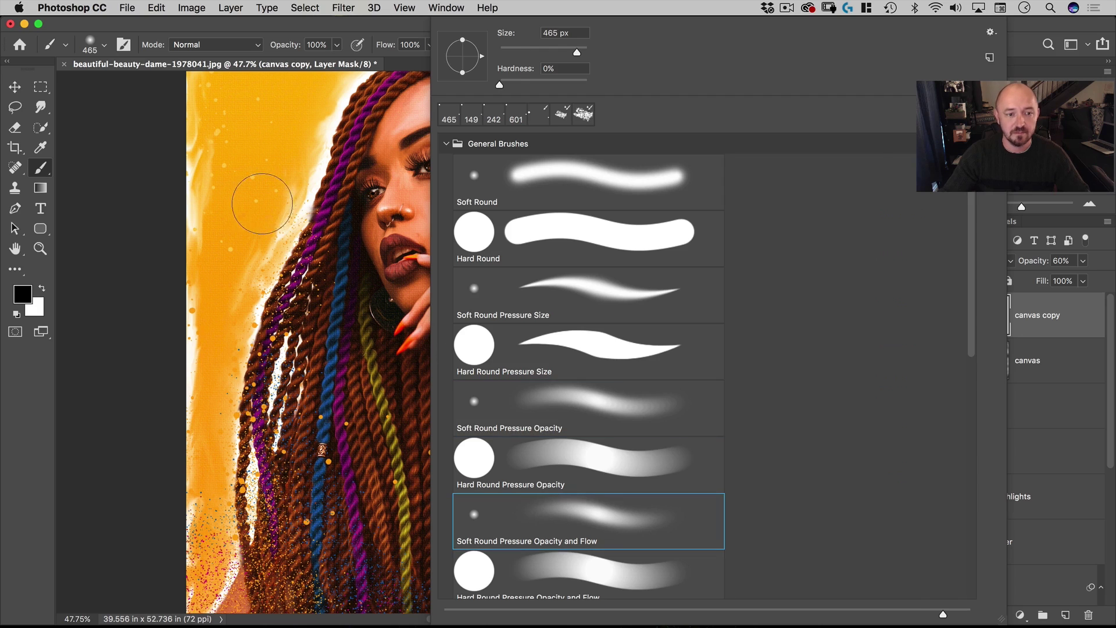
Paint black on the canvas copy's mask with a 930 px brush to fade the weave over the face, hand, neck, arm and parts of the braids
{"action": "mouse_move", "coordinate": [230, 202]}
{"action": "left_mouse_down"}
{"action": "mouse_move", "coordinate": [303, 186]}
{"action": "mouse_move", "coordinate": [388, 195]}
{"action": "left_mouse_up"}
{"action": "left_click", "coordinate": [471, 265]}
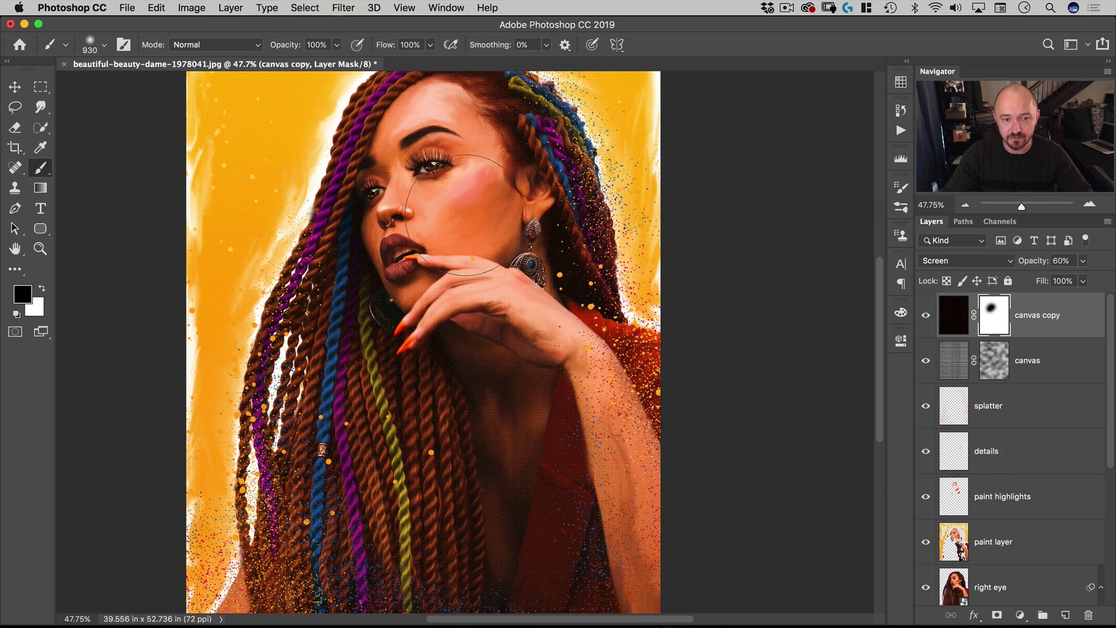
{"action": "left_click", "coordinate": [473, 125]}
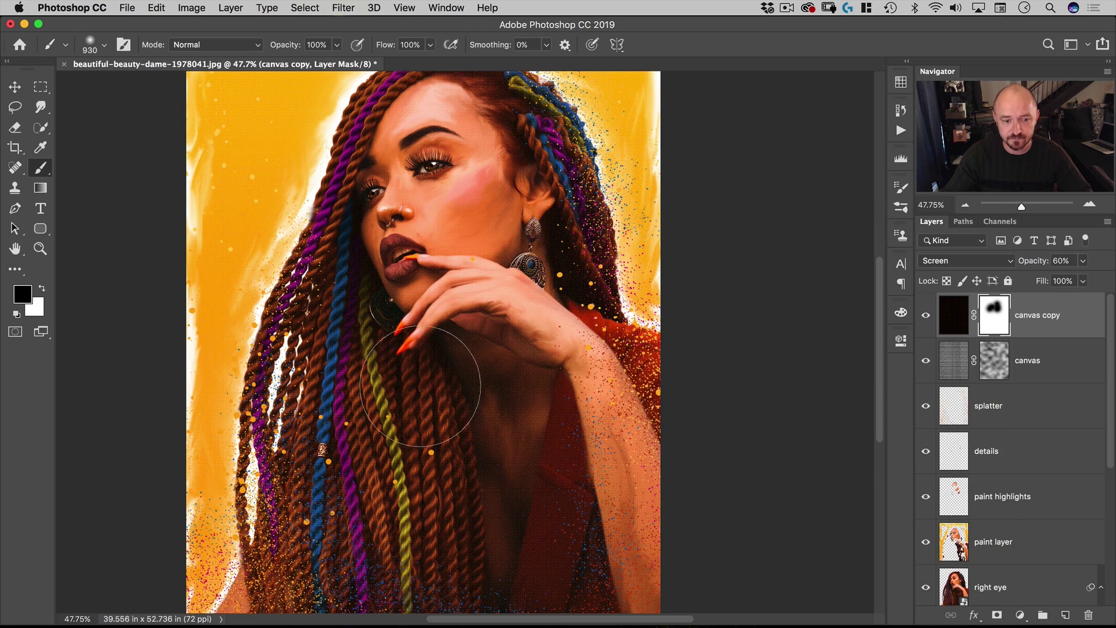
{"action": "left_click", "coordinate": [426, 334]}
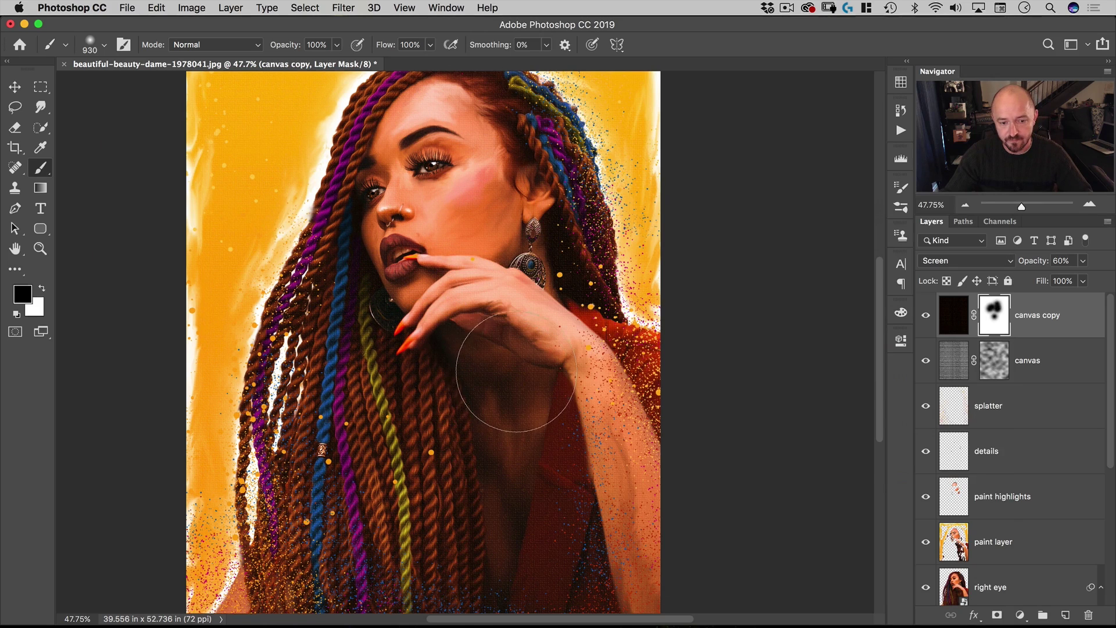
{"action": "left_click", "coordinate": [520, 331]}
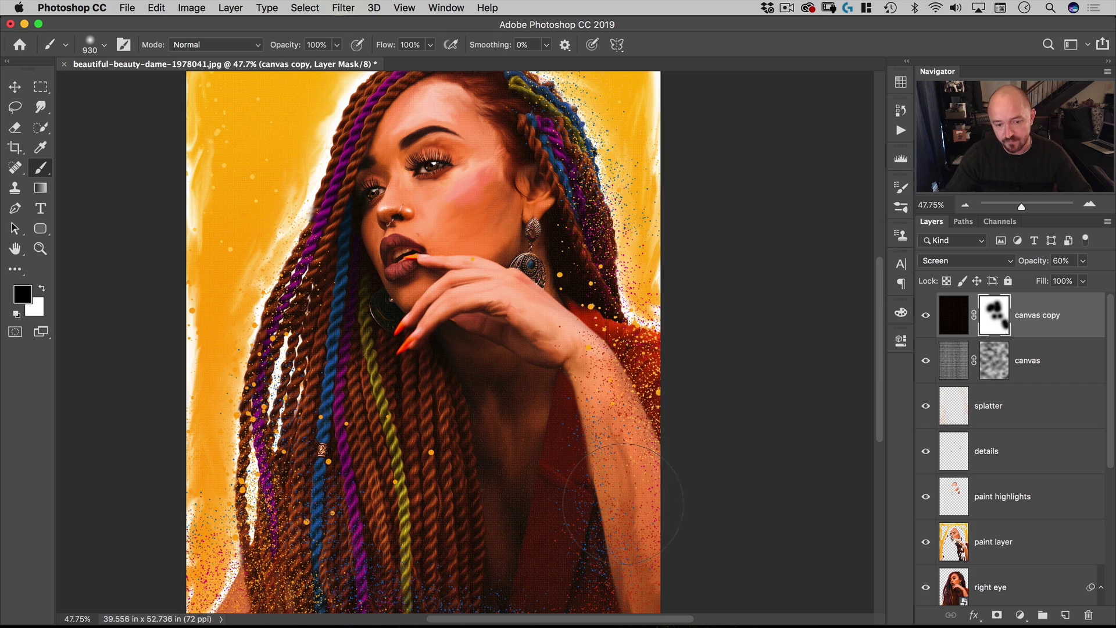
{"action": "left_click_drag", "start_coordinate": [497, 478], "coordinate": [486, 342]}
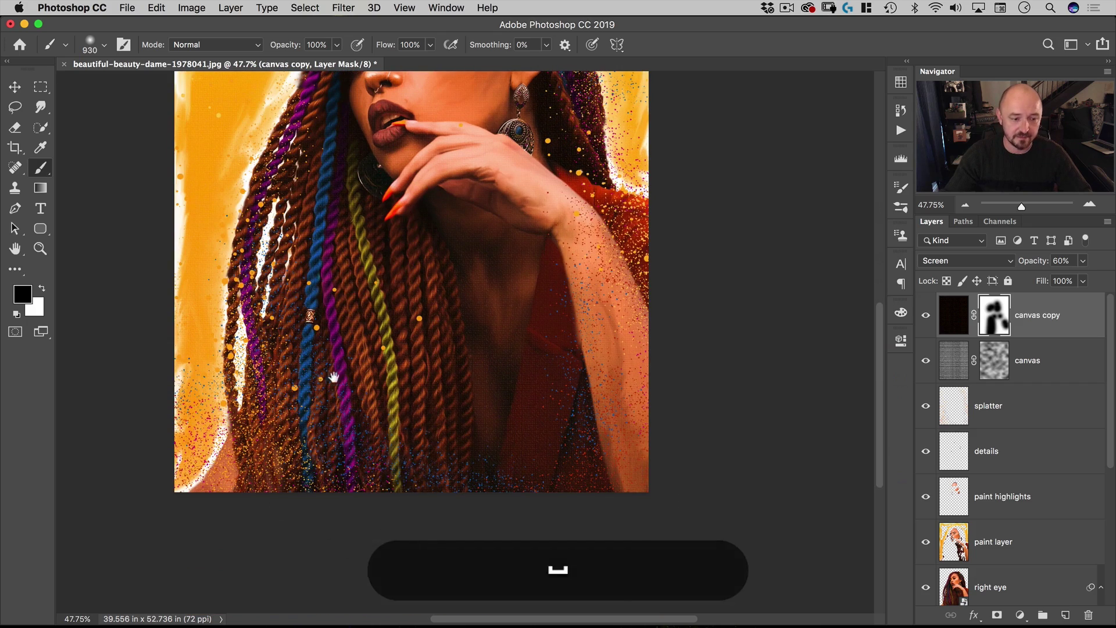
{"action": "left_click_drag", "start_coordinate": [273, 78], "coordinate": [243, 334]}
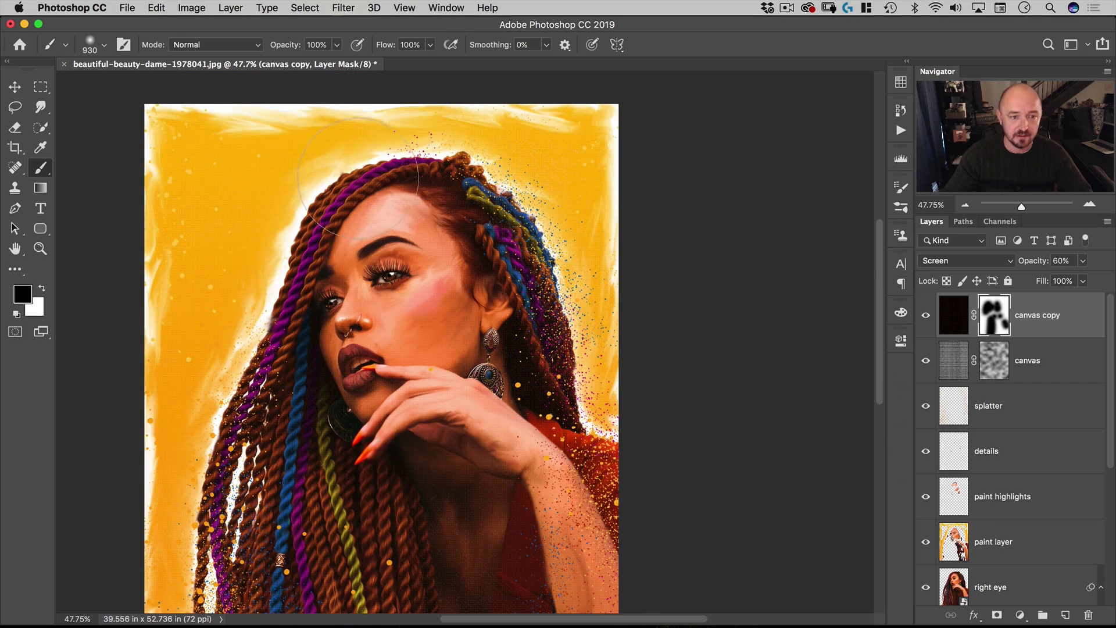
{"action": "key", "text": "space"}
{"action": "left_click_drag", "start_coordinate": [488, 242], "coordinate": [509, 308]}
{"action": "key", "text": "v"}
{"action": "left_click_drag", "start_coordinate": [547, 402], "coordinate": [531, 376]}
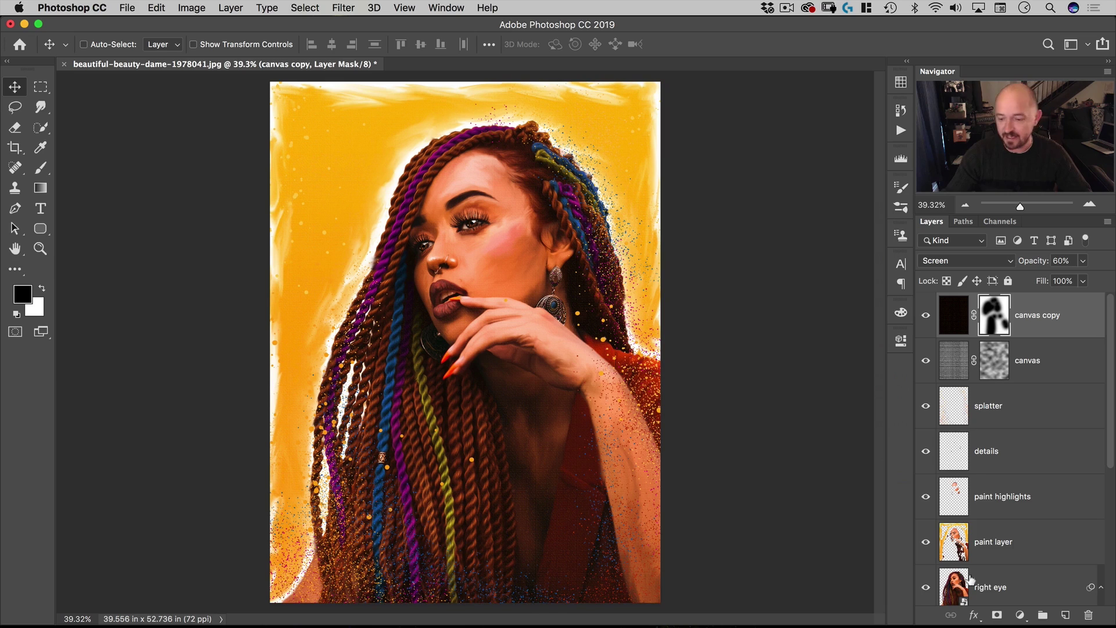
Add a Curves adjustment layer on top with an S-curve, lifting input 178 to output 195 and pulling the shadows down
{"action": "left_click", "coordinate": [1021, 613]}
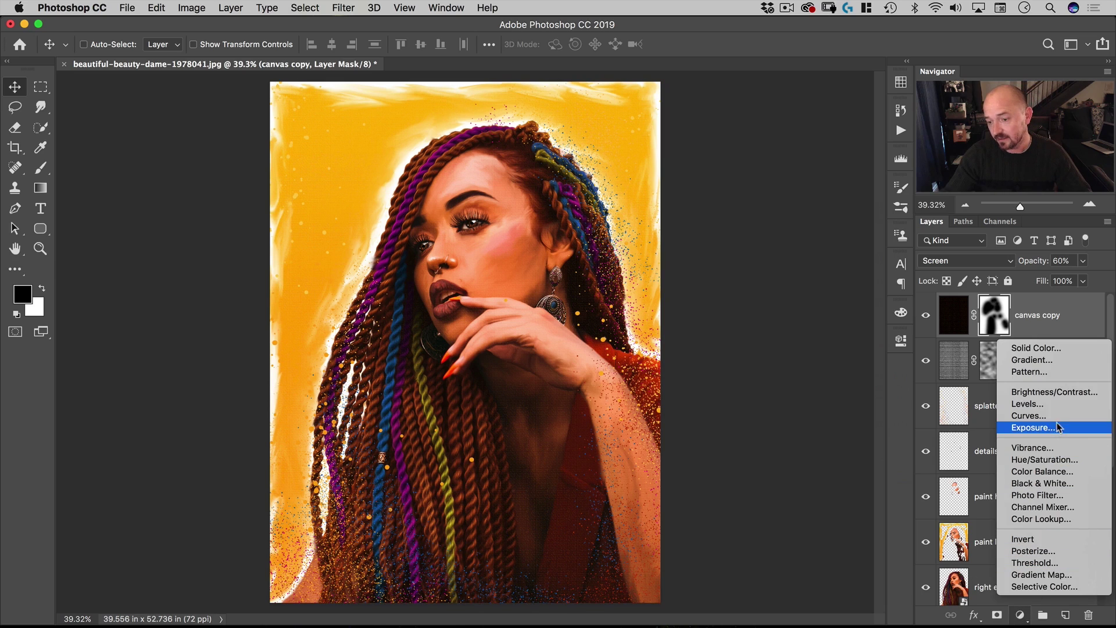
{"action": "left_click", "coordinate": [1032, 415]}
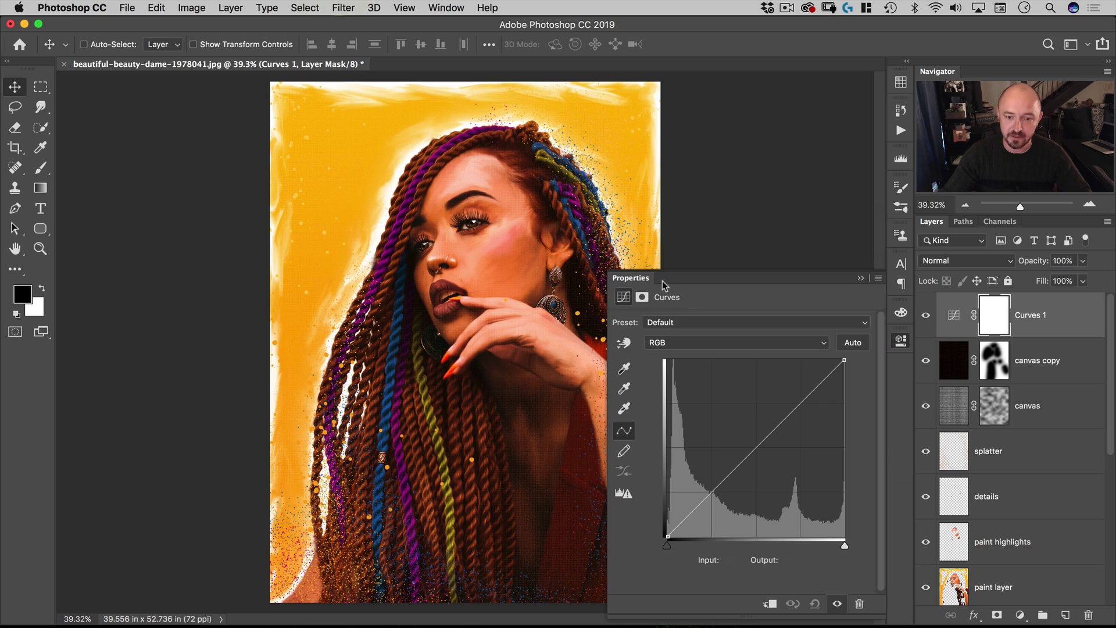
{"action": "left_click_drag", "start_coordinate": [794, 410], "coordinate": [791, 403]}
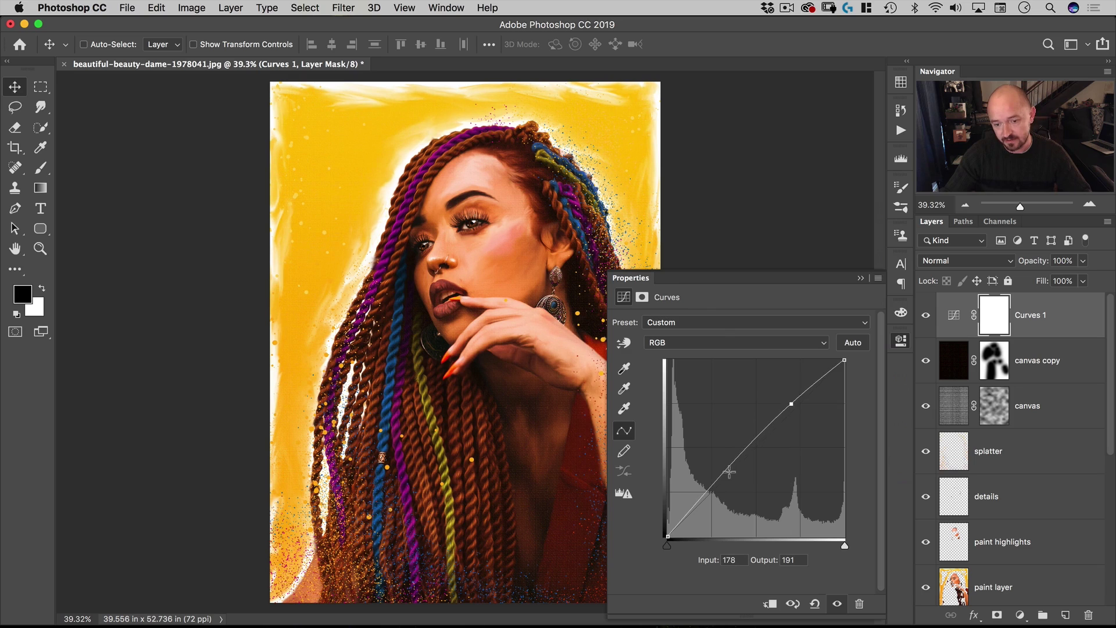
{"action": "left_click_drag", "start_coordinate": [721, 482], "coordinate": [722, 491]}
{"action": "left_click_drag", "start_coordinate": [792, 406], "coordinate": [792, 402]}
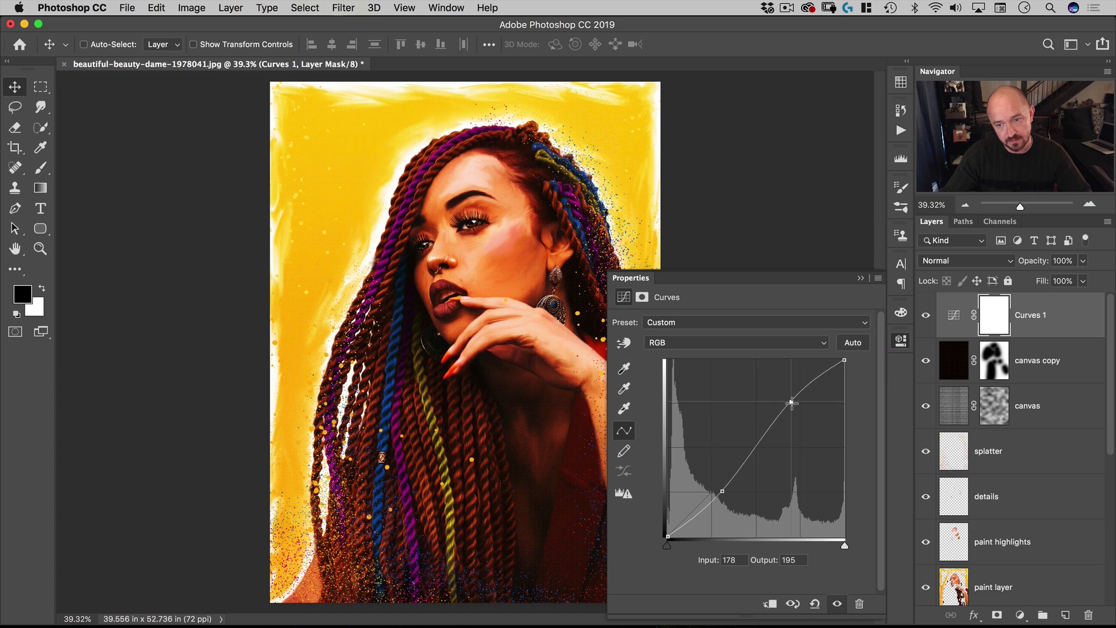
{"action": "left_click", "coordinate": [899, 342]}
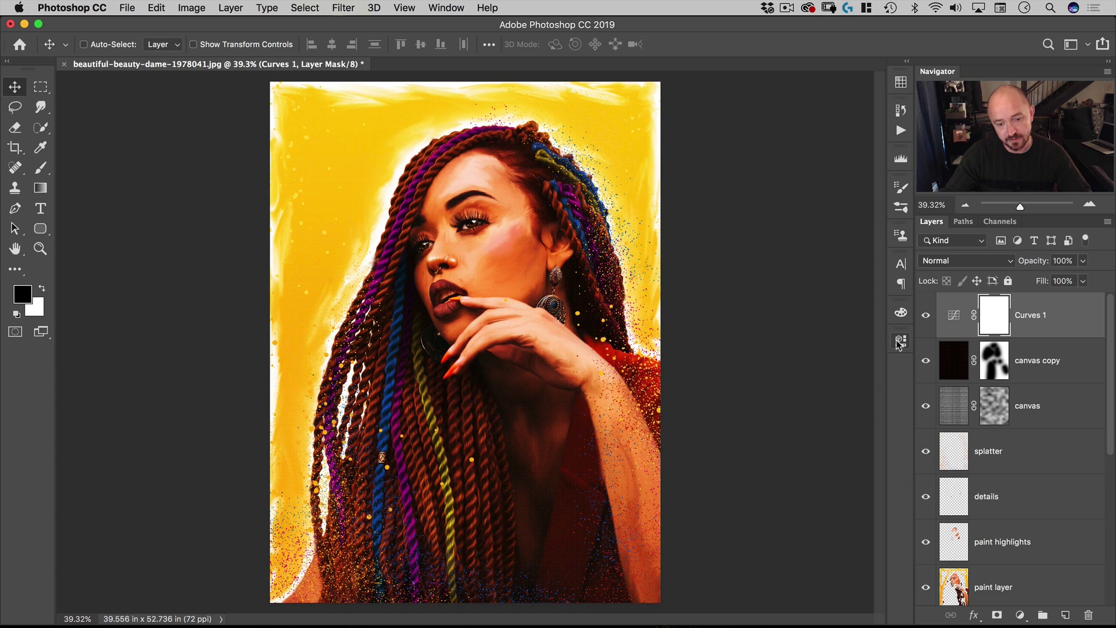